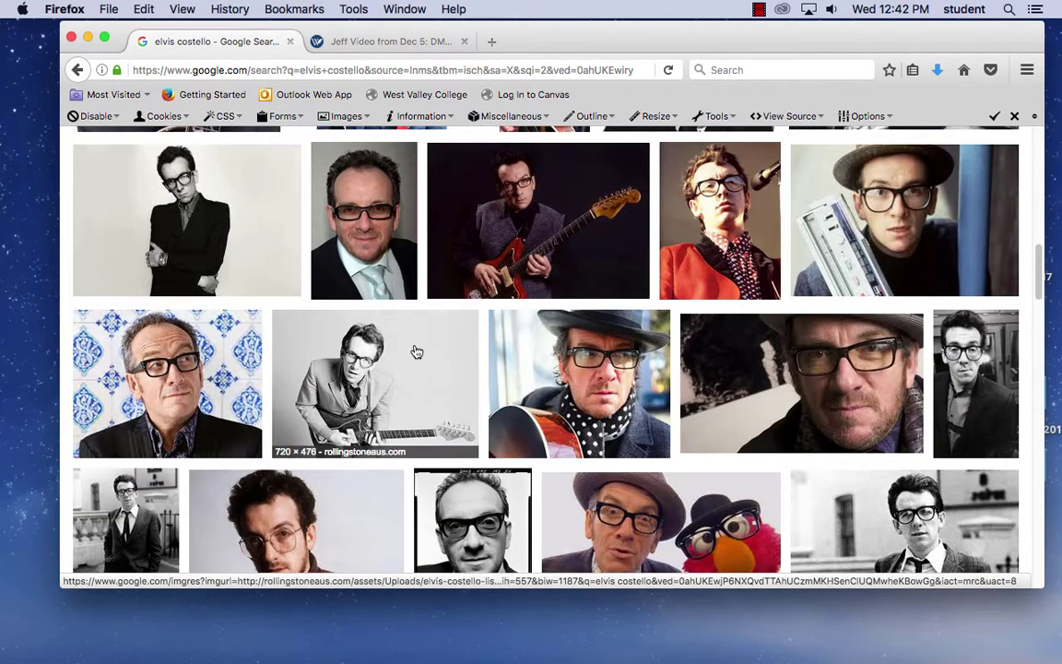
- Copy the enlarged Google Images preview of the man in glasses to the clipboard
click(189, 378)
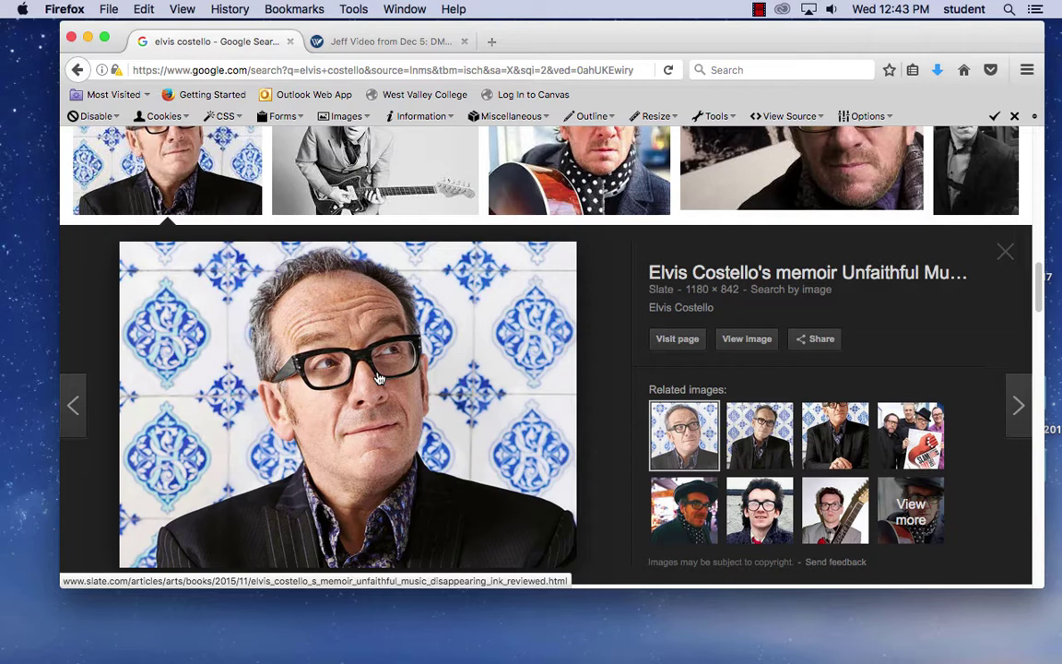
right_click(364, 349)
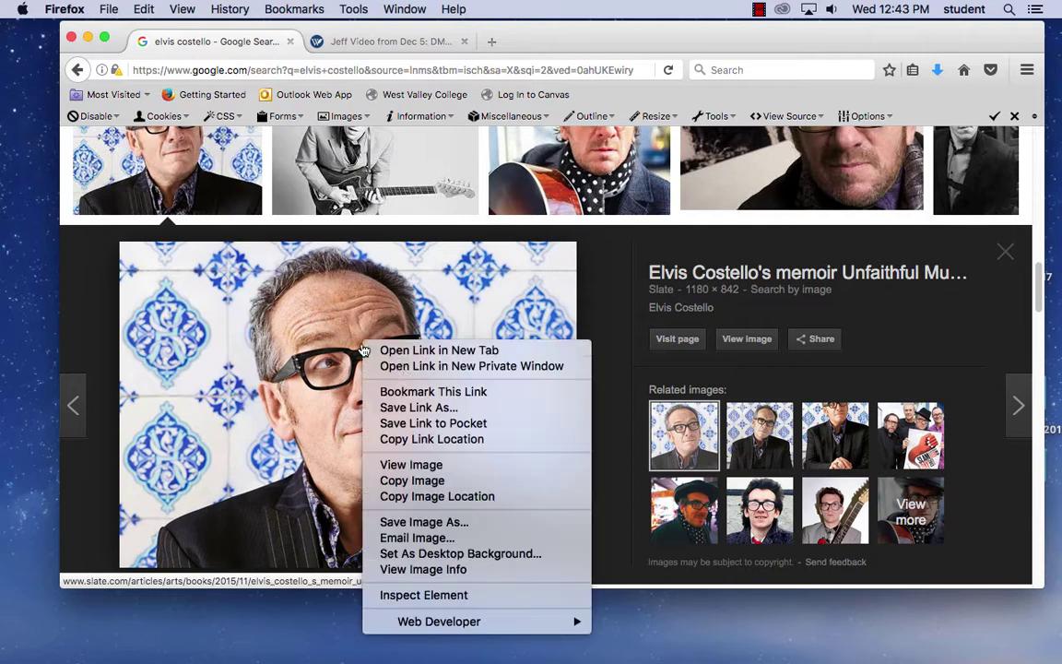
click(433, 480)
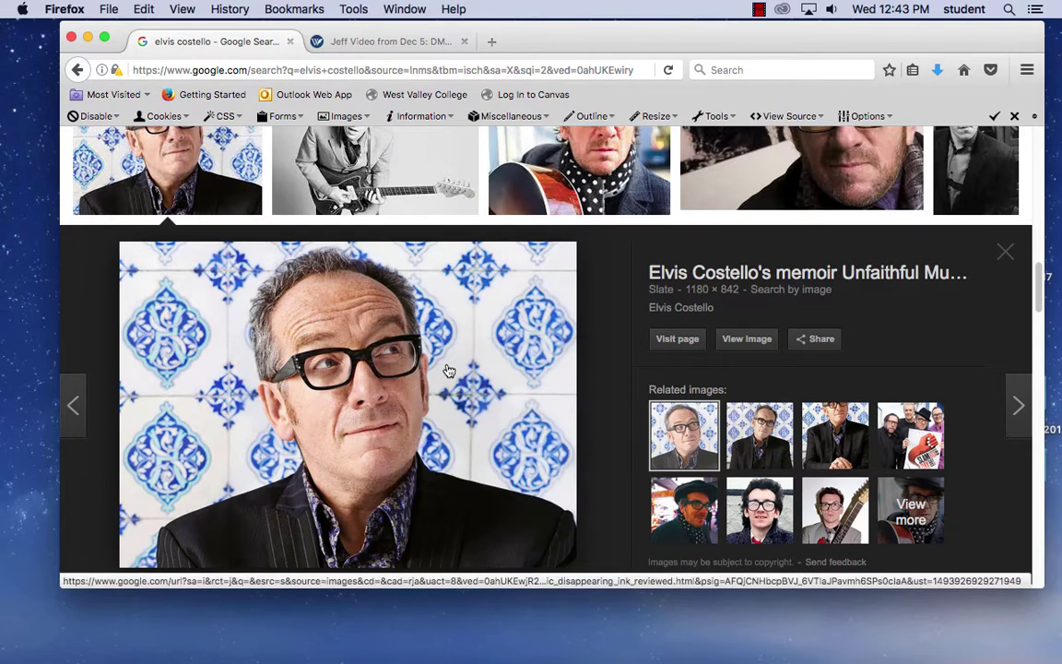
- Launch Illustrator and start a new document
mouse_move(565, 644)
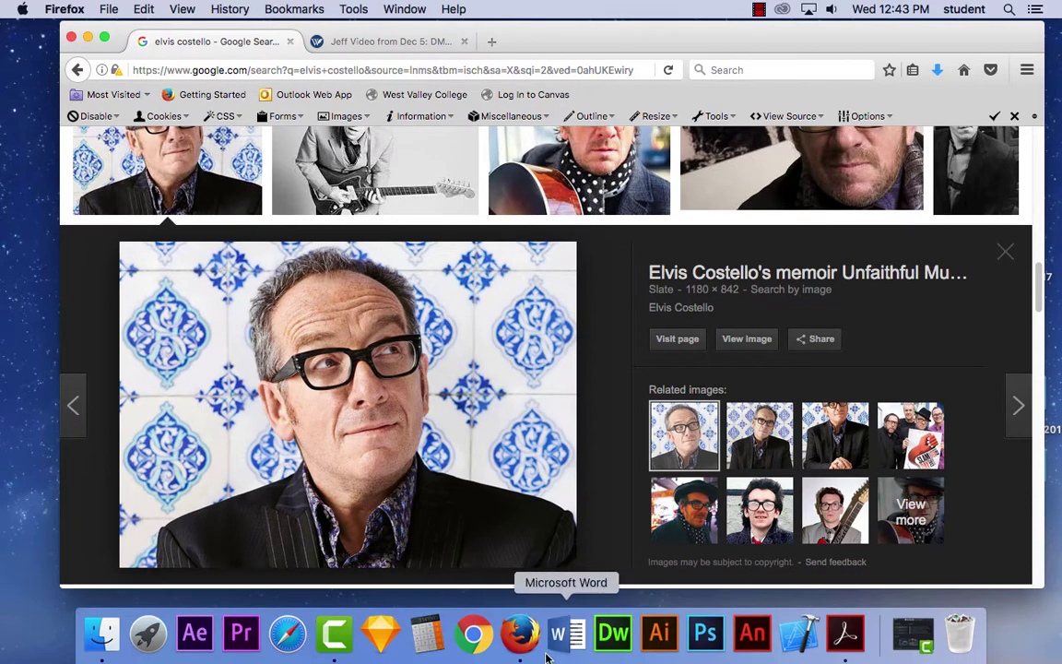
click(645, 639)
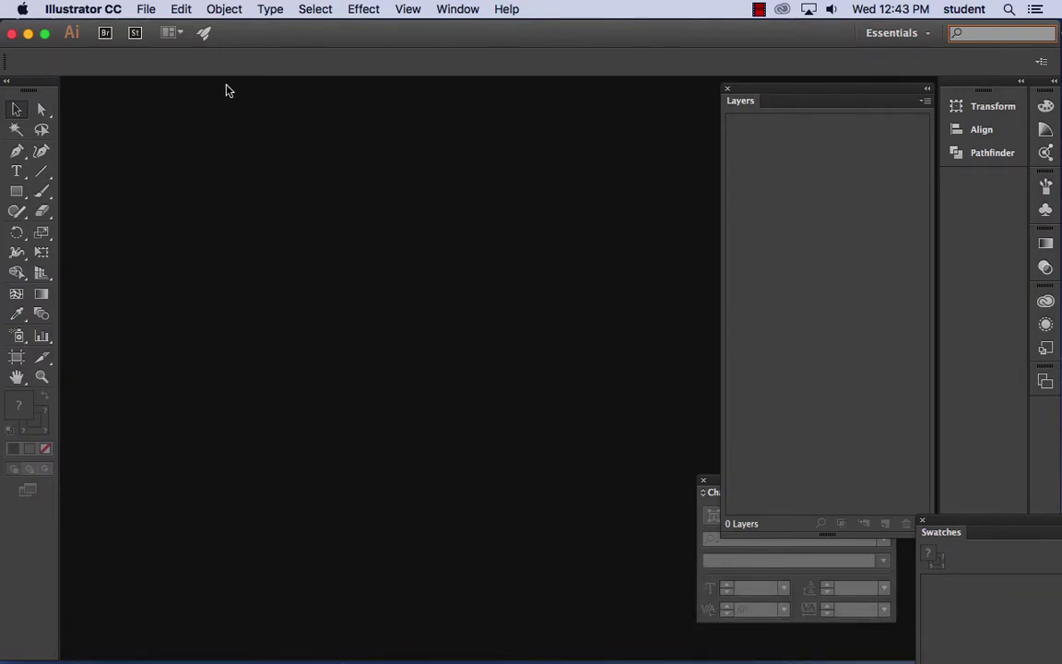
click(145, 8)
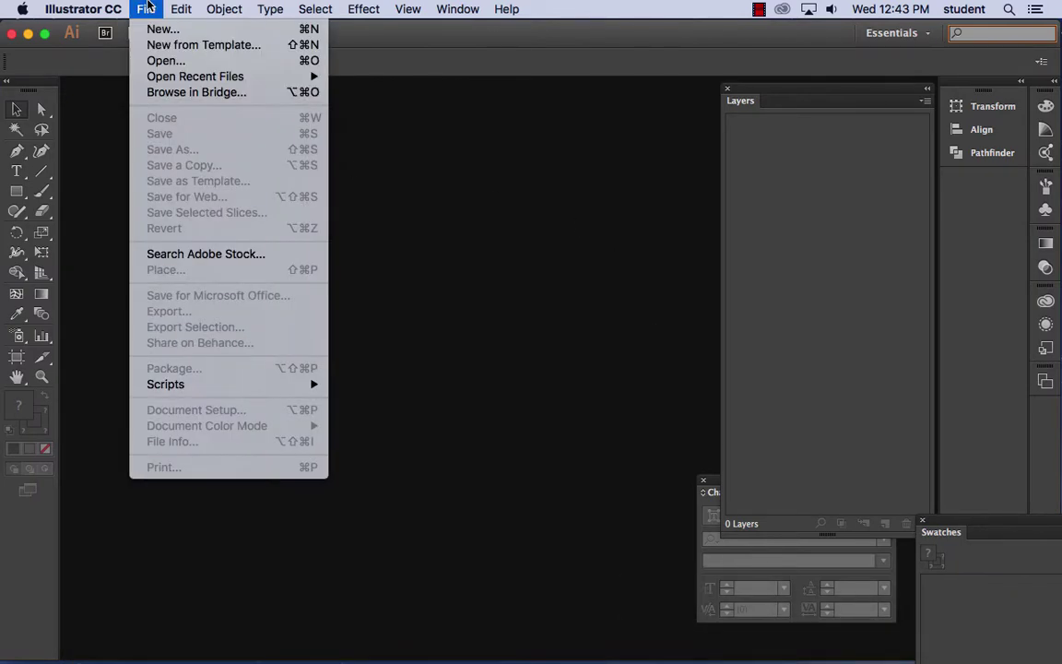
click(150, 29)
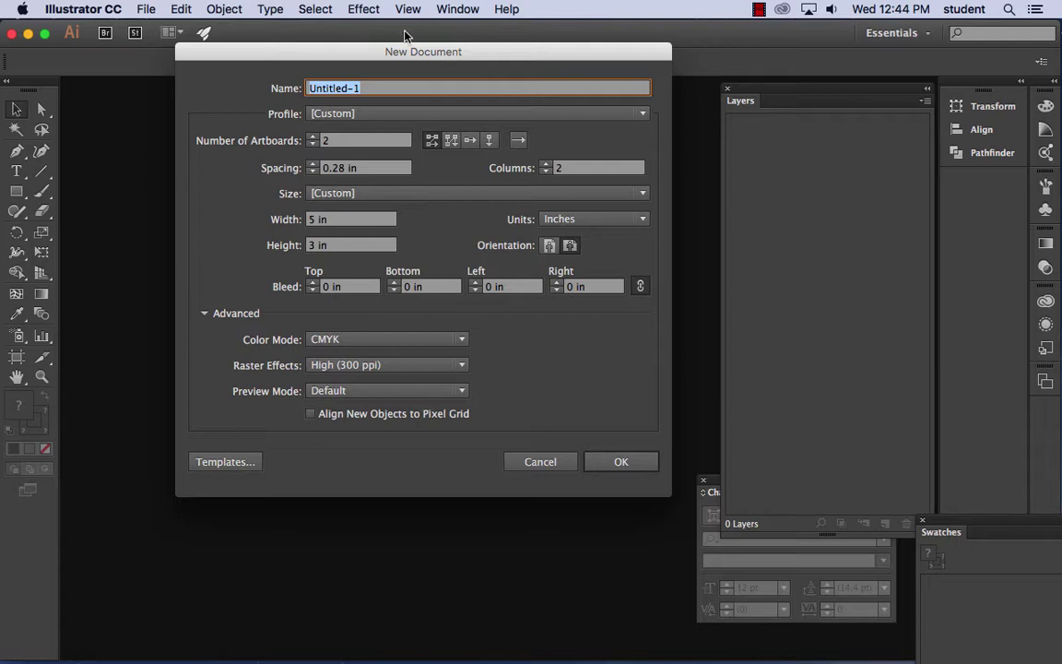
- Create a Print-profile Legal document in inches, width 11 in, landscape 14 × 11 in
click(369, 115)
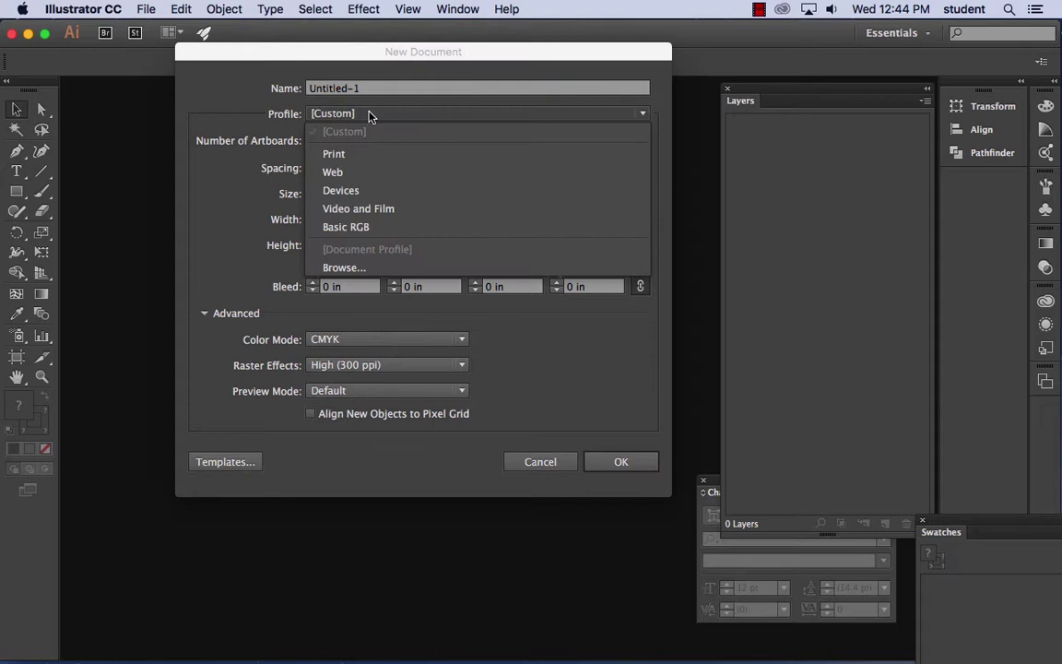
click(360, 161)
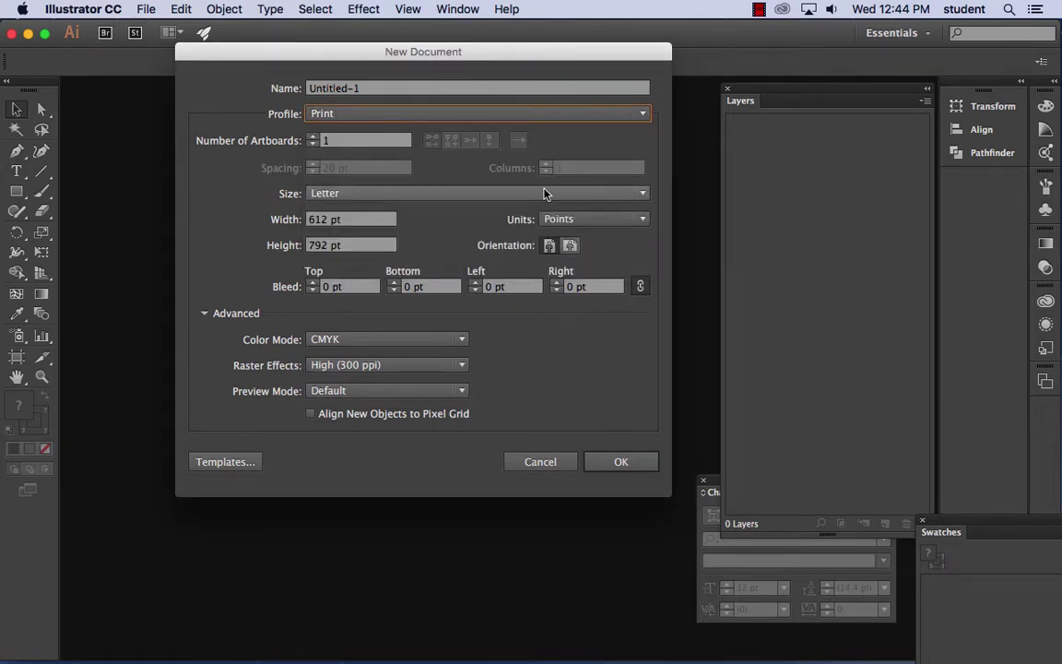
click(402, 197)
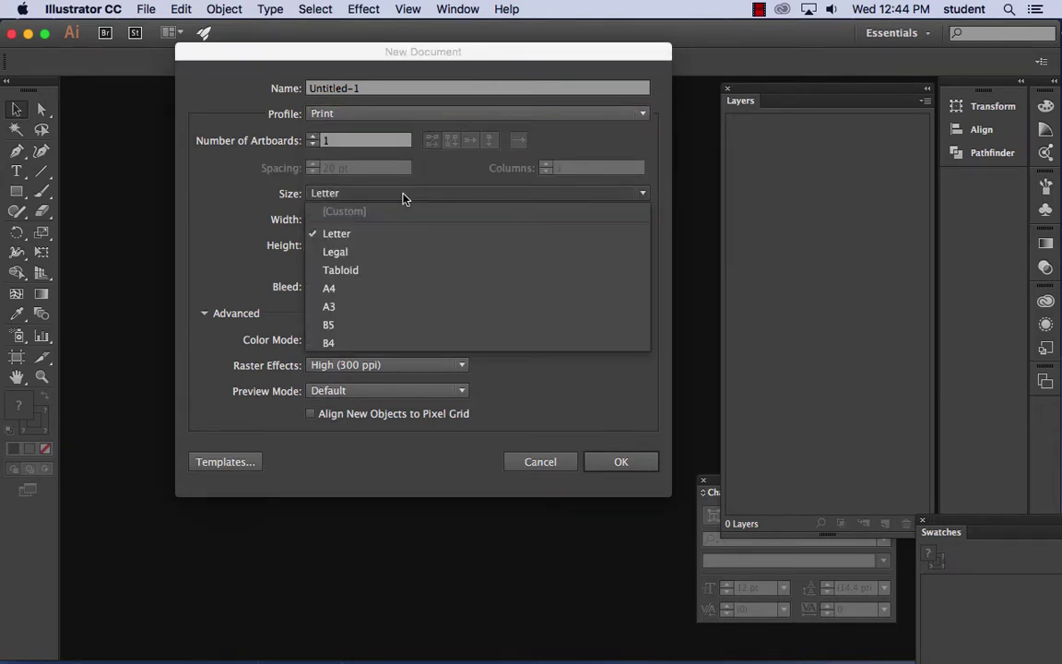
click(373, 252)
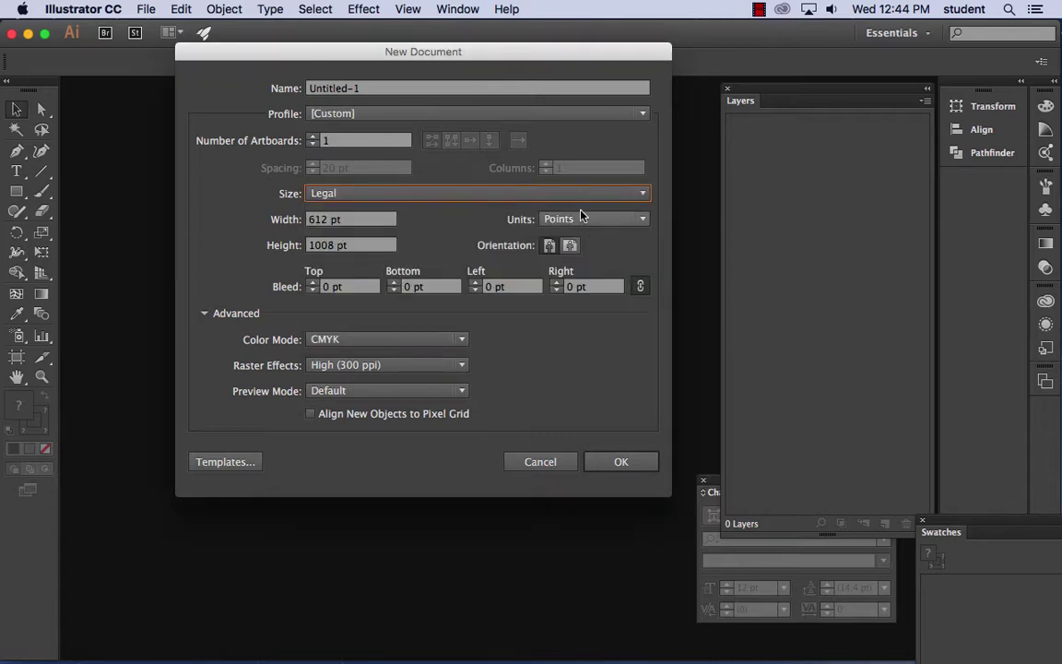
click(581, 219)
click(574, 271)
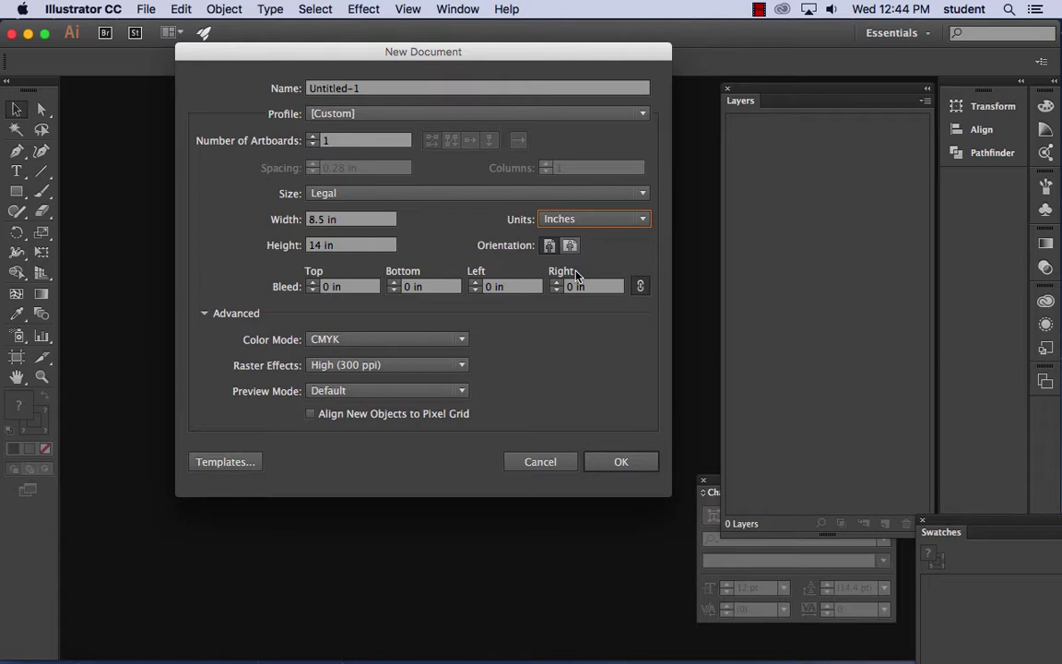
double_click(320, 218)
text(11)
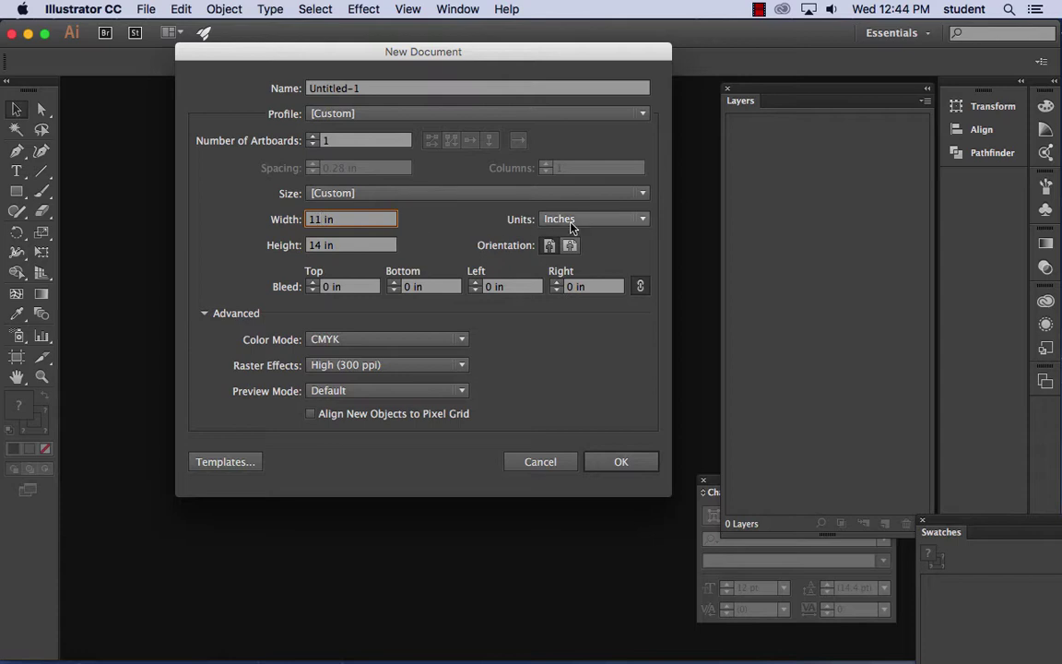
click(571, 247)
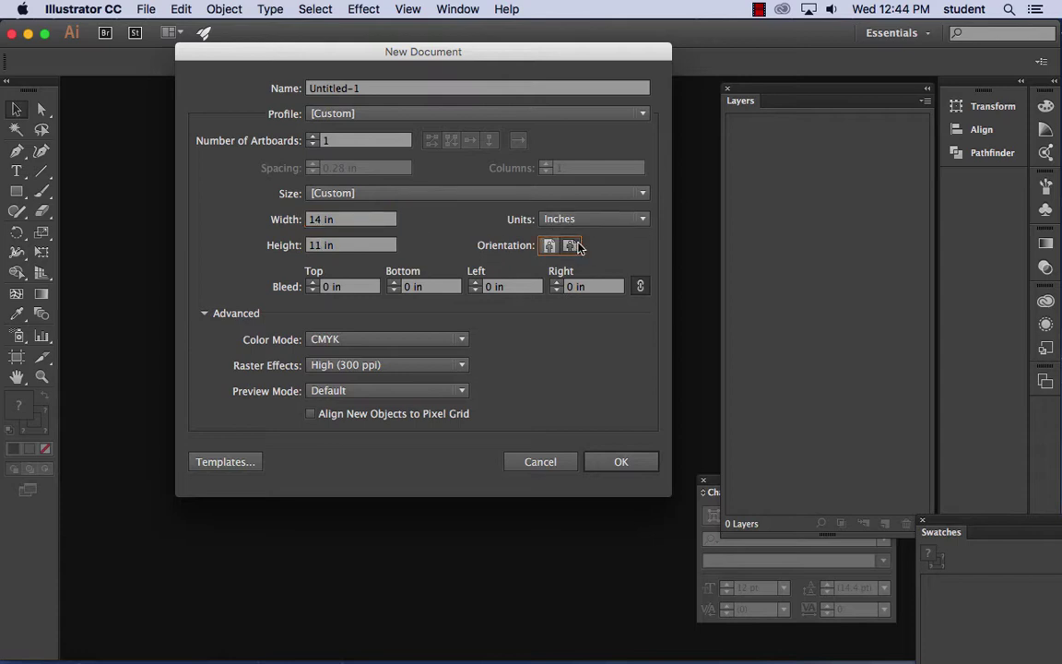
click(552, 246)
click(570, 246)
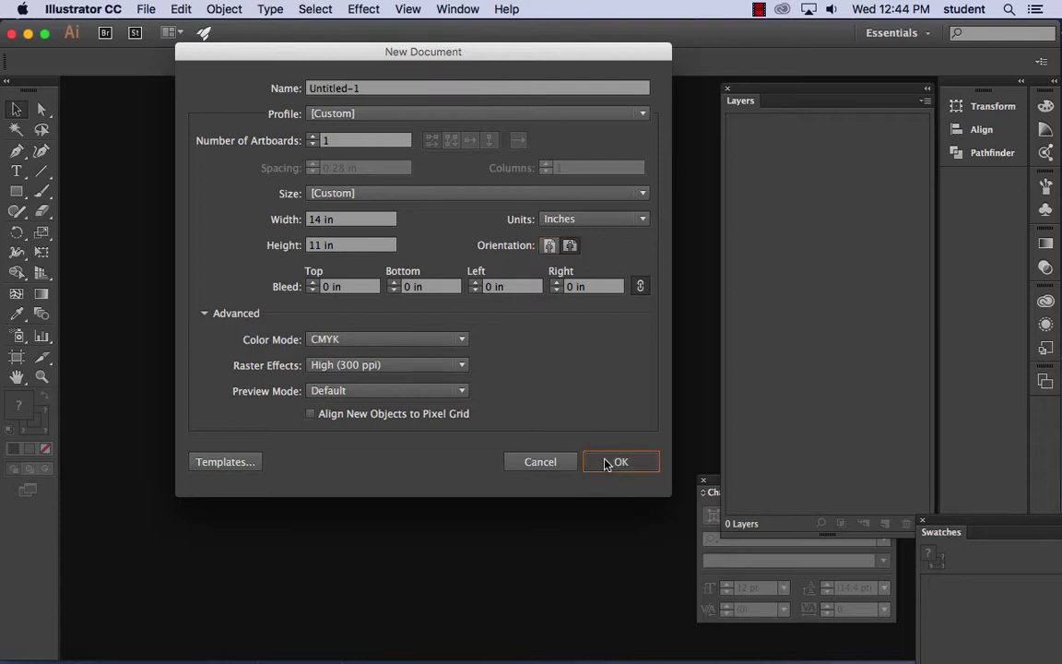
key(Return)
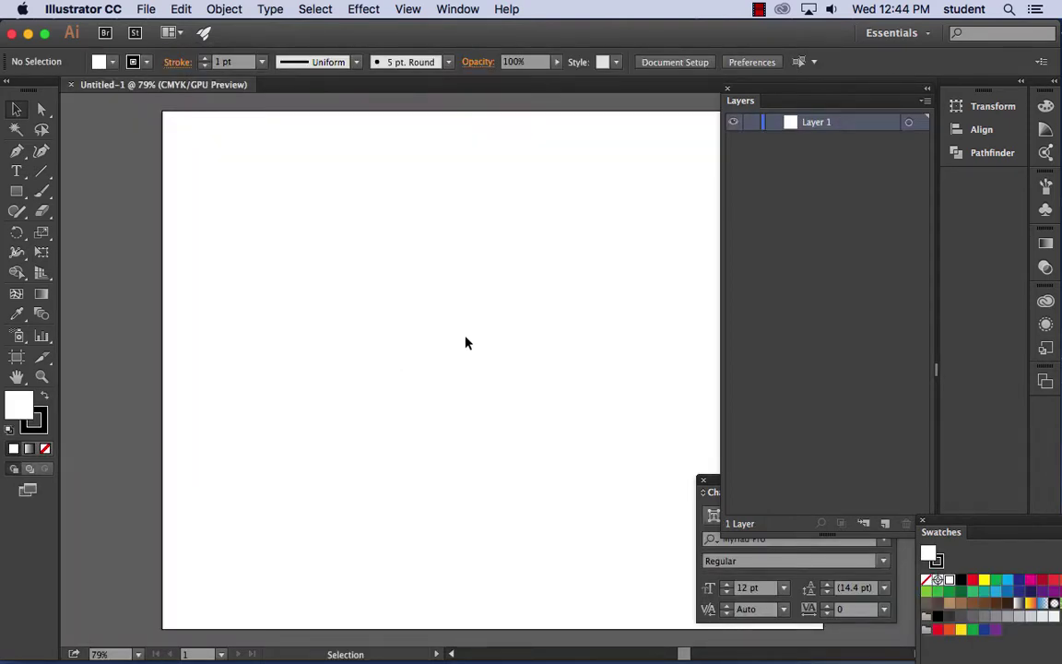
- Paste the photo, scale it to span the artboard's width, and lock Layer 1
key(super+v)
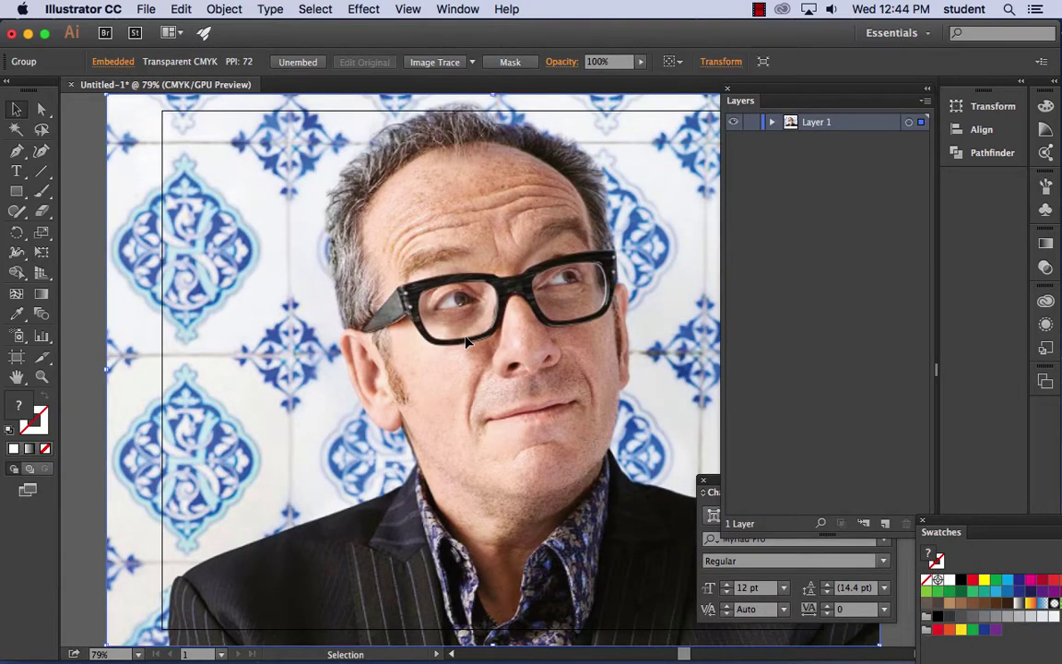
key(super+minus)
key(super+minus)
key(space)
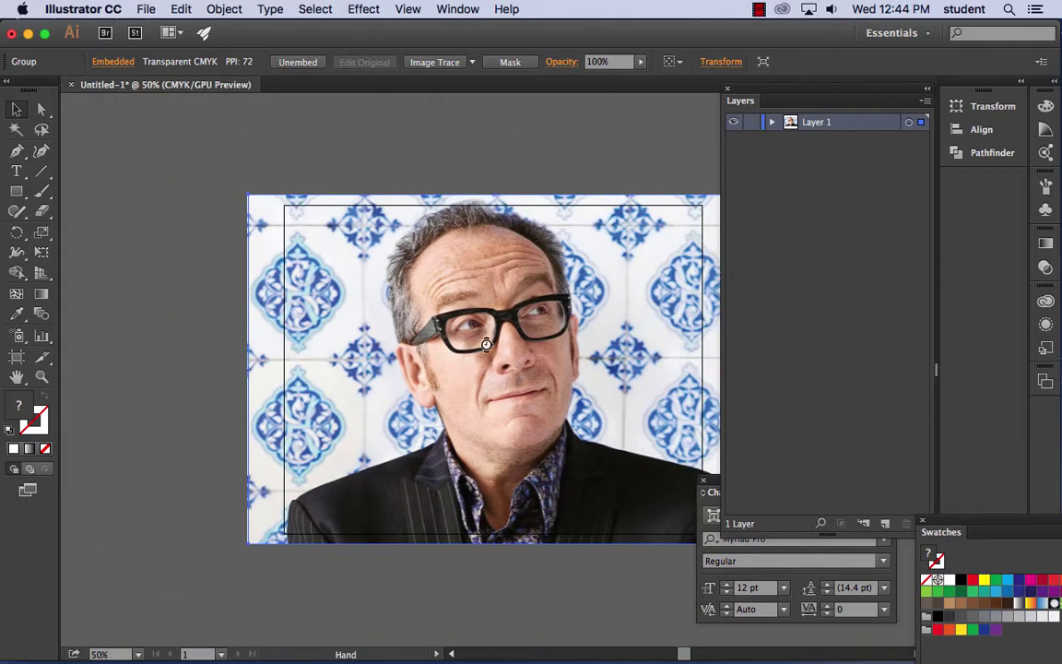
drag(471, 334, 351, 317)
drag(593, 159, 561, 180)
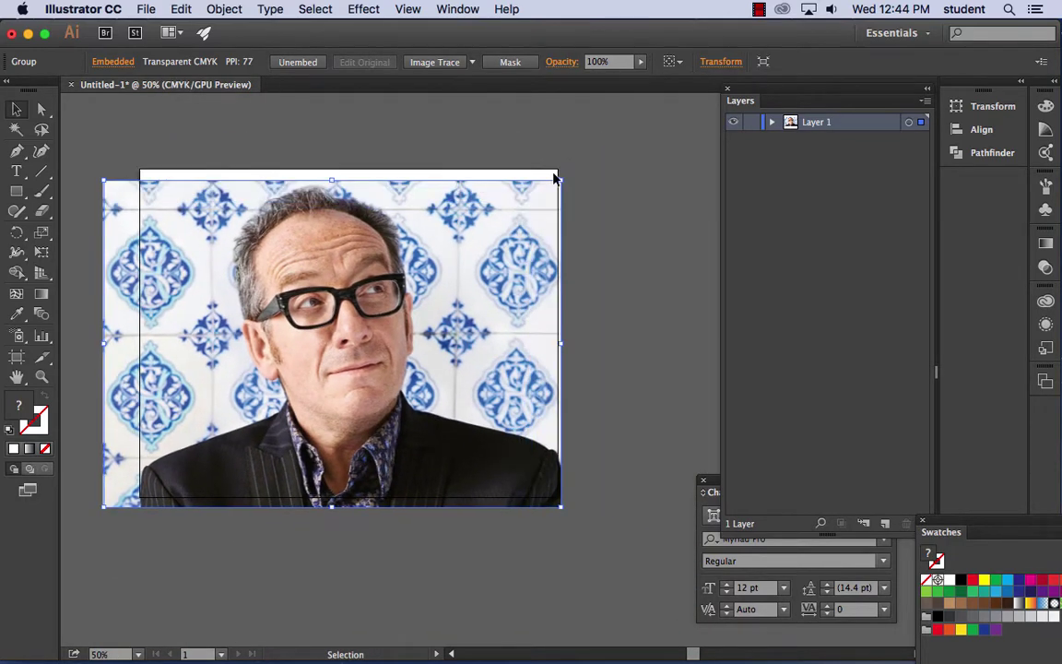
scroll(158, 249, up, 2)
drag(103, 530, 140, 507)
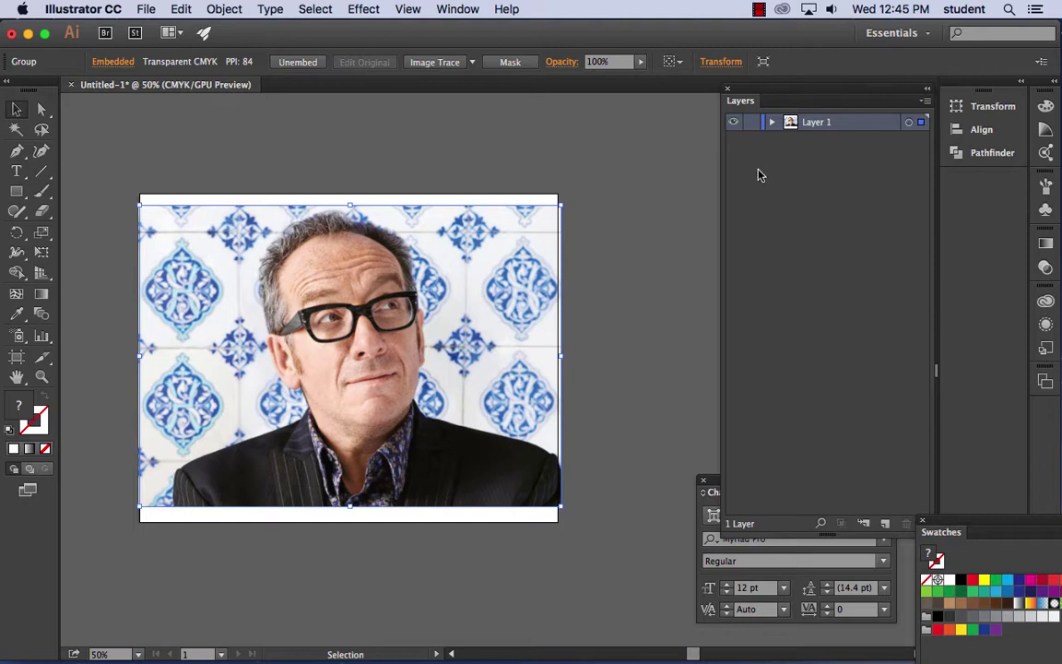
drag(780, 95, 723, 102)
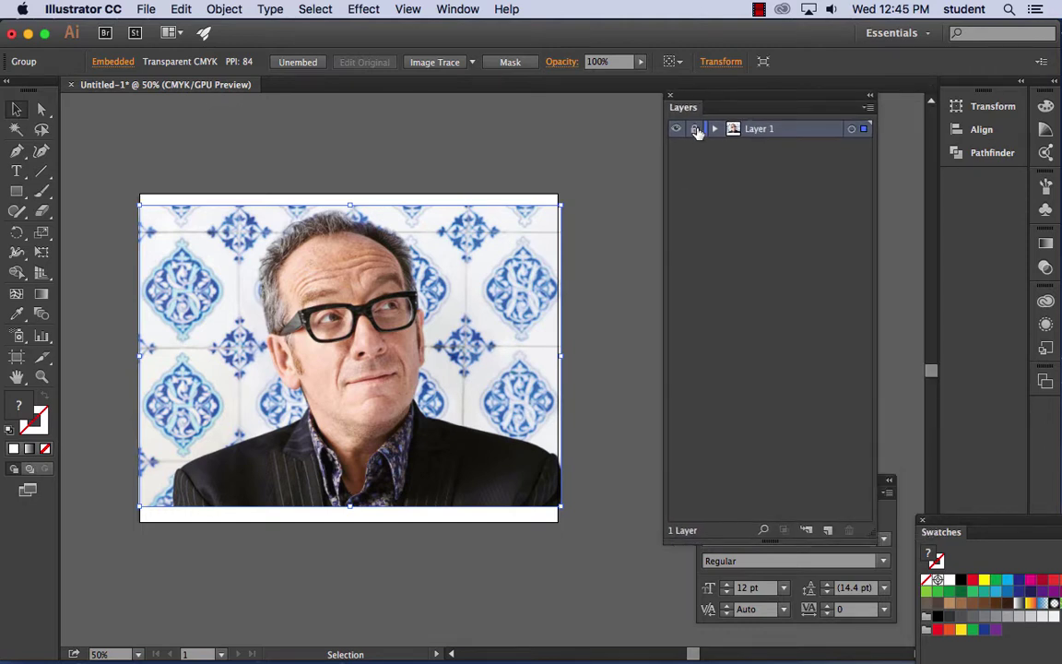
click(697, 129)
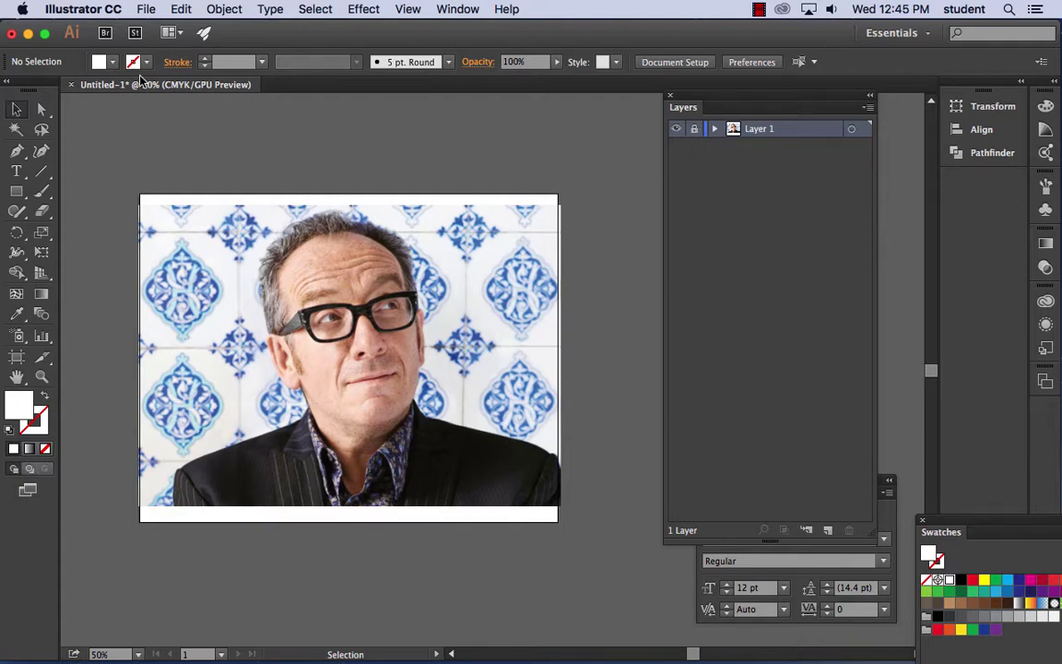
- Add a layer named 'base' and draw a small white square right of the artboard
click(17, 191)
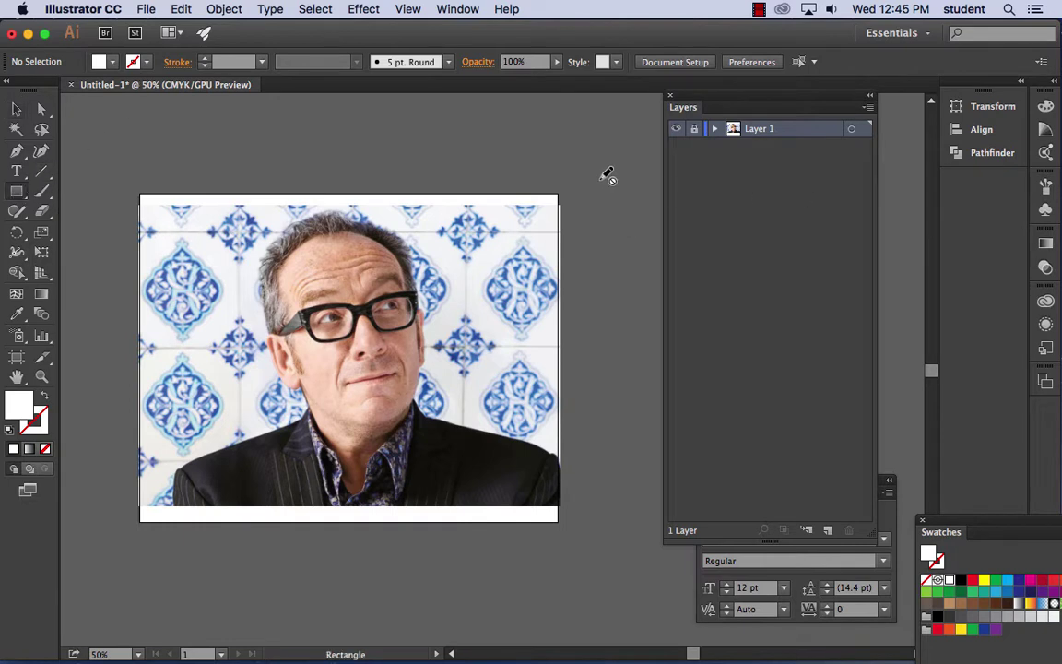
click(828, 530)
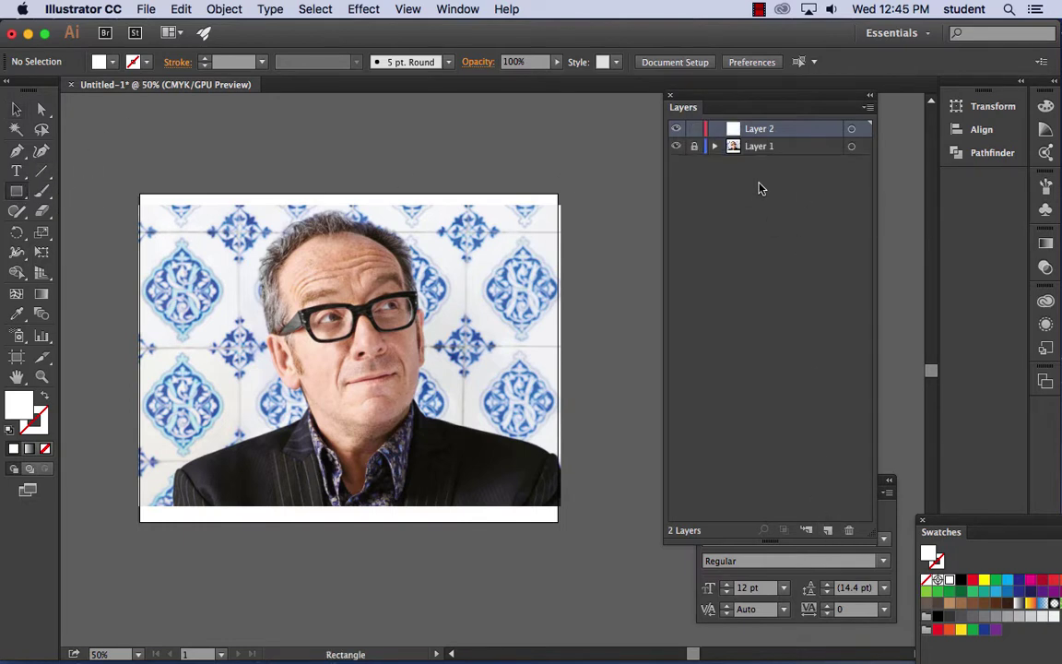
double_click(758, 129)
text(base)
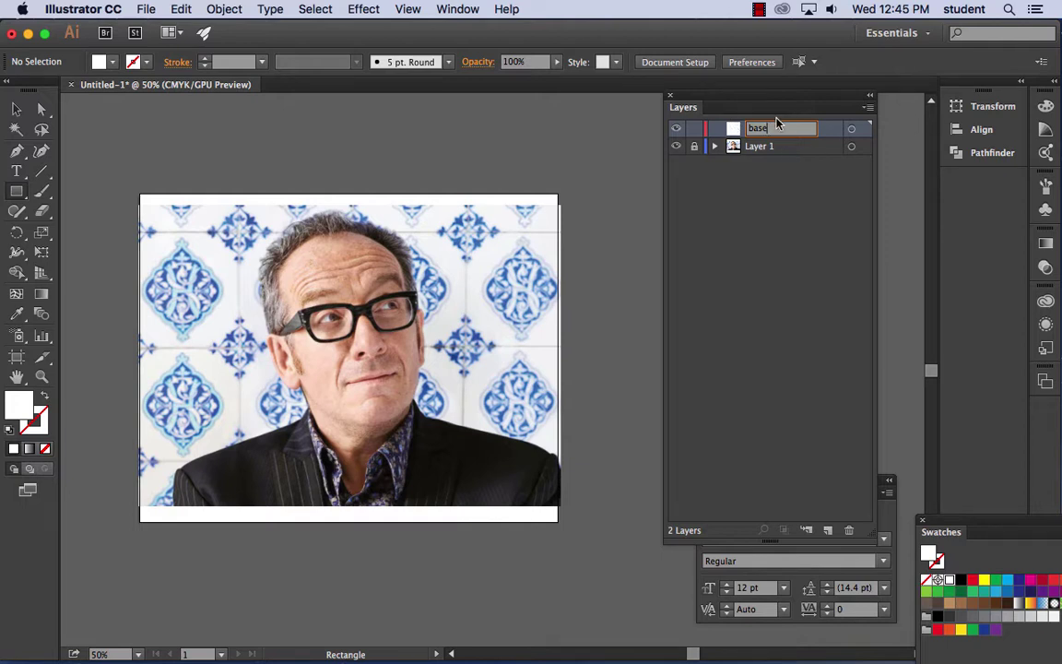
drag(606, 188, 627, 210)
click(16, 109)
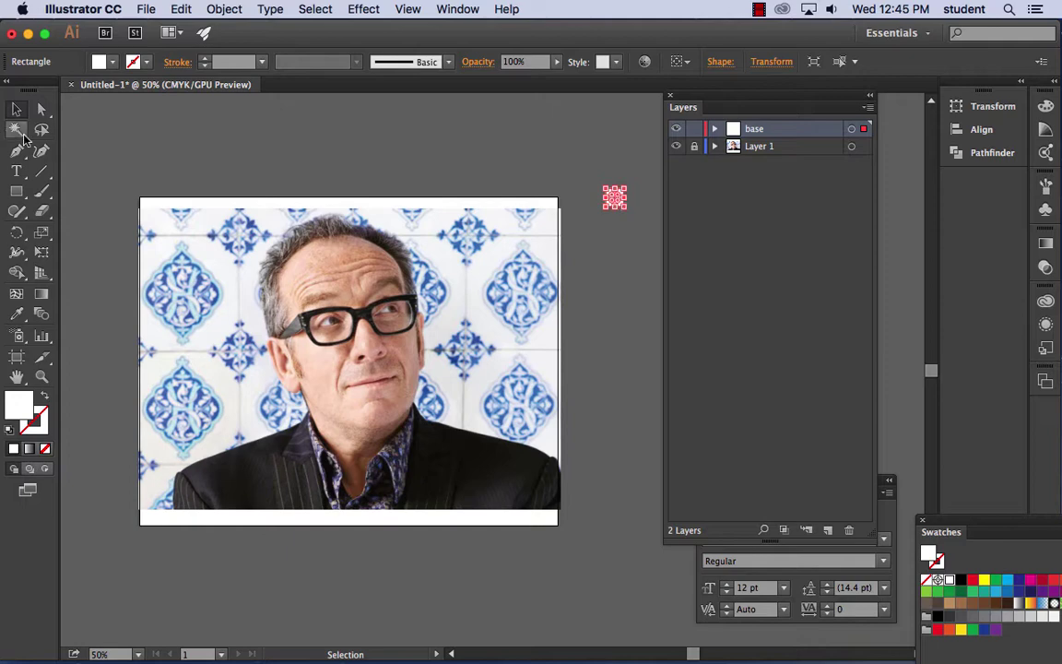
- Shift the white square right and duplicate it straight down to the artboard's bottom
key(super+equal)
drag(488, 175, 304, 171)
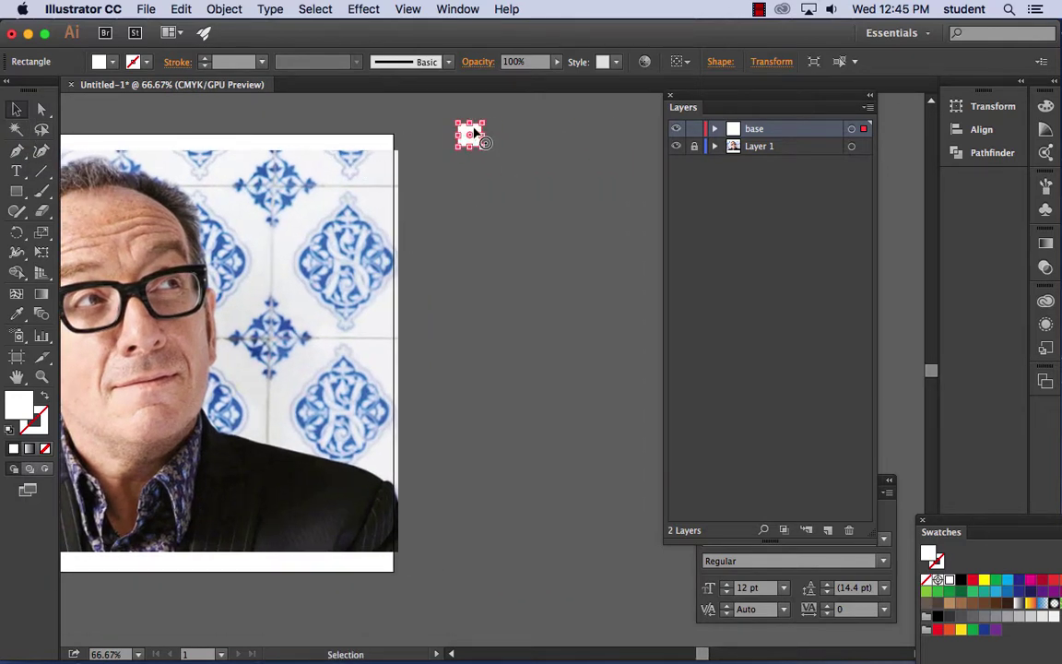
drag(474, 131, 516, 138)
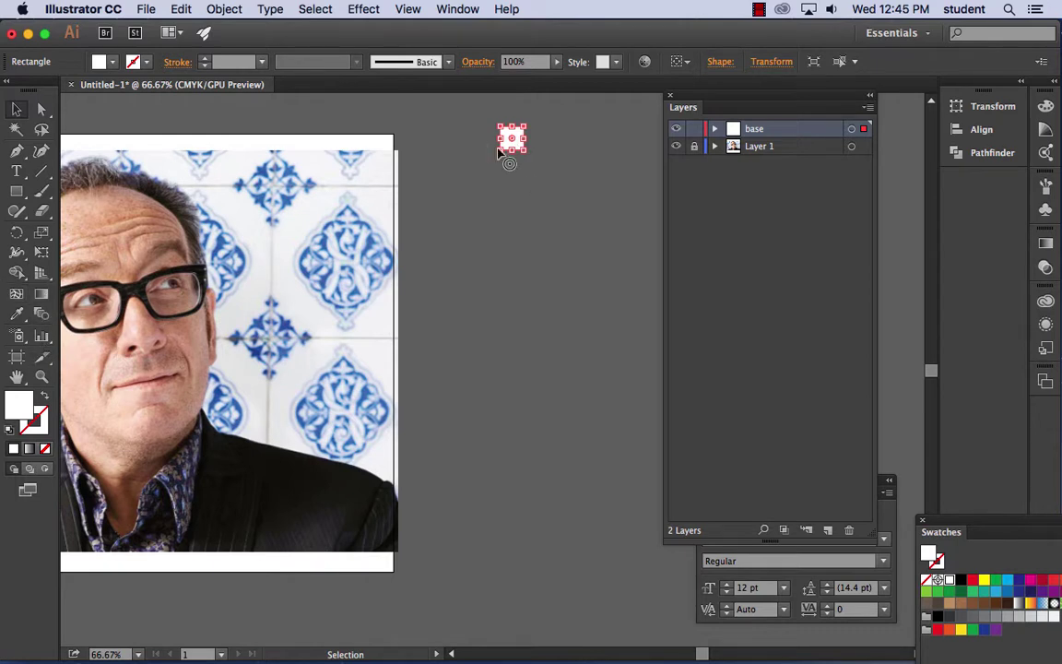
alt+drag(518, 135, 518, 510)
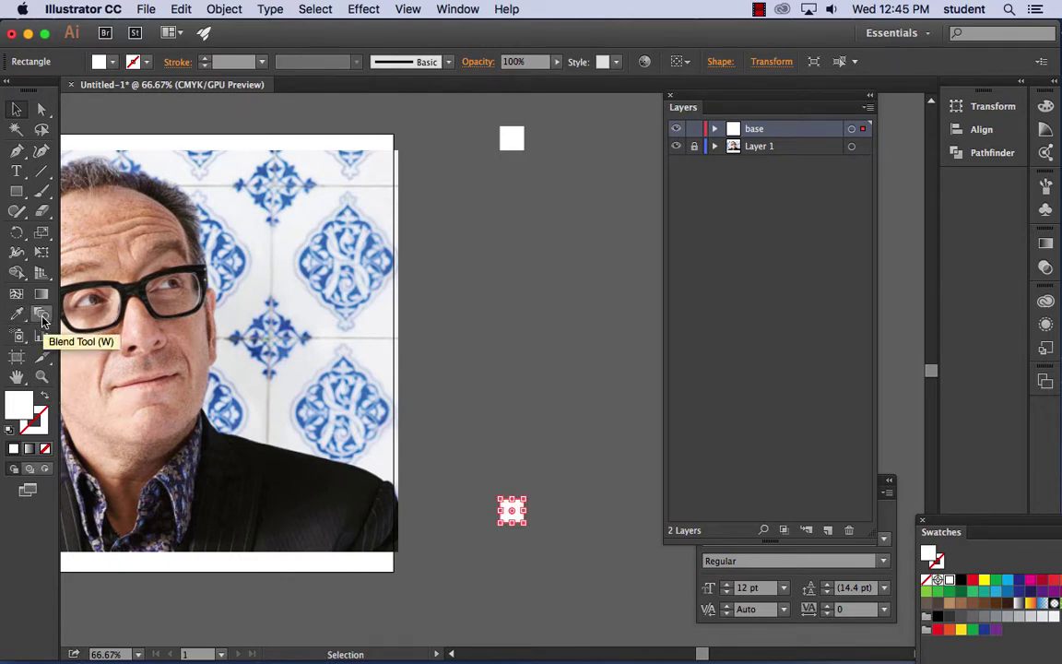
- Blend the top and bottom squares, then undo the twisted blend
click(41, 315)
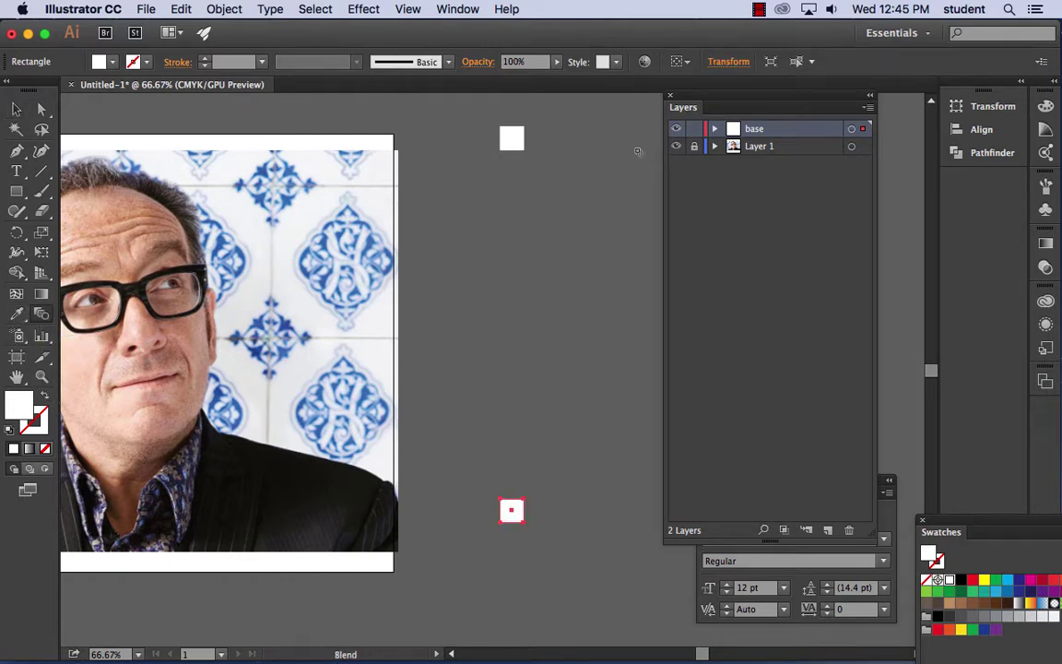
click(524, 149)
click(523, 501)
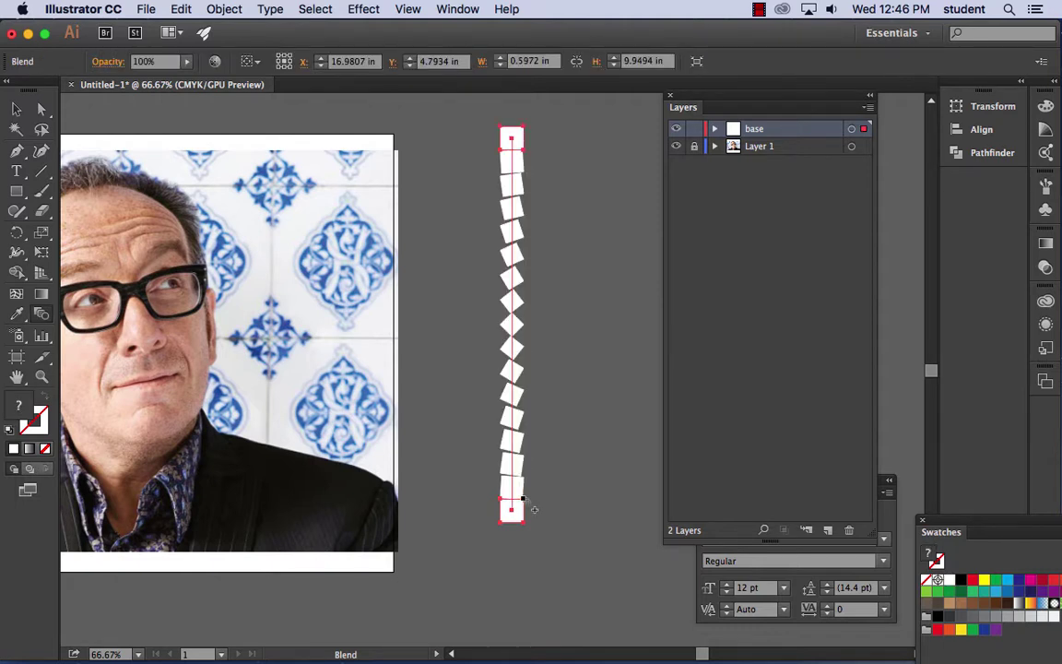
click(181, 8)
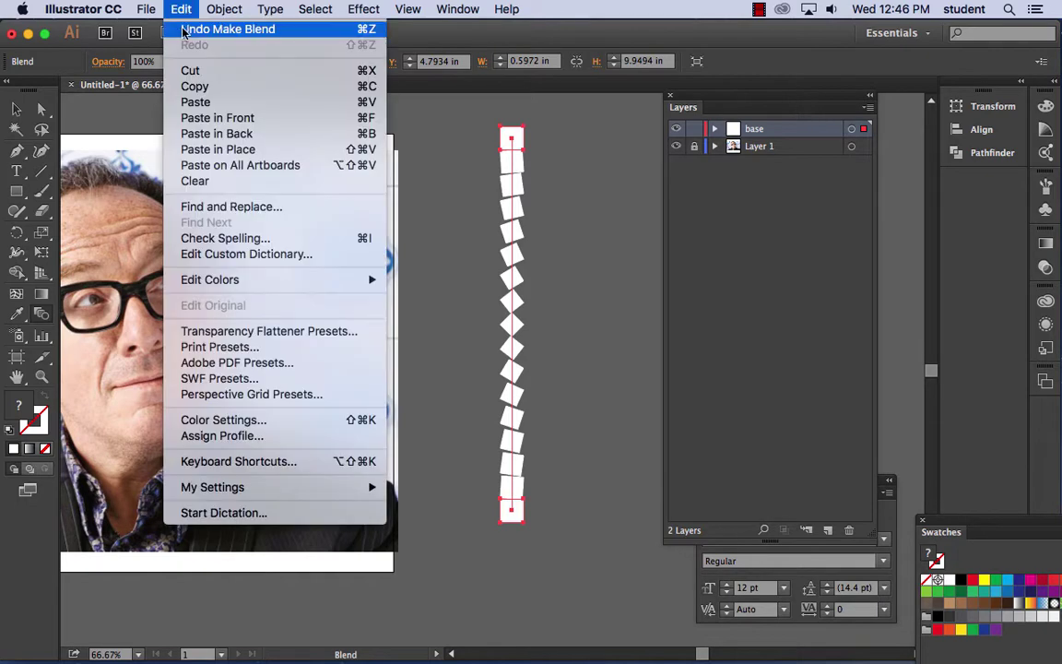
click(545, 217)
key(super+z)
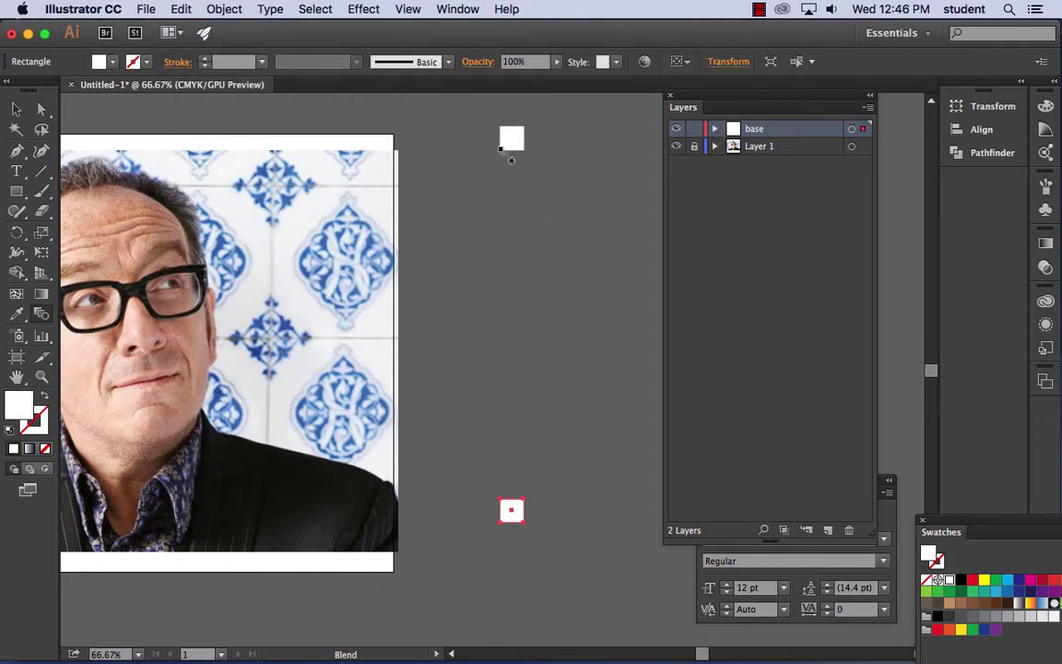
- Recreate the blend between the two squares as a straight 9.9494 in vertical bar
click(501, 149)
click(501, 499)
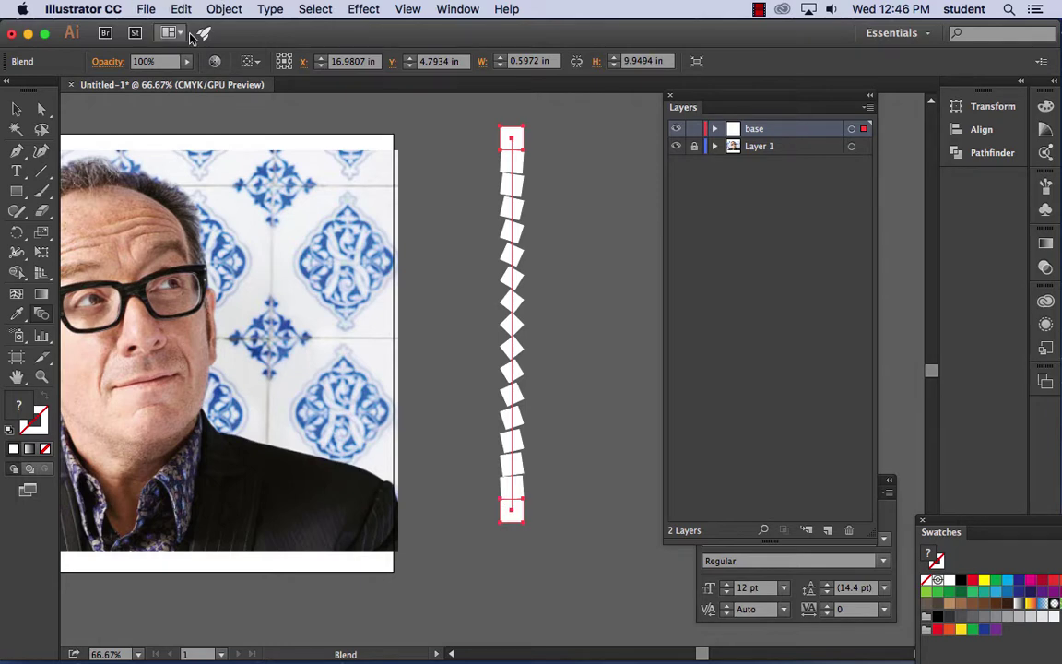
click(181, 8)
click(186, 33)
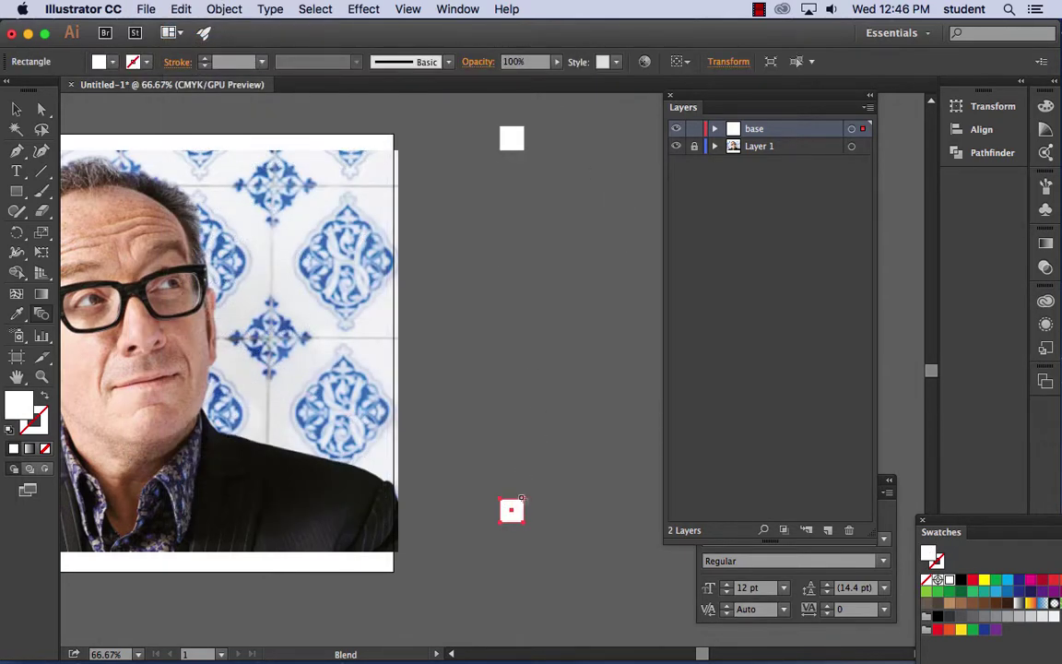
click(533, 510)
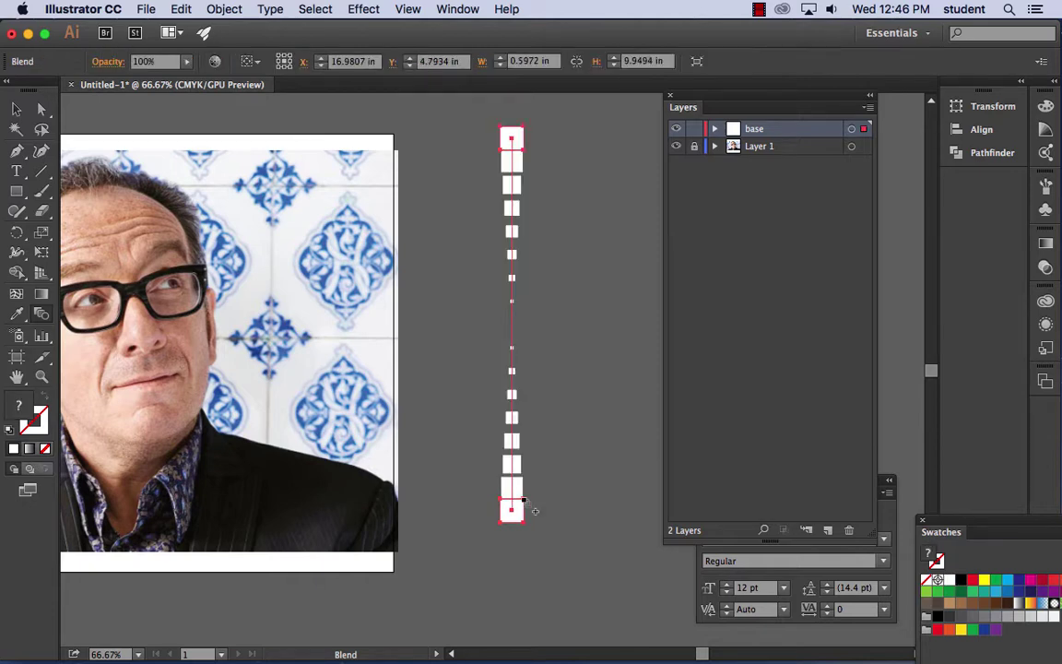
click(180, 10)
click(187, 29)
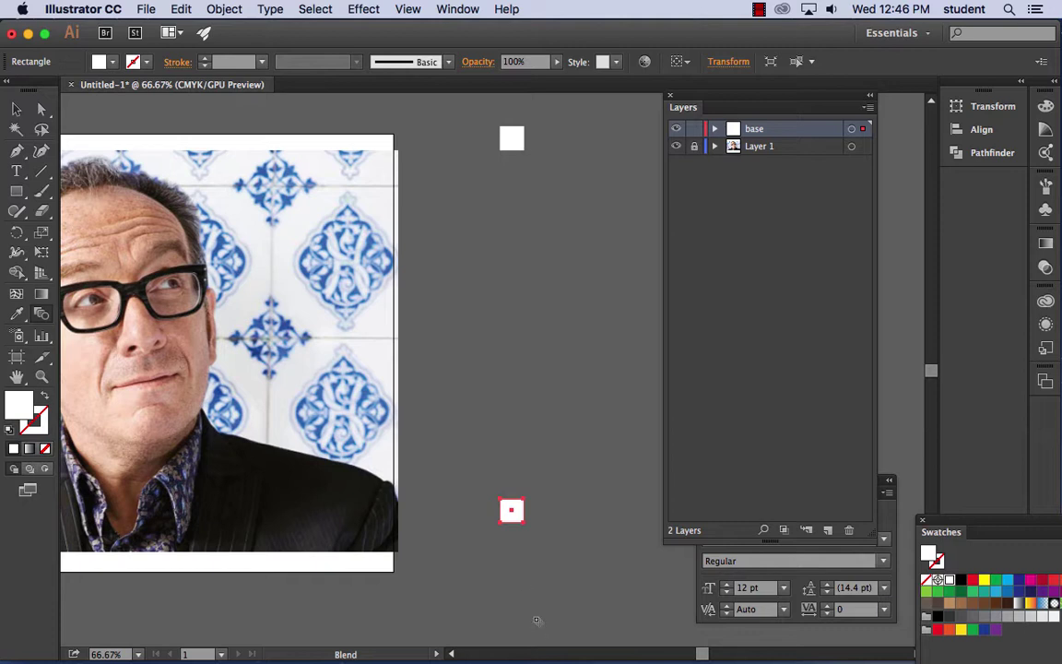
click(514, 513)
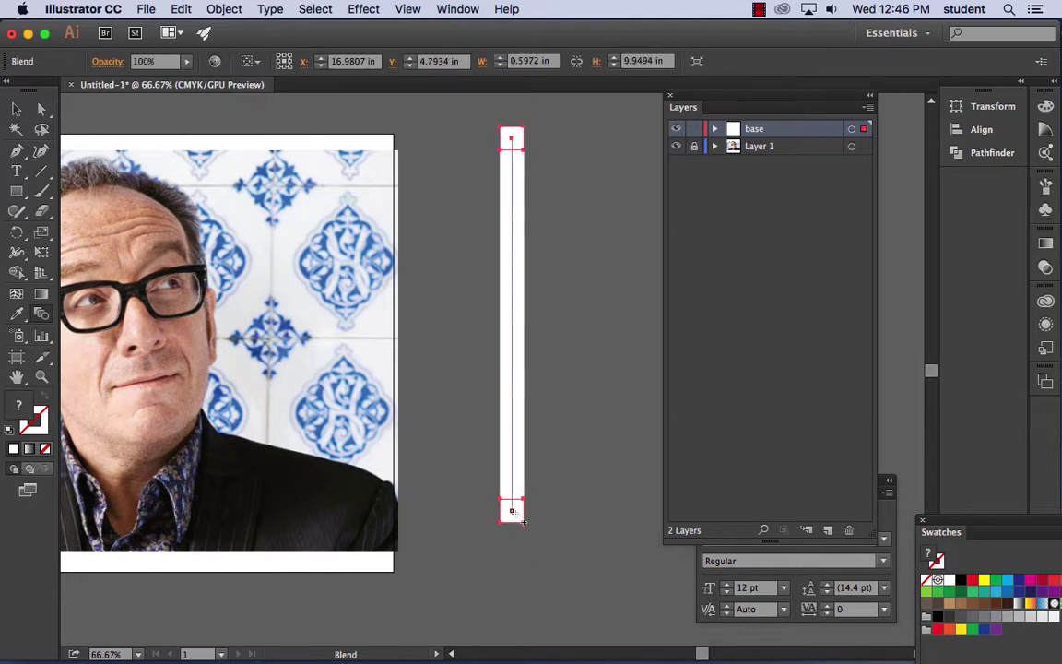
- Set the blend spacing to 9 specified steps
double_click(42, 311)
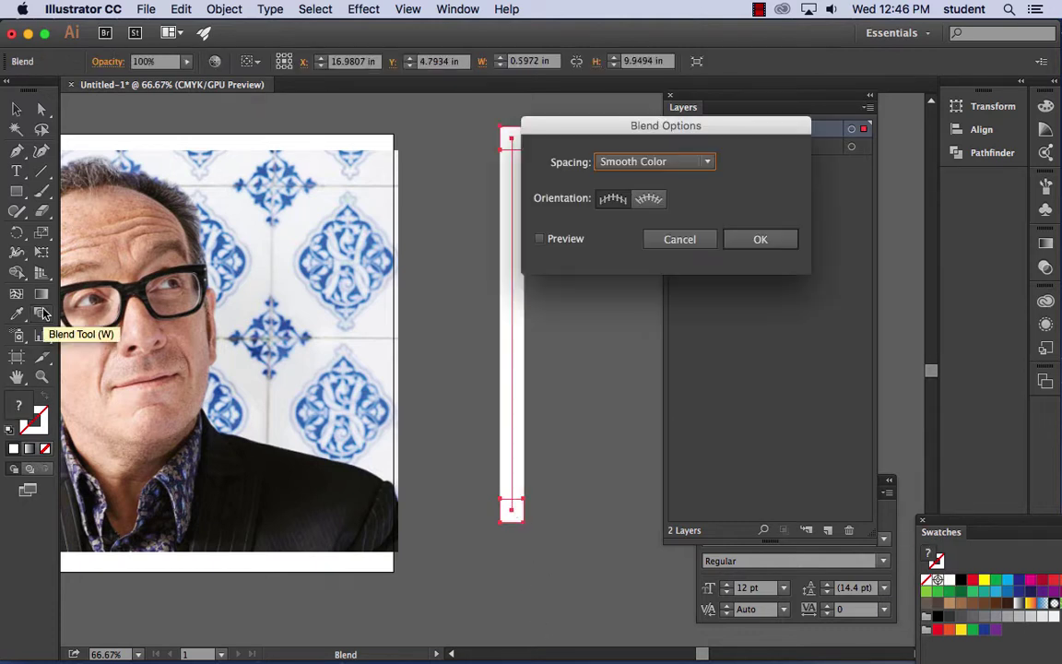
click(673, 161)
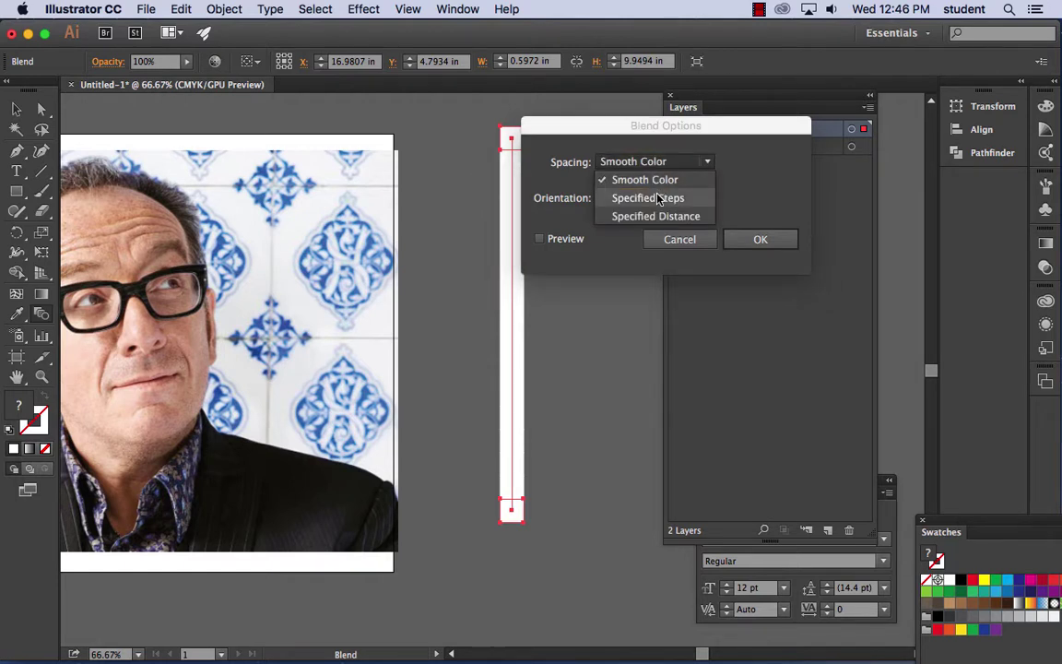
click(662, 197)
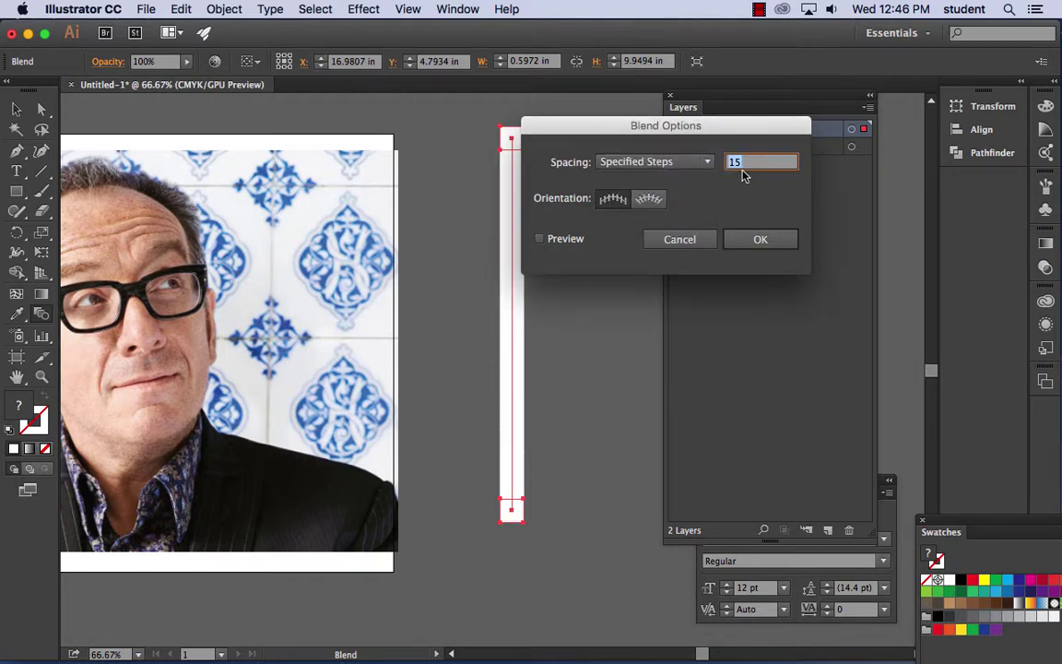
text(9)
click(540, 239)
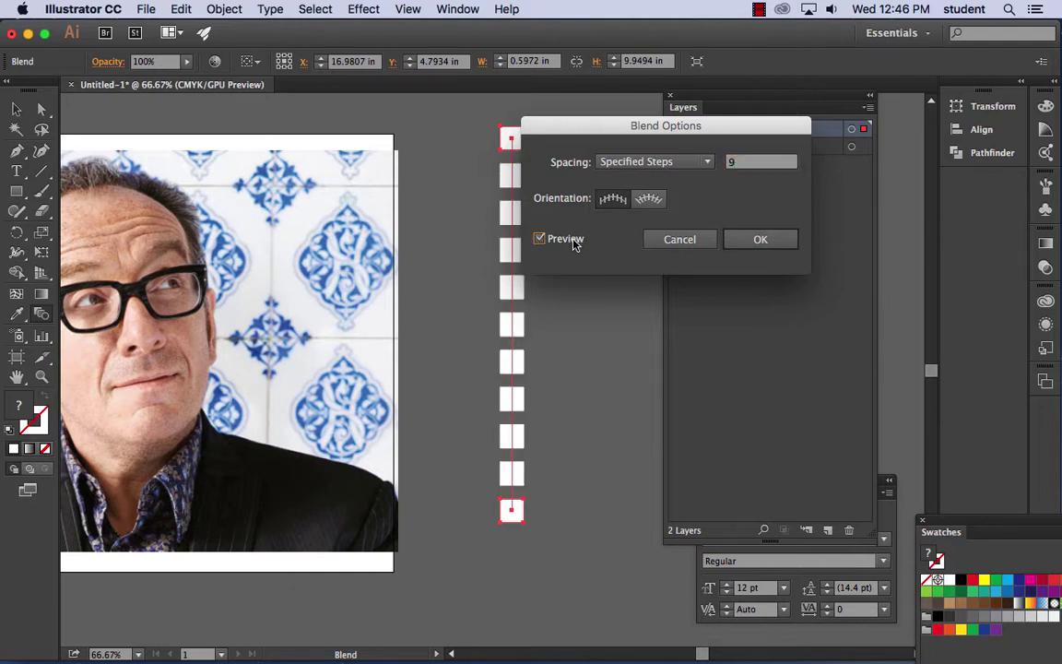
click(760, 239)
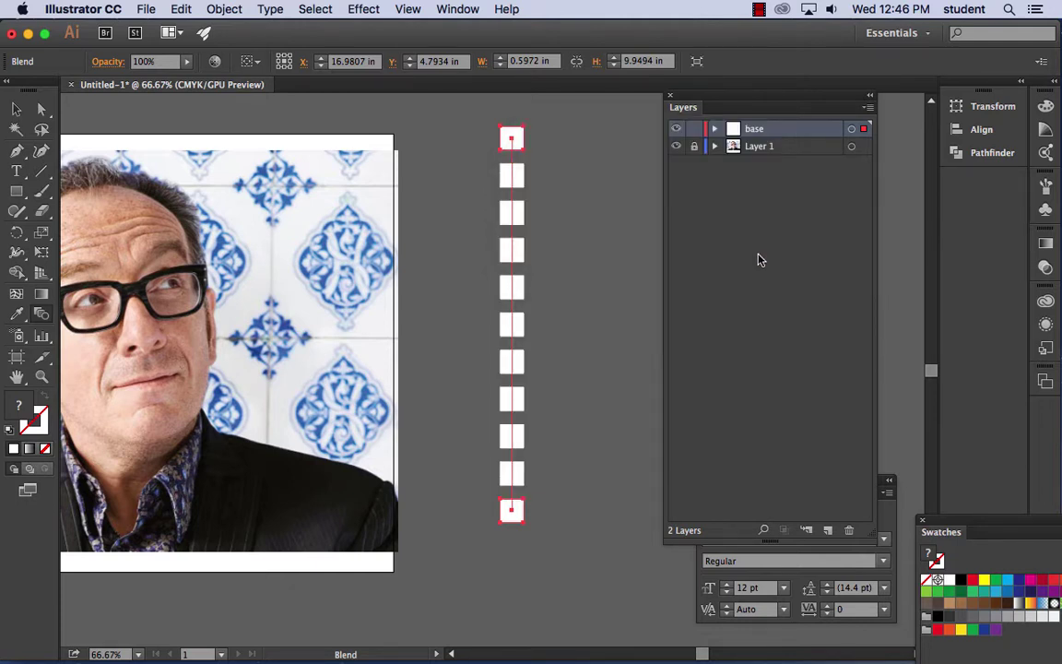
- Expand the blend's object and fill into real shapes
click(16, 108)
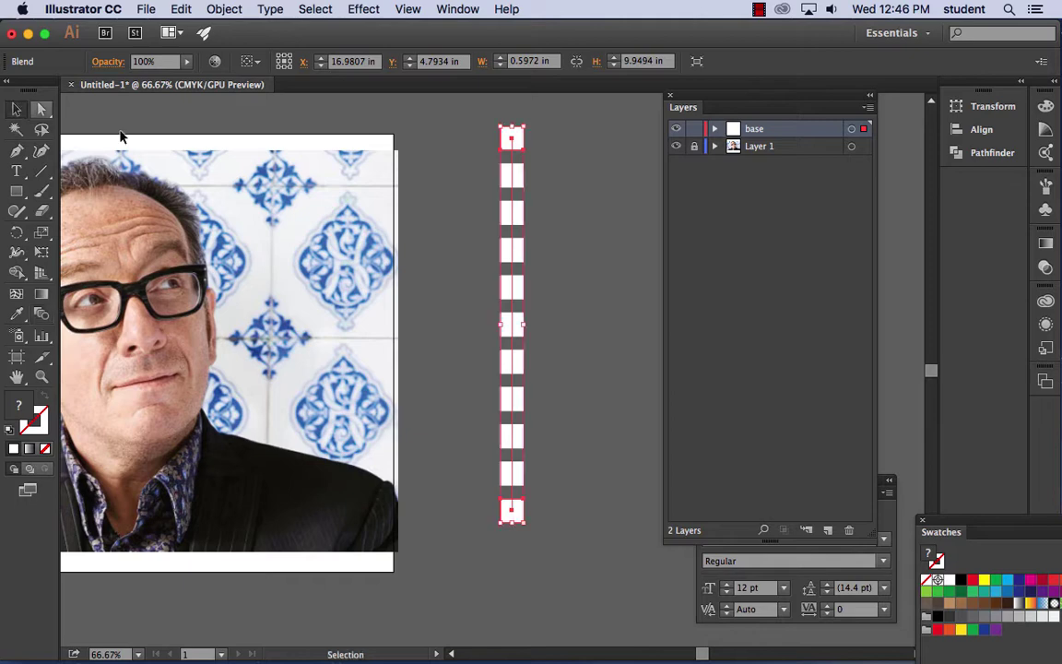
click(224, 8)
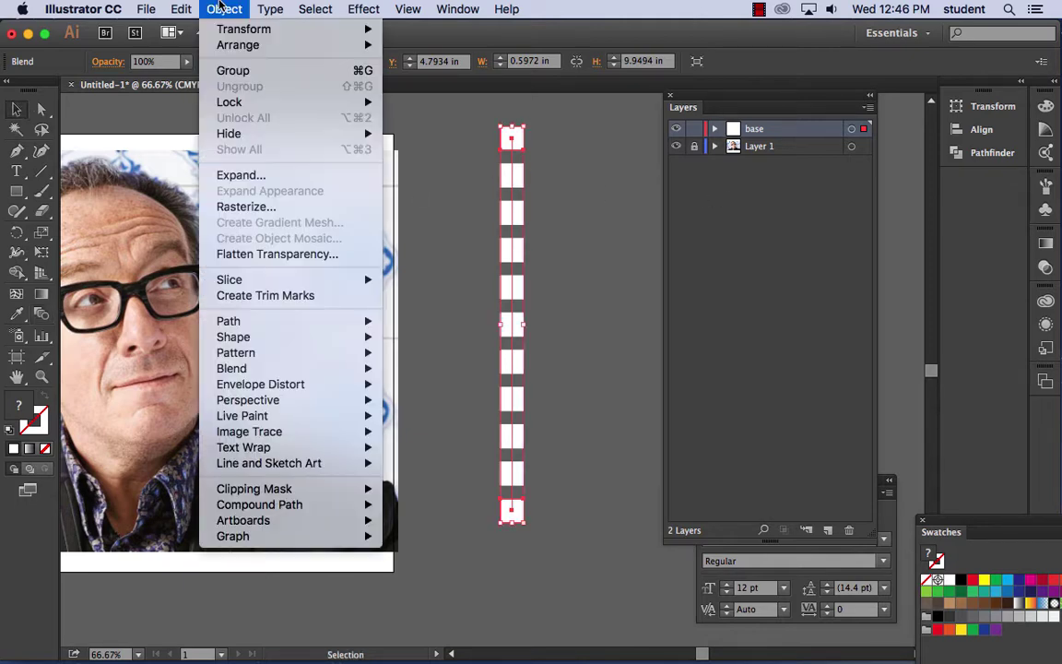
click(247, 175)
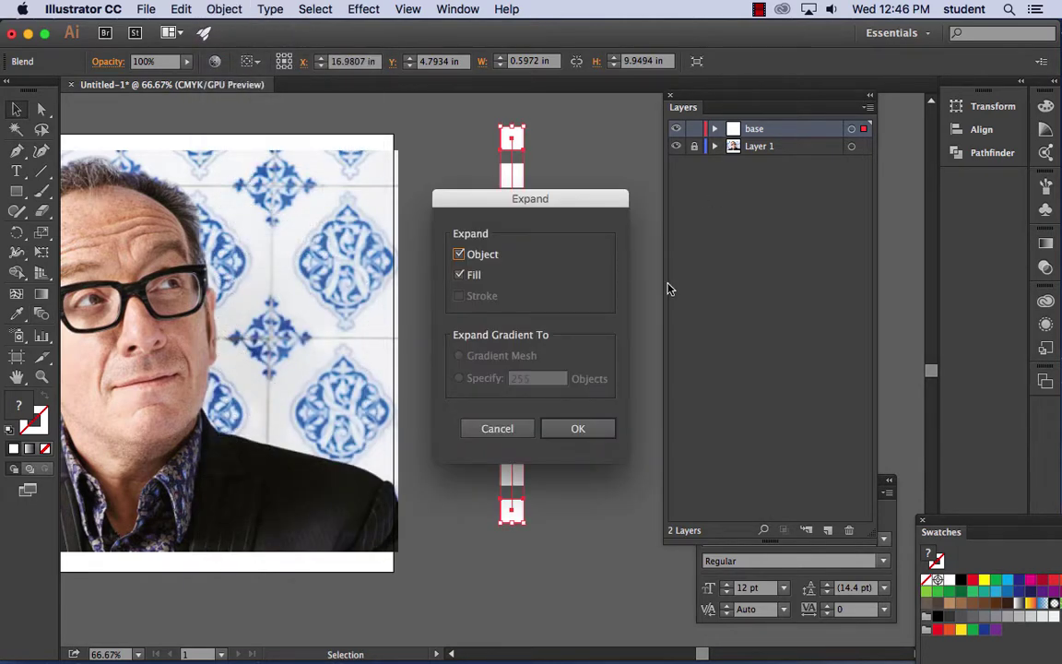
click(591, 434)
- Ungroup the expanded blend into eleven separate white squares
click(542, 165)
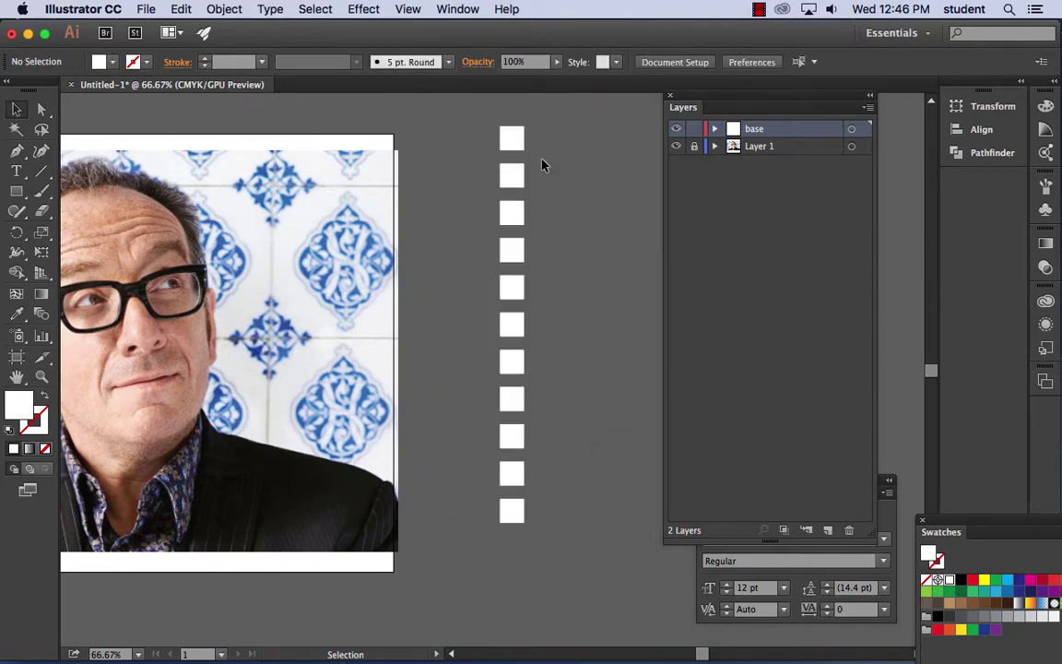
click(513, 150)
click(224, 8)
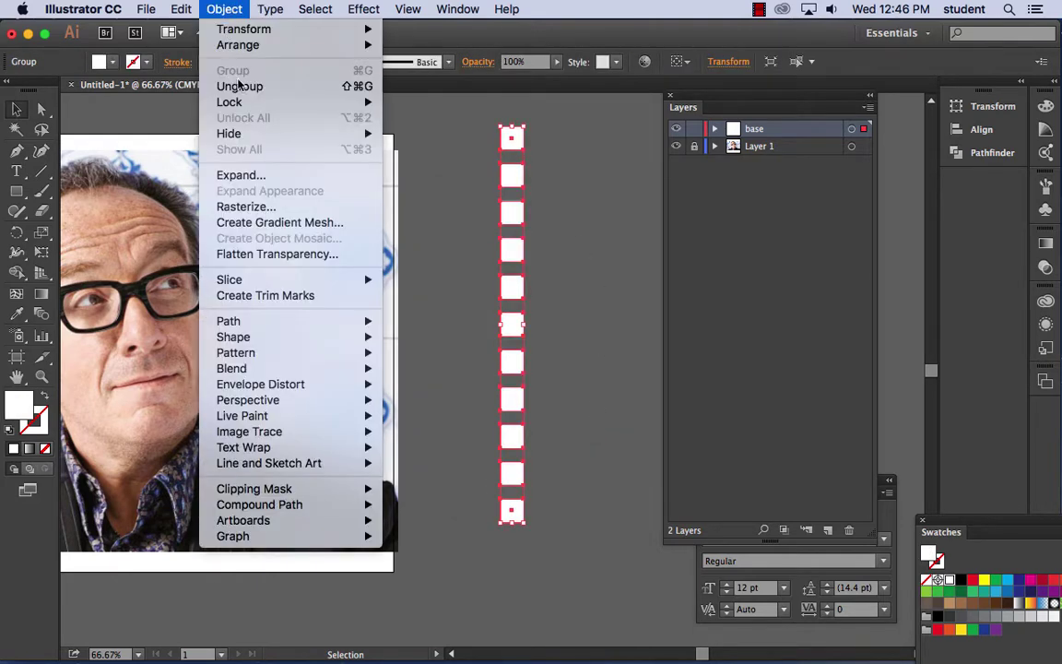
click(237, 85)
click(465, 166)
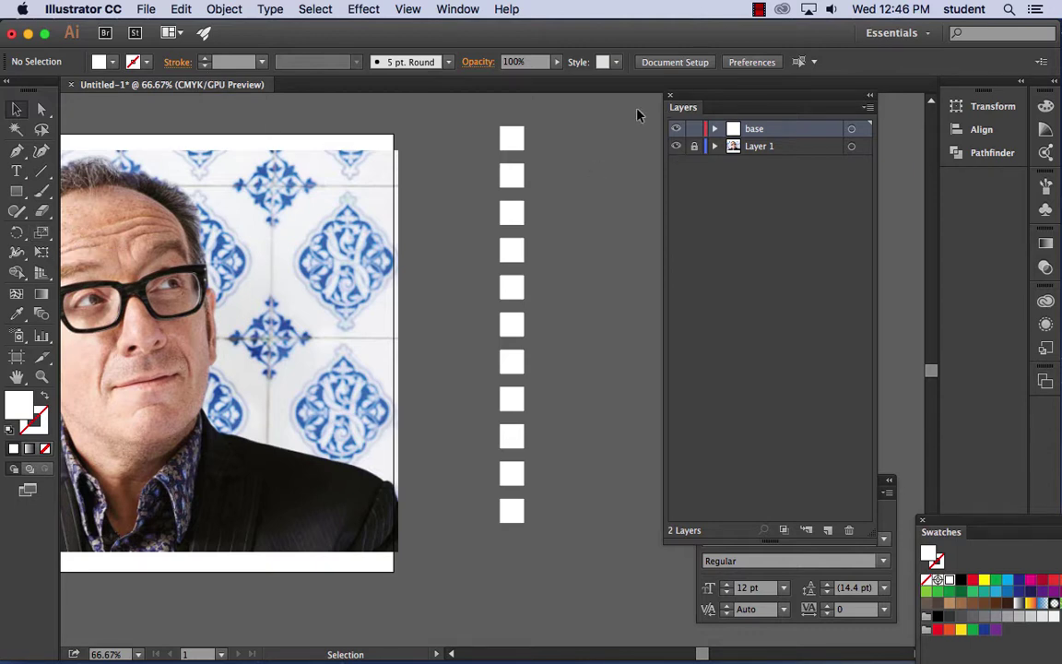
- Fill the top three squares with skin tones sampled from the face and forehead
click(514, 139)
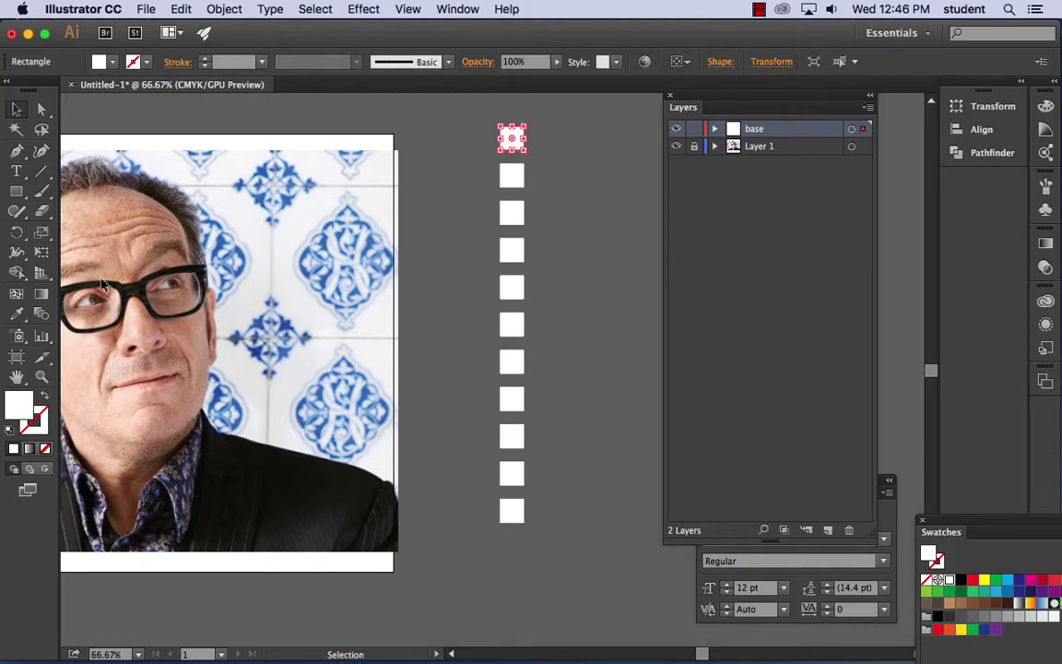
click(17, 314)
click(133, 210)
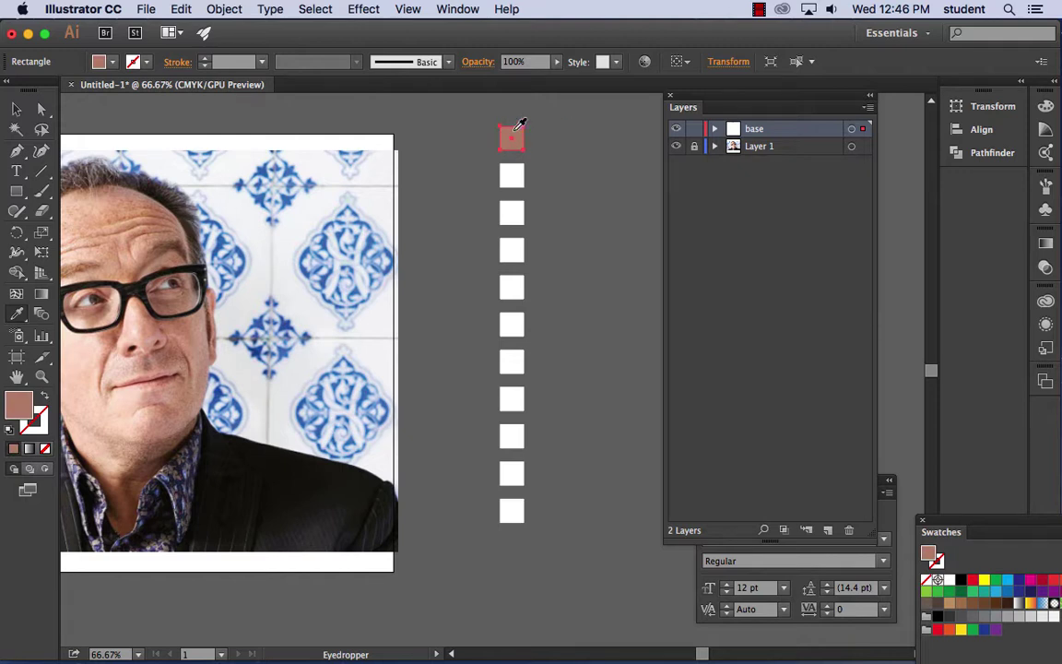
click(17, 109)
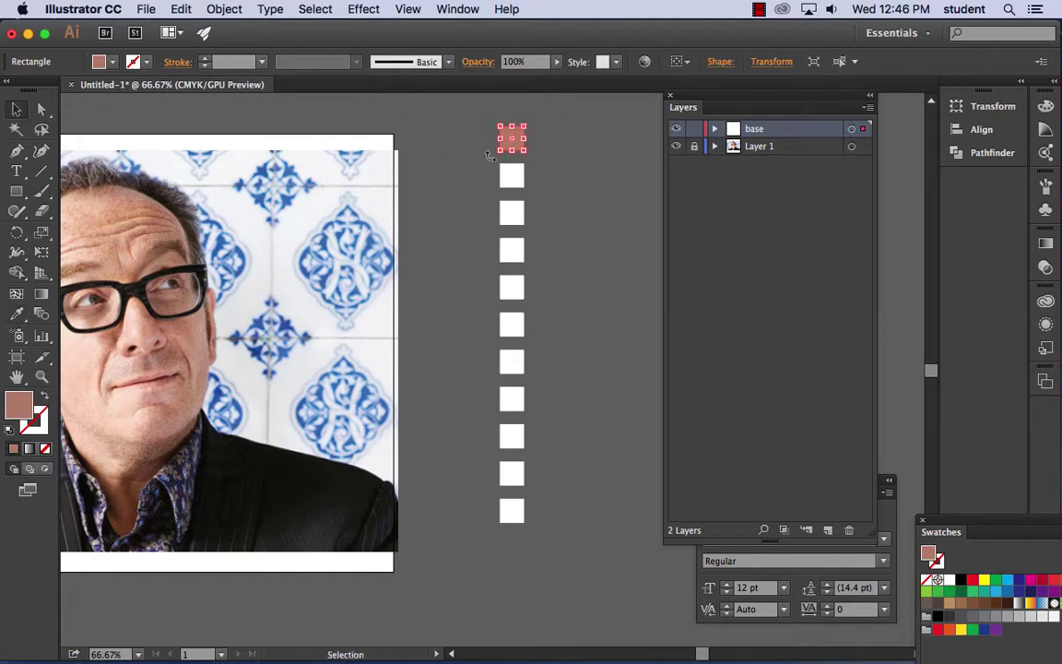
click(522, 178)
click(17, 314)
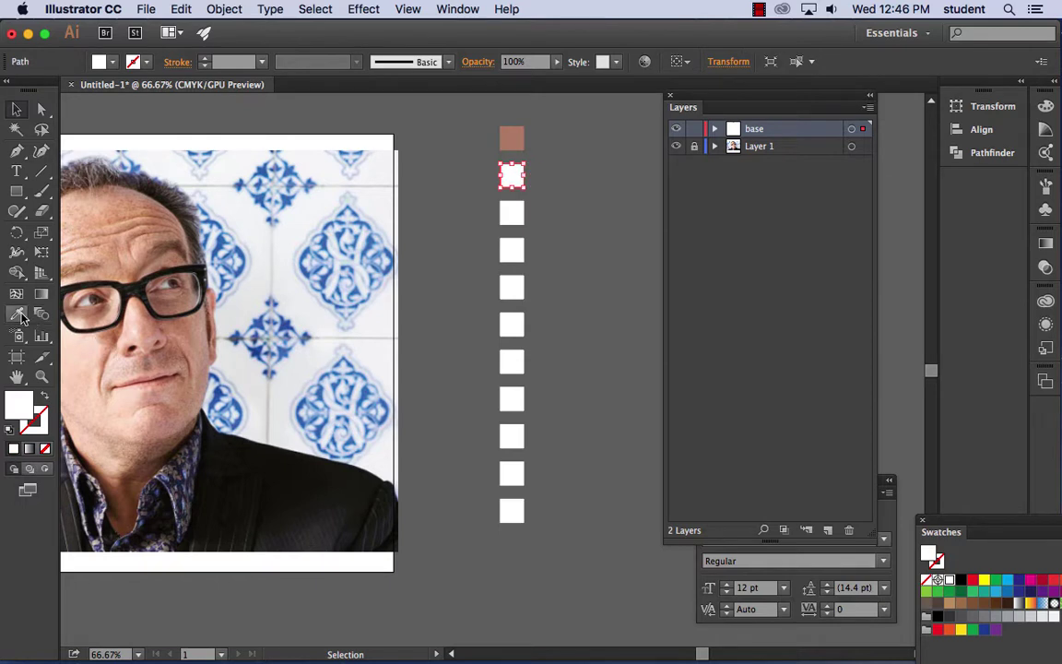
click(86, 249)
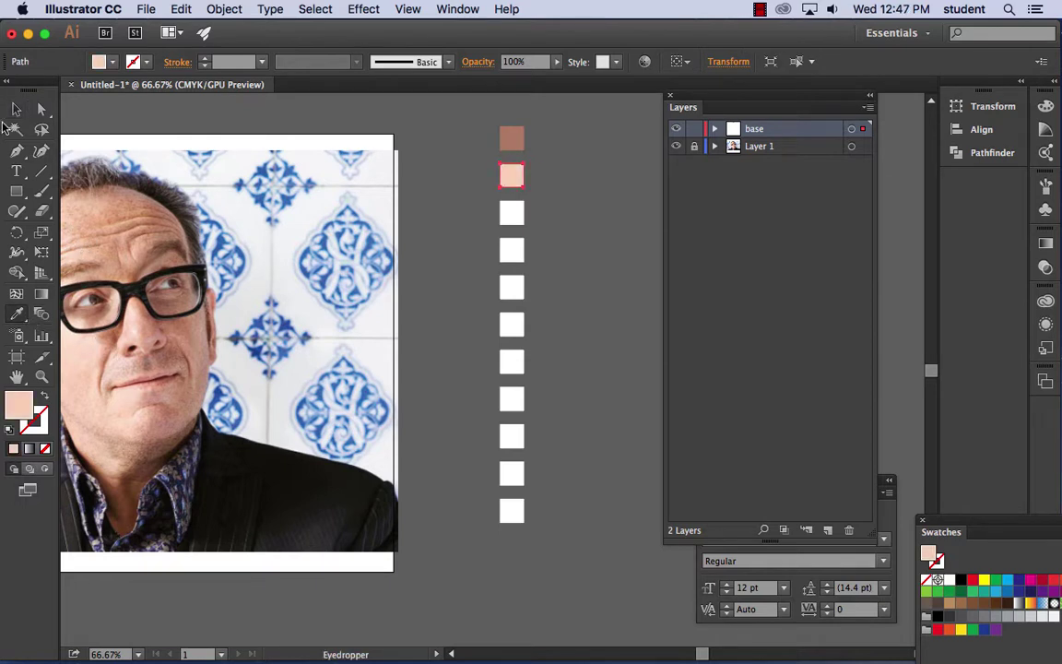
click(17, 109)
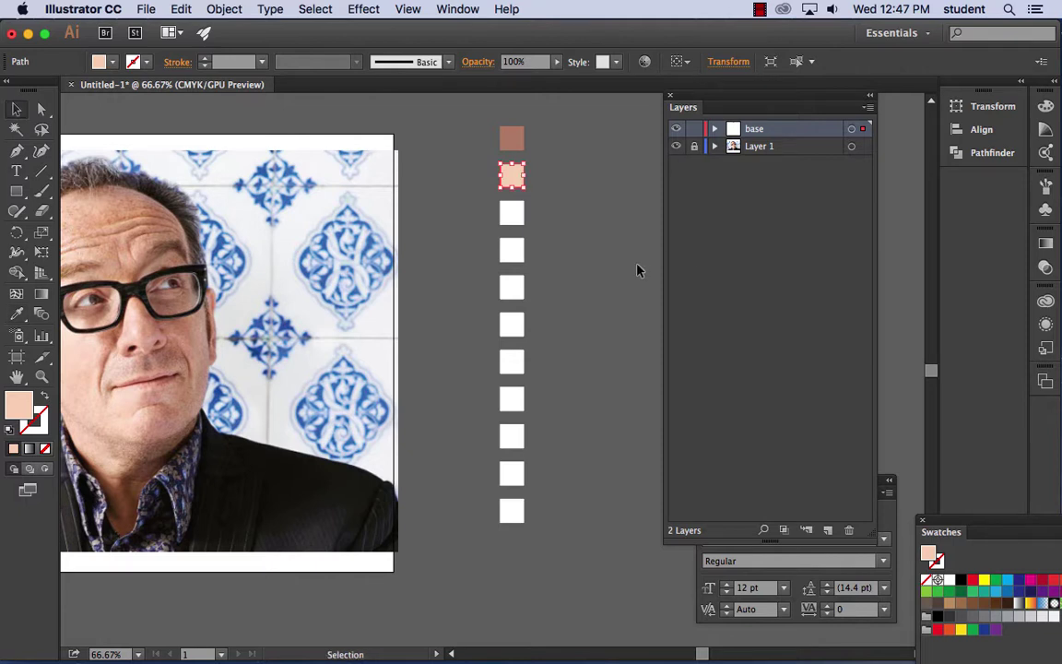
click(517, 218)
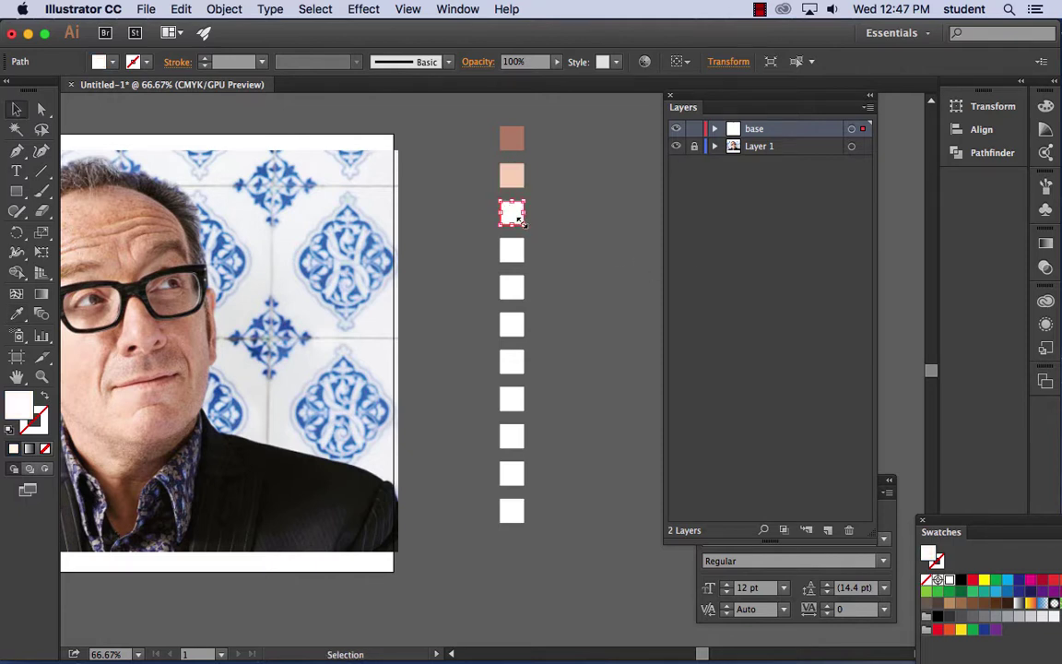
click(17, 314)
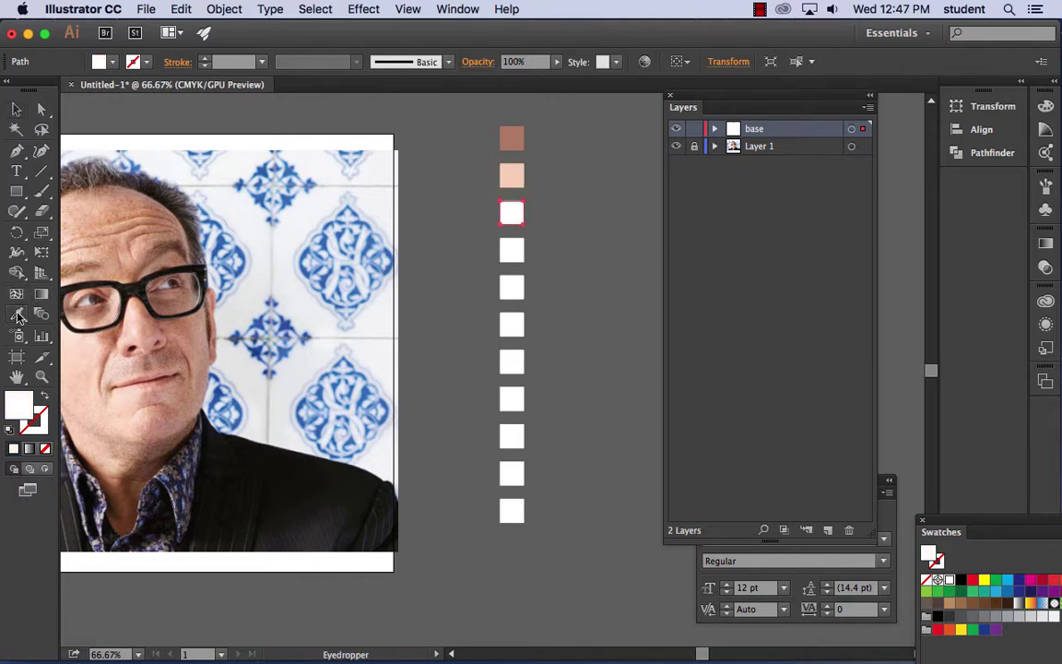
click(169, 204)
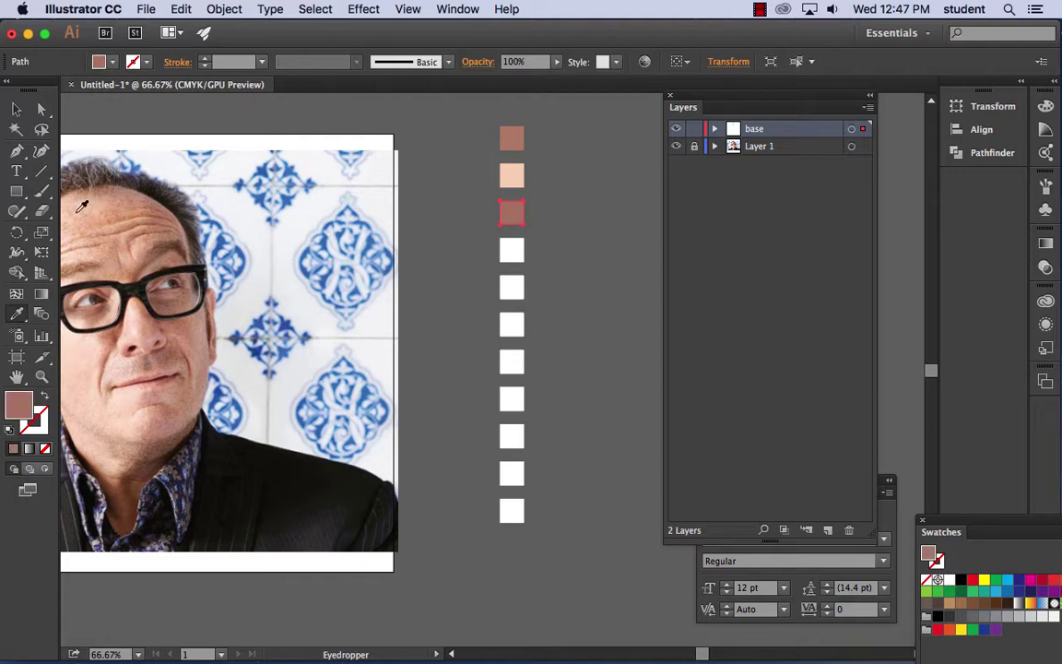
- Fill squares four to six with pale pink, hair brown and dark red lip colour
click(17, 110)
click(513, 249)
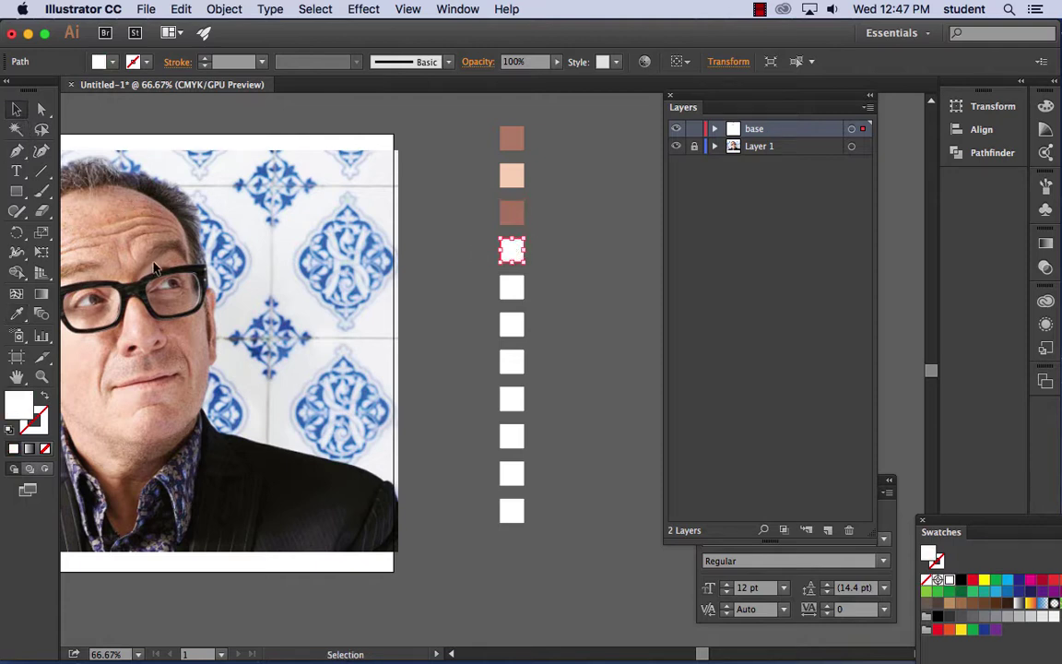
click(19, 315)
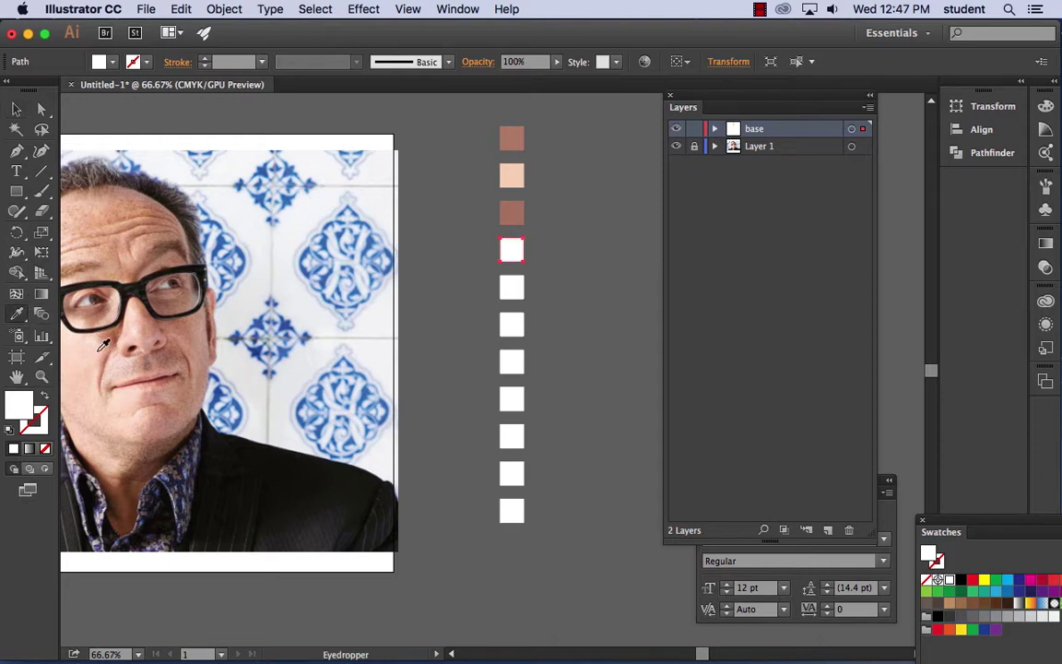
click(89, 314)
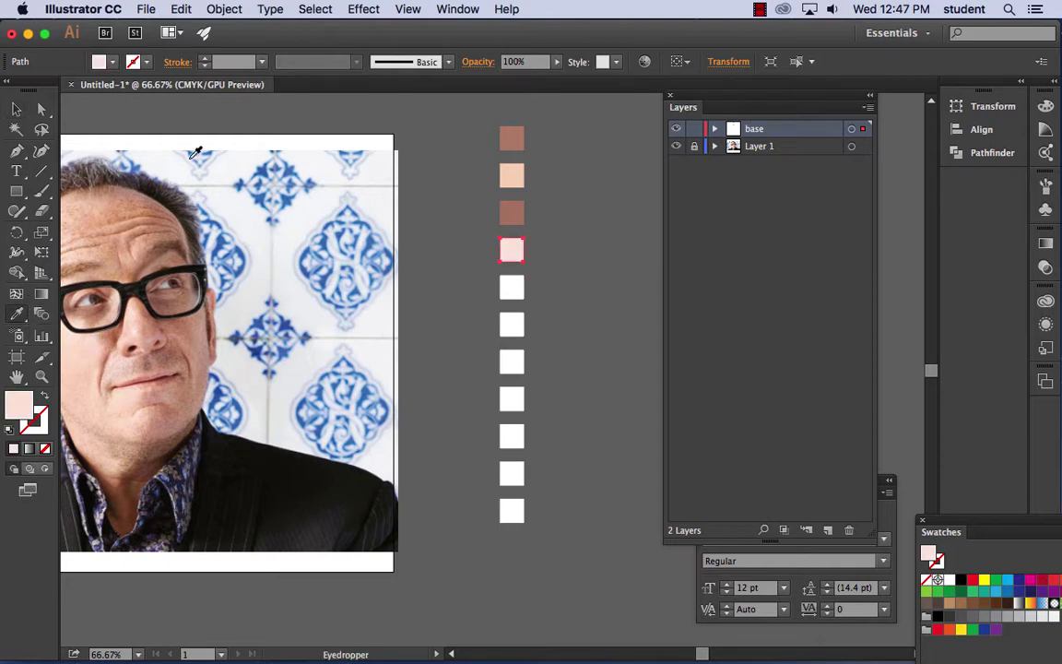
click(17, 109)
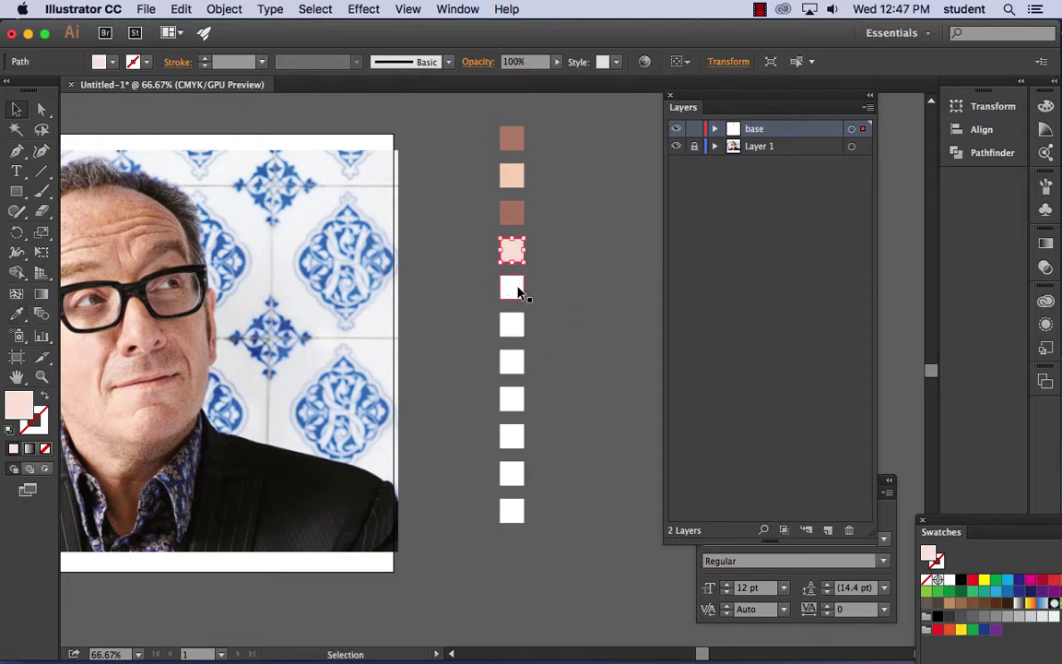
click(512, 288)
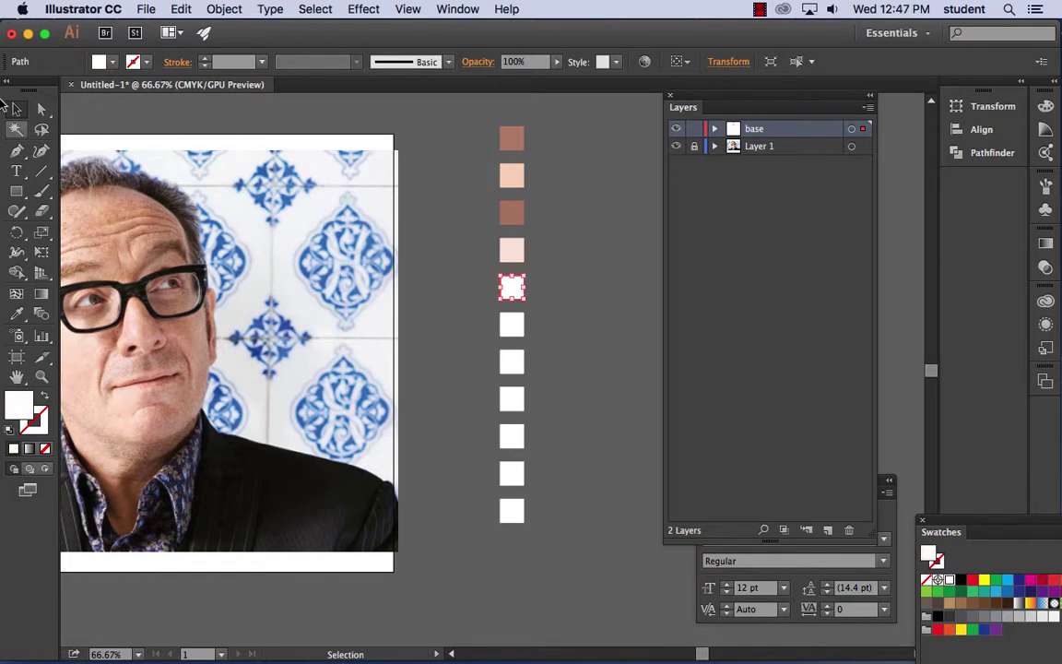
click(16, 315)
click(130, 189)
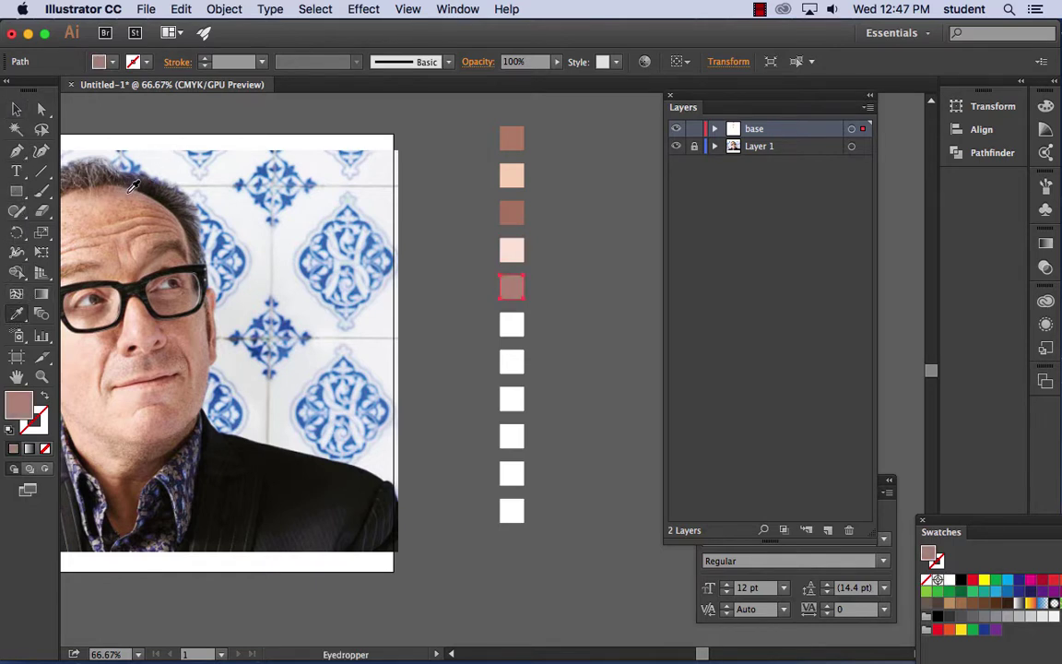
click(17, 110)
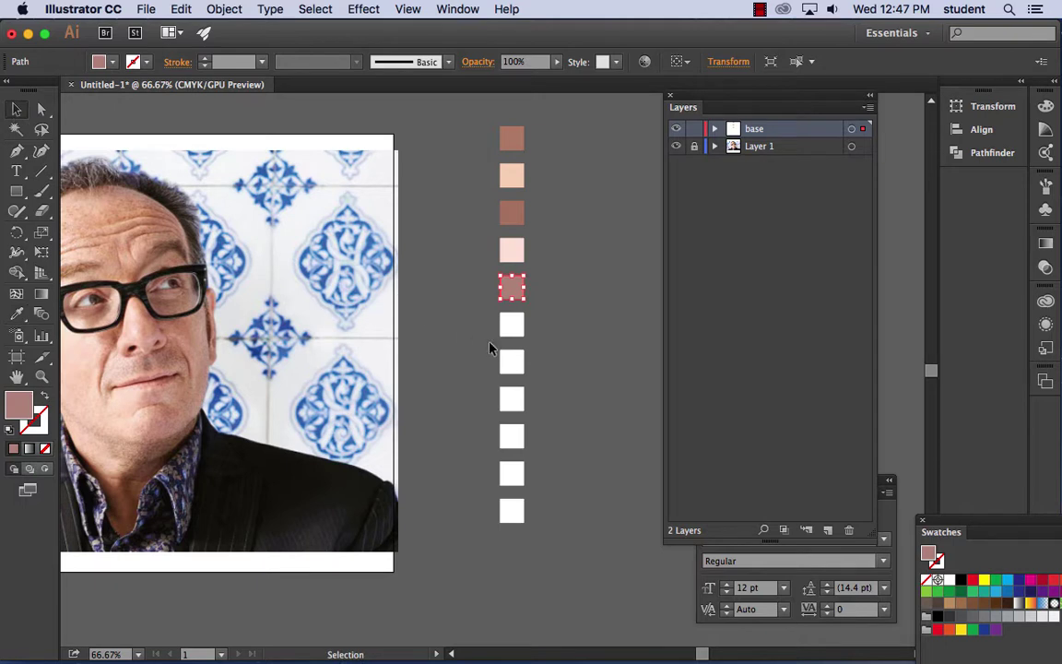
click(513, 330)
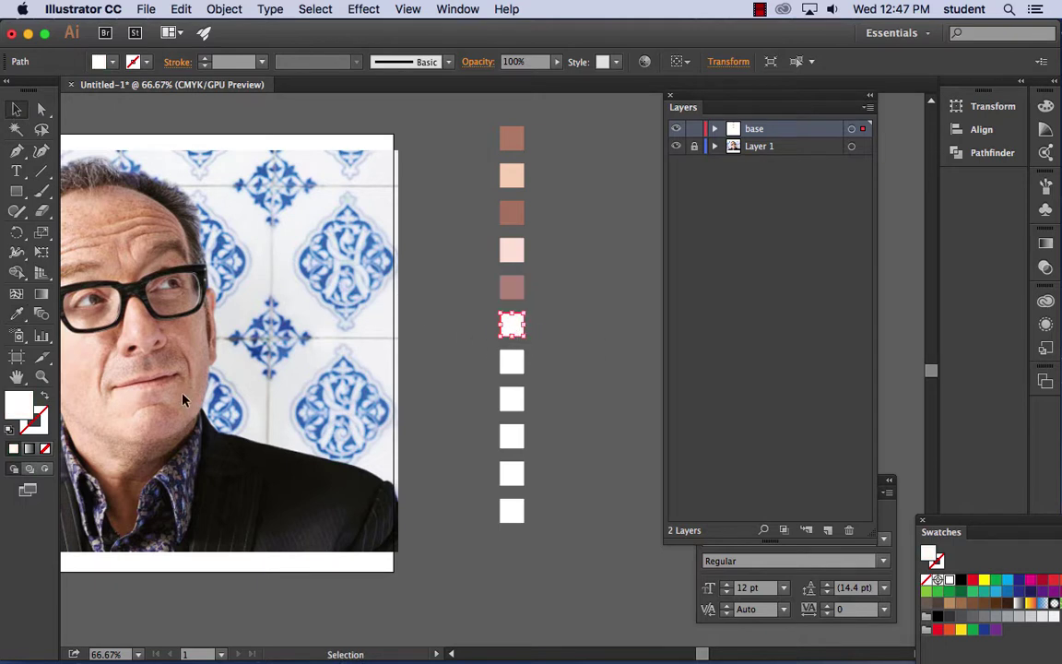
click(17, 314)
click(135, 347)
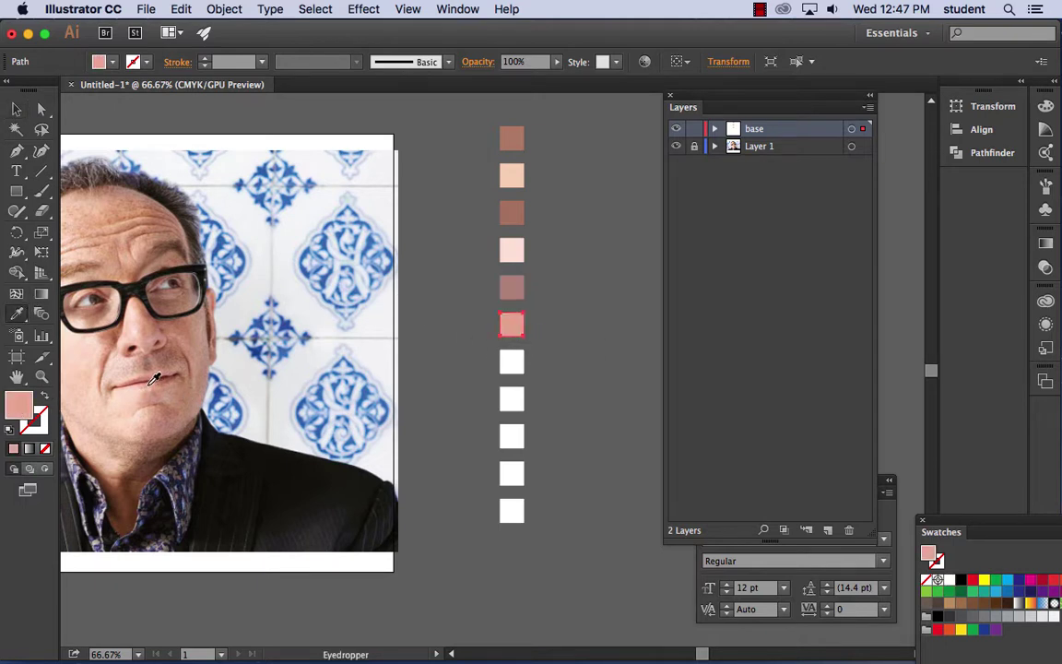
click(158, 374)
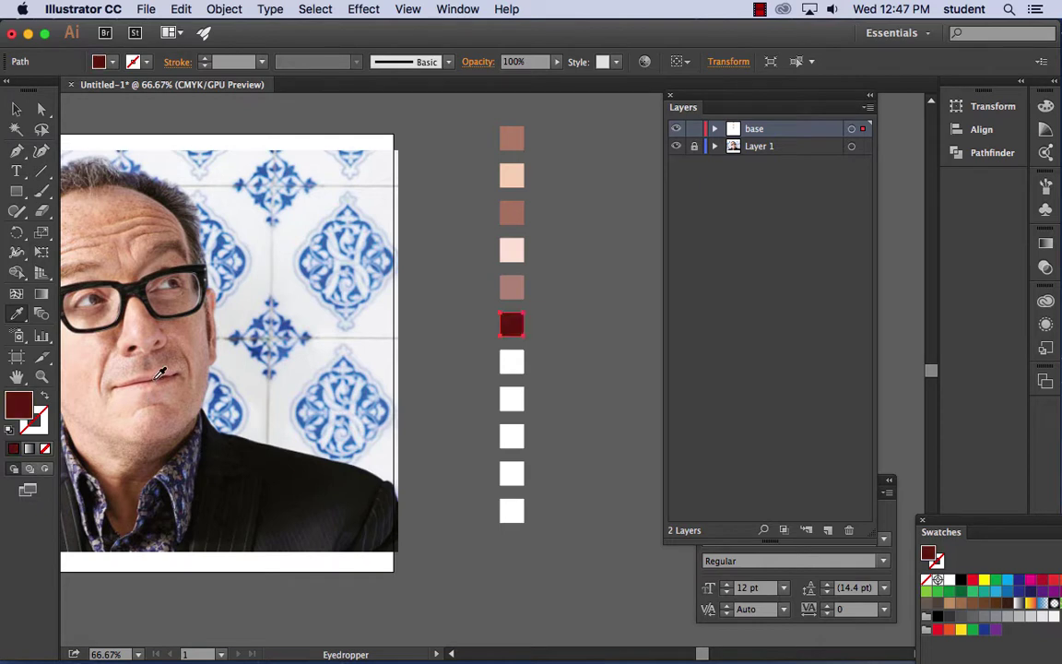
- Fill squares seven to nine with dusty pink, forehead brown and dark jacket navy
click(16, 109)
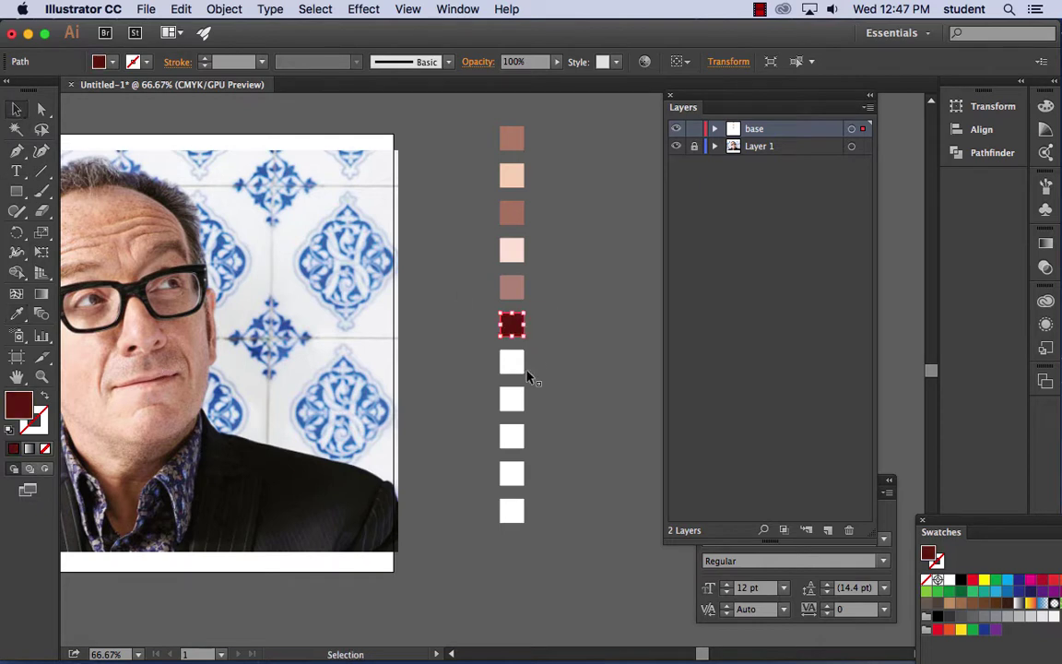
click(512, 362)
click(15, 313)
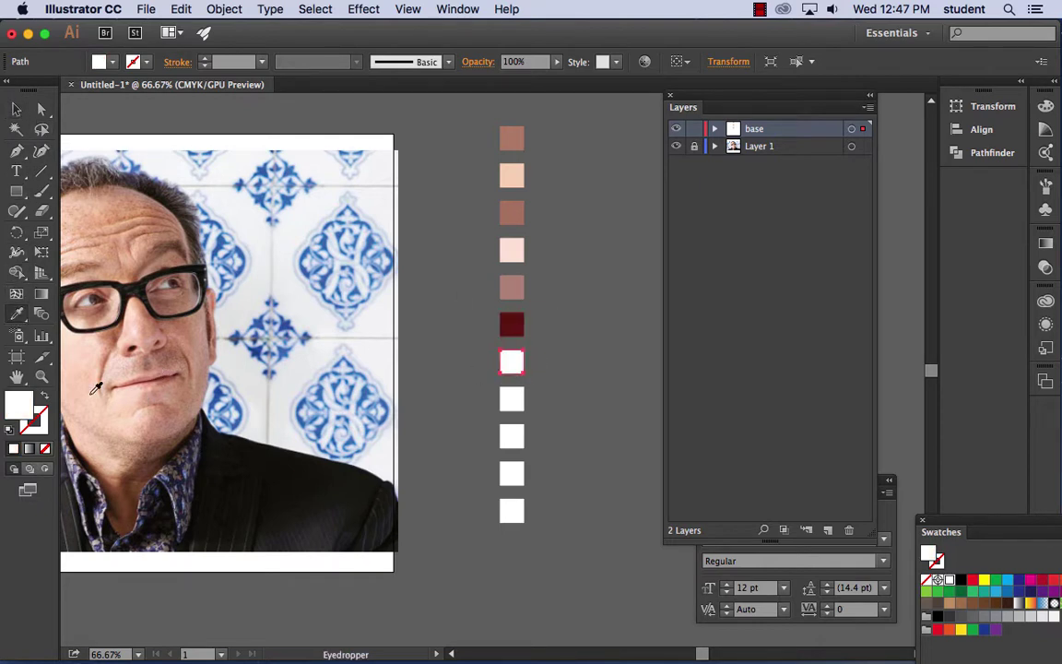
click(163, 383)
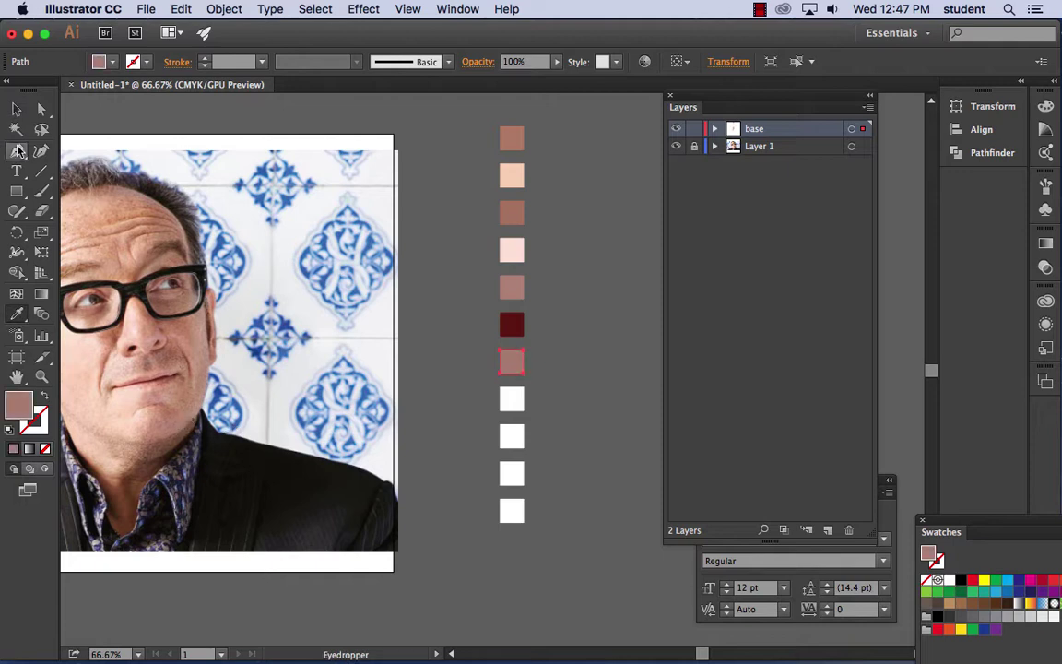
click(15, 108)
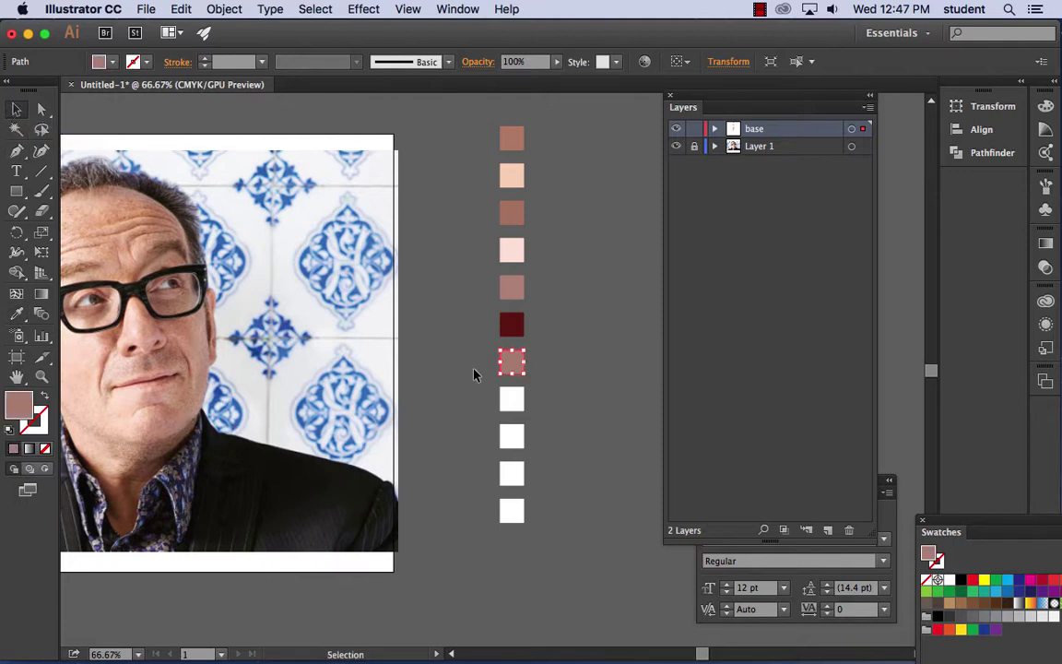
click(513, 401)
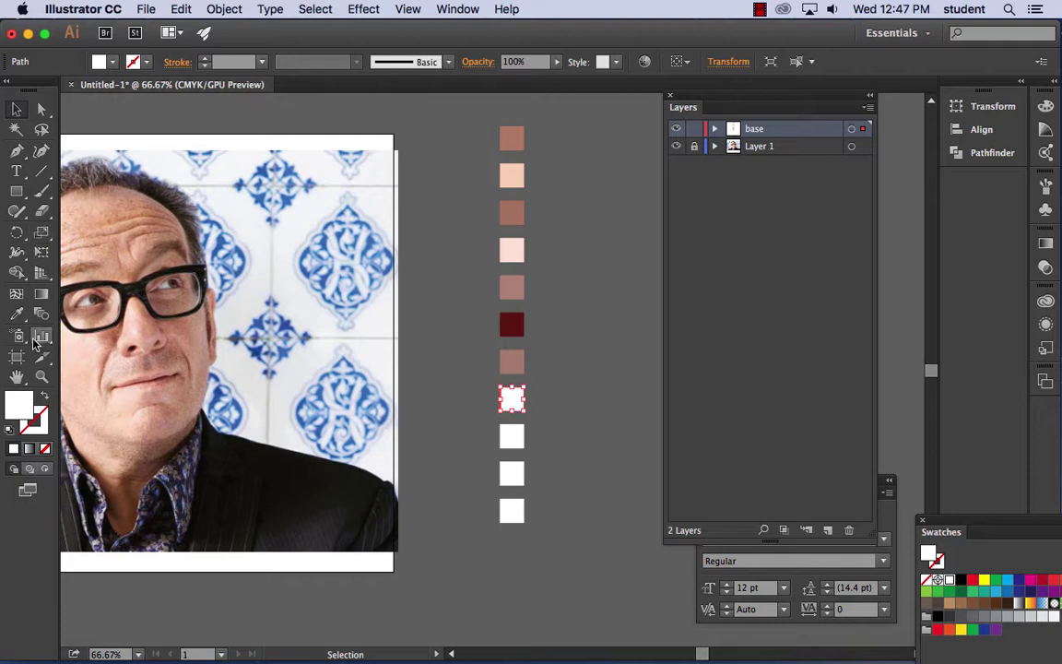
click(16, 313)
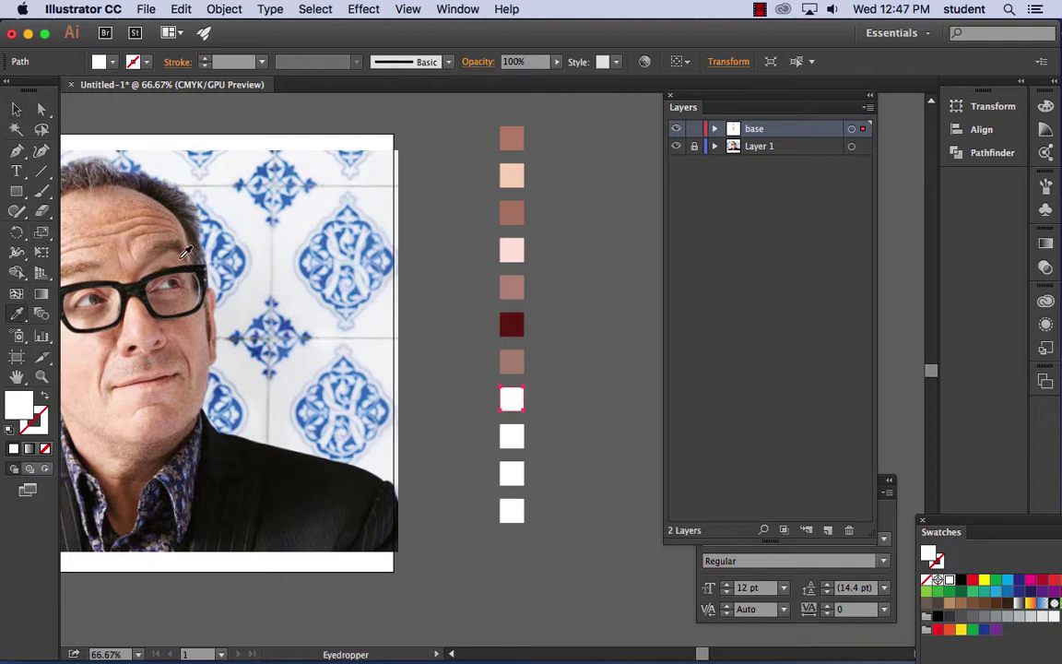
click(163, 230)
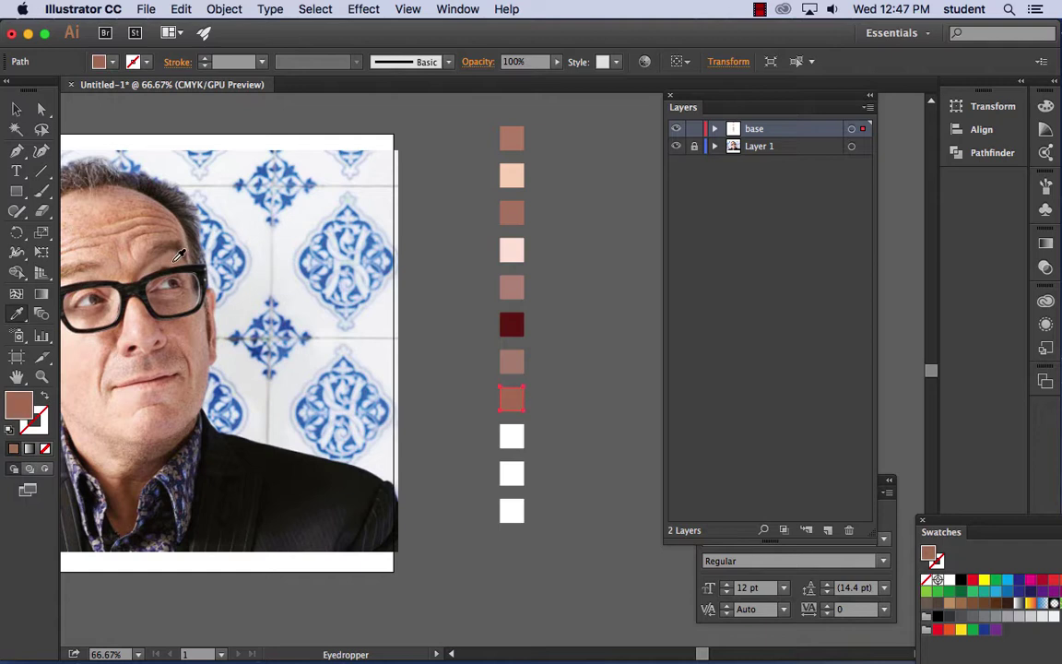
click(15, 108)
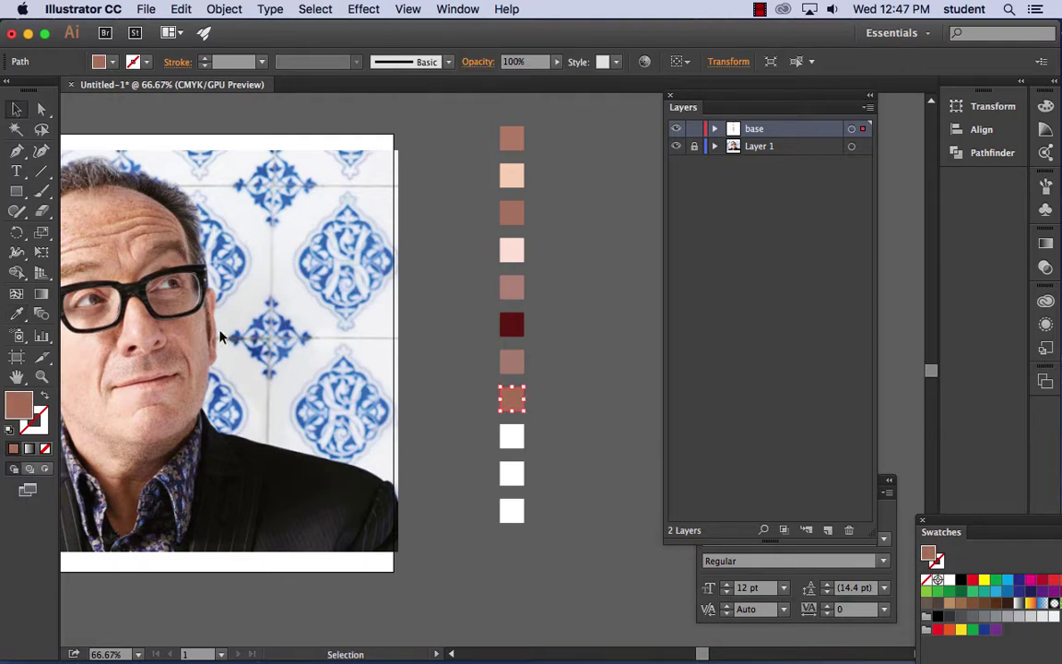
click(512, 435)
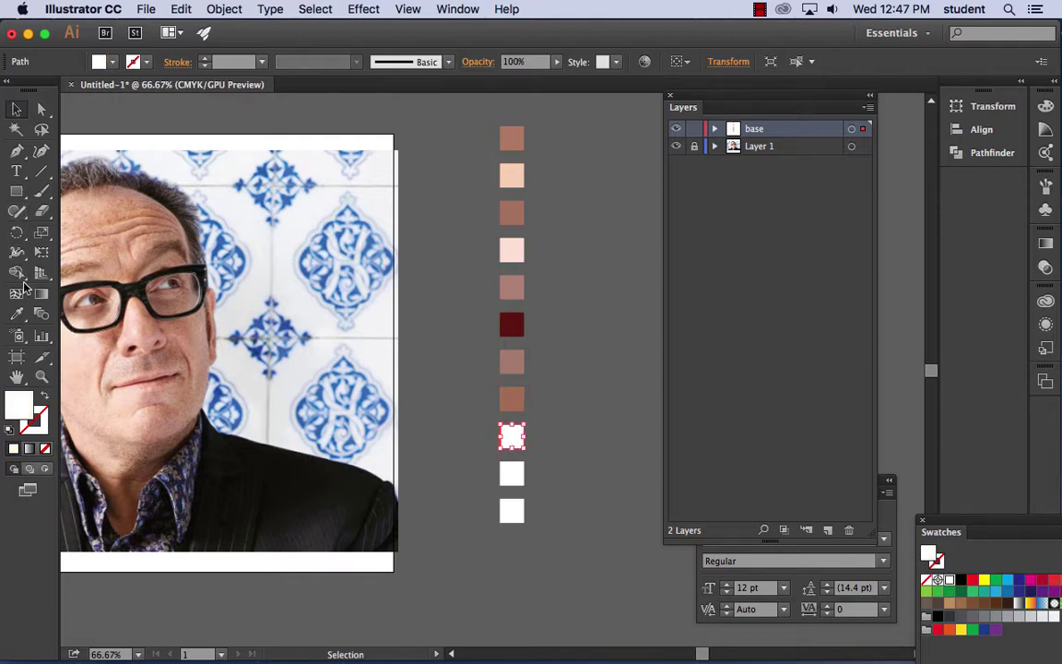
click(16, 314)
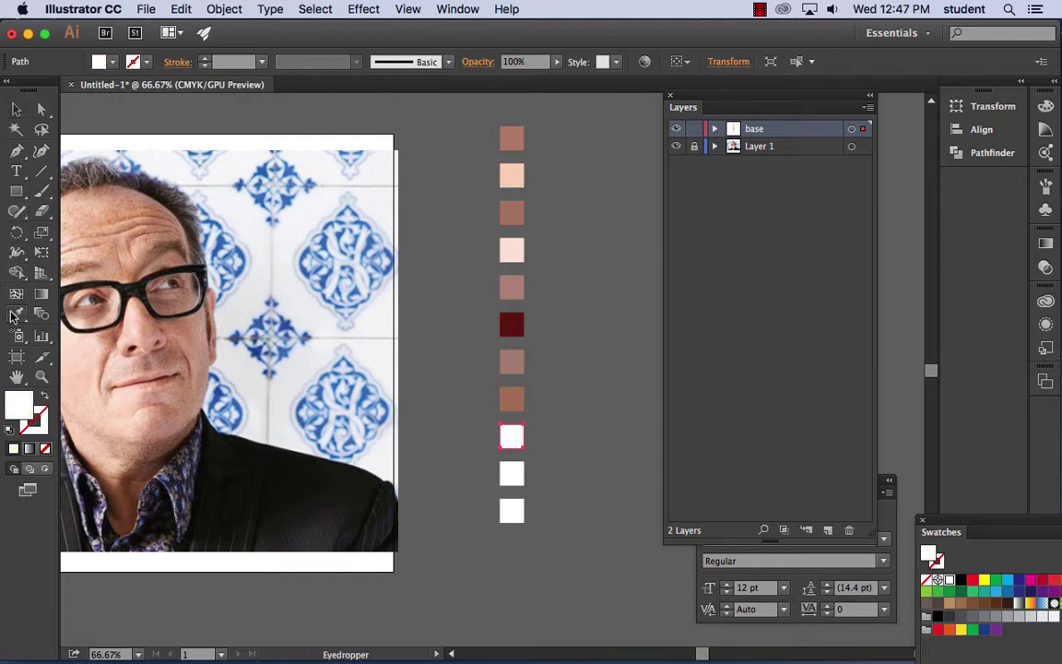
click(182, 465)
- Fill the last two squares with pale and pink skin tones, then deselect
click(18, 110)
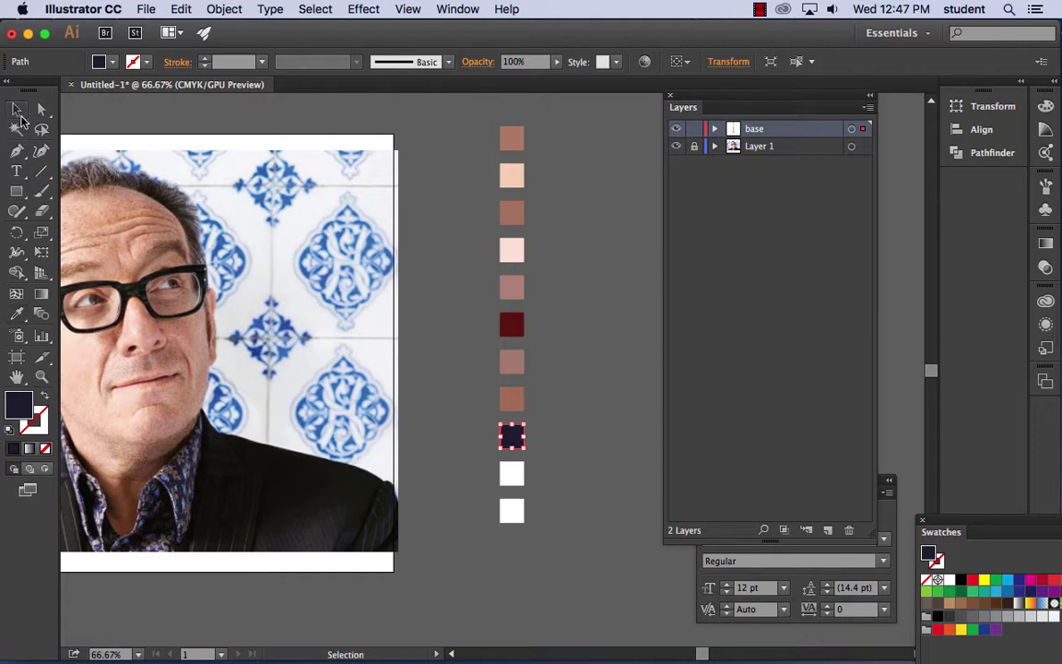
click(512, 473)
click(16, 315)
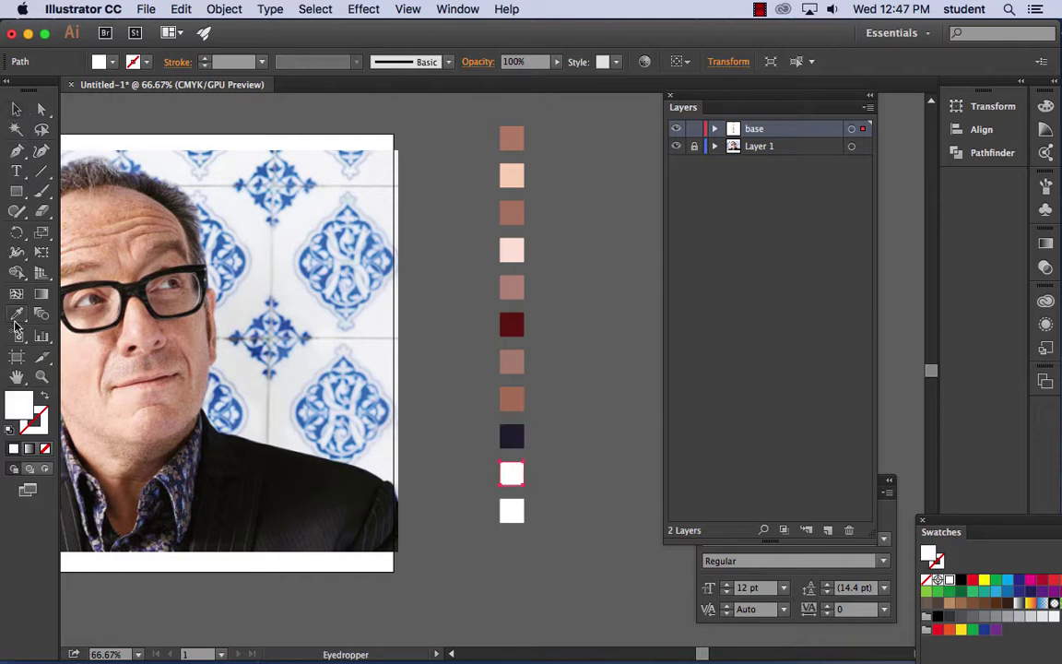
click(123, 420)
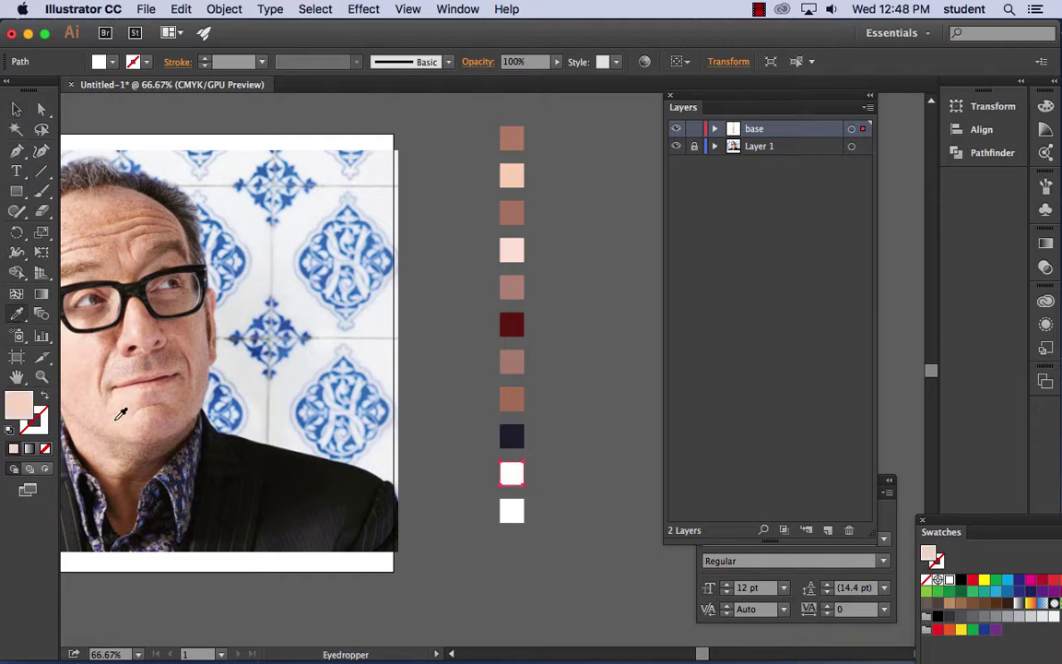
click(16, 110)
click(512, 510)
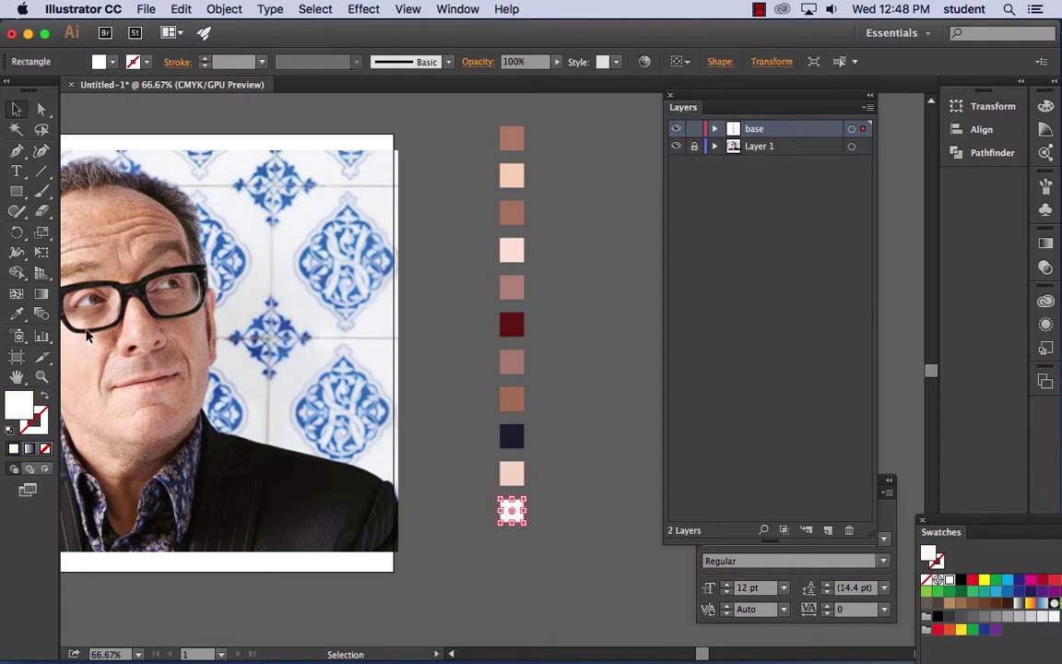
click(16, 315)
click(88, 395)
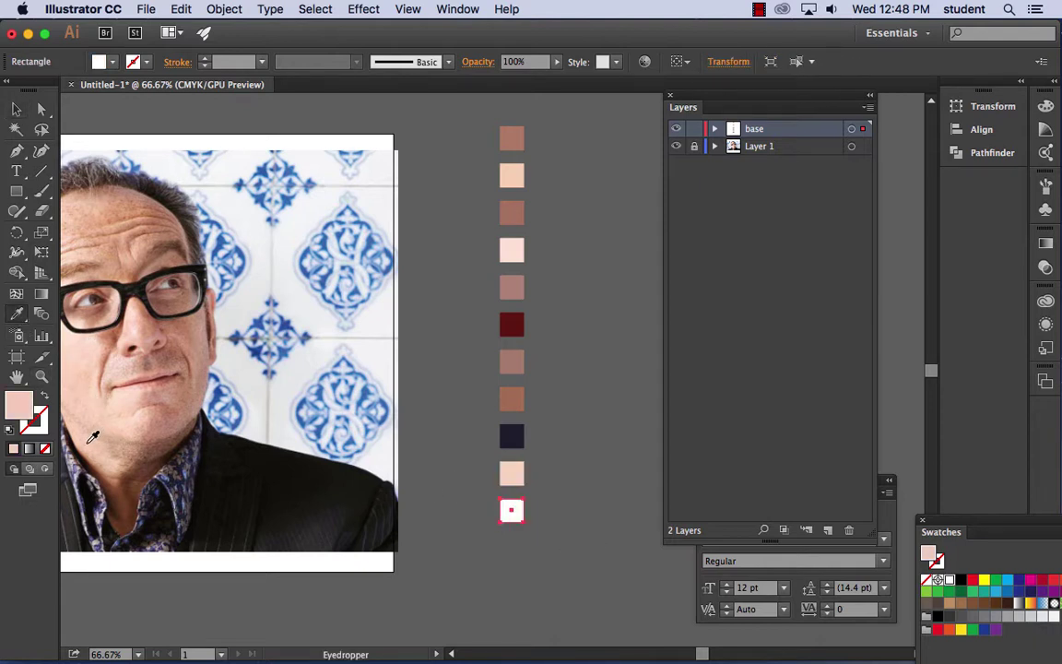
click(21, 109)
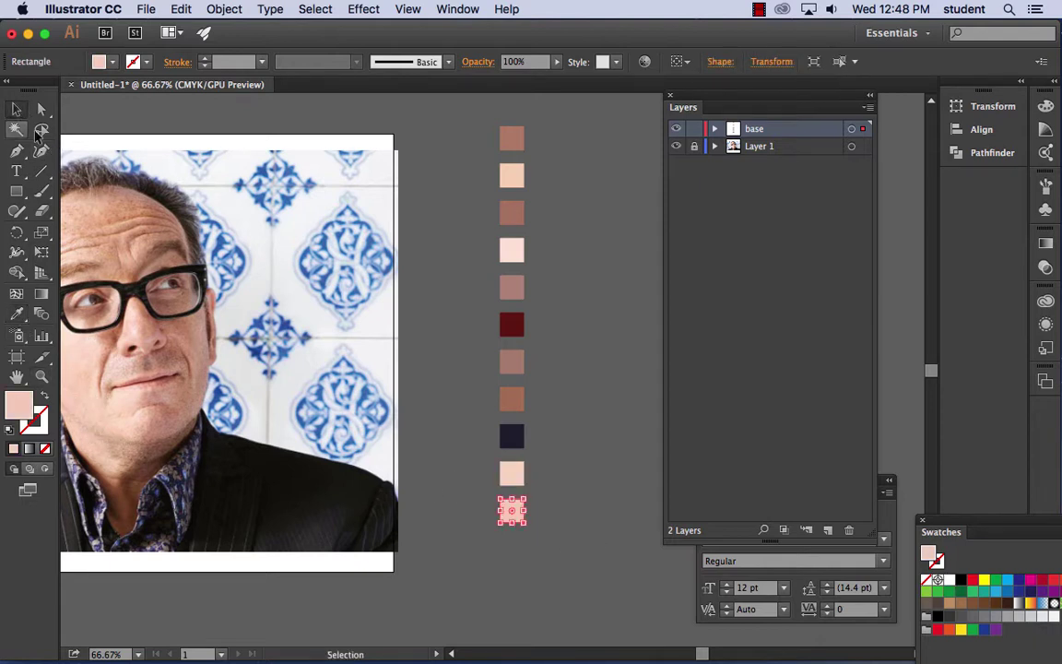
click(558, 419)
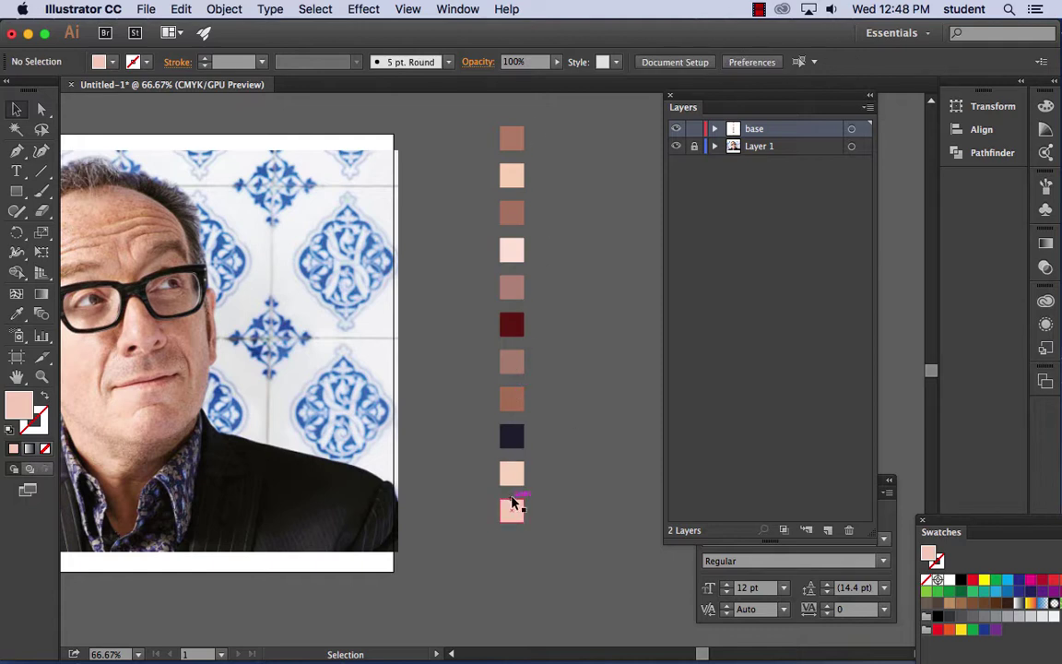
- Zoom out to 50%, pan to show the whole photo, and pick the Pen tool
key(super+minus)
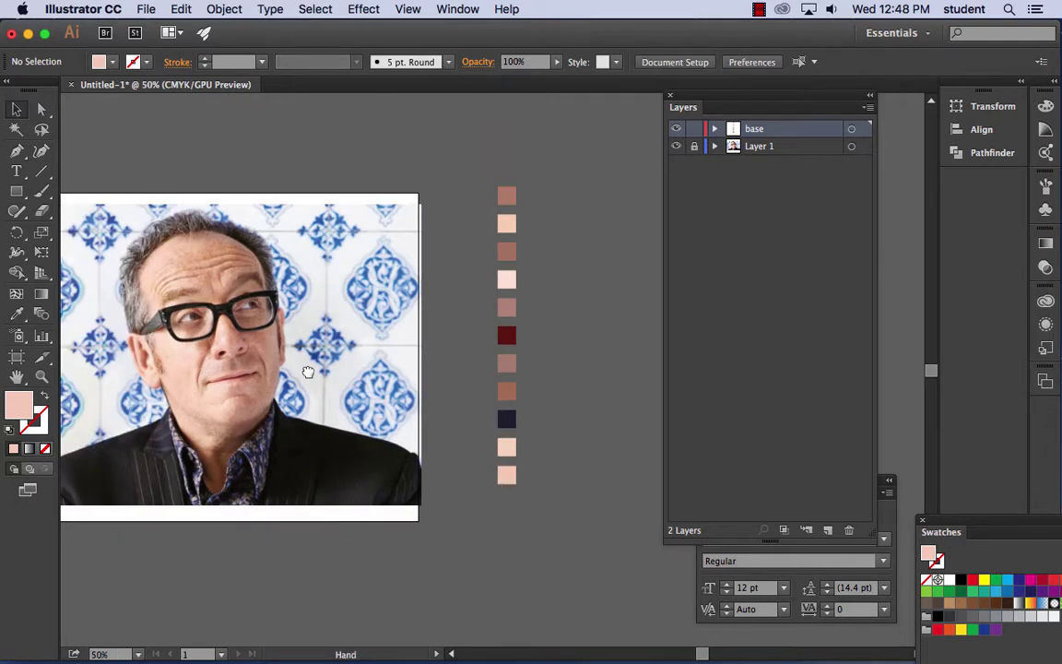
drag(308, 371, 370, 365)
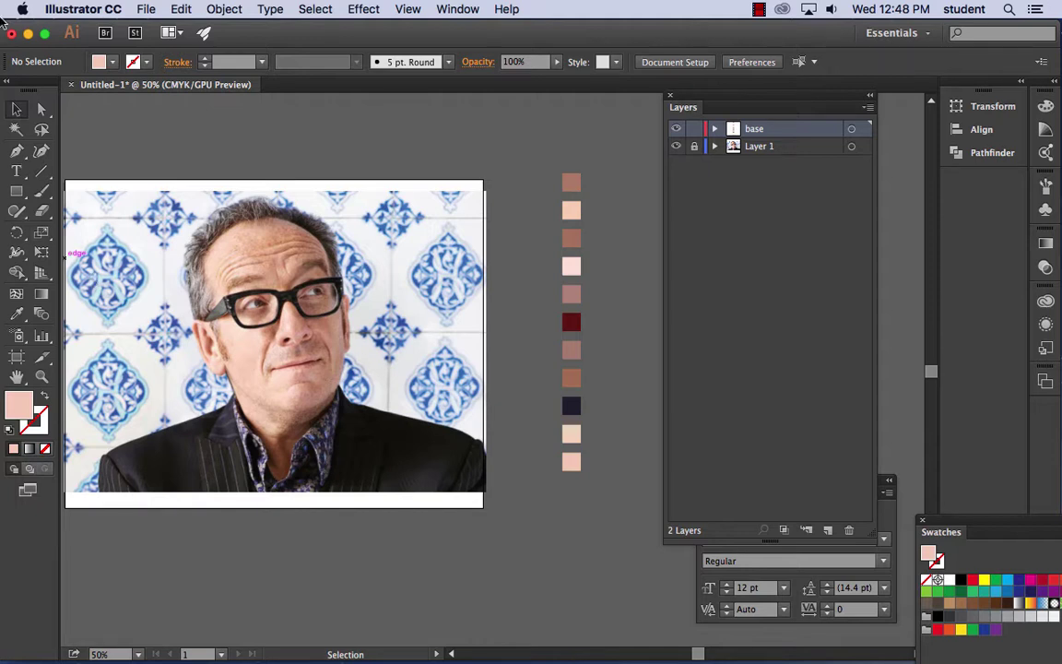
click(17, 151)
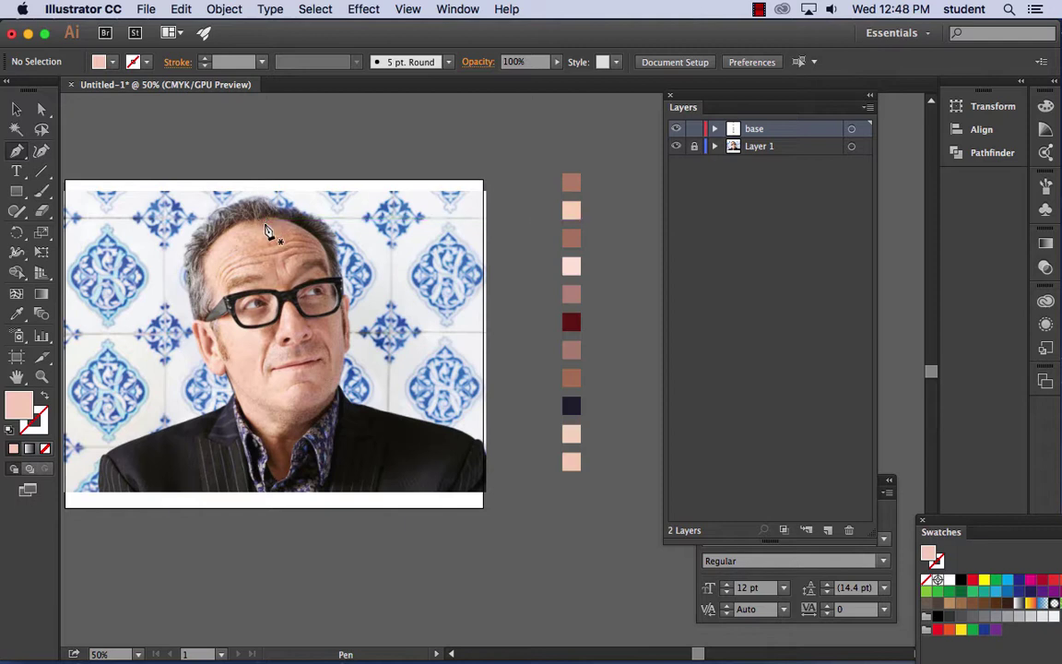
- Pen-trace a closed peach face outline from forehead down cheek, chin and jaw back up
click(261, 223)
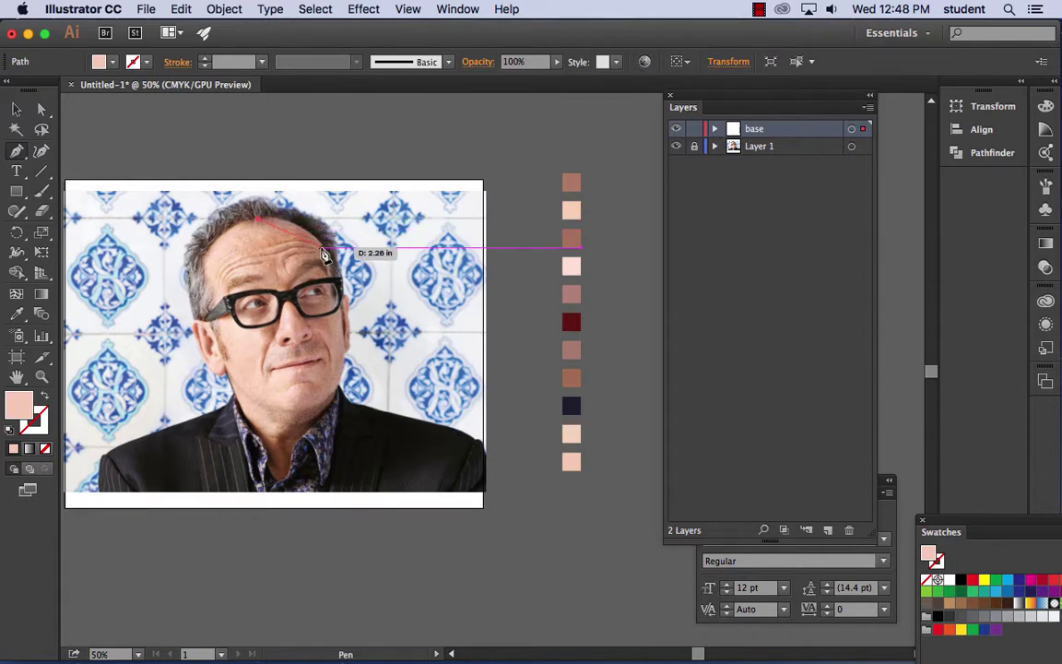
drag(321, 242, 343, 287)
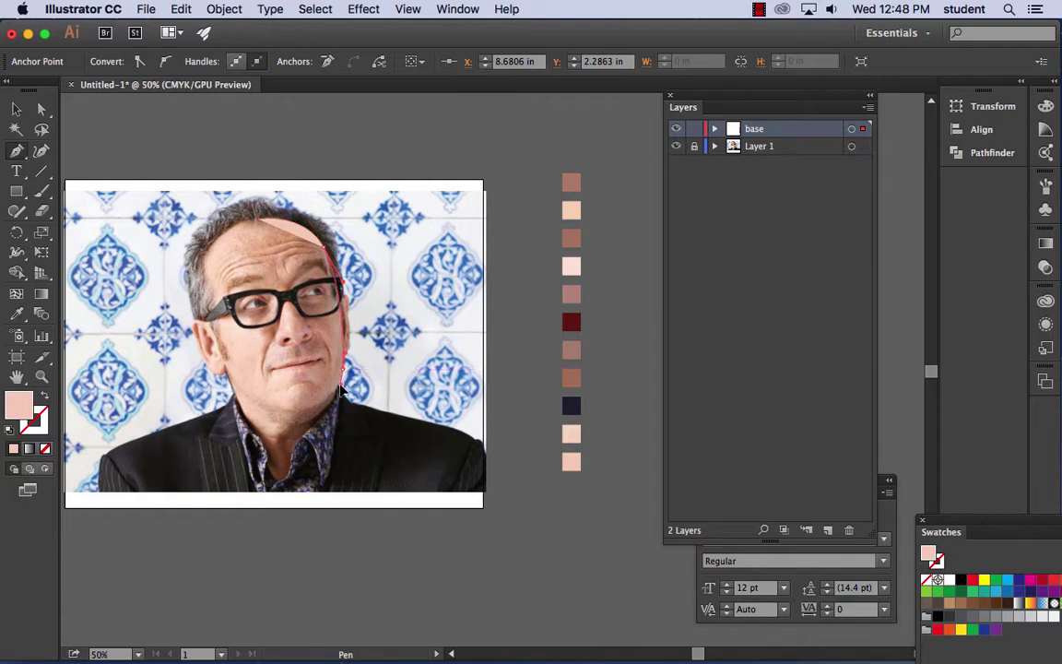
drag(343, 381, 341, 395)
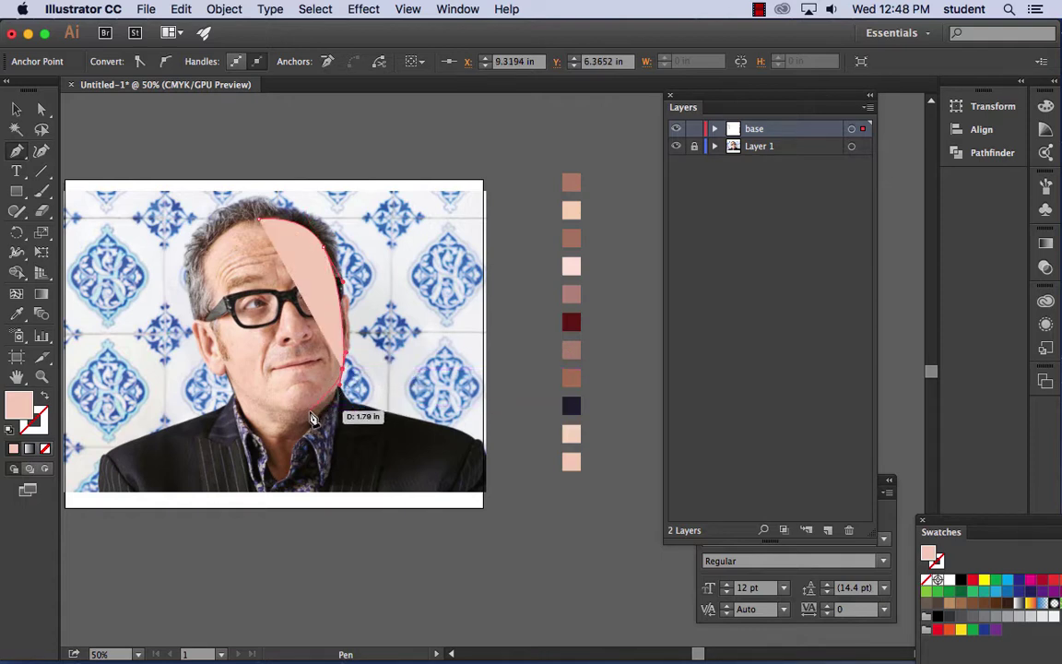
click(300, 415)
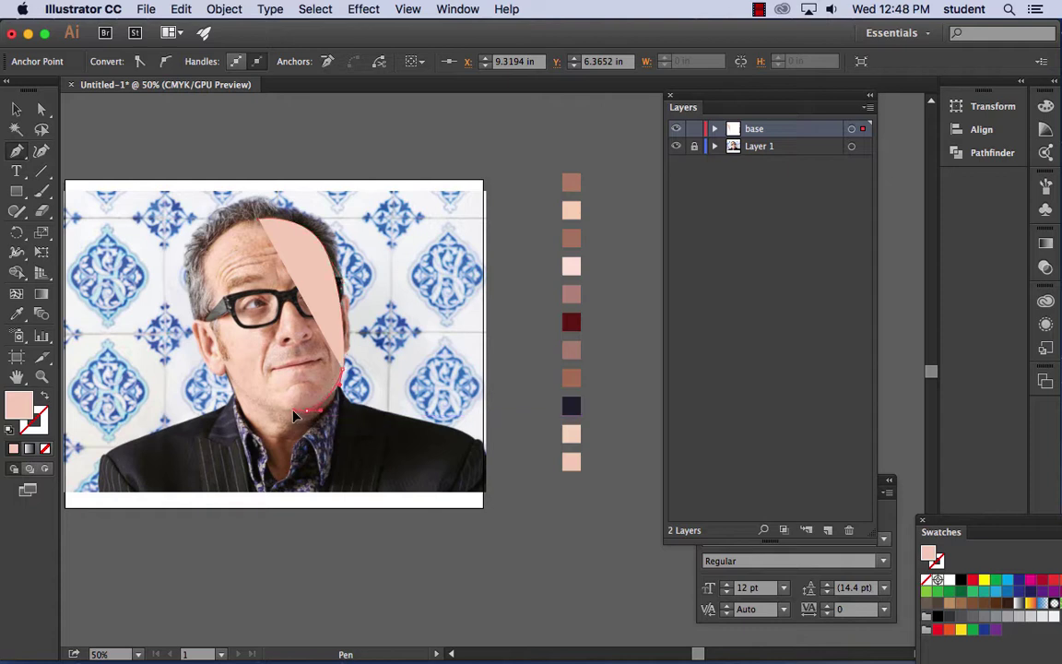
click(242, 386)
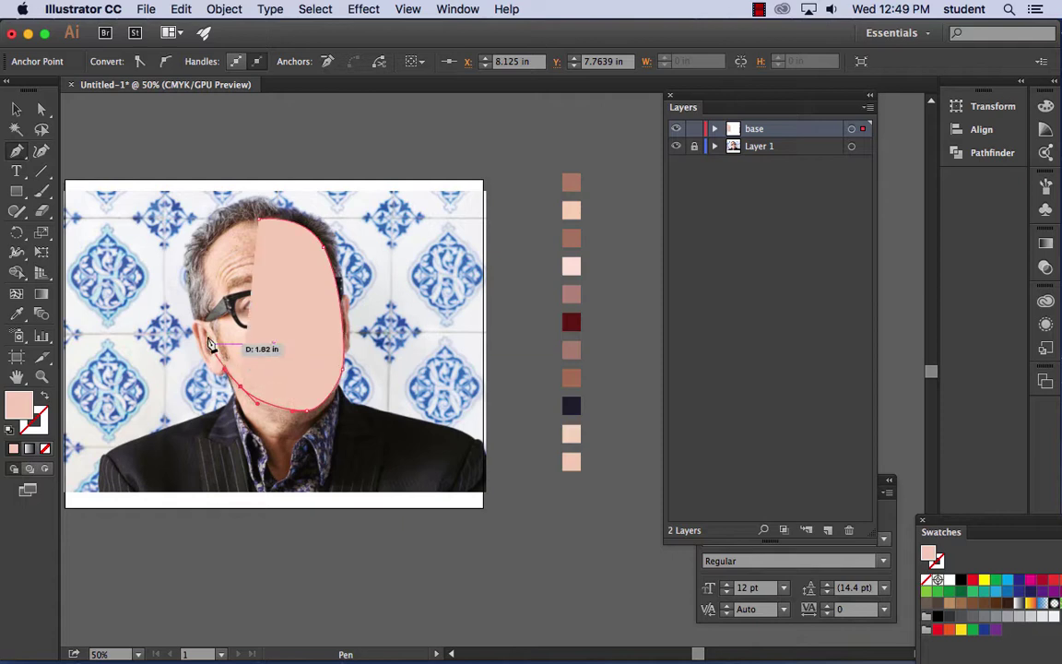
click(207, 305)
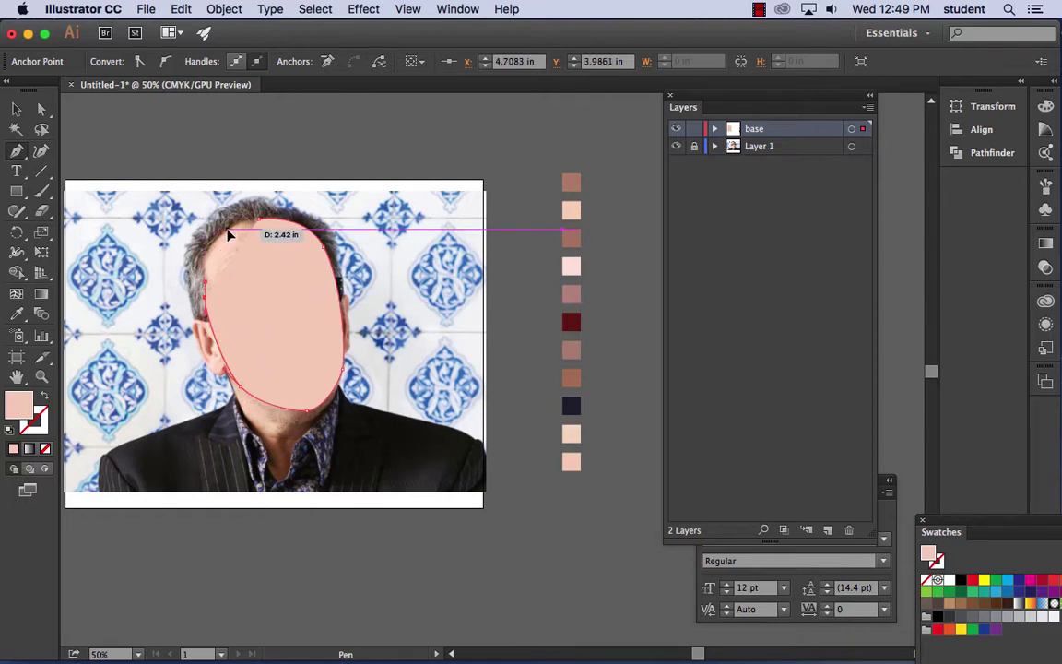
click(228, 236)
drag(256, 219, 265, 225)
click(18, 109)
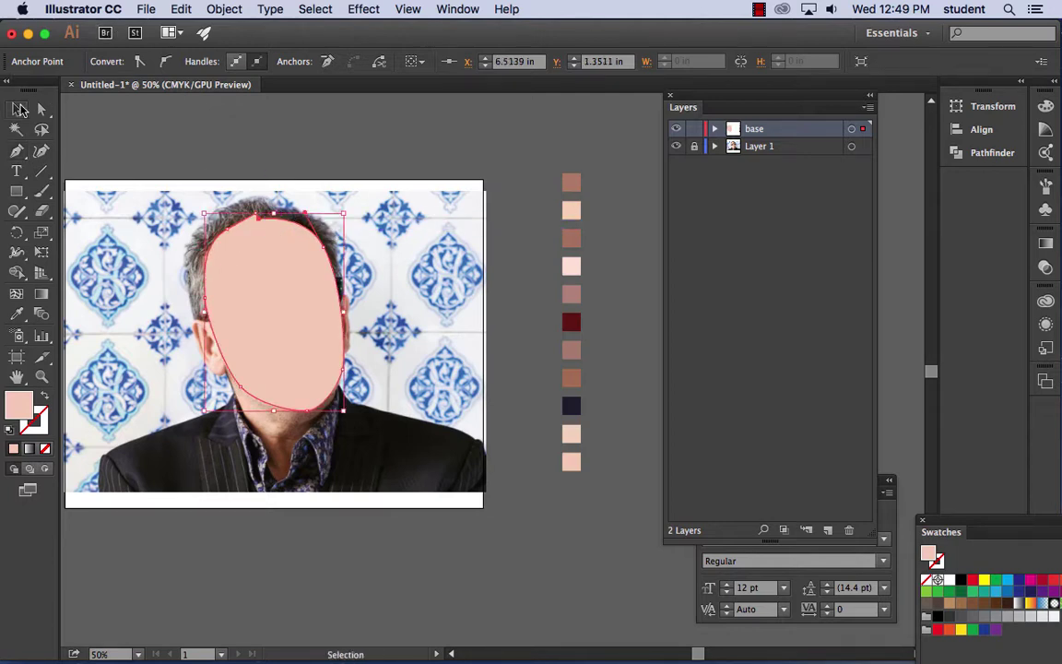
- Zoom in and delete the extra anchor point at the top of the face outline
key(super+equal)
key(super+equal)
key(super+equal)
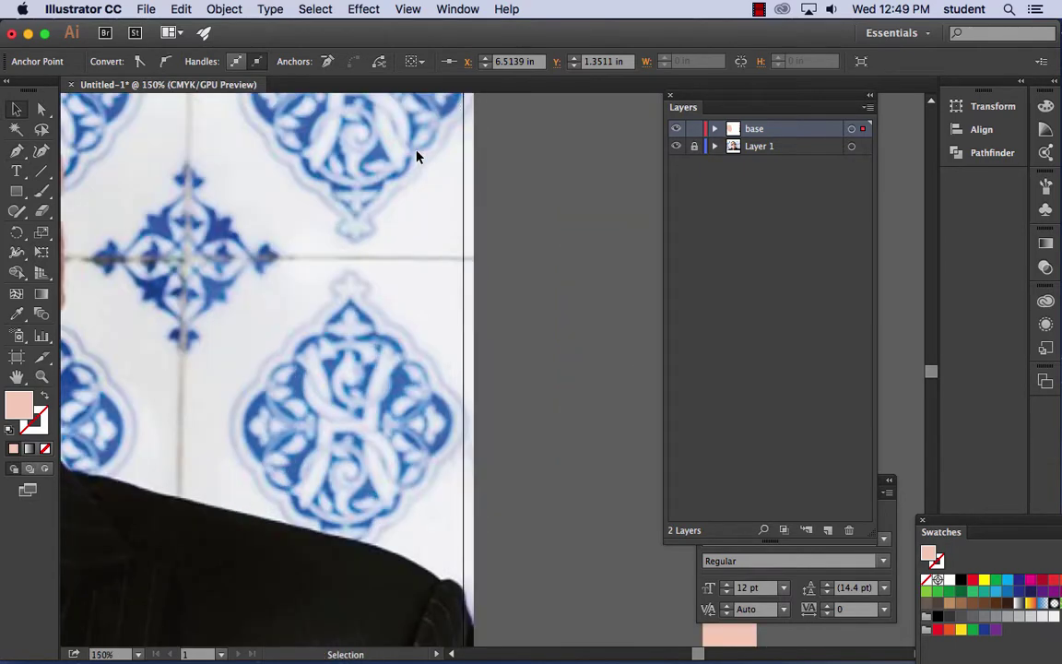
scroll(245, 157, left, 10)
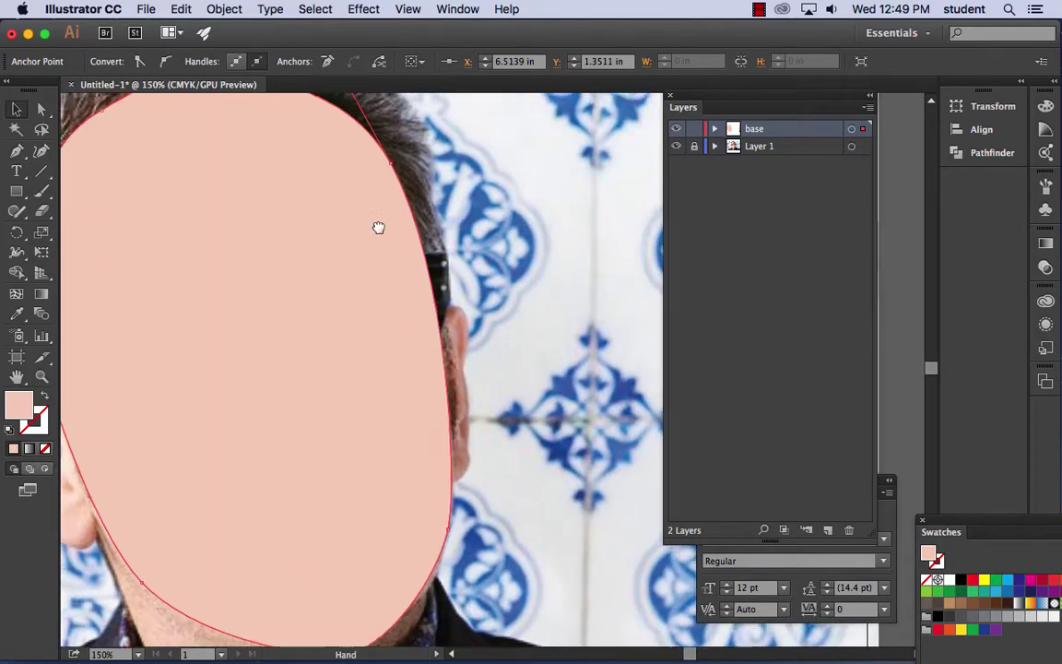
scroll(379, 228, up, 5)
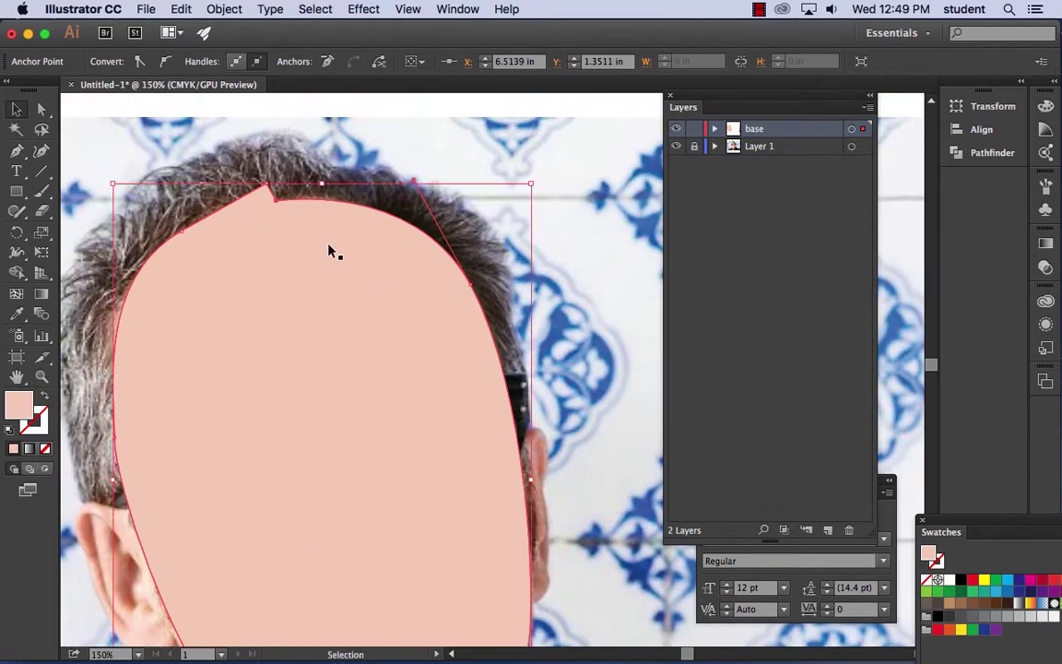
click(16, 151)
drag(17, 150, 111, 189)
click(266, 189)
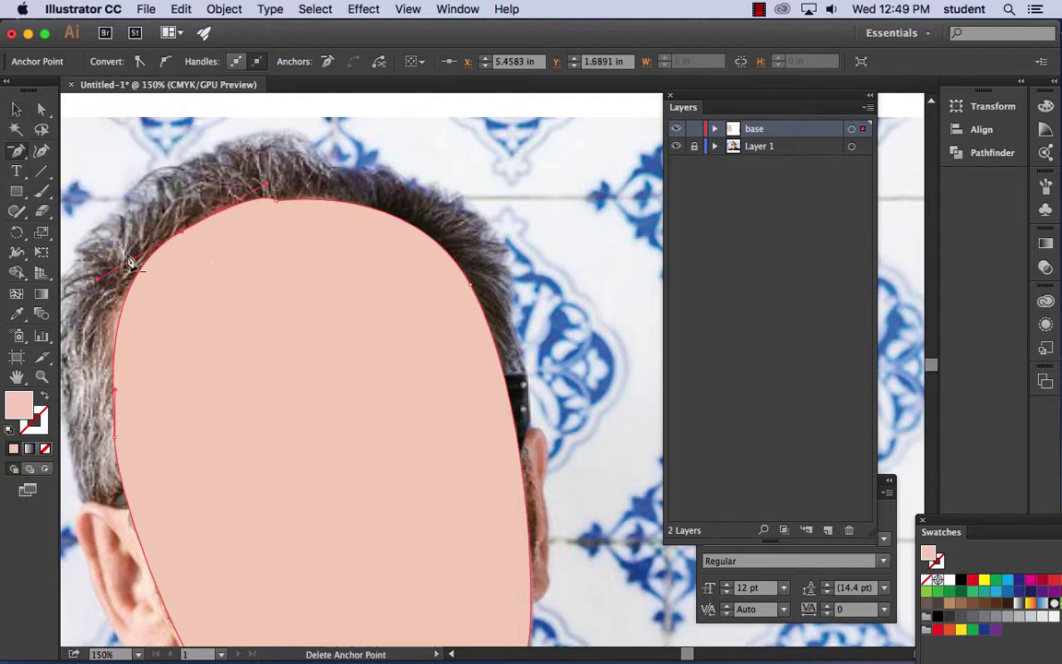
- Drag the top anchor of the face outline to round the forehead curve
click(42, 109)
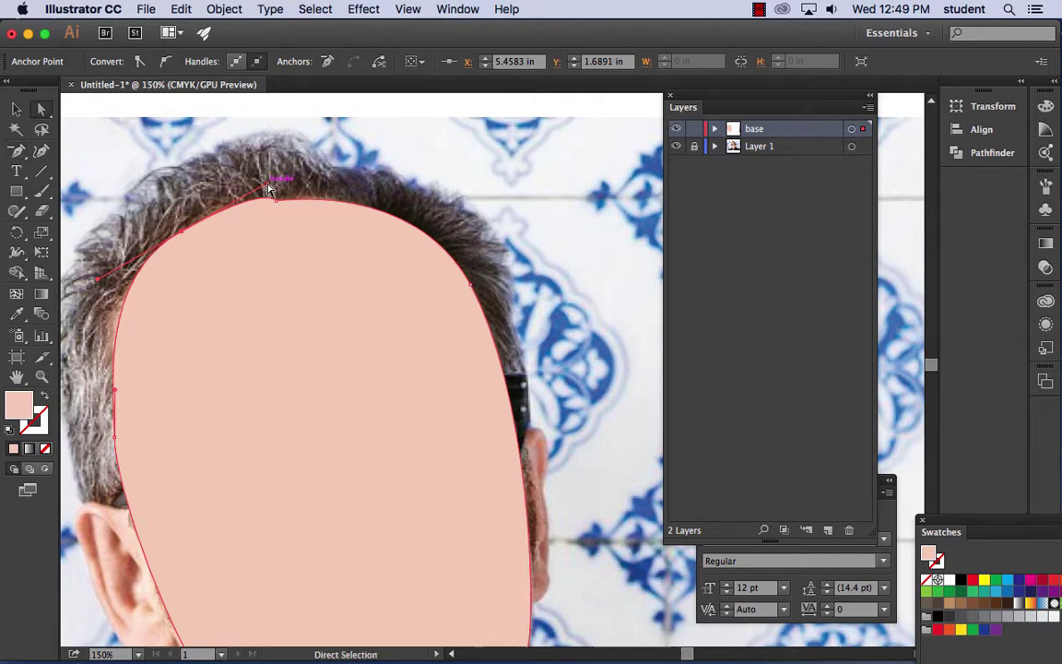
click(242, 196)
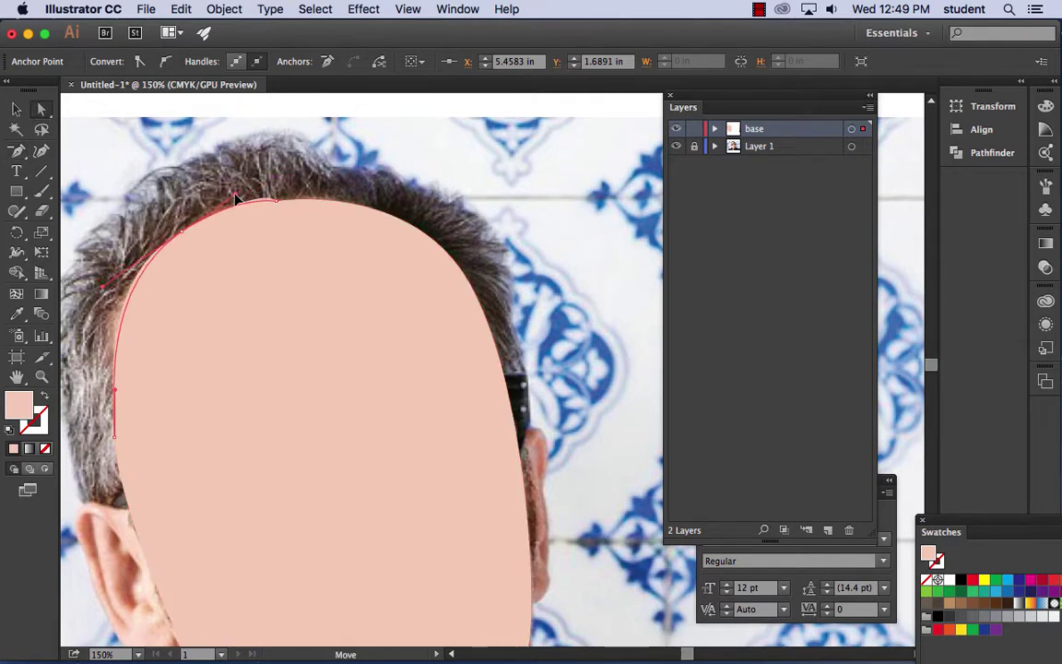
drag(277, 205, 294, 204)
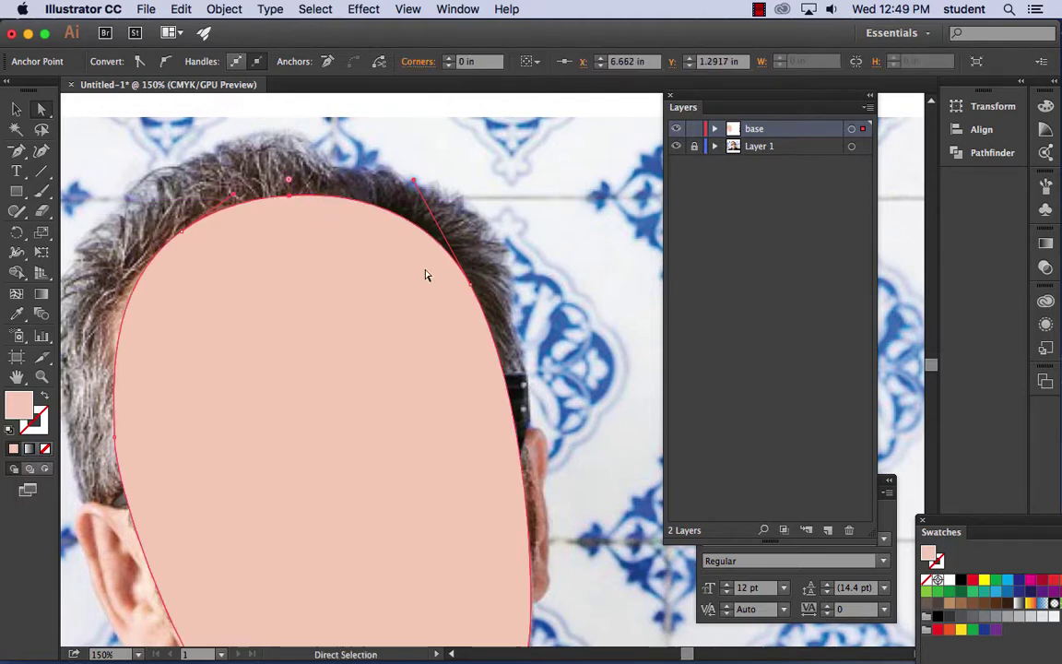
- Zoom back out and slide the face shape aside to compare it with the photo
key(super+minus)
key(super+minus)
key(super+minus)
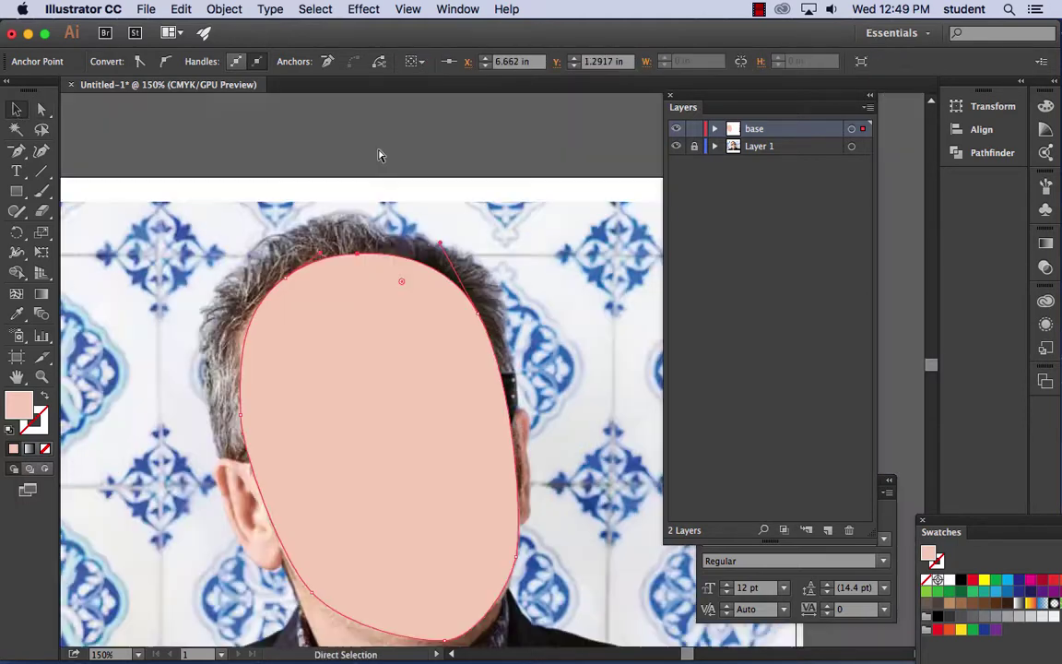
key(v)
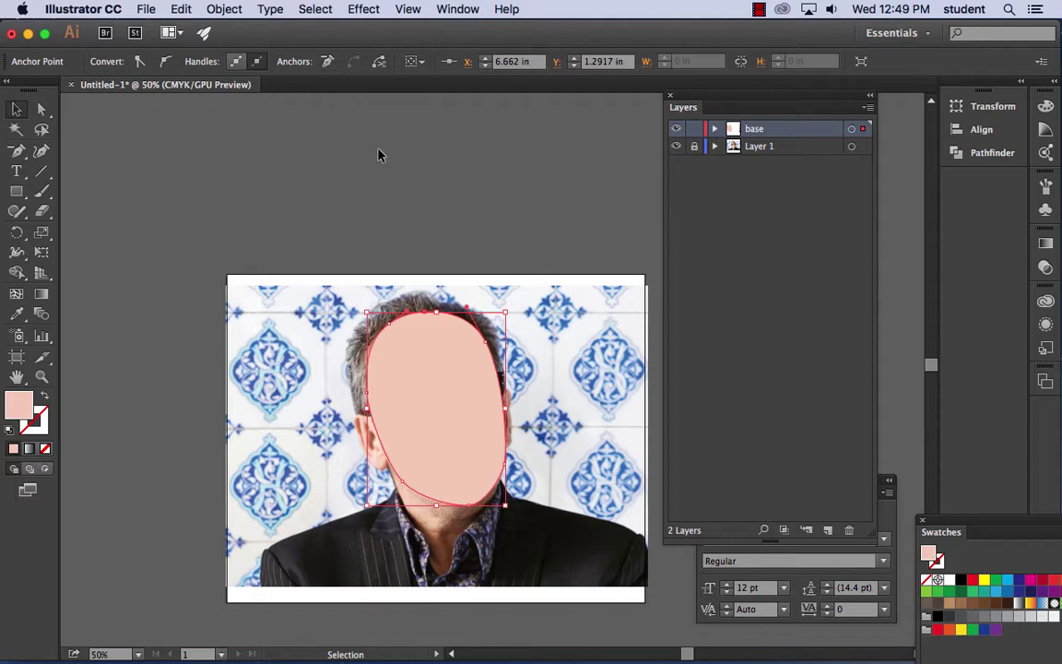
drag(334, 174, 367, 169)
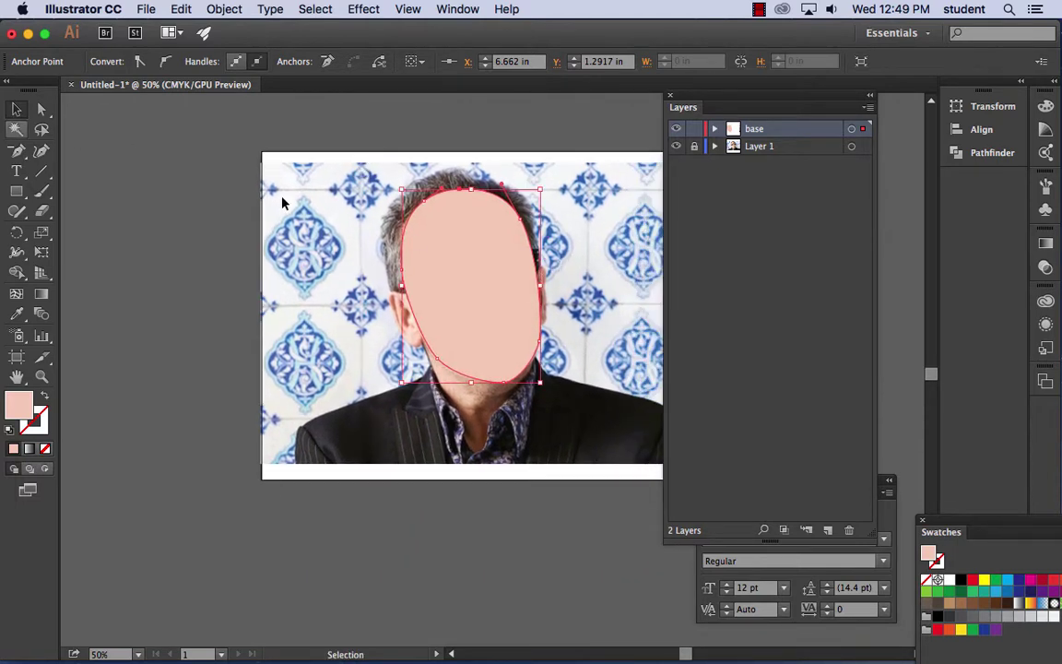
drag(431, 266, 472, 278)
- Show the Transparency panel from the Window menu as a floating panel
click(455, 9)
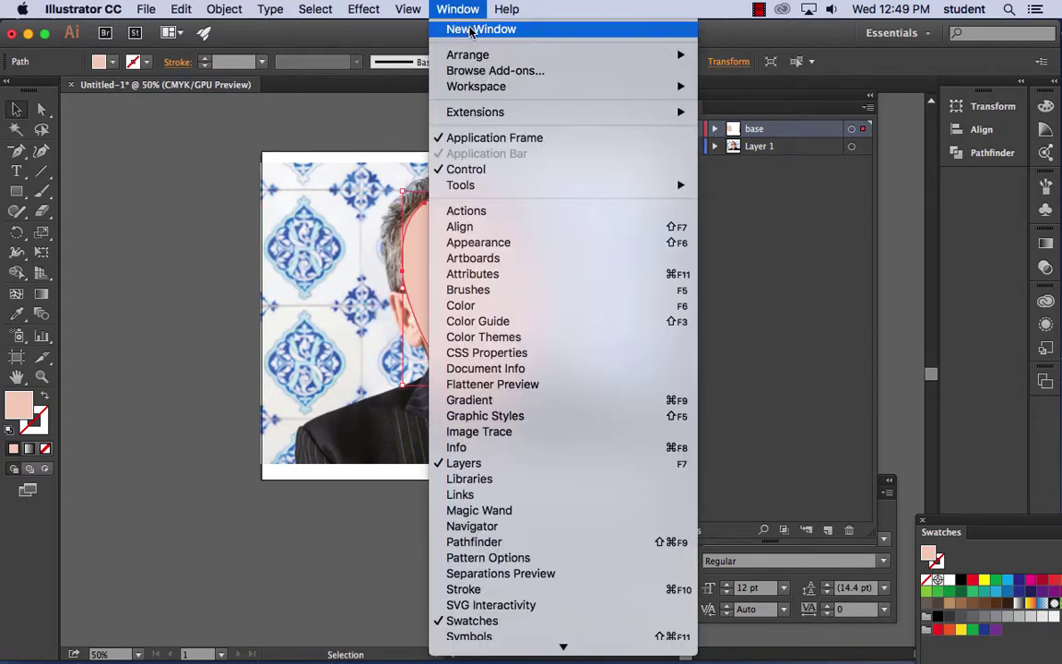
scroll(470, 387, down, 1)
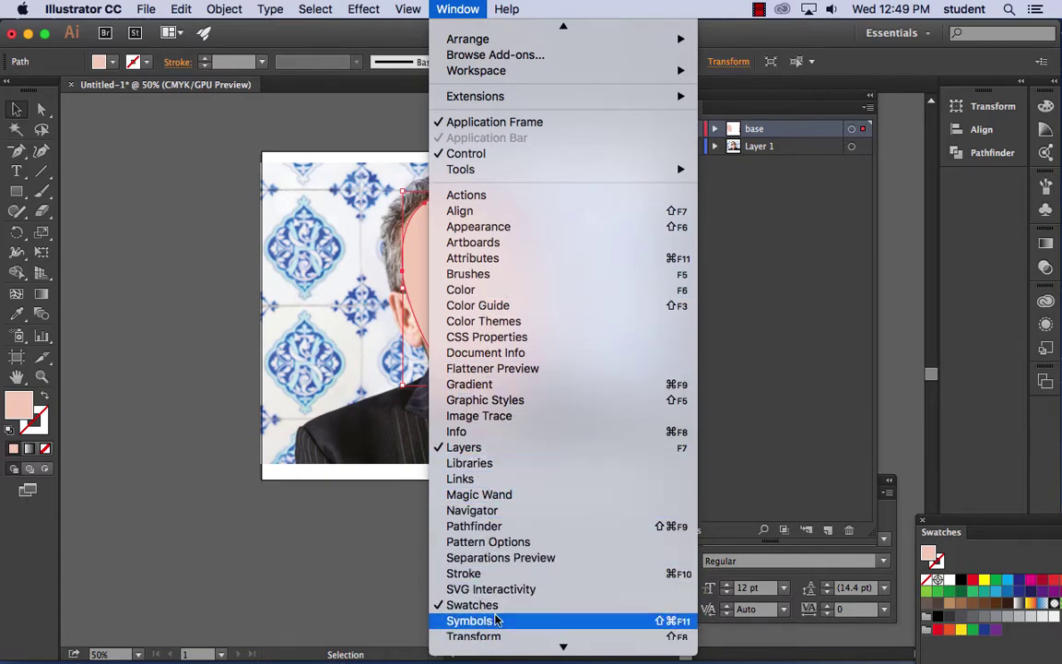
scroll(479, 609, down, 3)
click(481, 543)
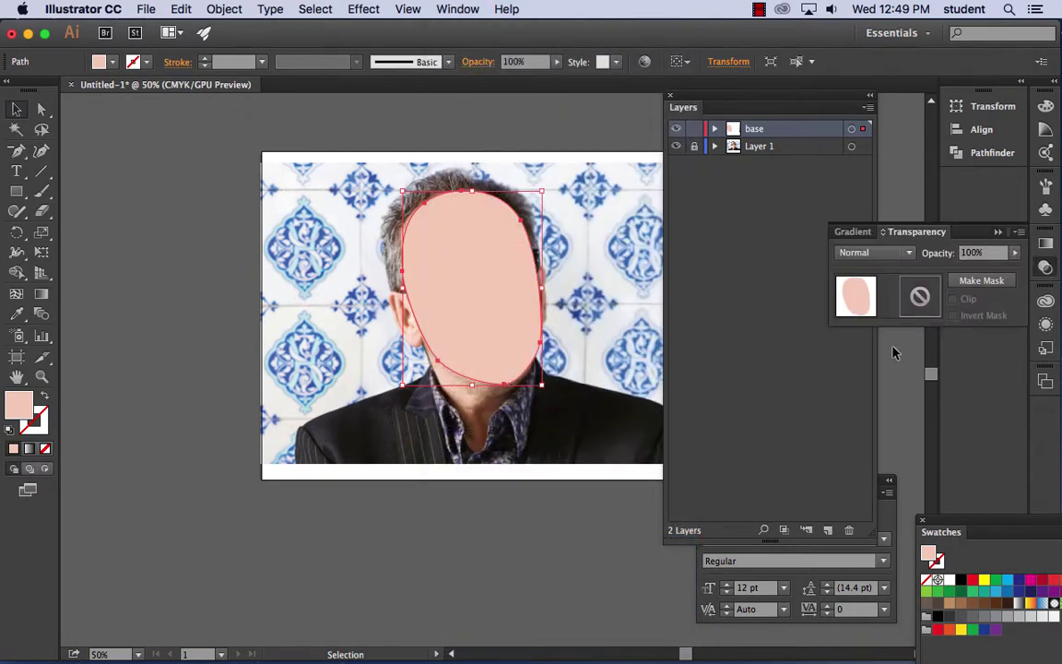
drag(917, 238, 174, 139)
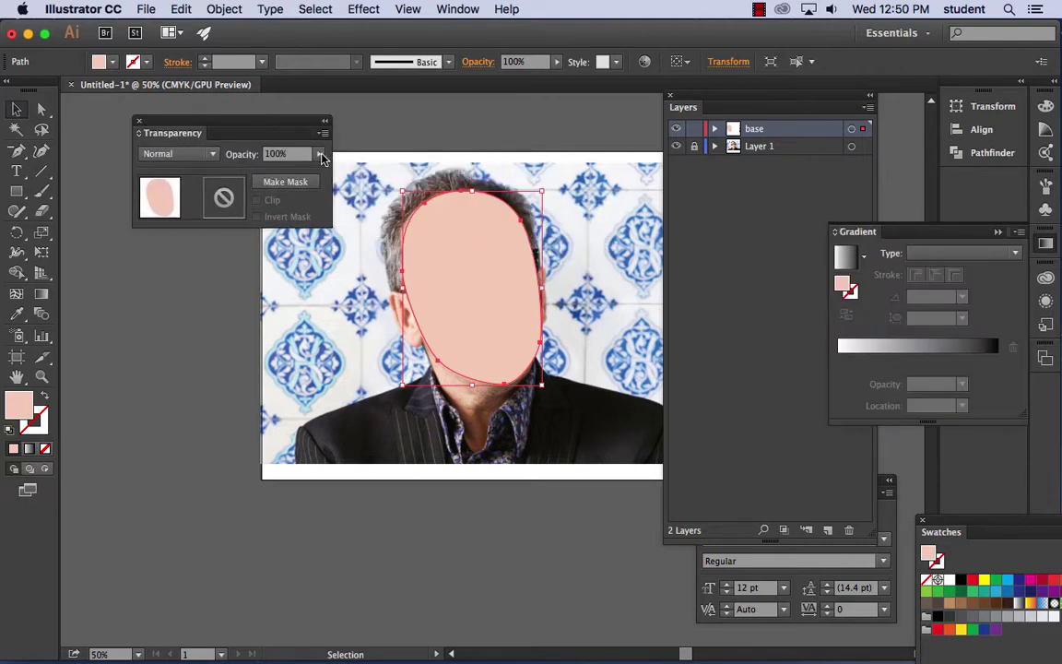
- Try face opacity at 51% and 63%, restore 100%, and move the panel below the artwork
click(320, 154)
drag(316, 173, 284, 171)
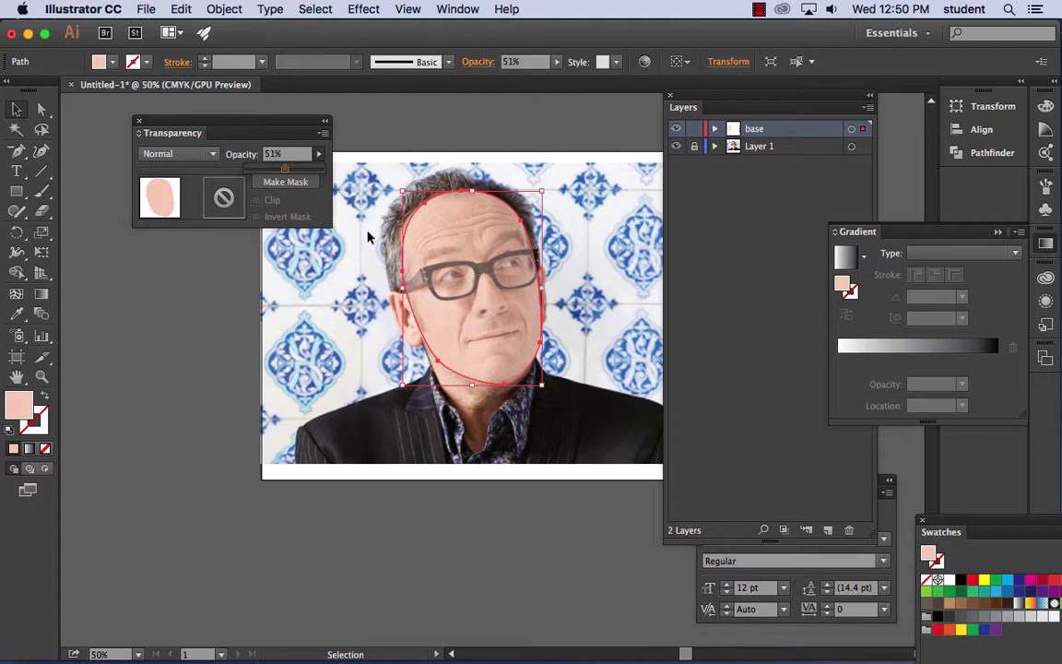
drag(284, 172, 297, 173)
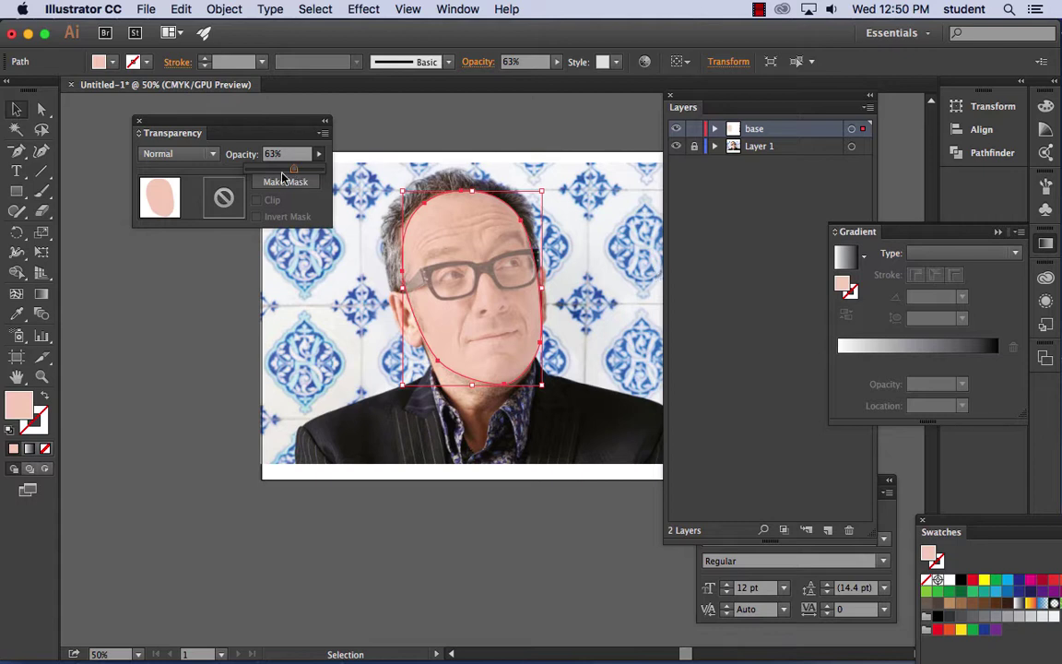
drag(297, 173, 353, 177)
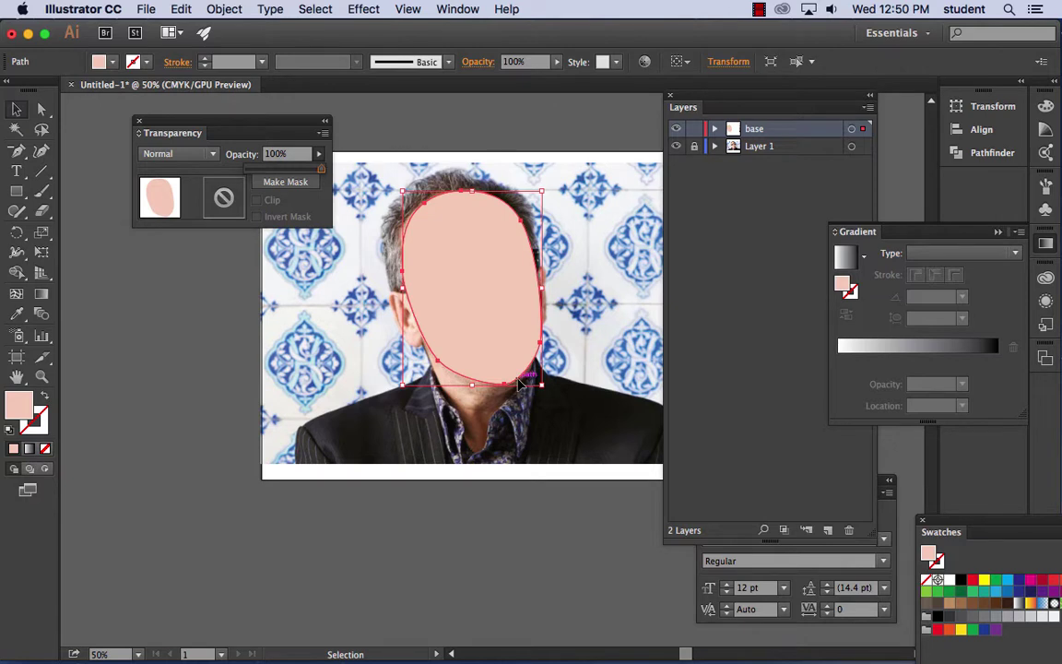
drag(234, 133, 609, 520)
click(594, 397)
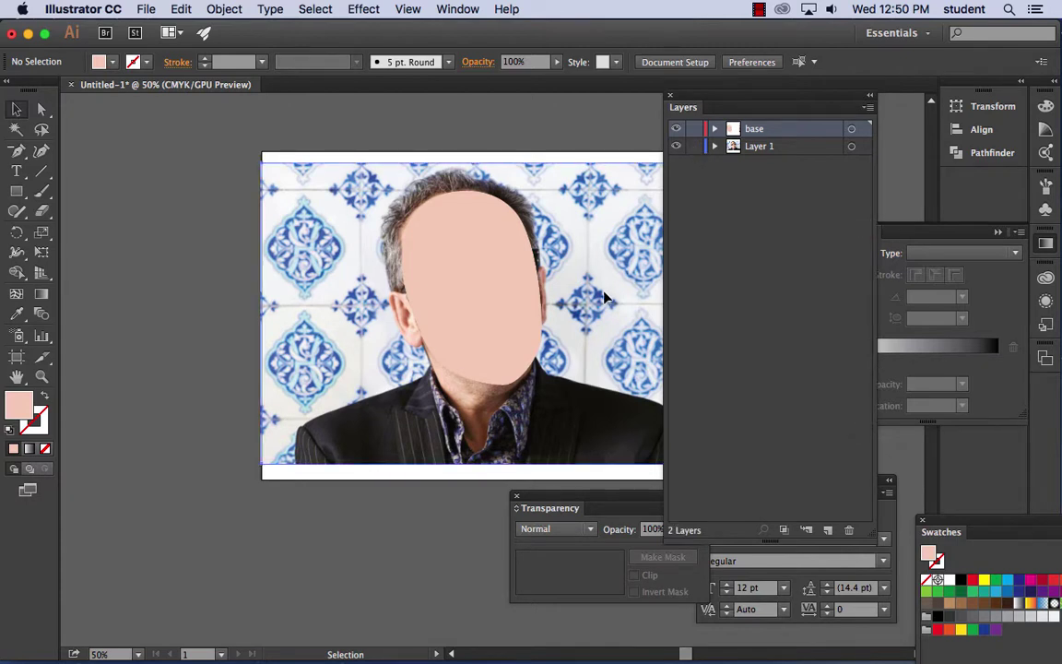
click(544, 262)
- Zoom out and Option-drag a copy of the reference photo to the left of the original
key(super+minus)
drag(609, 299, 494, 355)
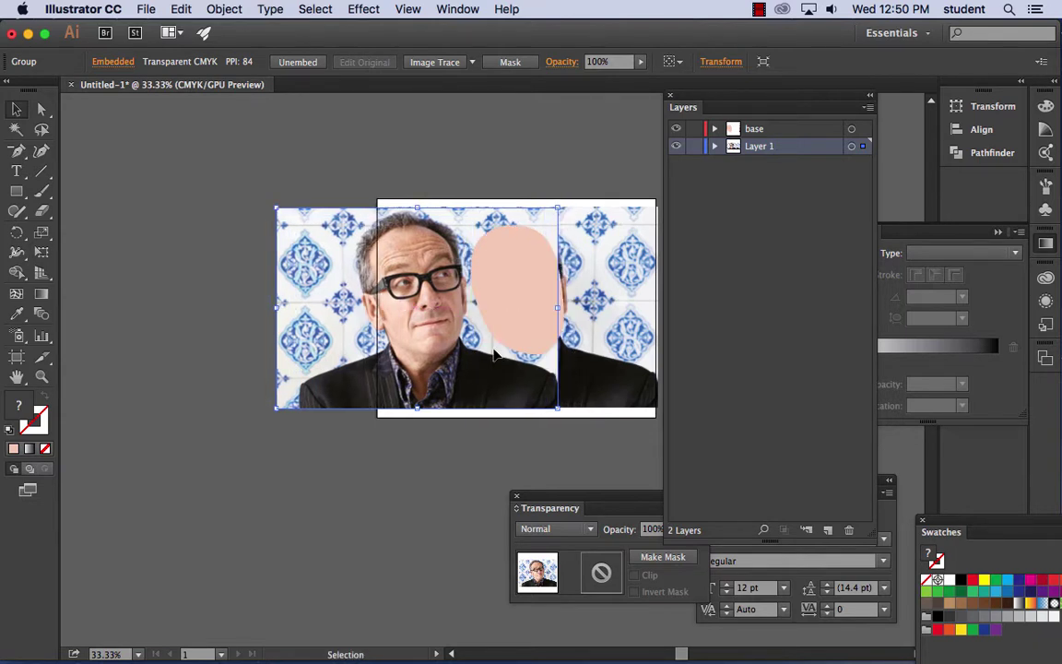
scroll(431, 289, up, 1)
drag(430, 289, 261, 309)
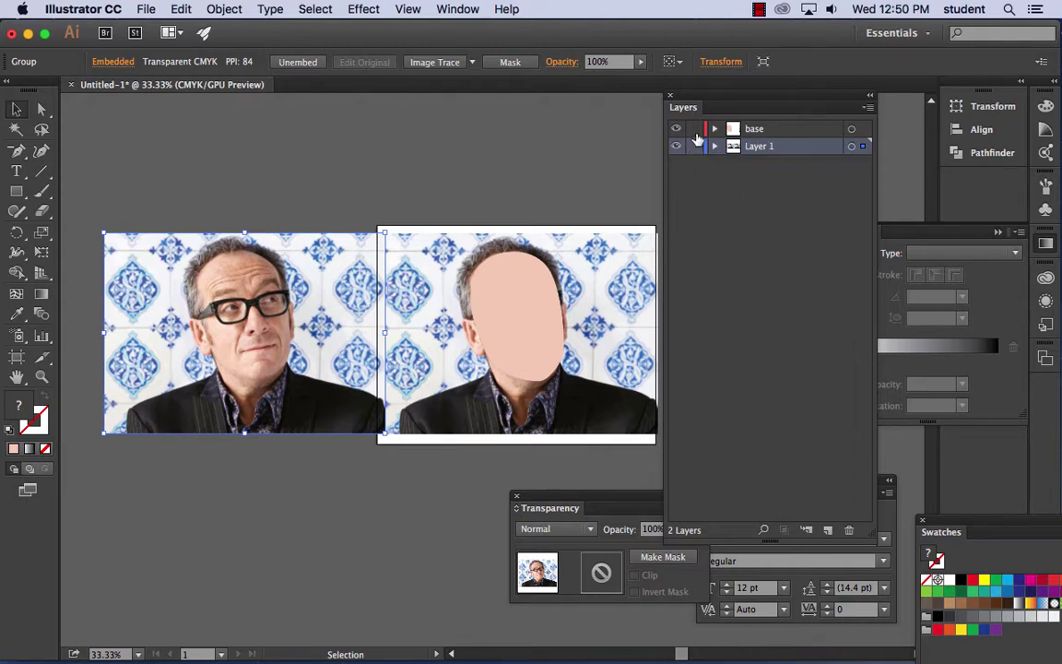
- Lower the base-layer face shape's opacity to 77% and zoom in on the face
click(851, 129)
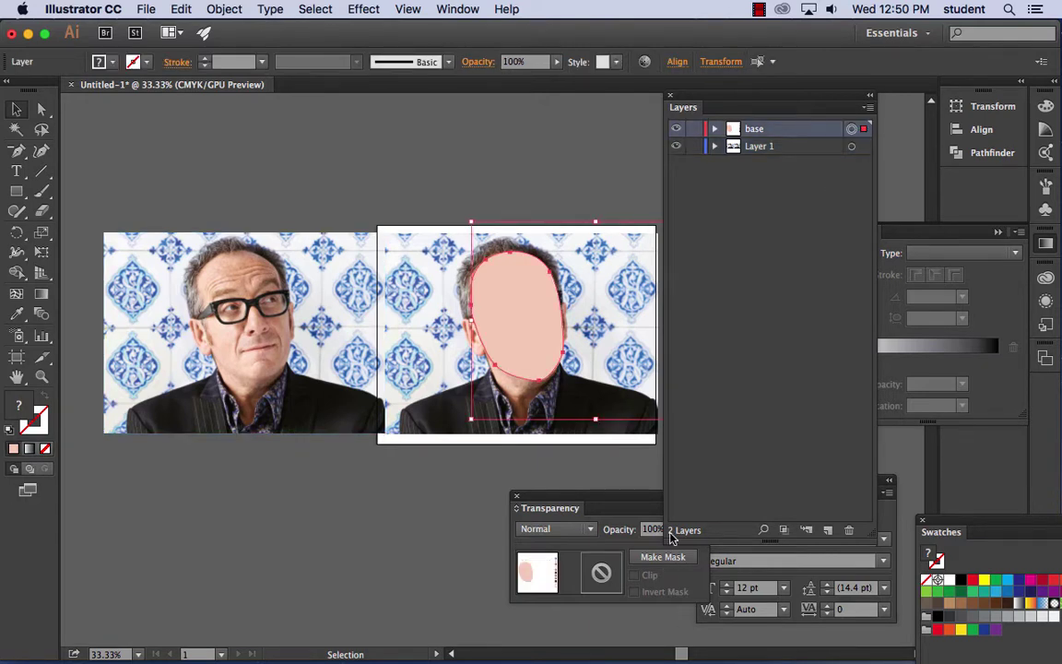
drag(628, 498, 580, 486)
click(648, 517)
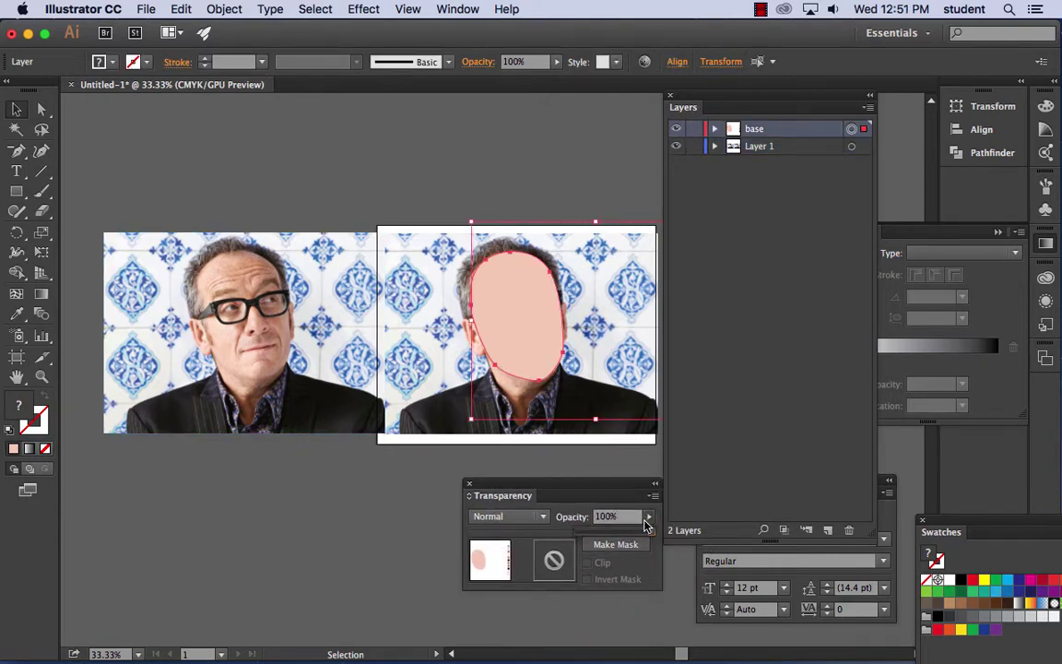
drag(647, 535, 634, 535)
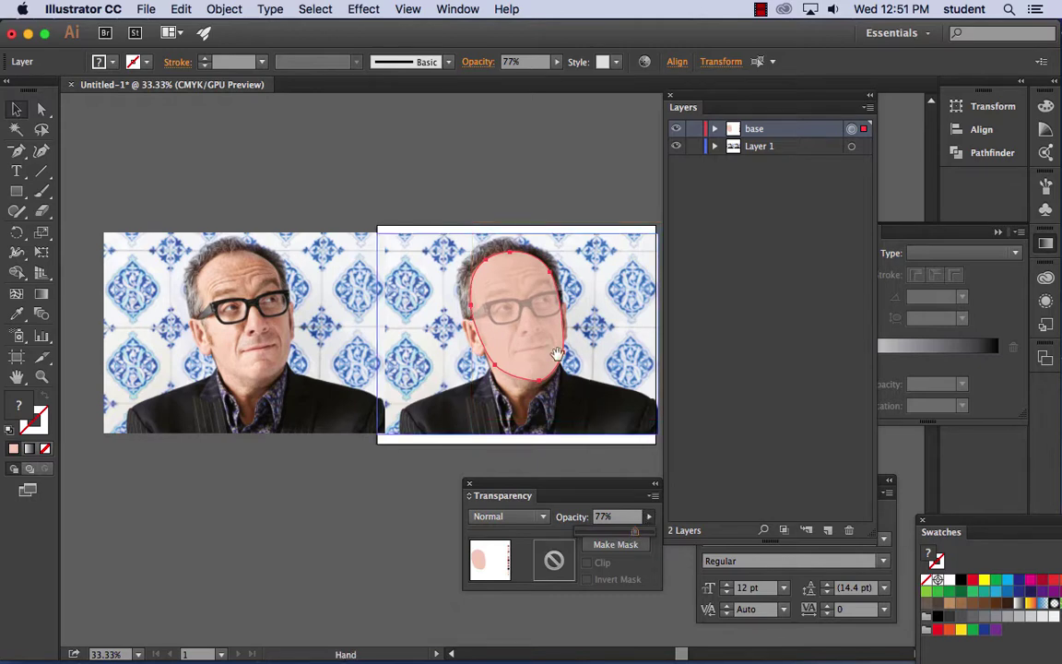
drag(572, 365, 420, 331)
key(super+equal)
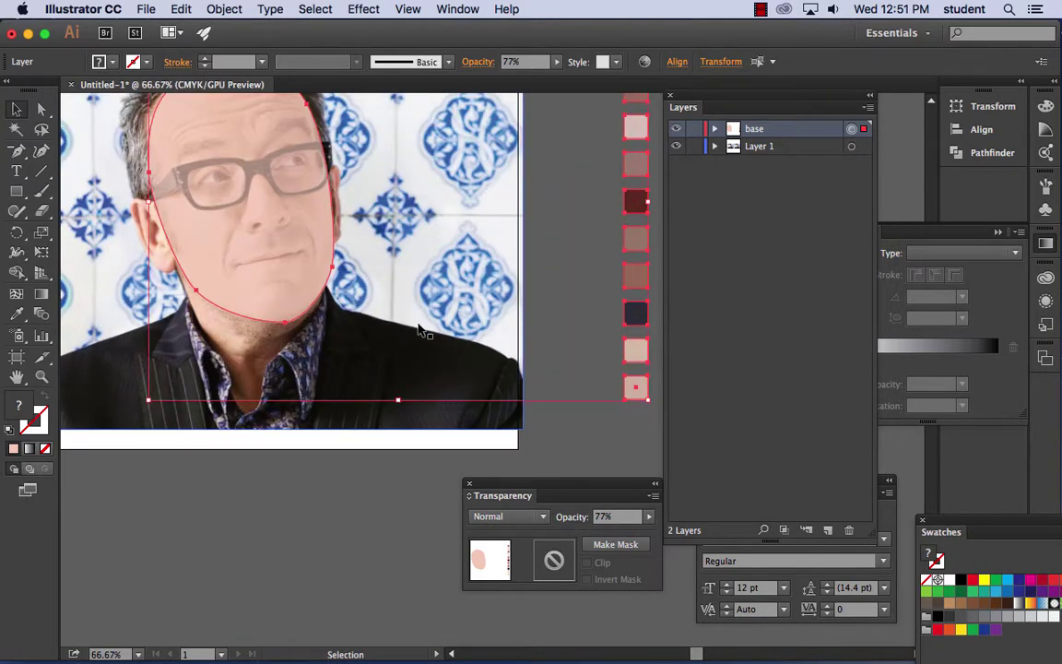
drag(295, 267, 292, 360)
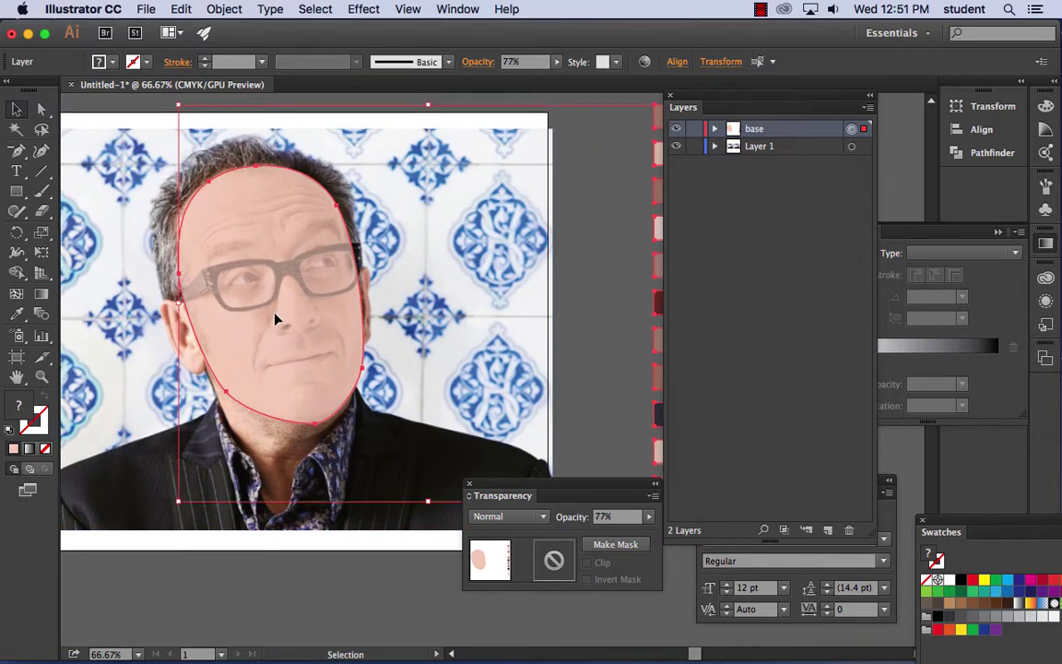
- Move the face shape onto the tiles at right, reset it to 100% opacity, and reselect it
drag(277, 318, 466, 297)
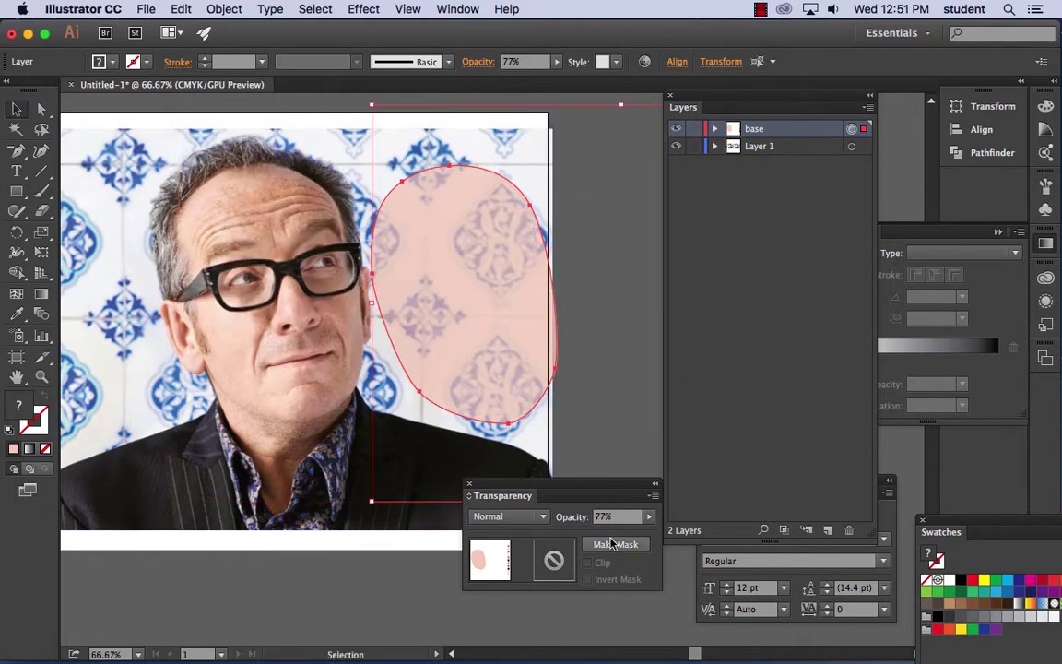
click(649, 517)
drag(640, 532, 675, 468)
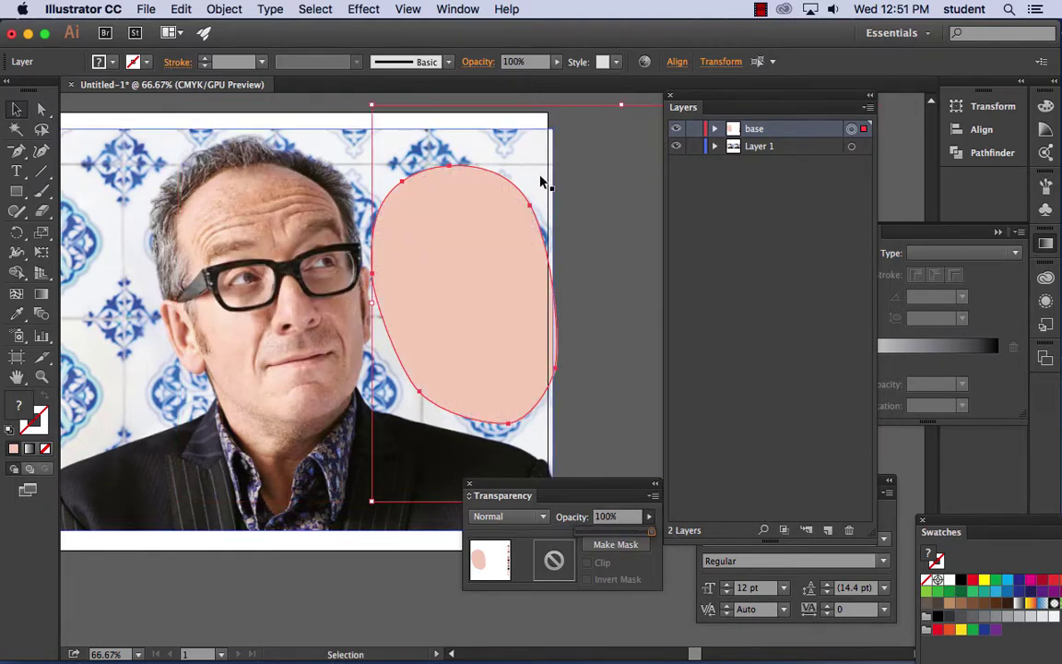
click(588, 206)
click(487, 244)
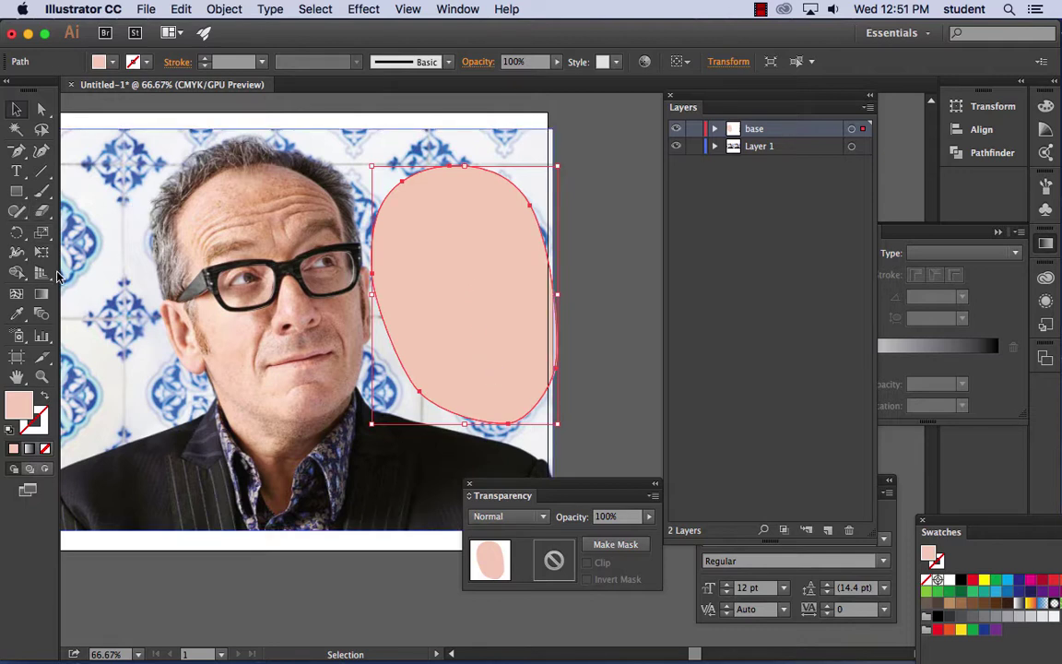
click(16, 294)
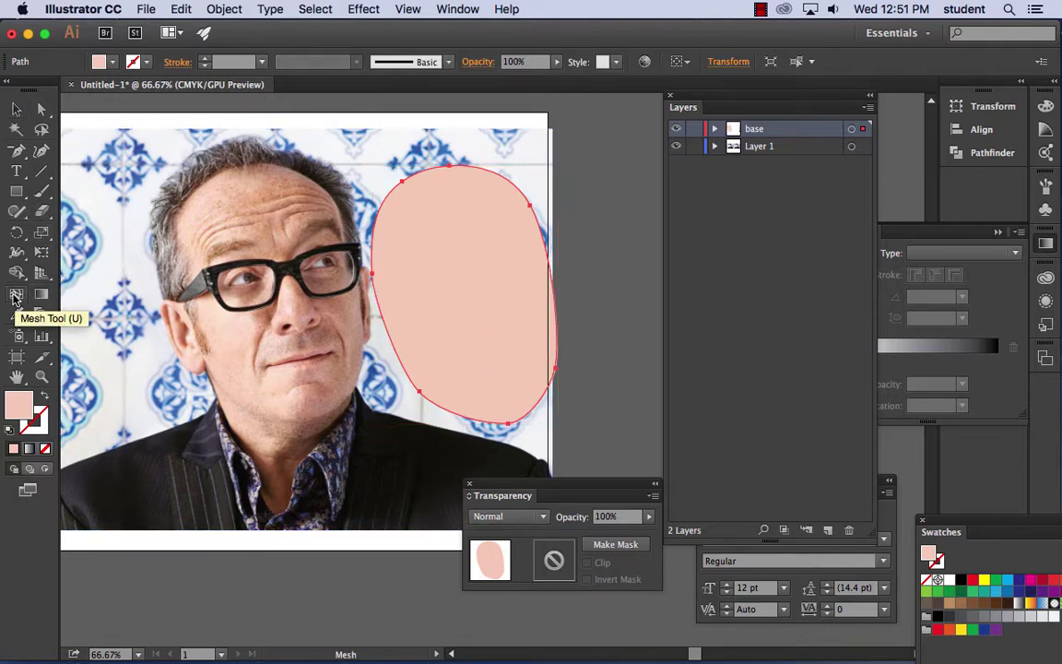
- Add five mesh points across the pink face shape, from the upper face down to the chin
click(429, 263)
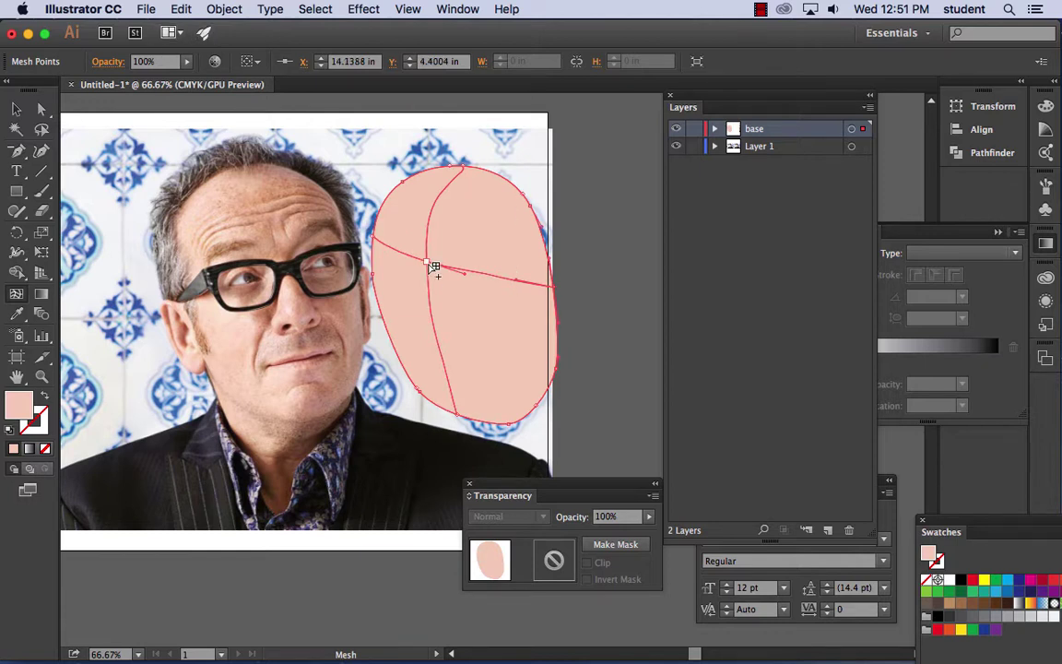
click(508, 278)
click(505, 236)
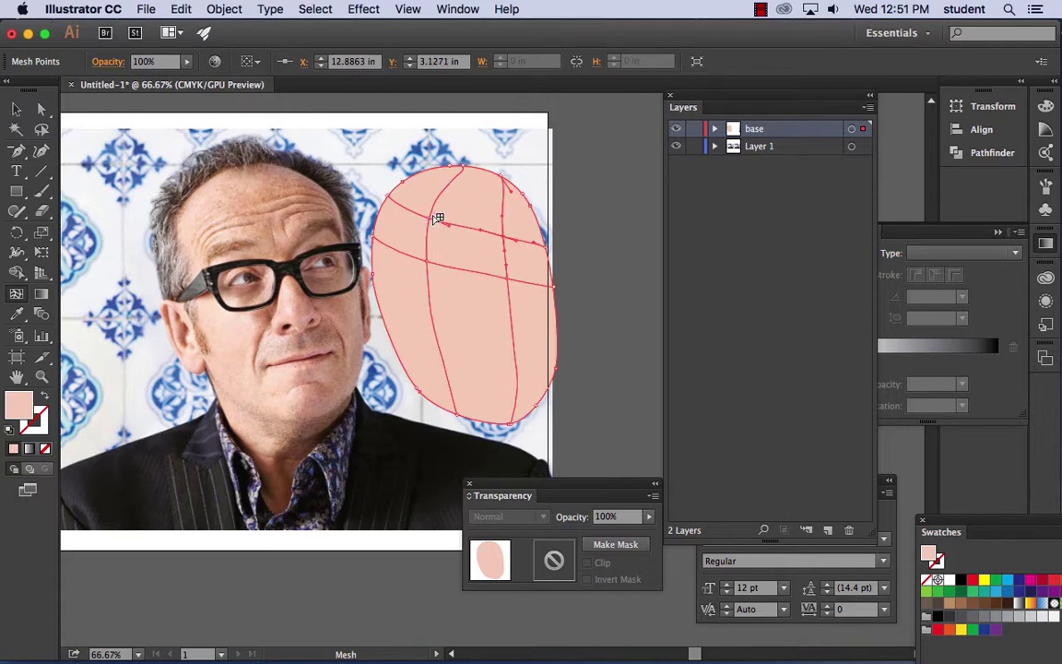
click(472, 295)
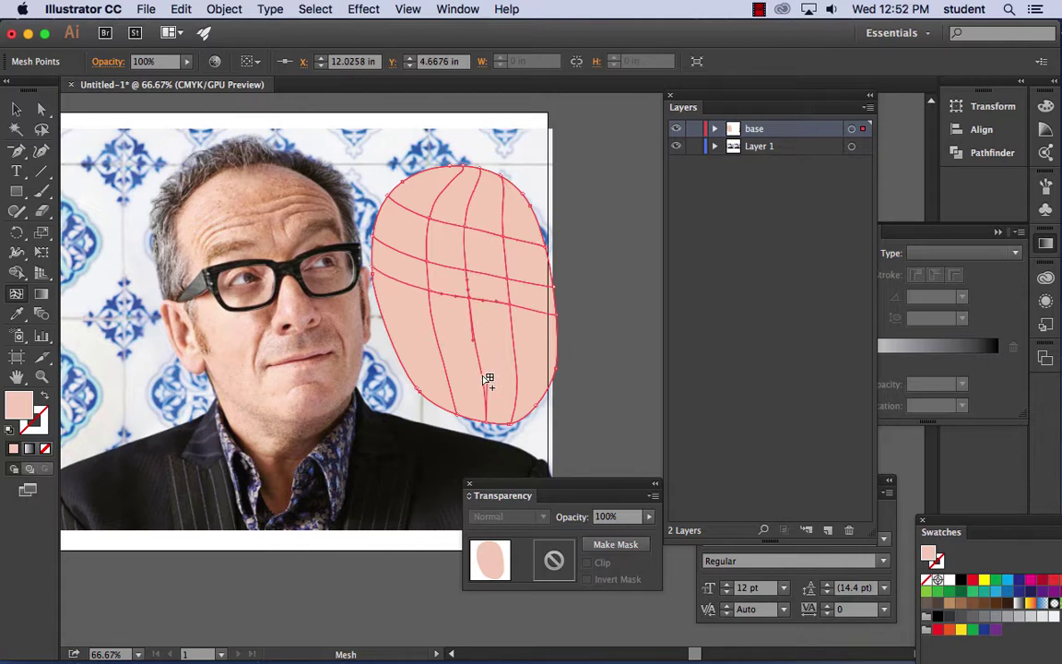
click(489, 378)
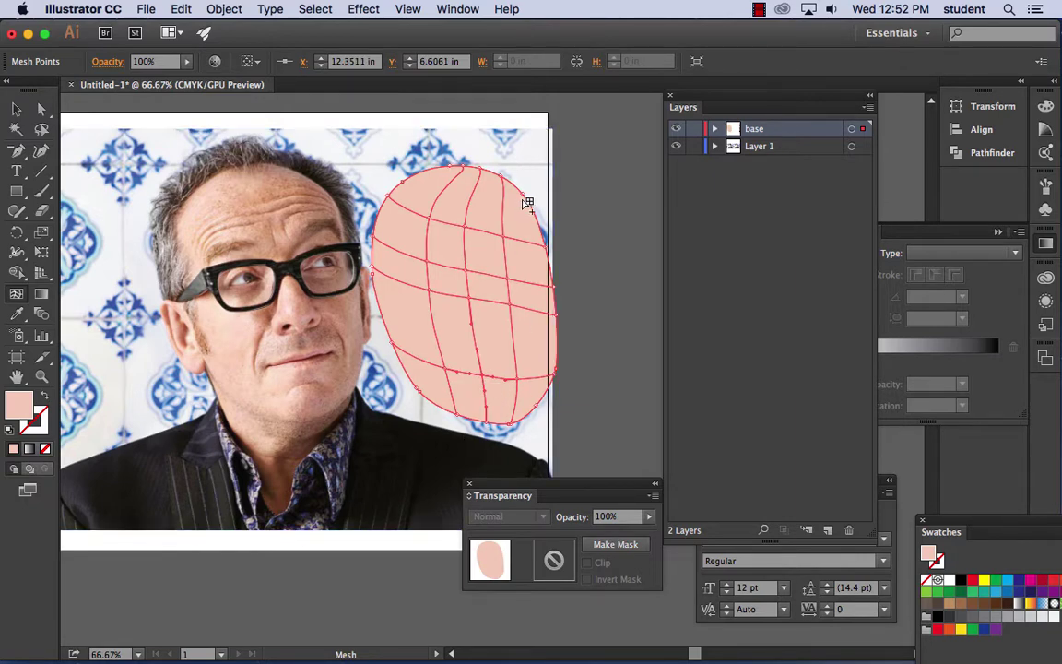
drag(605, 244, 498, 222)
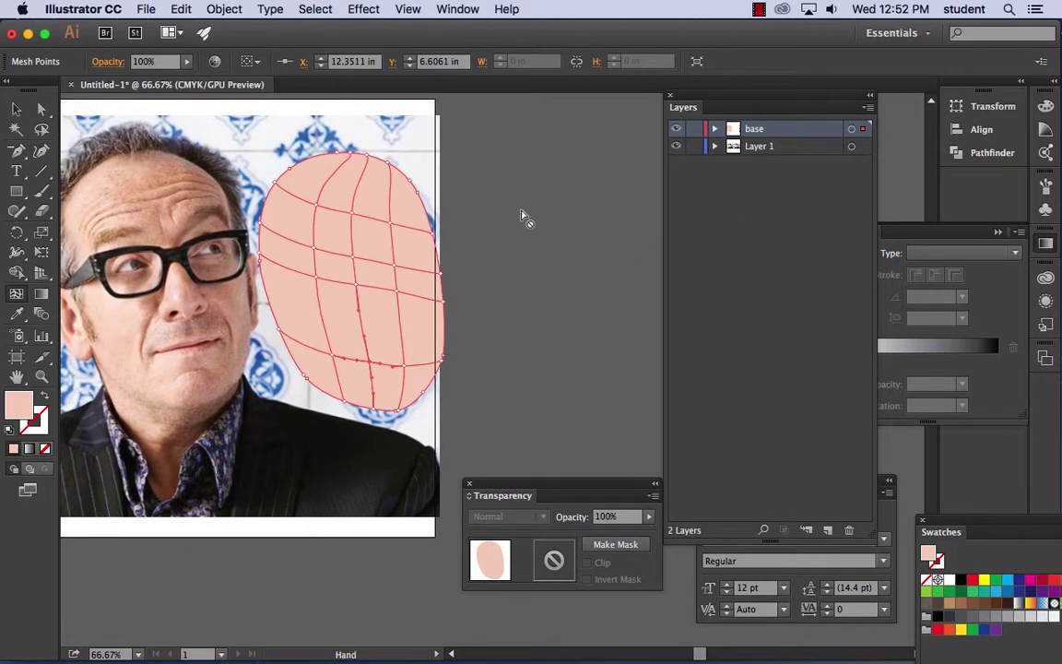
- Move the Layers panel aside and place the skin-tone swatch column beside the face mesh
drag(713, 115, 891, 199)
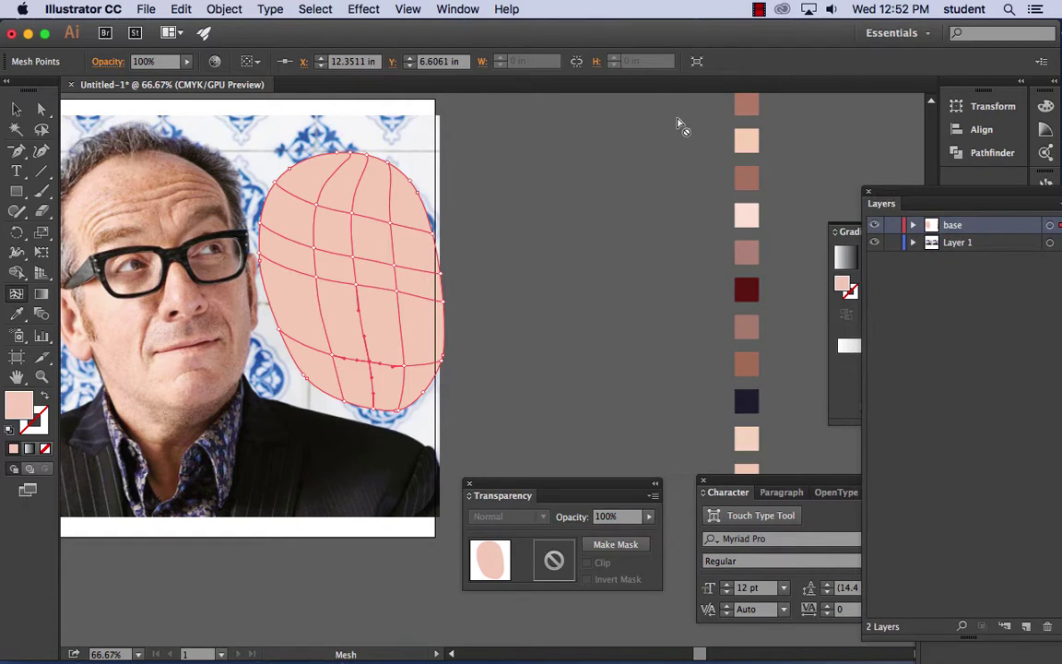
click(18, 108)
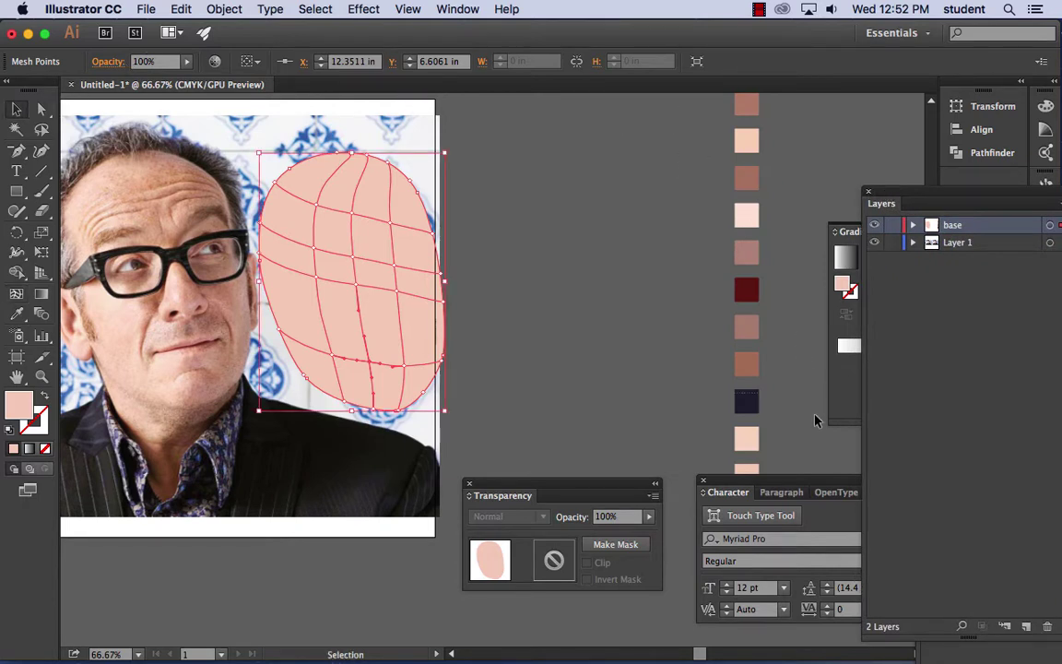
click(749, 106)
drag(755, 107, 480, 129)
click(557, 197)
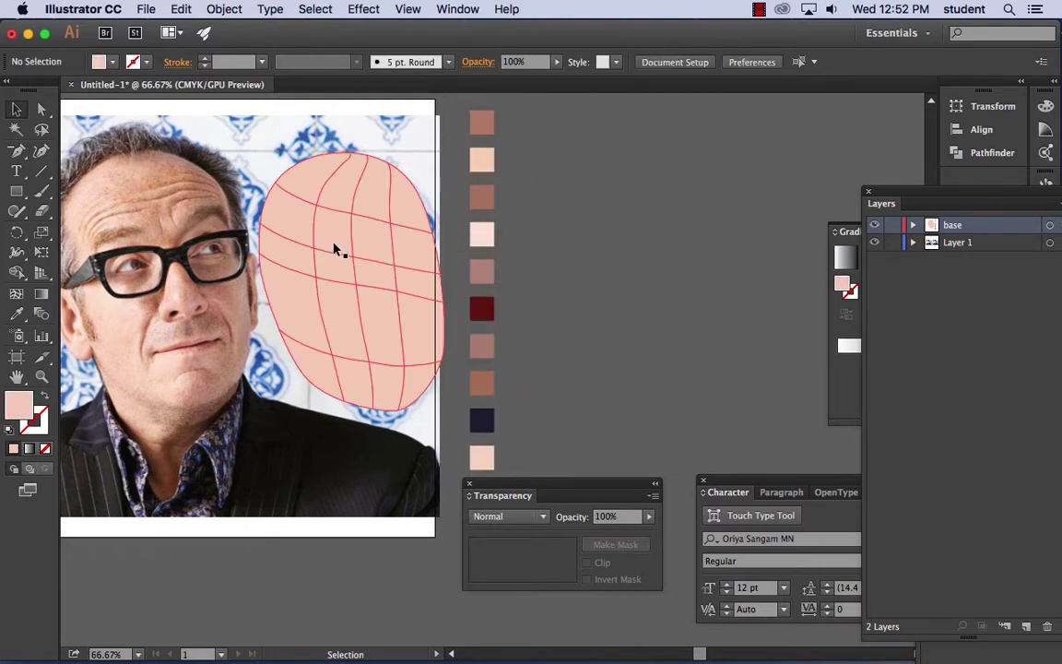
- Select a mesh point on the upper-left forehead of the face mesh with Direct Selection
click(41, 109)
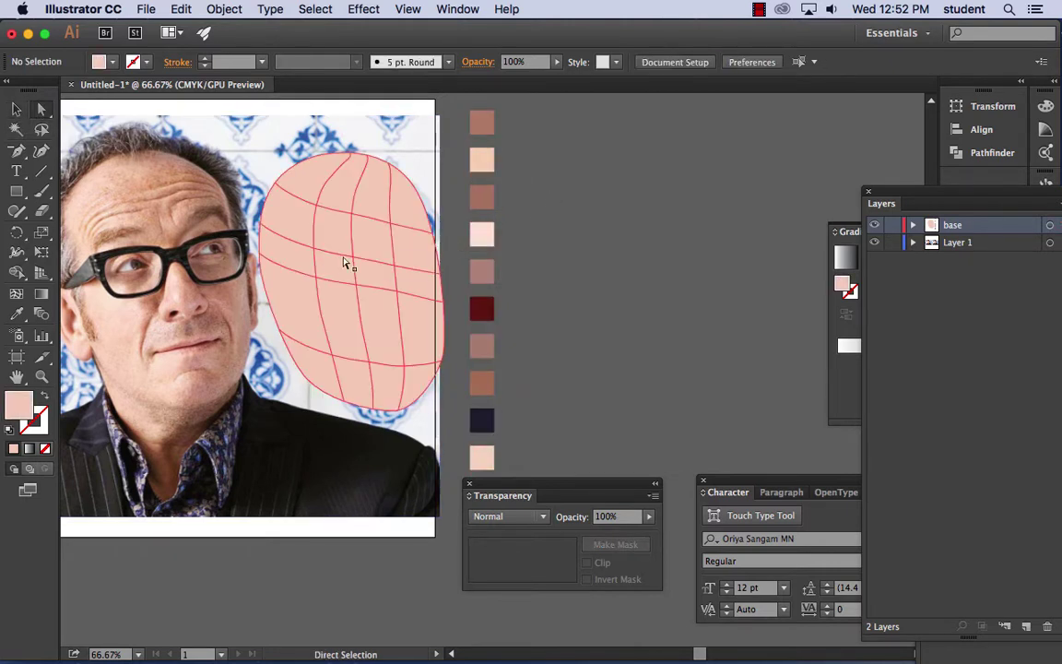
click(350, 257)
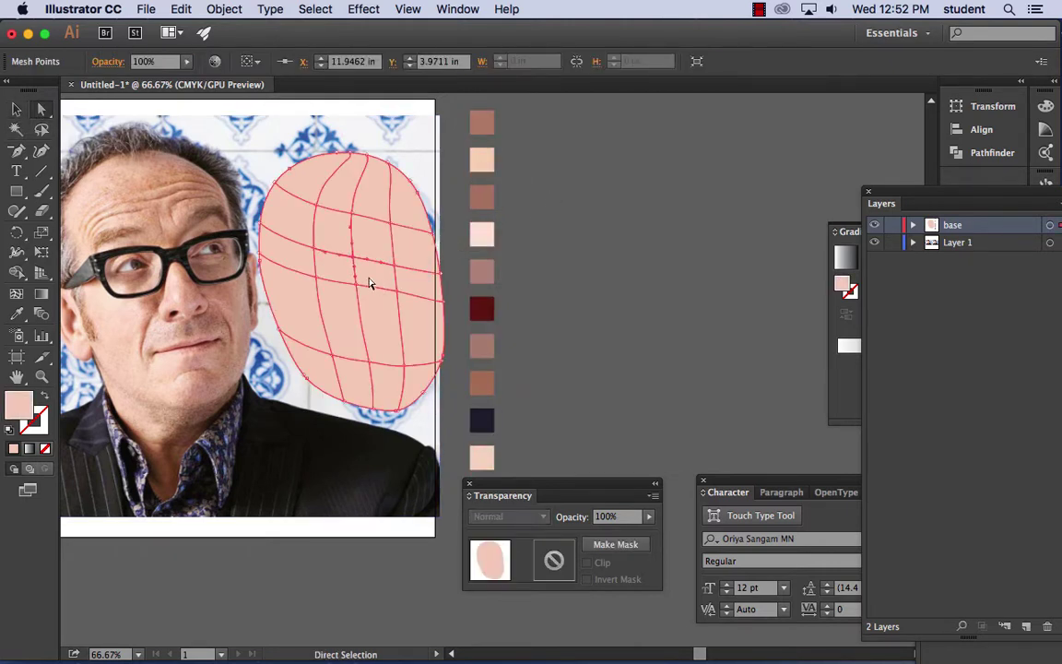
click(314, 255)
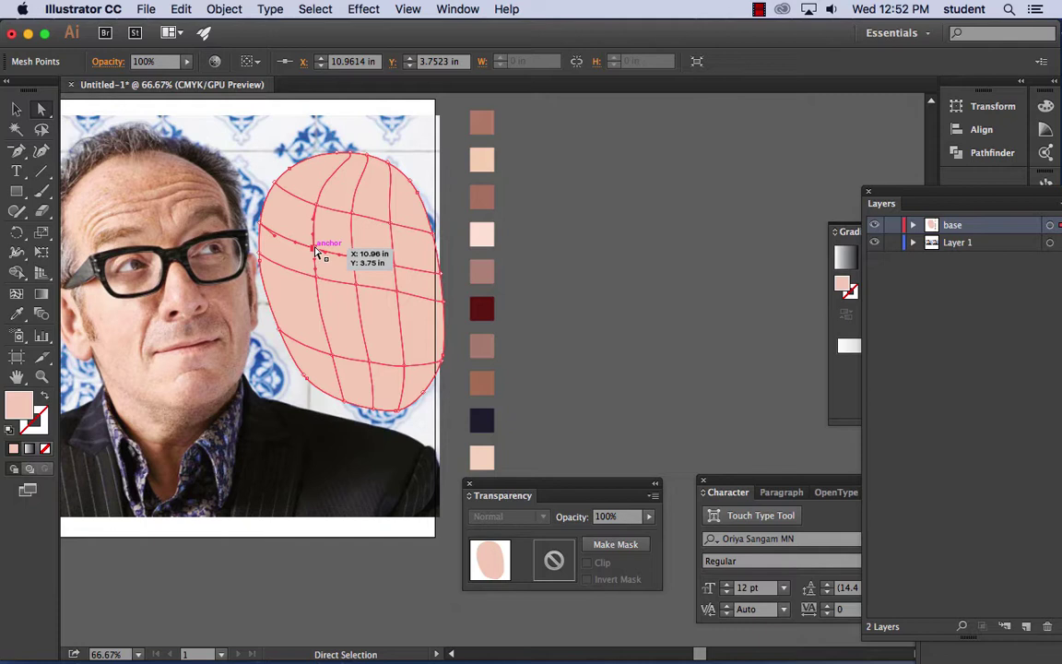
- Give the selected forehead point a darker swatch tone, then drag several mesh points to bend the mesh
click(16, 317)
click(149, 256)
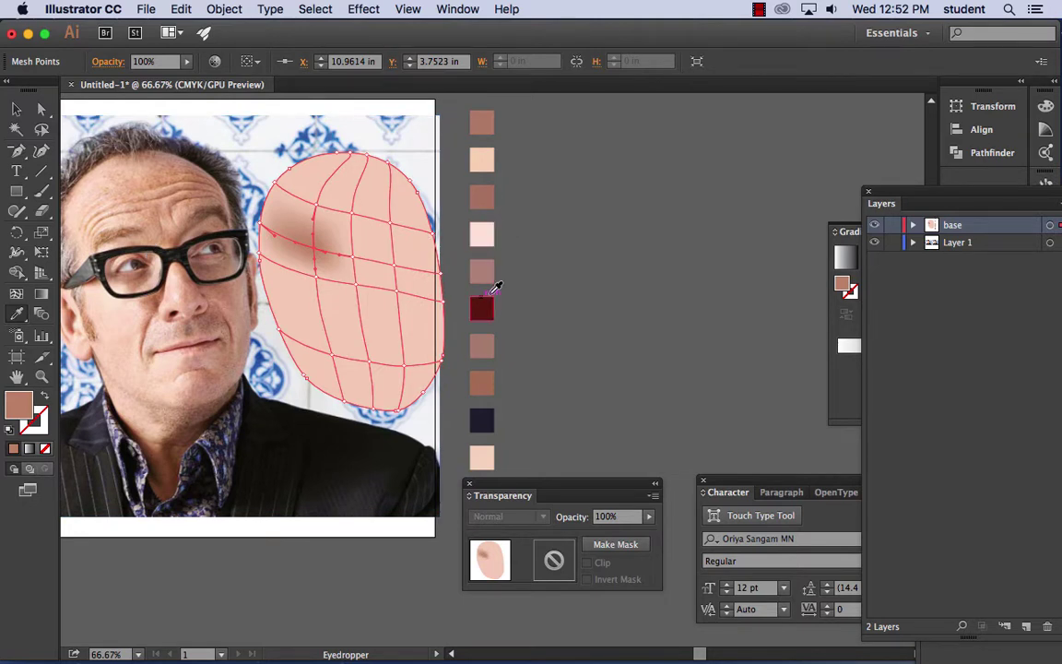
click(483, 195)
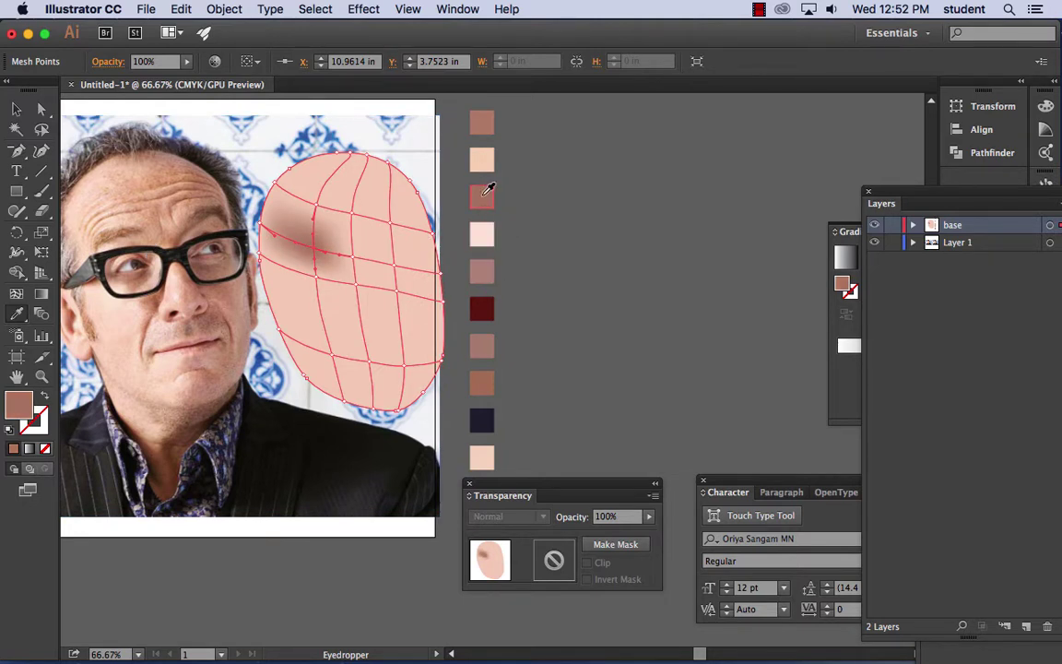
click(40, 109)
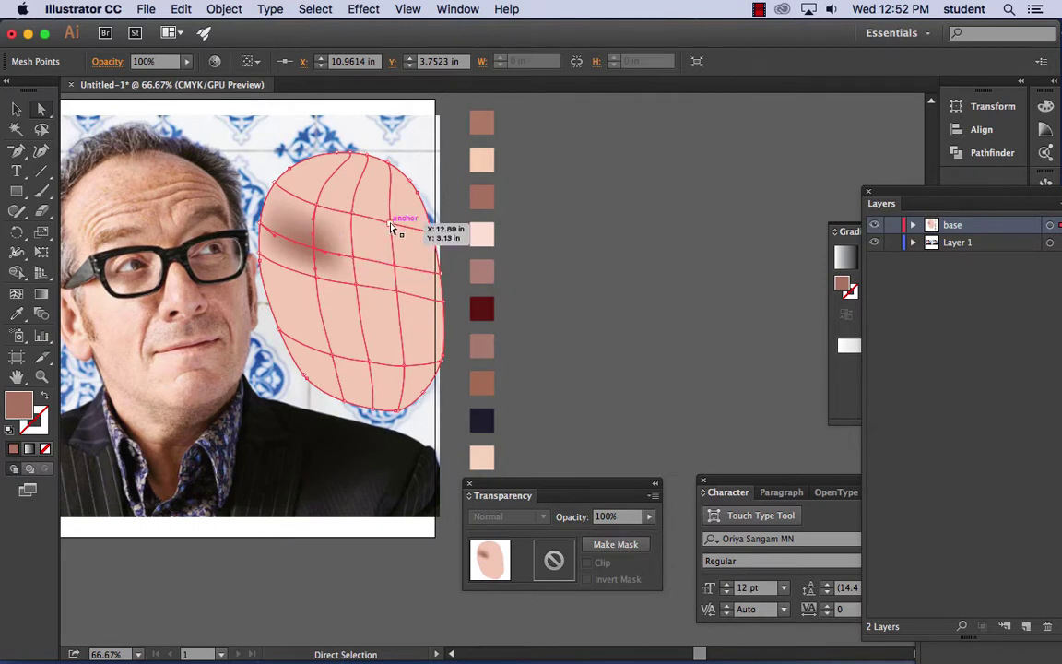
drag(391, 226, 413, 315)
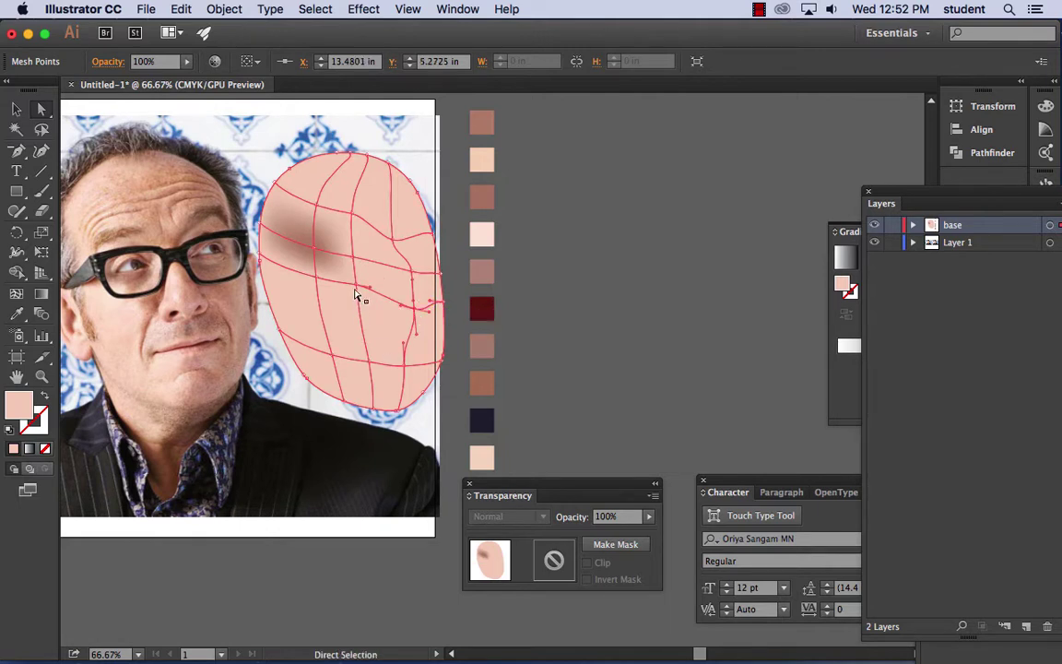
drag(358, 287, 360, 299)
drag(361, 298, 344, 241)
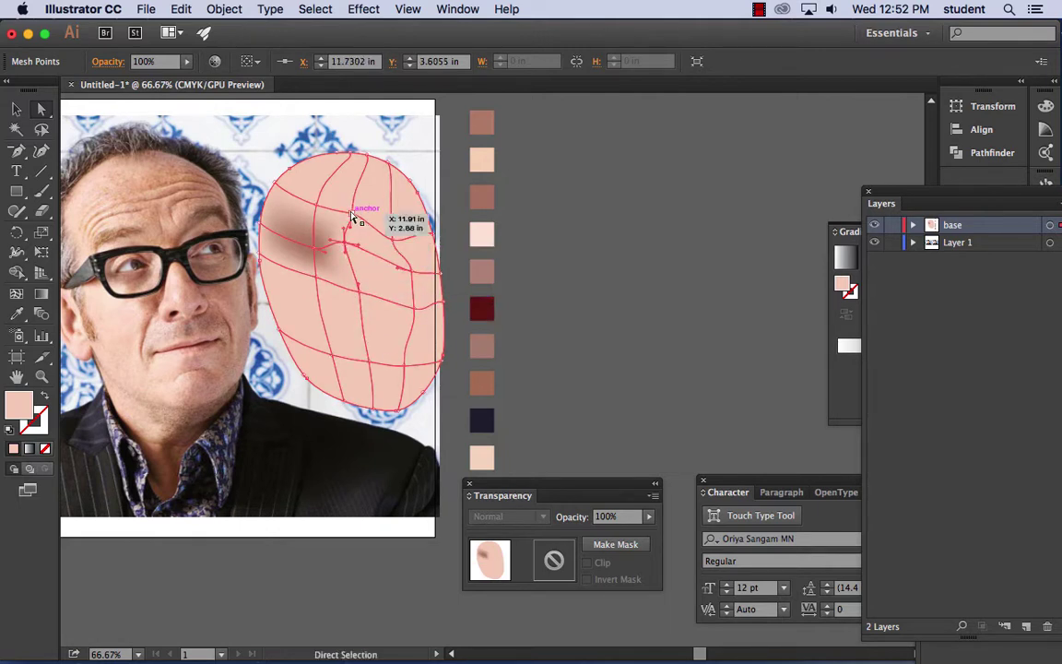
drag(356, 188, 307, 212)
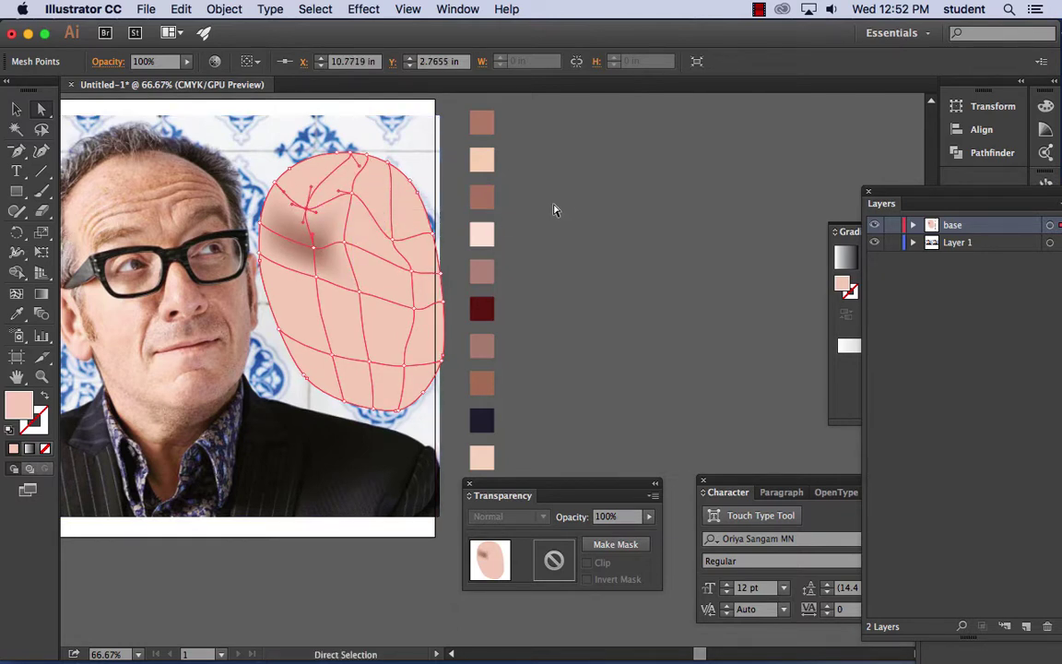
- Apply a lighter forehead tone and mauve swatches to upper points, reshaping the mesh near the top
click(18, 313)
click(108, 205)
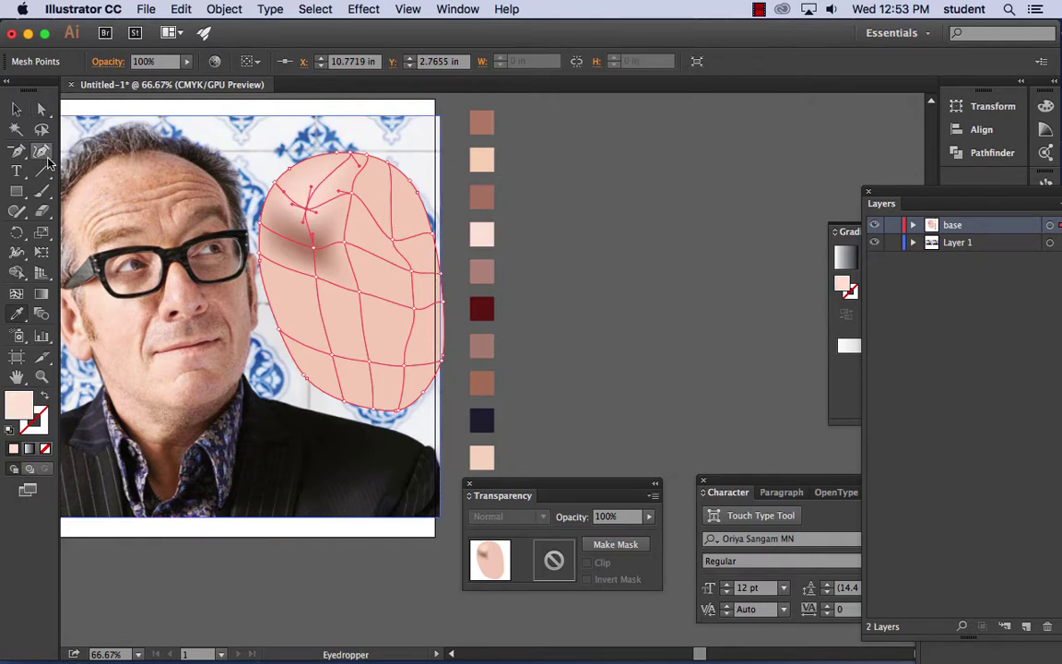
click(40, 108)
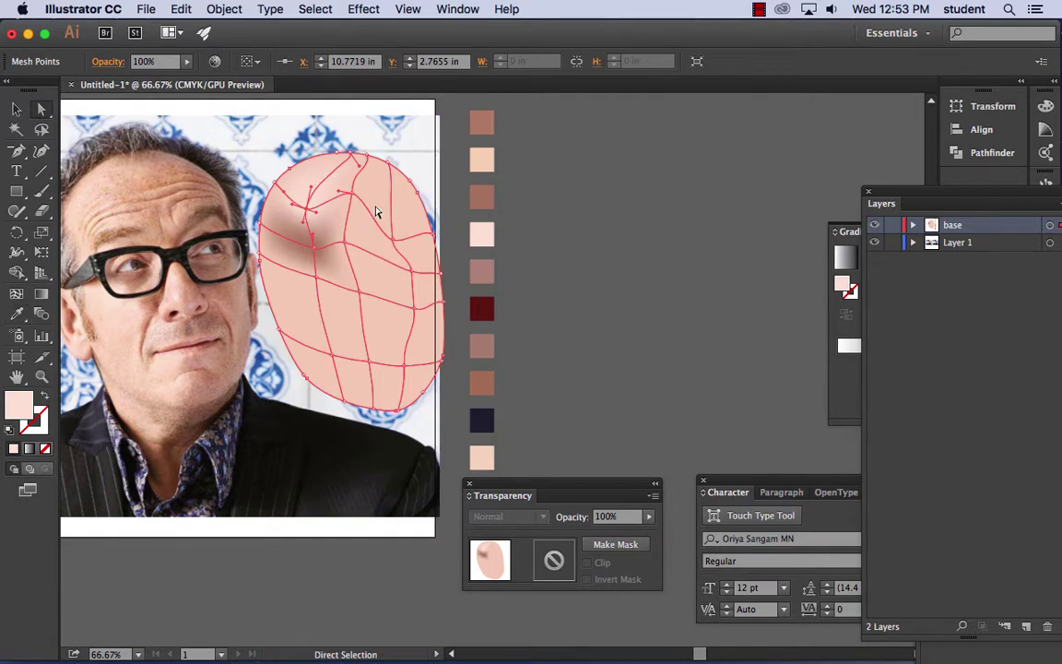
drag(355, 203, 416, 222)
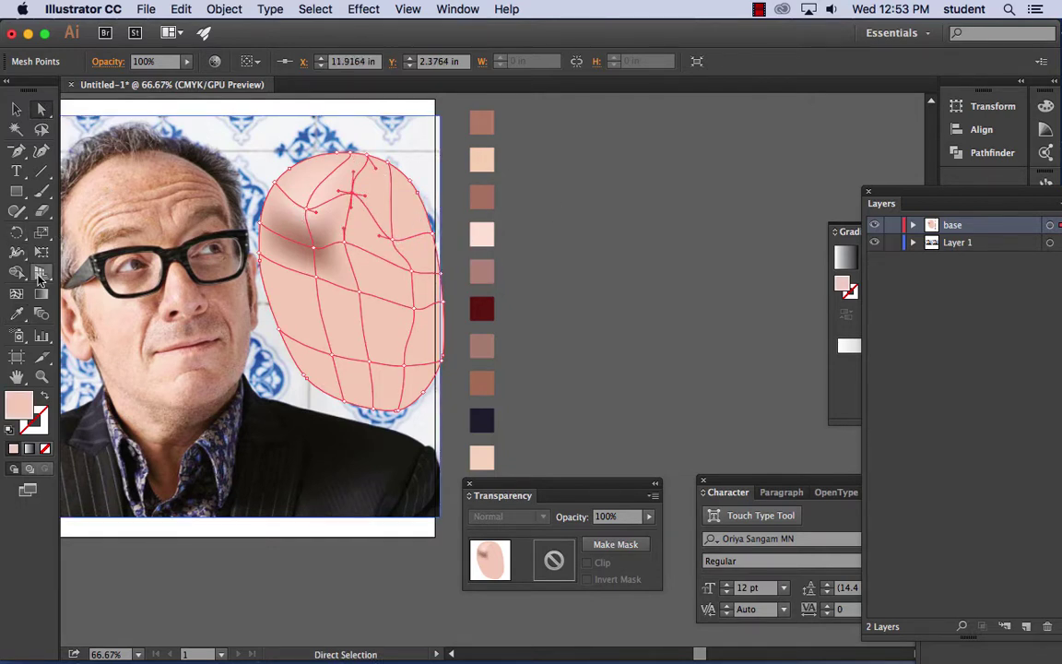
click(16, 313)
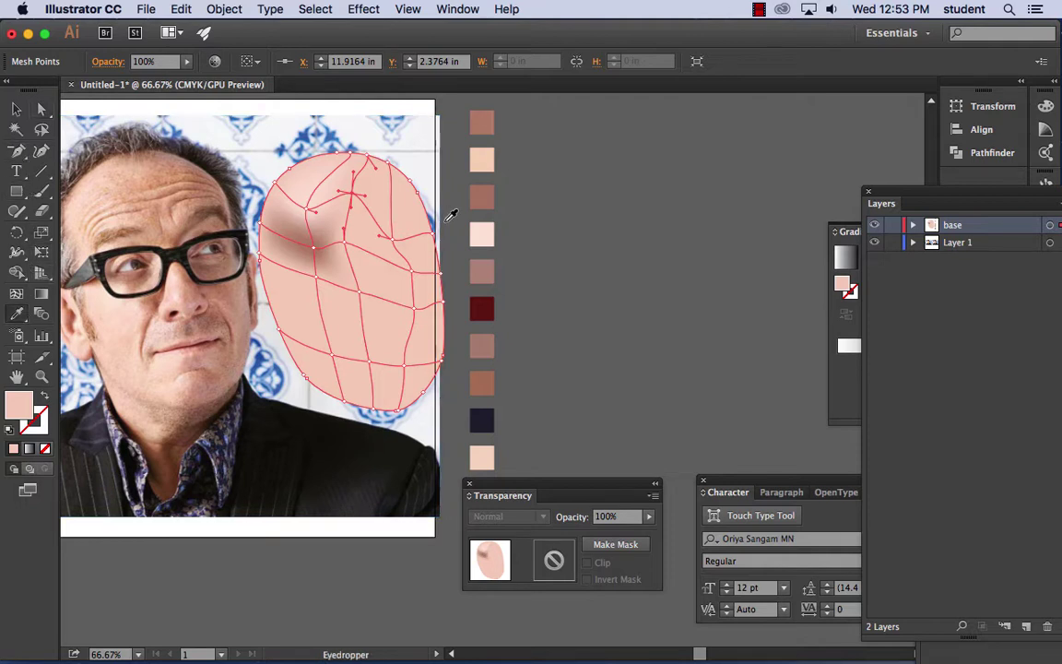
click(491, 345)
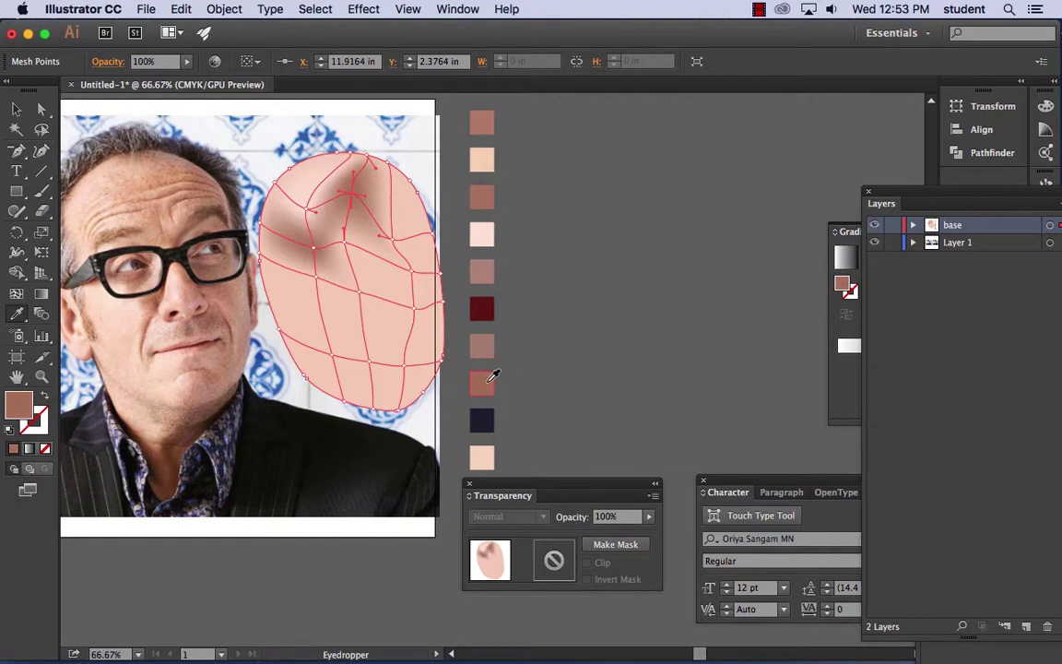
click(489, 274)
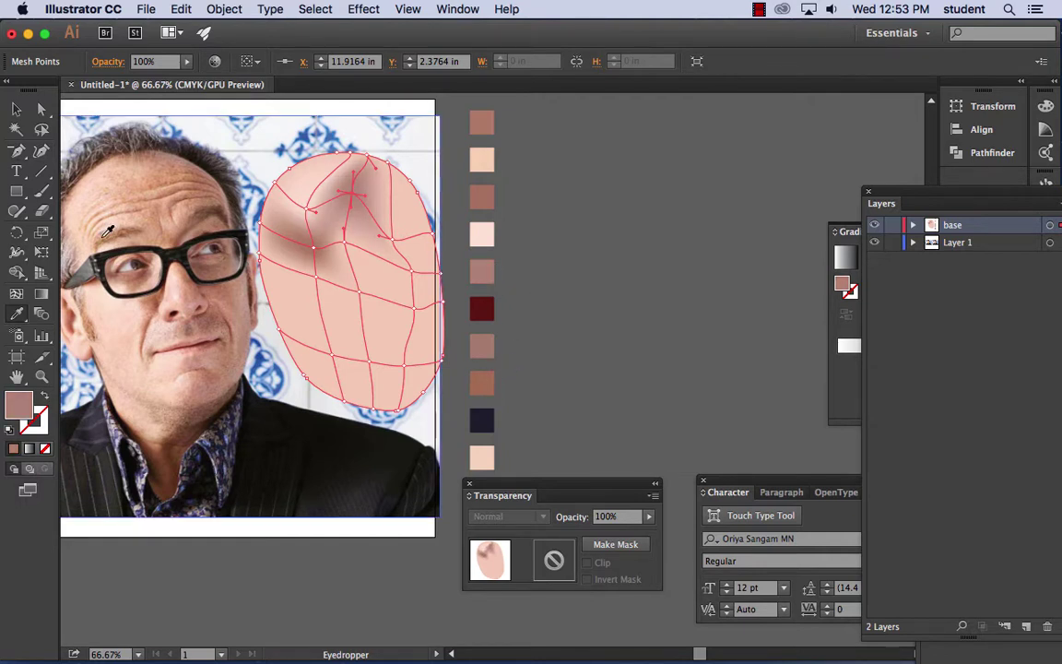
click(42, 109)
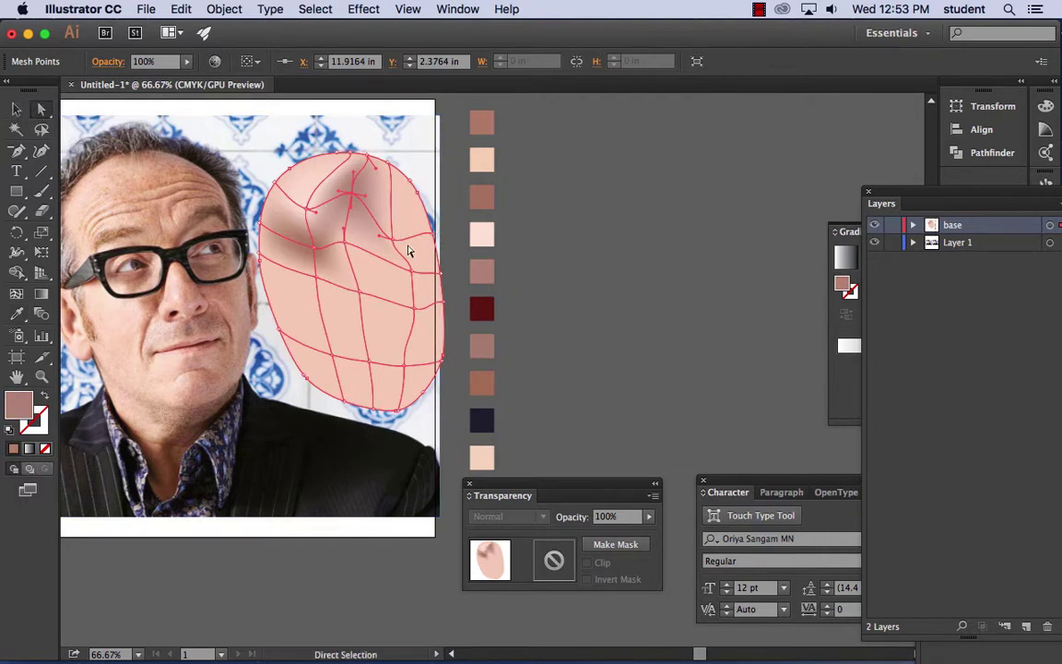
mouse_move(366, 222)
mouse_down()
mouse_move(396, 242)
mouse_move(385, 247)
mouse_up()
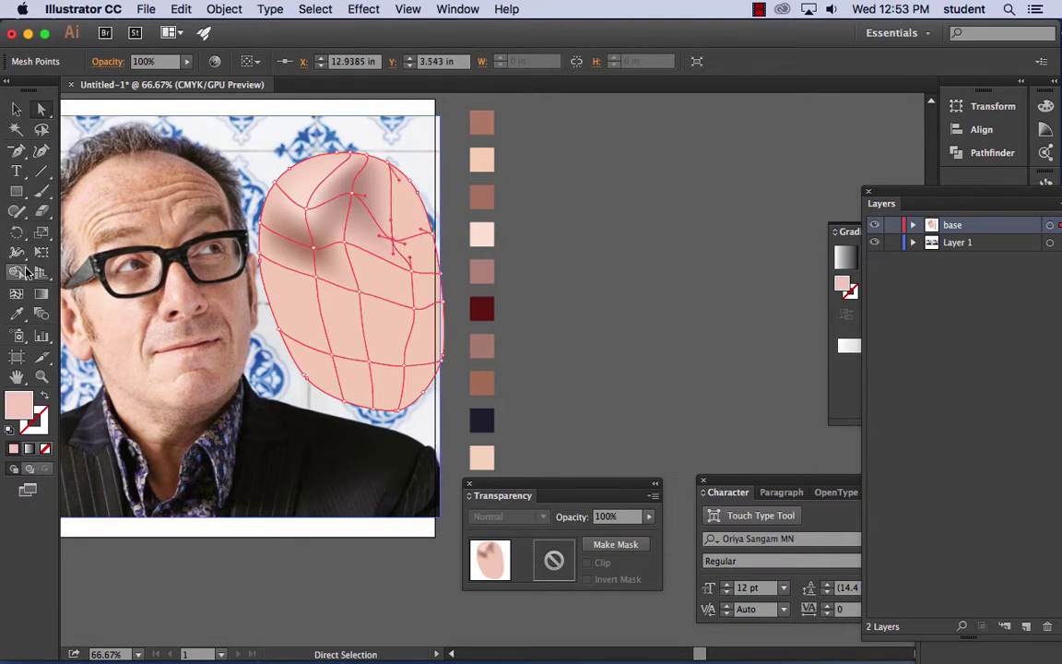
- Darken a mesh point with a rose tone and nudge nearby points on the right side
click(17, 314)
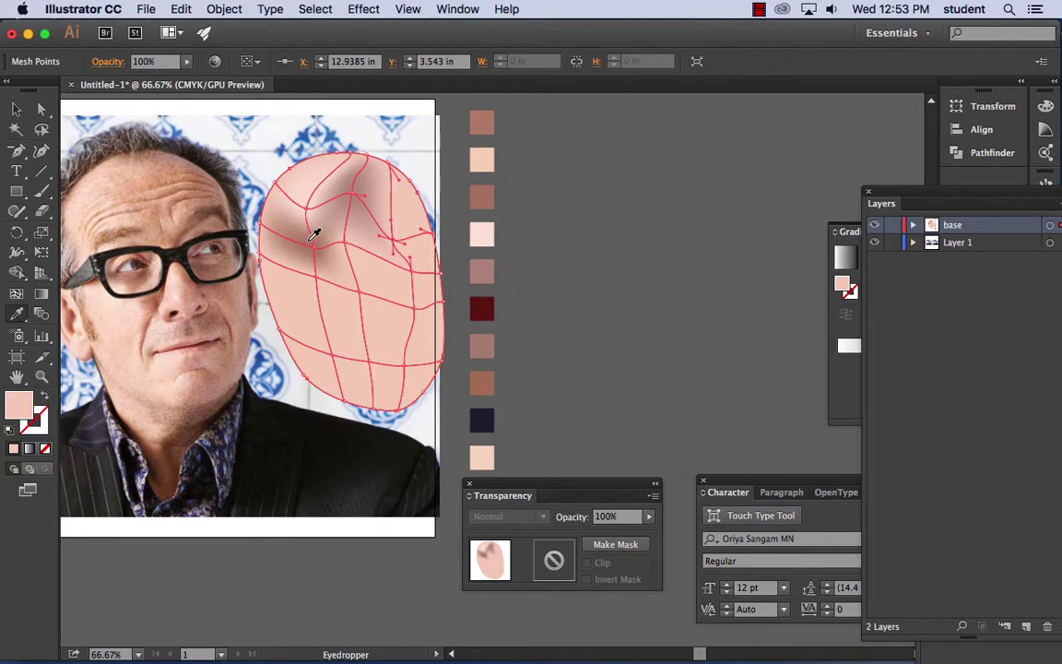
click(312, 239)
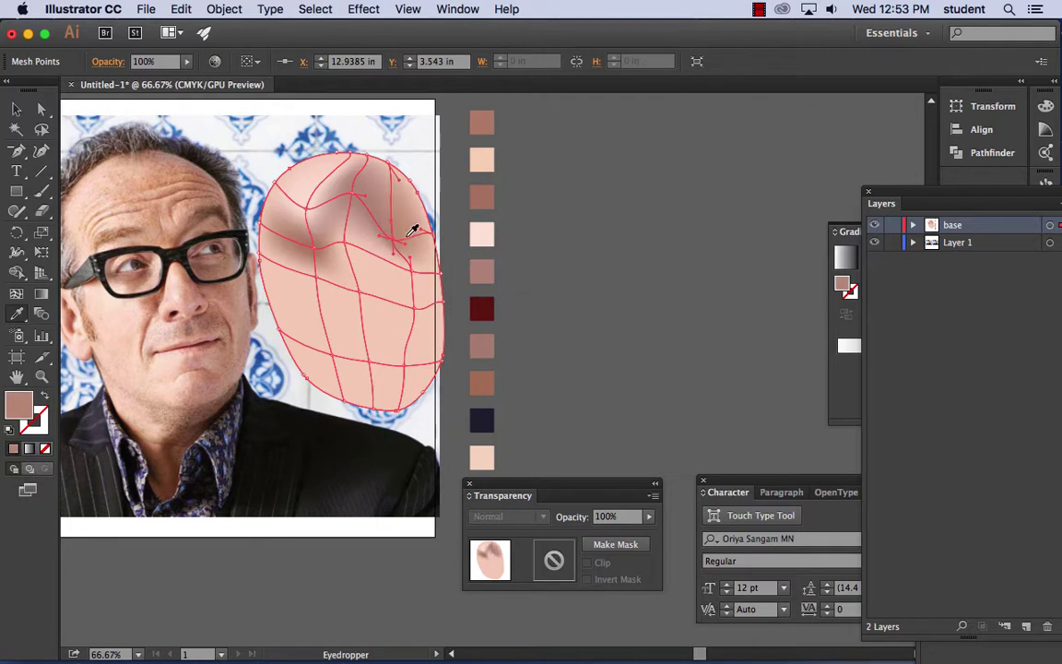
click(41, 109)
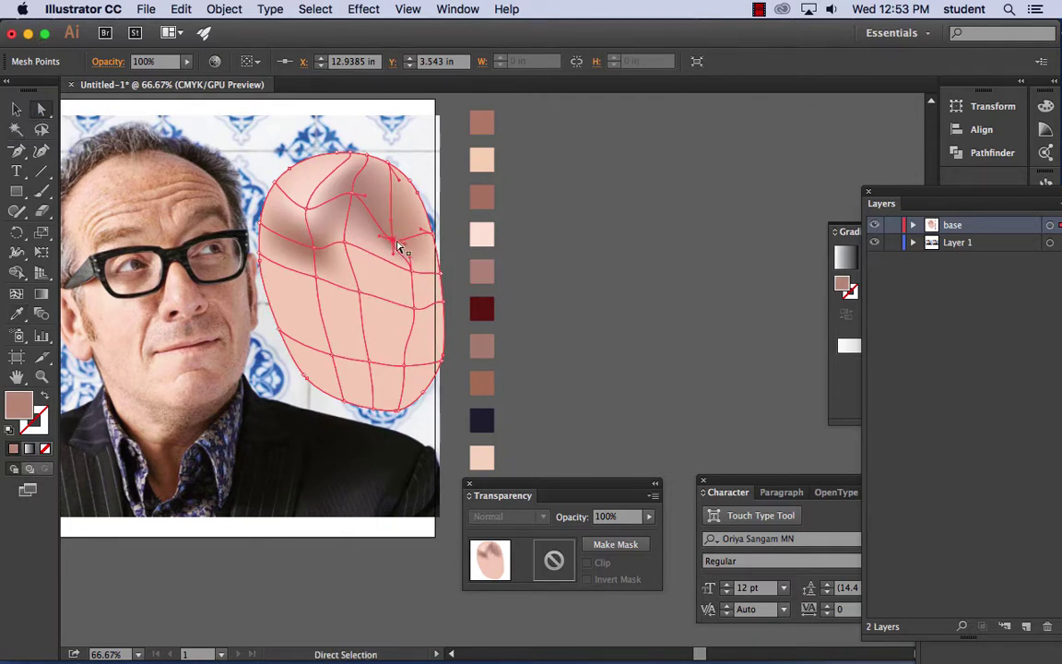
mouse_move(398, 247)
mouse_down()
mouse_move(433, 244)
mouse_move(344, 242)
mouse_move(350, 197)
mouse_up()
click(349, 248)
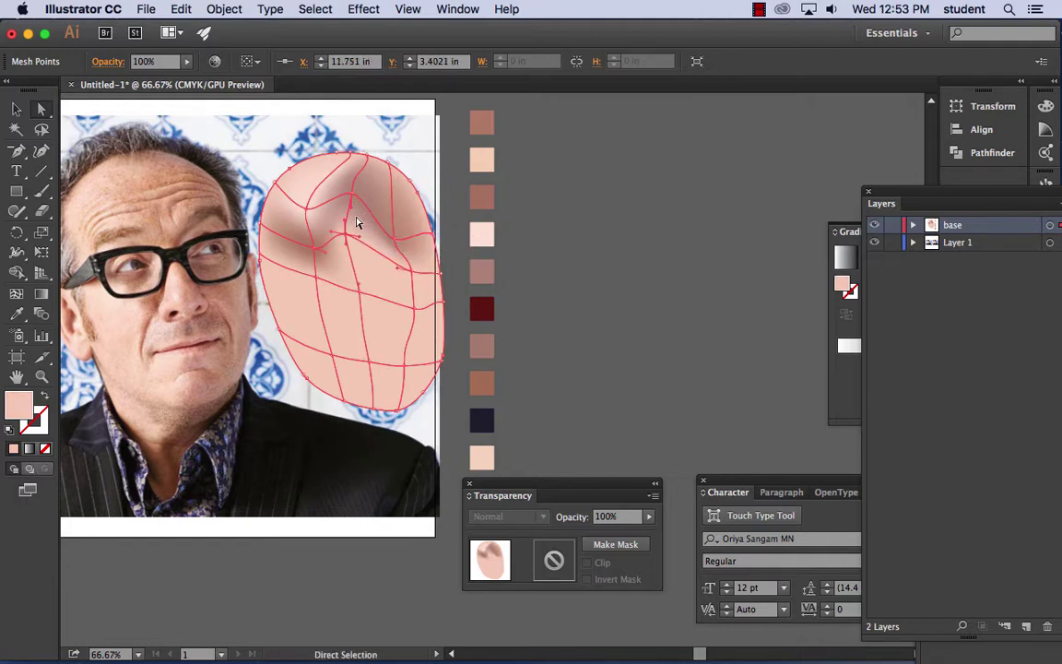
mouse_move(394, 243)
mouse_down()
mouse_move(396, 224)
mouse_move(398, 240)
mouse_up()
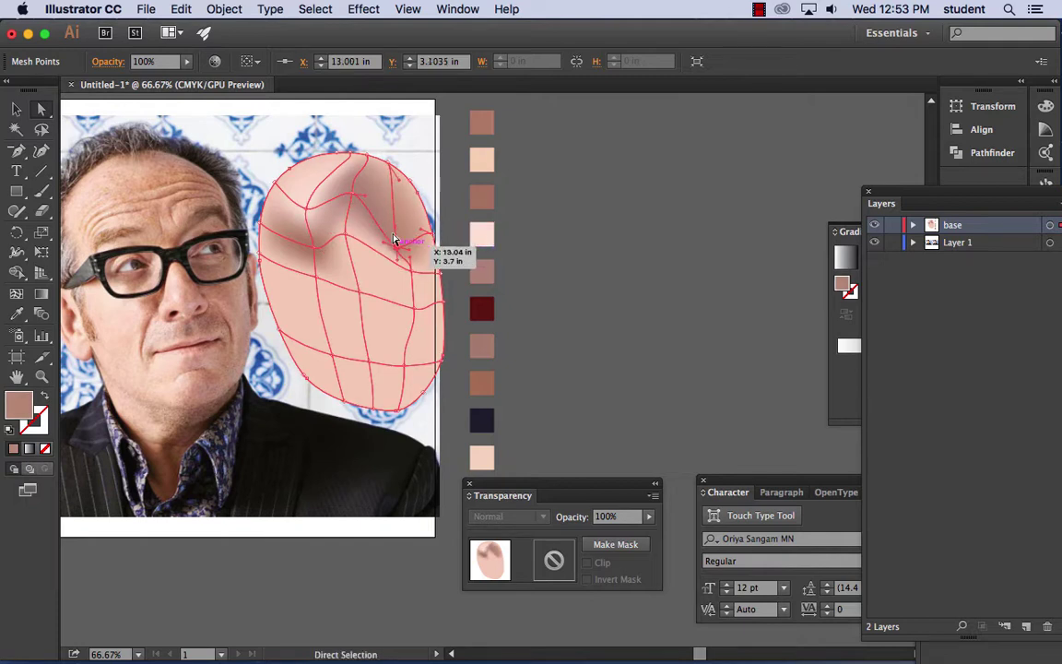
- Shift a mesh point near the top of the face with the Mesh tool to move the forehead shading
click(17, 293)
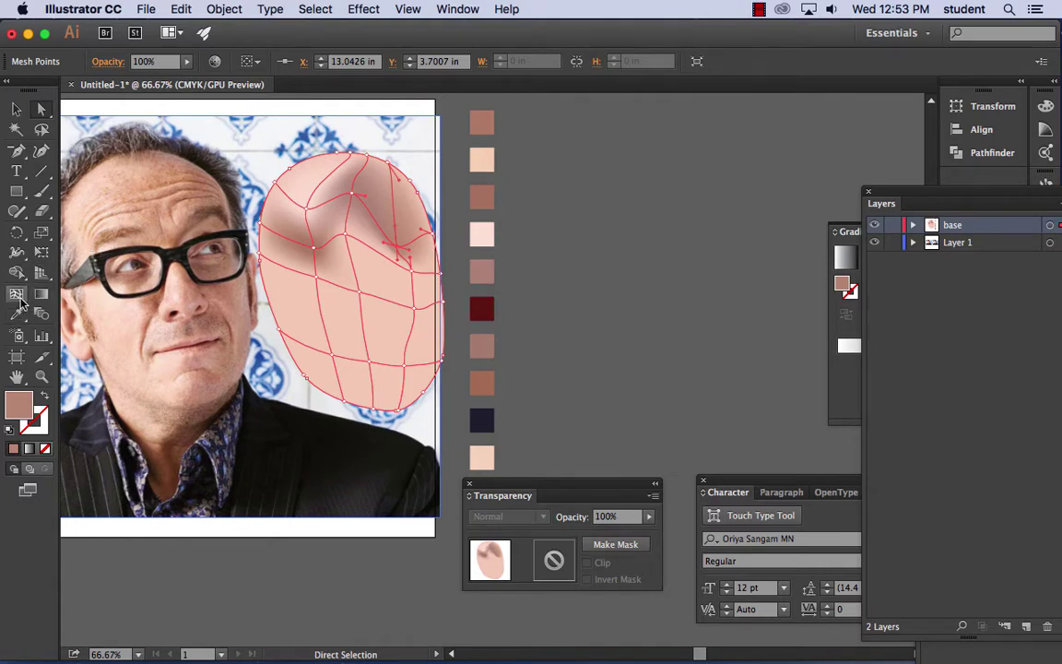
click(393, 200)
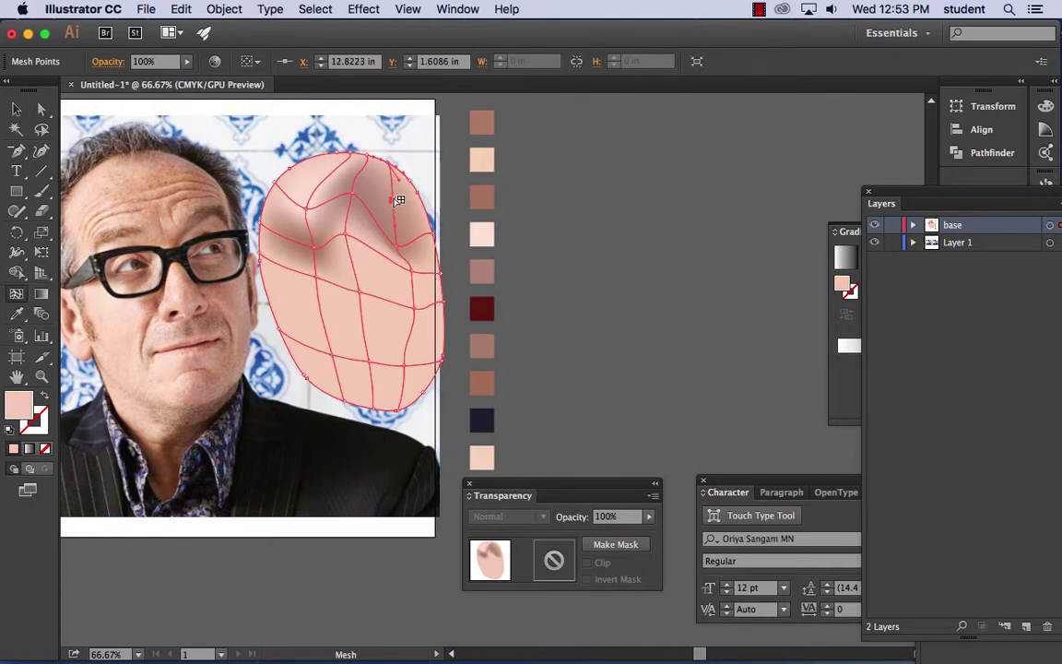
mouse_move(399, 201)
mouse_down()
mouse_move(394, 173)
mouse_move(402, 204)
mouse_up()
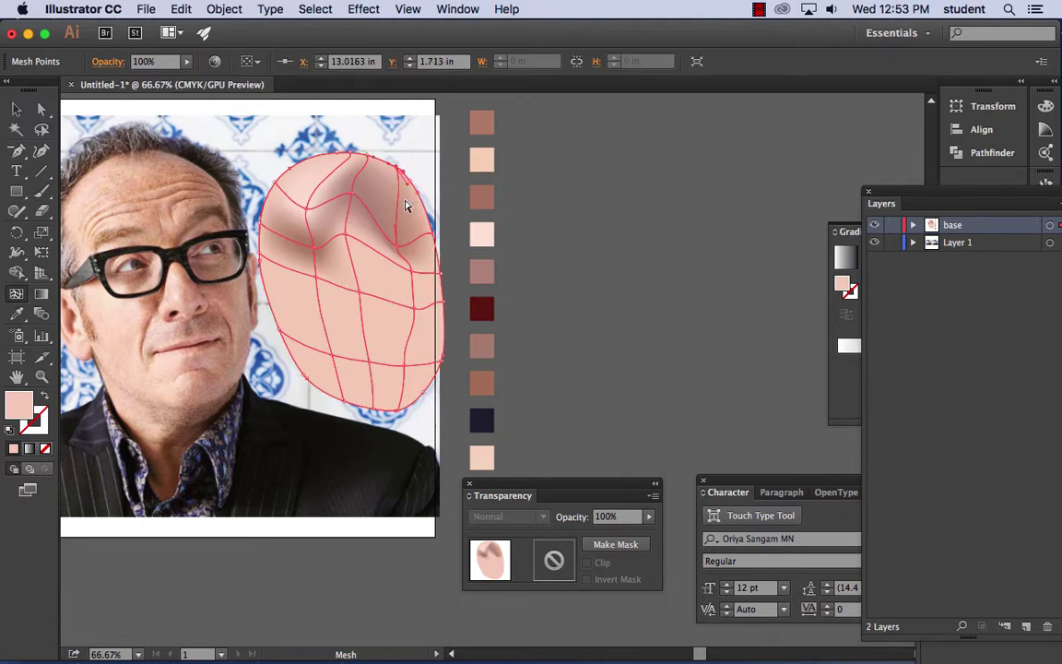
key(super+equal)
key(super+equal)
- Add a mesh line near the top edge of the face and colour its point mauve
drag(273, 173, 392, 262)
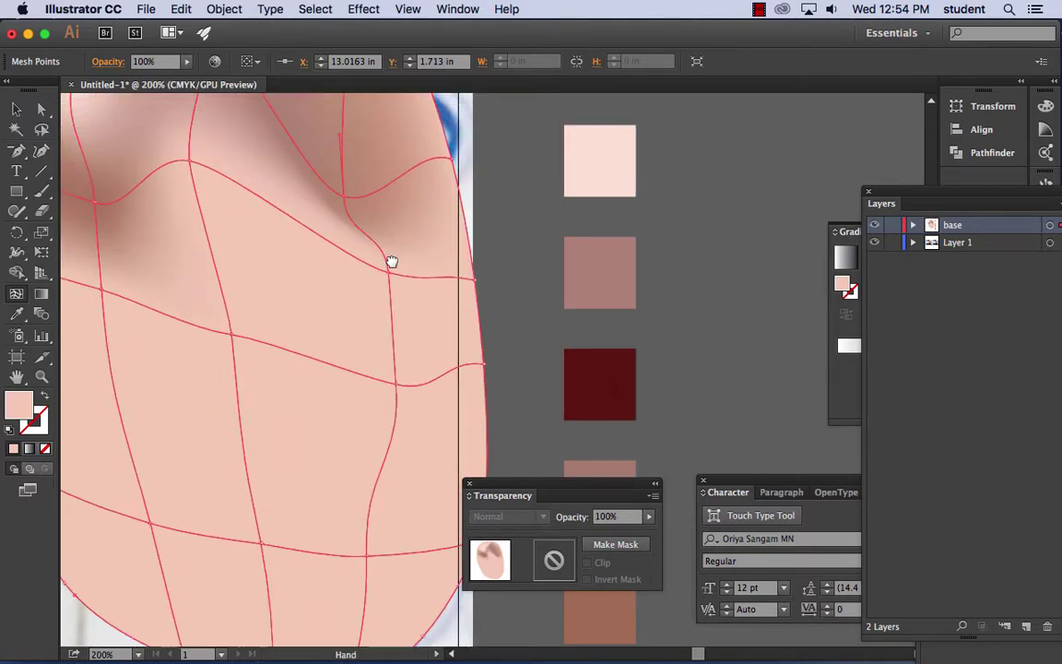
scroll(392, 262, up, 5)
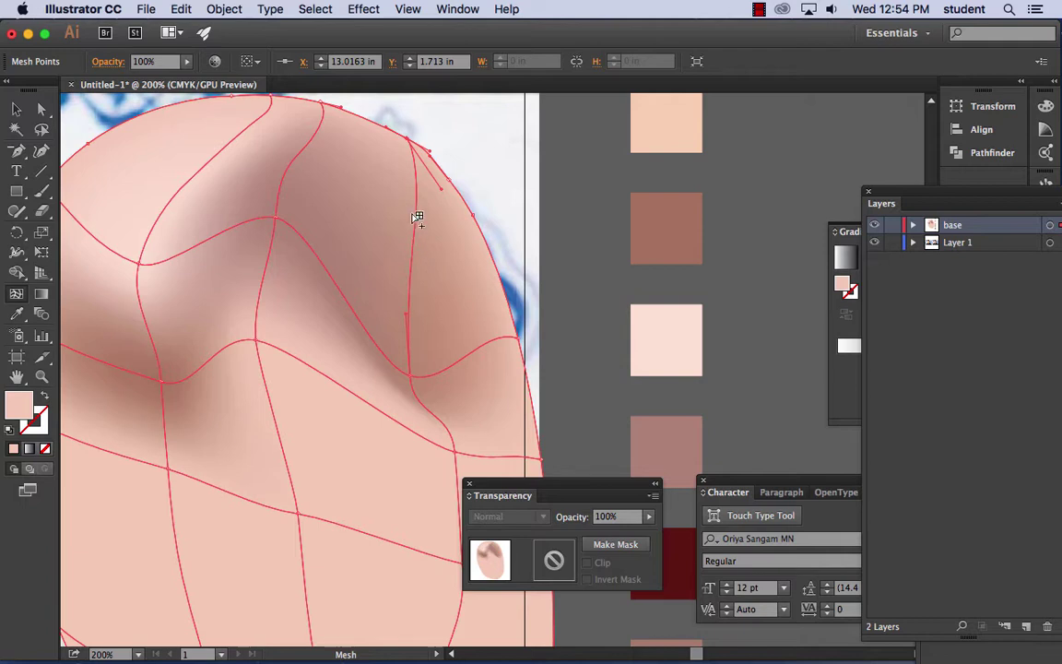
click(417, 204)
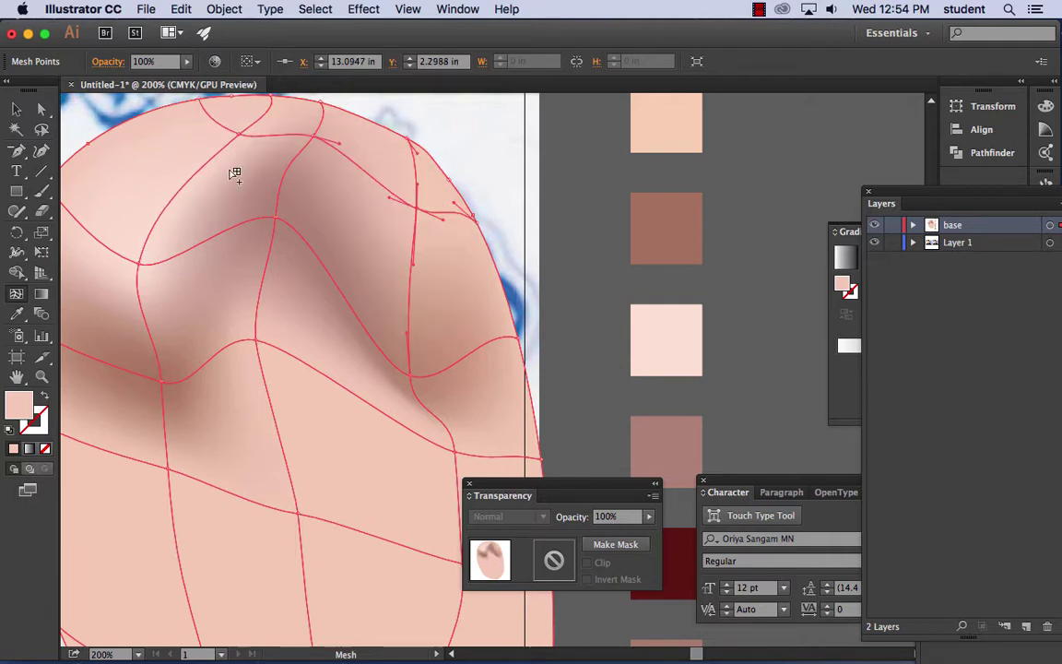
click(41, 109)
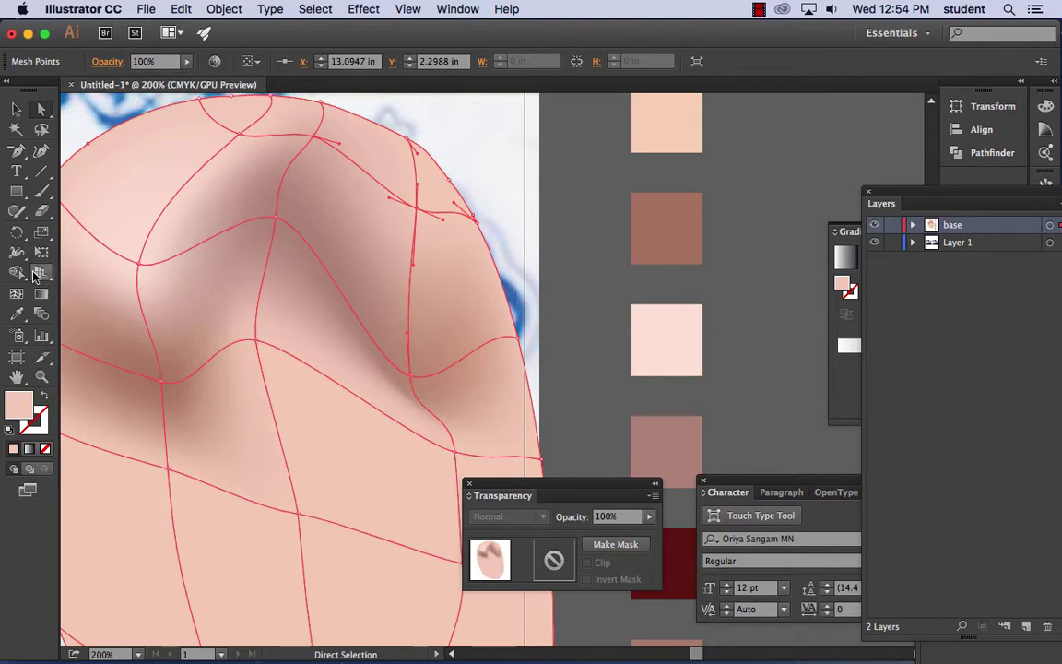
click(16, 314)
click(693, 429)
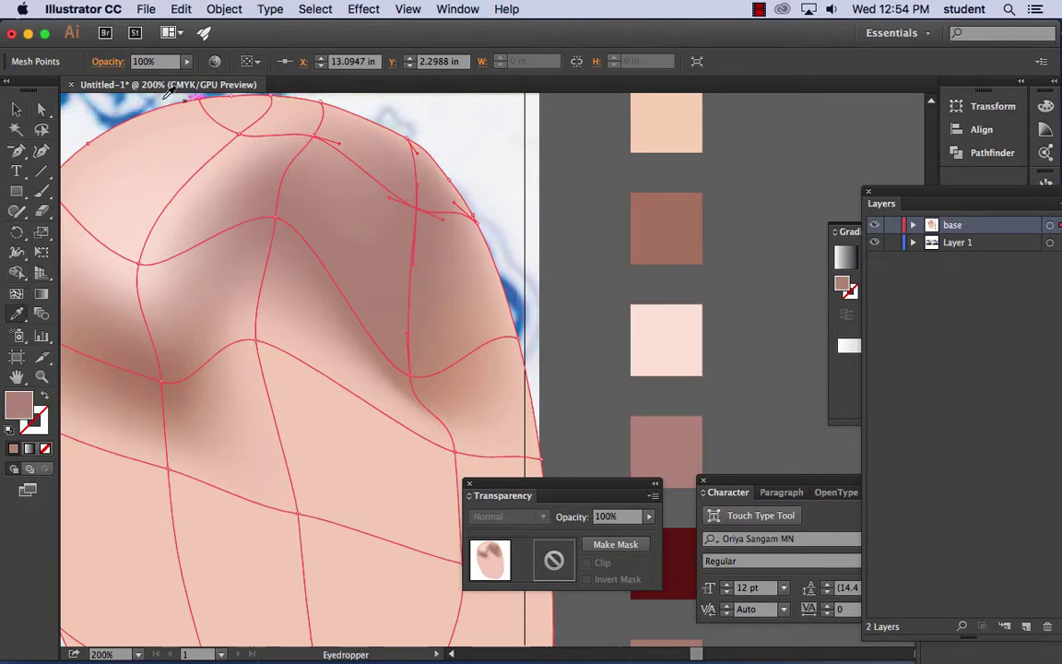
- Colour the top-edge and top-right edge mesh points with brown swatches
click(41, 109)
click(409, 140)
drag(409, 140, 409, 140)
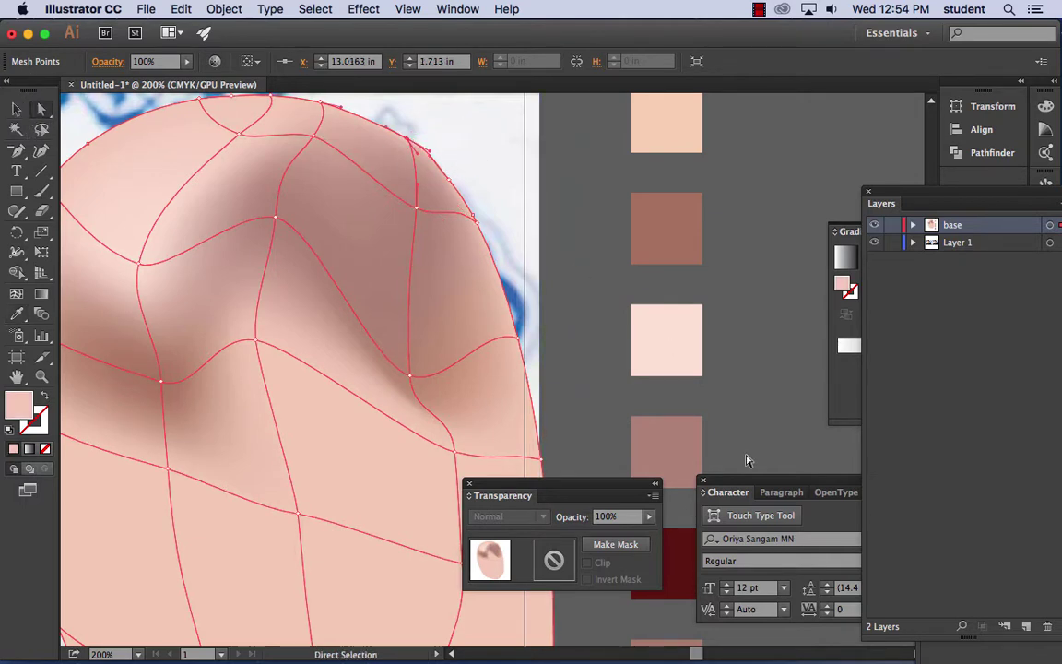
click(16, 314)
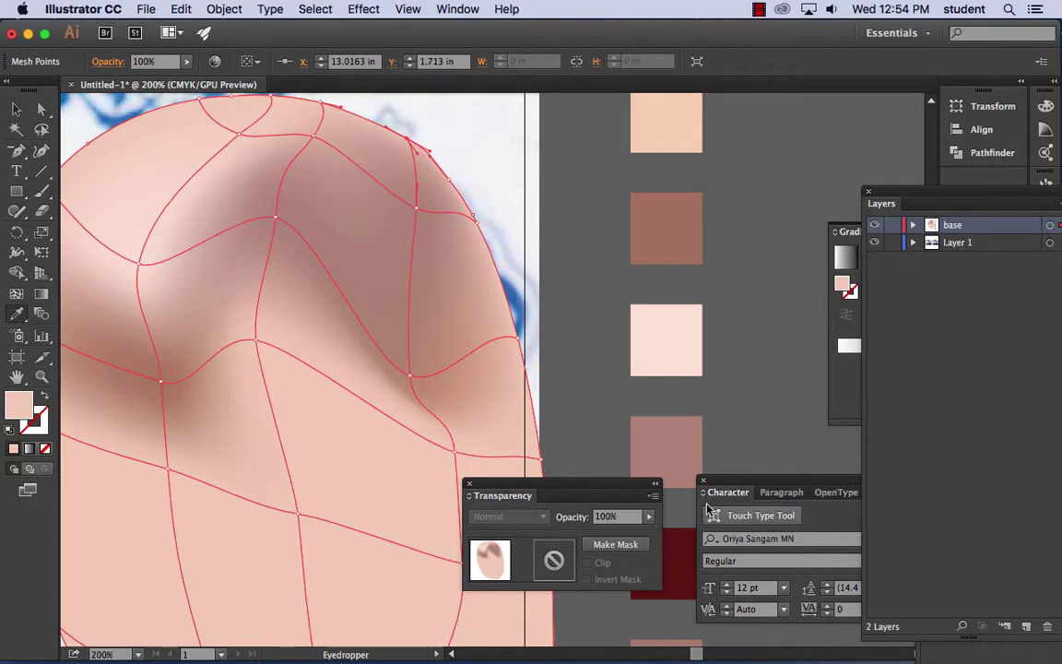
click(666, 228)
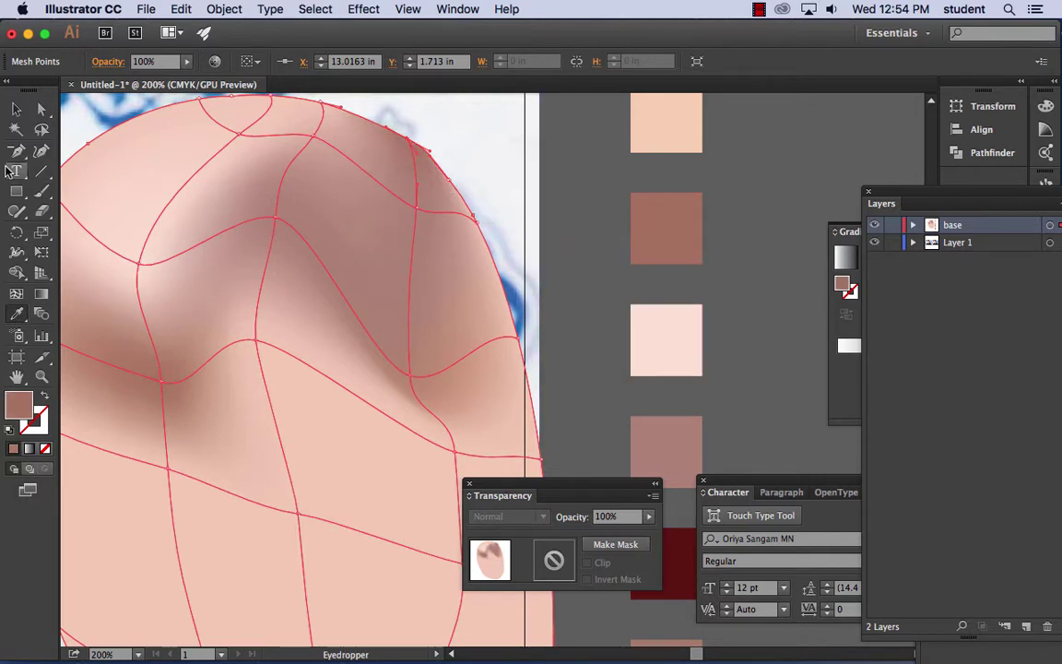
click(42, 109)
click(475, 219)
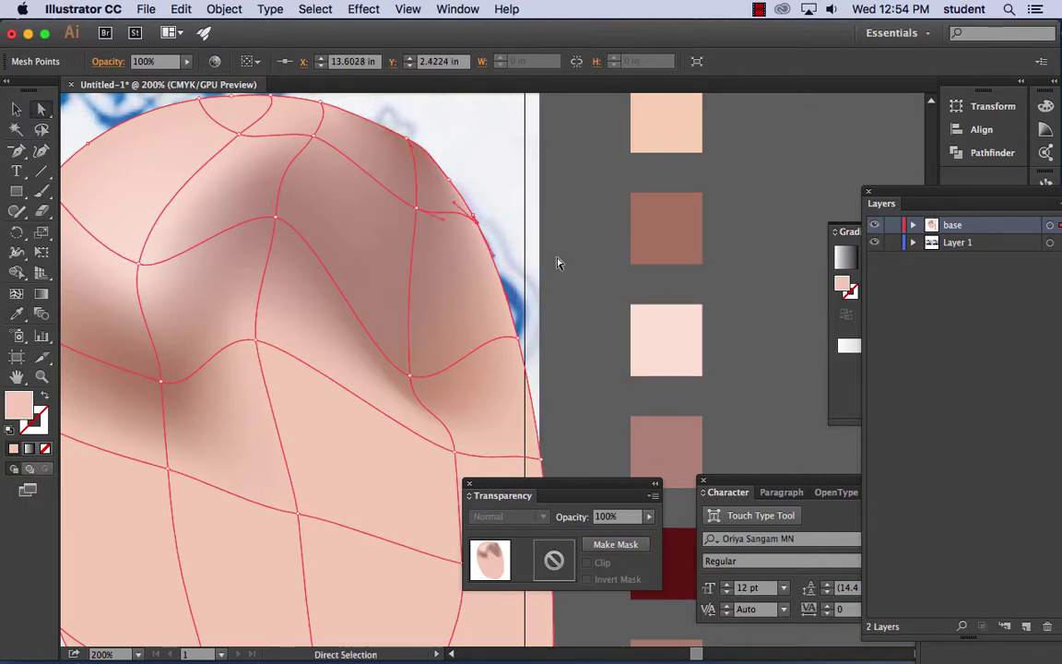
click(15, 313)
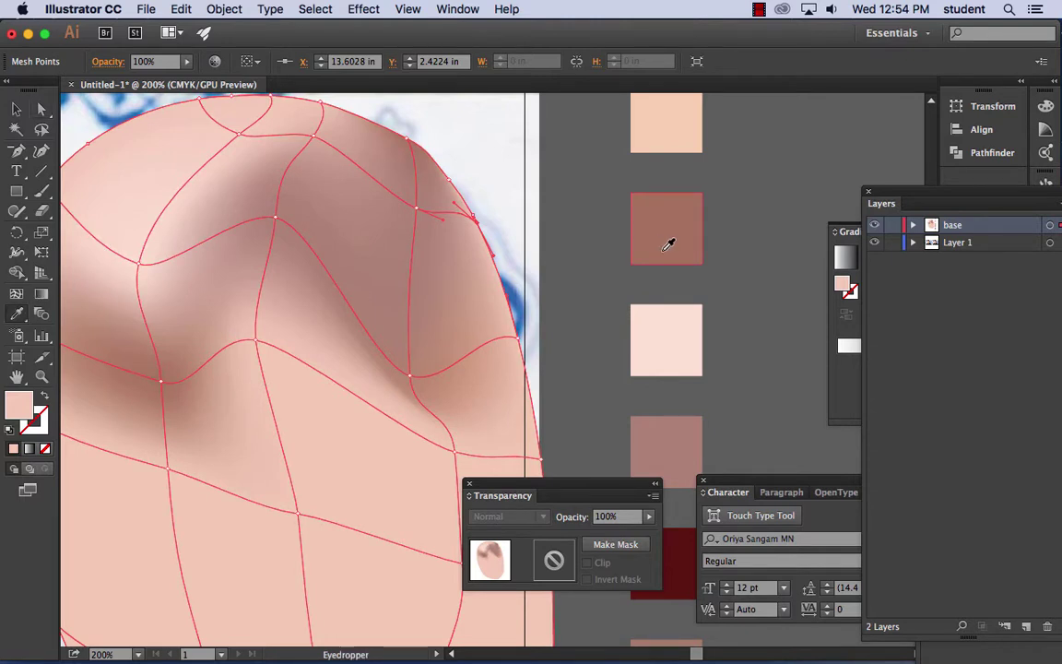
click(682, 241)
scroll(423, 348, down, 5)
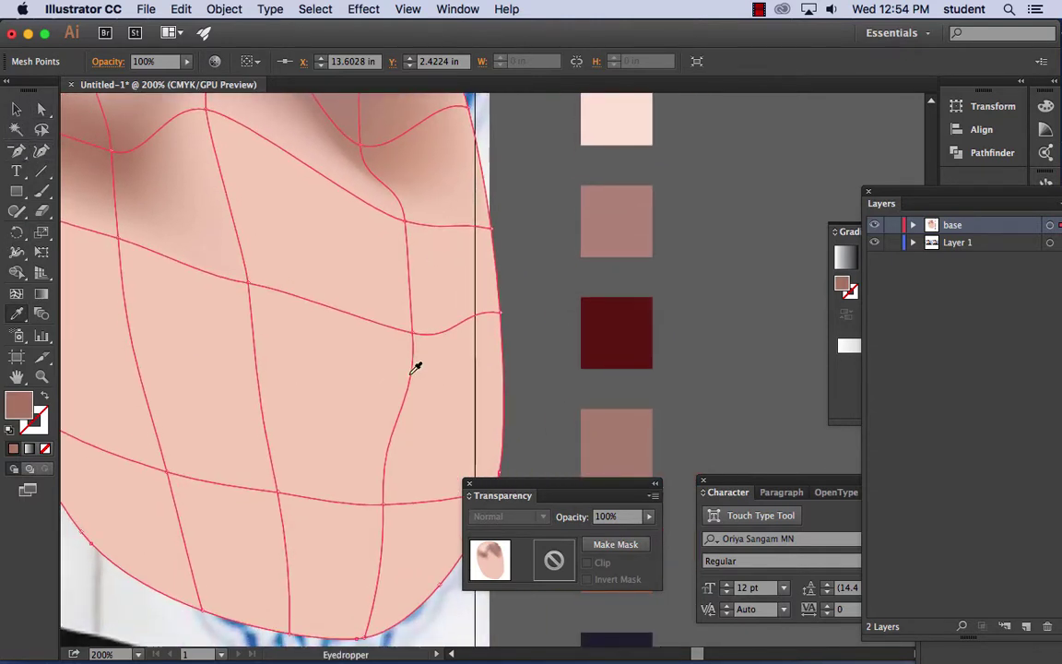
drag(307, 305, 388, 303)
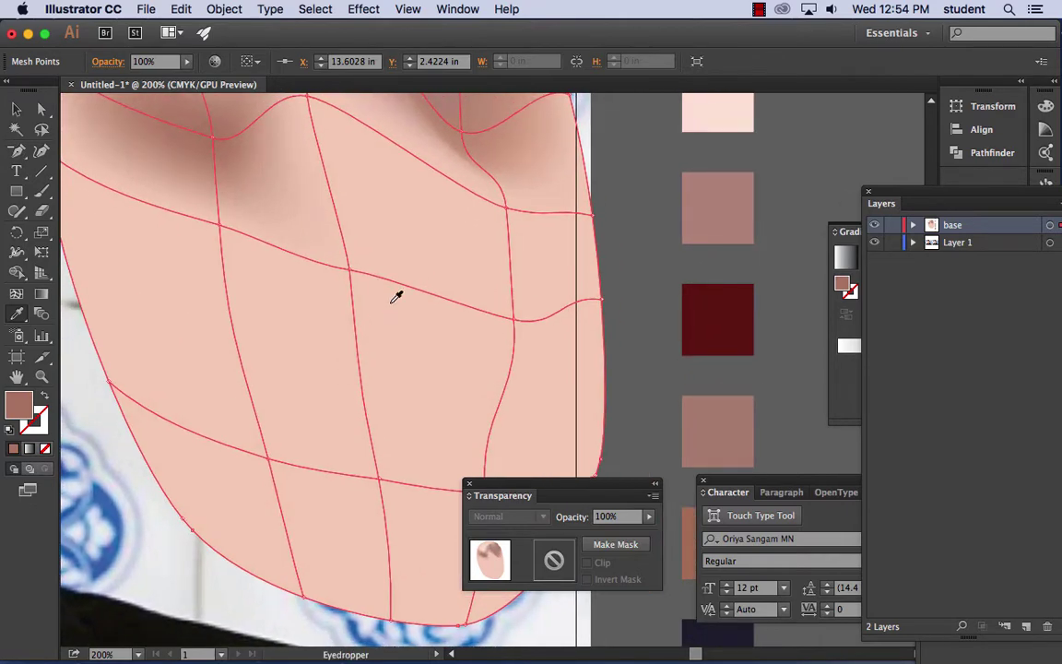
key(super+minus)
key(super+minus)
key(super+minus)
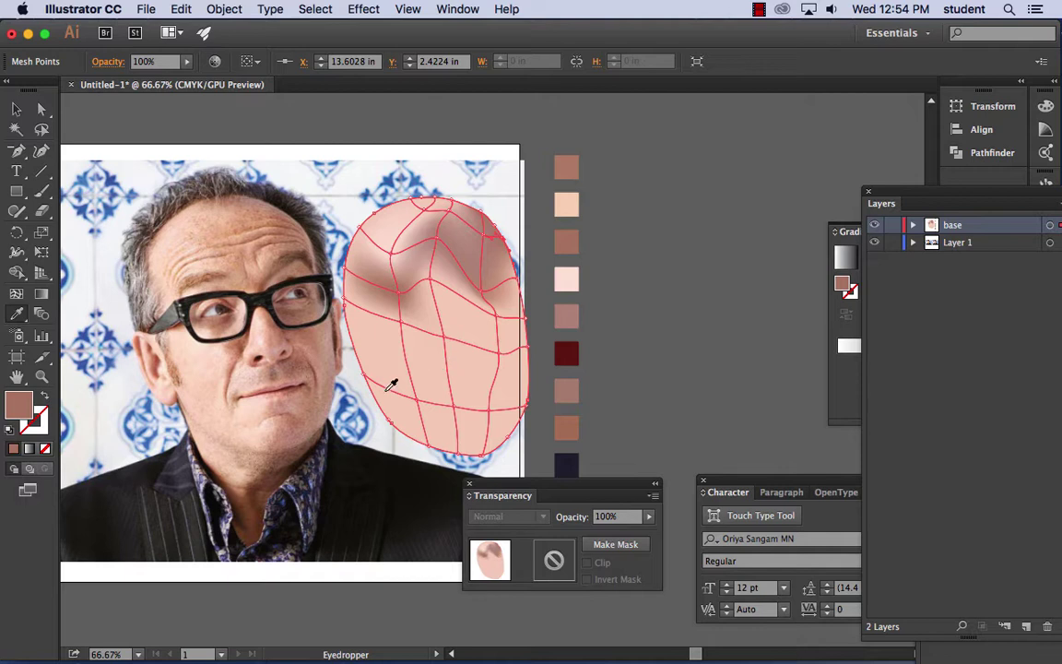
- Reposition several lower and middle face mesh points to reshape the shading
click(41, 109)
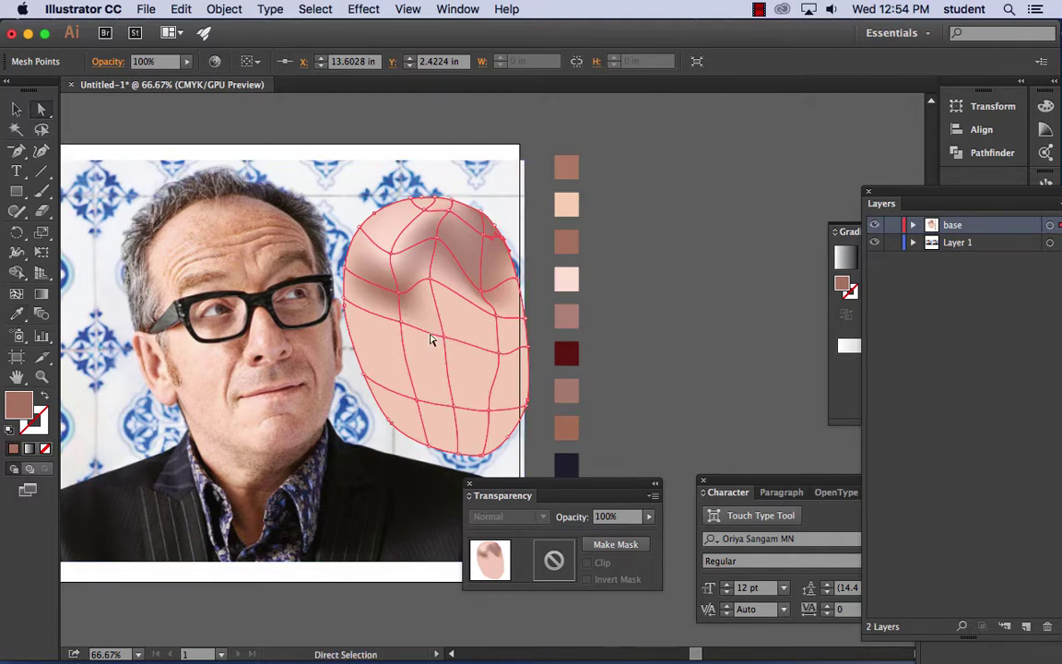
click(401, 325)
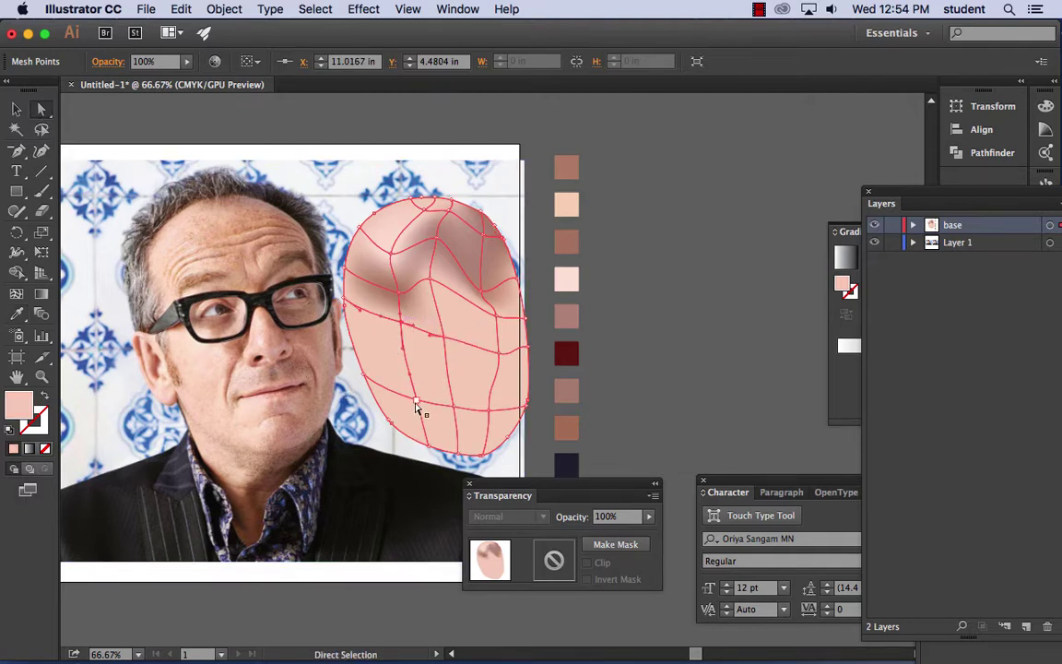
drag(417, 409, 398, 377)
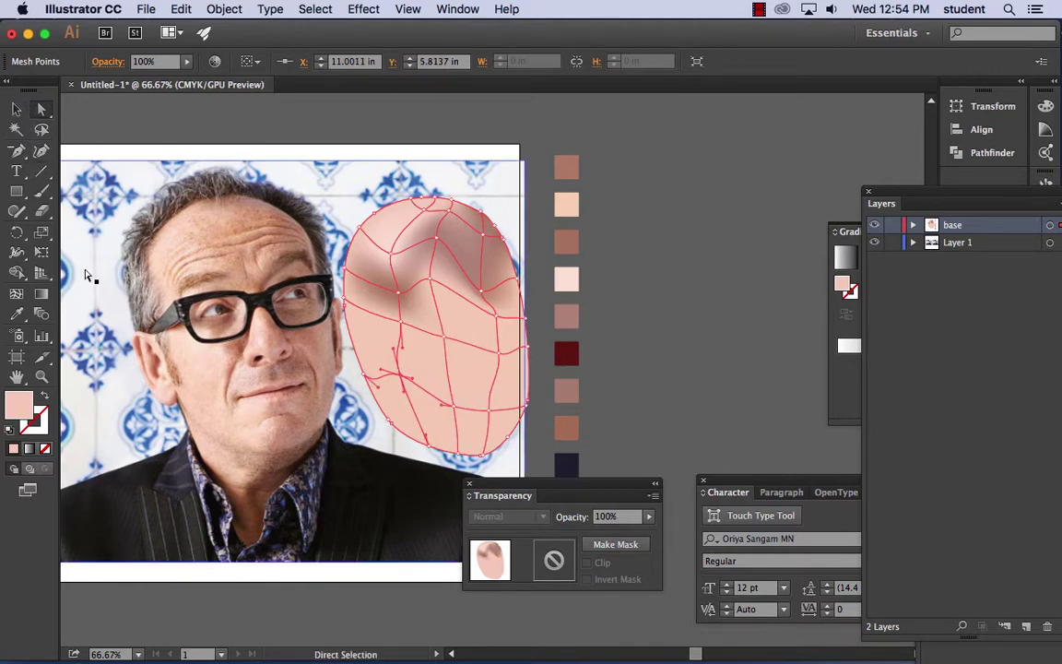
click(19, 316)
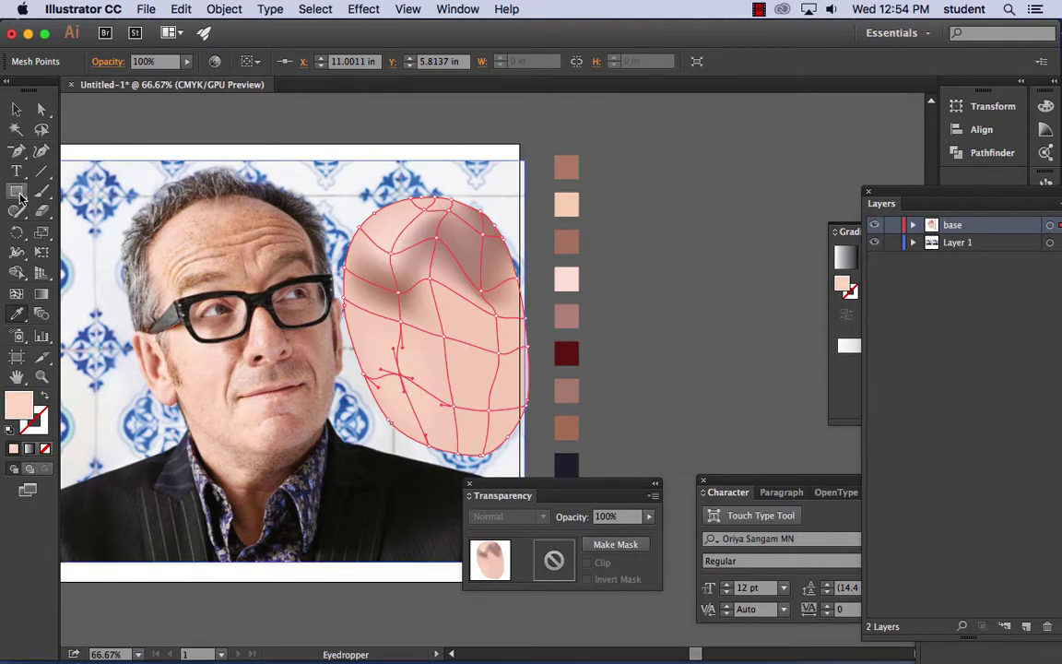
click(45, 109)
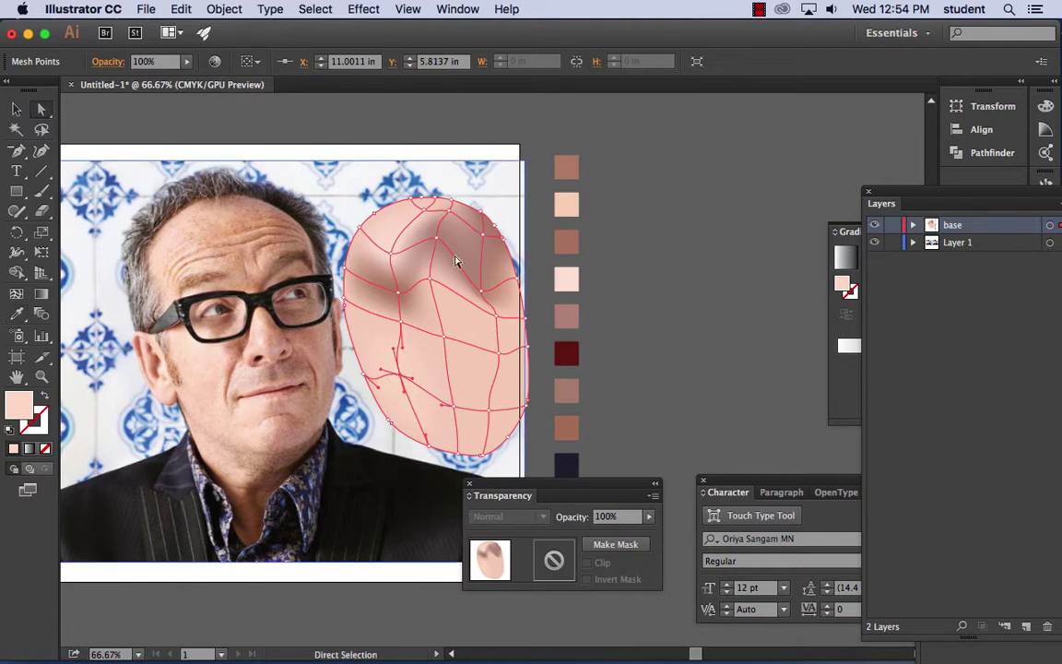
mouse_move(449, 344)
mouse_down()
mouse_move(457, 351)
mouse_move(455, 339)
mouse_up()
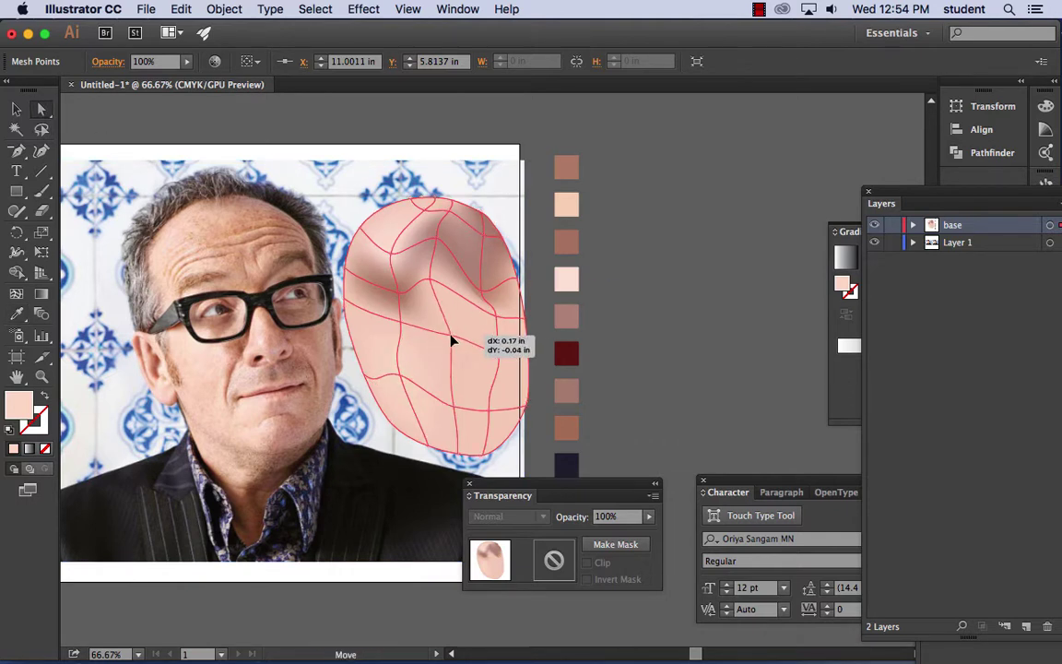
drag(457, 410, 466, 418)
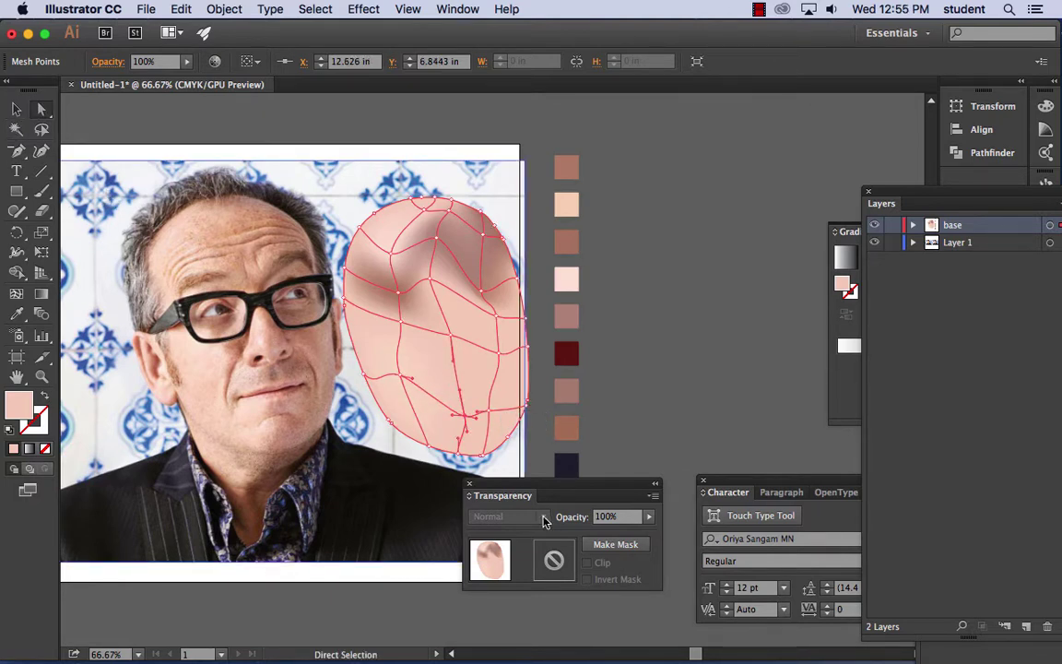
drag(499, 417, 491, 411)
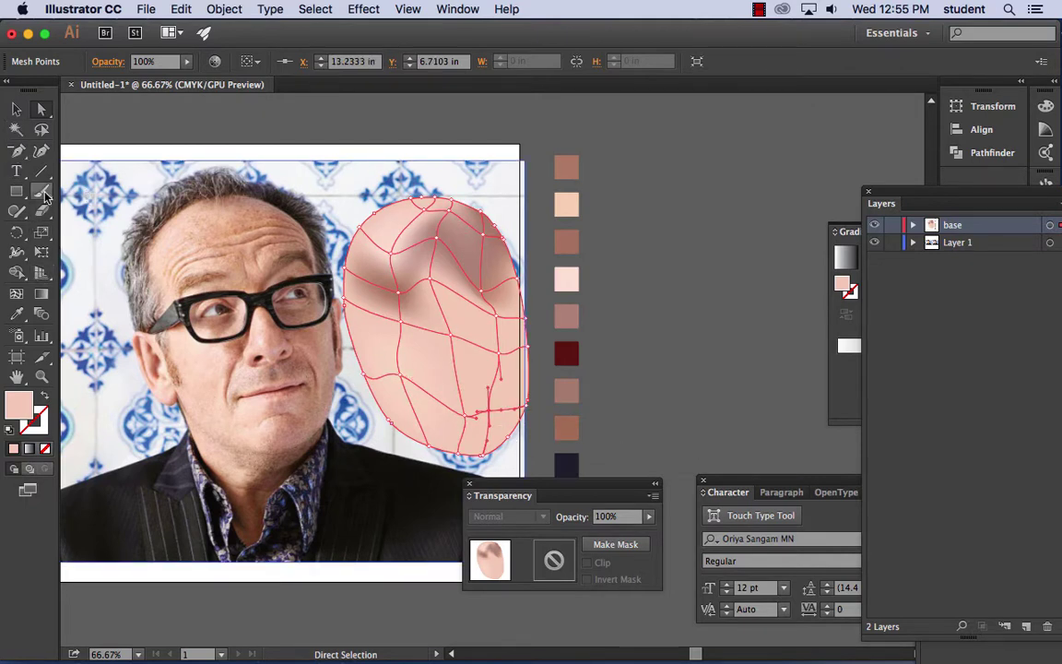
- Shade three right-side mesh points with mauve and rose swatches
click(17, 313)
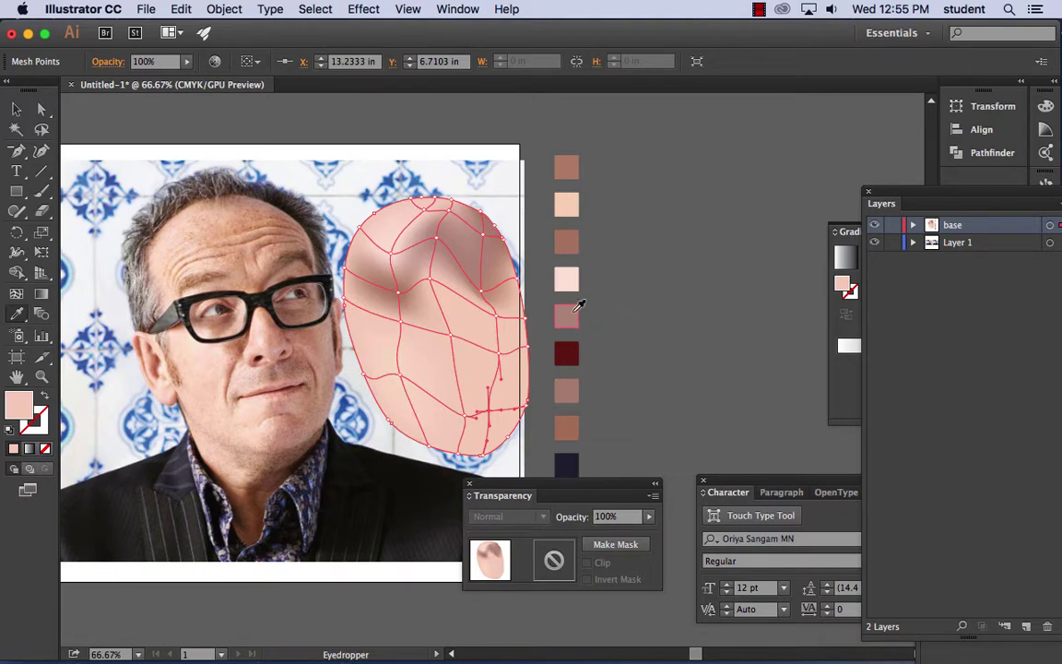
click(567, 316)
click(40, 109)
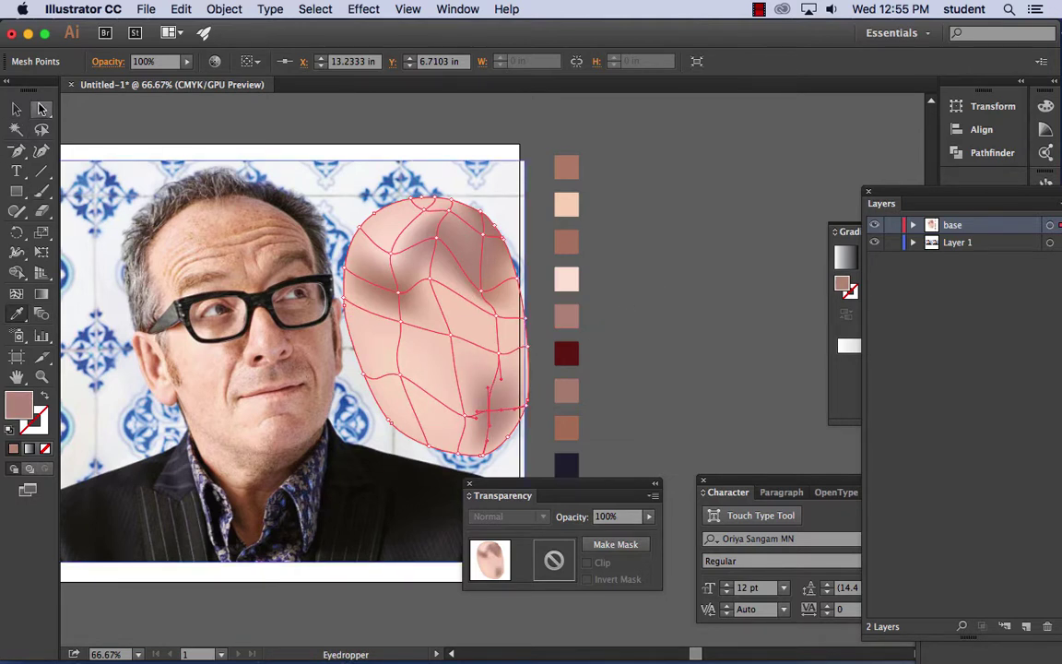
click(499, 349)
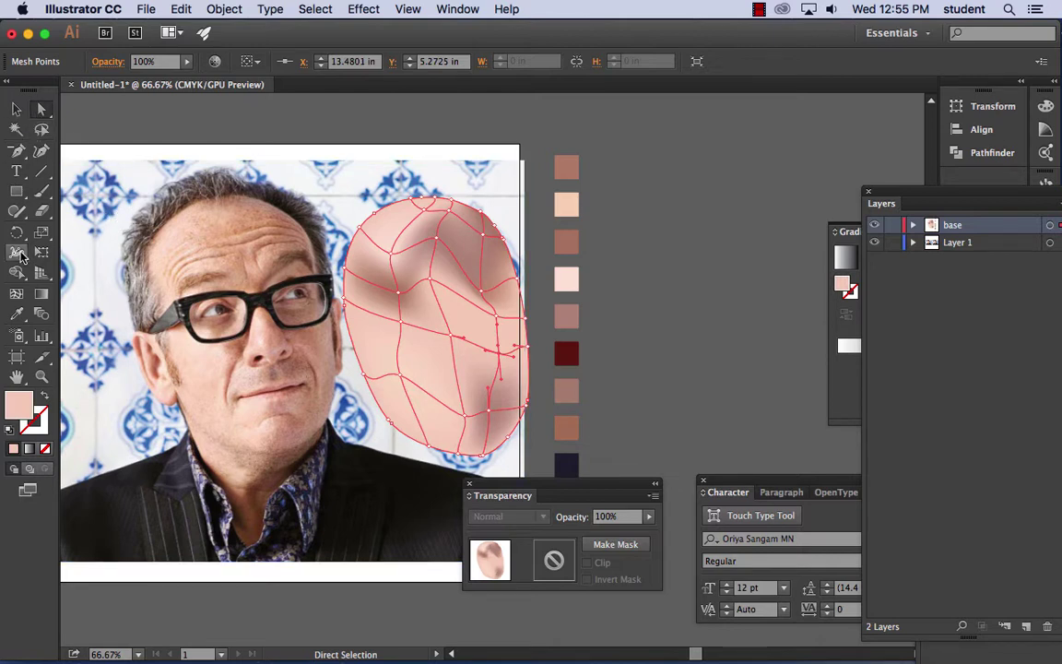
click(17, 314)
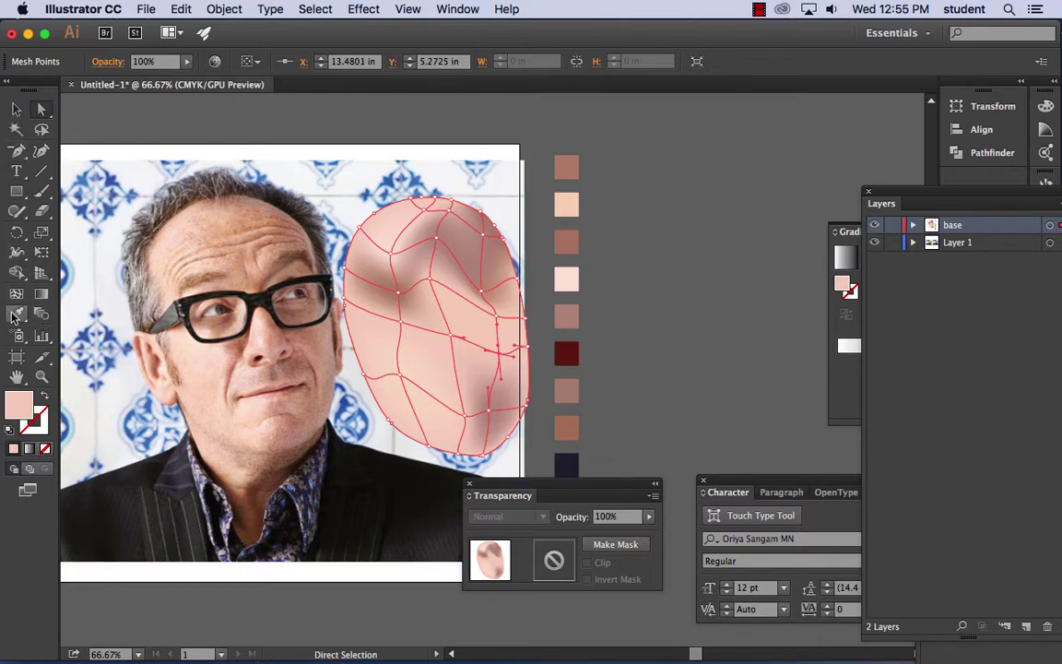
click(570, 314)
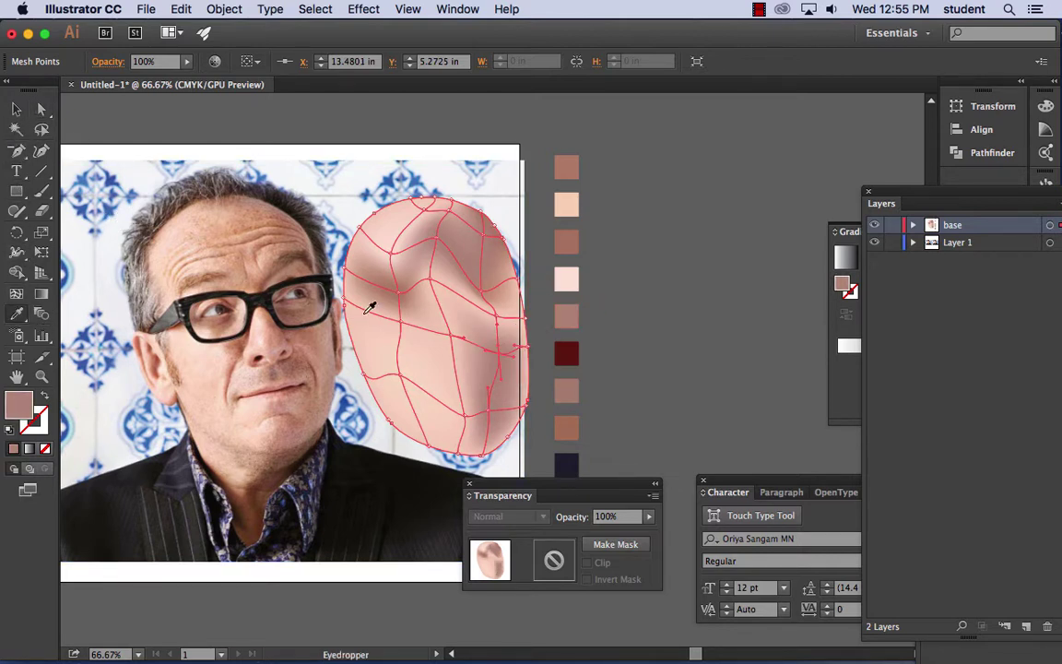
key(a)
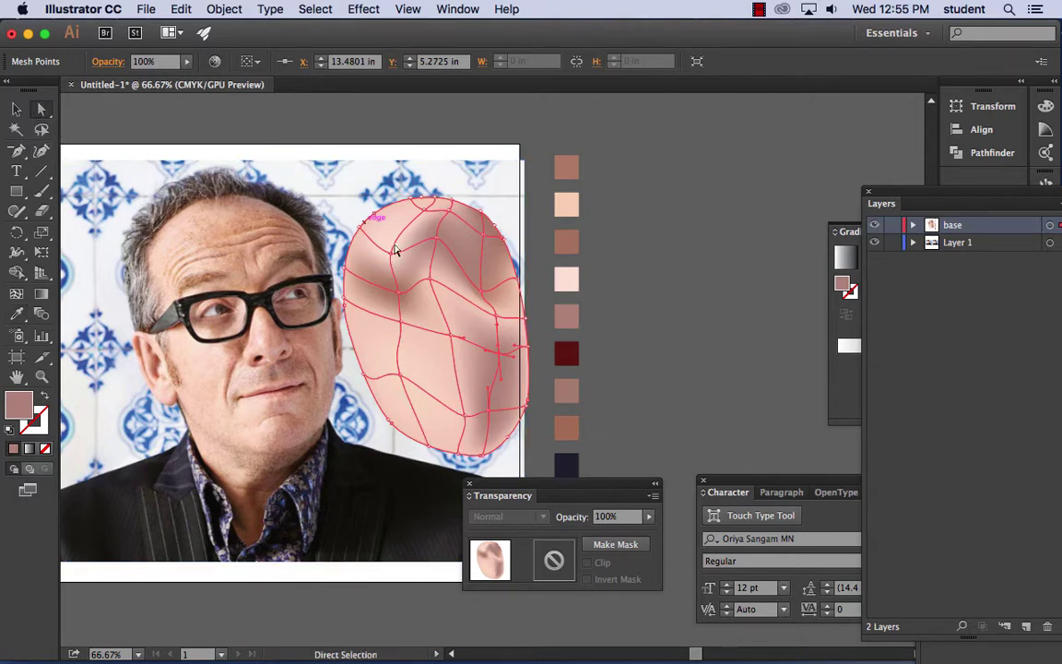
click(502, 320)
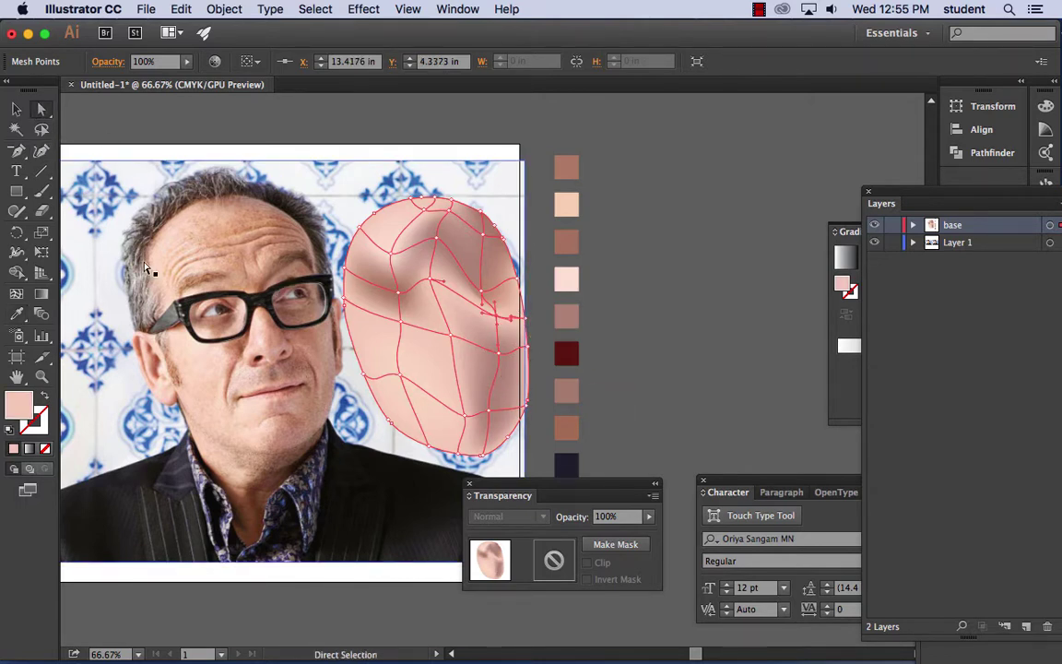
click(16, 312)
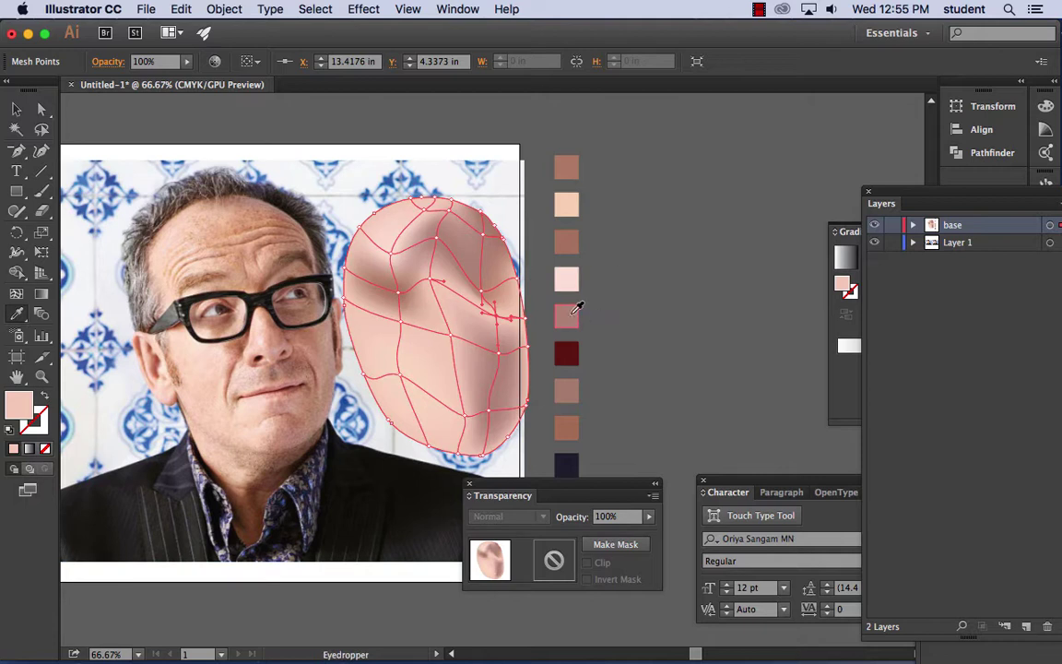
click(571, 315)
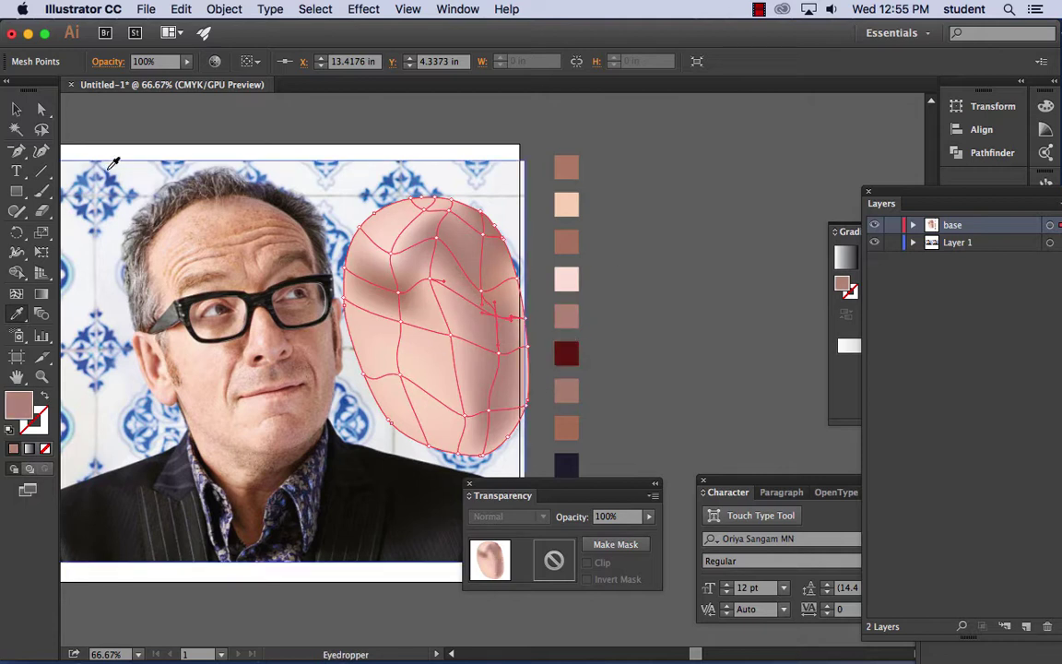
- Adjust a right-edge mesh point and colour two right-edge points a darker brown
click(41, 109)
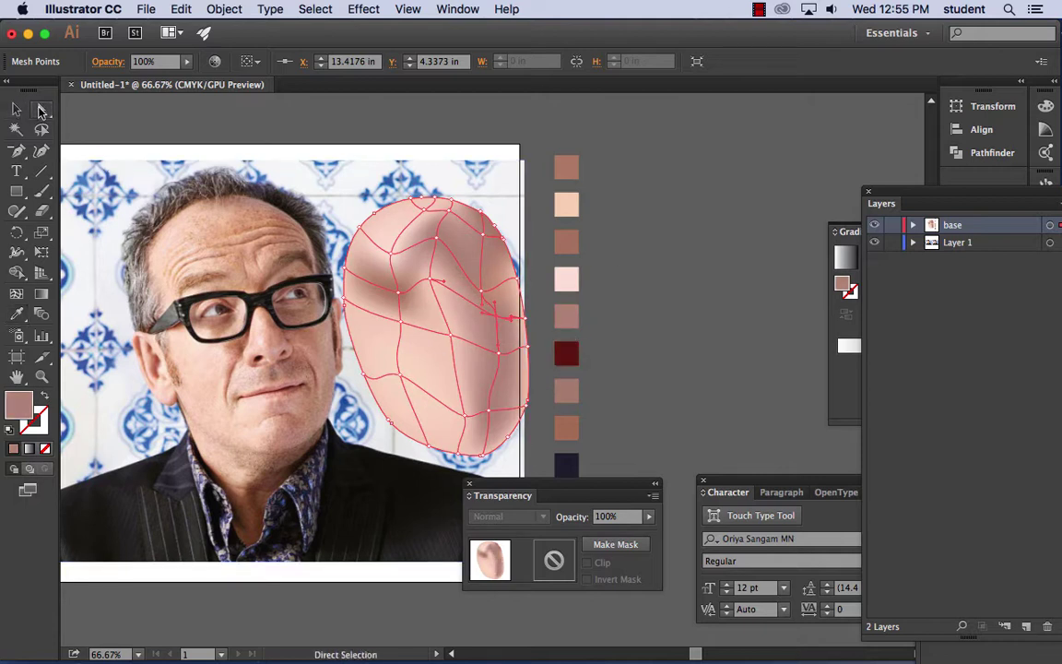
click(522, 278)
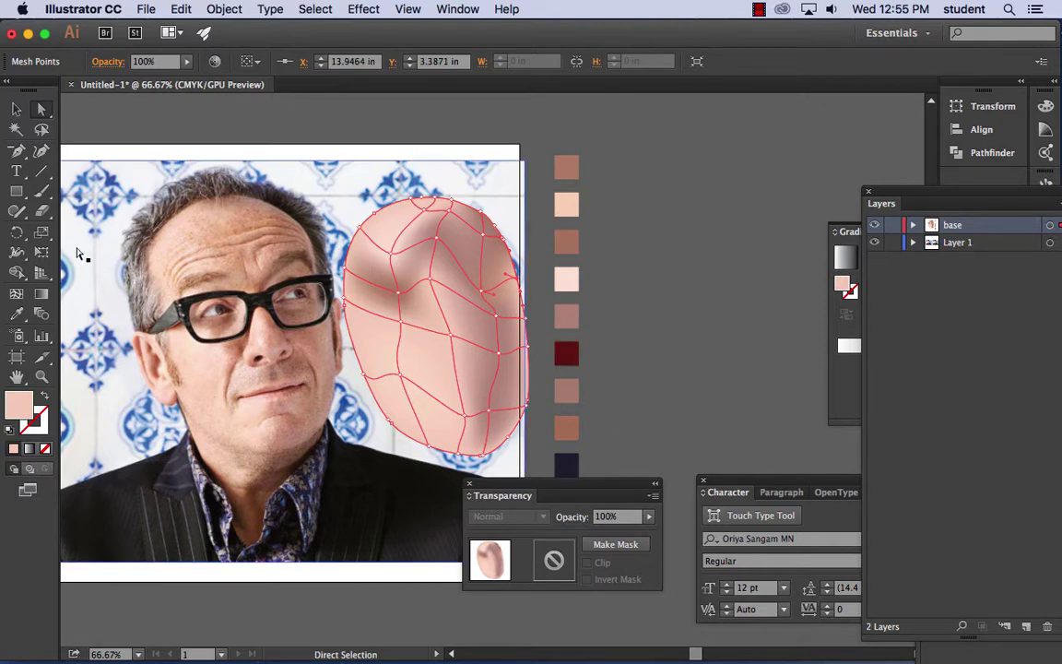
click(16, 313)
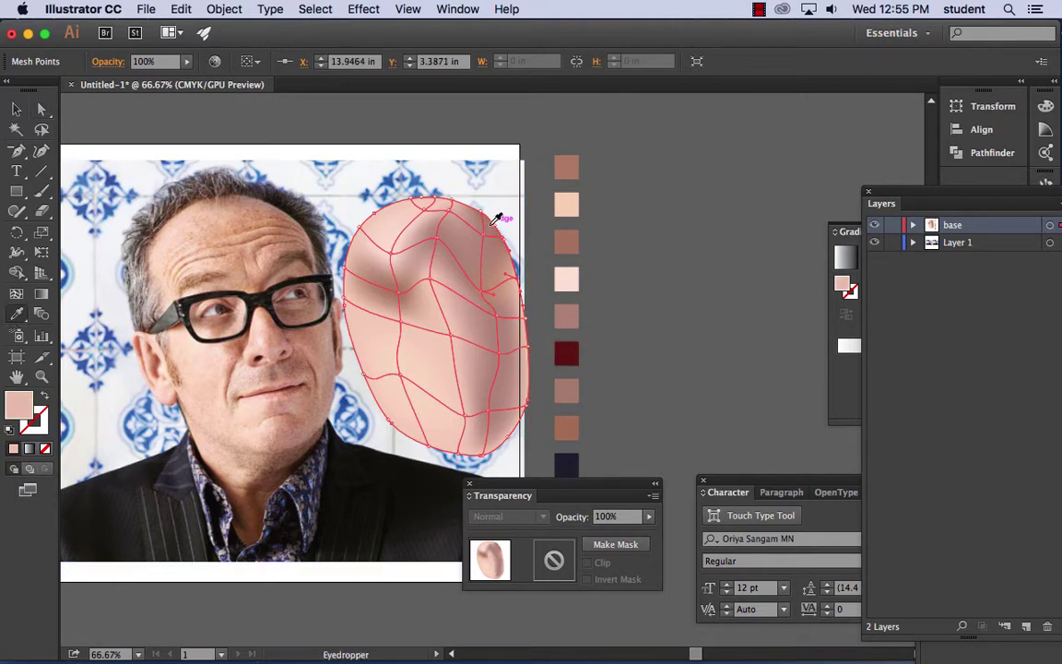
click(20, 110)
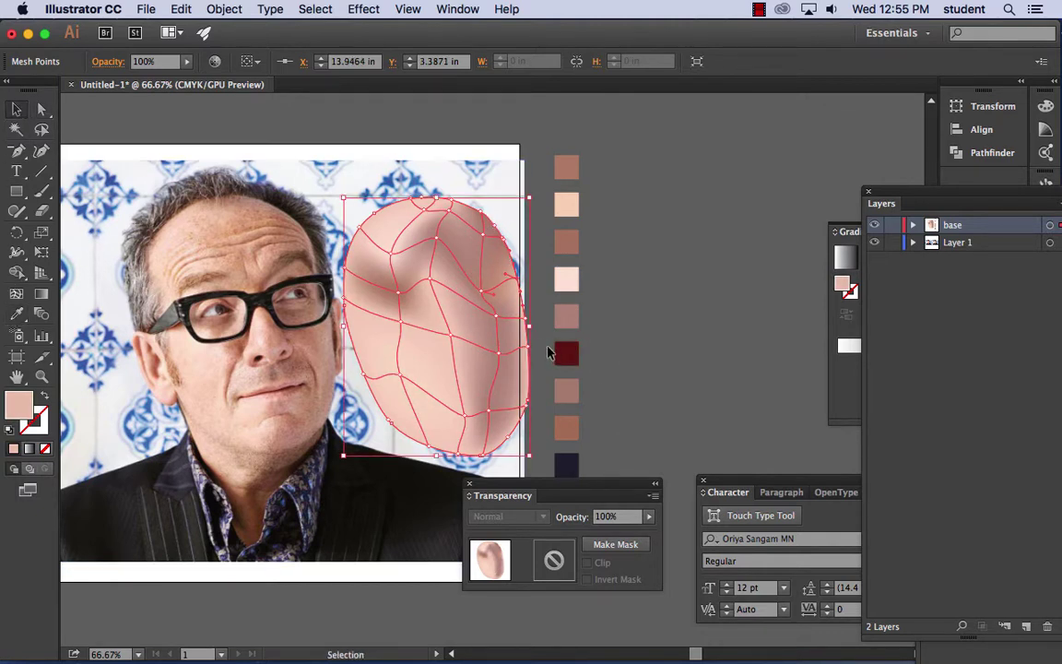
key(a)
drag(532, 323, 509, 318)
click(17, 314)
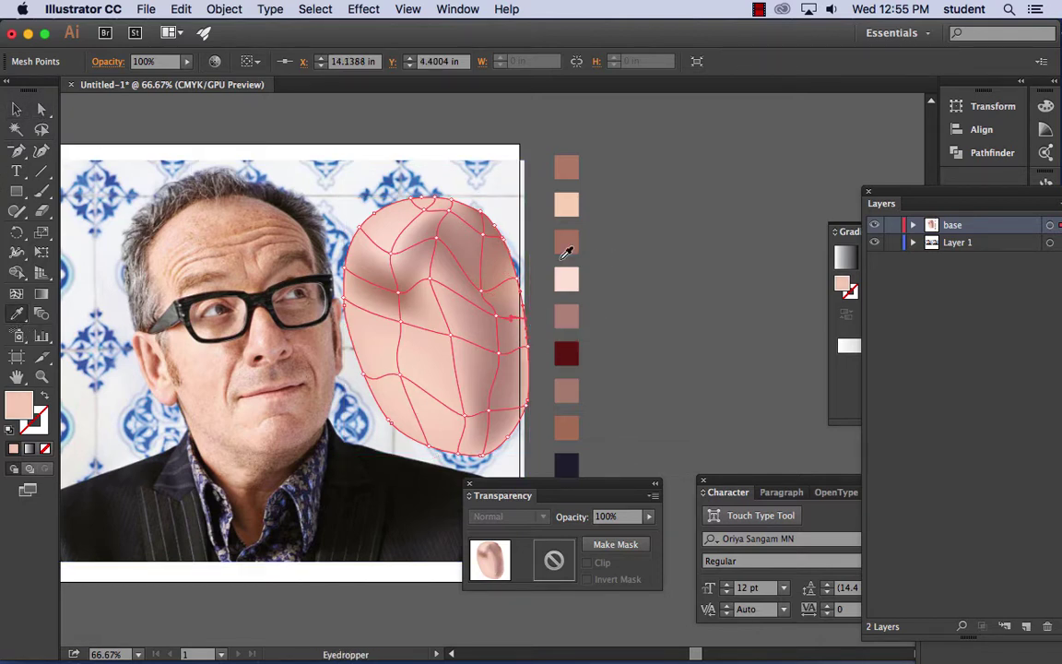
click(508, 241)
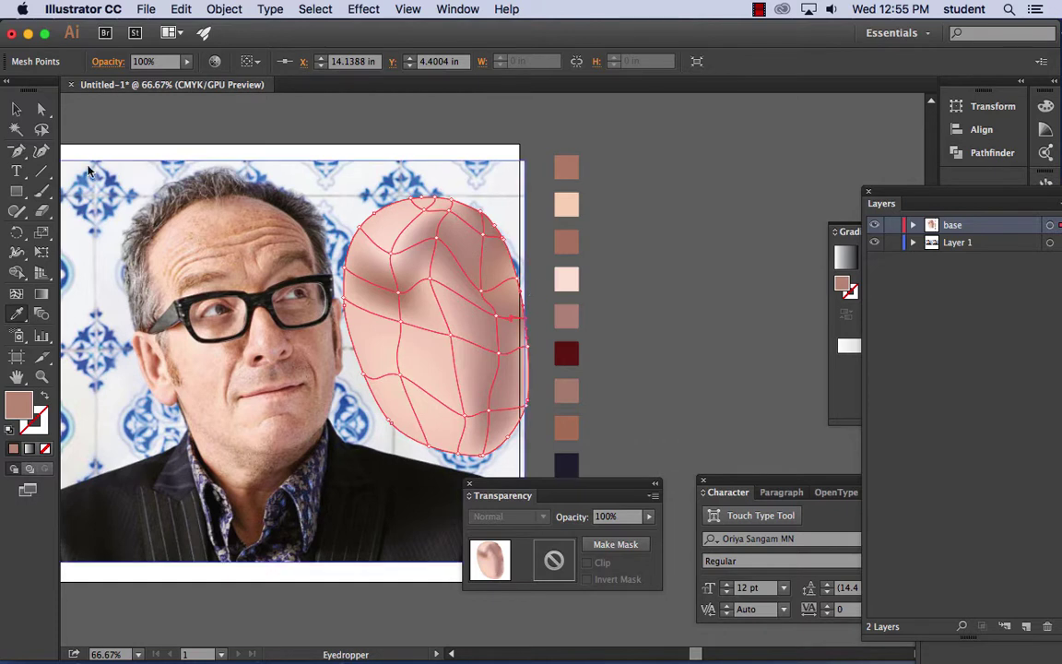
click(41, 109)
click(530, 346)
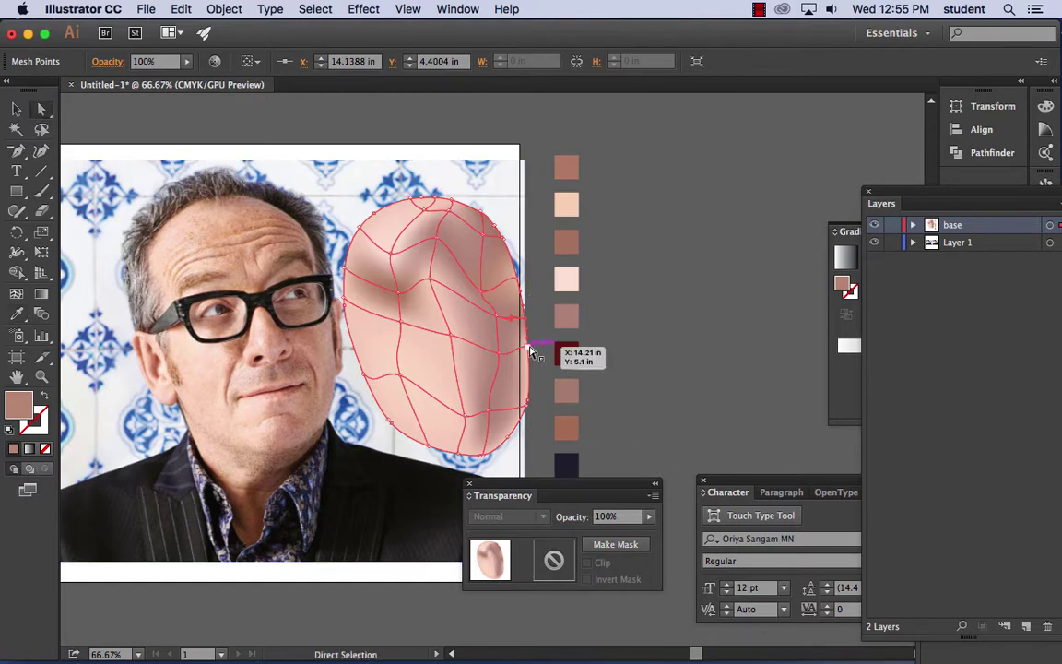
click(17, 314)
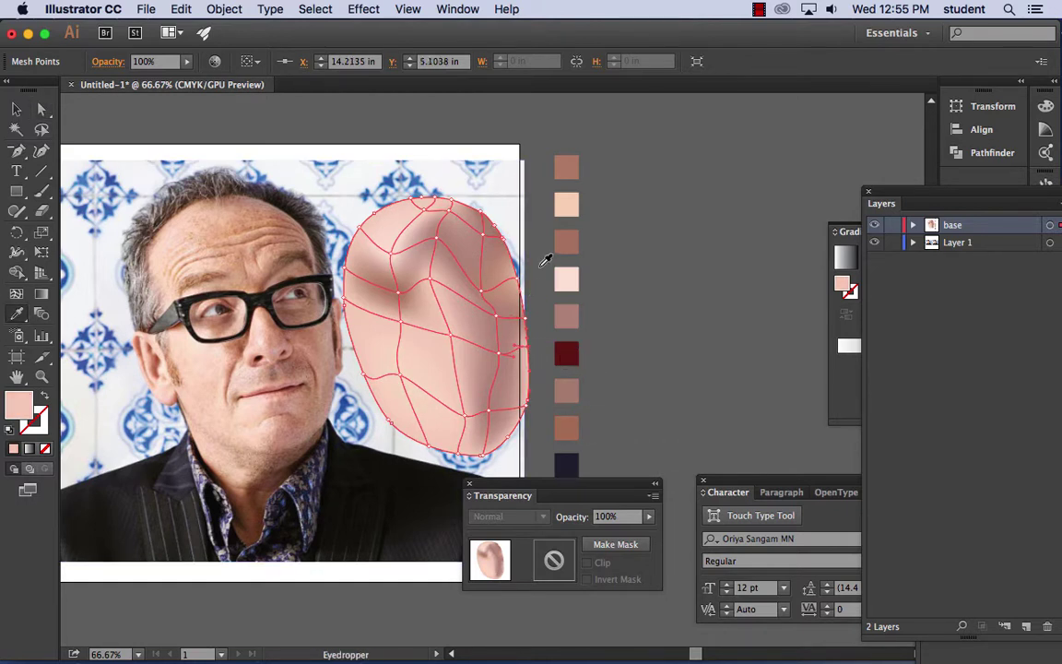
click(503, 244)
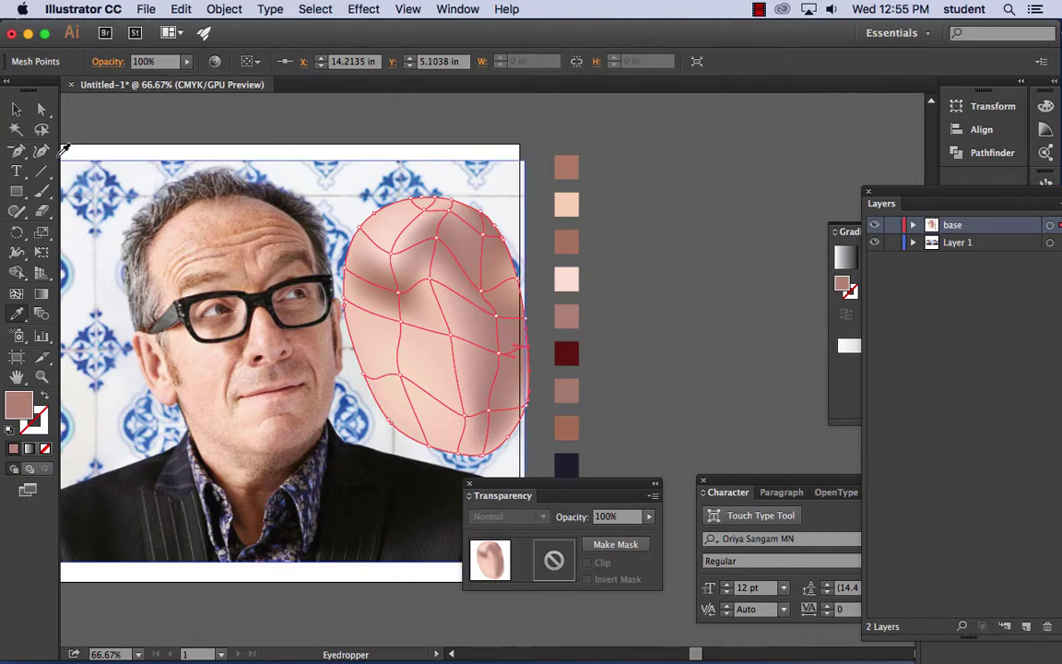
- Give the lower-right edge mesh point dusty pink and deselect to preview the shading
click(40, 109)
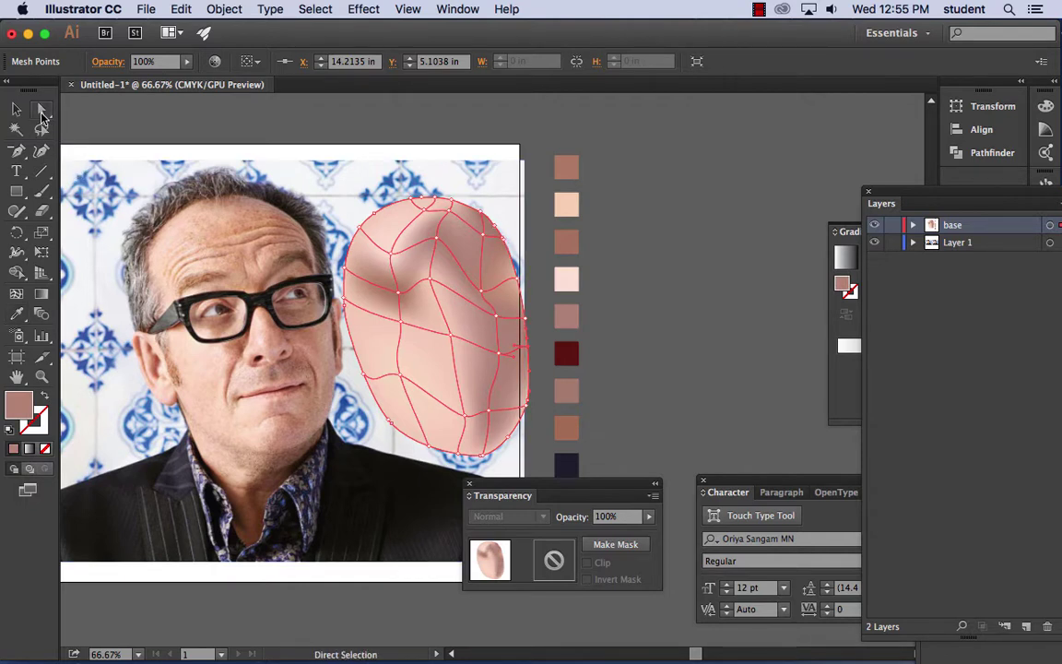
click(529, 406)
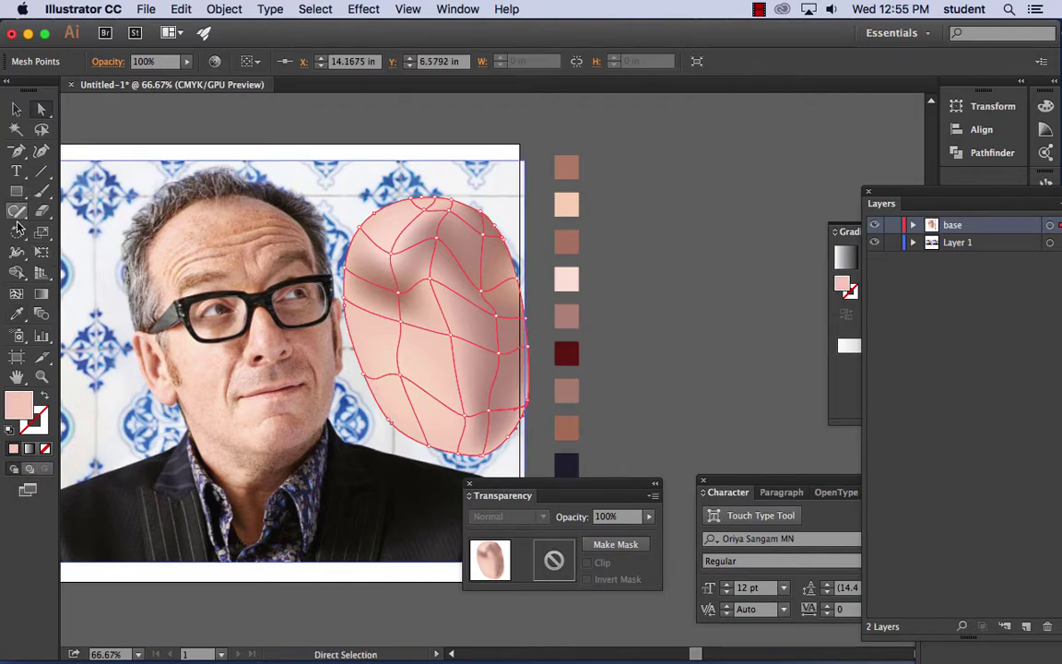
click(16, 313)
click(566, 317)
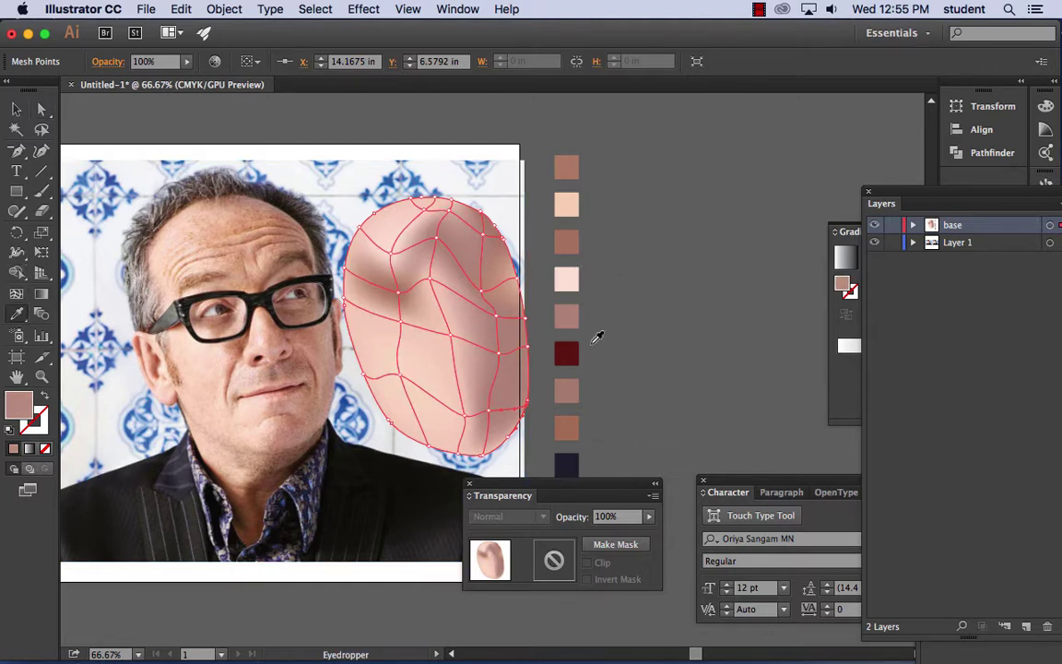
click(17, 108)
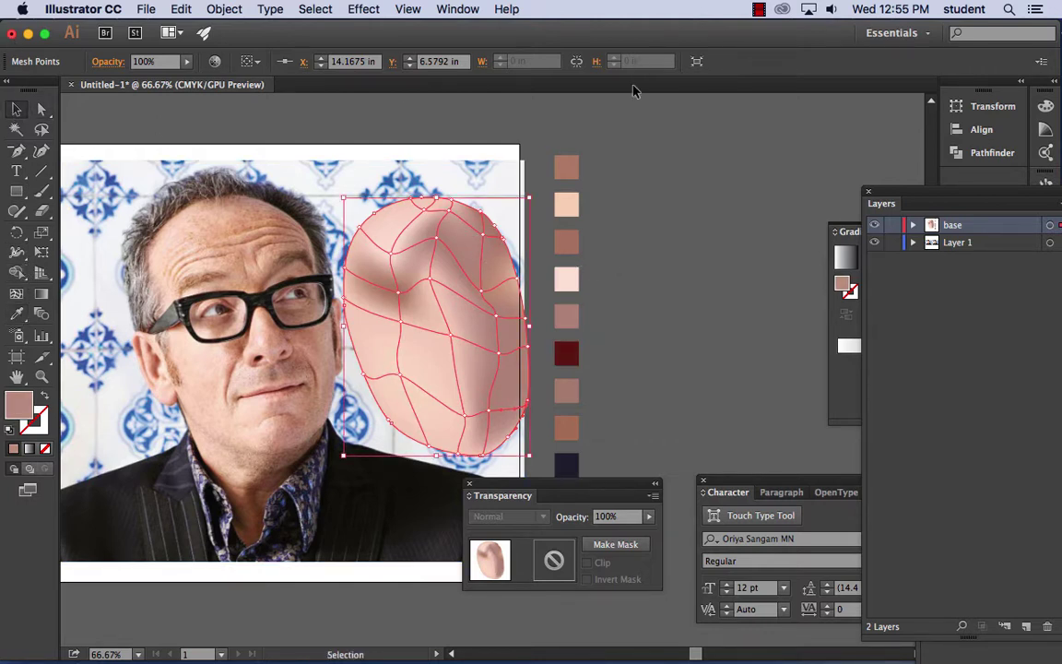
click(673, 162)
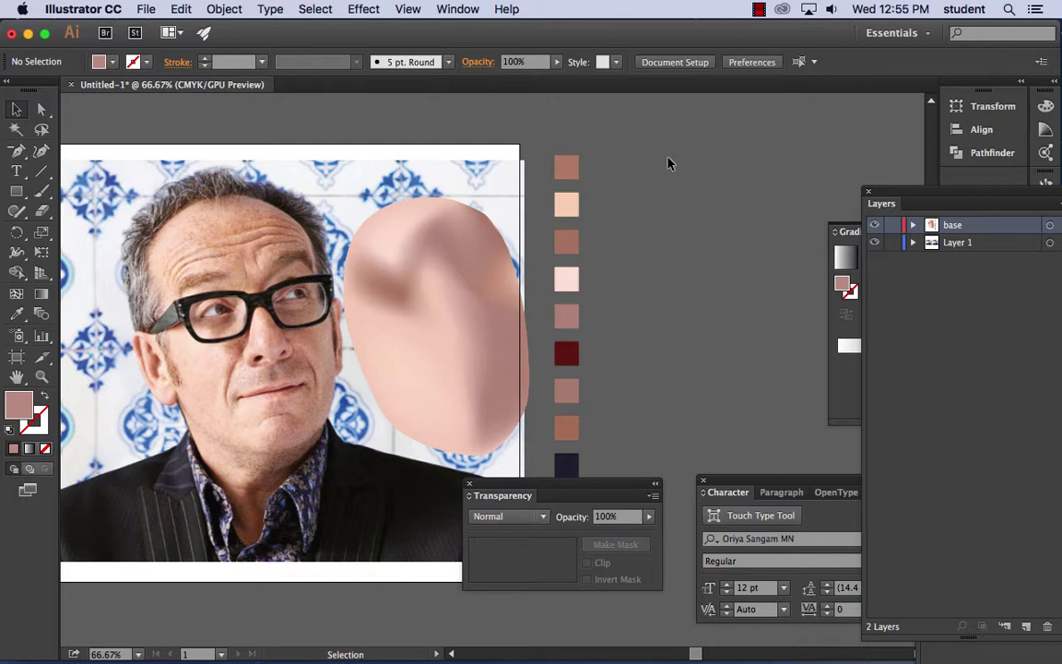
- Move the face mesh onto the man's face, dropping opacity to about 78% to check alignment, then restore 100%
drag(464, 309, 264, 315)
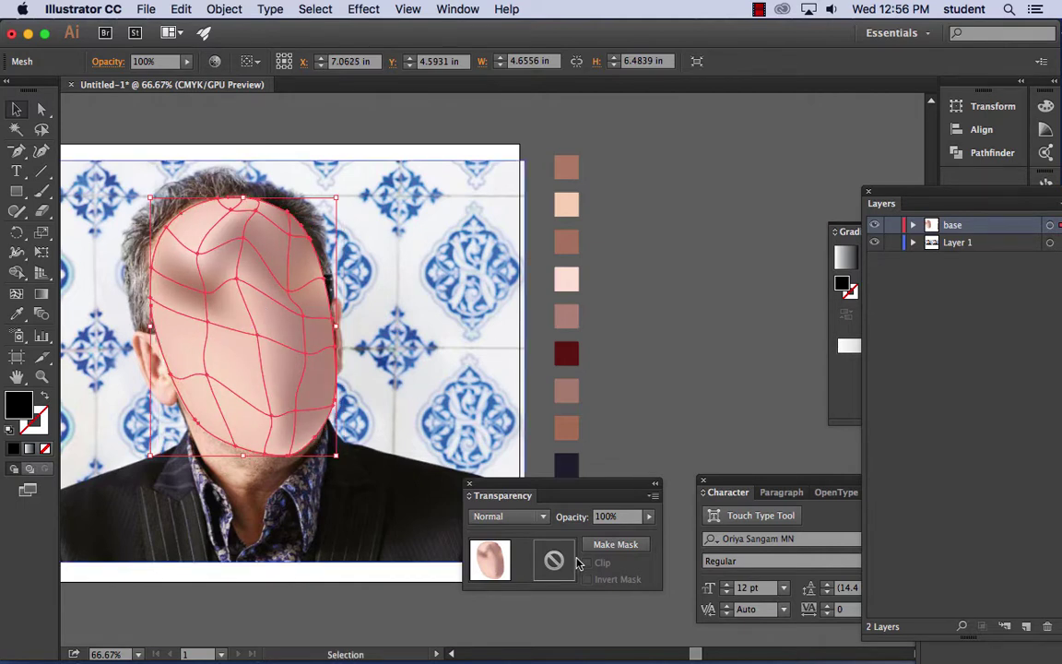
click(649, 519)
mouse_move(648, 533)
mouse_down()
mouse_move(602, 536)
mouse_move(641, 535)
mouse_up()
click(649, 519)
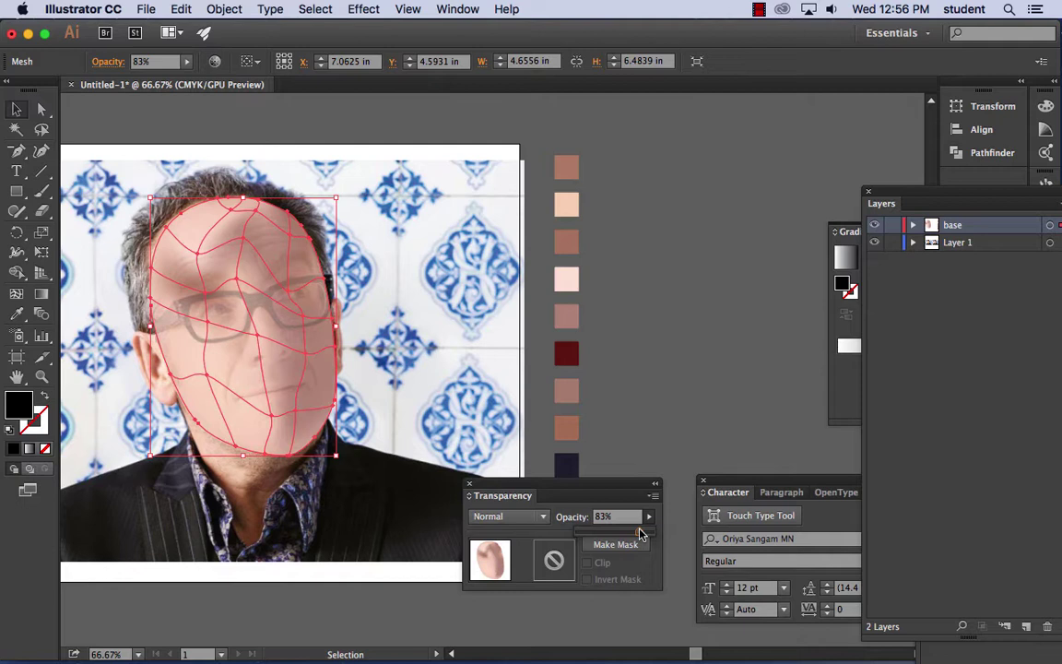
mouse_move(641, 534)
mouse_down()
mouse_move(652, 534)
mouse_move(642, 532)
mouse_up()
drag(640, 534, 659, 531)
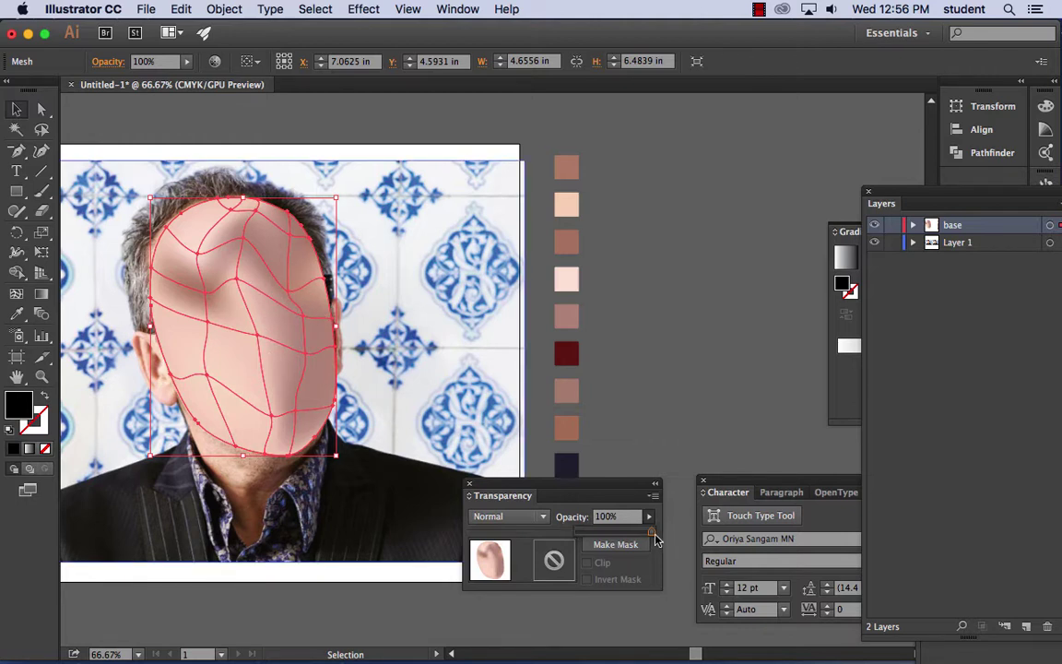
drag(651, 533, 628, 532)
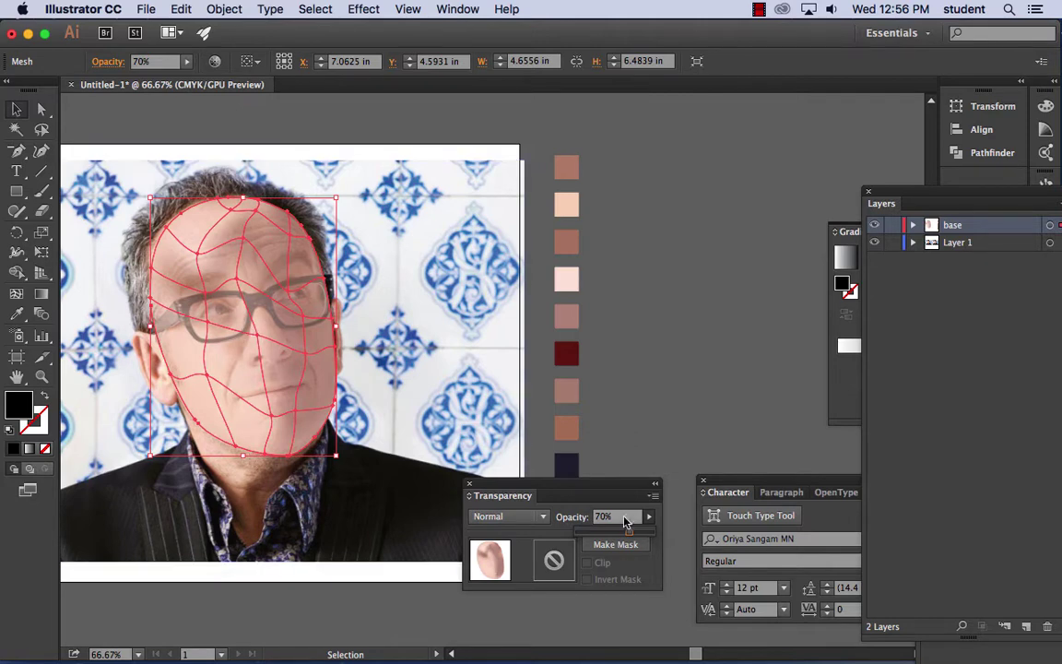
drag(628, 532, 652, 533)
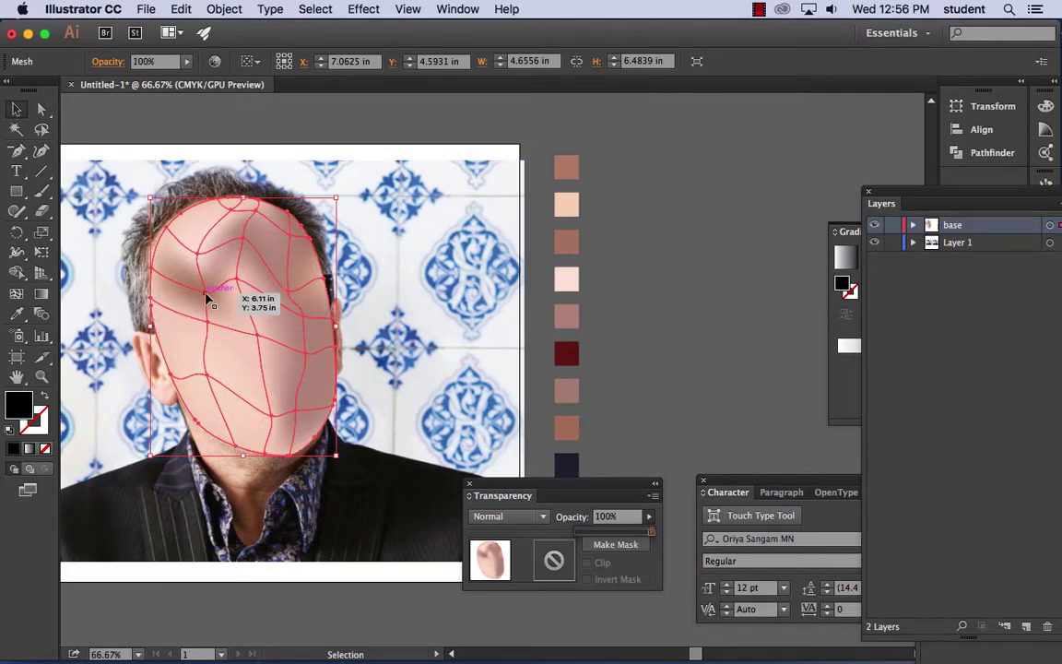
- Undo the accidental nudges of the face mesh and its mesh point with Edit > Undo Move
drag(208, 297, 212, 299)
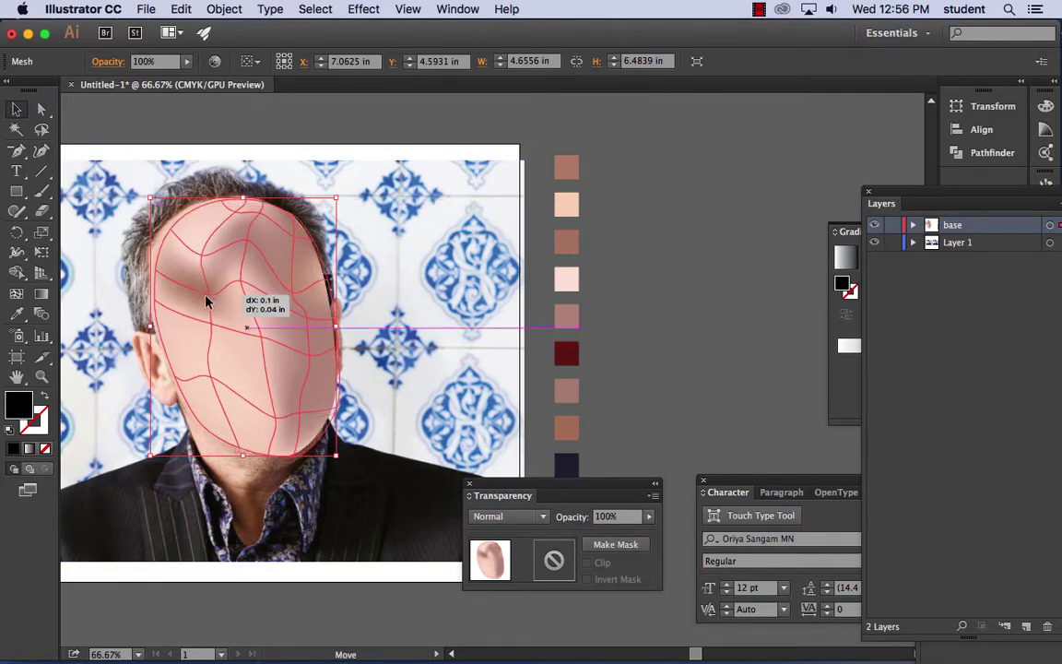
click(177, 10)
click(175, 29)
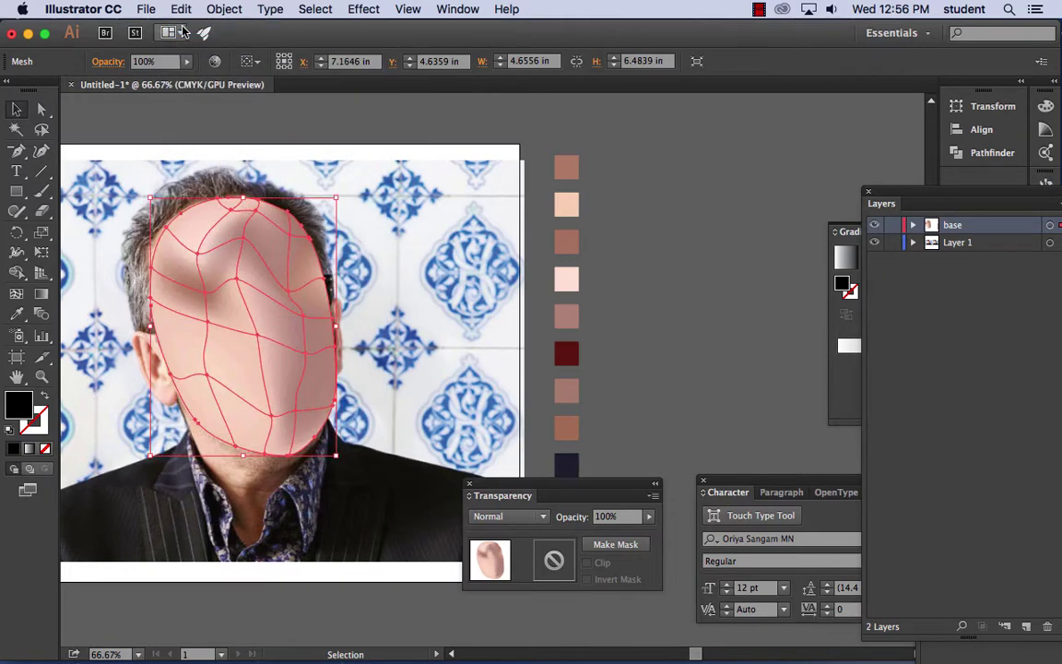
click(40, 109)
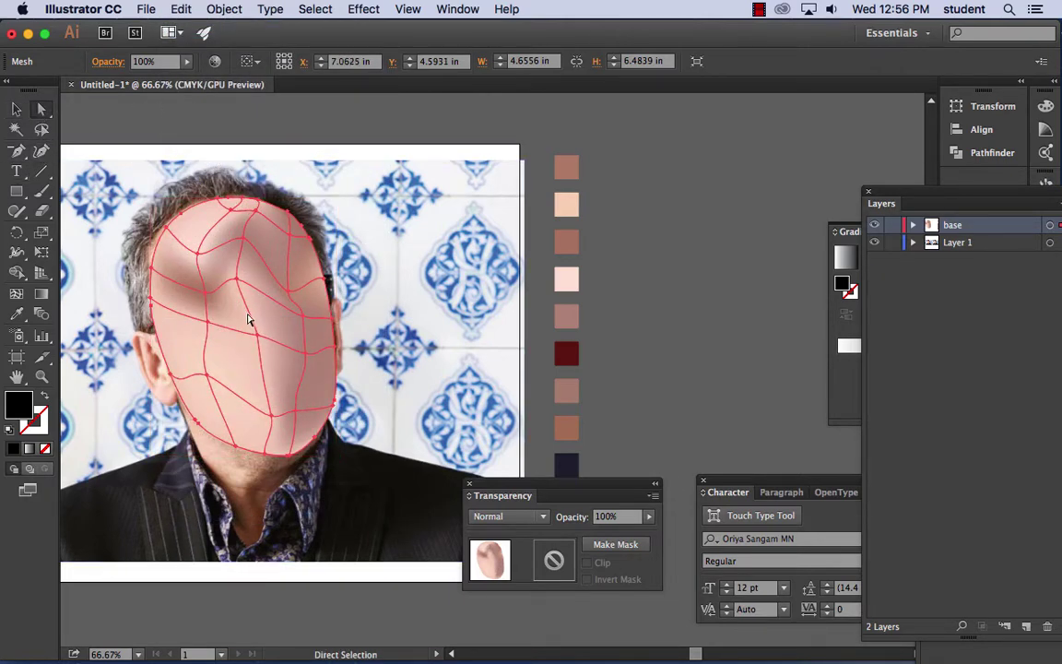
drag(207, 297, 226, 303)
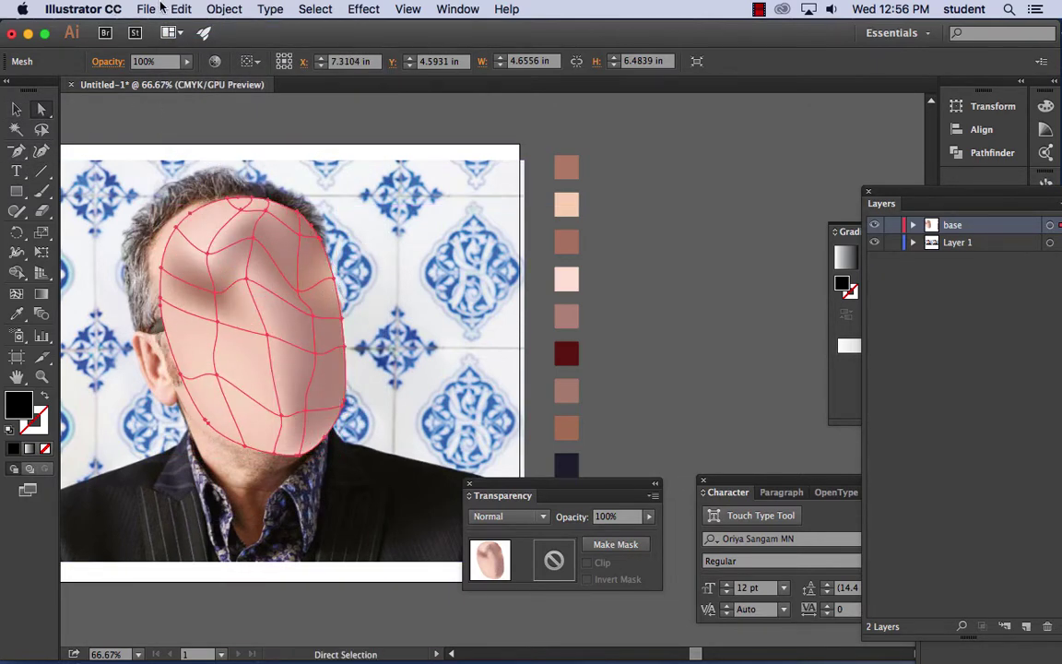
click(178, 9)
click(186, 30)
- With Direct Selection, drag the left forehead mesh point's handles so the shading follows the brow
click(207, 300)
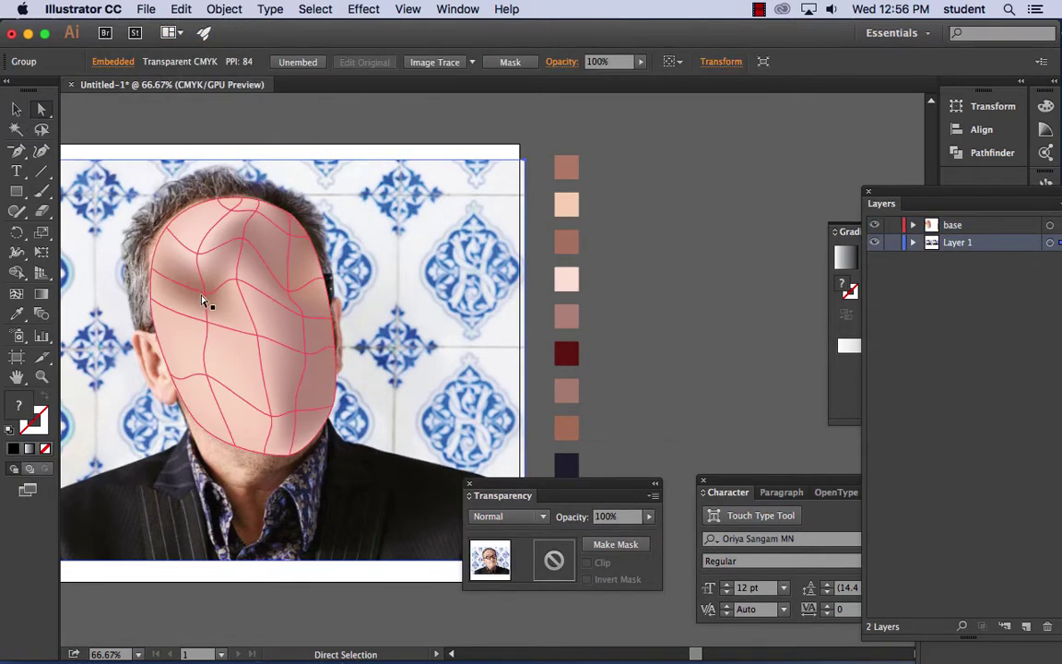
drag(204, 295, 218, 303)
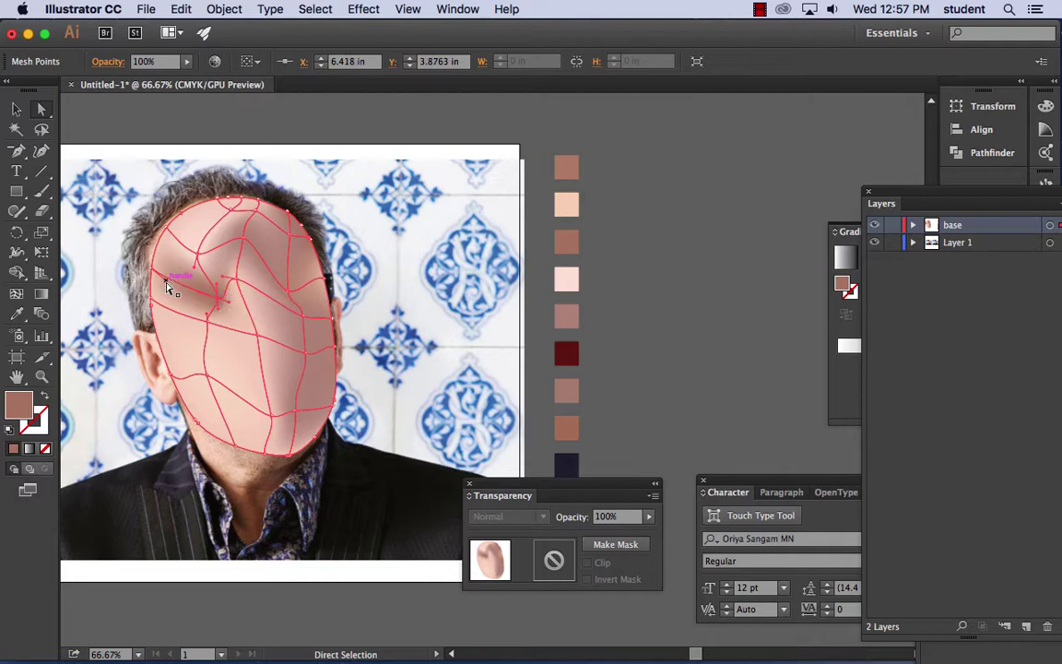
drag(167, 288, 206, 288)
key(super+shift+a)
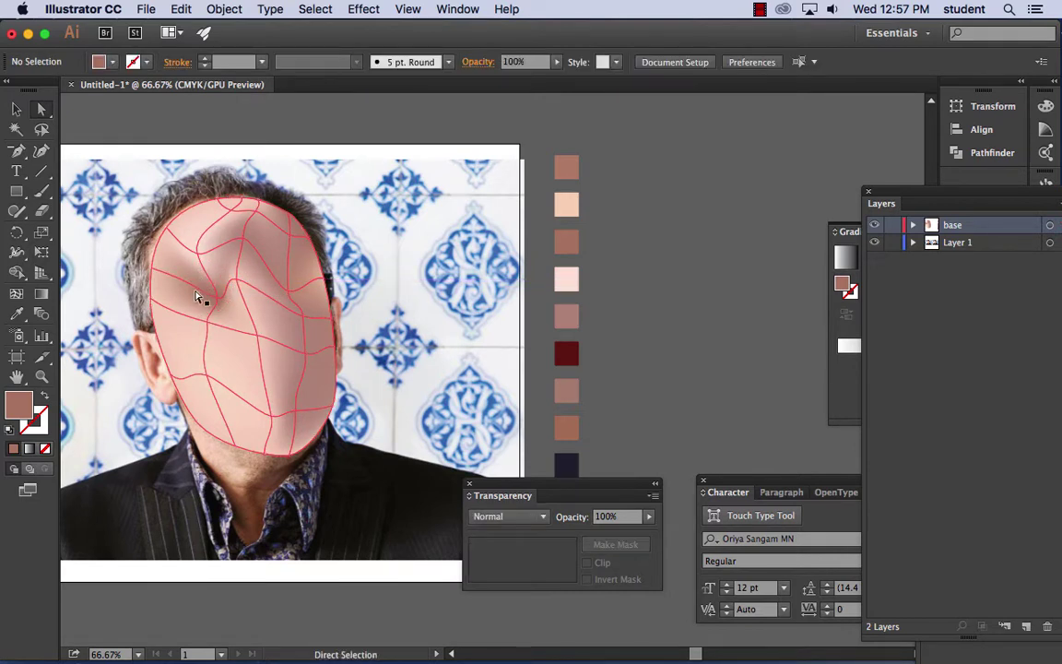
click(201, 287)
mouse_move(196, 286)
mouse_down()
mouse_move(199, 266)
mouse_move(195, 292)
mouse_up()
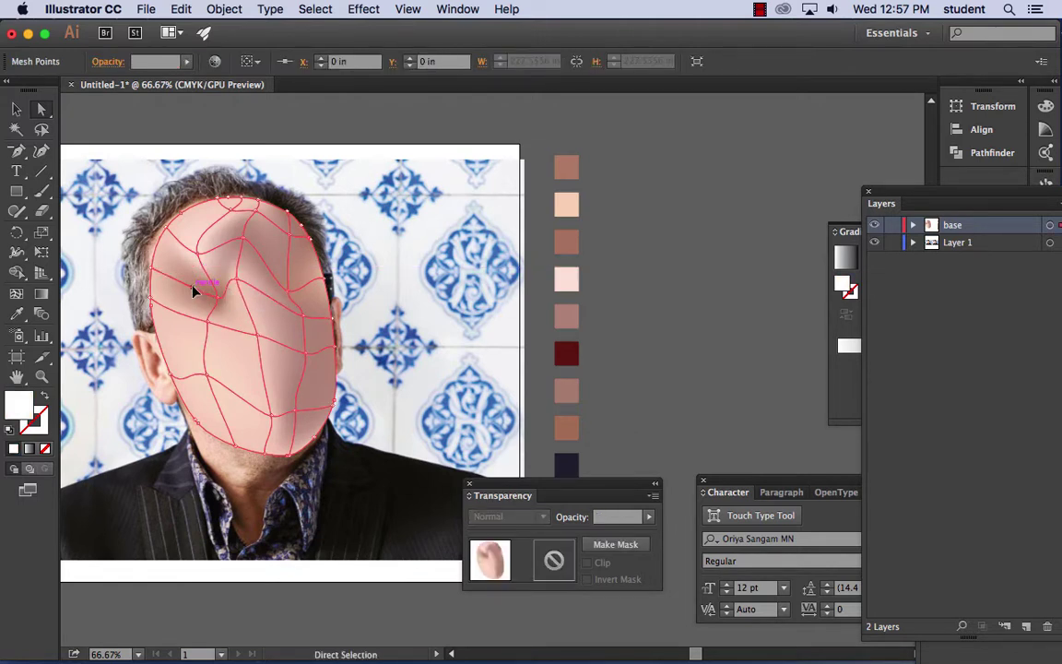
click(452, 291)
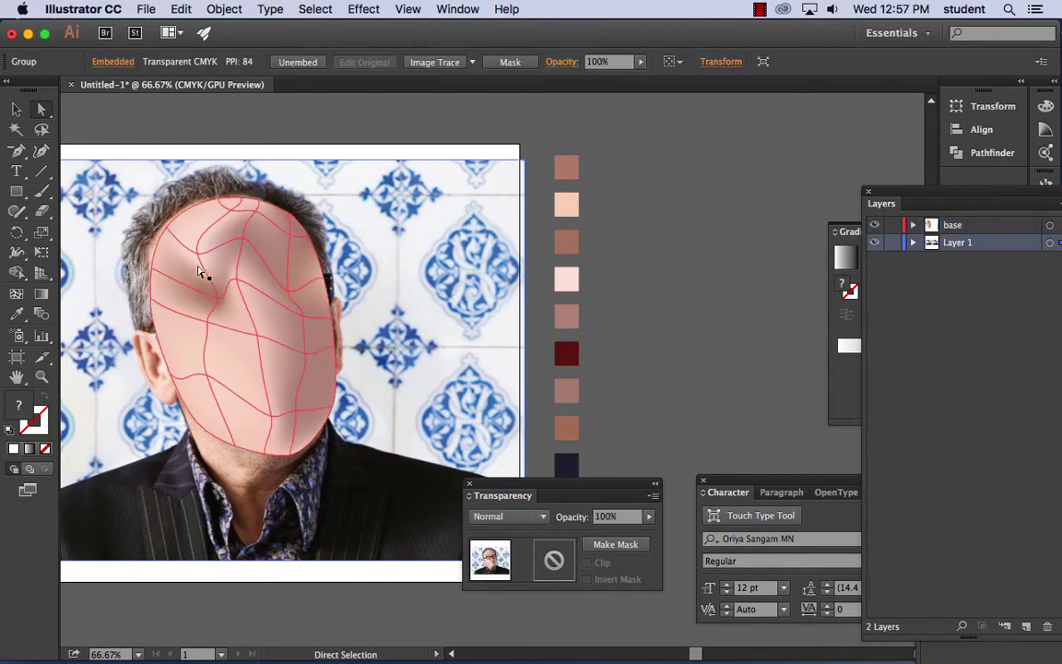
- With the Selection tool, select the face mesh and then the background photo
click(16, 108)
click(311, 323)
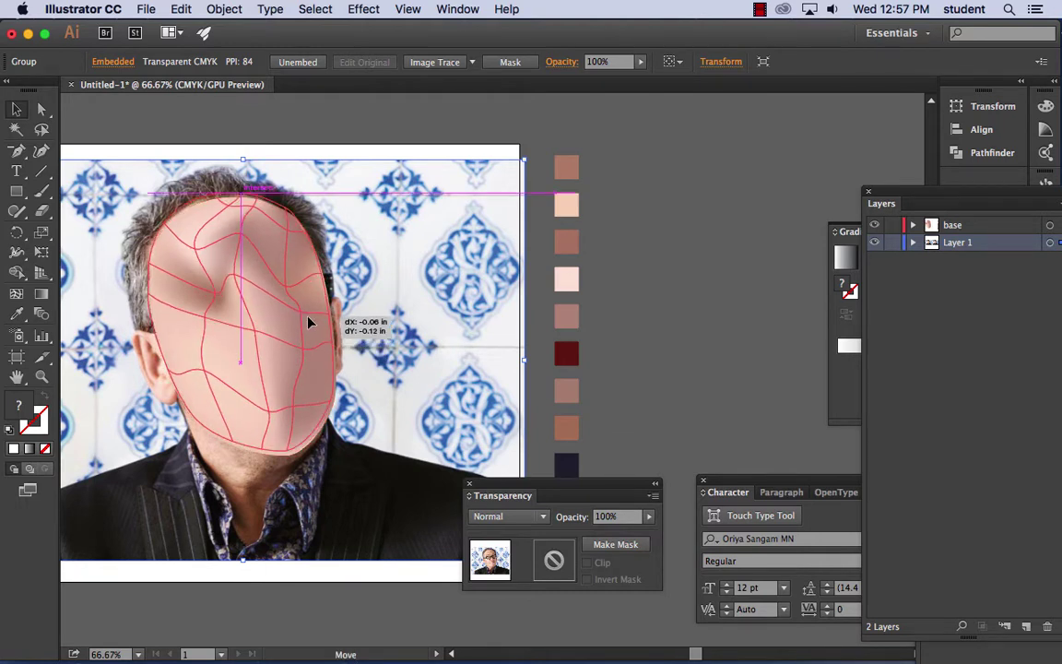
click(489, 385)
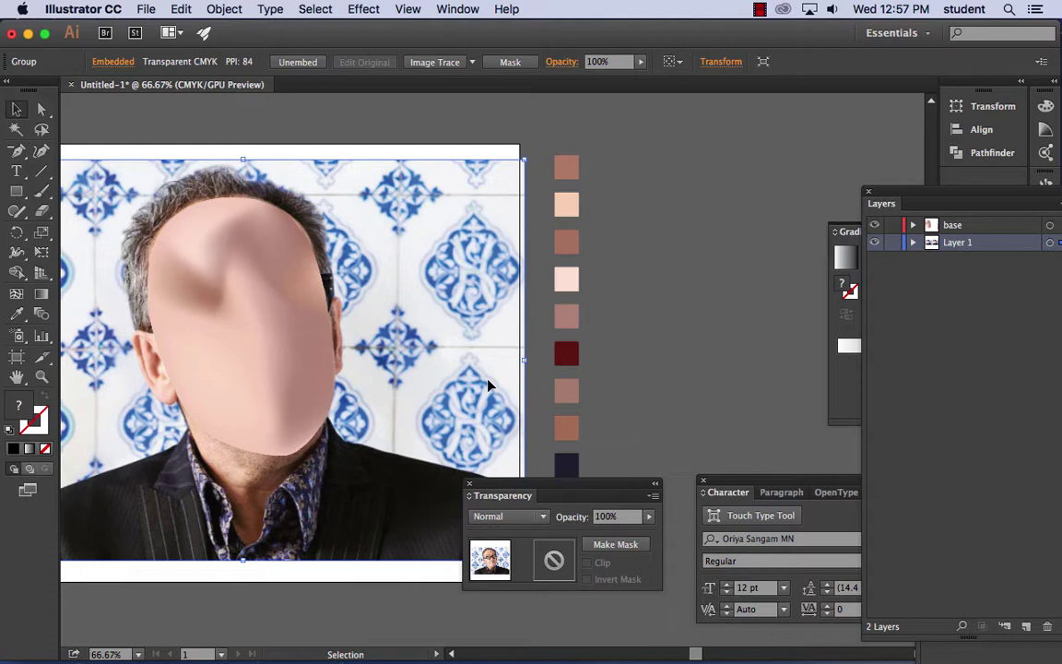
- Float the Layers panel, expand the base layer, hide the <Mesh>, and zoom to the face
drag(886, 203, 711, 162)
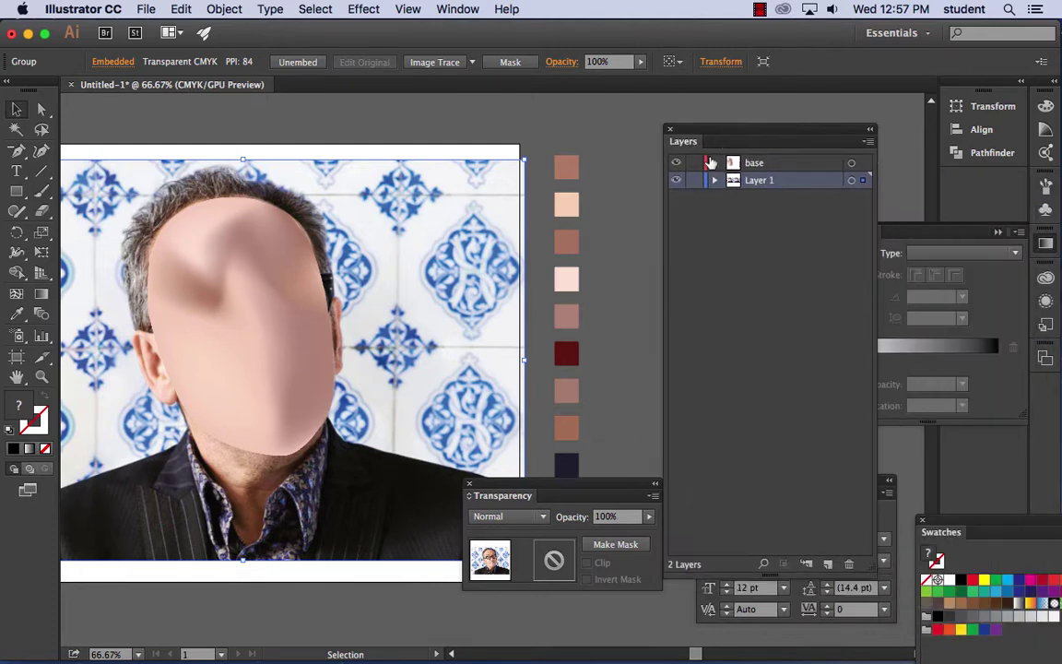
click(715, 162)
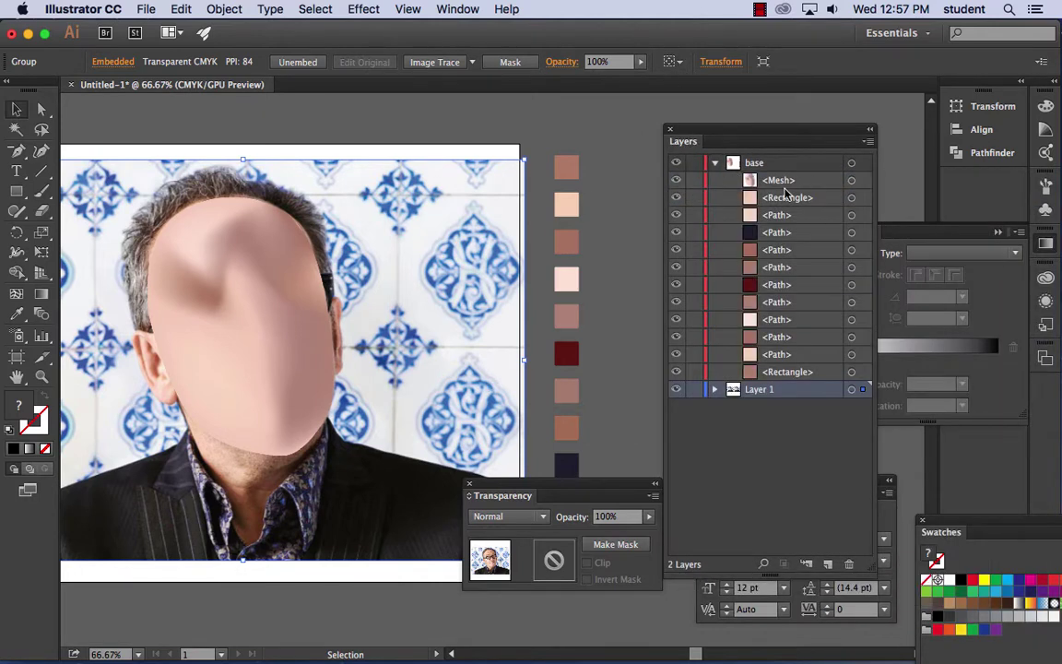
click(675, 181)
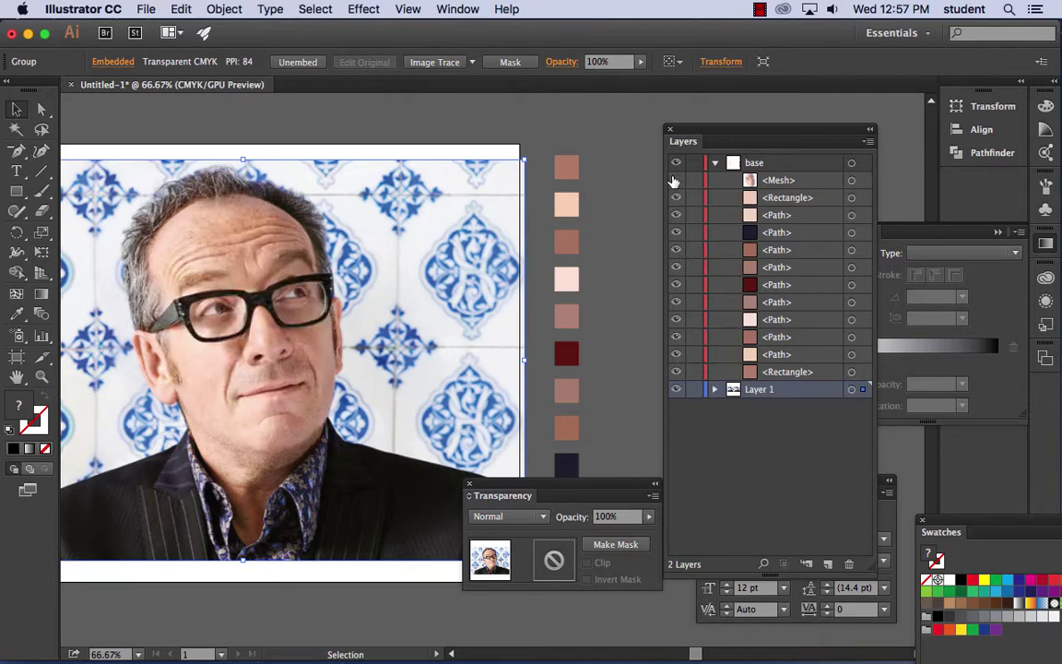
key(ctrl+=)
key(ctrl+=)
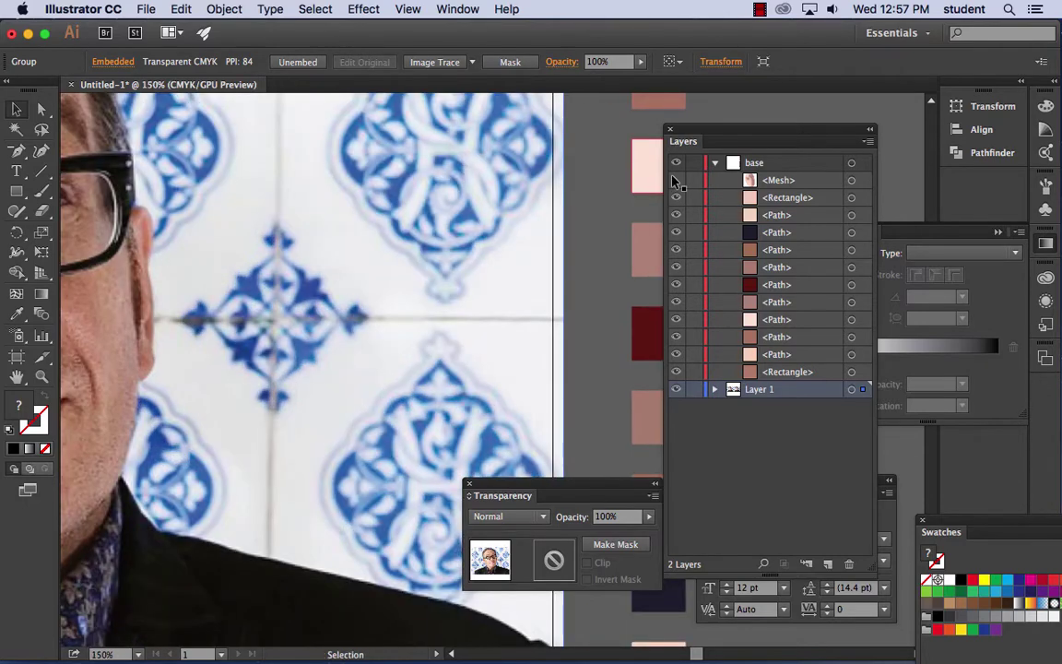
drag(132, 226, 337, 237)
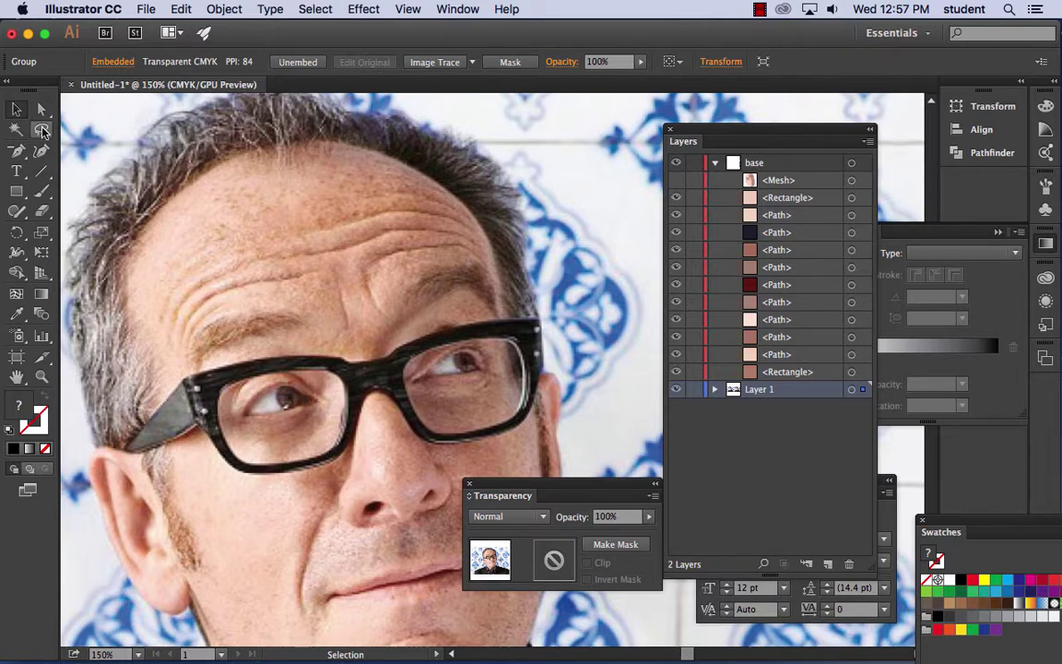
- With the Paintbrush, draw two black strokes along the lower forehead wrinkles in the photo
click(42, 192)
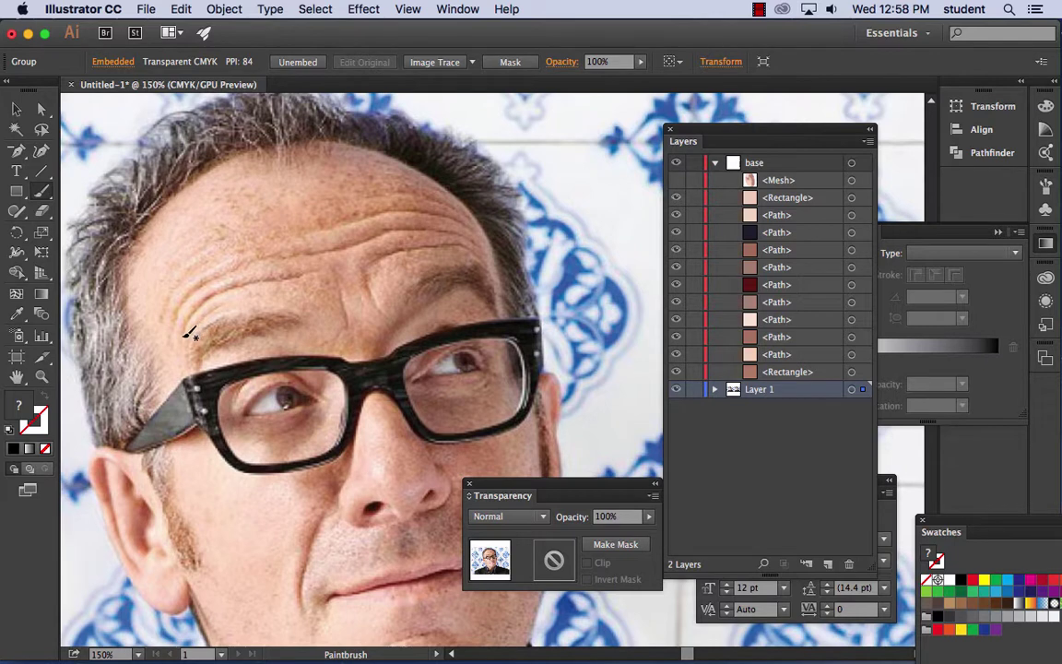
mouse_move(183, 334)
mouse_down()
mouse_move(230, 284)
mouse_move(315, 279)
mouse_up()
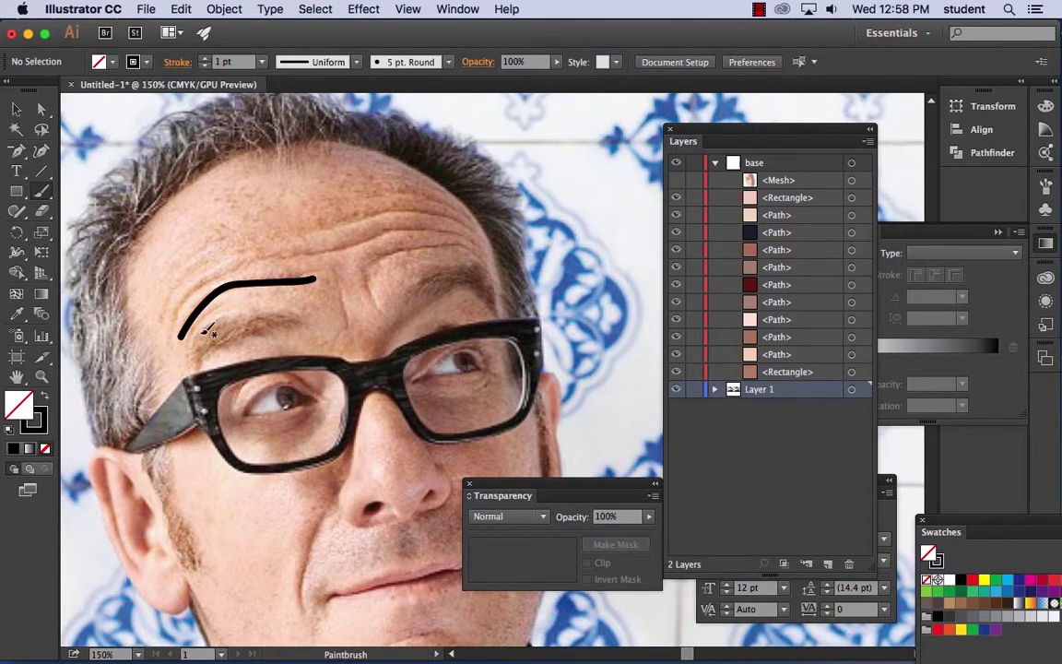
mouse_move(172, 325)
mouse_down()
mouse_move(195, 291)
mouse_move(230, 267)
mouse_move(333, 252)
mouse_move(413, 224)
mouse_move(469, 232)
mouse_move(439, 213)
mouse_move(396, 210)
mouse_move(305, 242)
mouse_move(203, 256)
mouse_move(163, 316)
mouse_move(260, 293)
mouse_move(368, 288)
mouse_move(408, 249)
mouse_move(486, 251)
mouse_move(448, 228)
mouse_move(367, 241)
mouse_move(355, 198)
mouse_move(449, 201)
mouse_up()
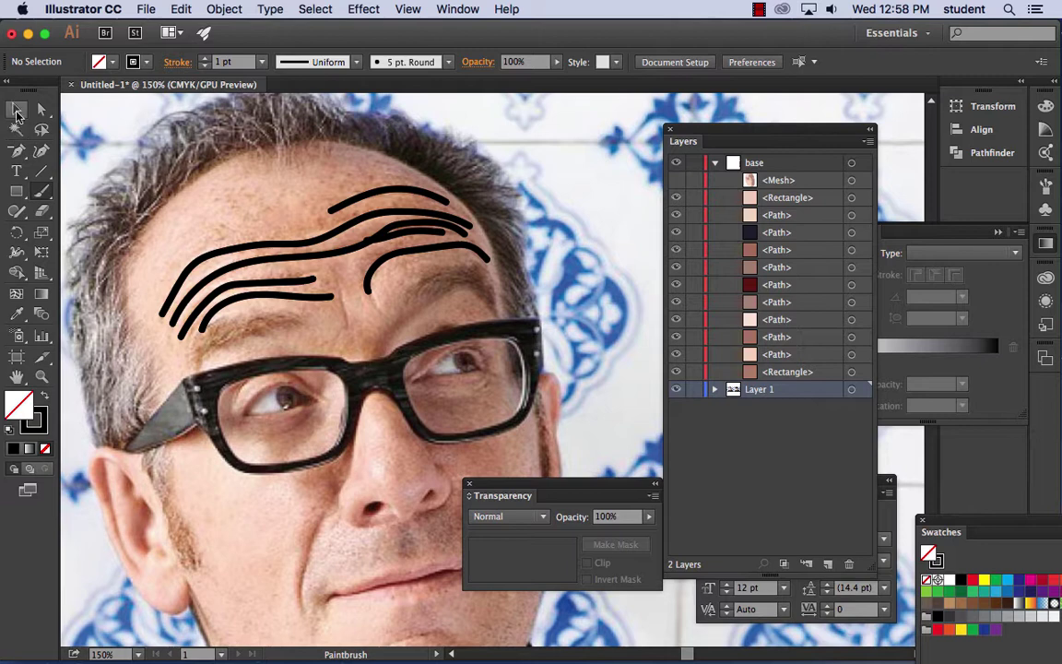
click(16, 110)
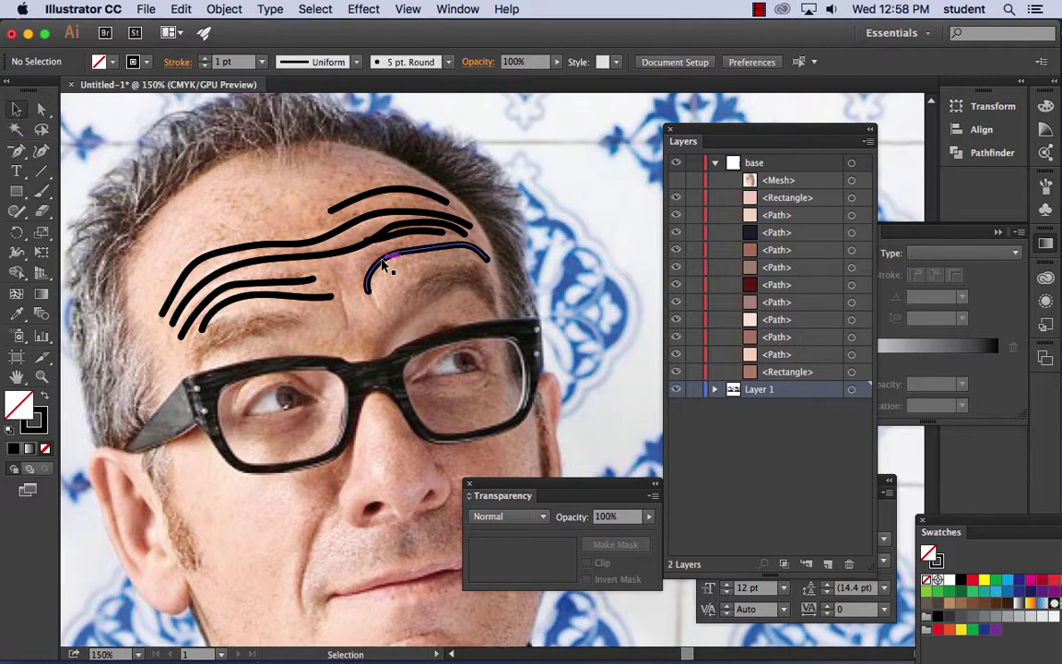
click(372, 204)
shift+click(369, 218)
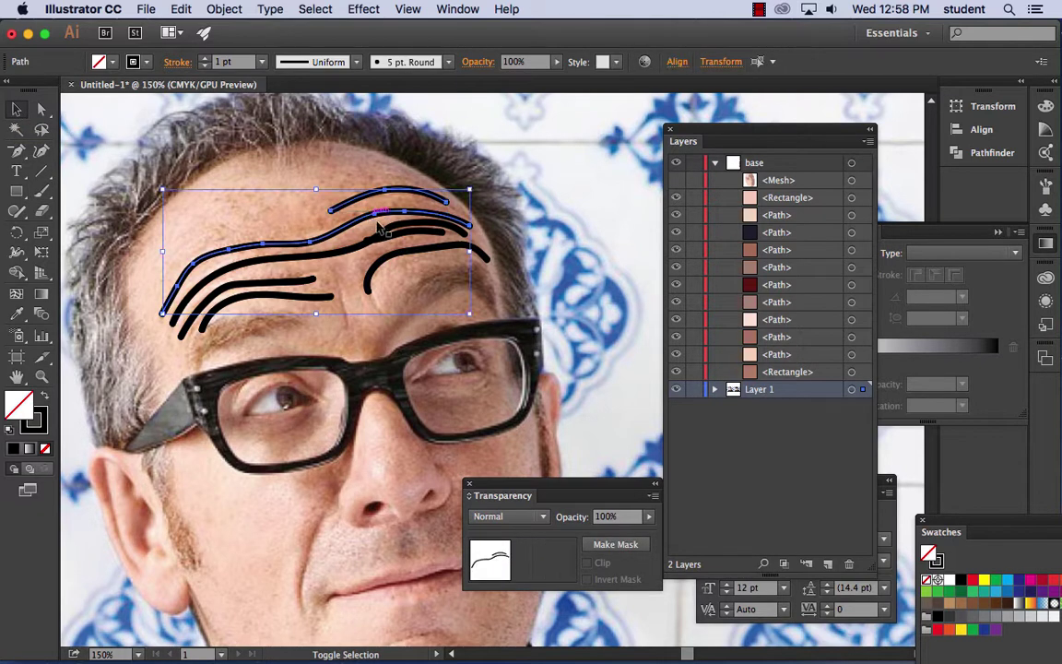
shift+click(399, 256)
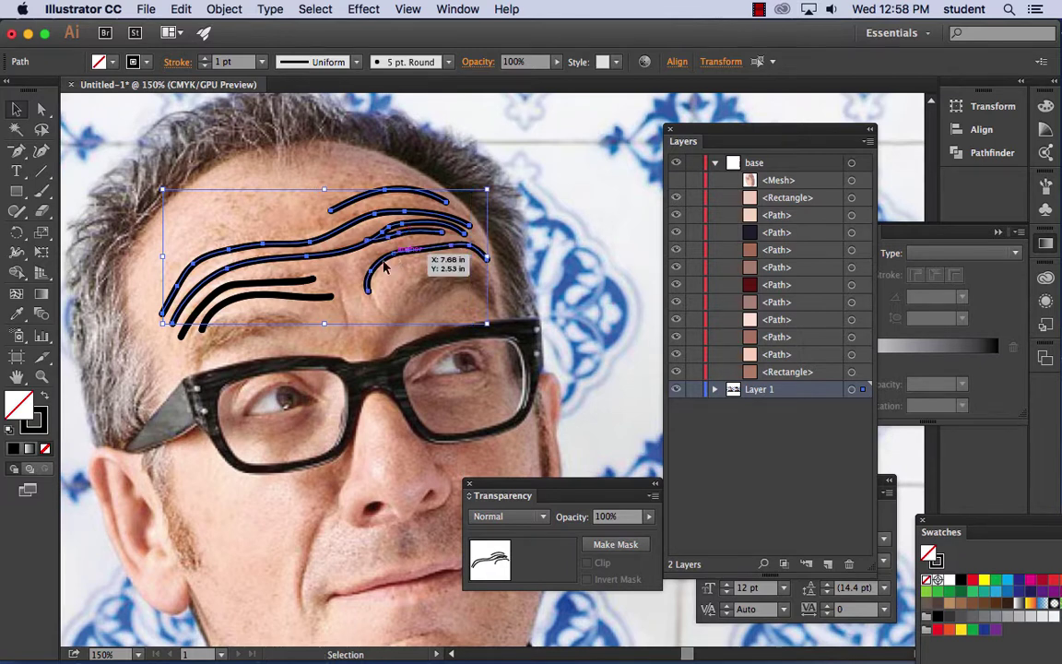
shift+click(277, 281)
shift+click(263, 305)
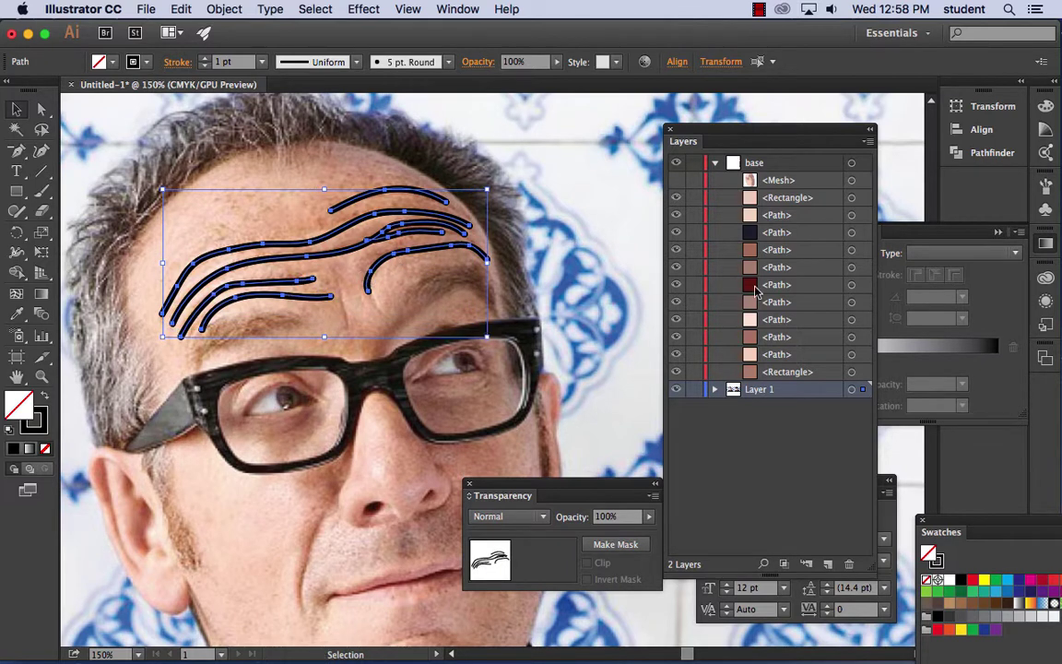
click(17, 313)
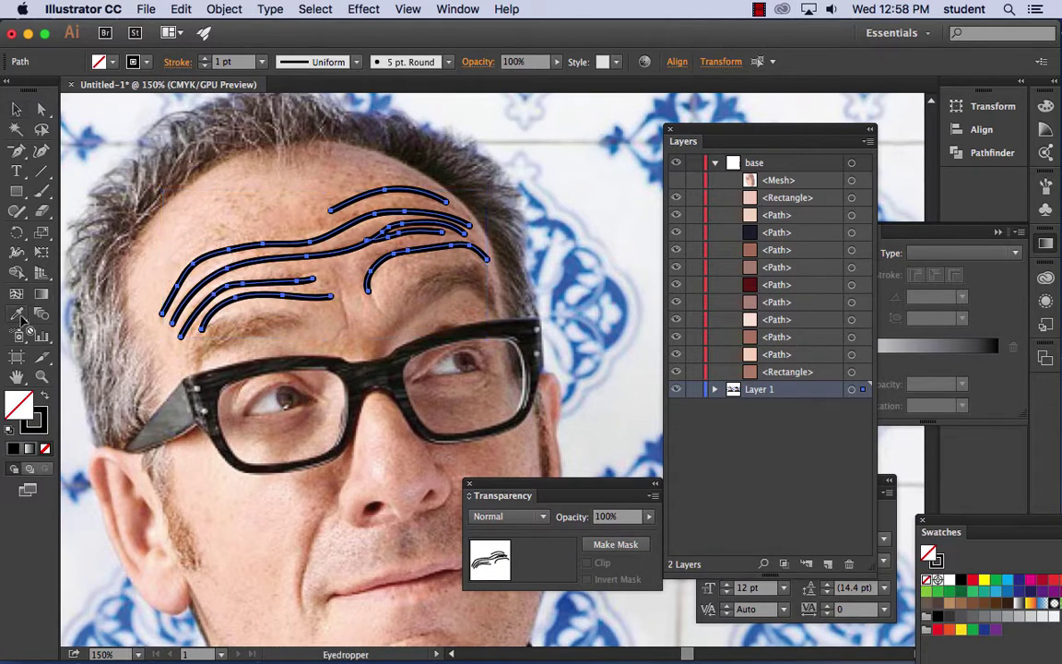
drag(724, 133, 943, 209)
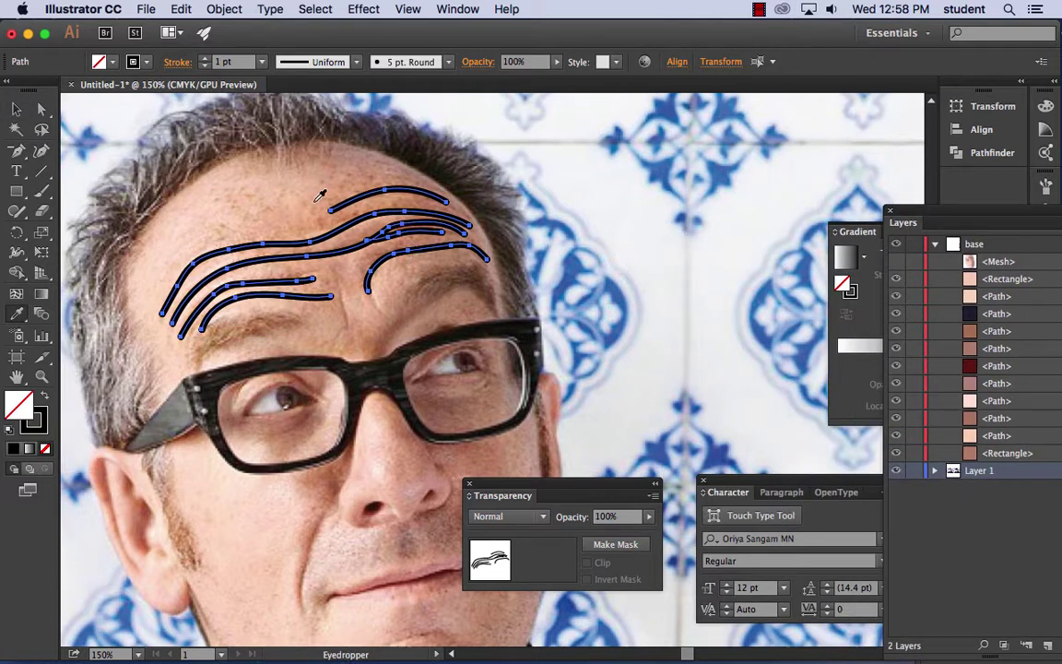
click(304, 378)
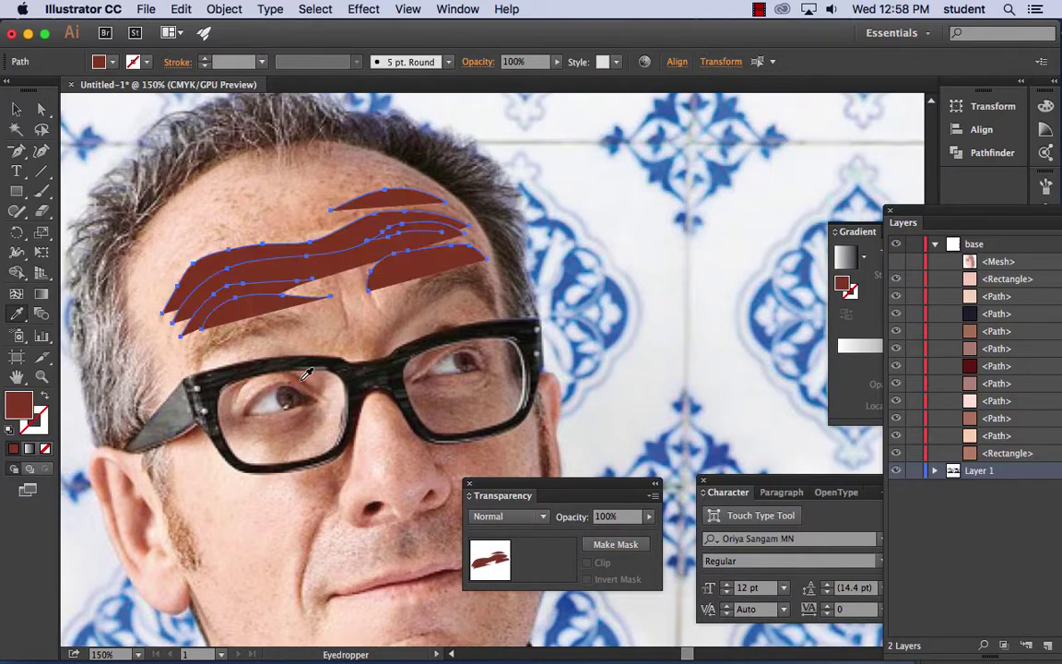
click(180, 9)
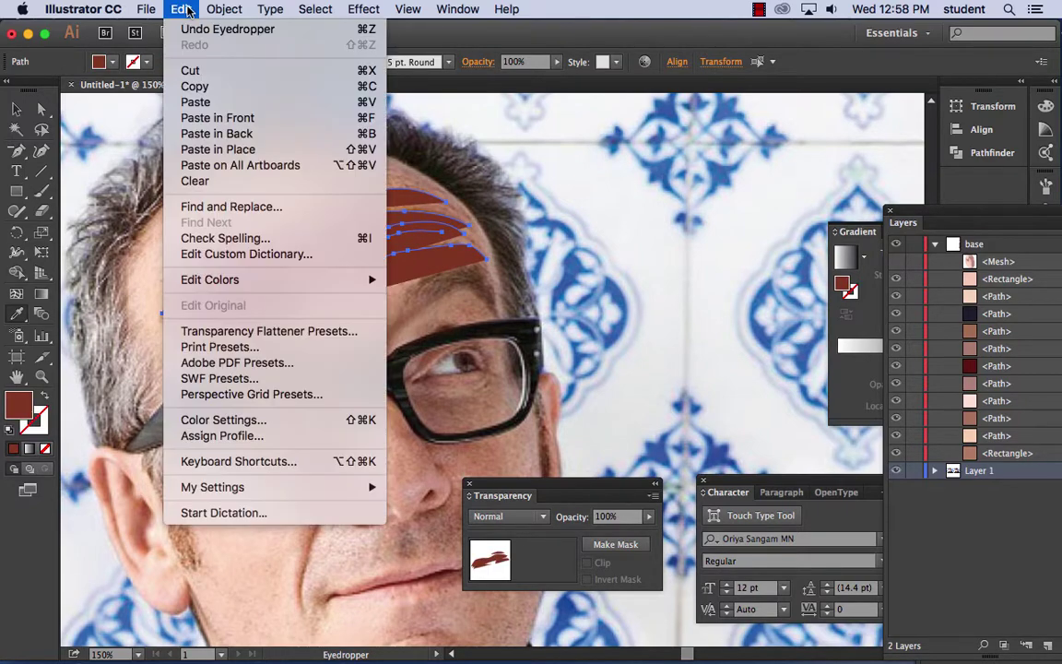
click(180, 30)
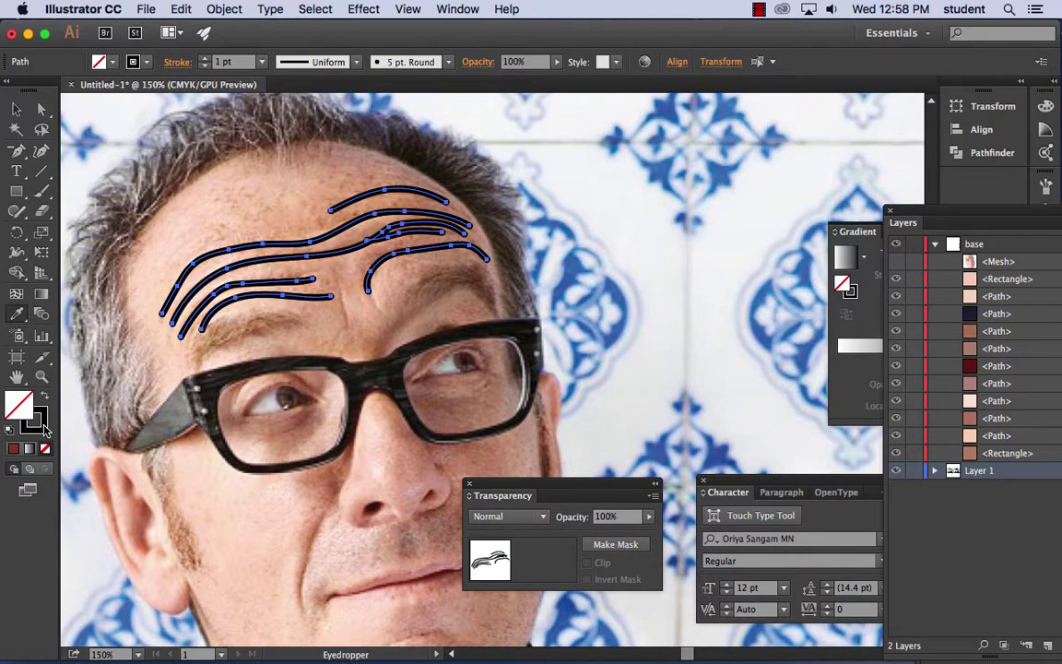
click(42, 424)
- Try sampling reddish-brown and dark-red swatch colours onto the strokes, undoing both attempts
click(318, 382)
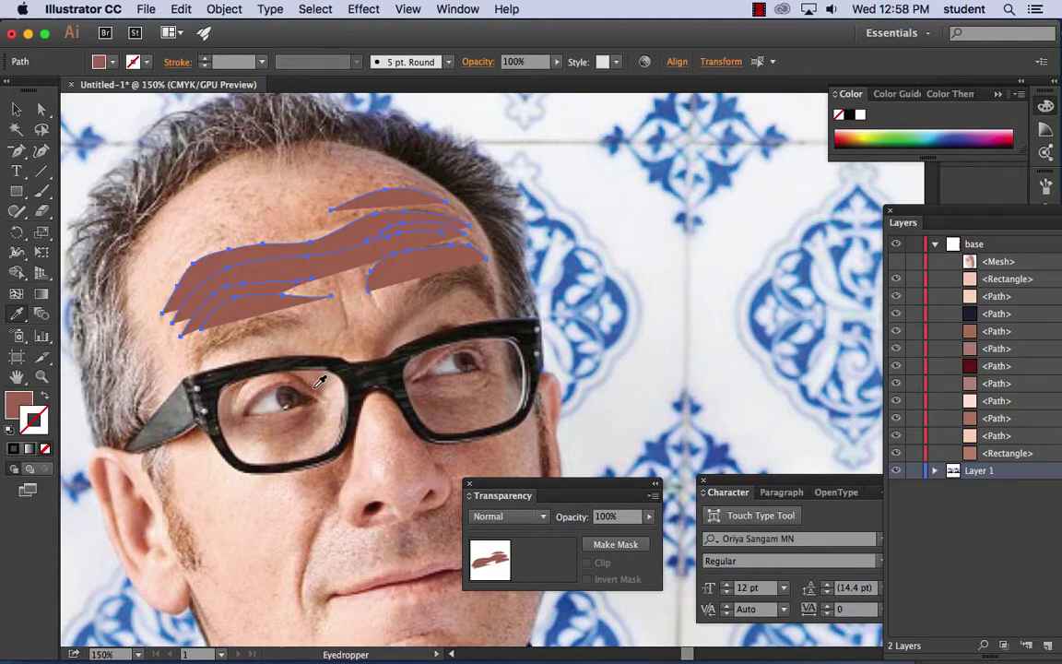
click(180, 9)
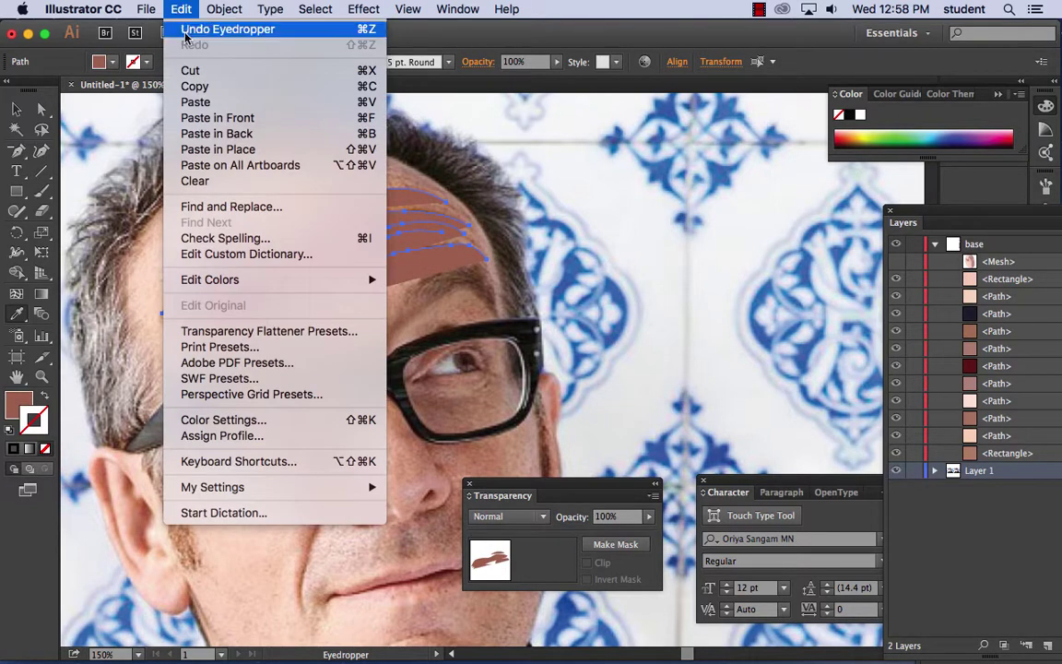
click(189, 28)
key(space)
drag(689, 272, 346, 175)
click(719, 373)
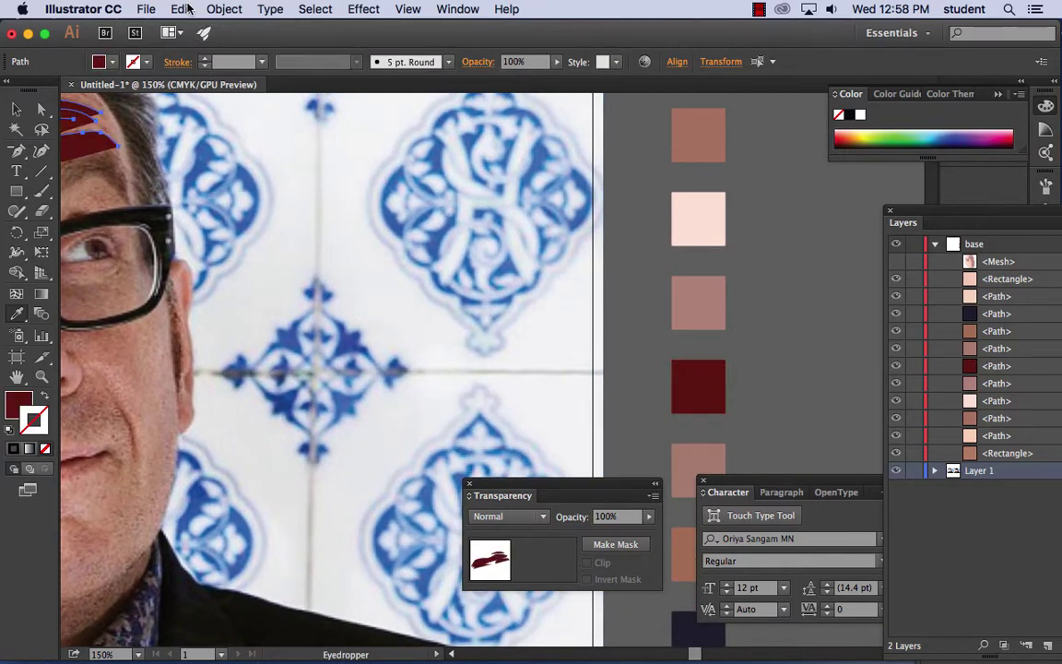
click(182, 9)
click(217, 25)
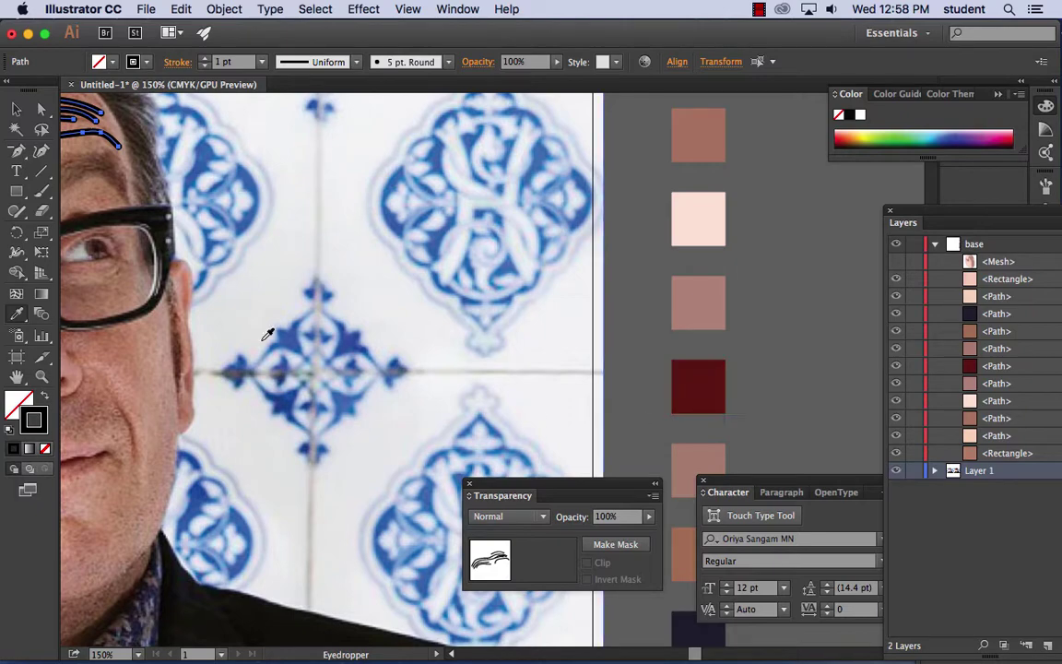
mouse_move(268, 334)
mouse_down()
mouse_move(456, 246)
mouse_move(441, 209)
mouse_move(441, 373)
mouse_move(351, 367)
mouse_move(342, 348)
mouse_up()
- Set the wrinkle strokes' colour to dark red 841c1c in the Color Picker
double_click(35, 417)
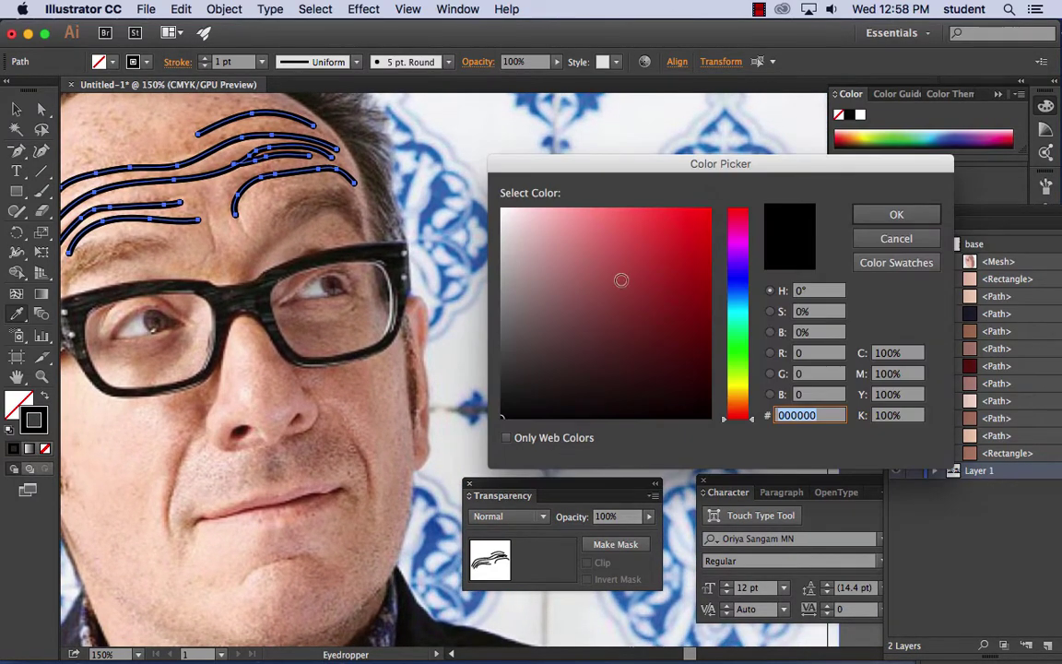
click(689, 344)
click(666, 310)
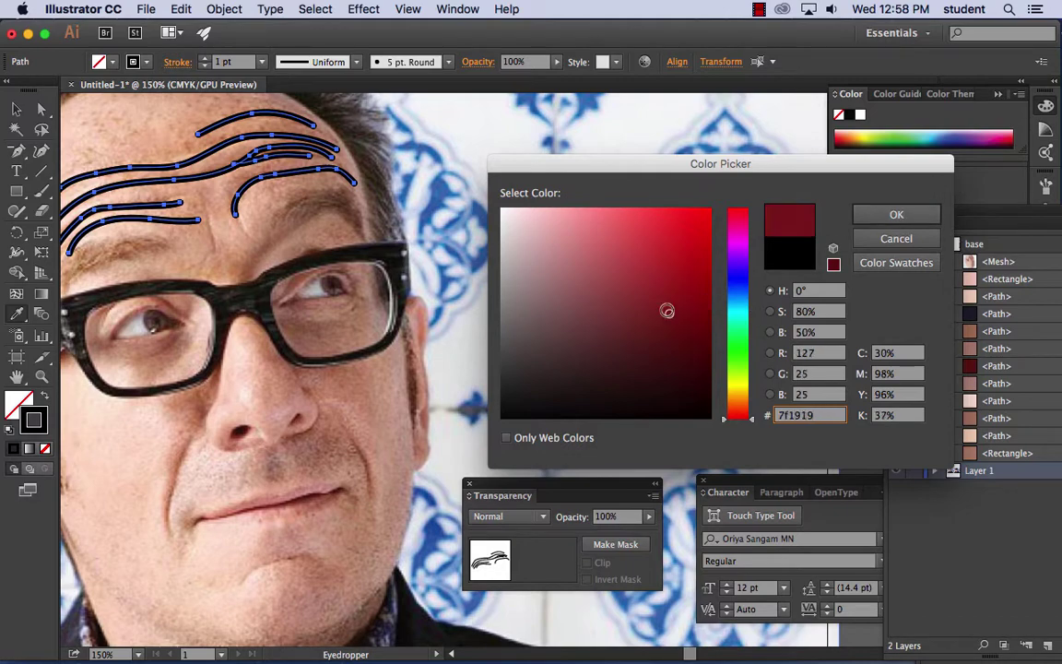
click(667, 310)
click(894, 214)
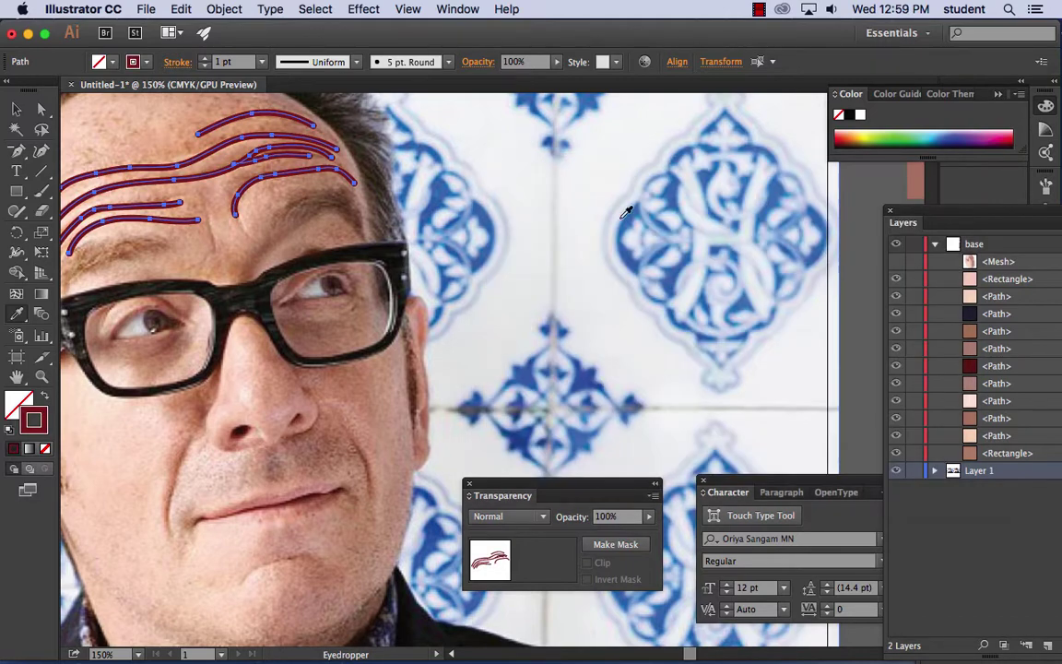
- Set the wrinkle strokes' weight to 0.5 pt, correcting an accidental .05 entry
key(space)
mouse_move(235, 198)
mouse_down()
mouse_move(264, 204)
mouse_move(184, 173)
mouse_move(374, 266)
mouse_move(350, 251)
mouse_up()
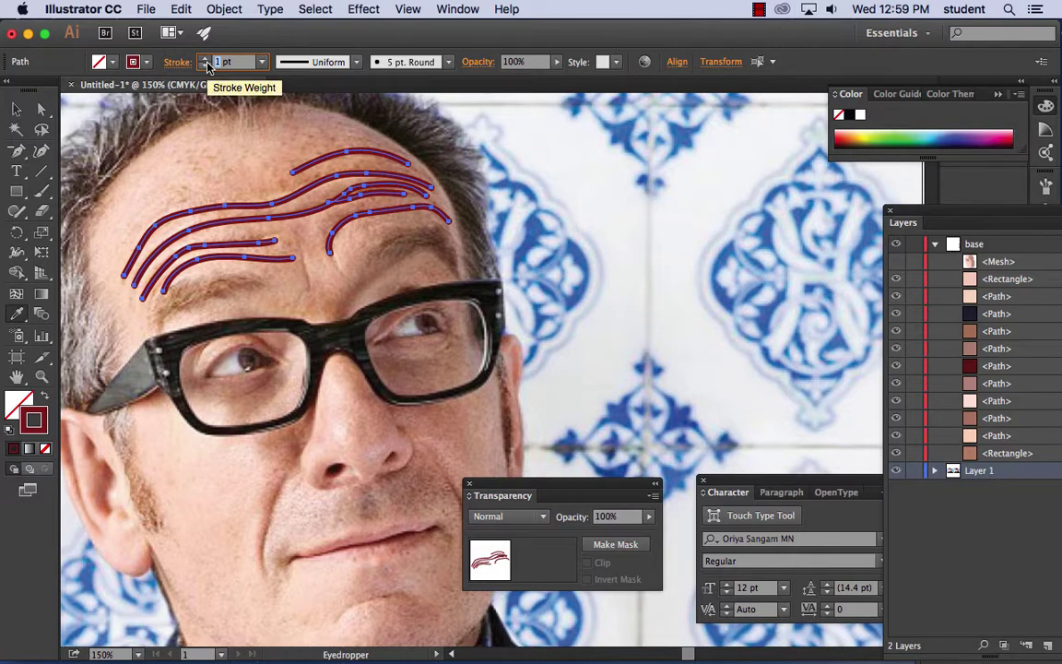
key(BackSpace)
text(.05)
key(Tab)
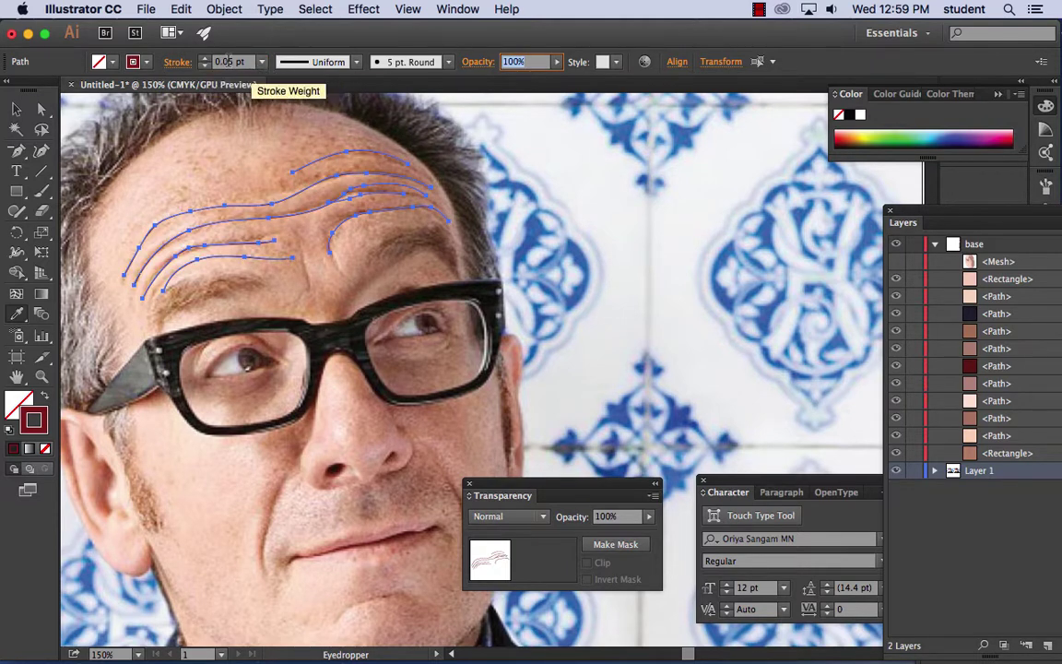
double_click(223, 64)
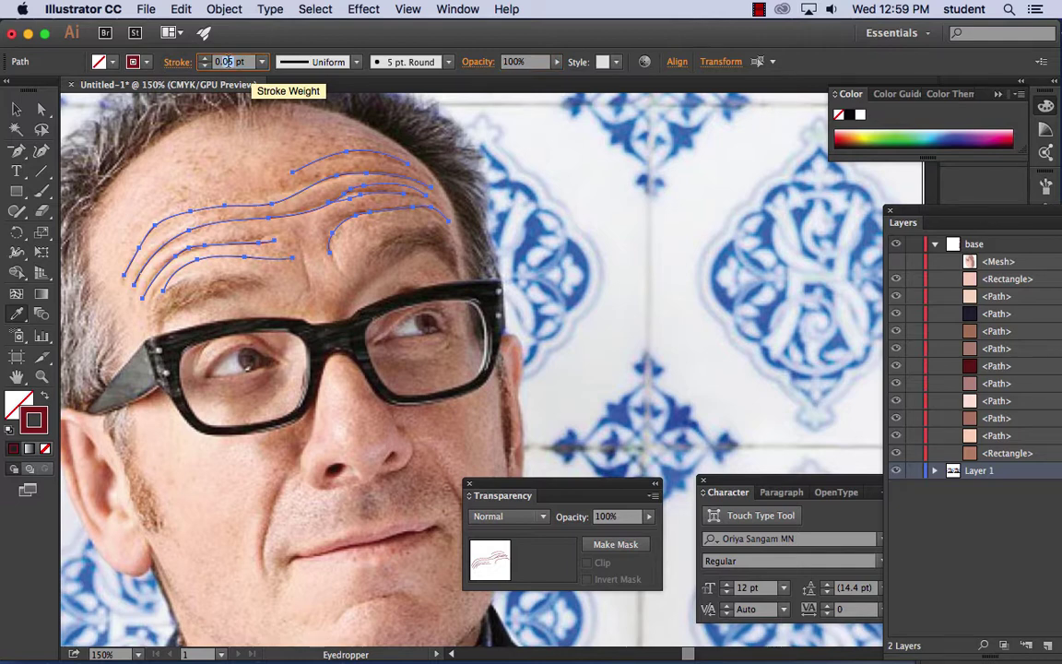
text(5)
key(Tab)
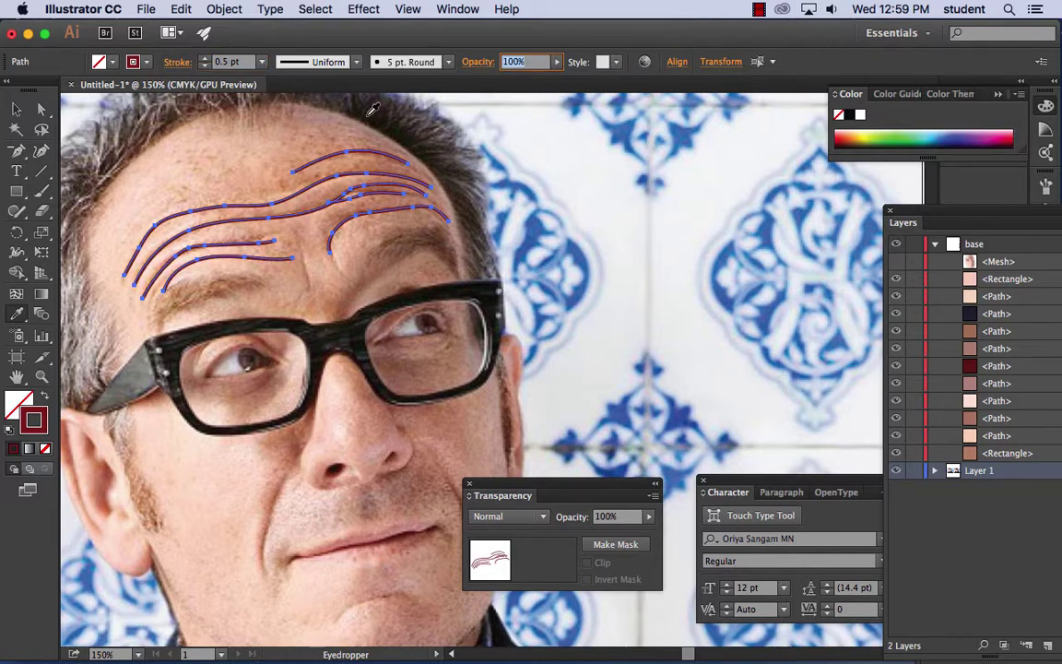
- Check the wrinkle strokes' blend mode options, leaving it at Normal
click(16, 109)
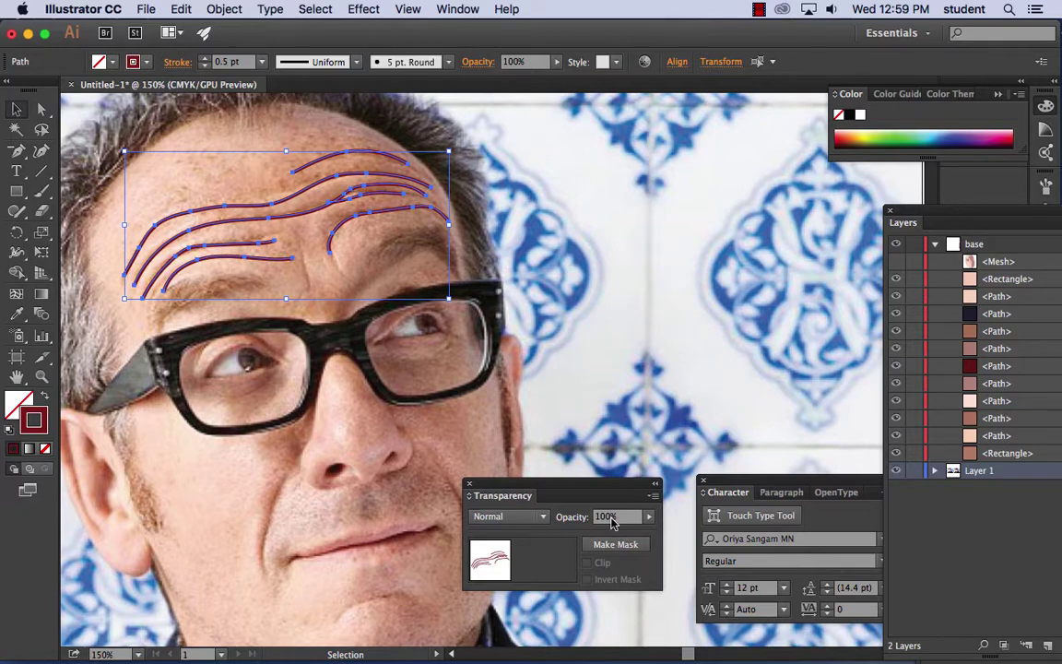
click(507, 517)
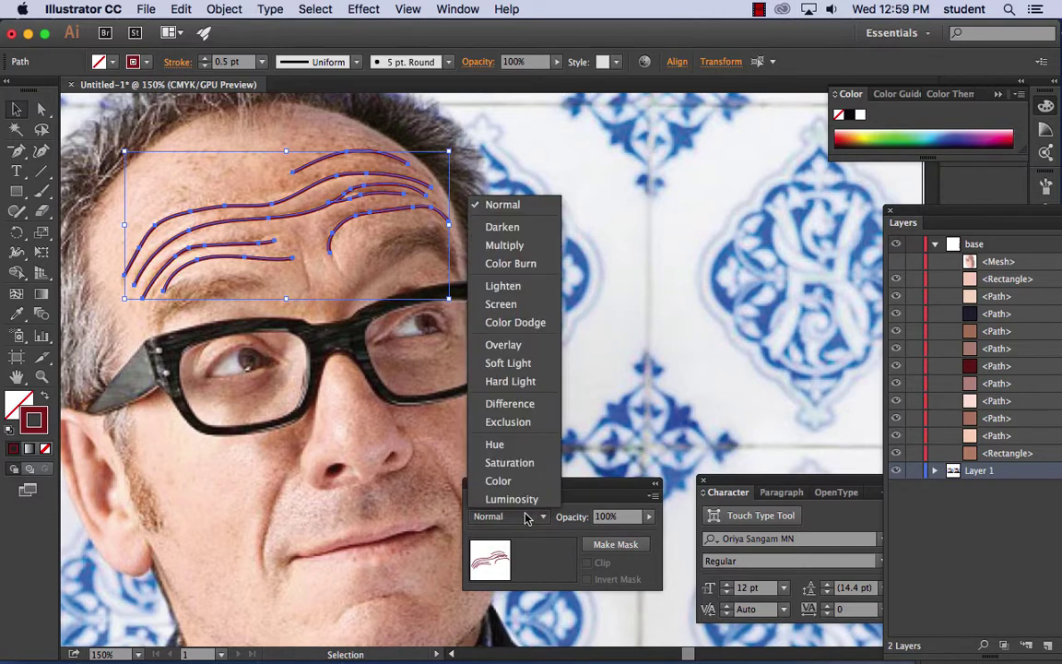
click(534, 552)
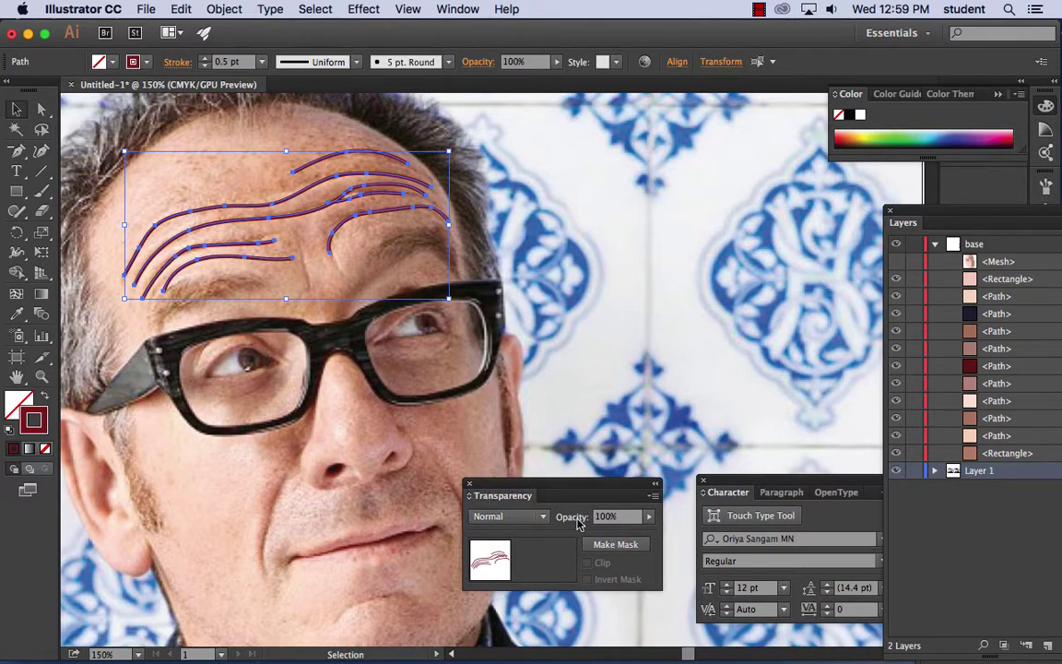
- Apply a 7.4-pixel Gaussian Blur to the wrinkle strokes and show the <Mesh> layer again
click(363, 9)
mouse_move(387, 327)
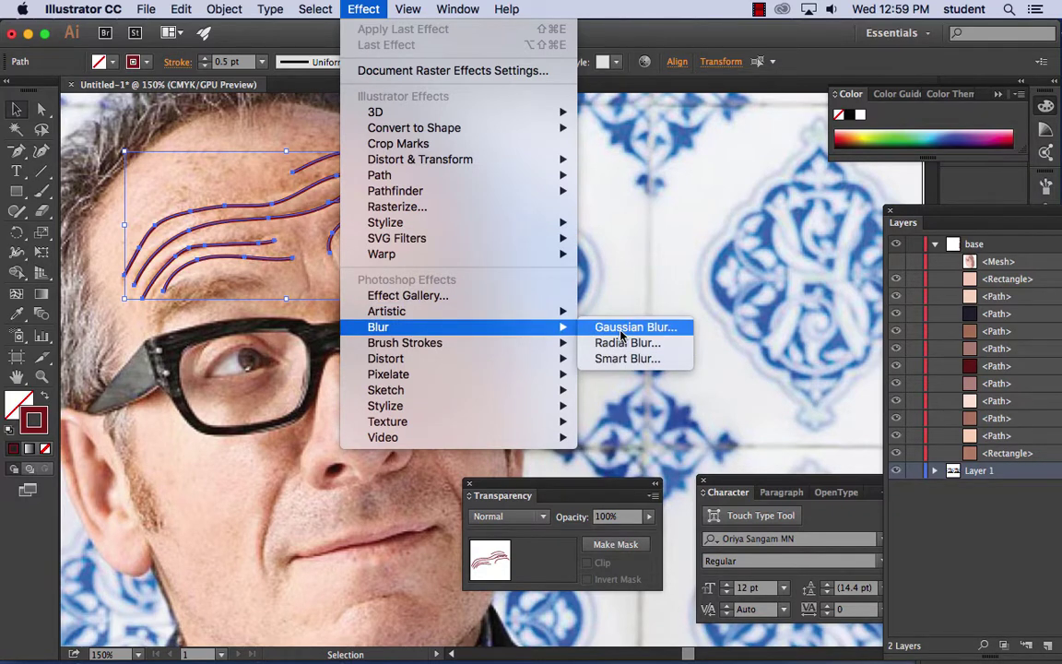
click(622, 336)
click(442, 325)
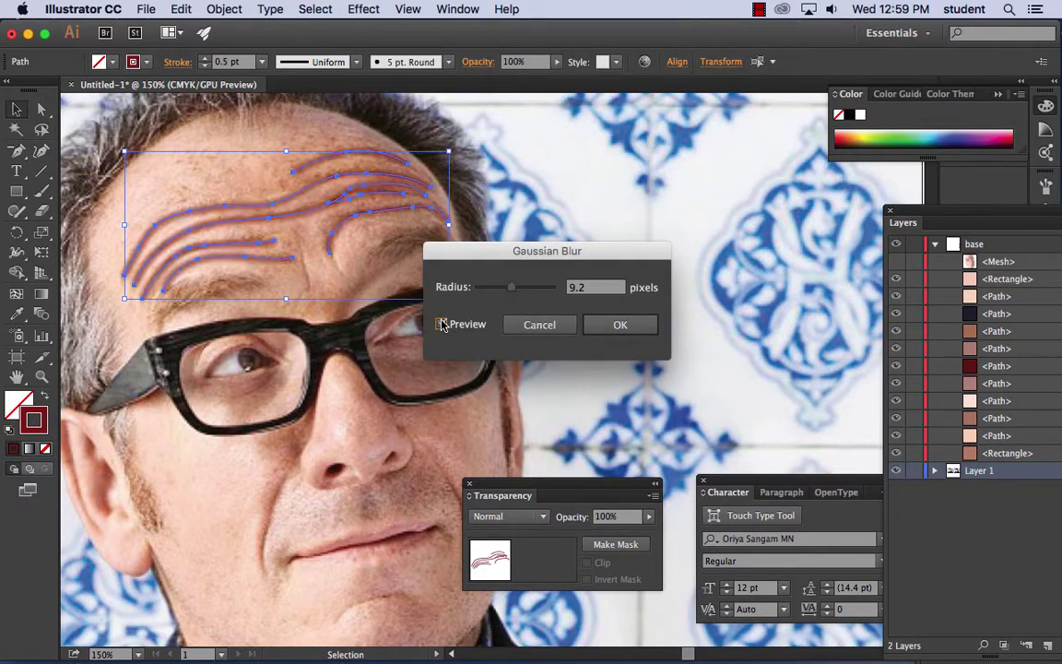
drag(513, 288, 508, 292)
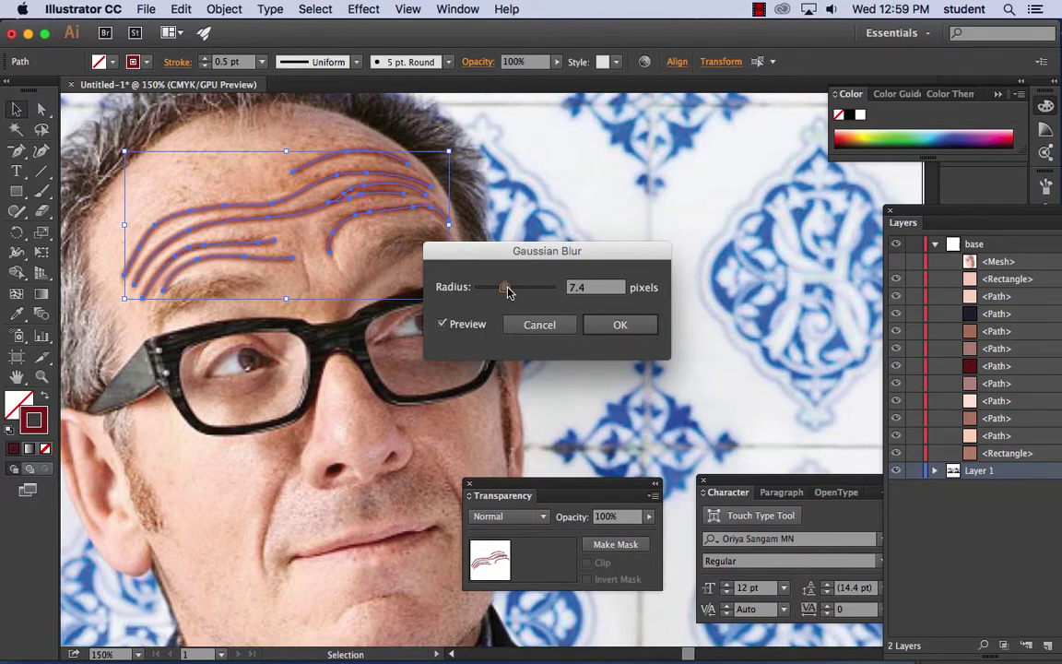
click(630, 326)
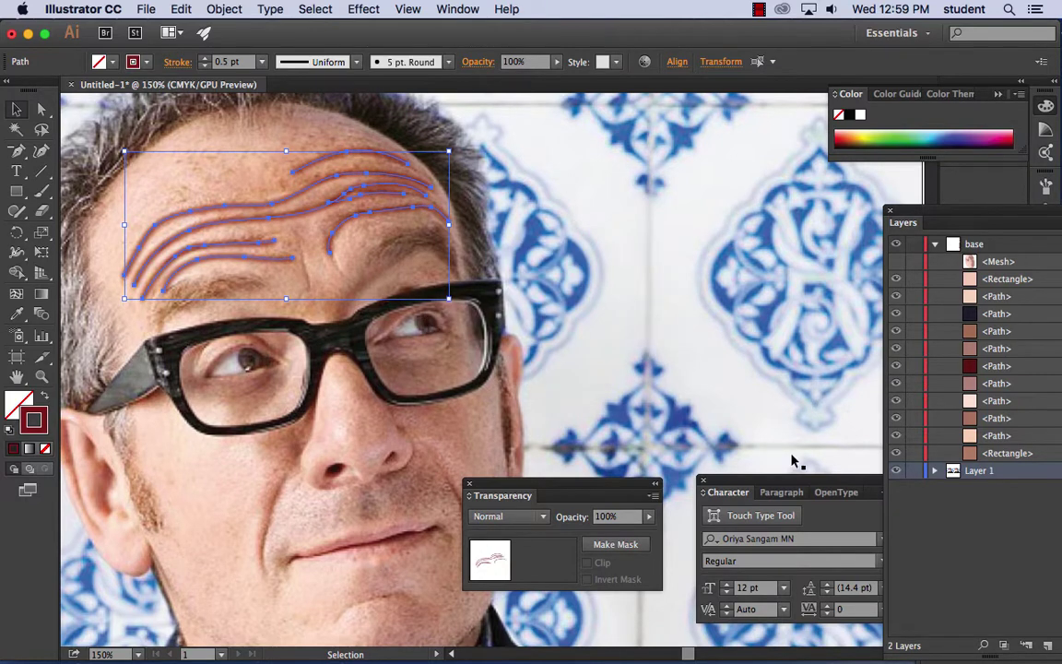
click(894, 264)
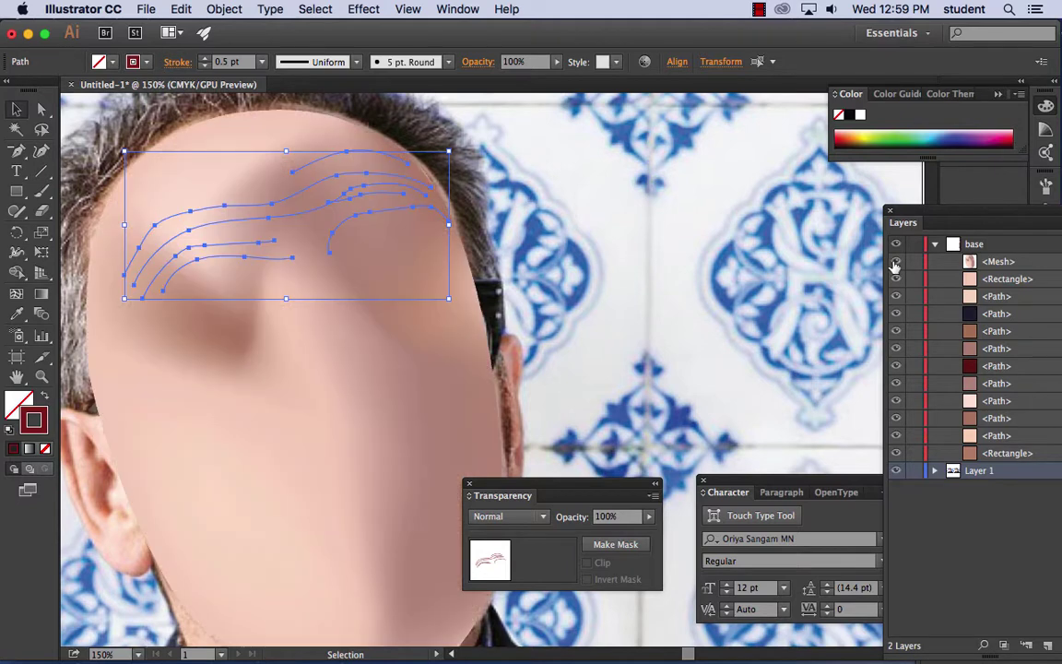
- Create a new top layer named faceparts in the floating Layers panel
drag(984, 213, 774, 175)
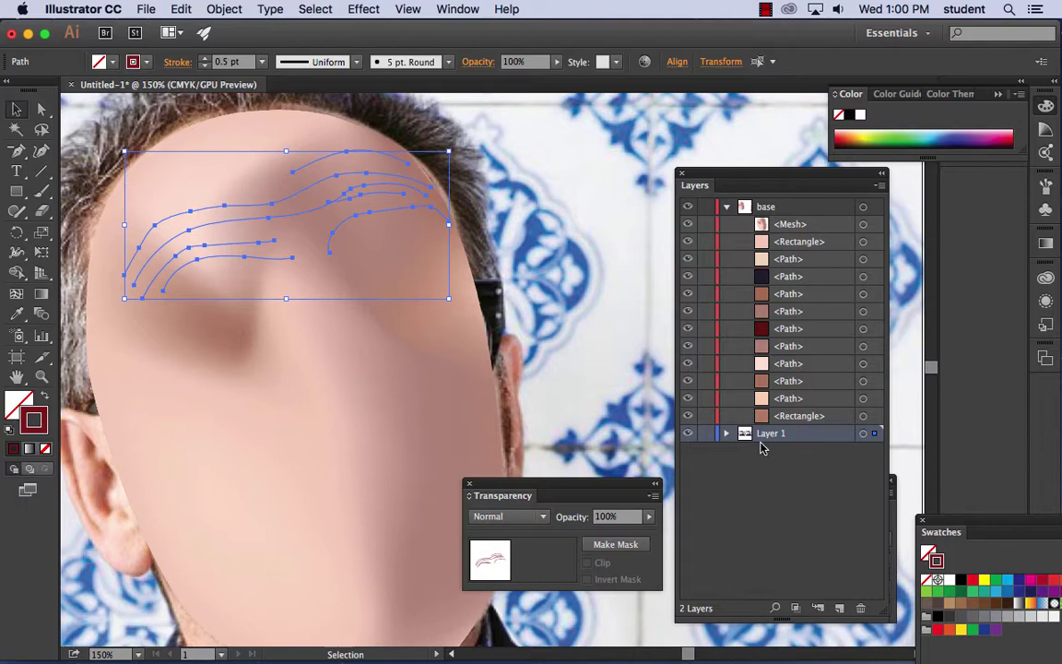
click(727, 433)
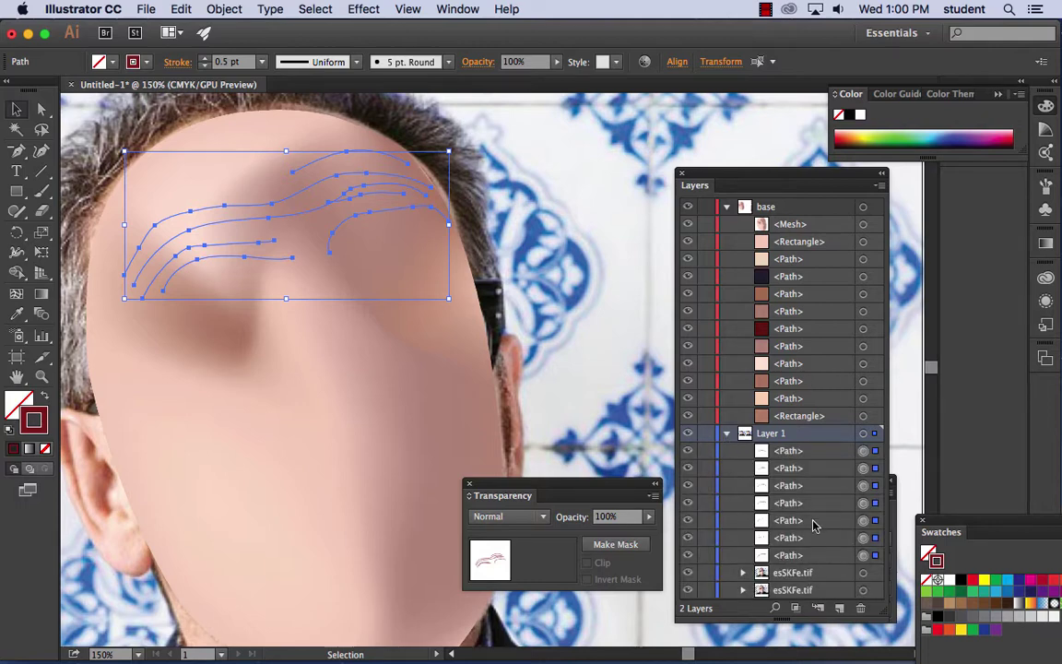
click(728, 207)
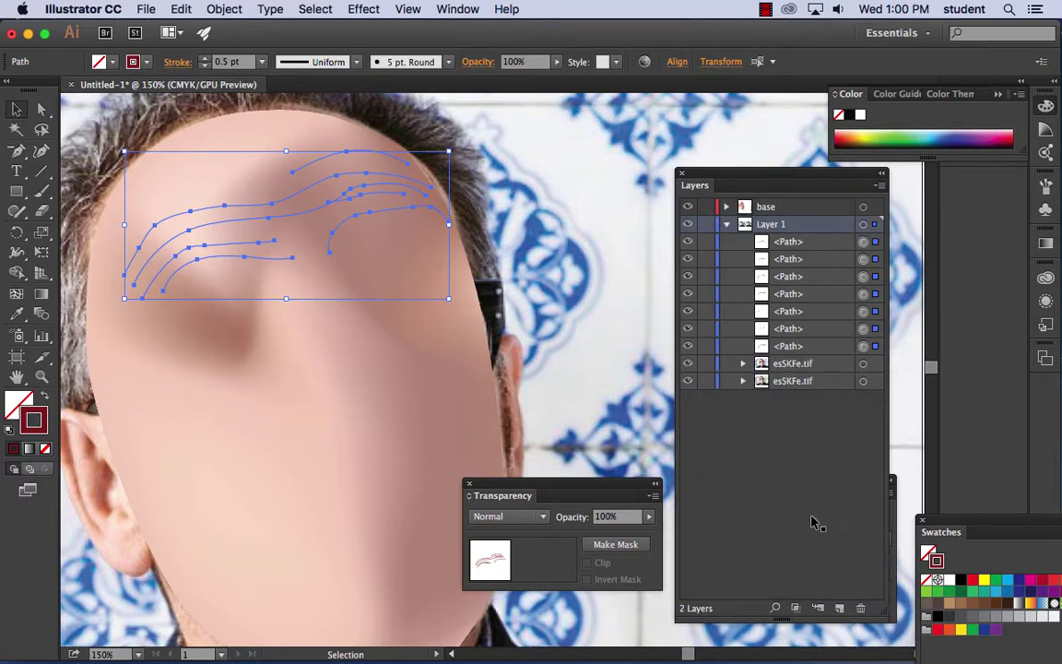
key(super+l)
drag(705, 222, 775, 206)
double_click(775, 207)
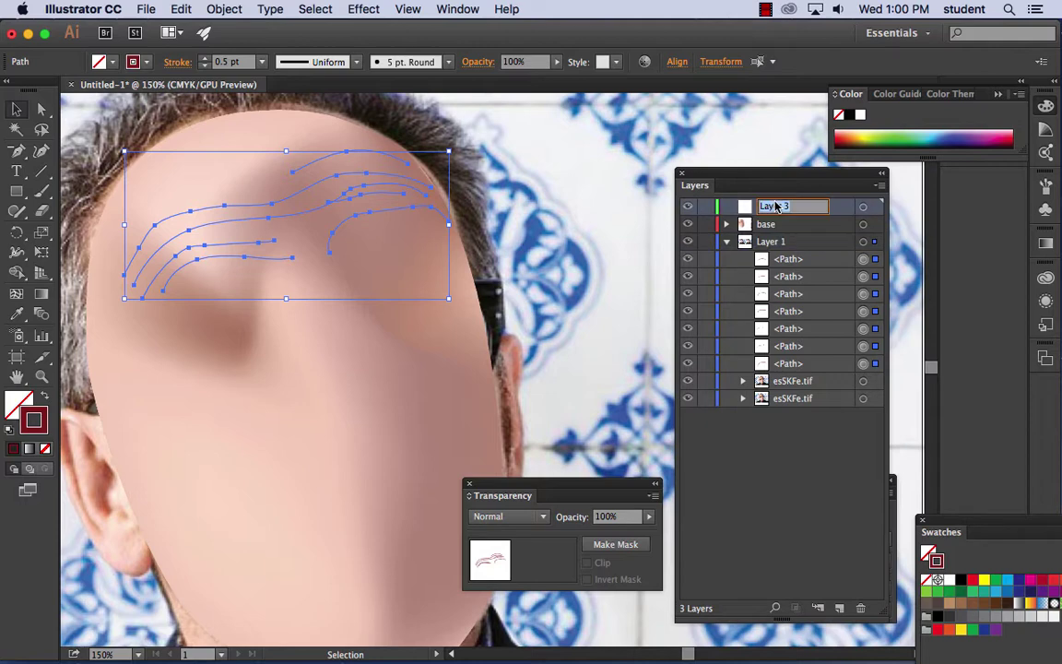
text(faceparts)
key(Return)
- Move the seven wrinkle paths from Layer 1 into the faceparts layer
click(701, 260)
shift+click(788, 364)
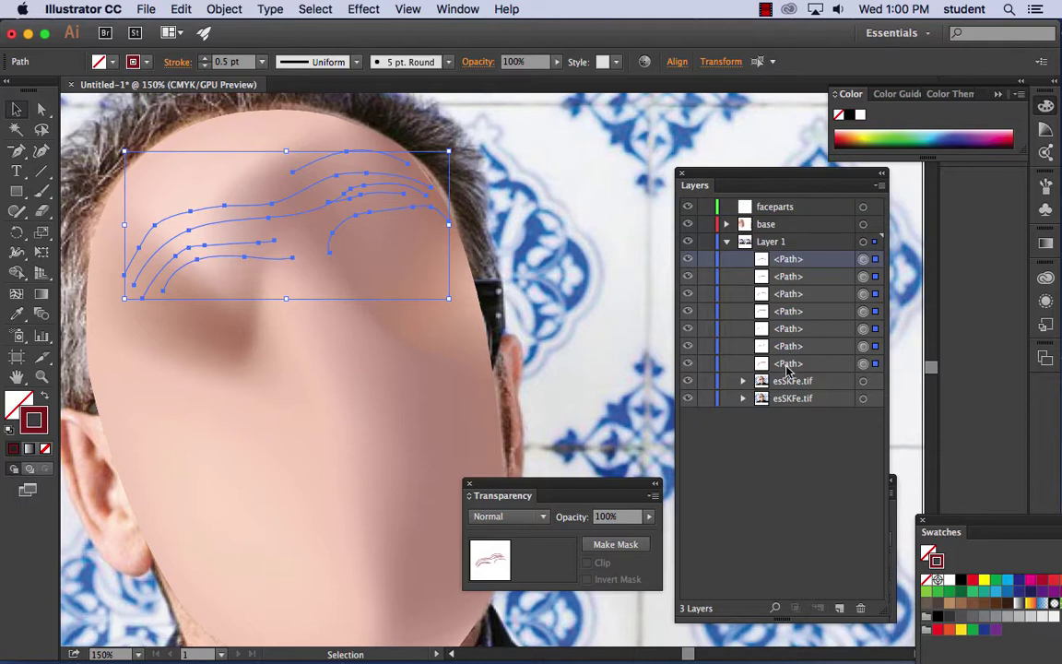
drag(789, 365, 776, 208)
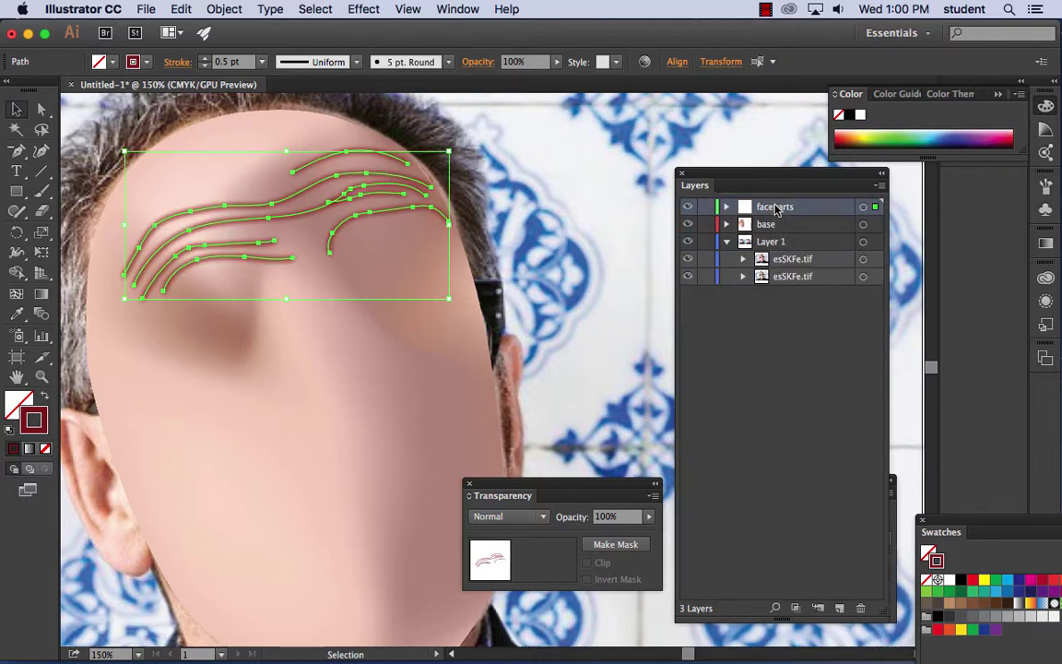
click(591, 223)
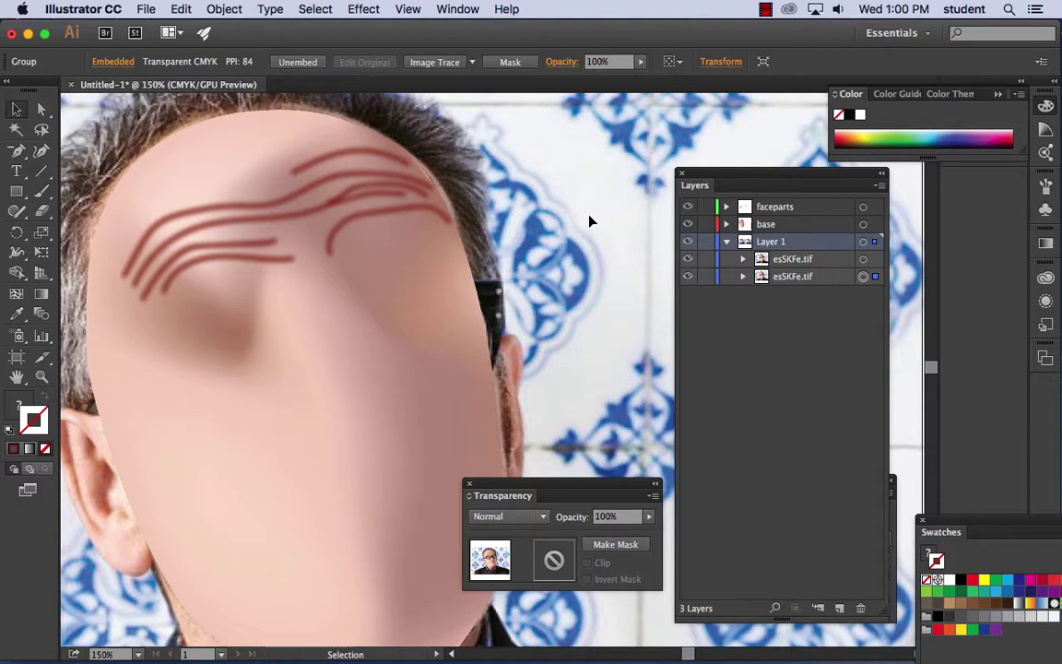
- Select all the forehead wrinkle strokes and lower their opacity to 63%
click(366, 221)
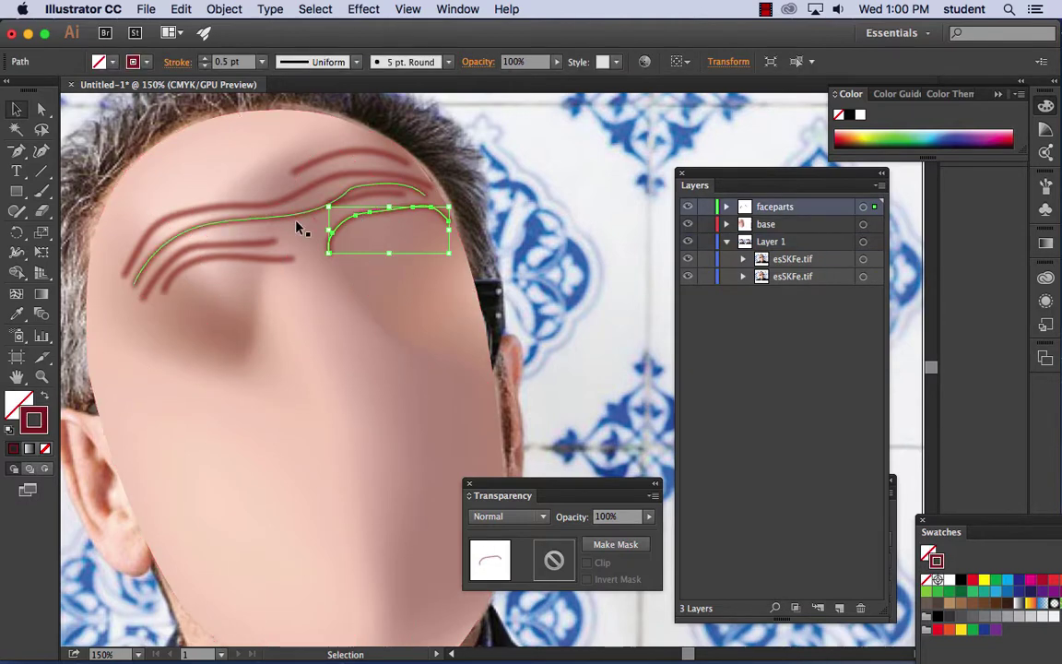
shift+click(258, 246)
shift+click(237, 225)
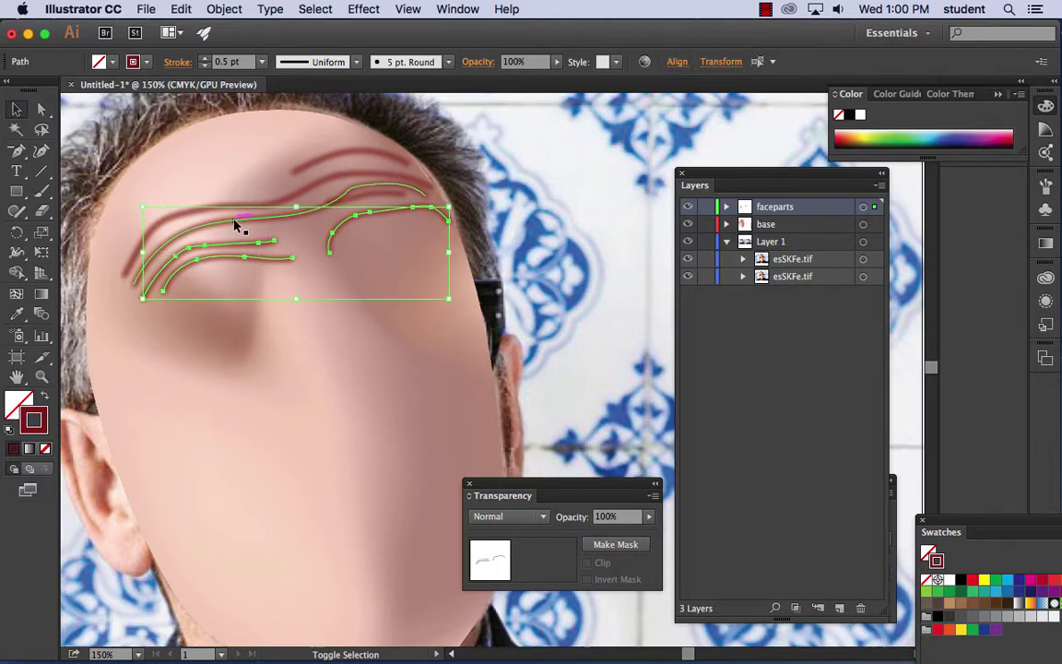
shift+click(235, 219)
shift+click(237, 208)
shift+click(342, 159)
shift+click(341, 159)
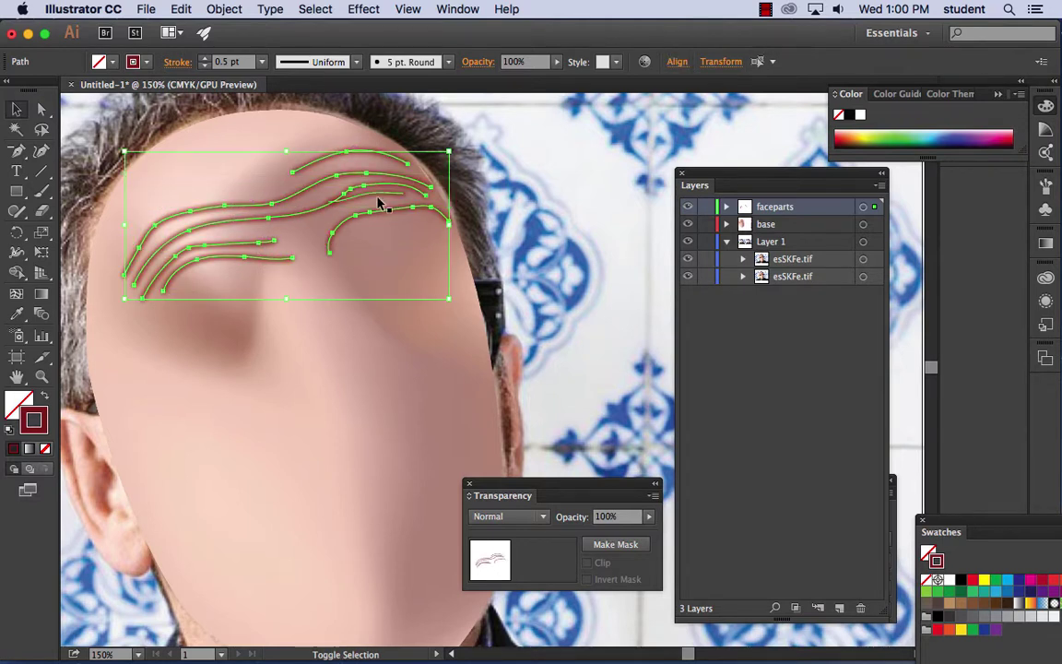
click(648, 517)
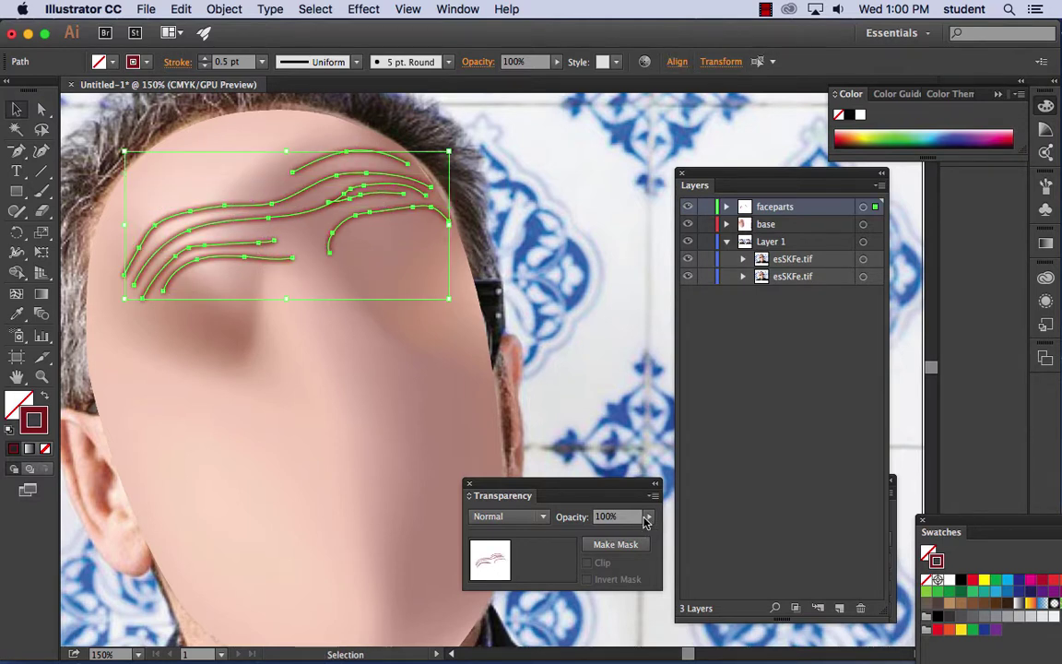
drag(643, 538, 624, 535)
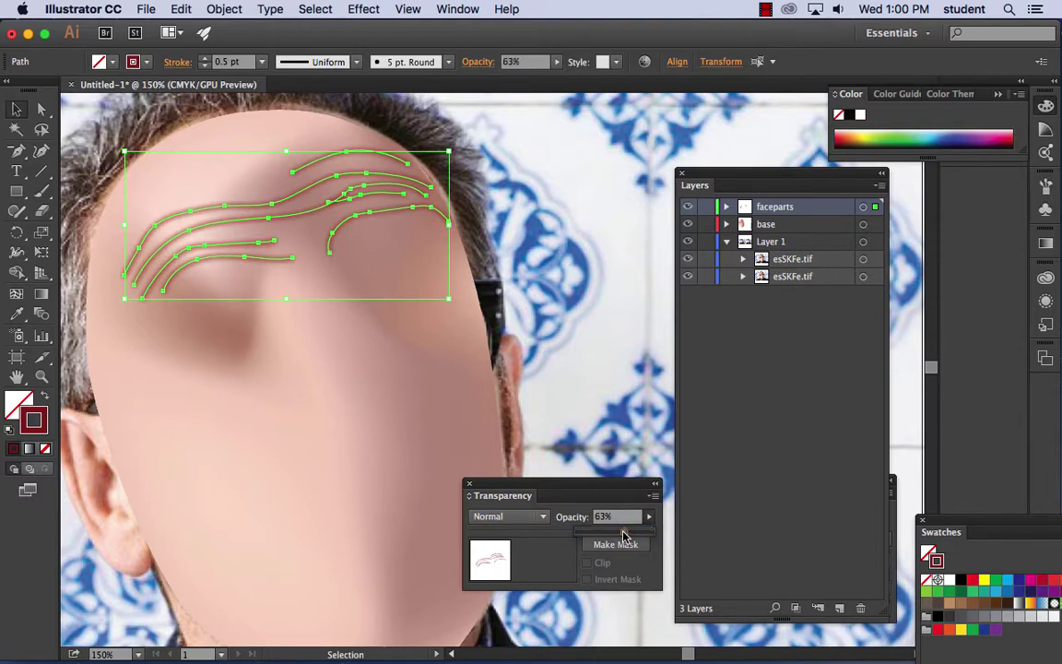
click(530, 183)
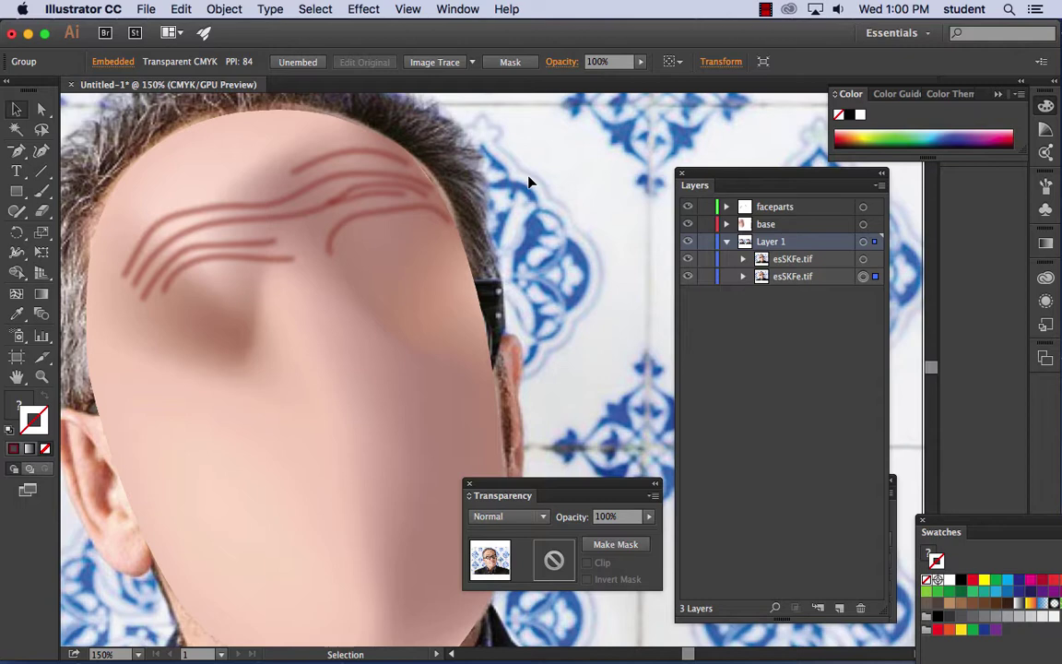
- Hide the base face layer and paint a trial Paintbrush stroke along the left eyebrow
click(687, 224)
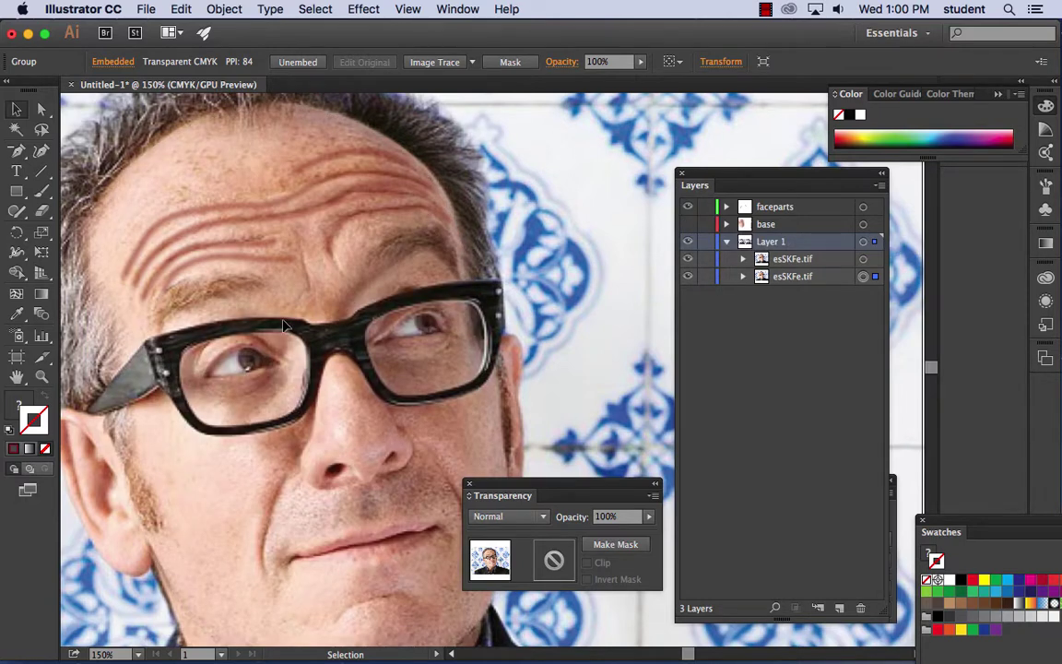
click(42, 192)
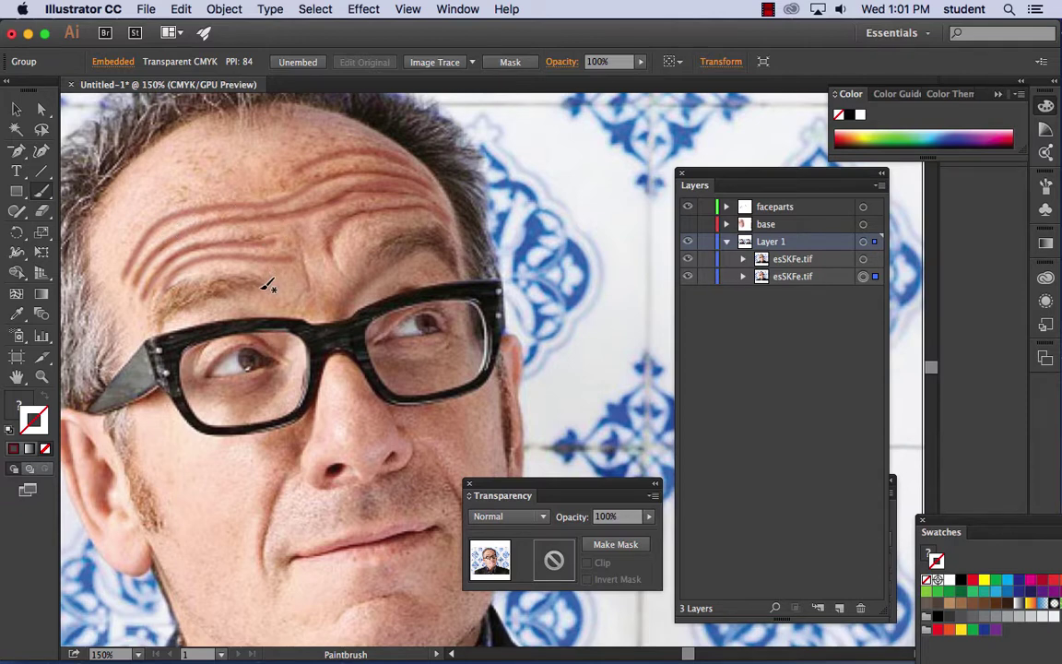
double_click(41, 191)
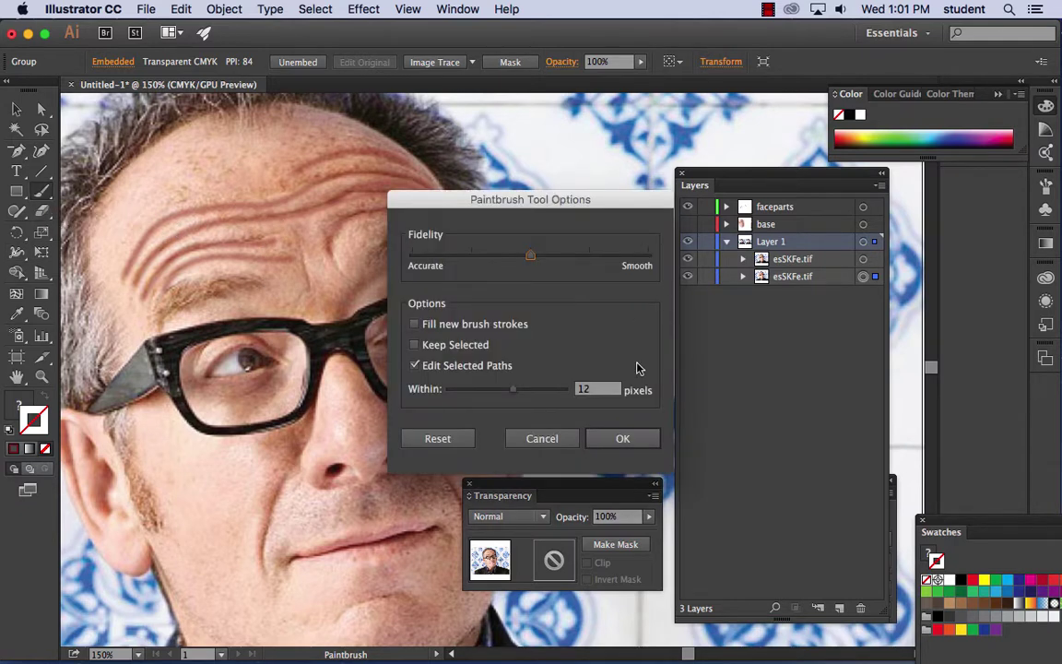
click(622, 438)
mouse_move(264, 285)
mouse_down()
mouse_move(210, 283)
mouse_move(158, 319)
mouse_up()
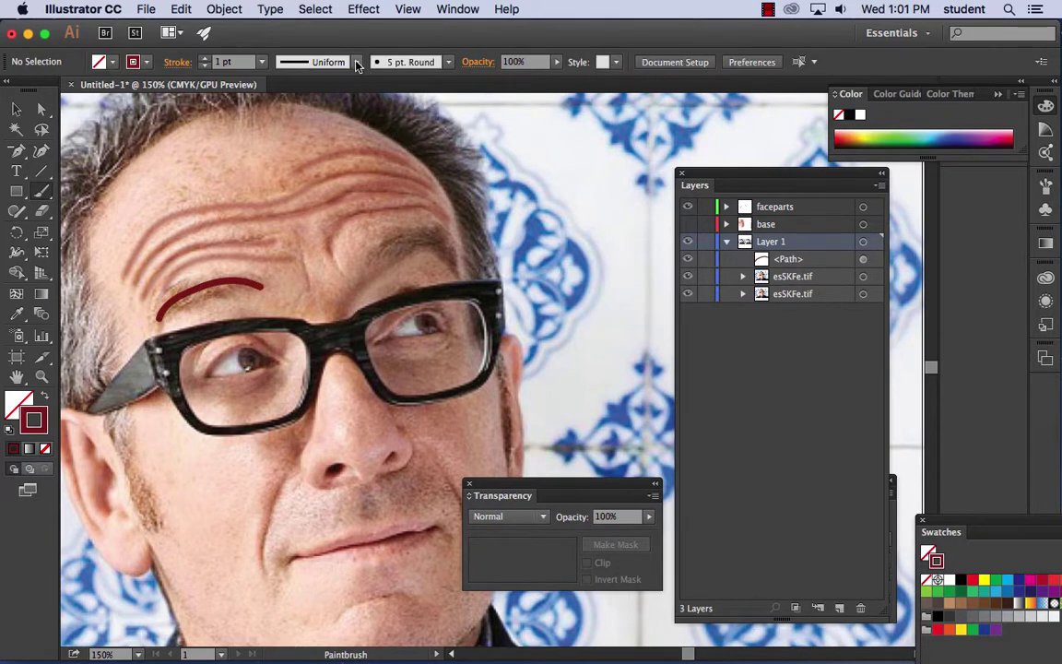
- Pick the Charcoal - Feather brush from the Brush Definition list
click(357, 62)
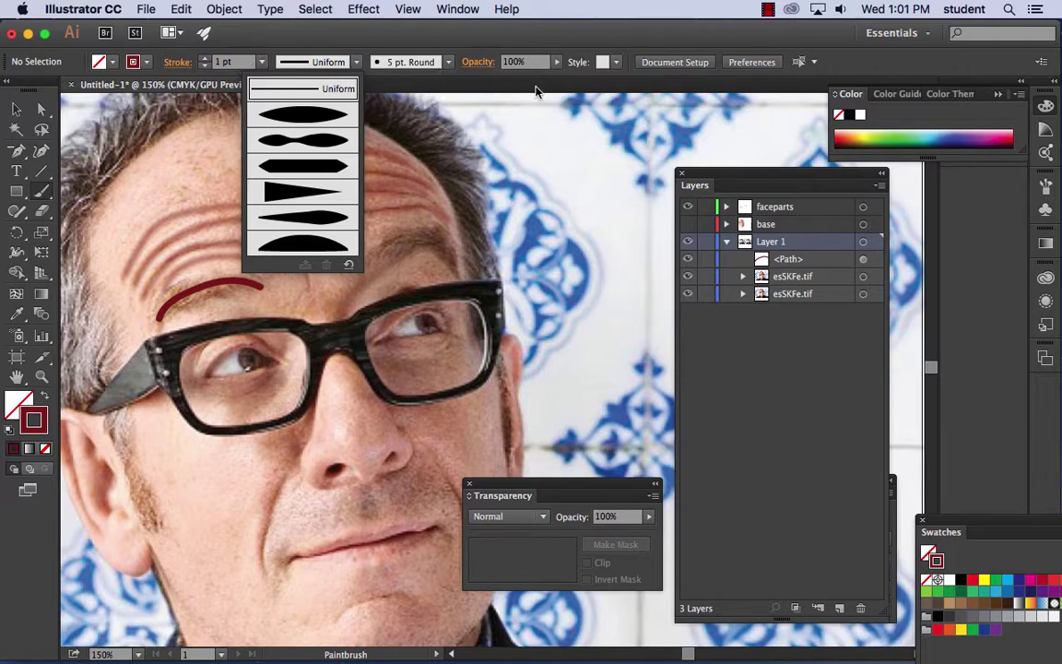
click(404, 42)
click(407, 61)
click(395, 173)
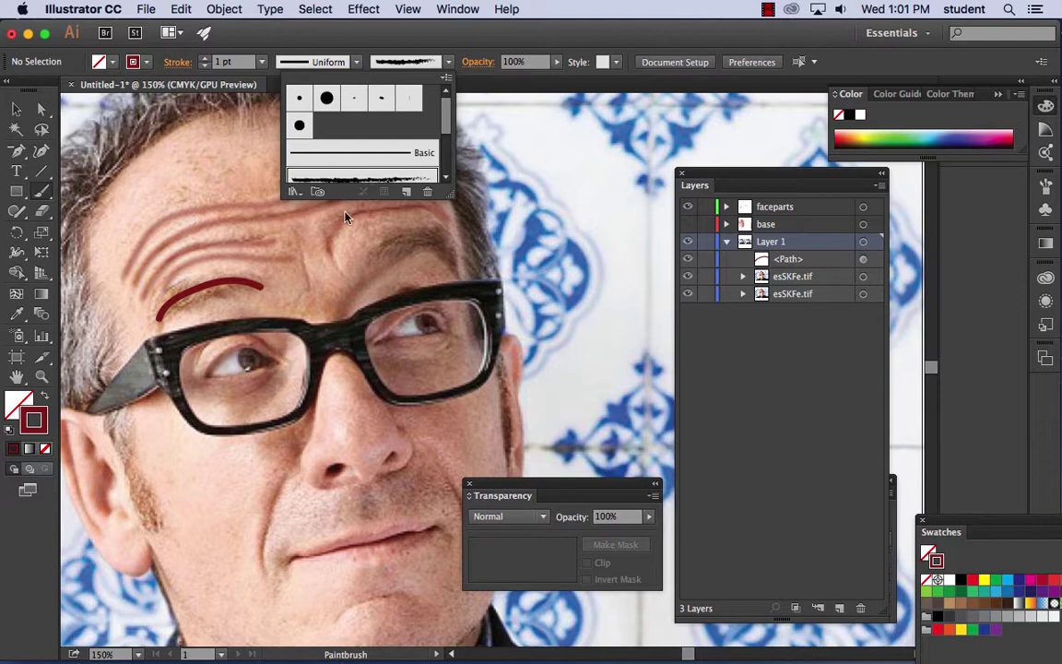
key(Escape)
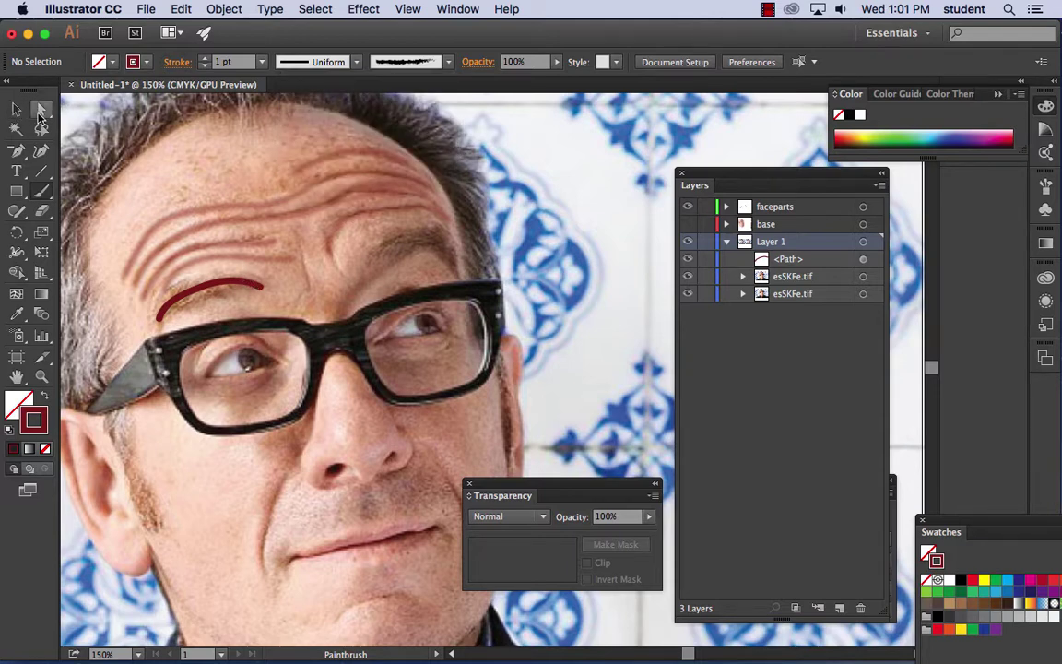
- Select the trial eyebrow stroke and delete it
click(40, 109)
click(222, 279)
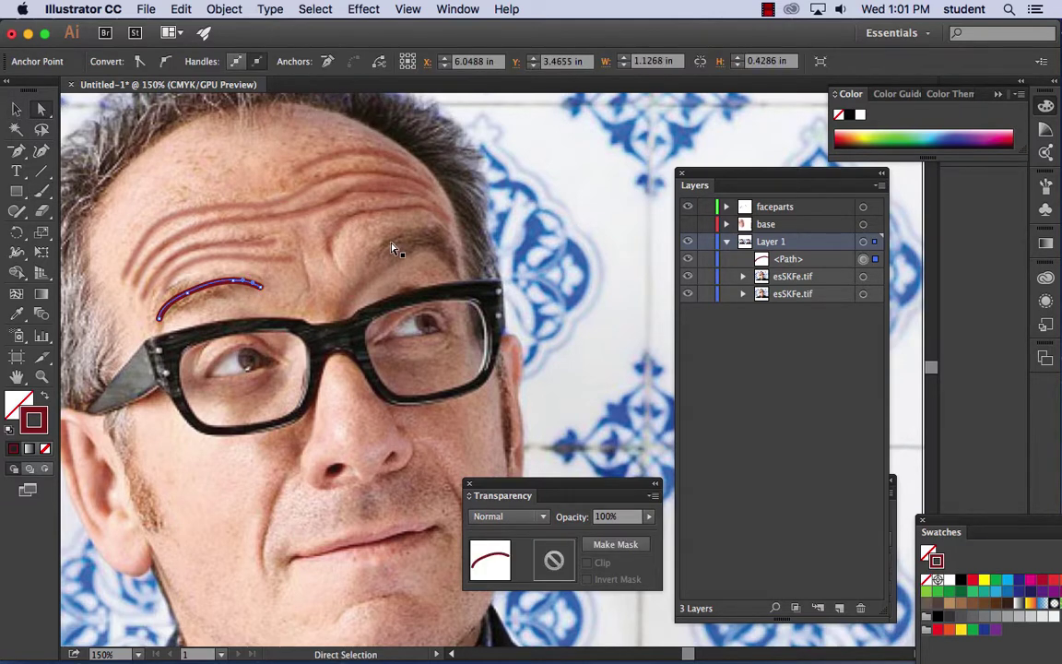
key(super+c)
key(super+f)
key(Delete)
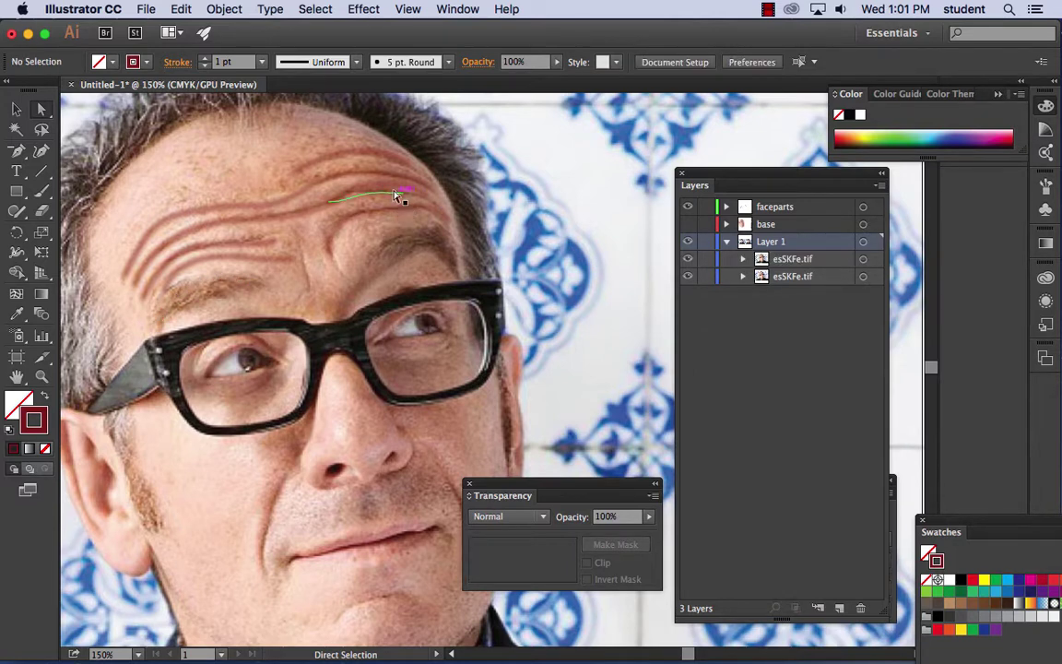
- Reopen the Brush Definition list and scroll toward Charcoal - Feather
click(356, 61)
click(321, 59)
click(448, 62)
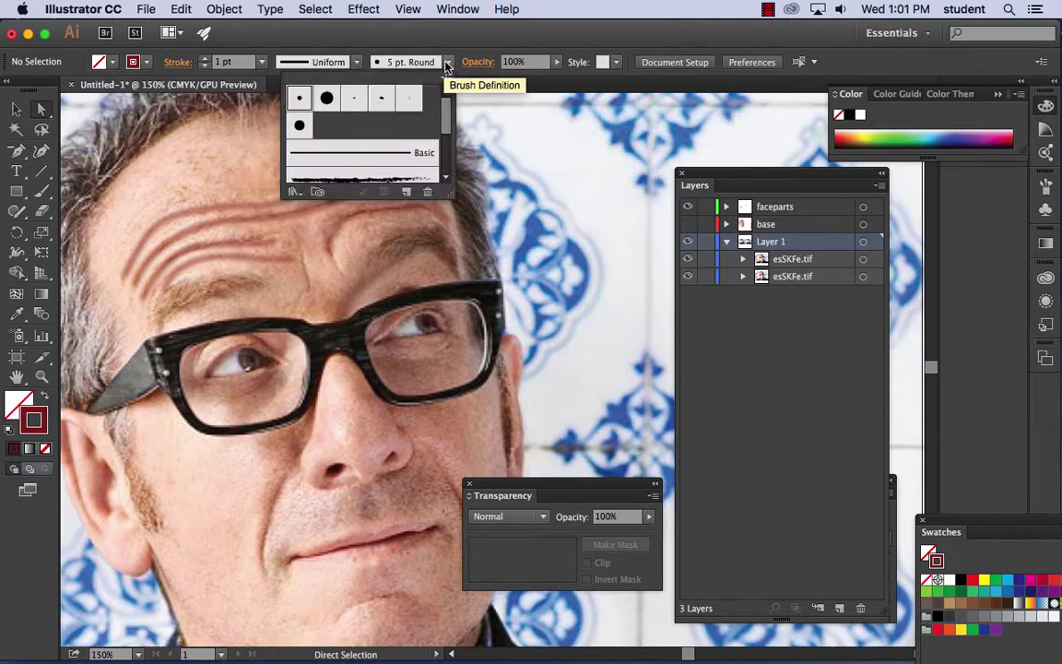
scroll(446, 113, down, 3)
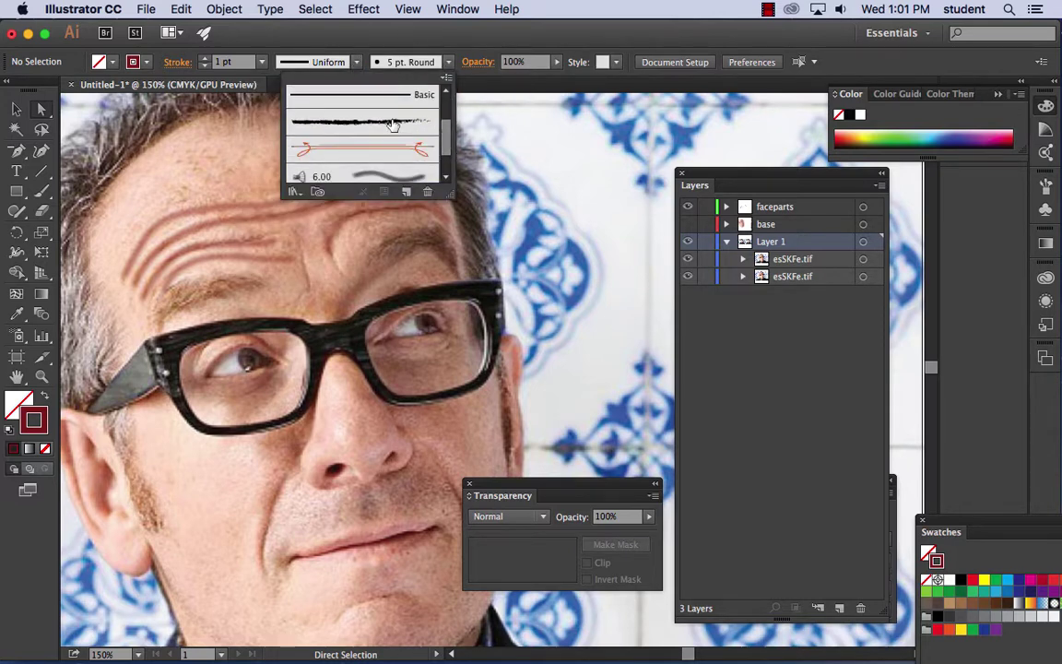
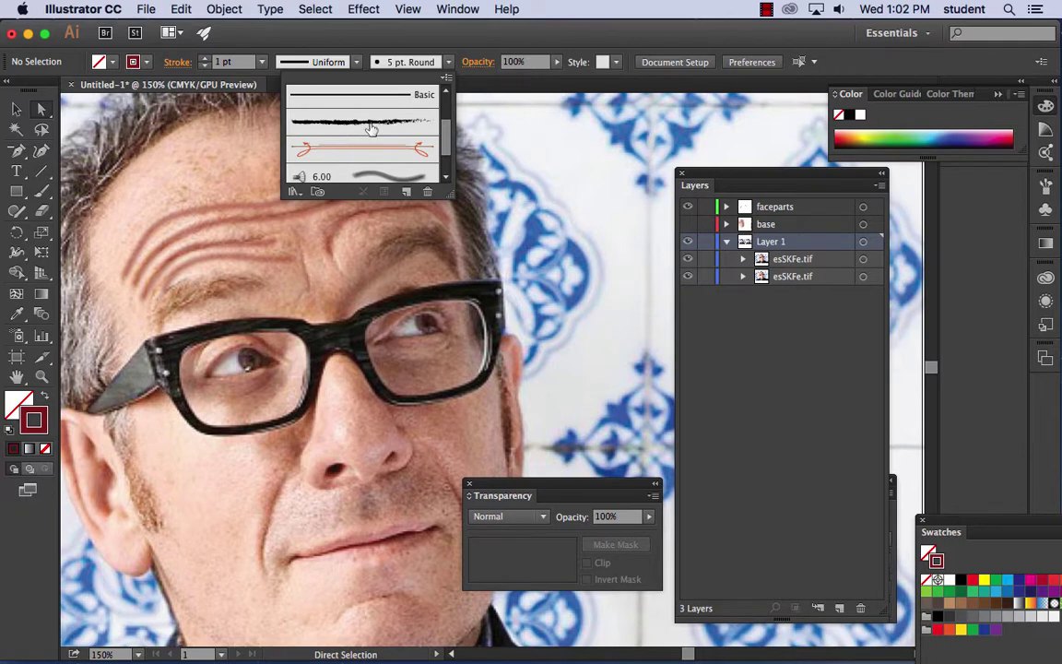
- Open the Artistic_ChalkCharcoalPencil brush library via Window > Brush Libraries > Artistic
click(439, 8)
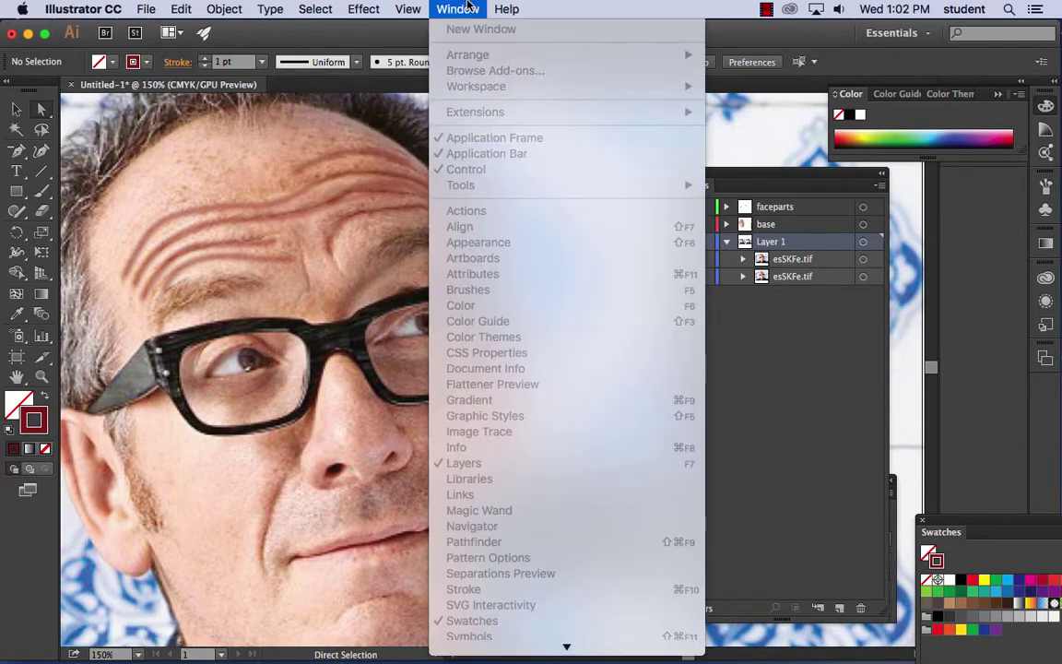
click(439, 7)
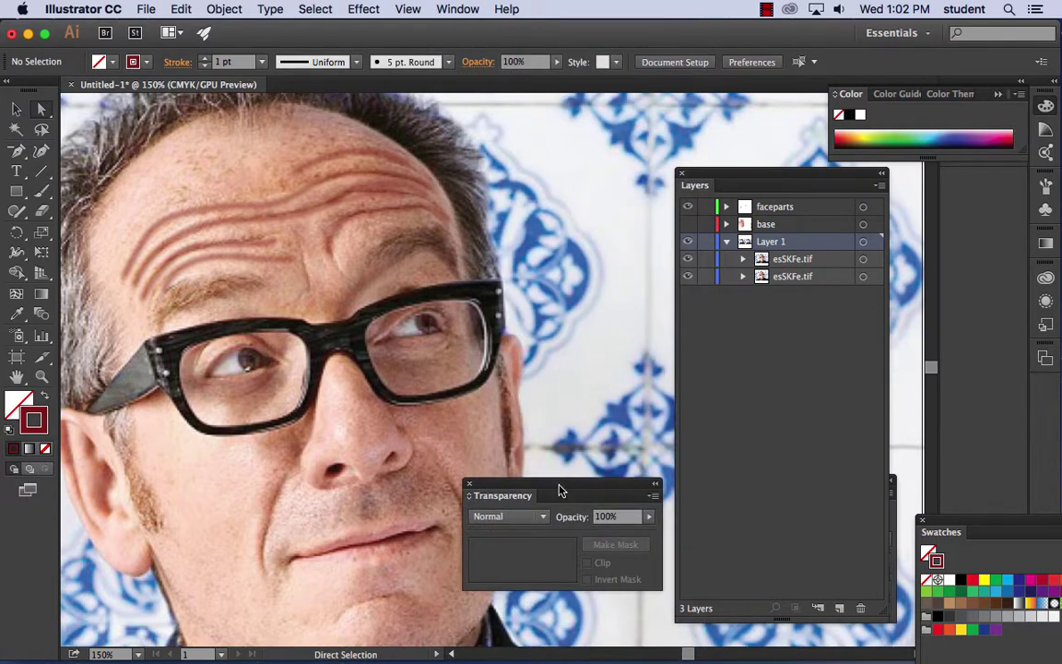
drag(560, 490, 607, 486)
click(457, 9)
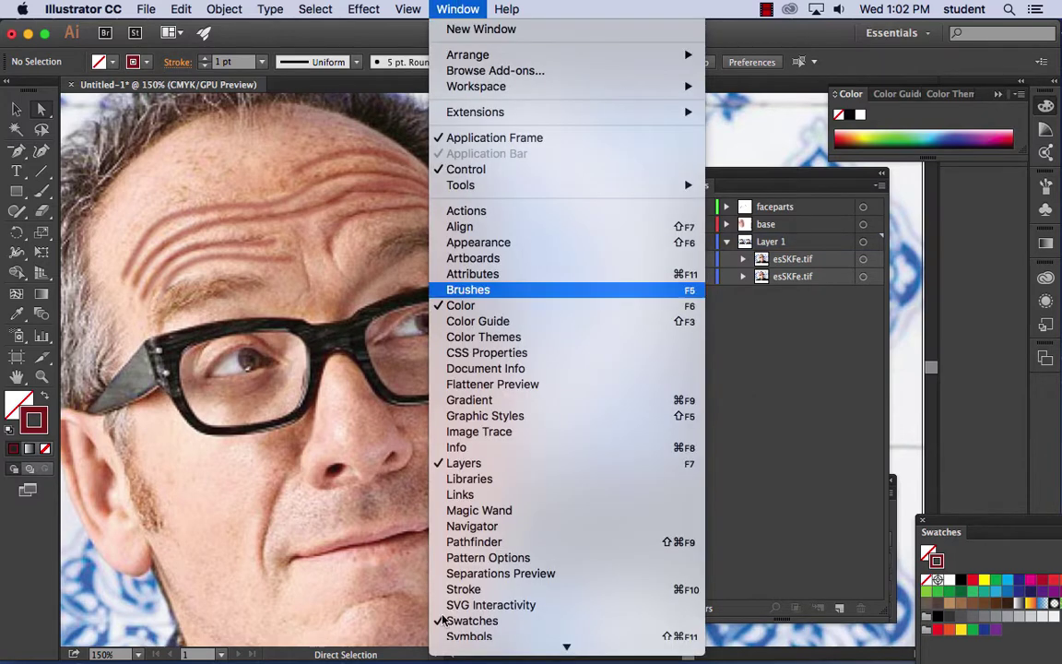
scroll(494, 109, down, 2)
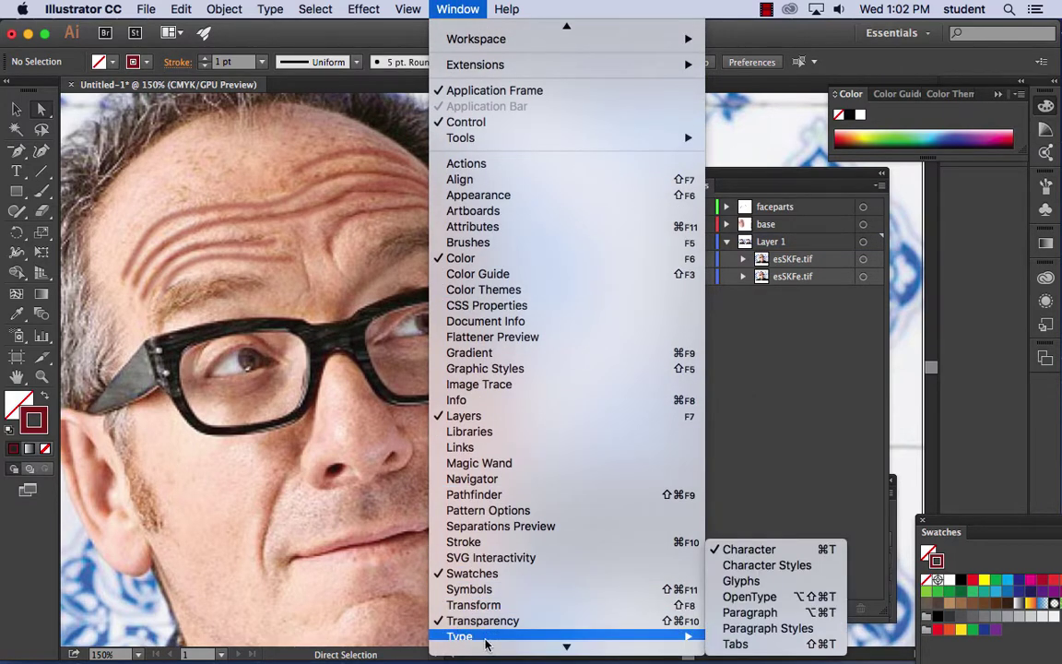
scroll(486, 634, down, 4)
mouse_move(489, 570)
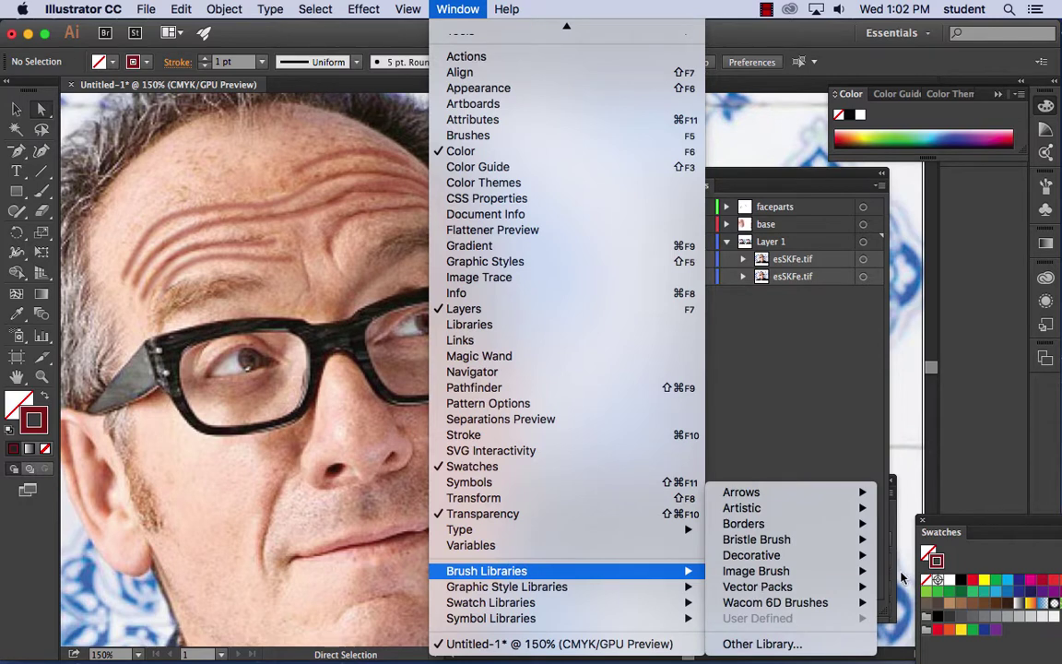
mouse_move(791, 574)
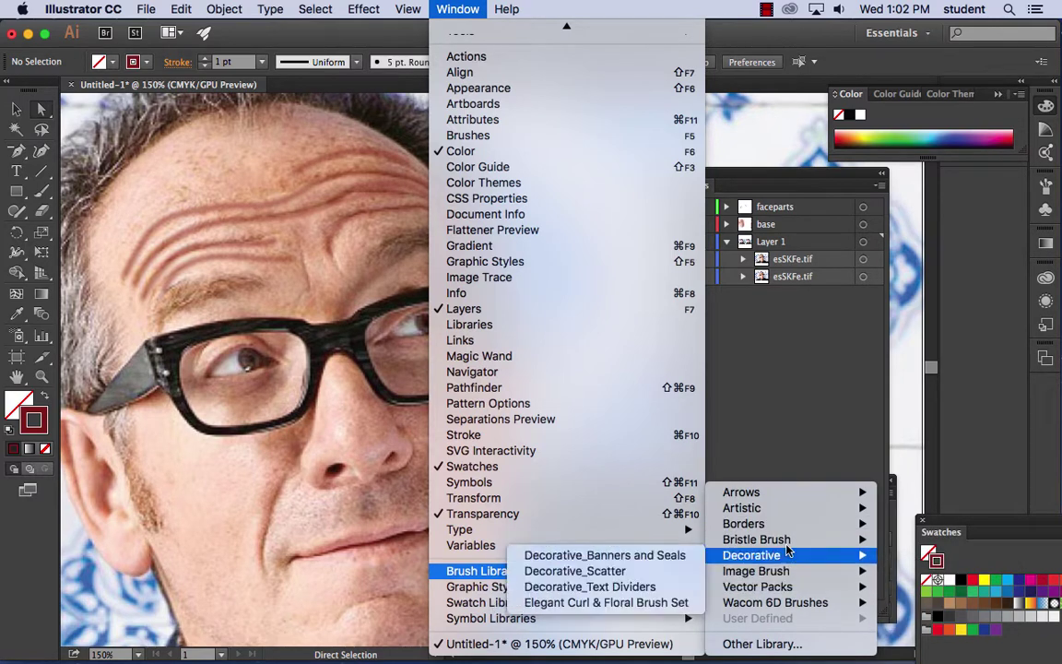
mouse_move(787, 544)
mouse_move(779, 523)
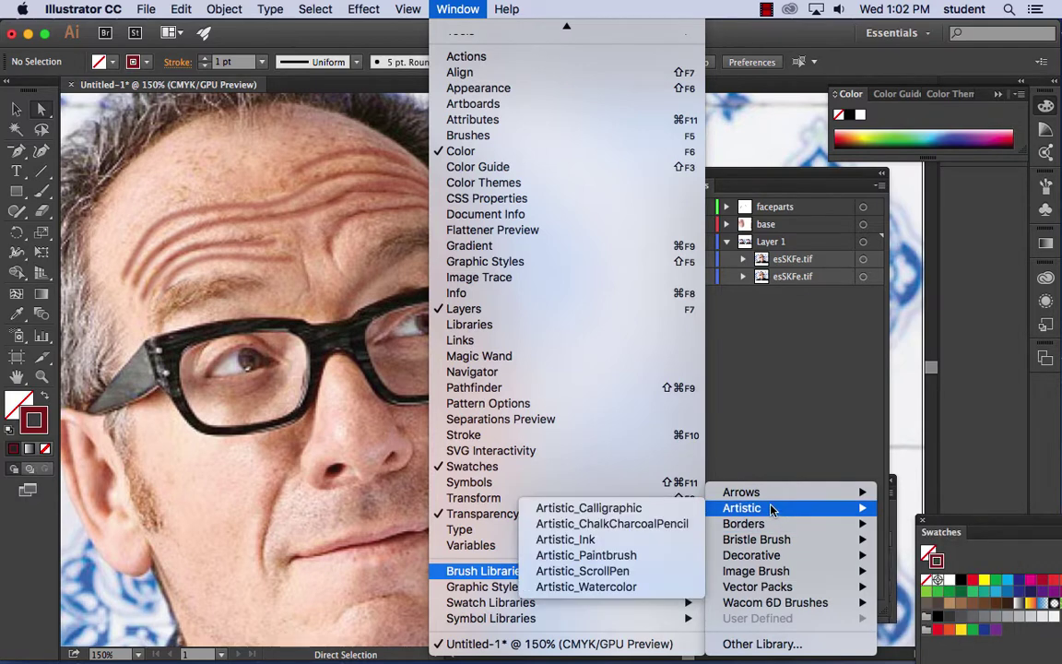
click(666, 530)
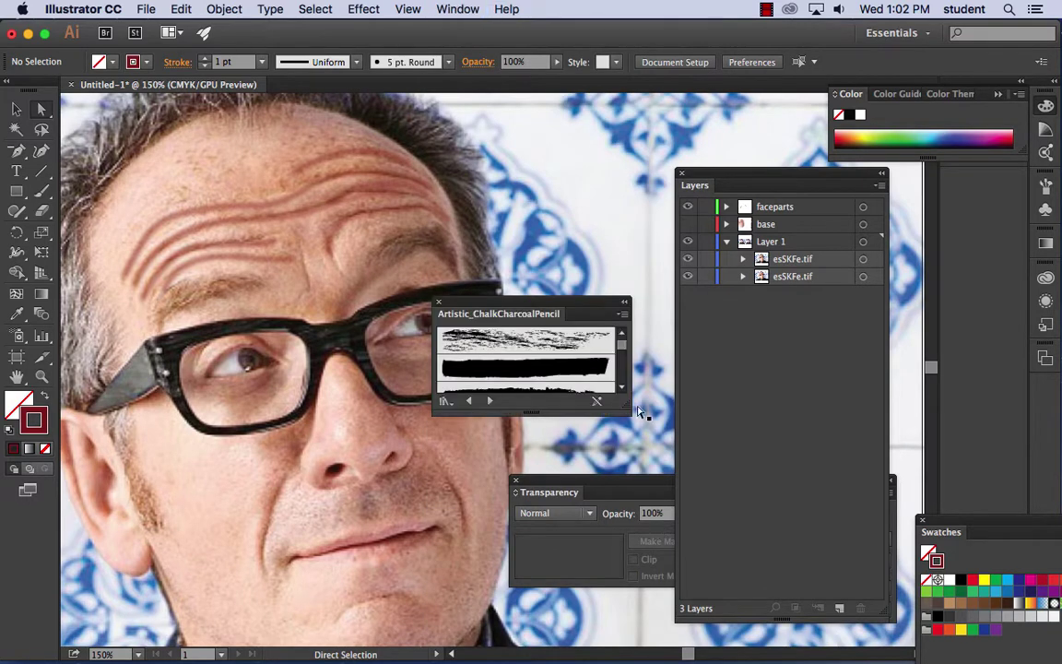
- Pick the Chalk - Scribble brush, sample the skin tone as stroke, and paint both eyebrows
mouse_move(630, 412)
mouse_down()
mouse_move(660, 566)
mouse_move(675, 585)
mouse_up()
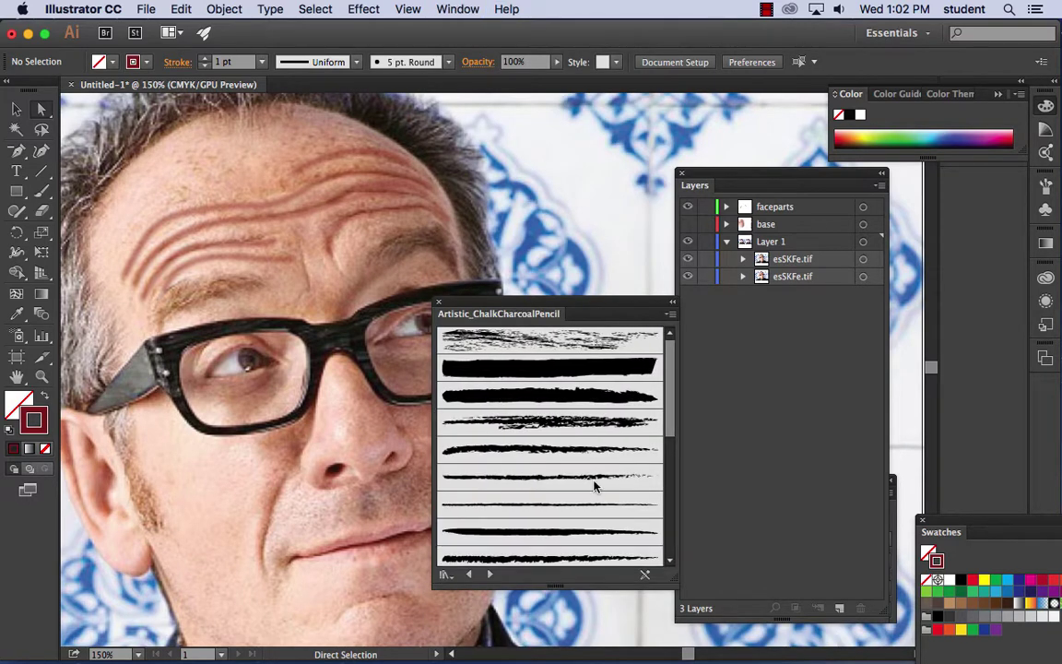
click(584, 427)
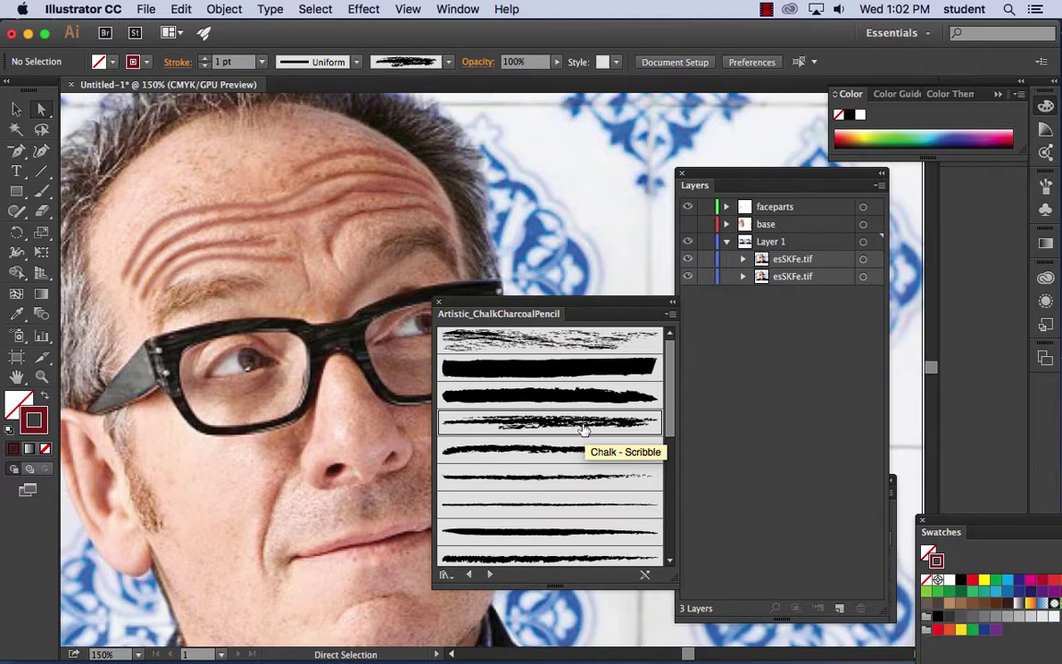
click(16, 314)
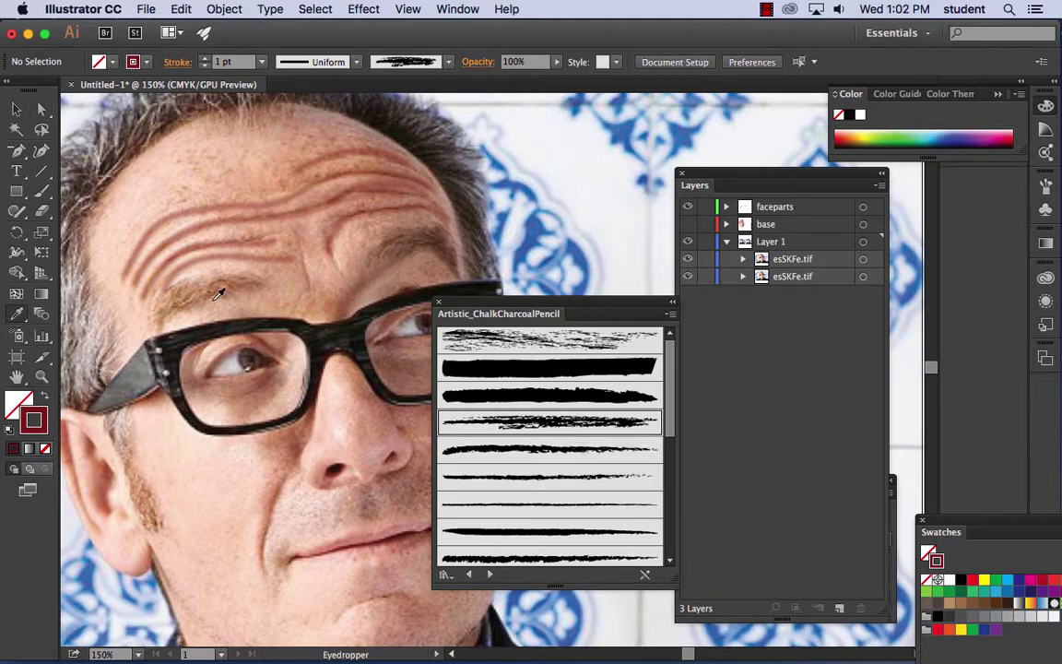
click(221, 281)
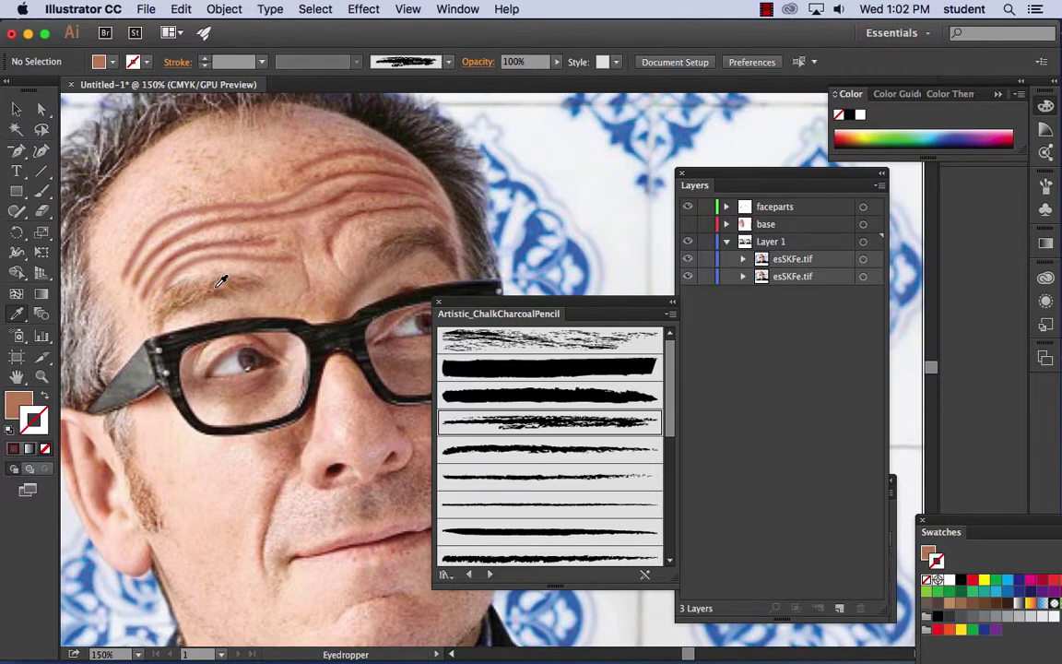
click(43, 394)
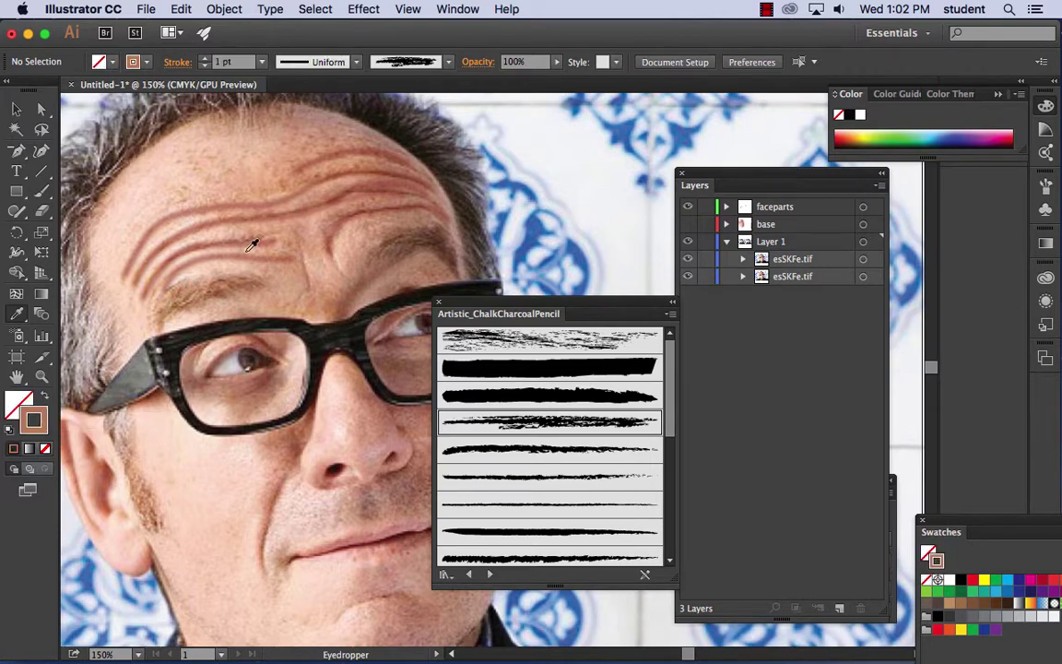
click(39, 192)
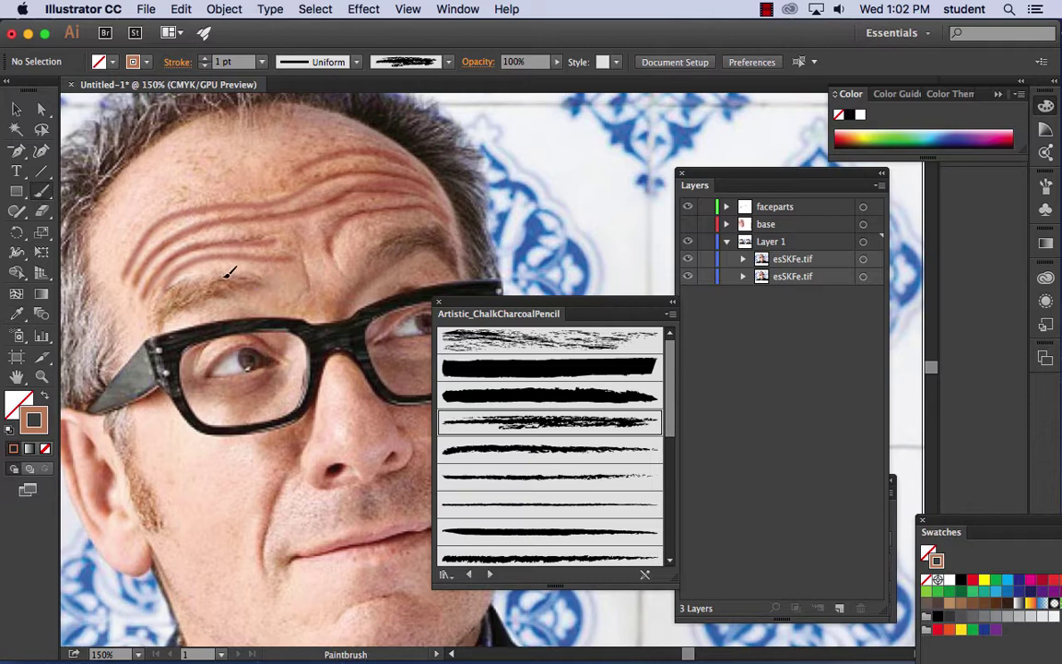
drag(225, 276, 152, 285)
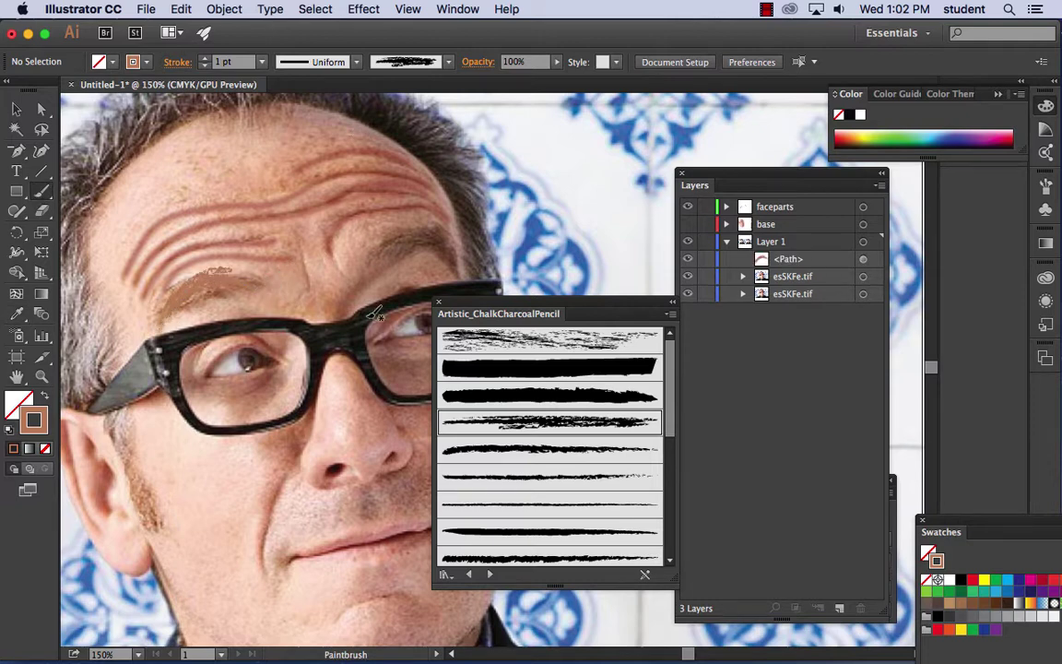
mouse_move(396, 255)
mouse_down()
mouse_move(382, 242)
mouse_move(397, 228)
mouse_move(452, 249)
mouse_up()
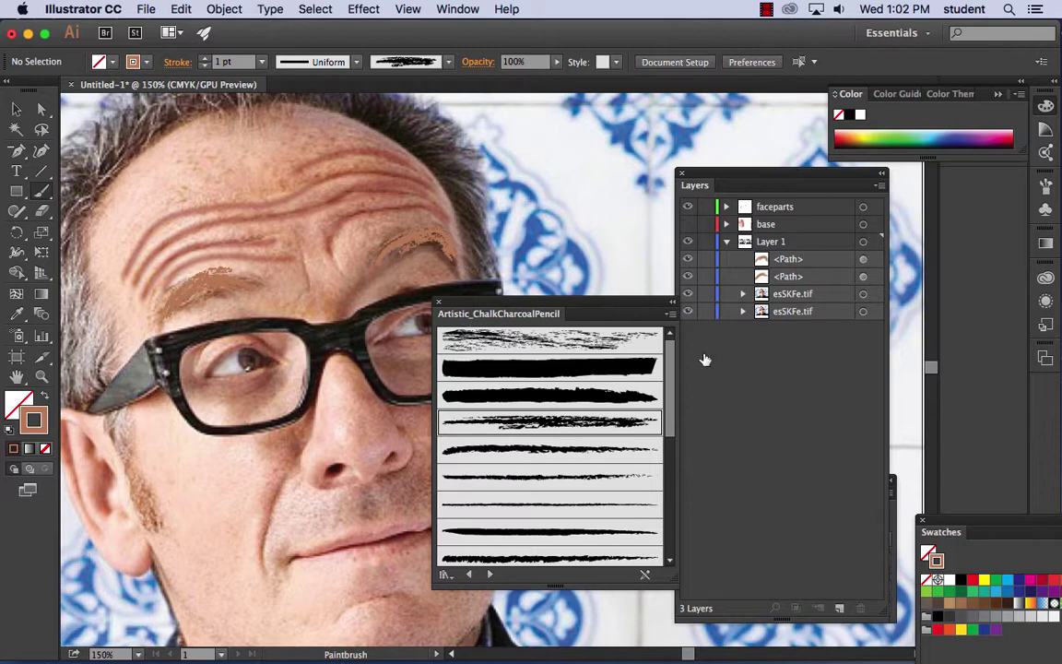
- Darken the stroke to dark brown and repaint both eyebrows with it
double_click(39, 423)
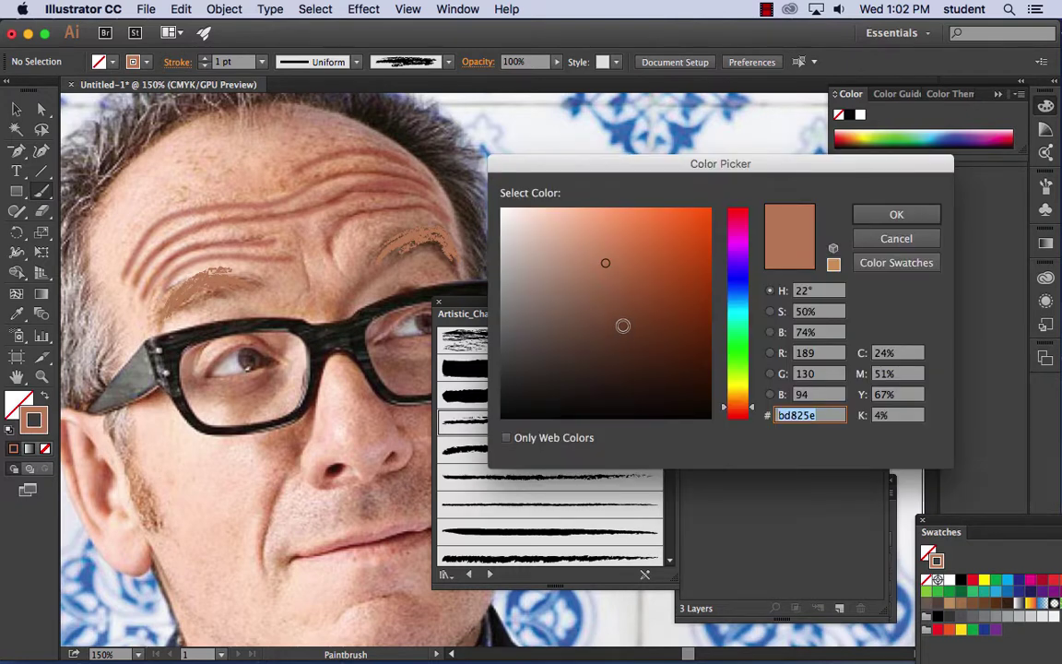
click(648, 311)
click(897, 214)
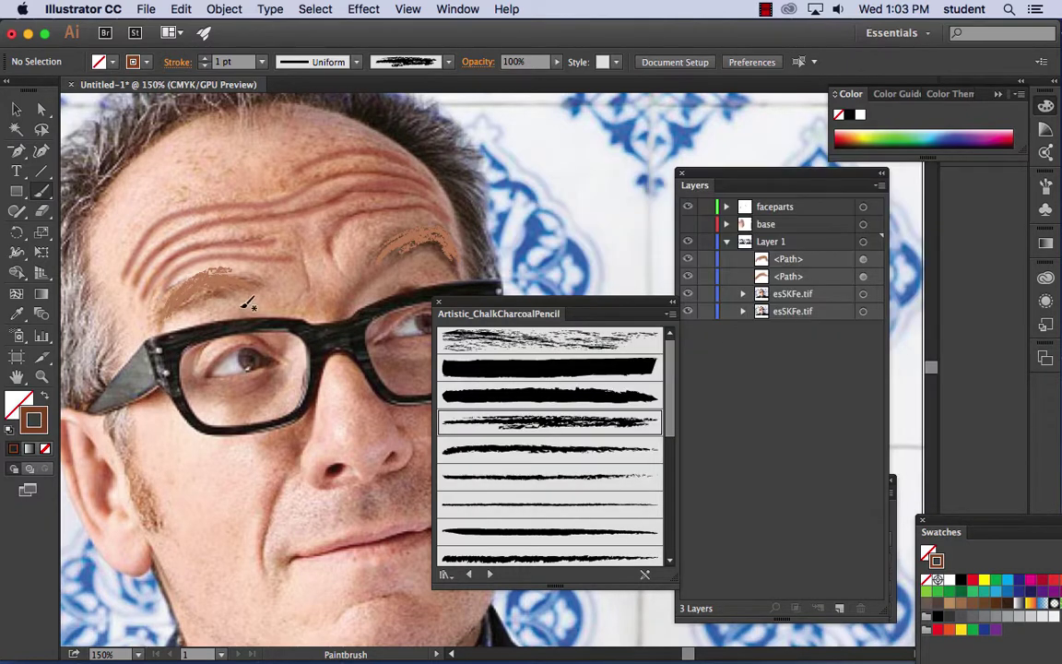
drag(222, 273, 241, 276)
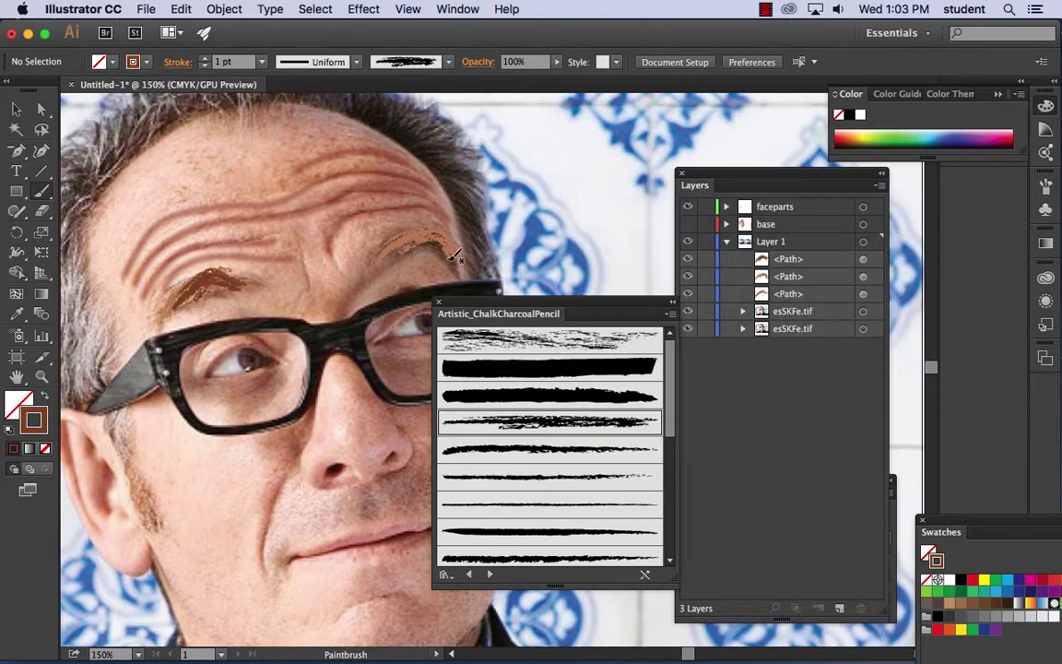
drag(441, 236, 442, 238)
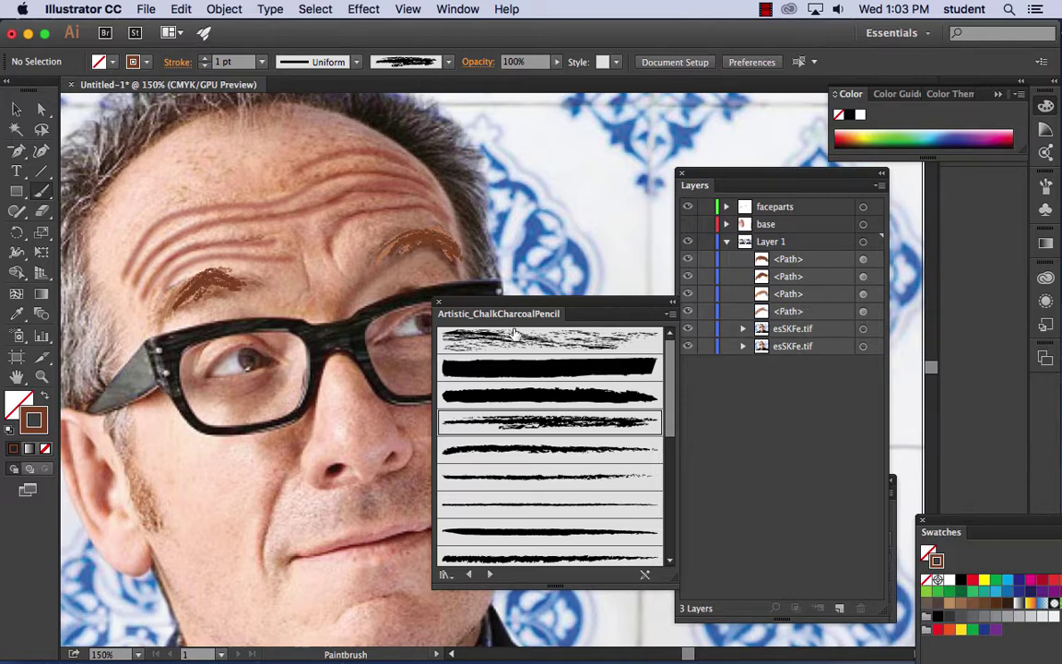
- Show the blurred base layer and move the four eyebrow paths onto it
click(687, 224)
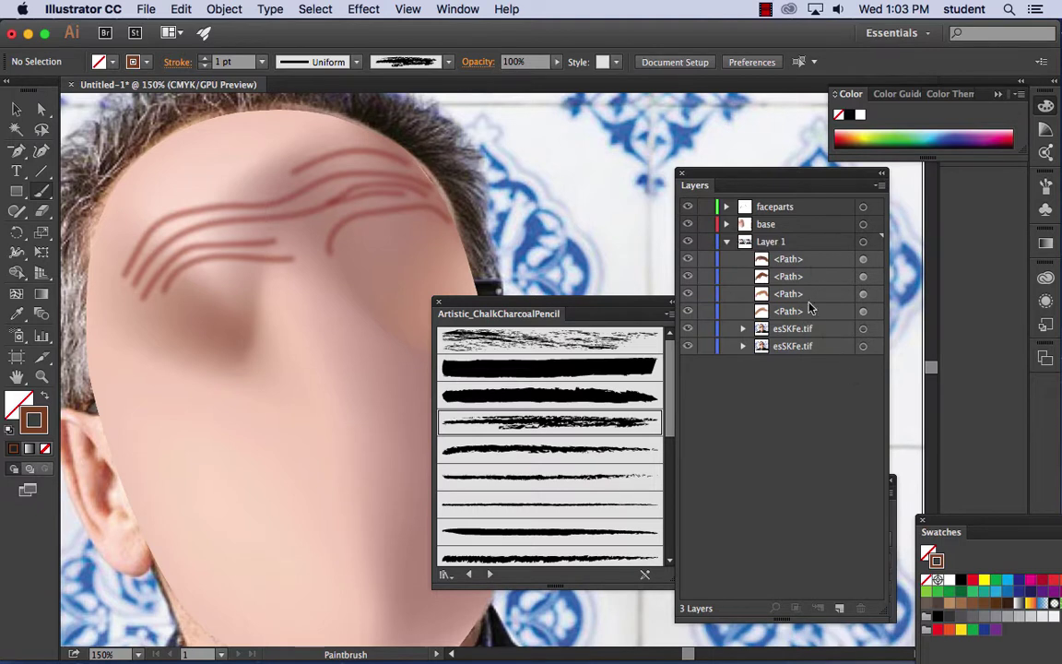
click(801, 260)
shift+click(799, 311)
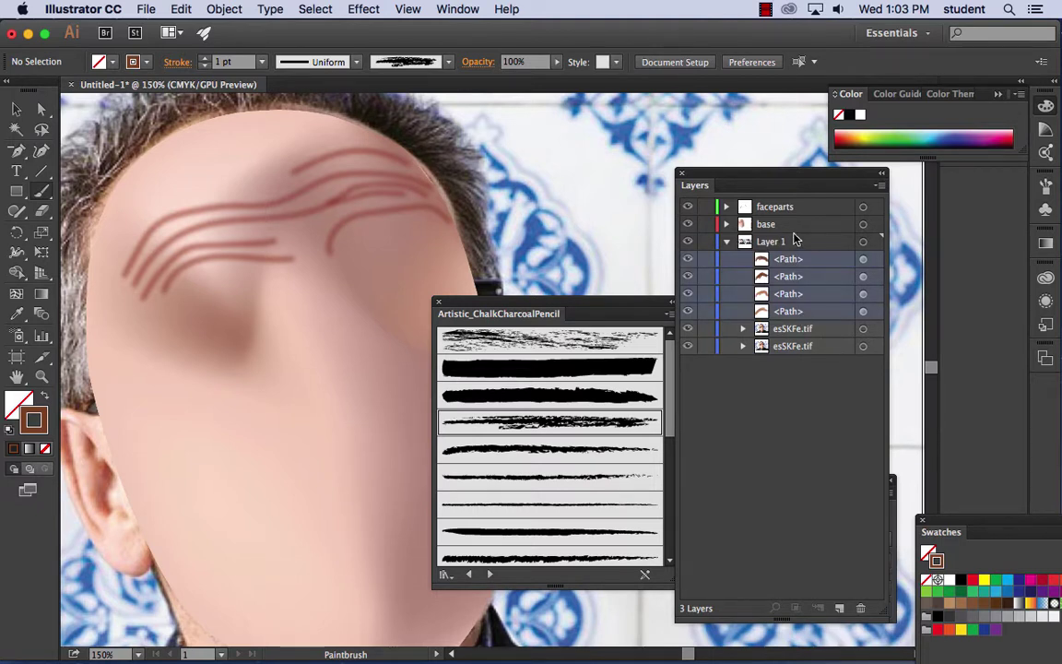
drag(789, 261, 771, 230)
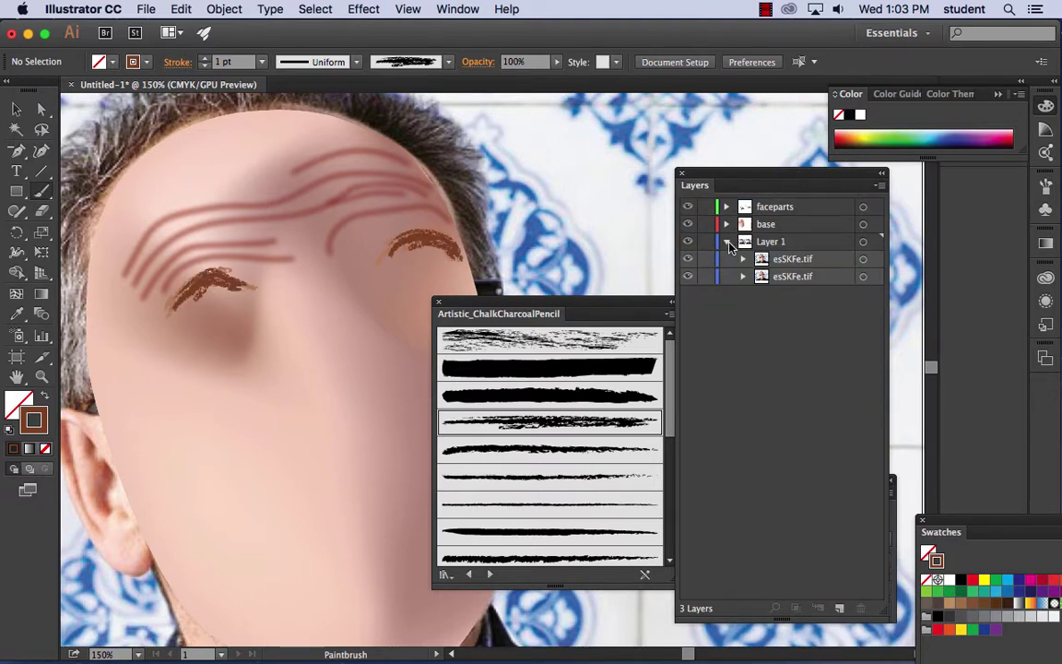
click(727, 243)
- Target the faceparts layer and paint chalk hair strokes along the upper forehead
click(830, 211)
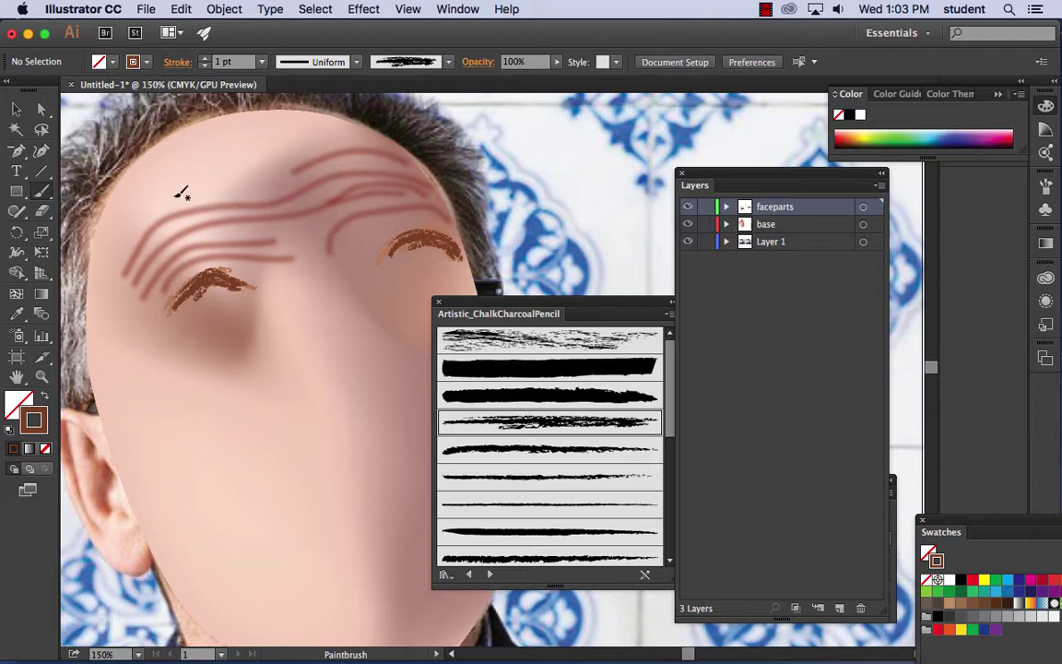
mouse_move(133, 189)
mouse_down()
mouse_move(199, 144)
mouse_move(301, 115)
mouse_move(305, 134)
mouse_up()
click(15, 109)
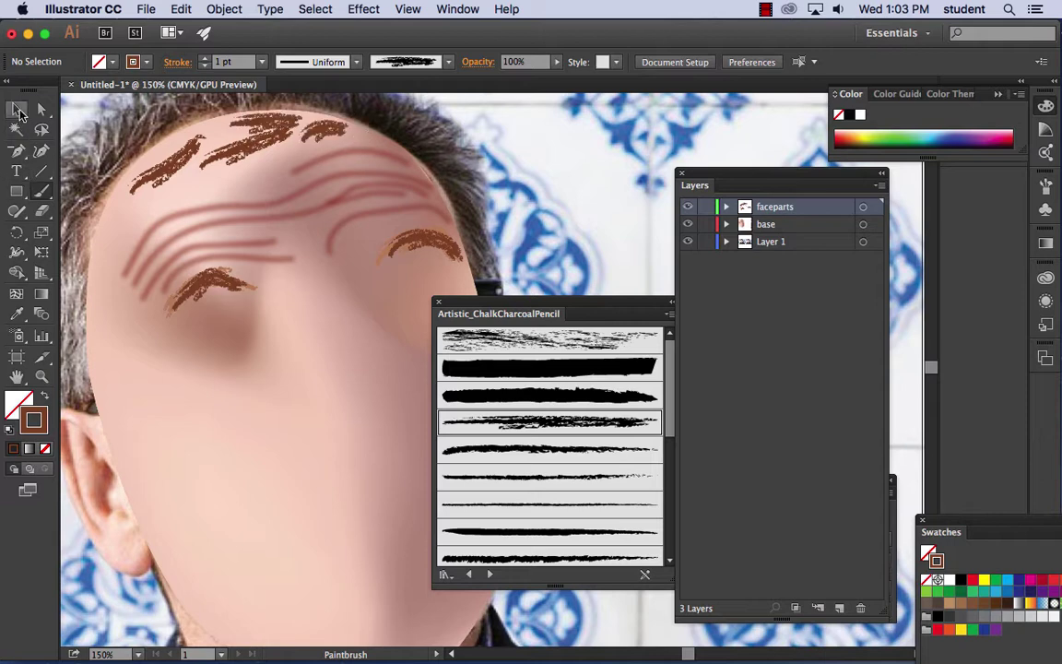
- Select the four hairline strokes and lower their opacity to 8% in Transparency
click(168, 163)
shift+click(261, 152)
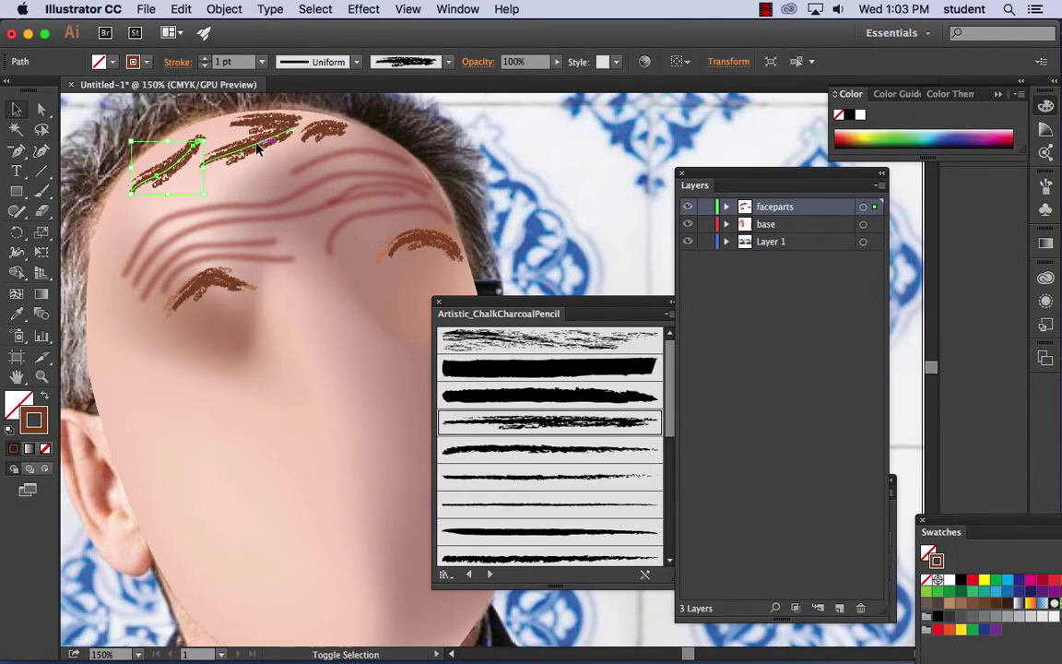
shift+click(267, 118)
shift+click(327, 129)
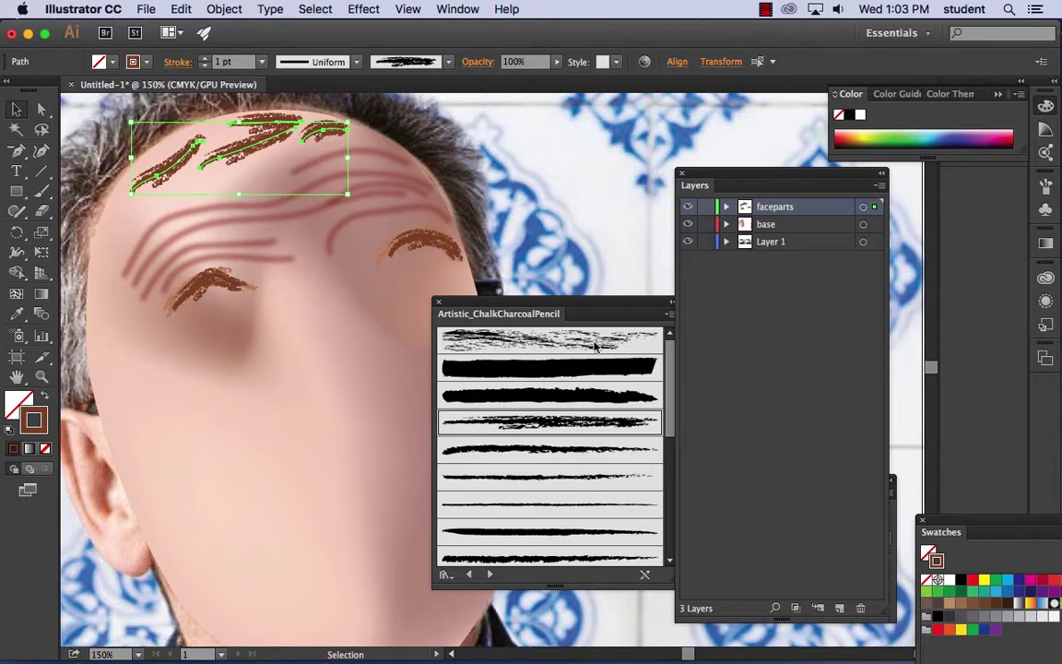
mouse_move(523, 310)
mouse_down()
mouse_move(669, 98)
mouse_move(701, 114)
mouse_up()
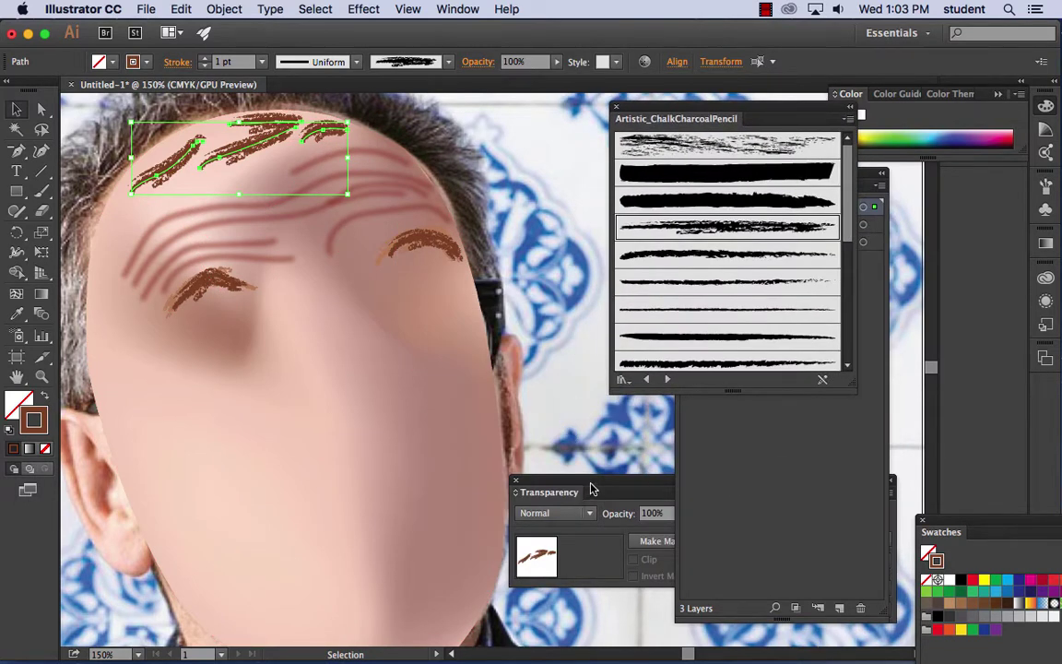
drag(591, 489, 467, 390)
click(574, 414)
drag(574, 431, 511, 430)
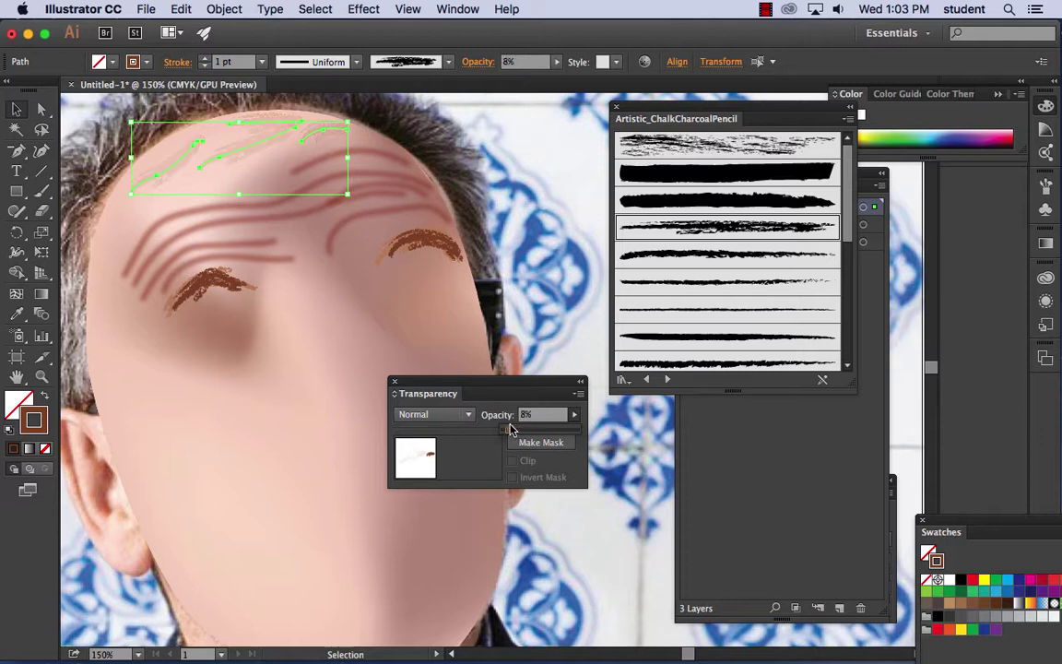
click(472, 115)
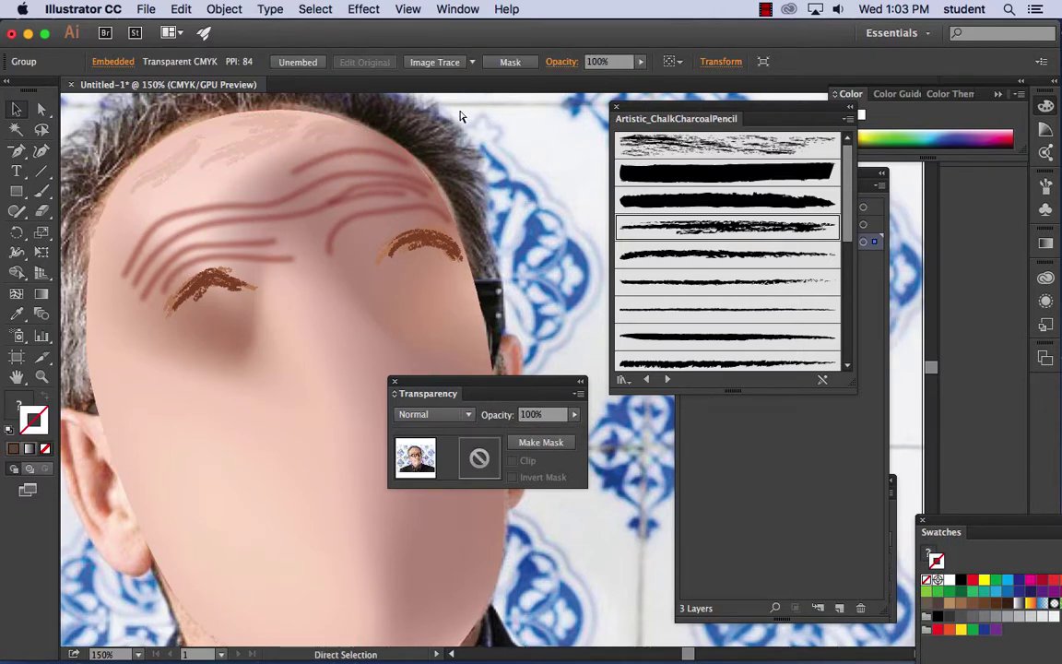
key(super+equal)
key(super+equal)
key(super+equal)
drag(277, 571, 369, 340)
scroll(370, 341, up, 5)
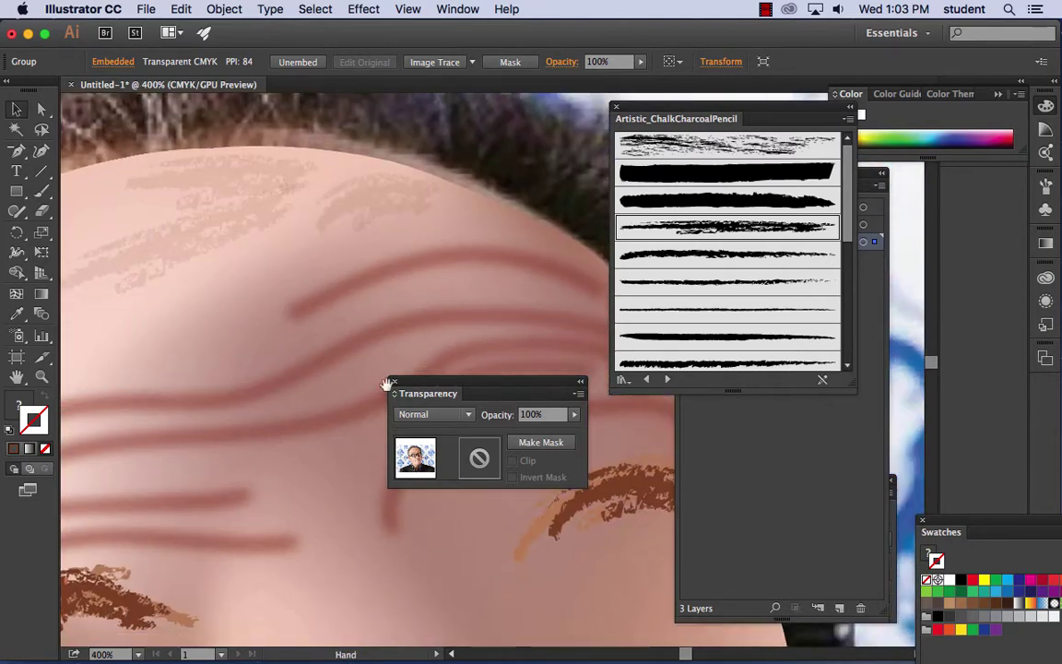
scroll(489, 267, left, 3)
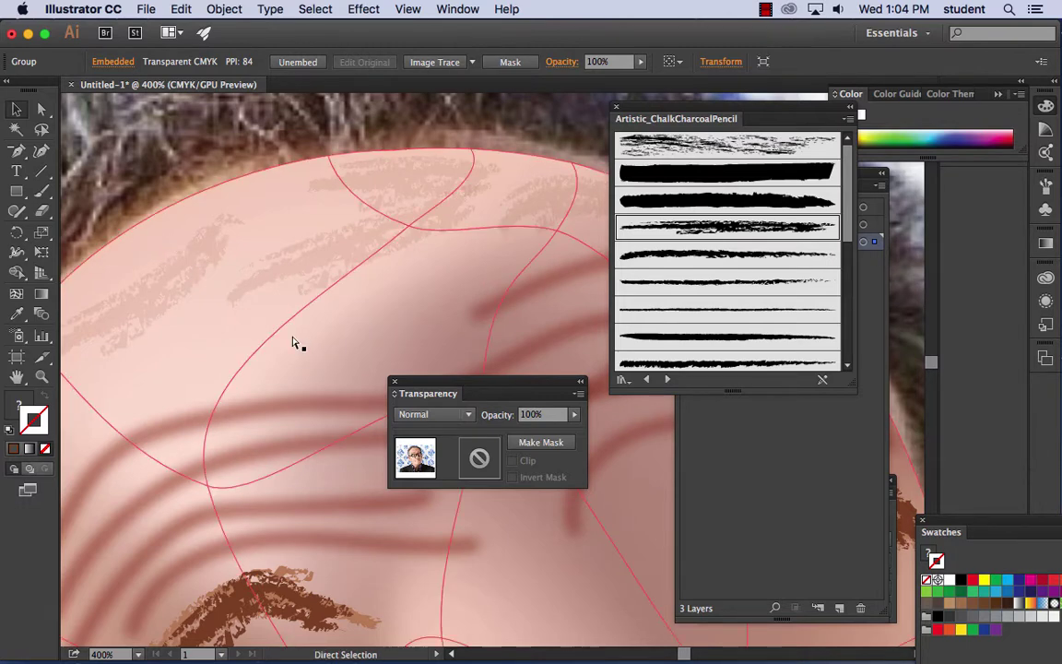
key(super+y)
key(super+minus)
key(space)
drag(279, 255, 252, 177)
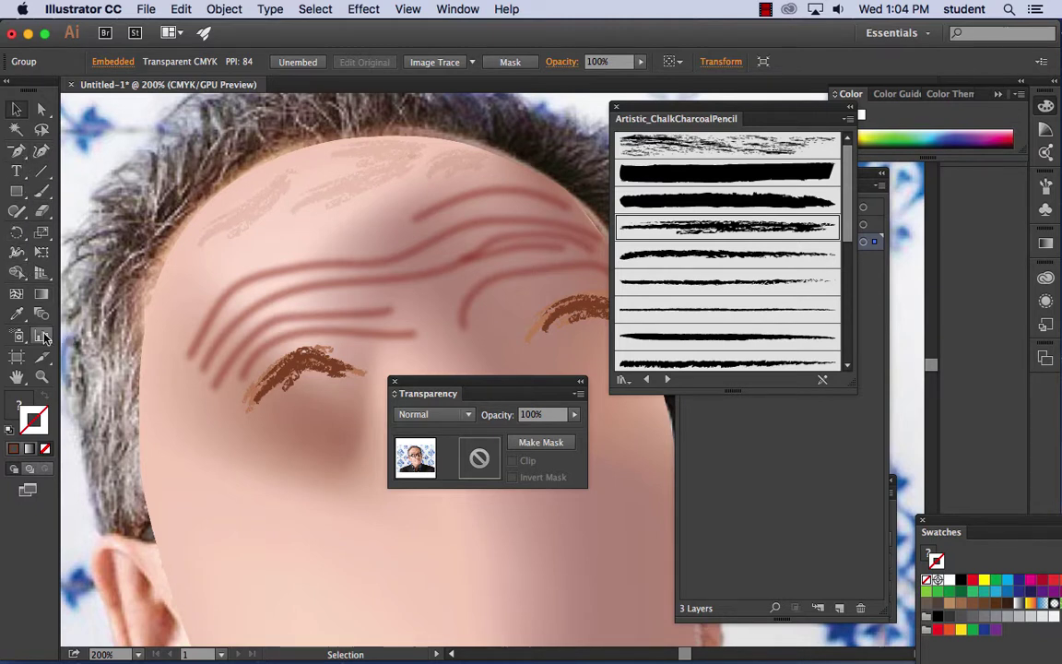
click(40, 191)
drag(211, 246, 185, 343)
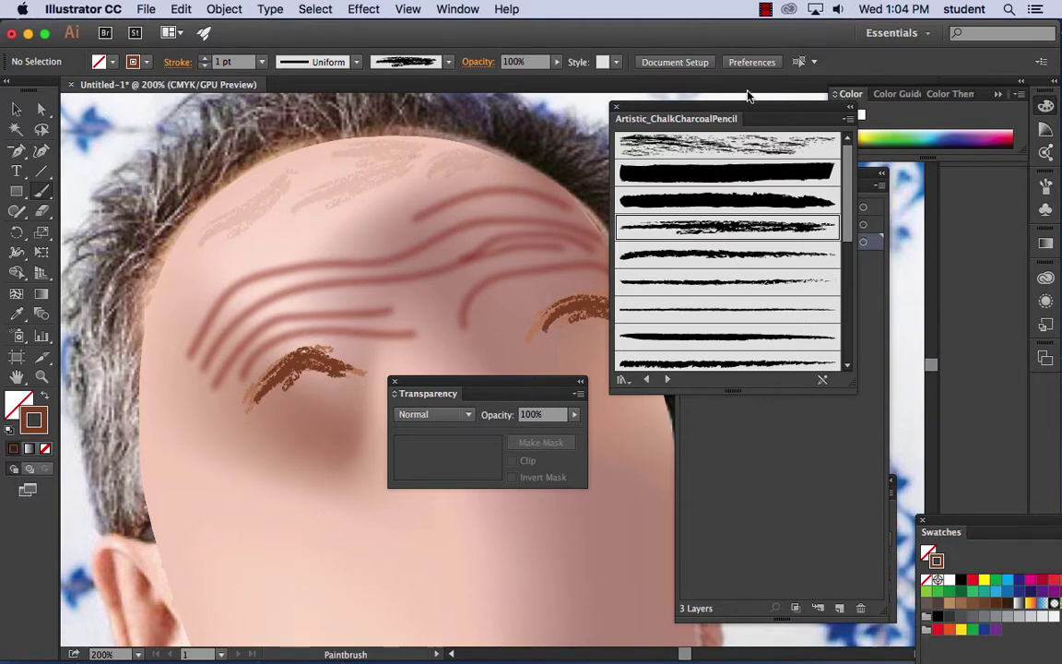
- Lock Layer 1, target faceparts, and paint chalk strokes across the upper forehead and left temple
drag(710, 109, 608, 383)
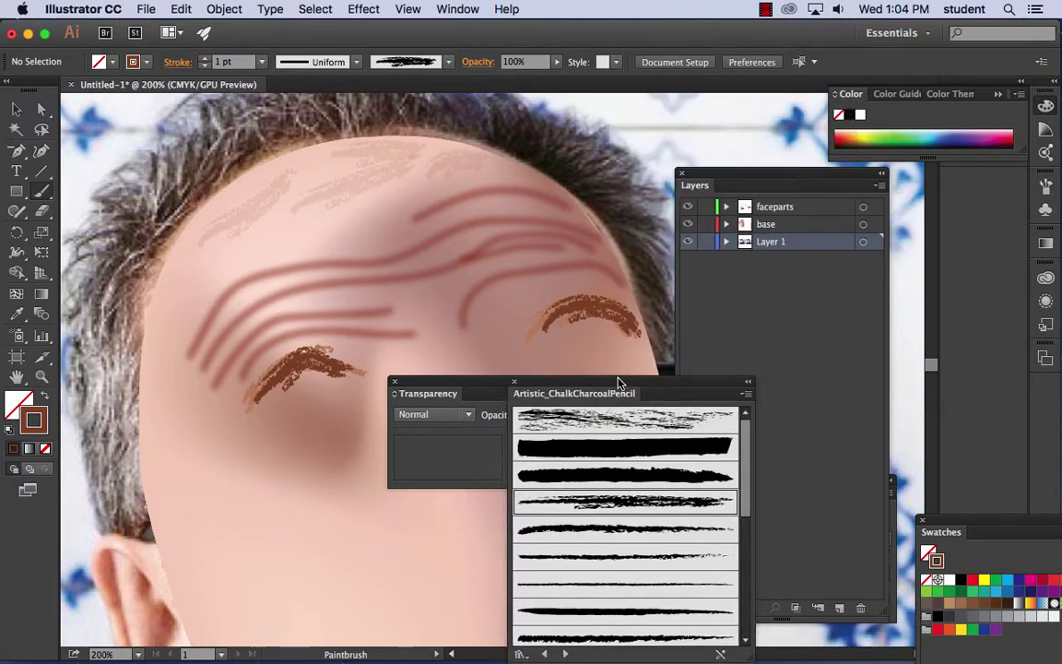
click(706, 242)
click(791, 213)
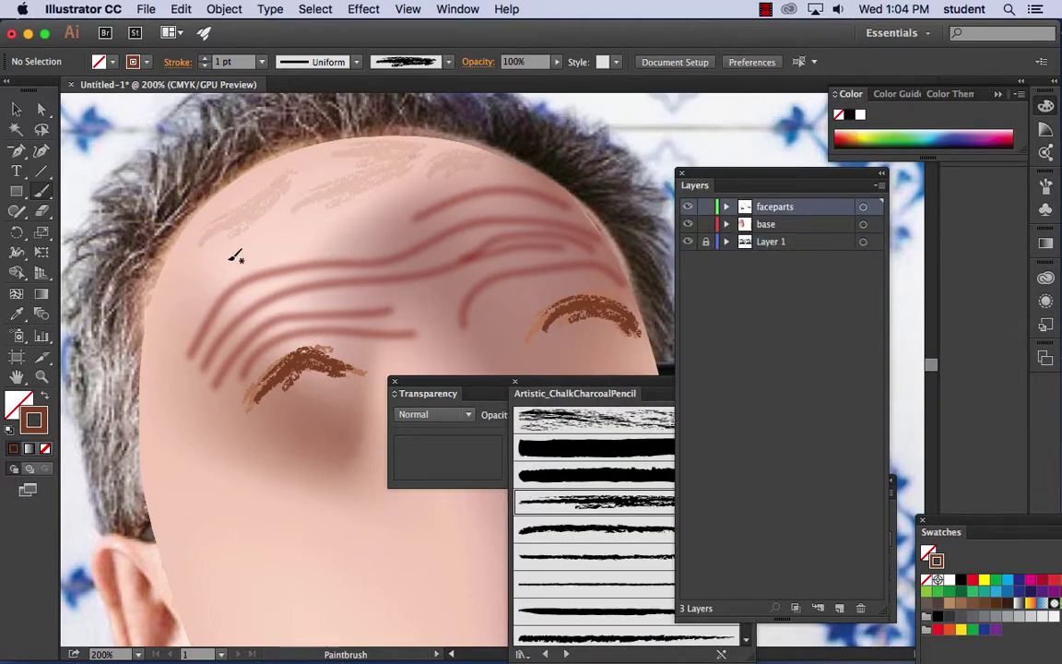
drag(229, 255, 364, 201)
drag(174, 313, 220, 247)
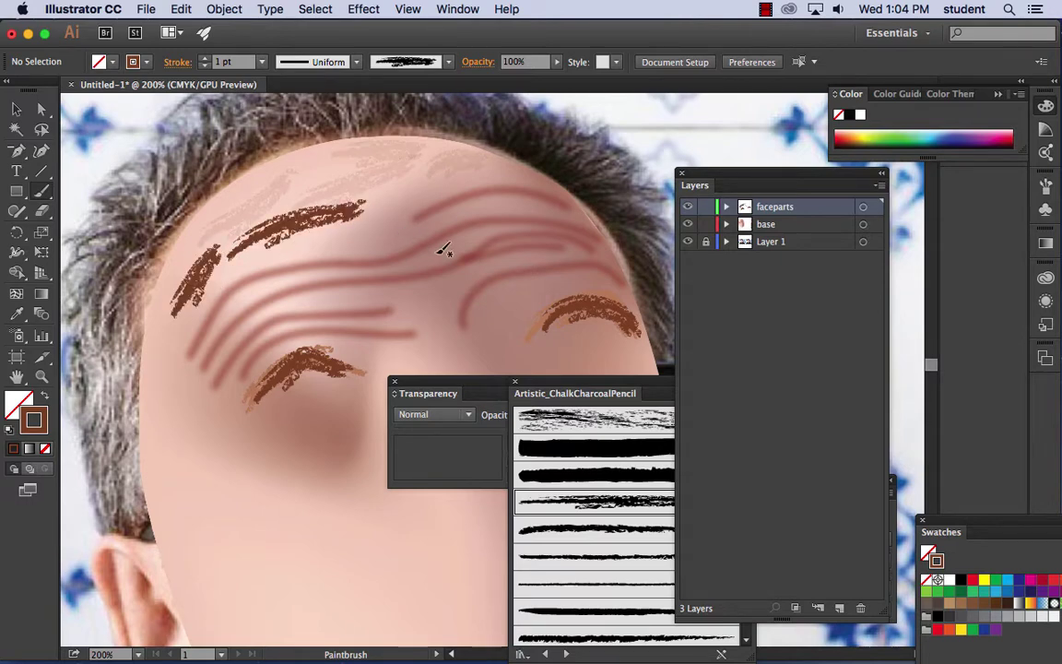
- Set the left temple stroke's blend mode to Overlay
click(16, 109)
click(291, 234)
click(292, 235)
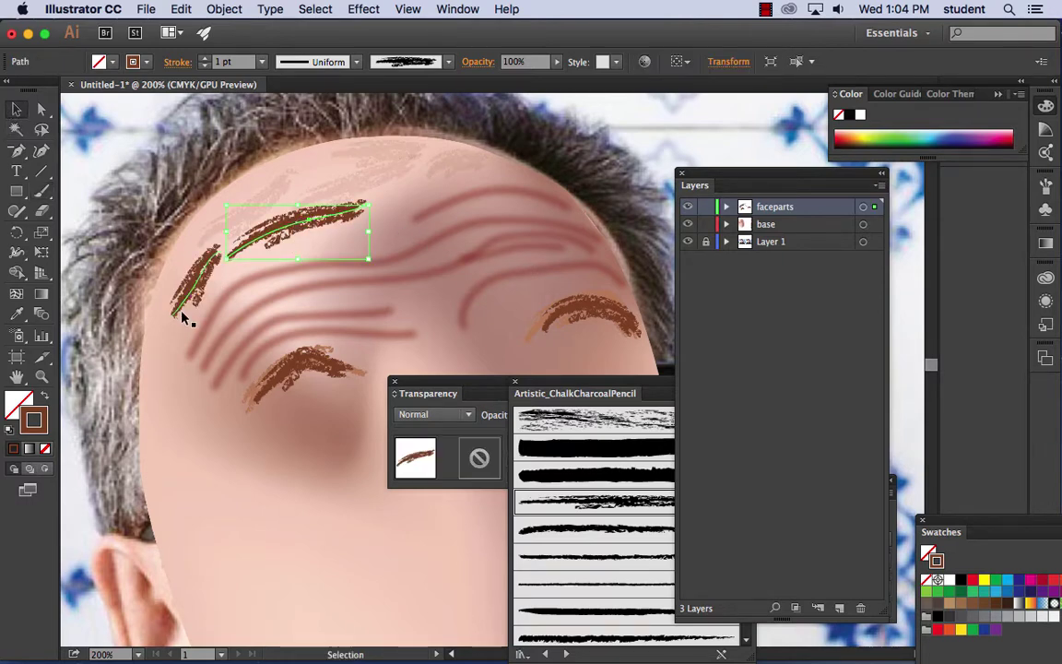
click(201, 287)
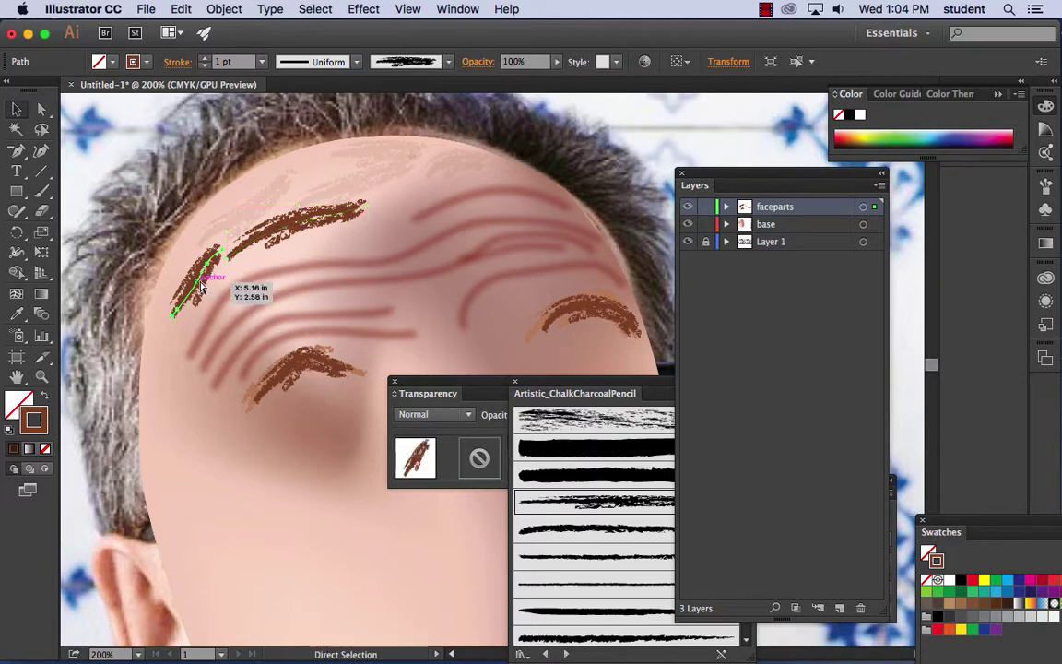
drag(474, 383, 346, 383)
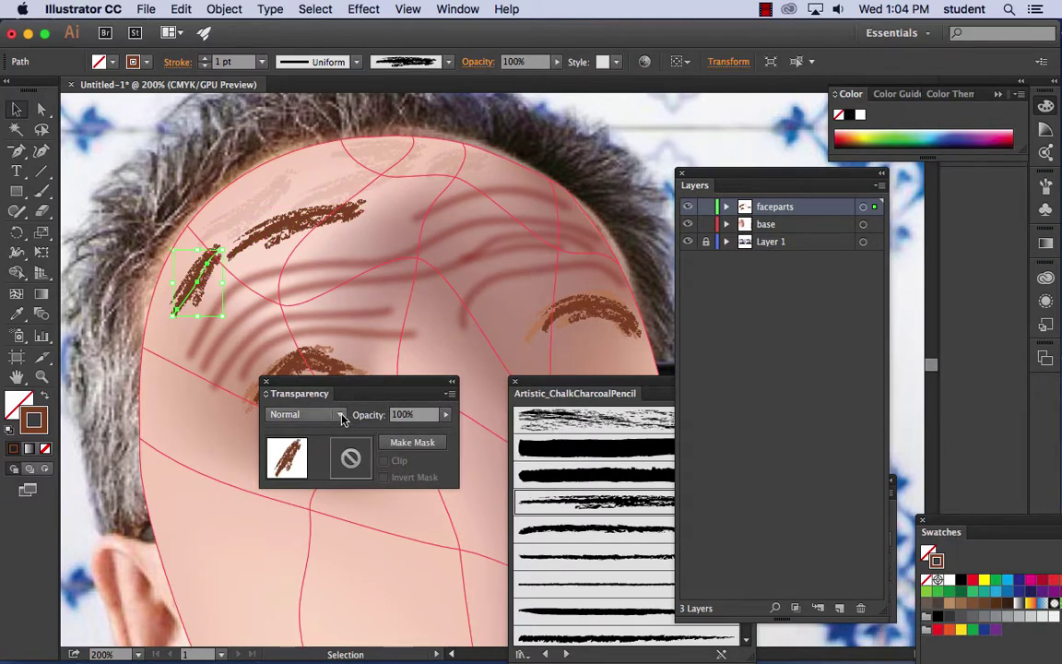
click(337, 414)
click(315, 244)
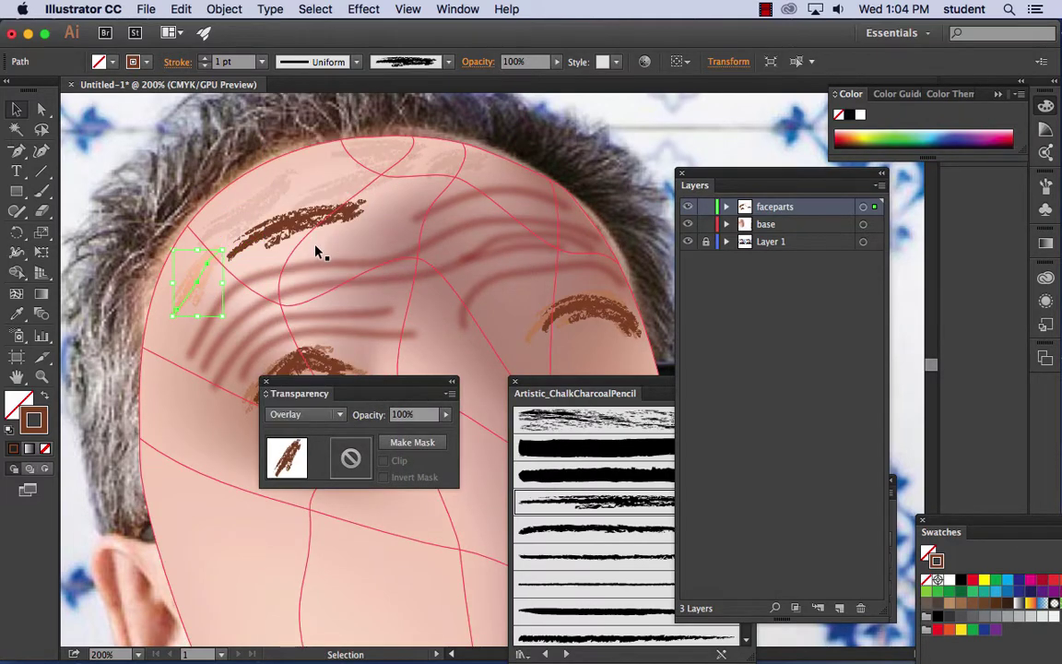
- Set the upper forehead stroke to Overlay as well, then zoom out to the whole face
click(295, 224)
click(338, 414)
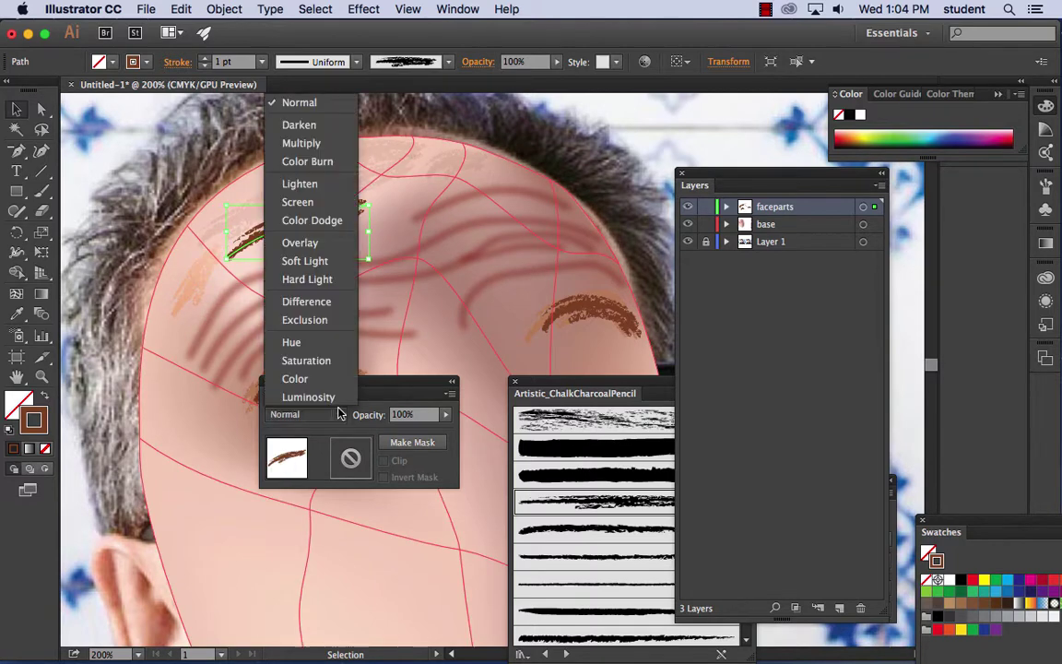
click(310, 243)
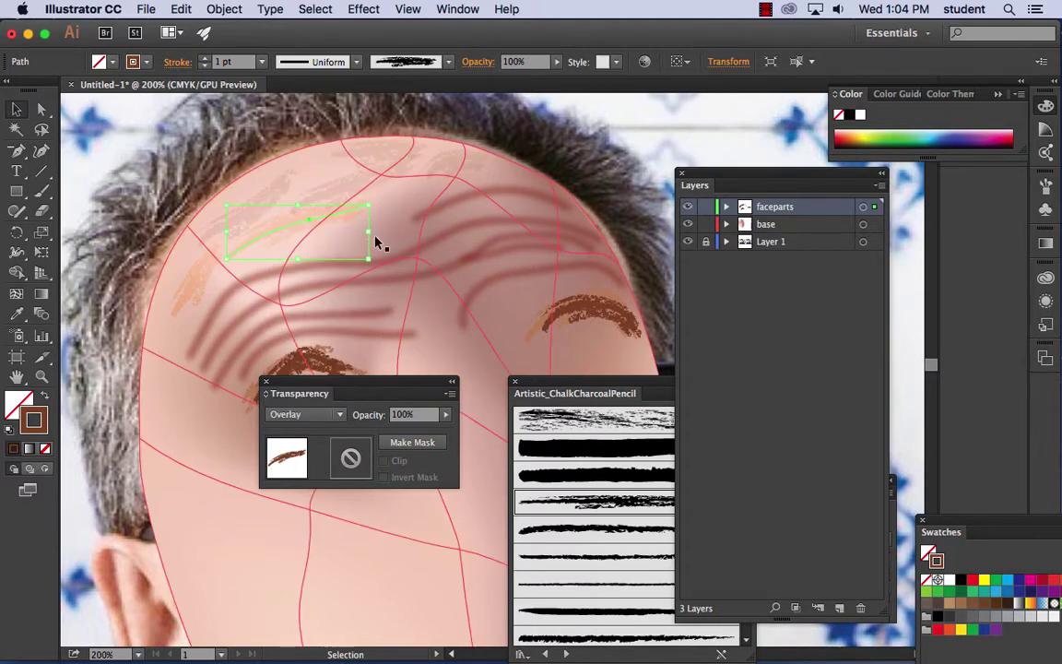
click(210, 130)
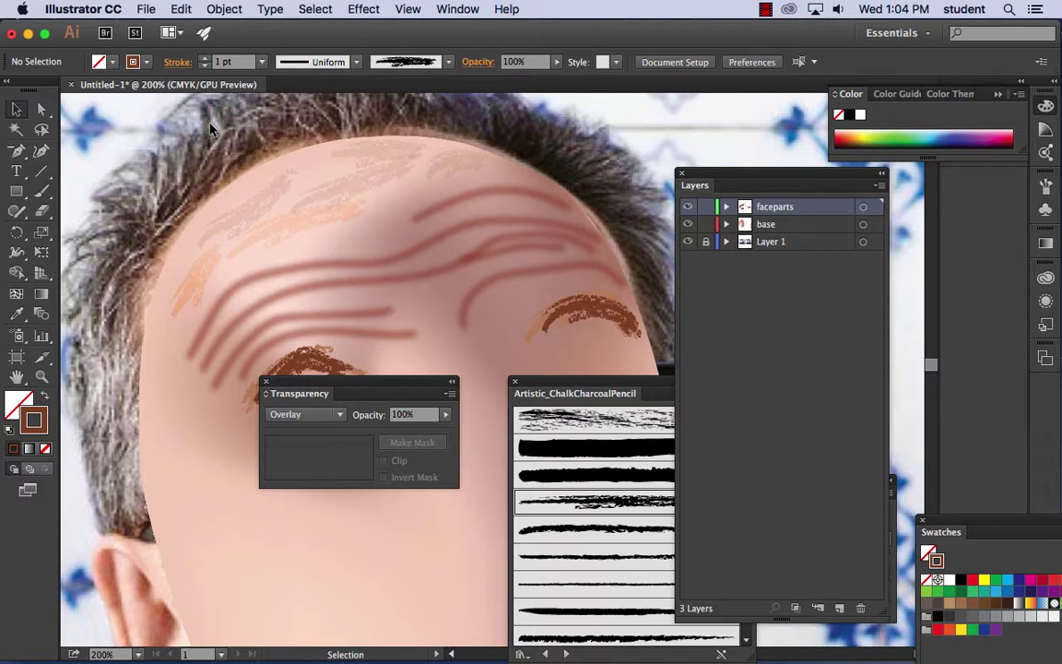
key(super+minus)
key(super+minus)
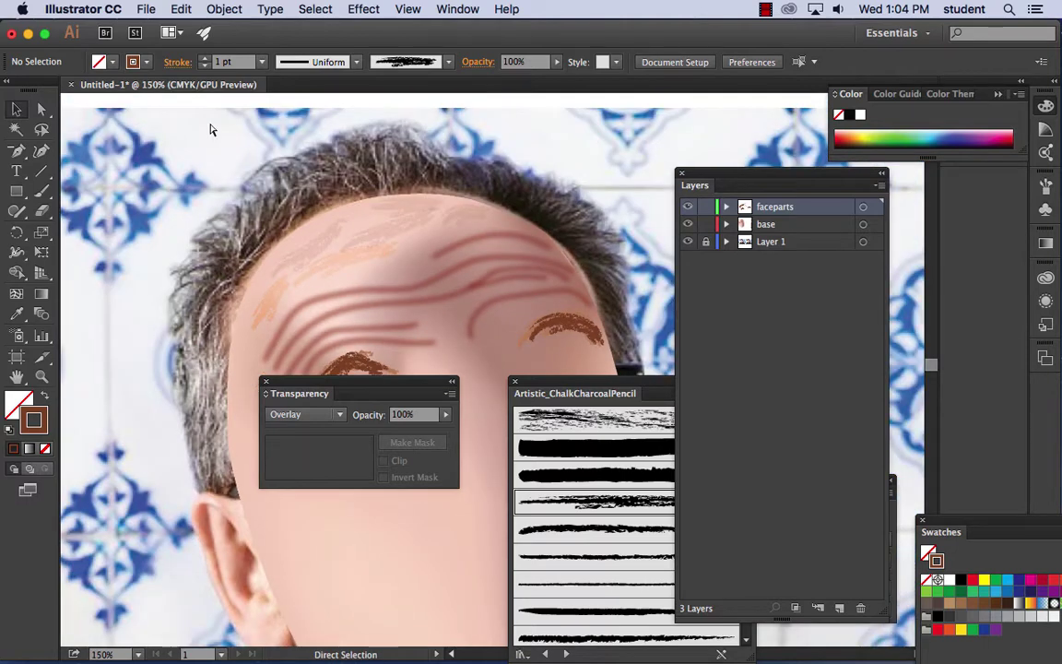
key(space)
- Hide the base face layer so the portrait photo shows
drag(383, 306, 230, 197)
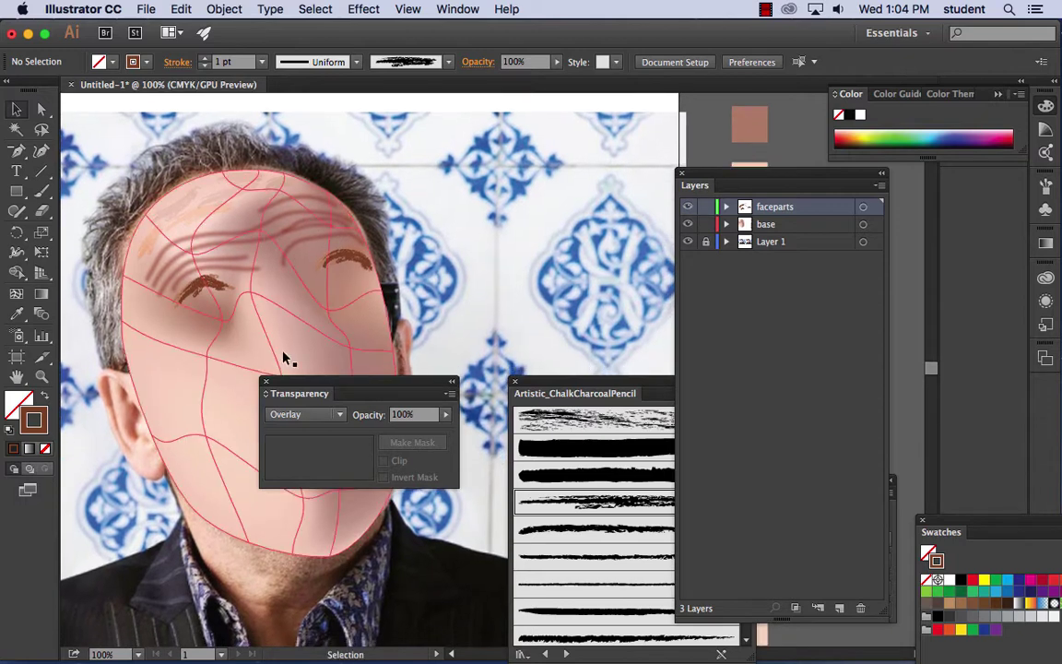
drag(296, 398, 479, 226)
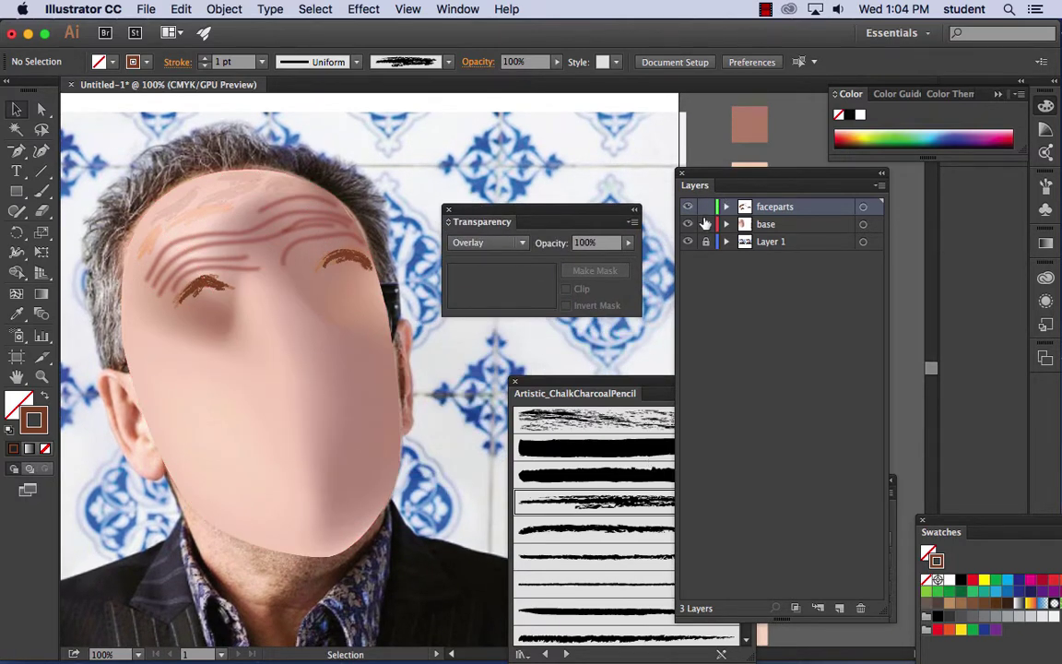
click(688, 224)
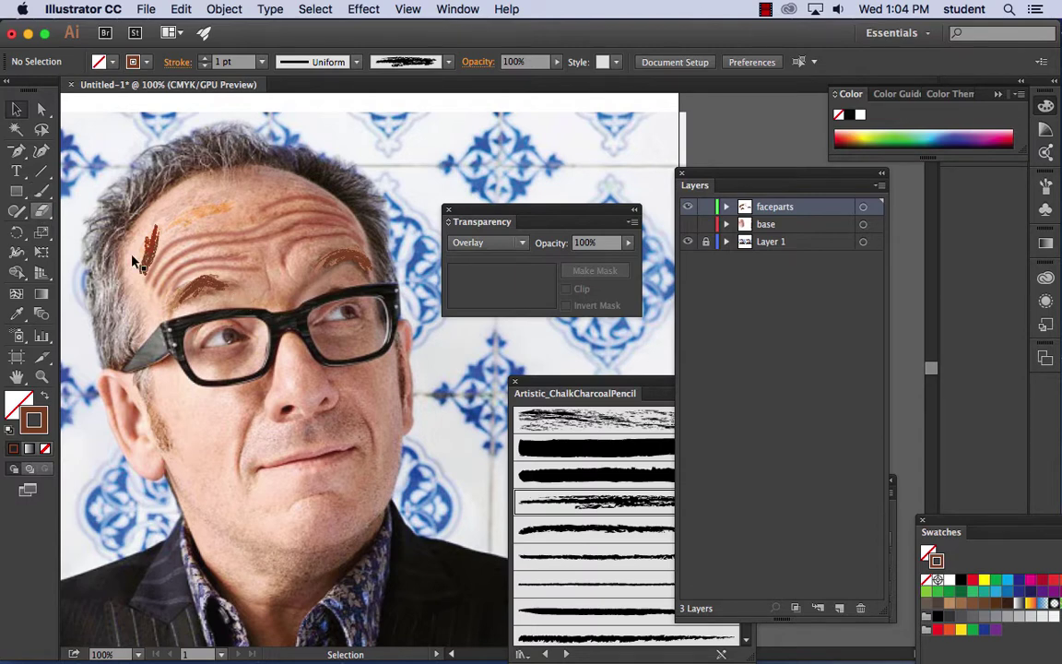
- Repaint the left and right eyebrow strokes and set their blend mode to Normal
click(40, 193)
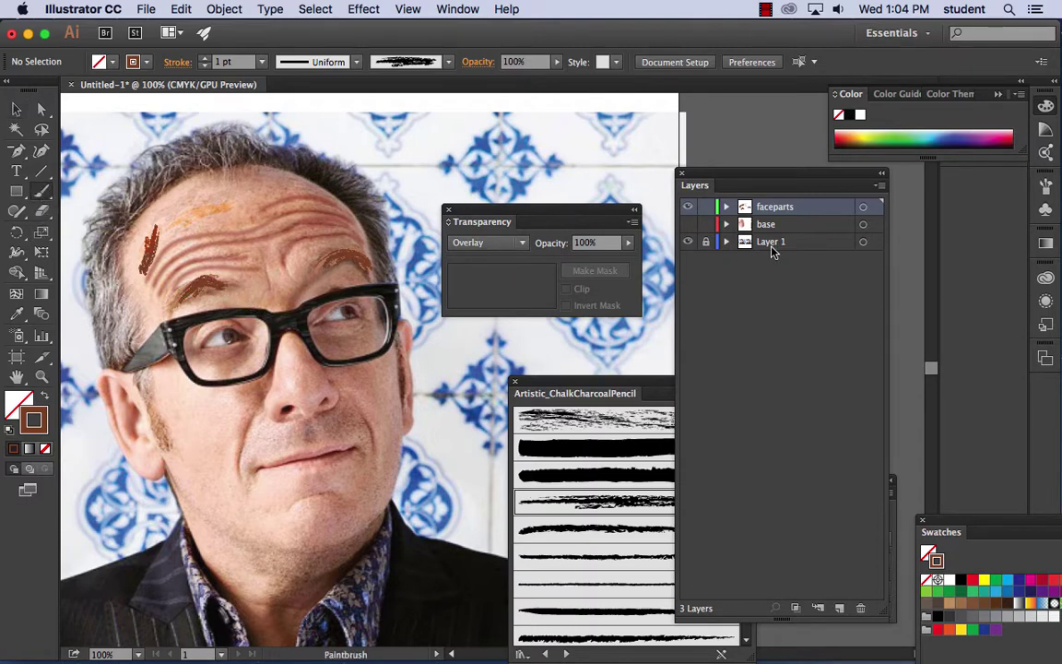
drag(225, 280, 228, 277)
drag(307, 259, 367, 253)
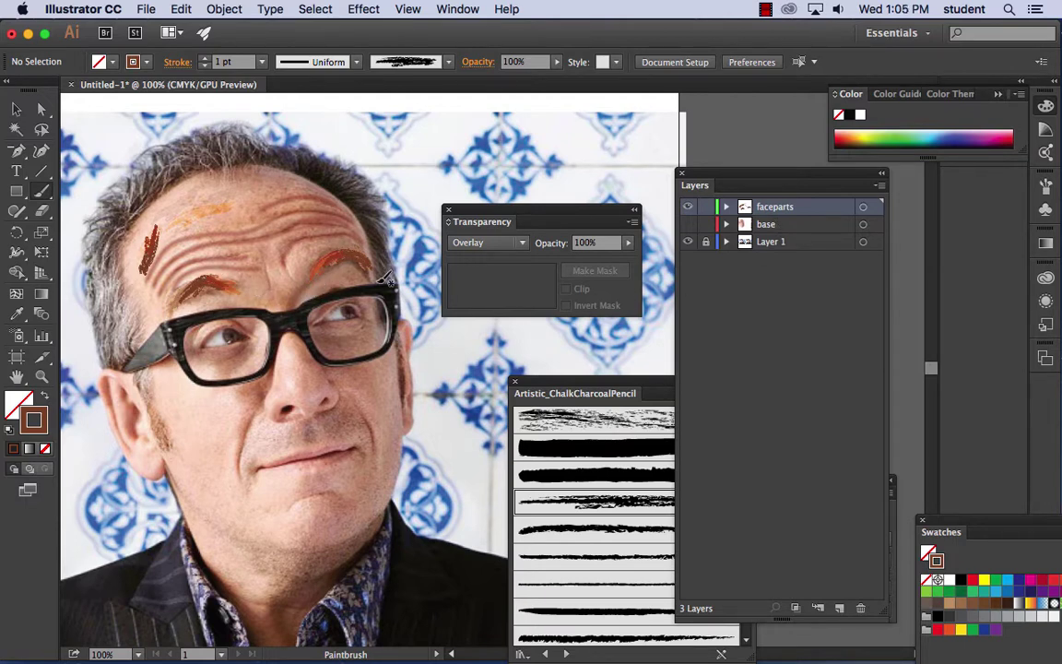
click(519, 243)
click(491, 266)
- Select both eyebrow strokes together and set them to Normal blending
click(19, 110)
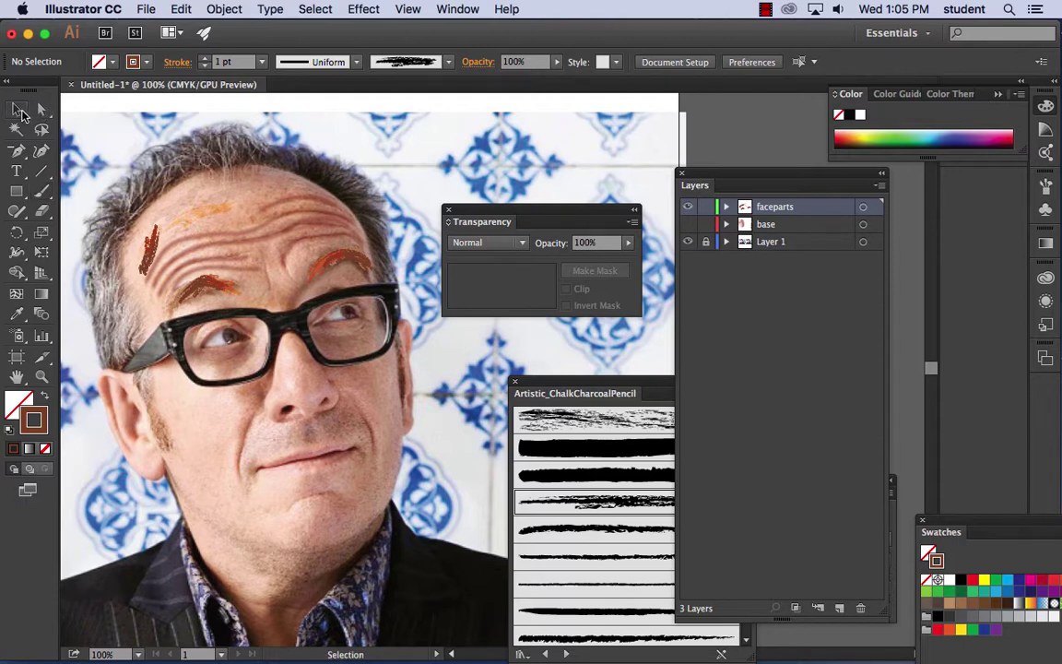
click(230, 290)
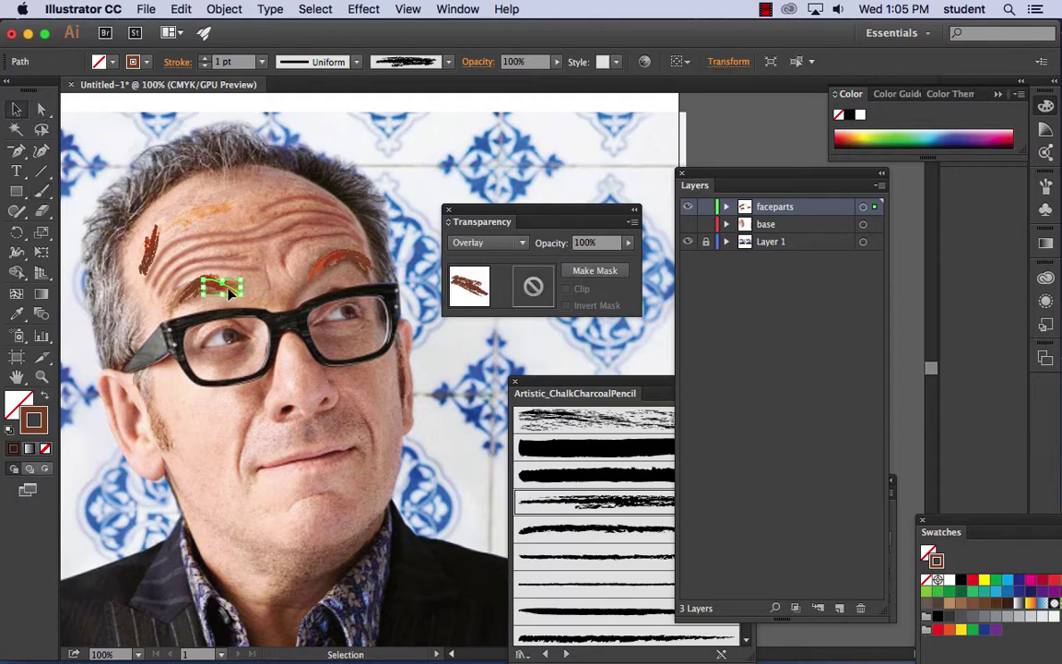
shift+click(323, 266)
click(523, 244)
click(481, 261)
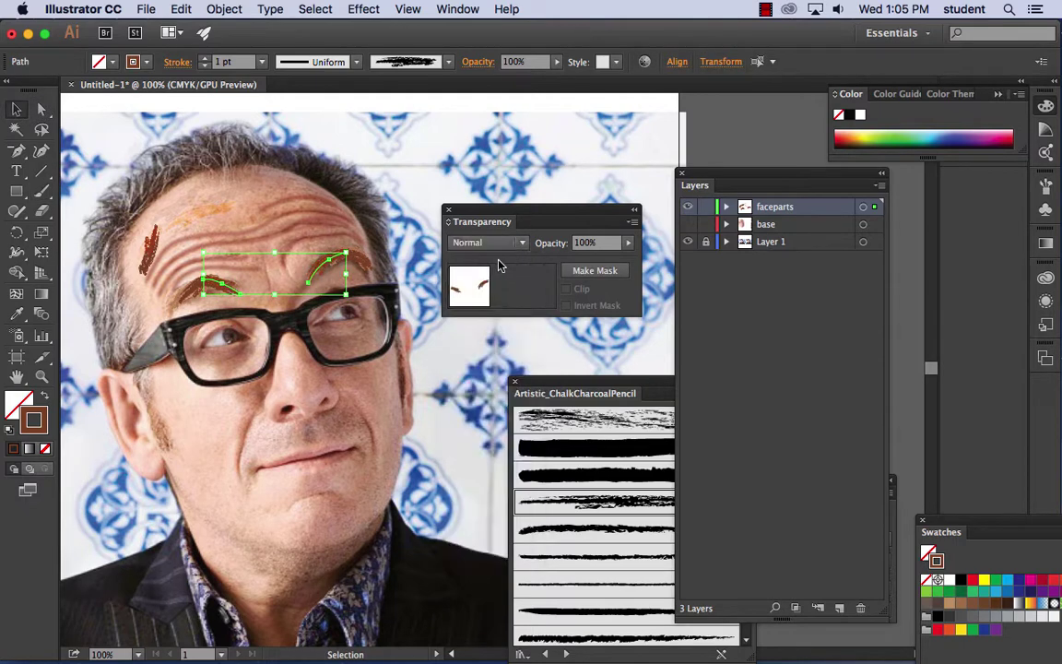
click(369, 155)
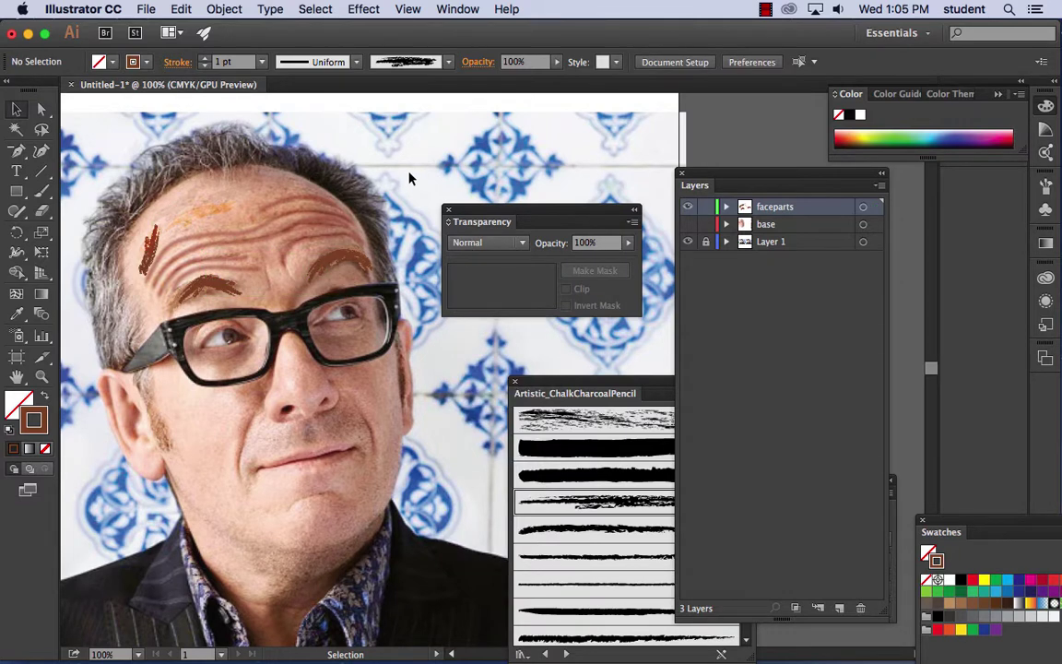
- Zoom in on the nose and mouth and pick the Pencil Tool from the Shaper flyout
click(44, 191)
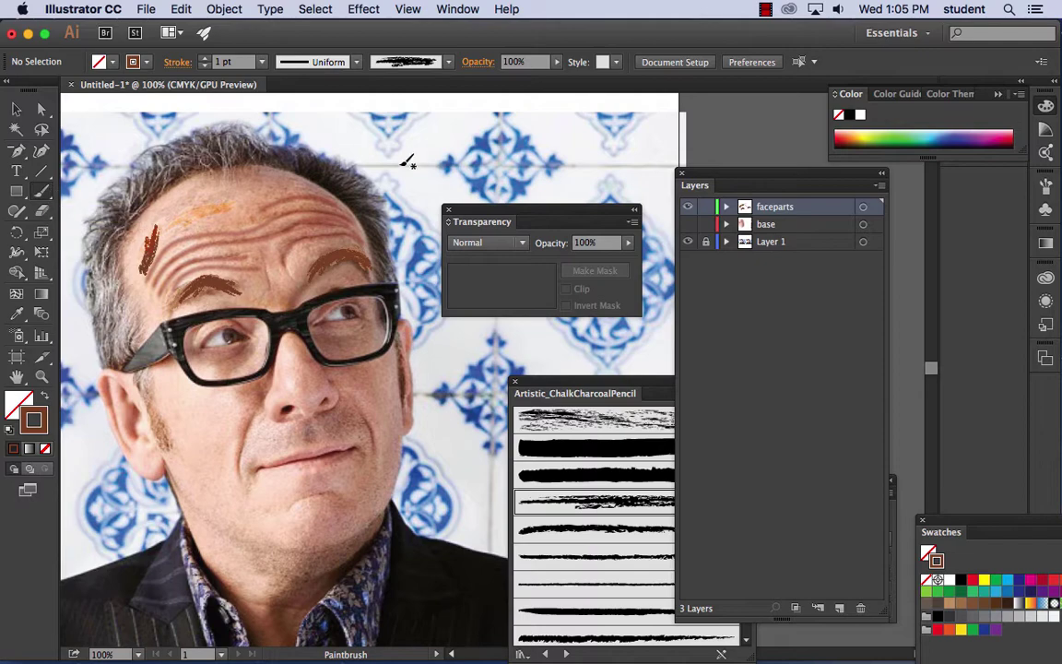
key(super+equal)
key(super+equal)
key(super+equal)
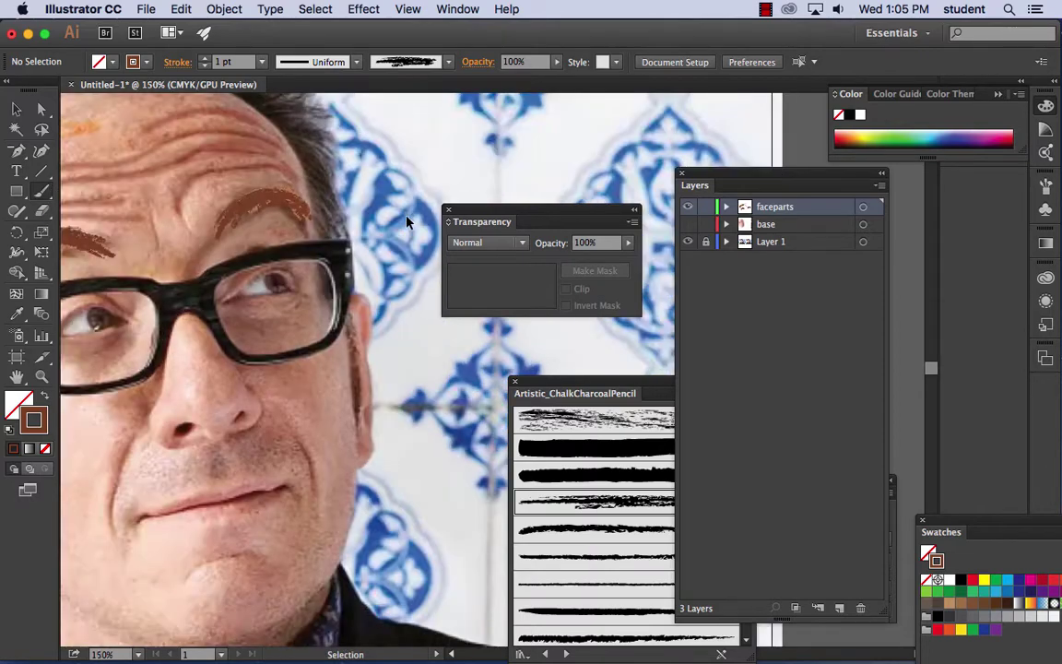
mouse_move(194, 230)
mouse_down()
mouse_move(516, 177)
mouse_move(177, 248)
mouse_up()
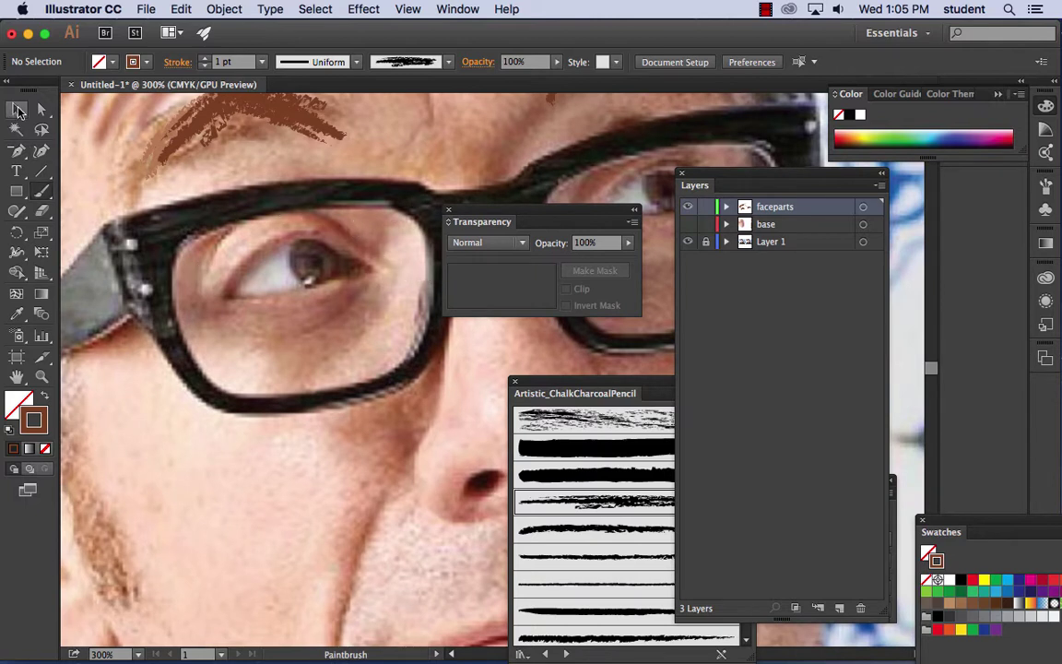
click(18, 111)
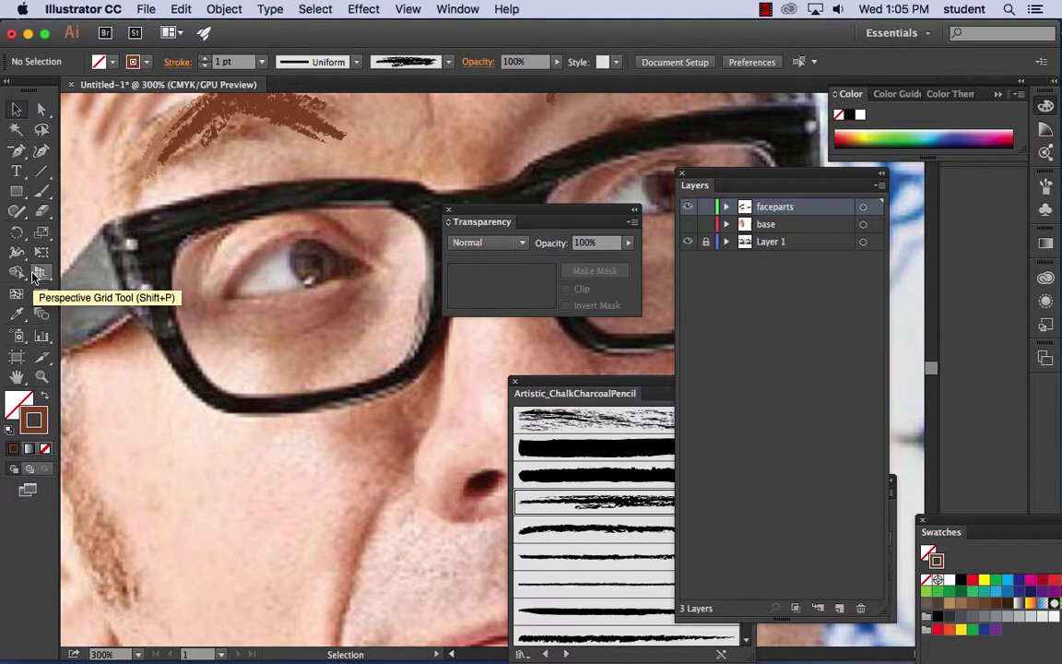
click(17, 213)
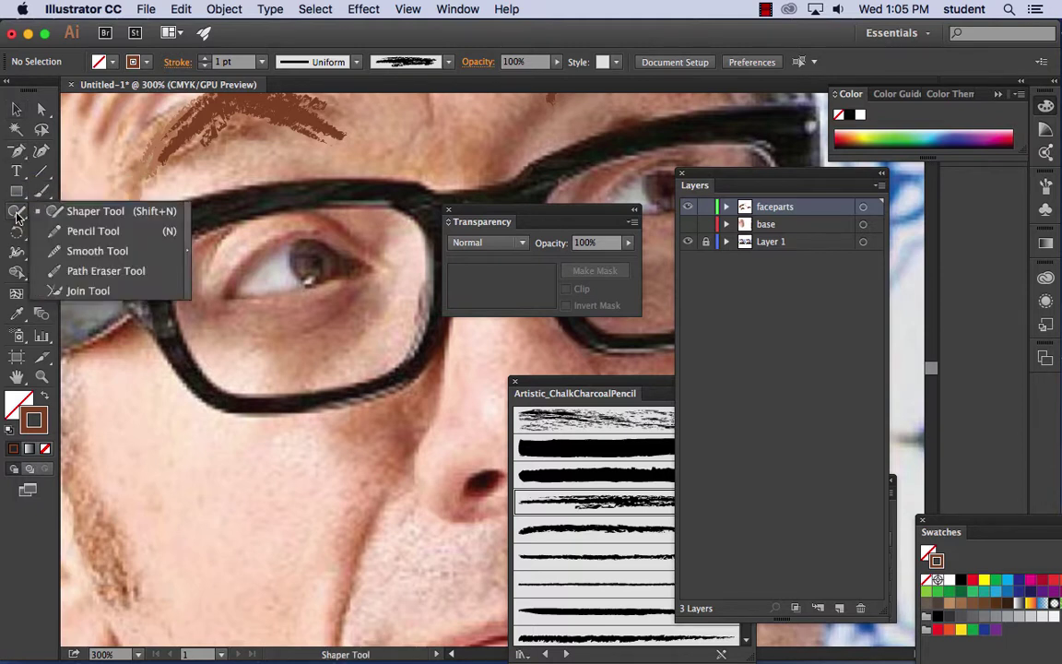
click(93, 232)
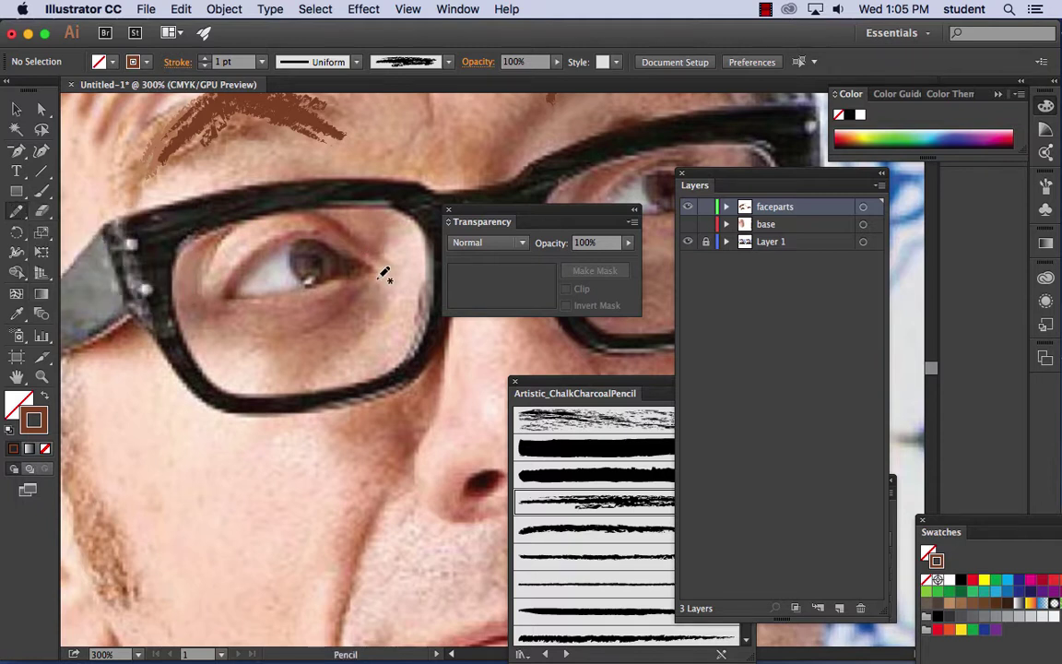
- Draw a rough brown-filled, no-outline shadow shape below the eye and show the base layer
mouse_move(369, 276)
mouse_down()
mouse_move(383, 294)
mouse_move(350, 348)
mouse_move(292, 367)
mouse_move(235, 344)
mouse_move(197, 308)
mouse_move(238, 273)
mouse_move(314, 260)
mouse_move(369, 274)
mouse_up()
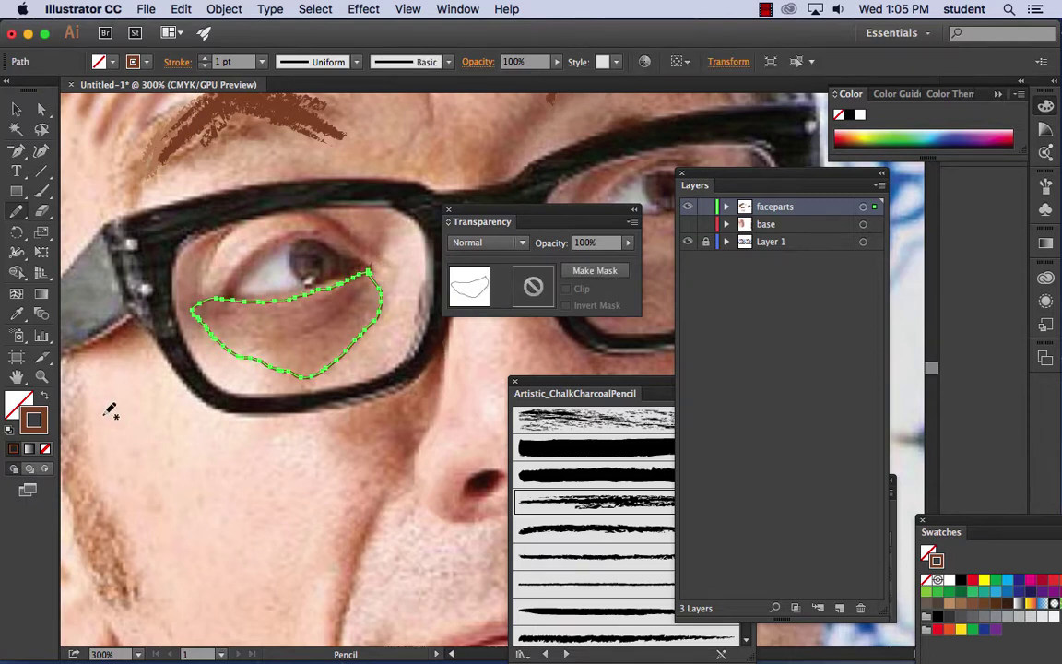
click(46, 397)
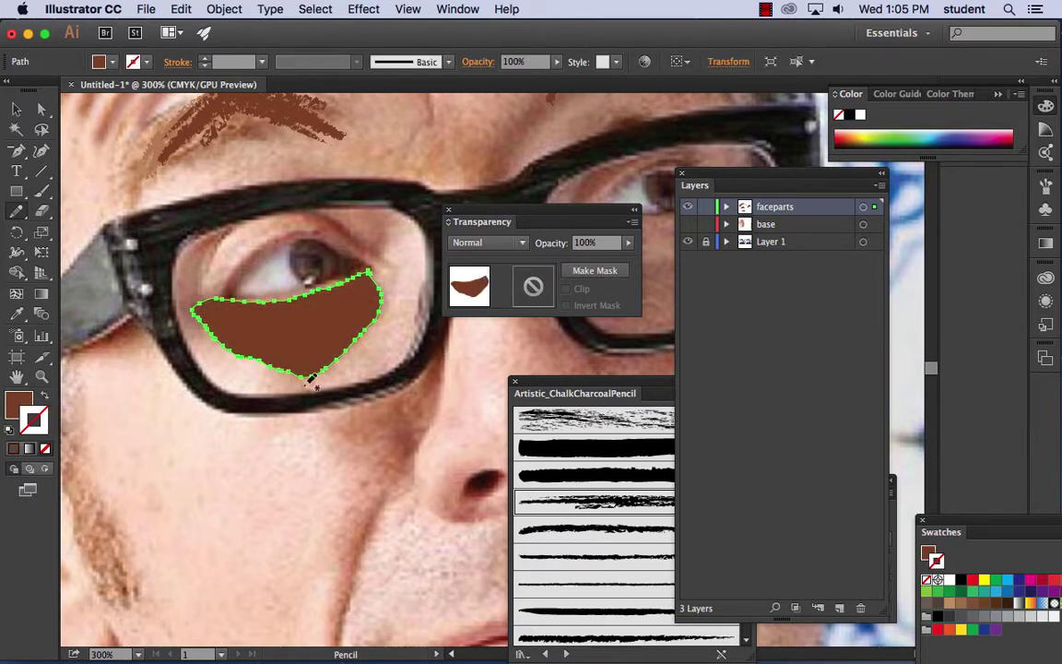
click(688, 225)
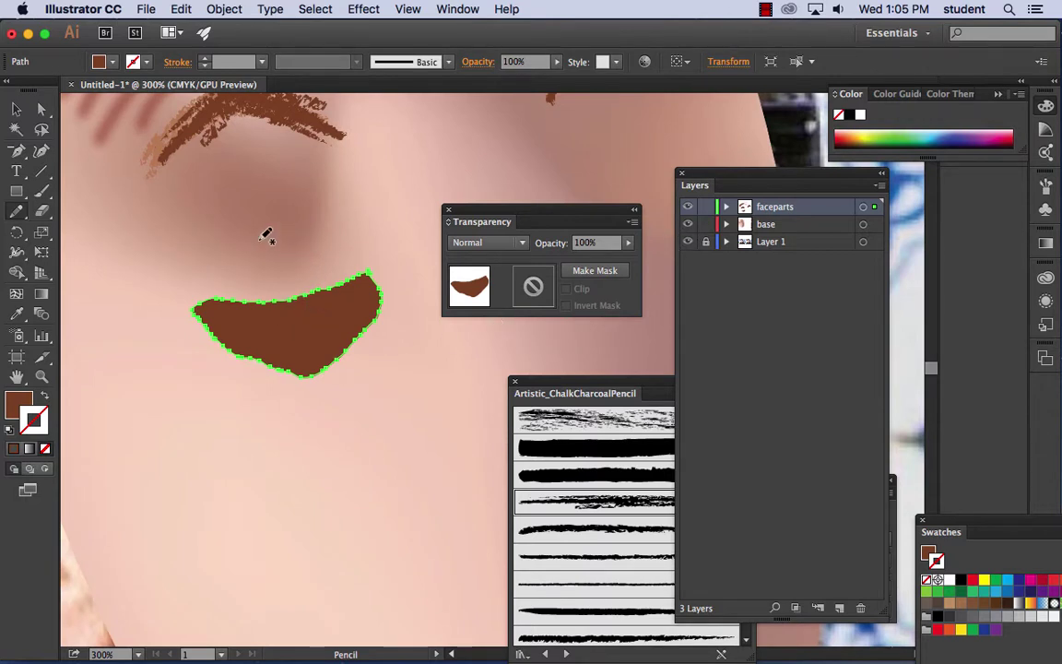
click(9, 110)
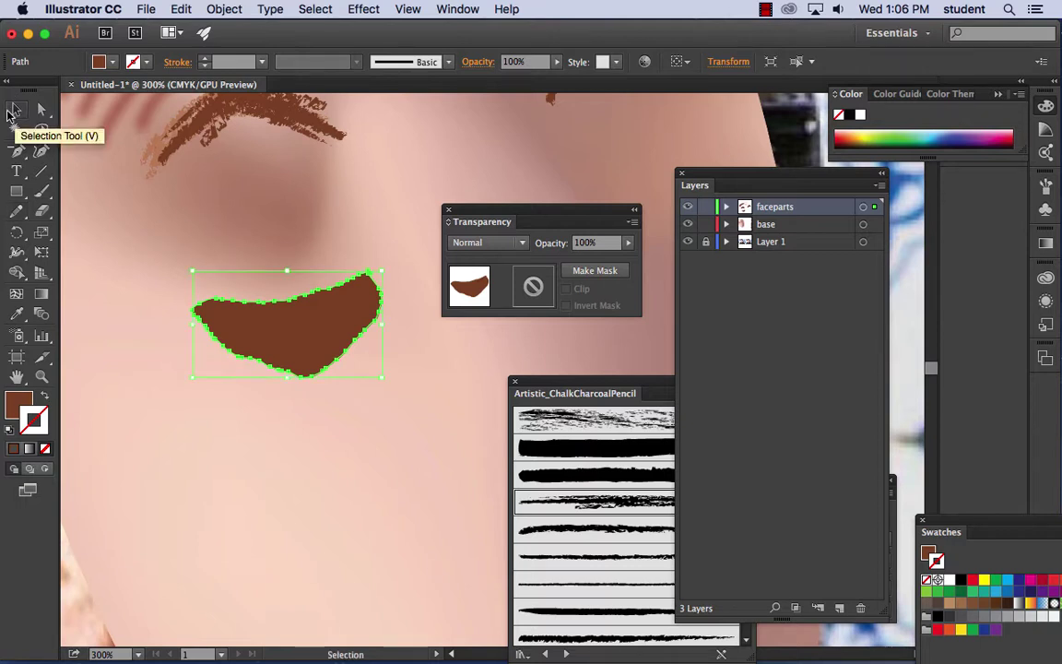
- Undo the rough shape, set Pencil Fidelity toward Smooth, and hide the base layer
double_click(17, 211)
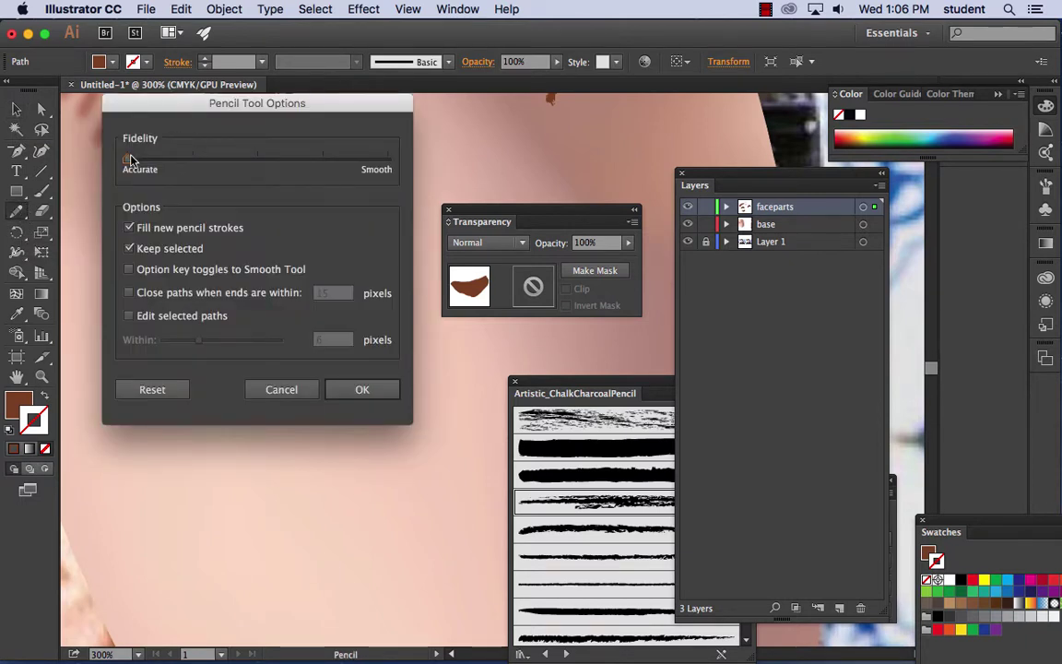
click(296, 386)
key(v)
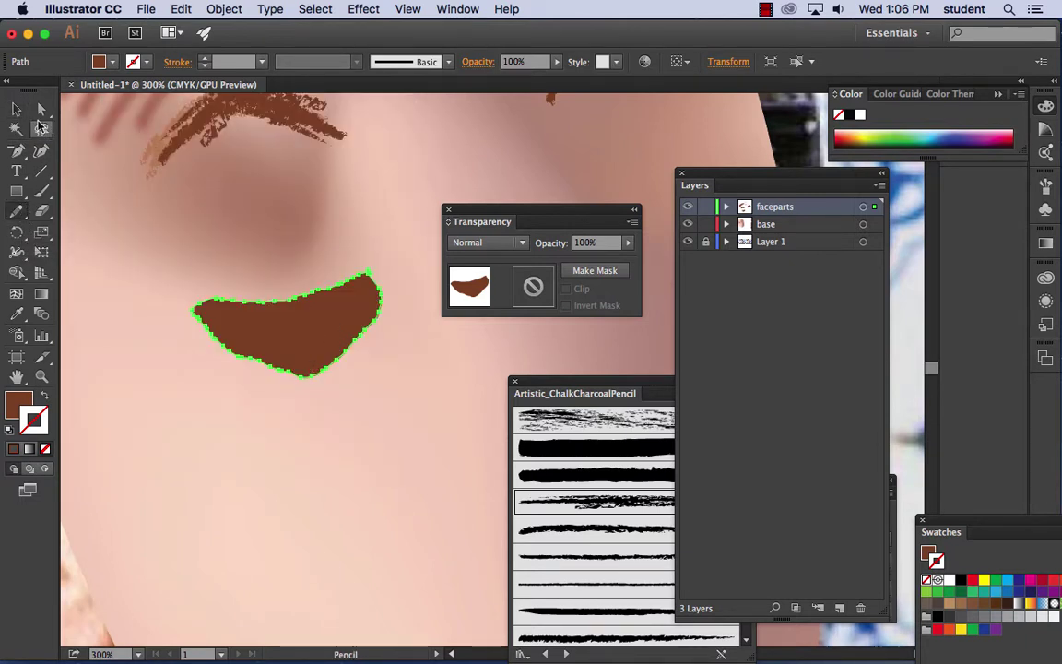
key(ctrl+z)
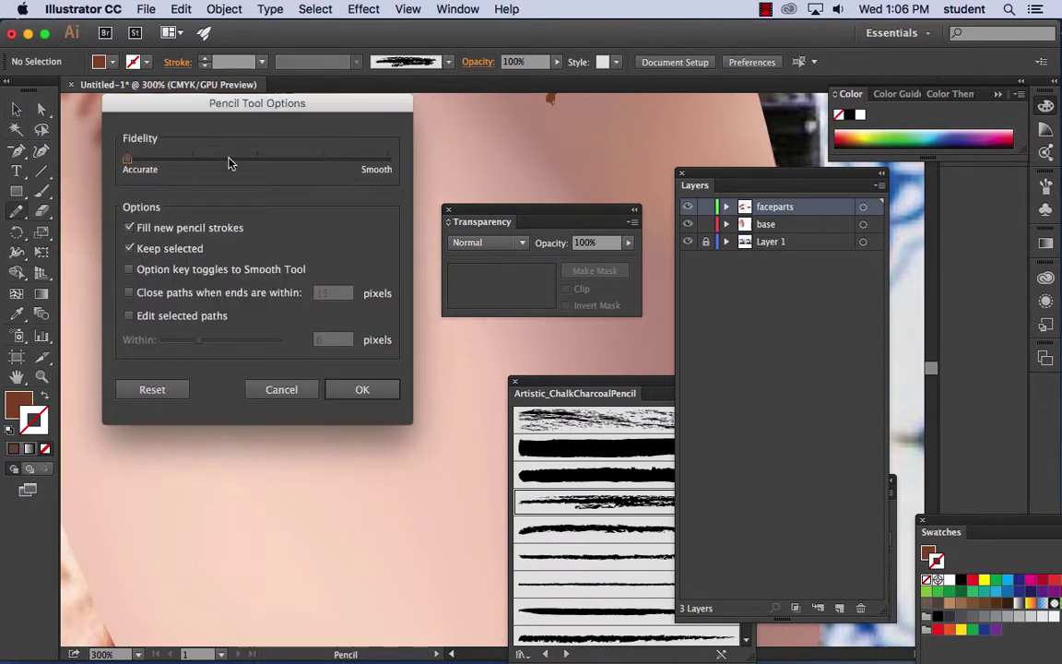
drag(128, 160, 305, 173)
click(361, 391)
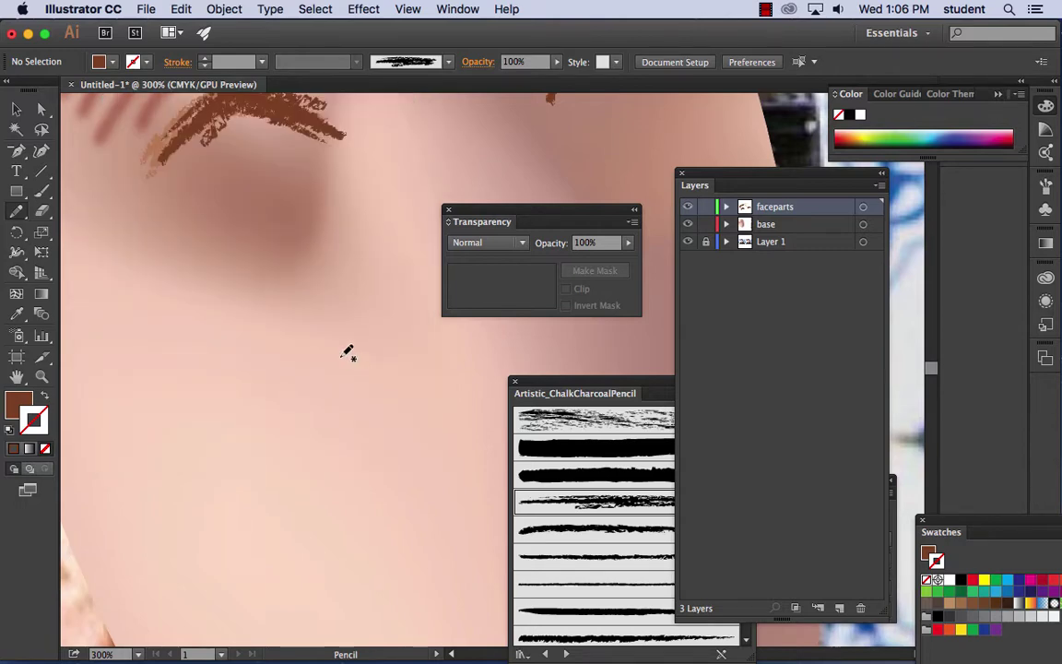
click(688, 224)
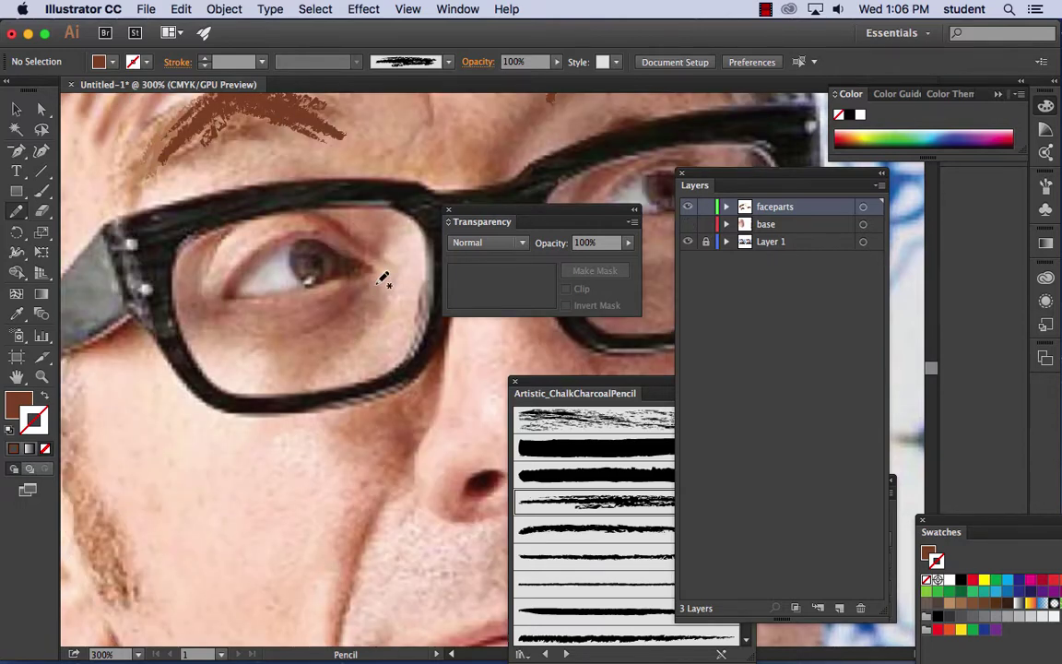
- Draw a smooth brown crescent under the eye and nudge it down-right above the glasses rim
mouse_move(373, 279)
mouse_down()
mouse_move(309, 332)
mouse_move(252, 334)
mouse_move(203, 313)
mouse_move(374, 269)
mouse_move(350, 339)
mouse_move(325, 360)
mouse_move(282, 362)
mouse_move(231, 336)
mouse_move(346, 305)
mouse_move(373, 277)
mouse_up()
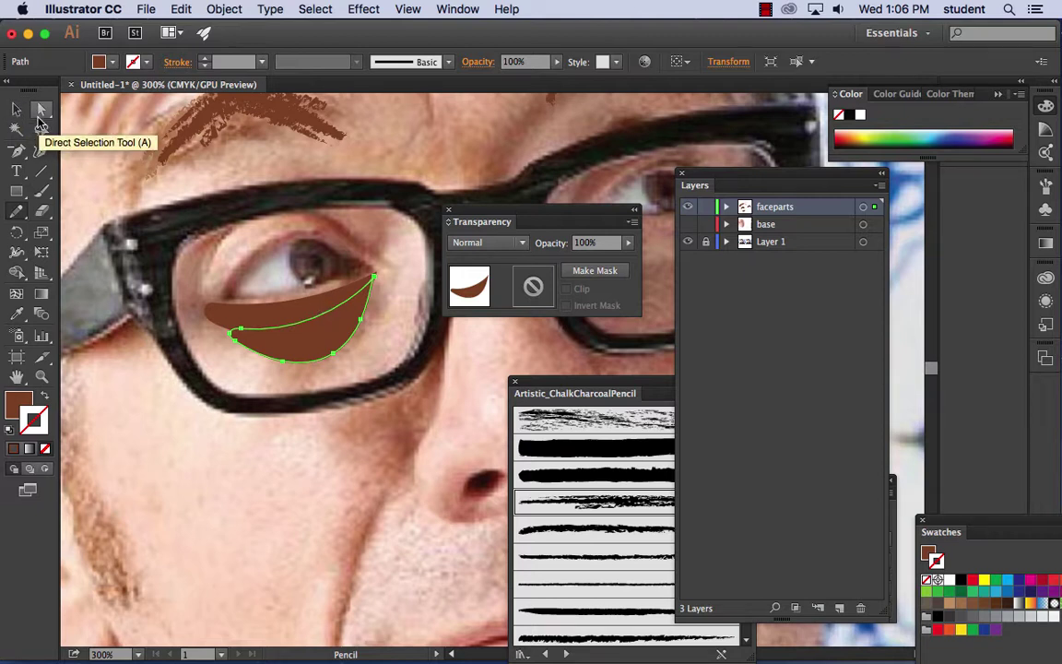
click(16, 109)
drag(323, 344, 339, 361)
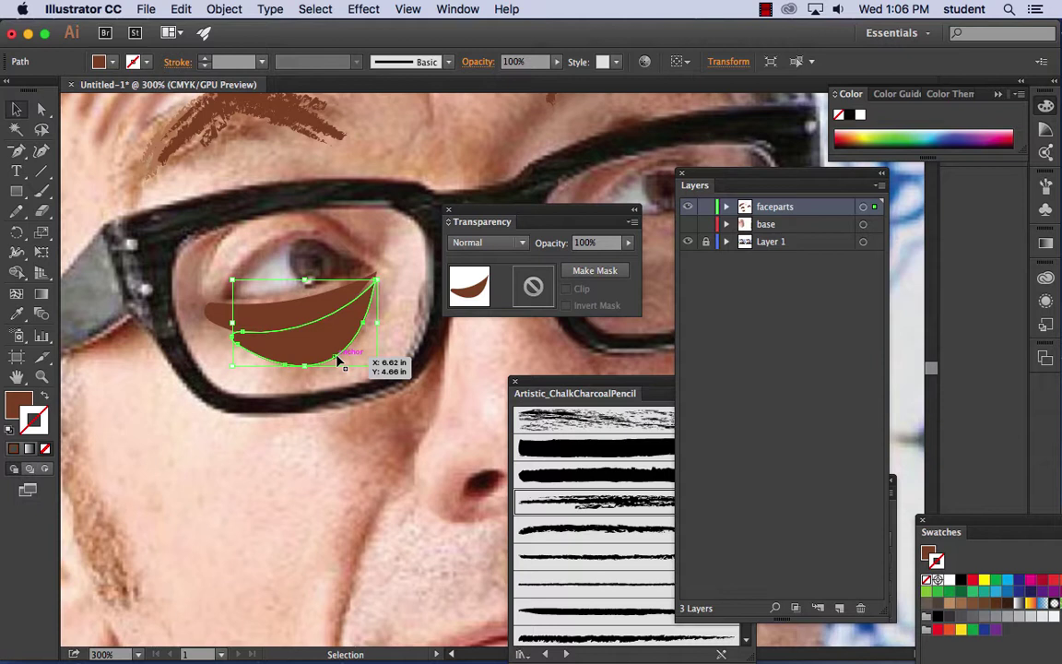
drag(337, 359, 339, 362)
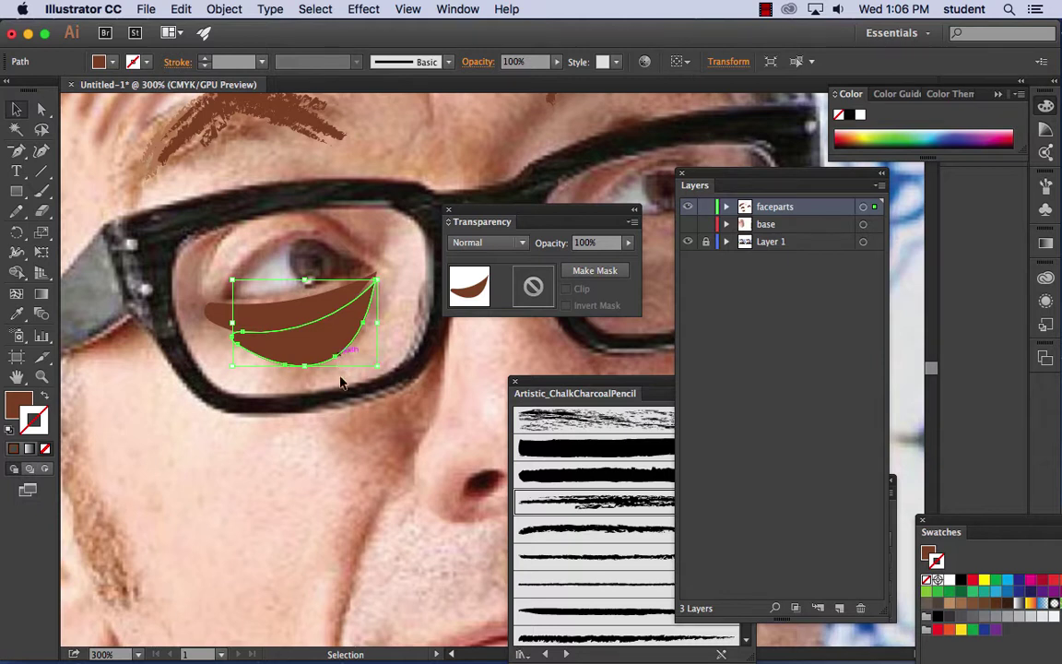
- Fill the crescent with a white-to-black linear gradient and remove its outline
click(44, 295)
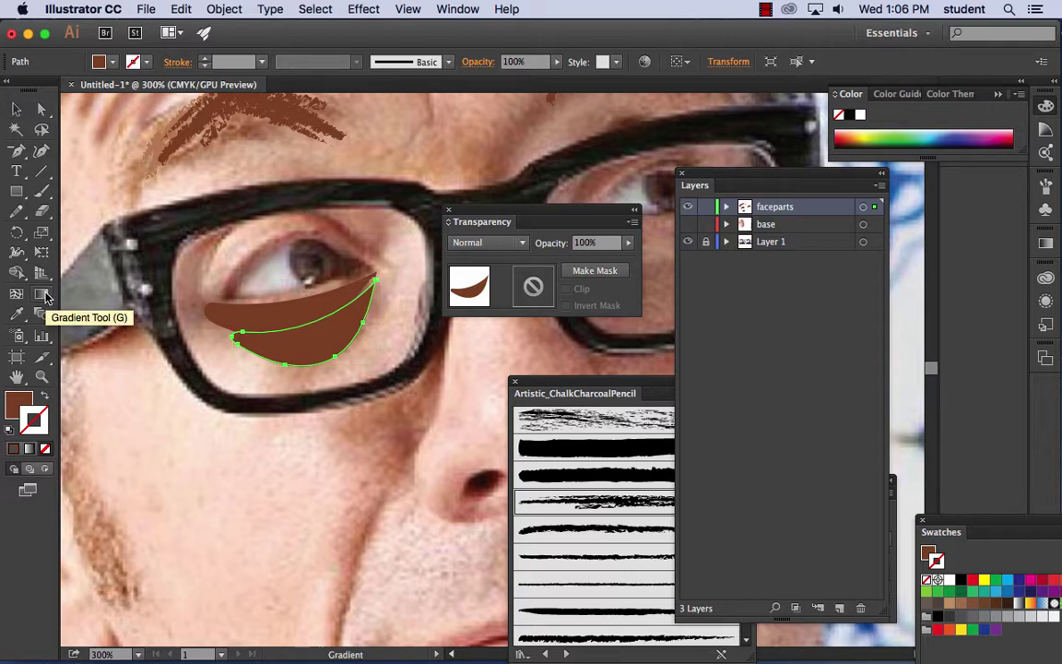
click(29, 449)
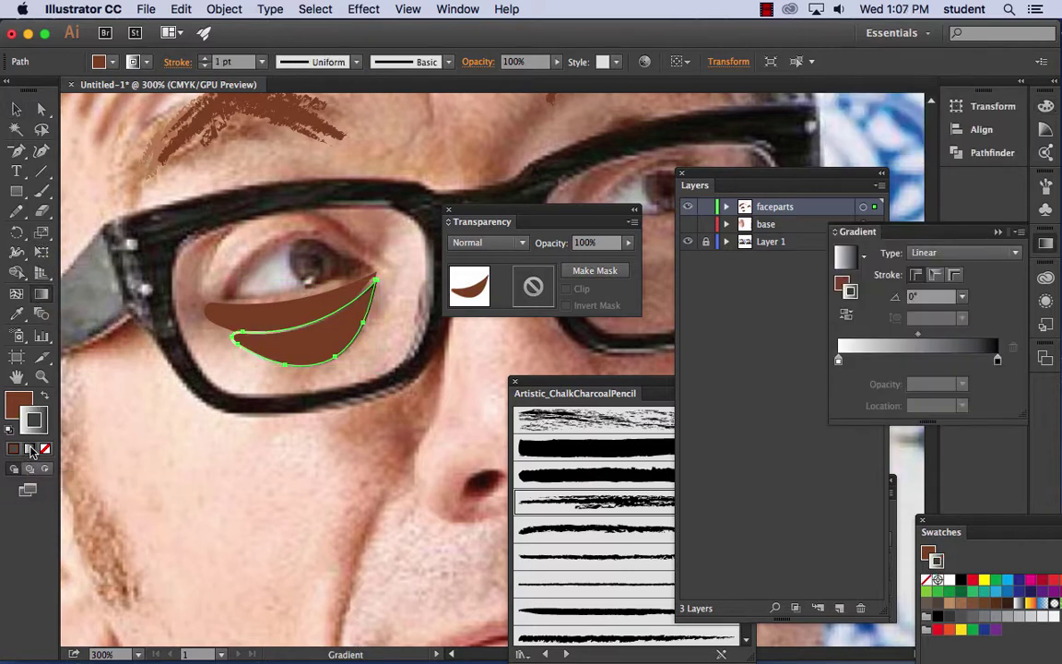
click(45, 397)
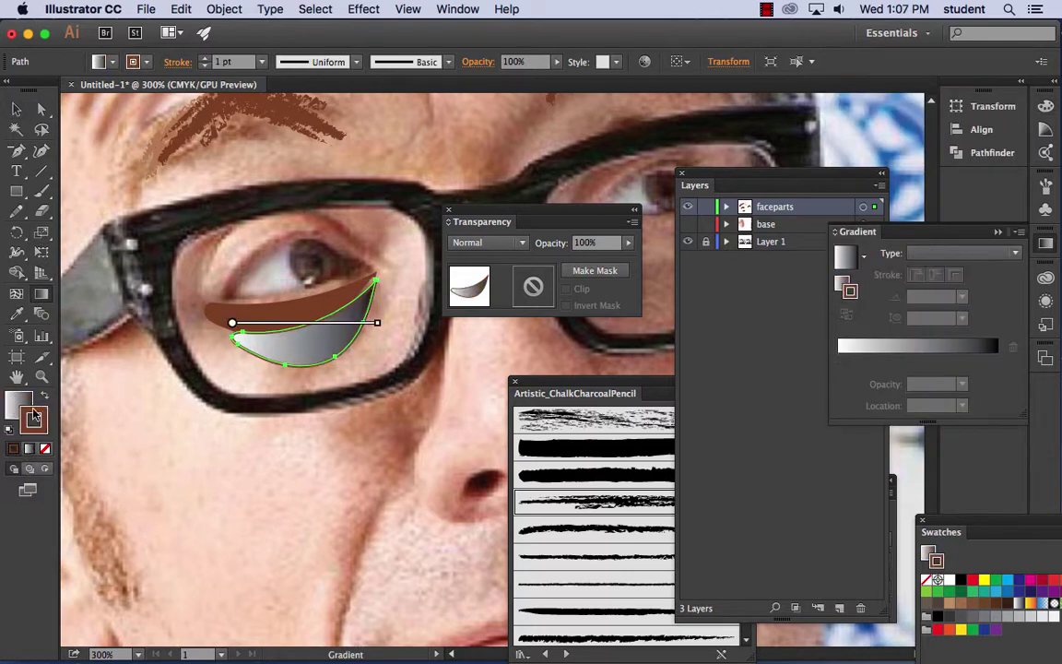
key(/)
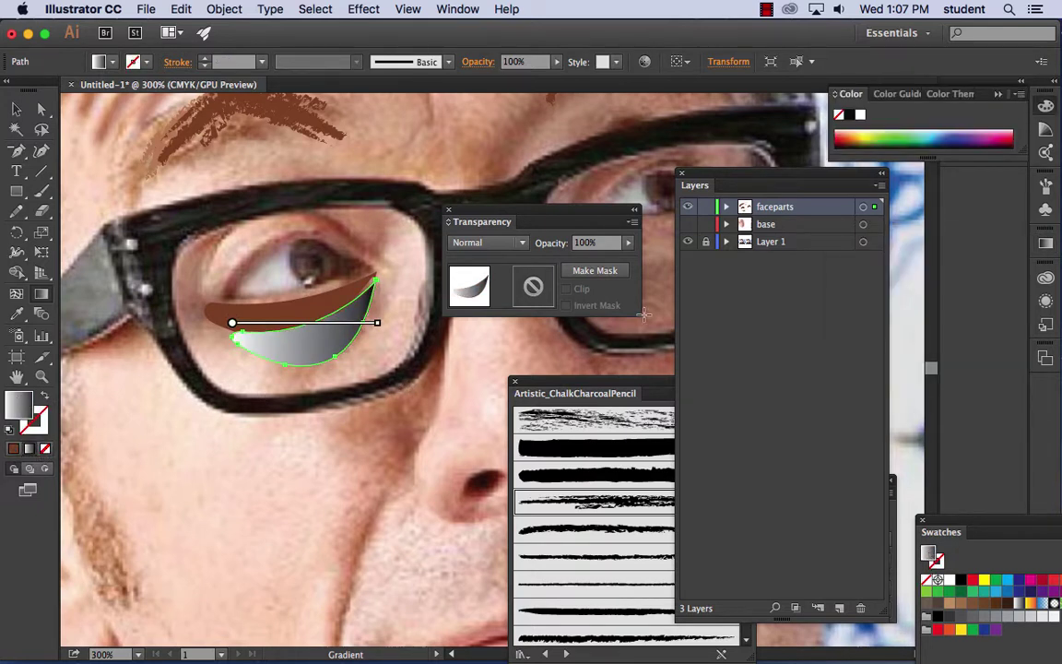
- Open the Gradient panel beside the shape and select the black stop
click(433, 7)
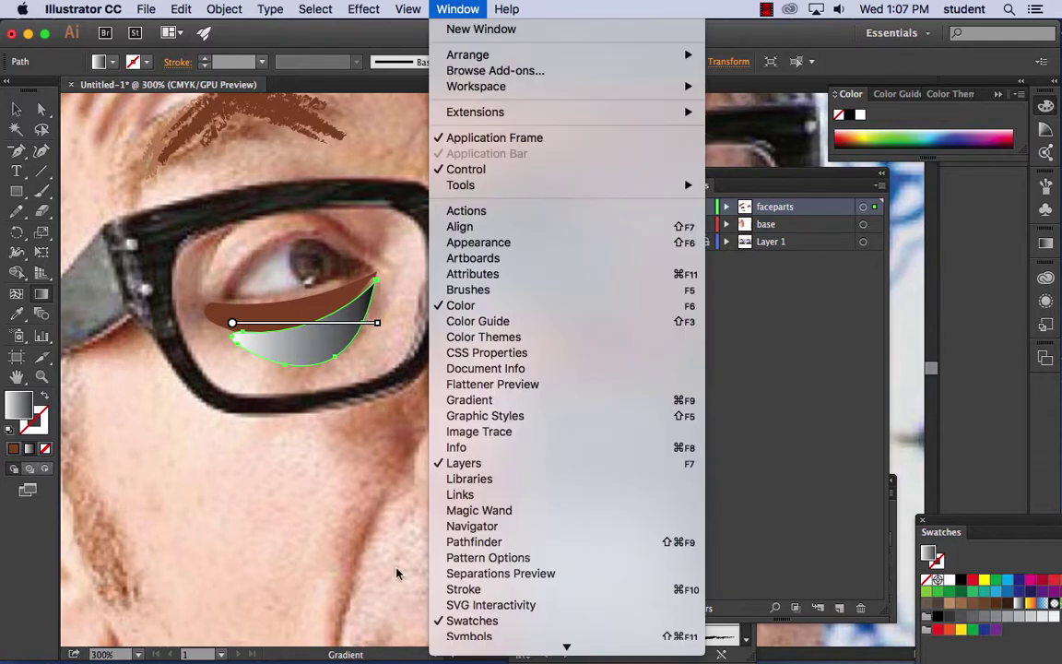
scroll(520, 599, down, 5)
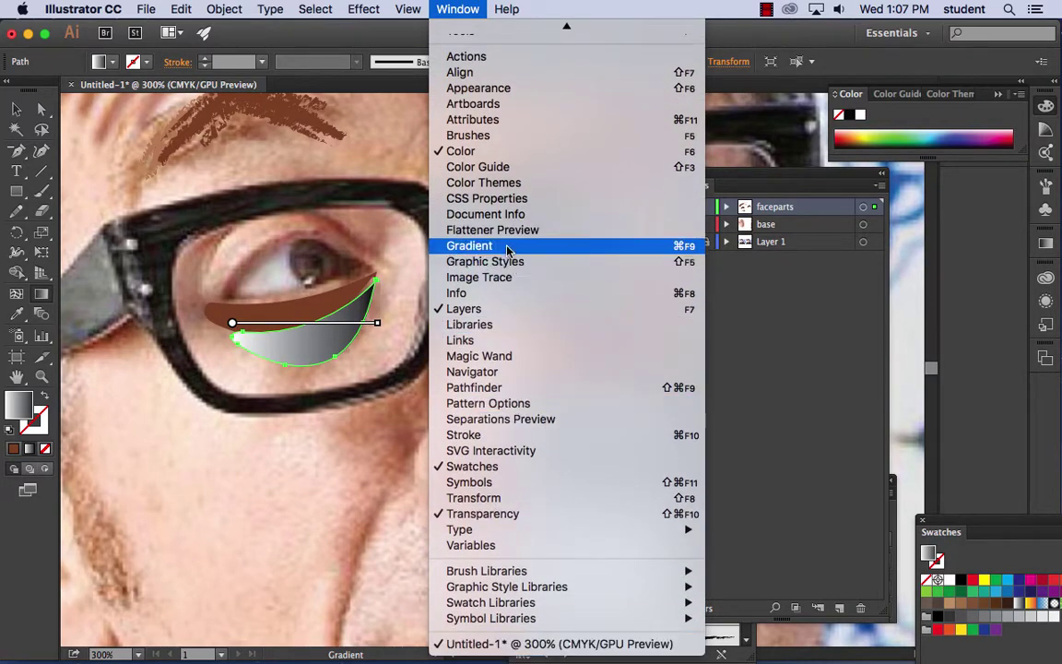
click(507, 245)
mouse_move(858, 232)
mouse_down()
mouse_move(628, 346)
mouse_move(358, 383)
mouse_up()
click(497, 514)
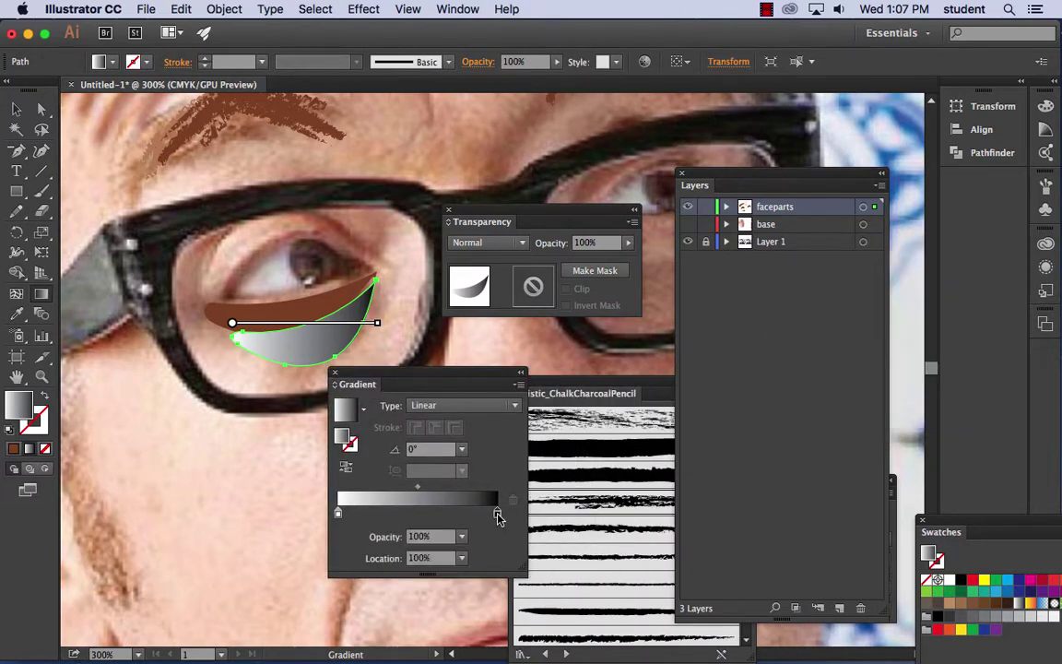
- Recolour both the dark and light gradient stops to brown
click(16, 314)
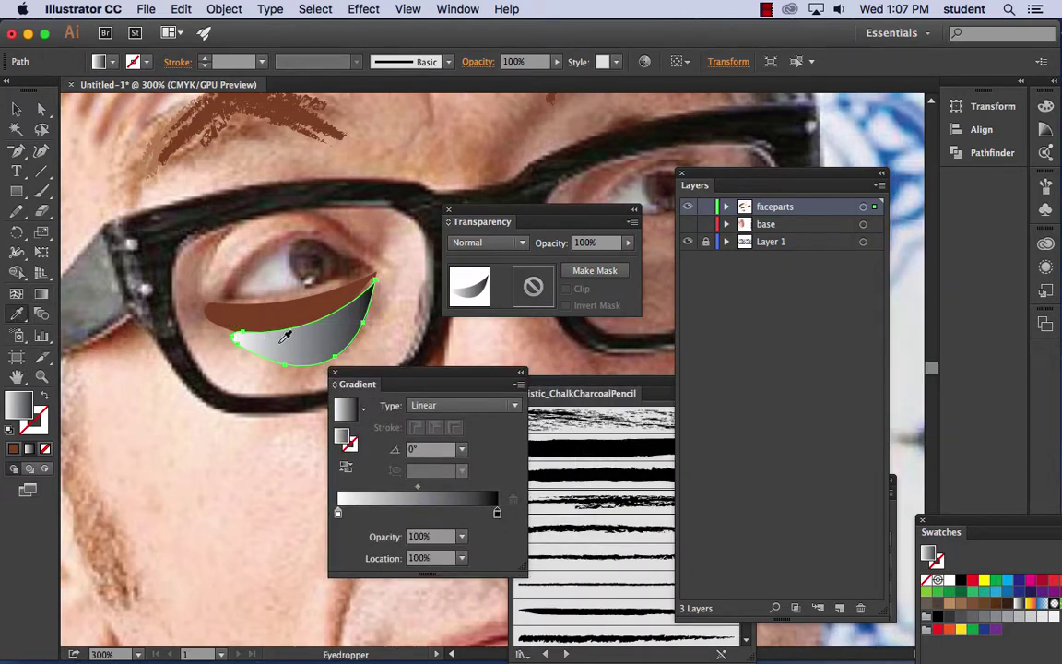
double_click(497, 513)
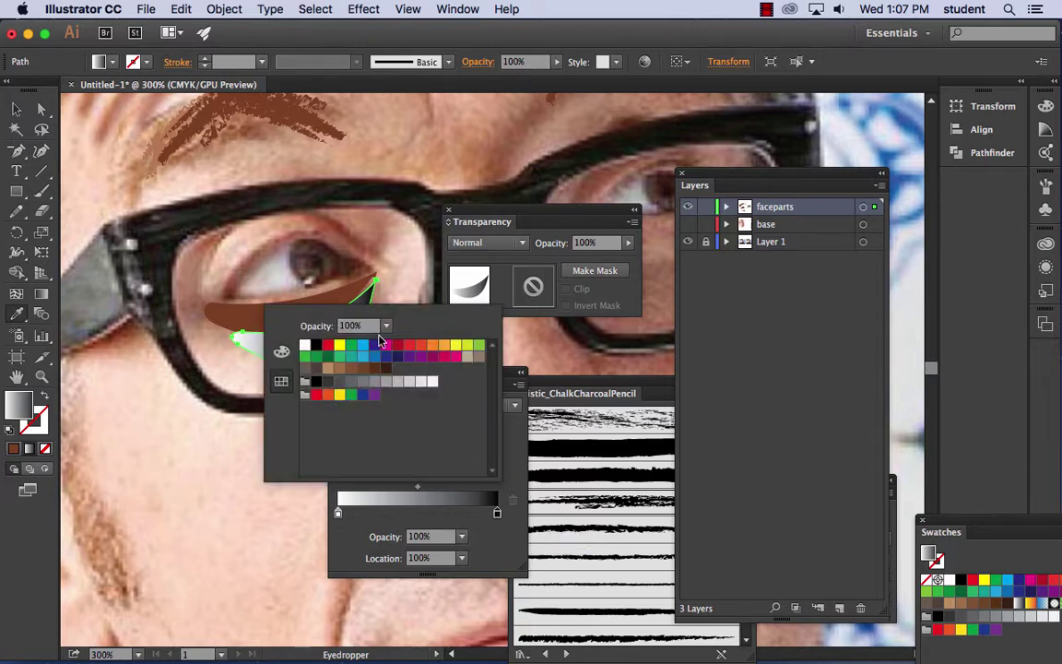
click(375, 369)
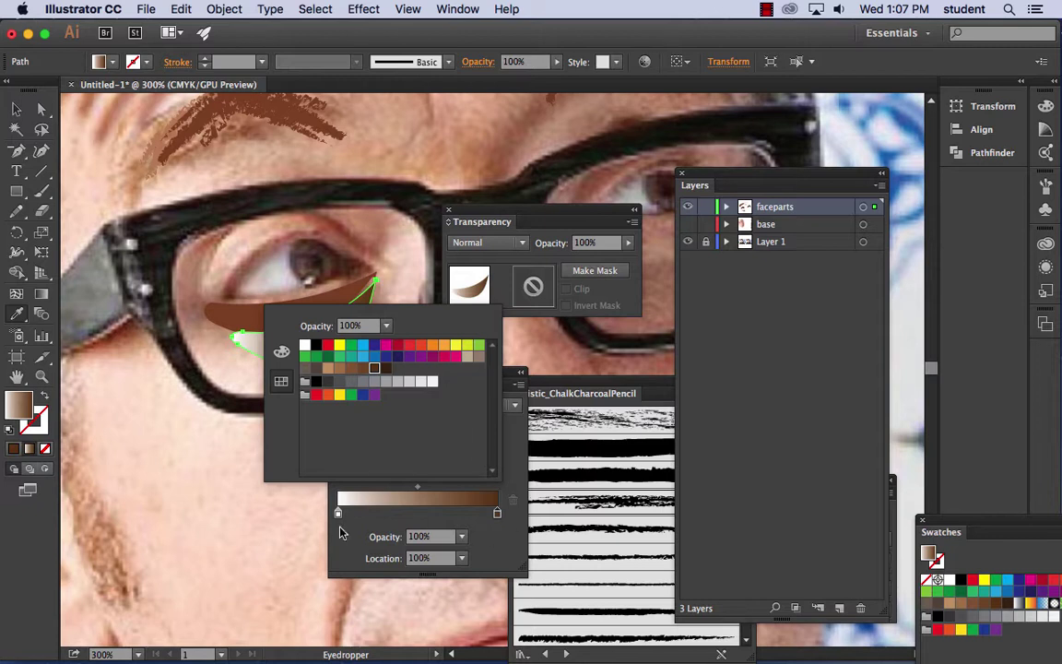
click(338, 514)
double_click(338, 513)
click(328, 368)
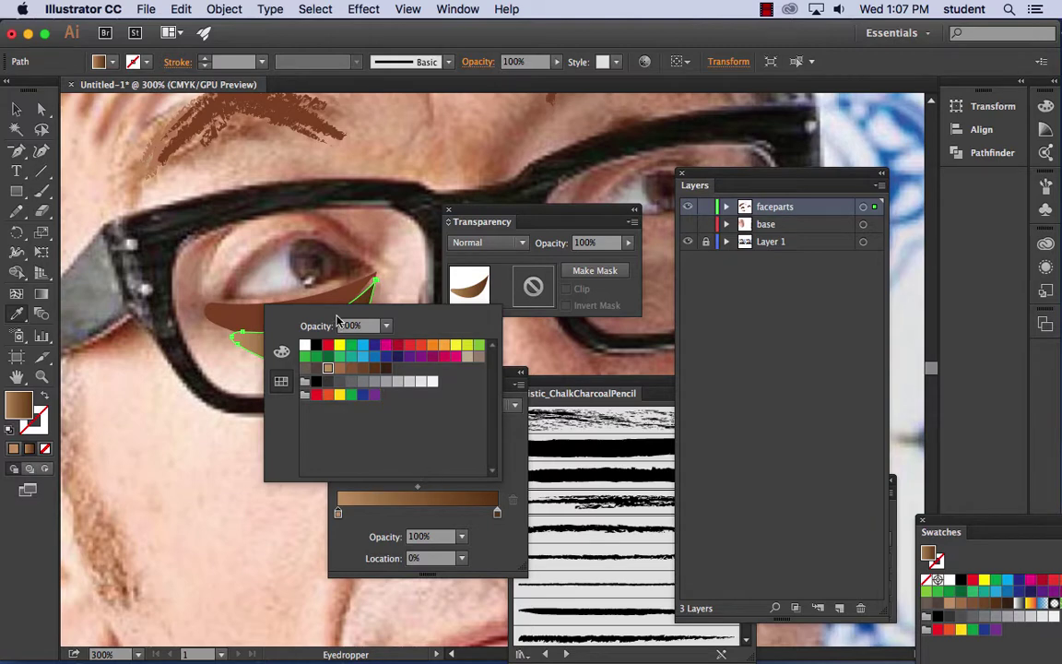
- Recentre the shadow shape and undo an accidental skin-tone sample on its fill
key(space)
drag(344, 268, 227, 234)
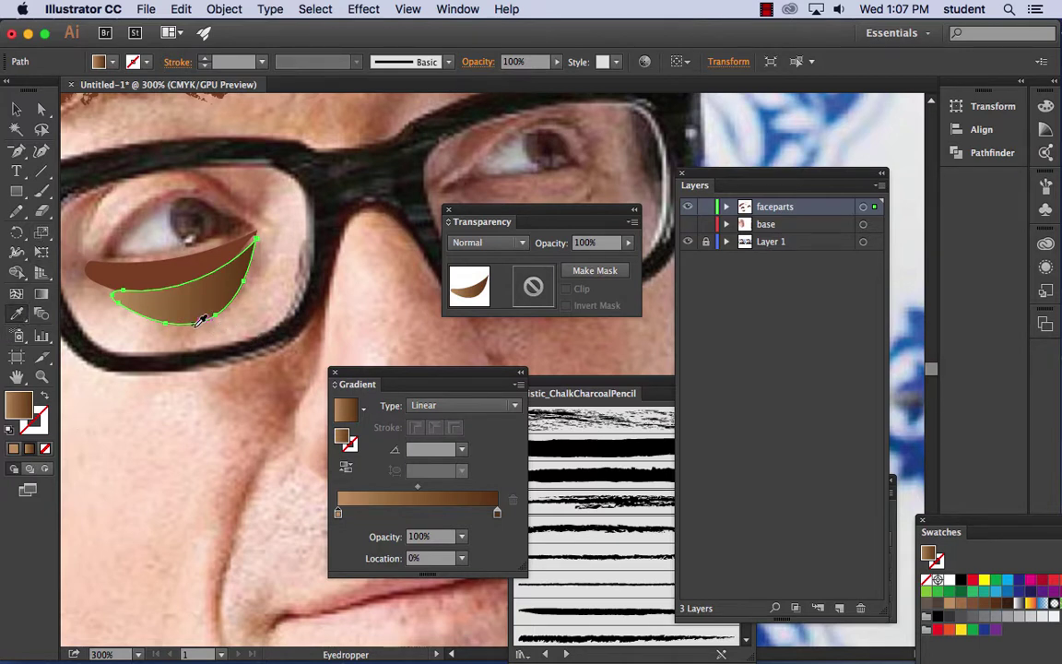
double_click(339, 515)
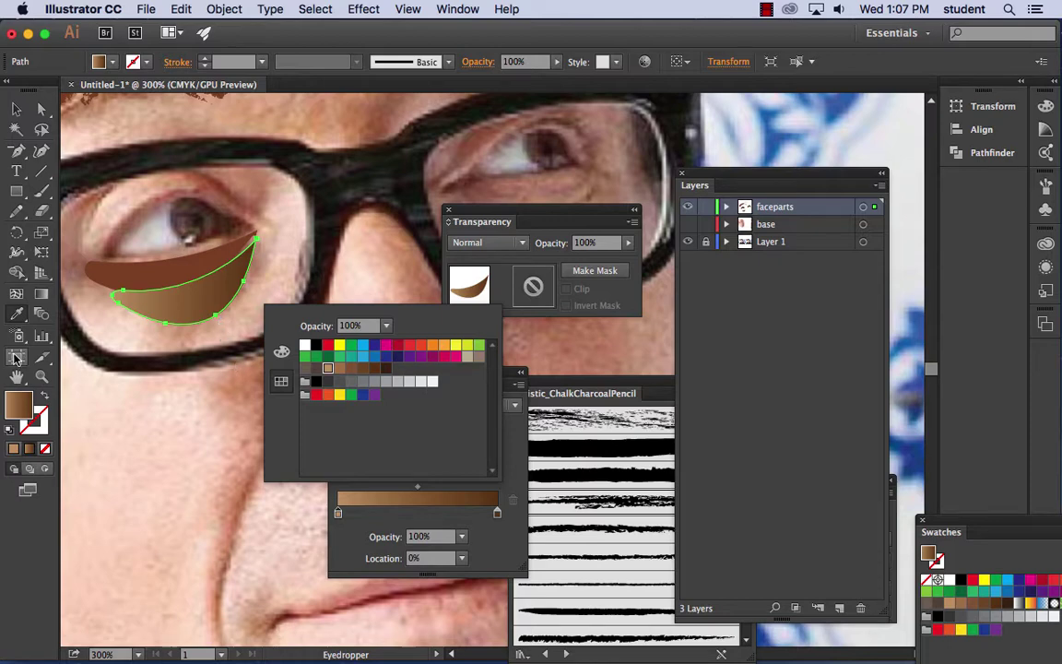
click(218, 321)
click(218, 321)
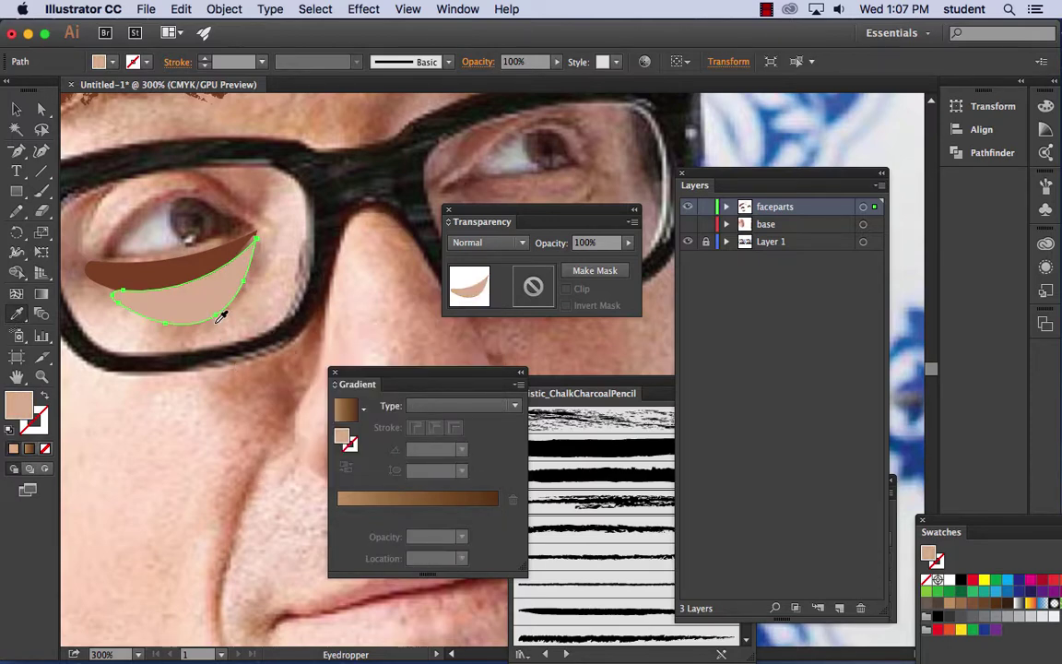
click(181, 9)
click(214, 28)
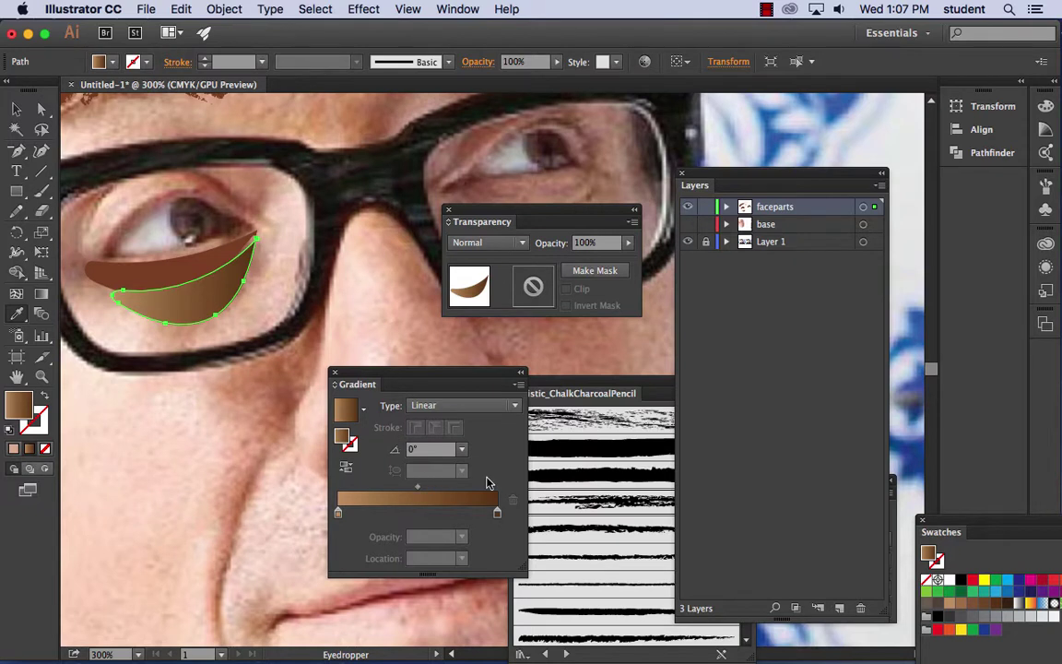
click(339, 511)
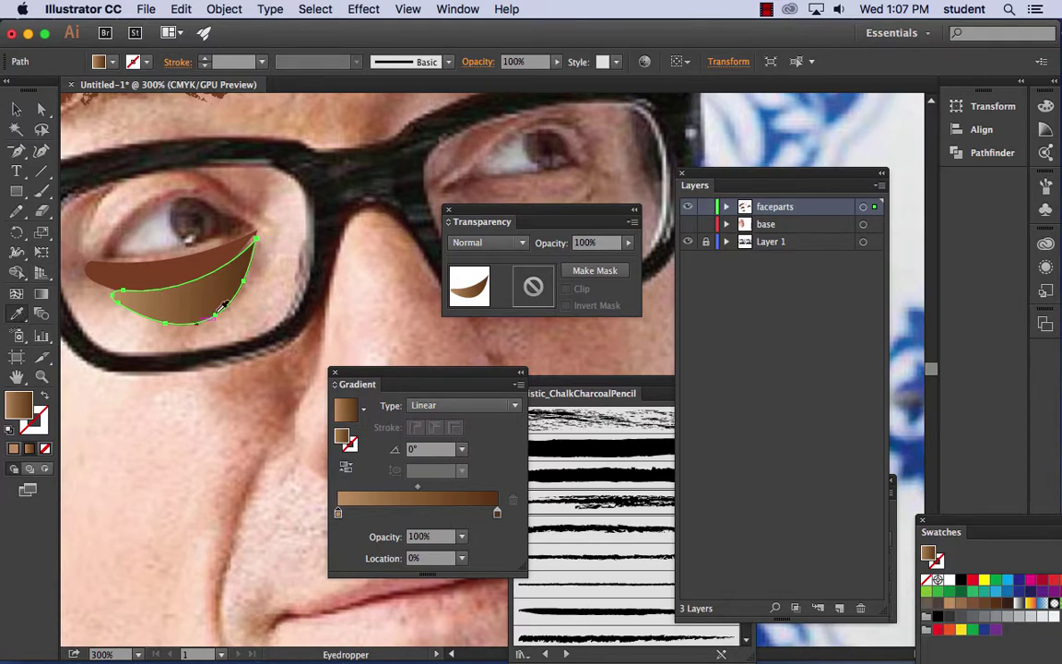
- Run the gradient vertically at 102.3° and set the left stop opacity to 40%
click(41, 293)
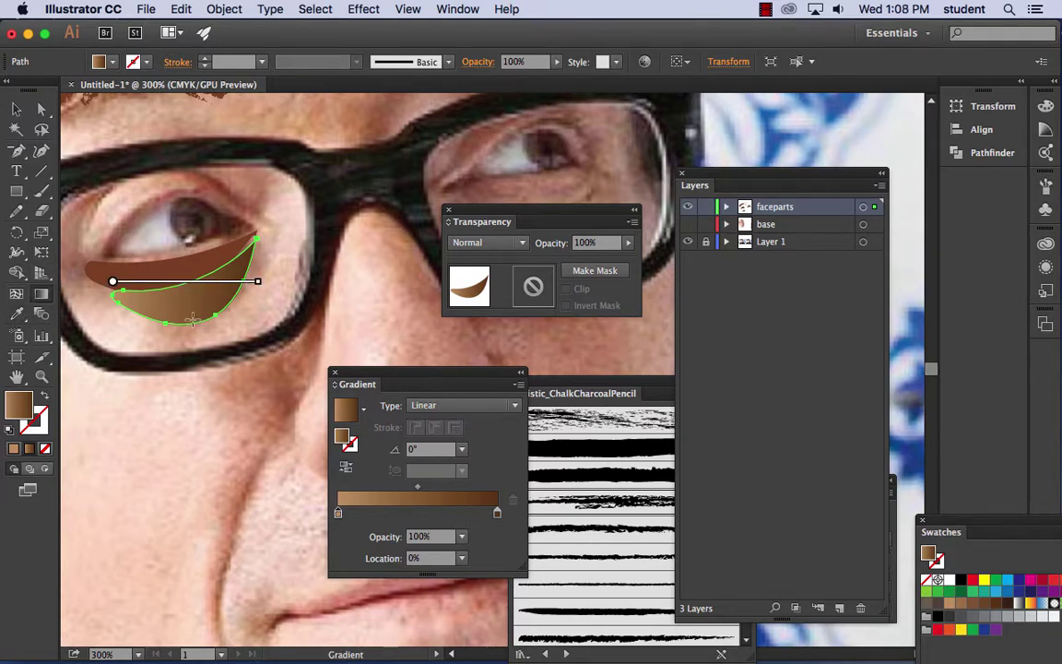
drag(192, 320, 183, 267)
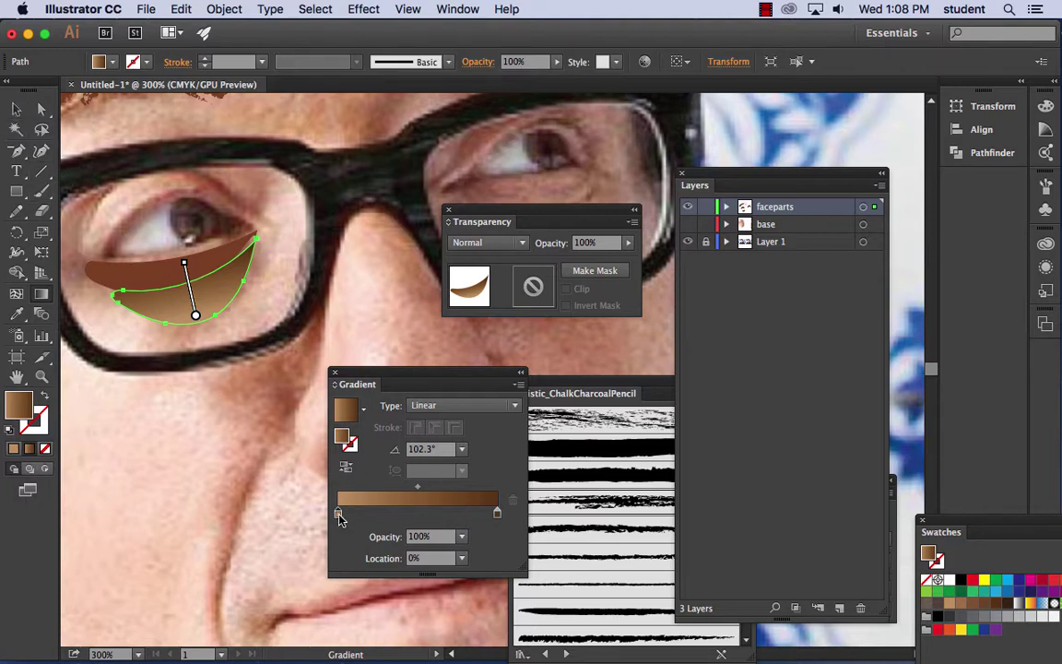
click(458, 540)
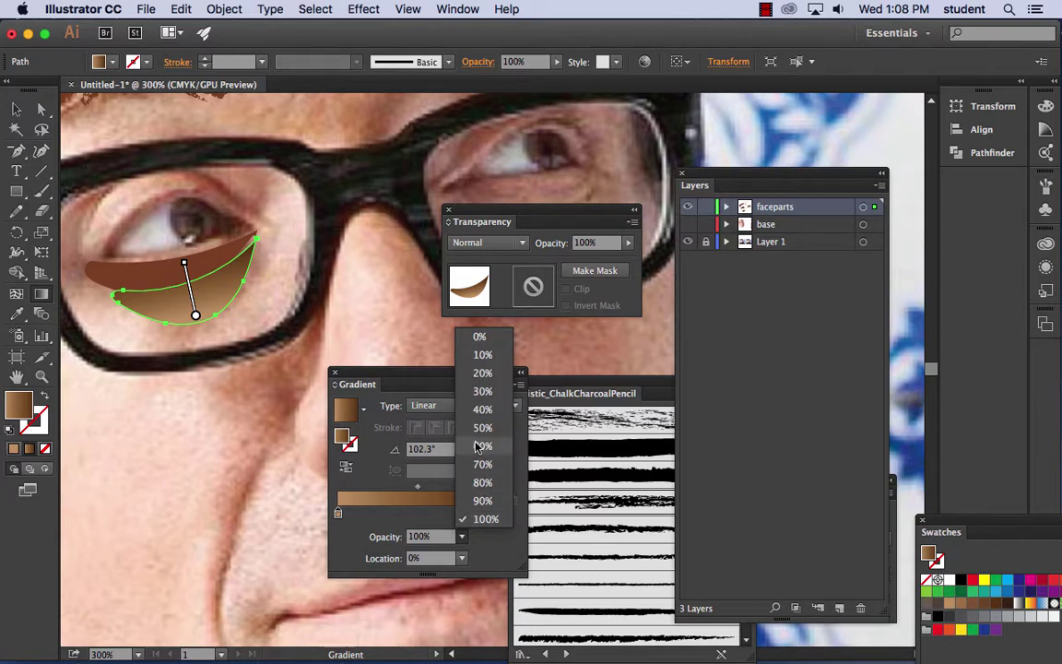
click(468, 395)
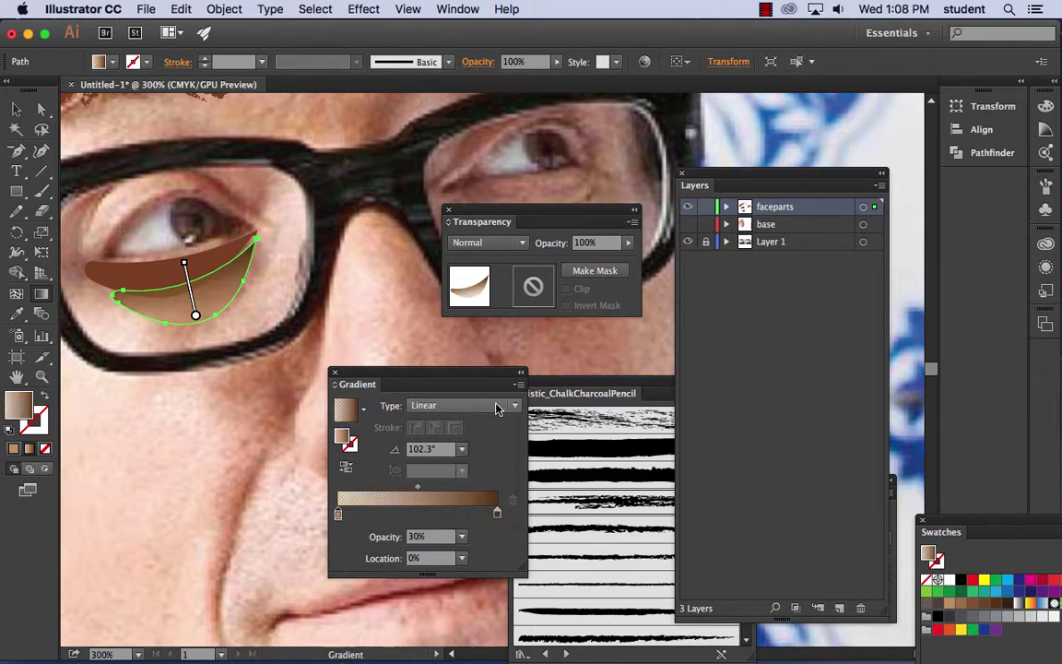
click(462, 540)
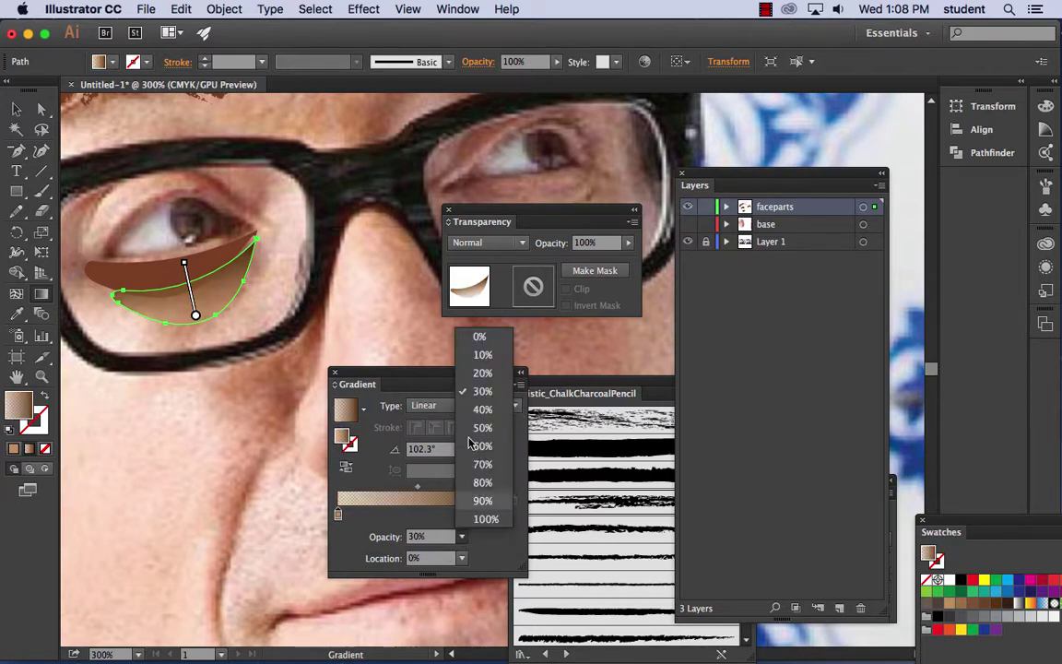
click(435, 367)
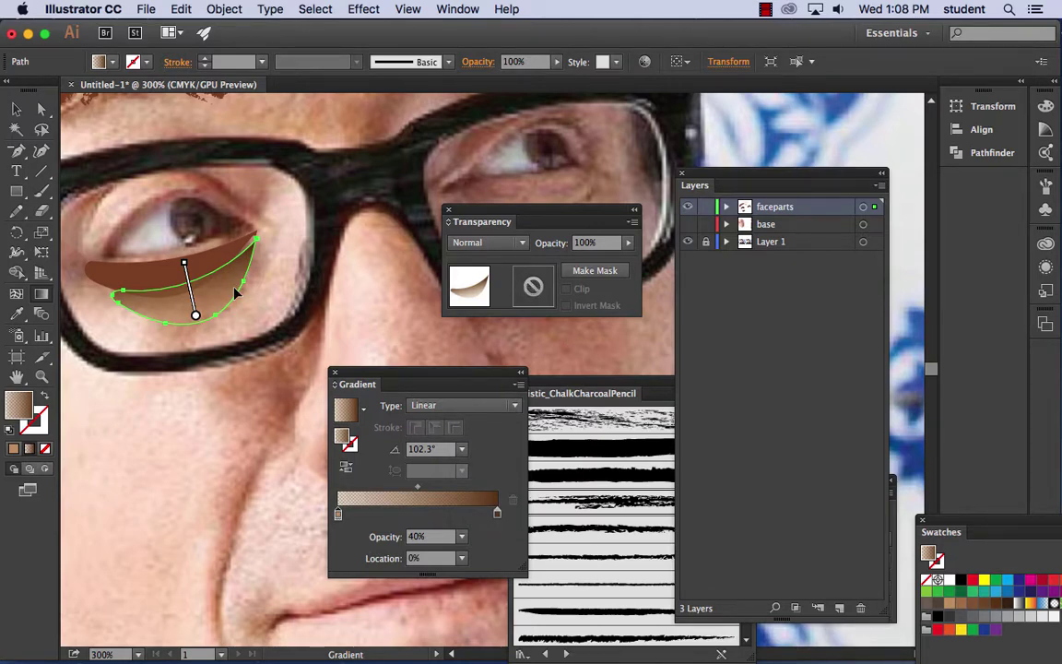
- Show the base face layer and frame the eye area
key(super+equal)
key(super+equal)
key(super+equal)
drag(135, 240, 541, 252)
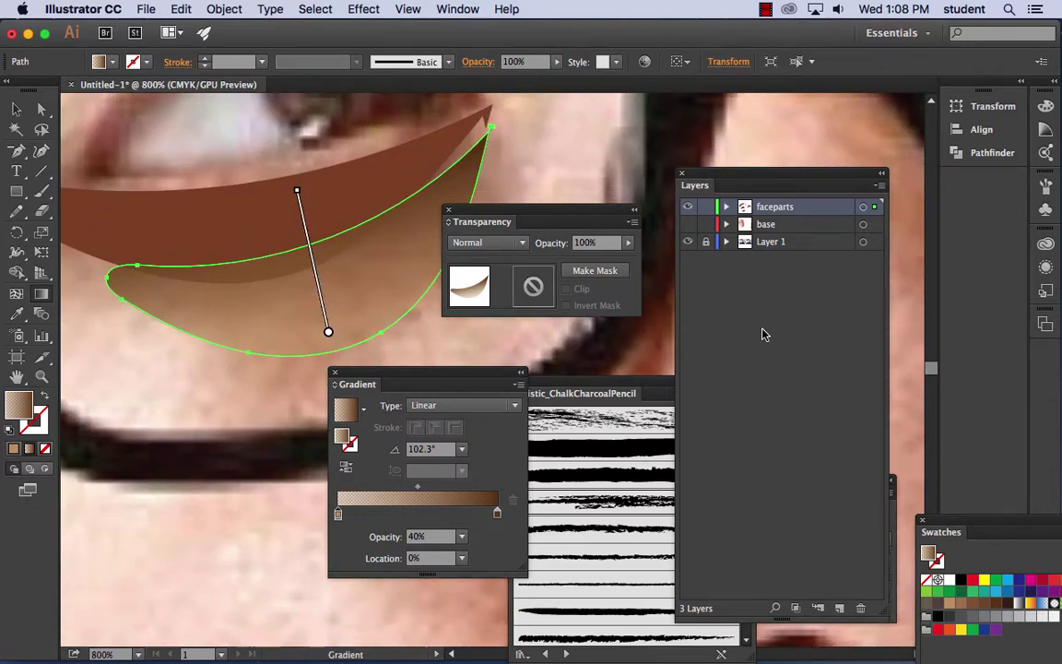
click(689, 224)
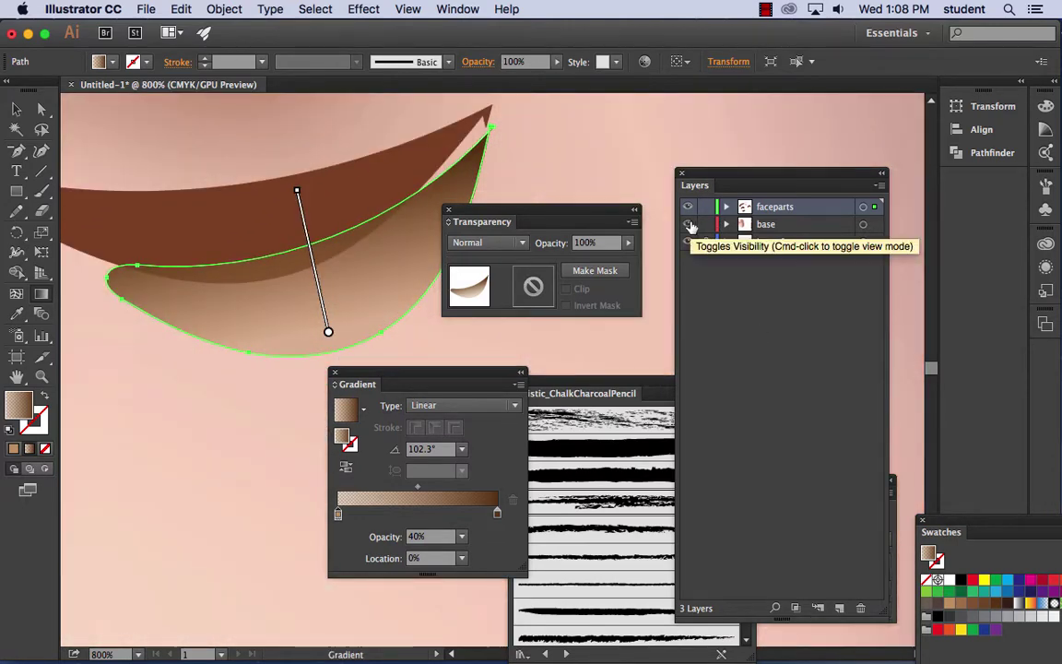
key(super+minus)
key(super+minus)
key(super+minus)
key(super+minus)
key(super+minus)
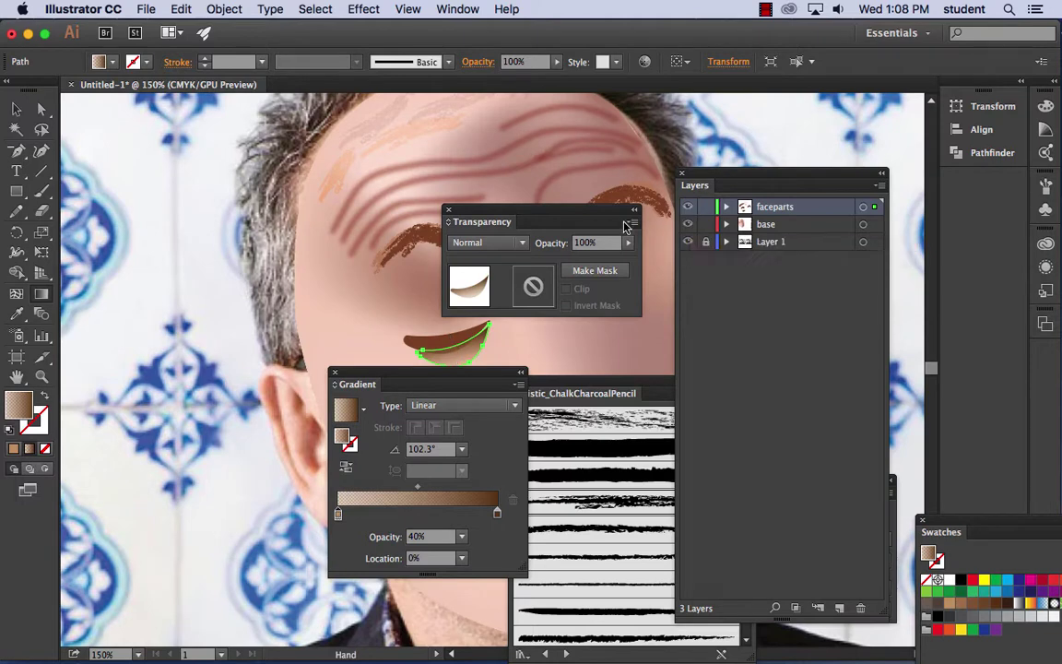
drag(415, 237, 180, 163)
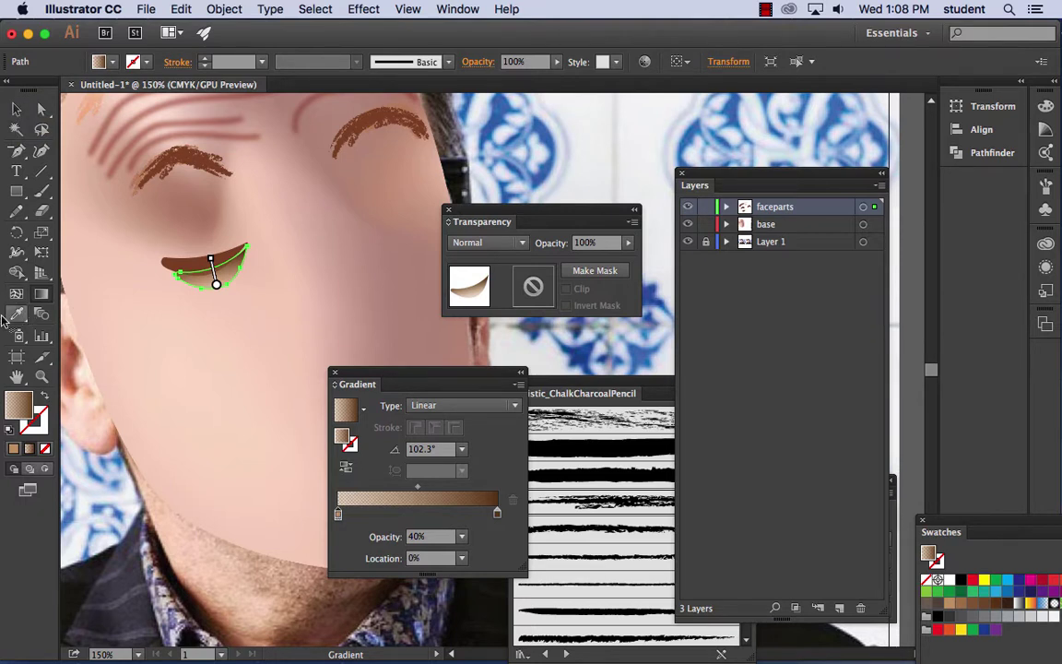
- Lock the base face layer, nudge the gradient lid into place and send it behind the dark brown lid
click(19, 109)
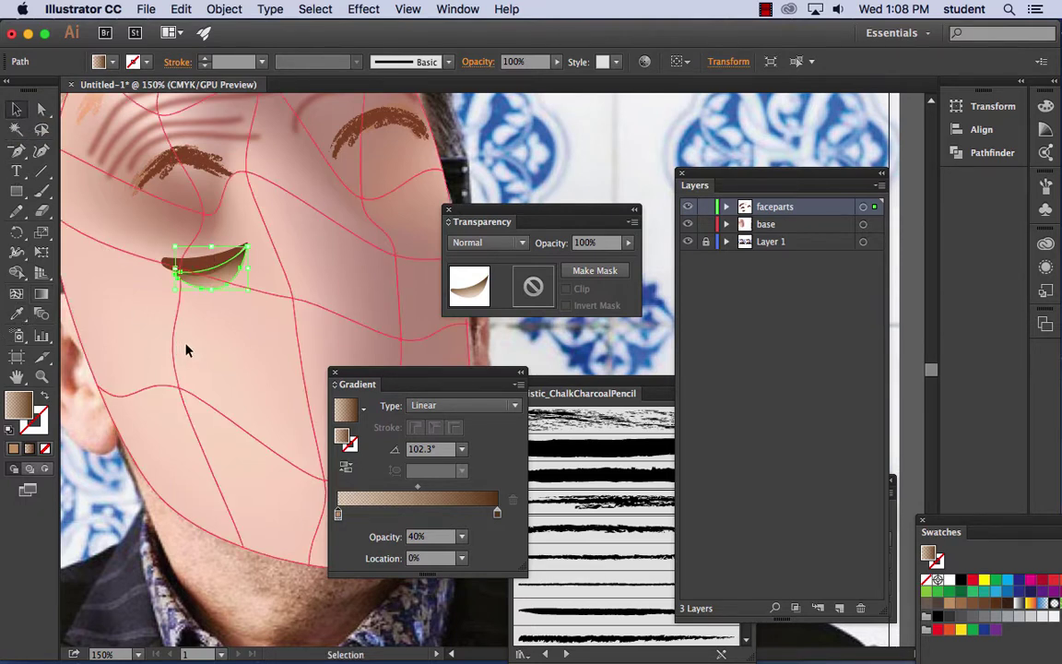
click(167, 307)
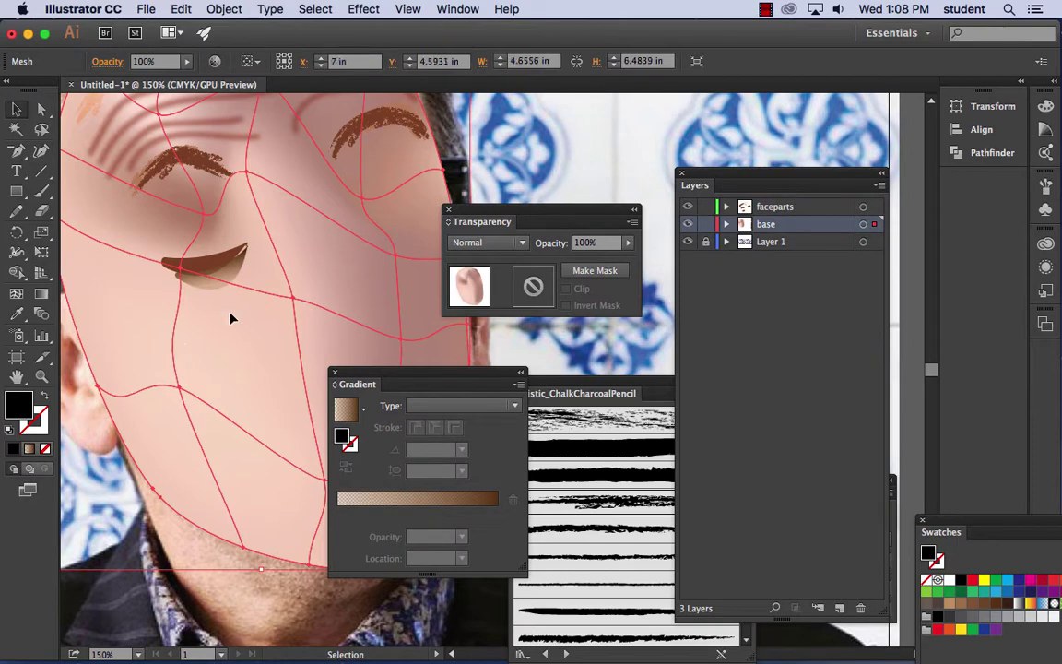
click(705, 227)
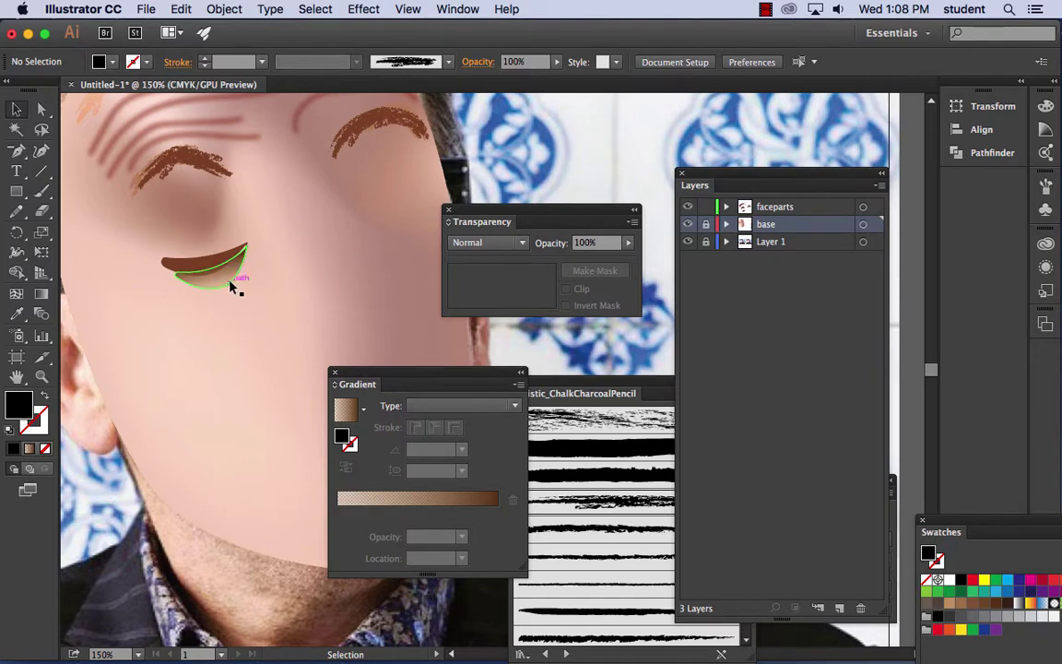
key(super+equal)
key(super+equal)
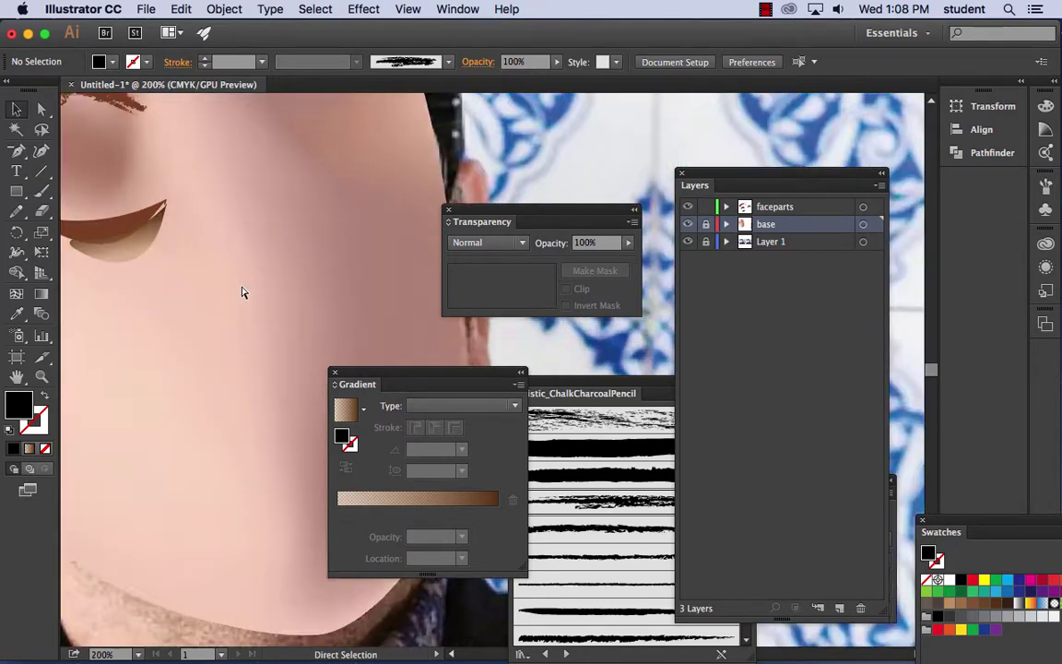
drag(185, 276, 242, 270)
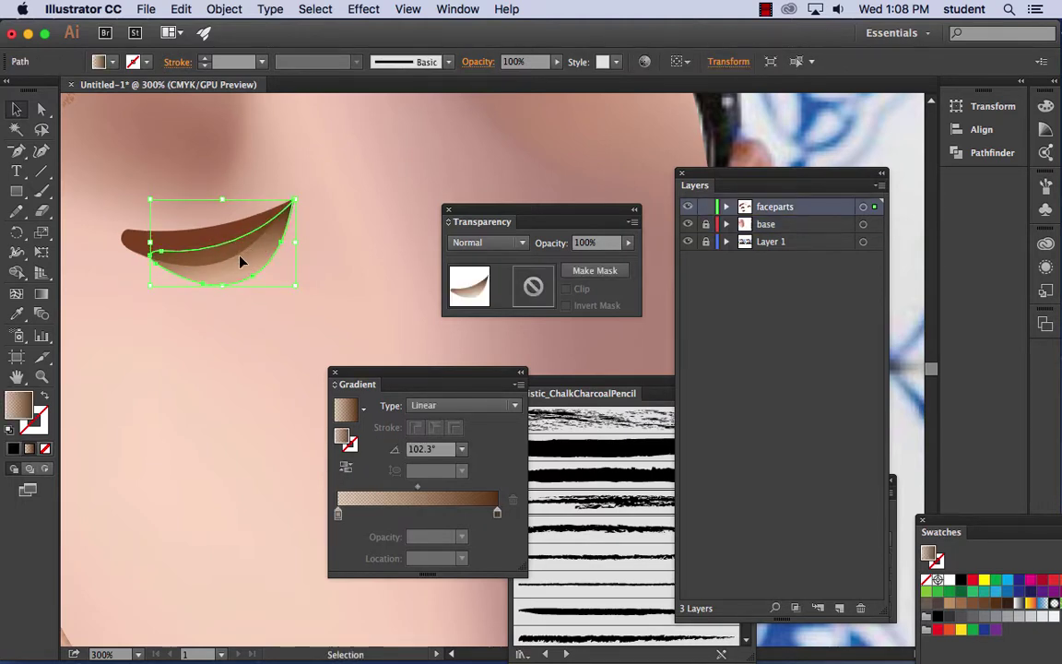
click(234, 201)
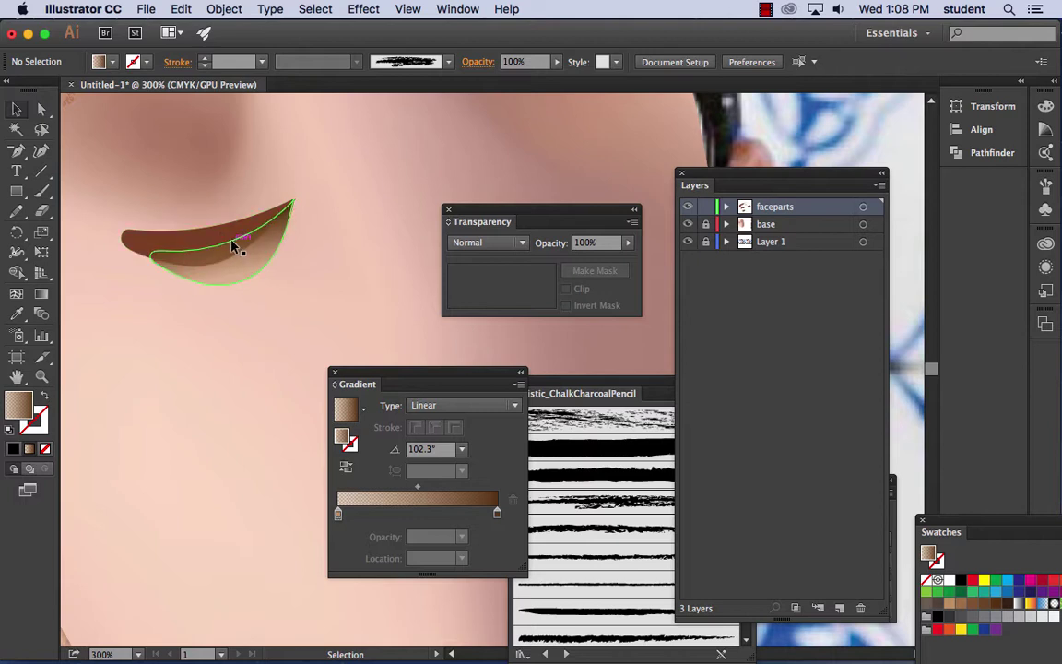
click(273, 264)
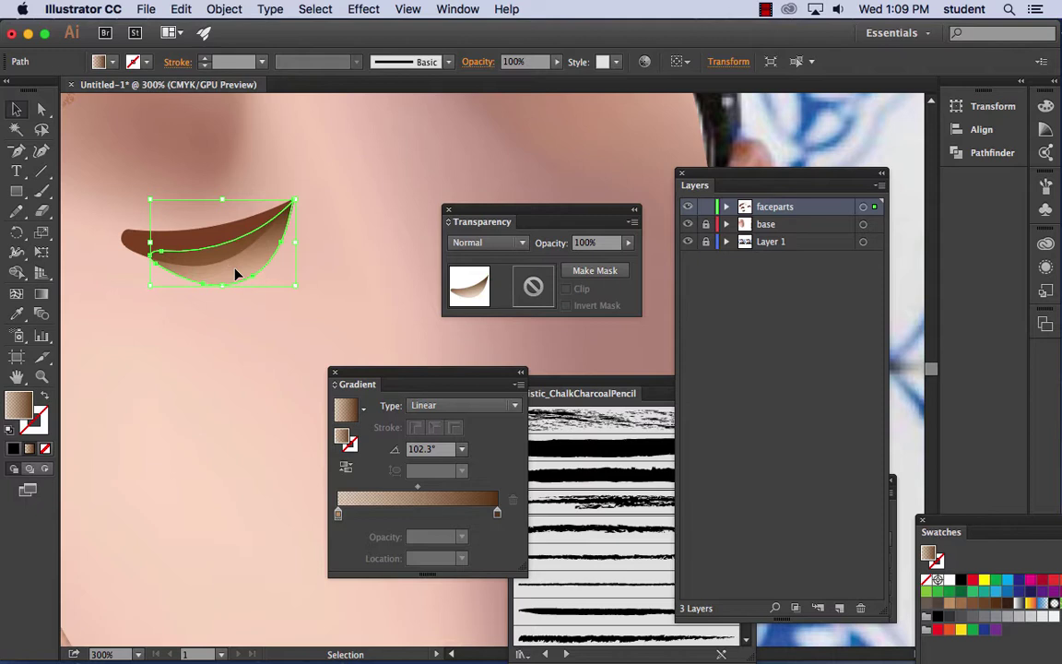
key(super+bracketleft)
- Soften the gradient lid and dark brown shape together with a 3.9-pixel Gaussian Blur
shift+click(205, 241)
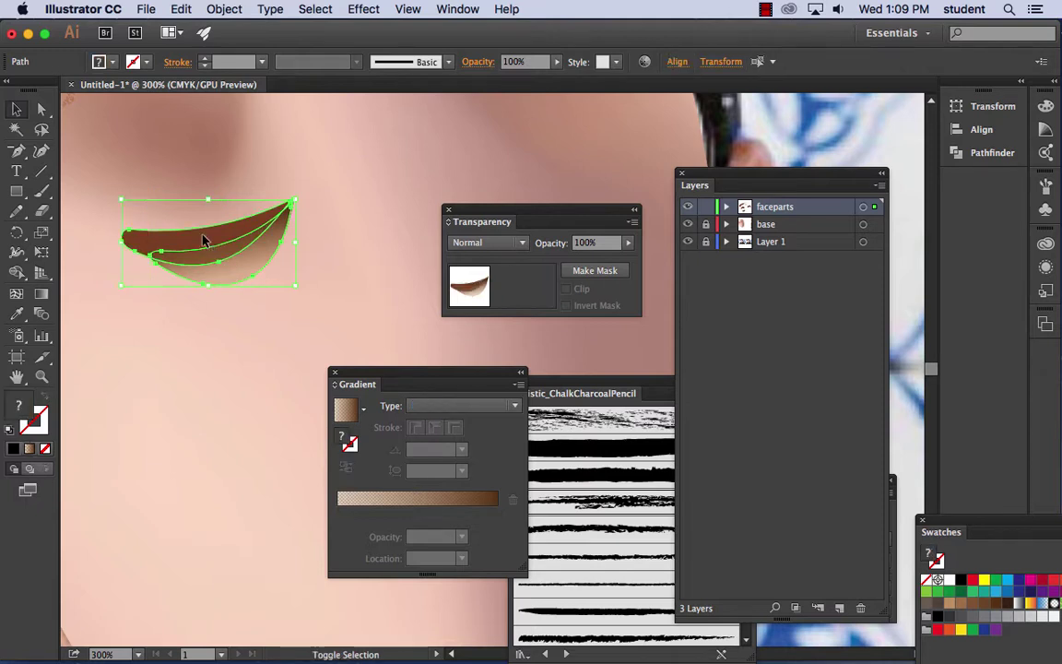
click(369, 8)
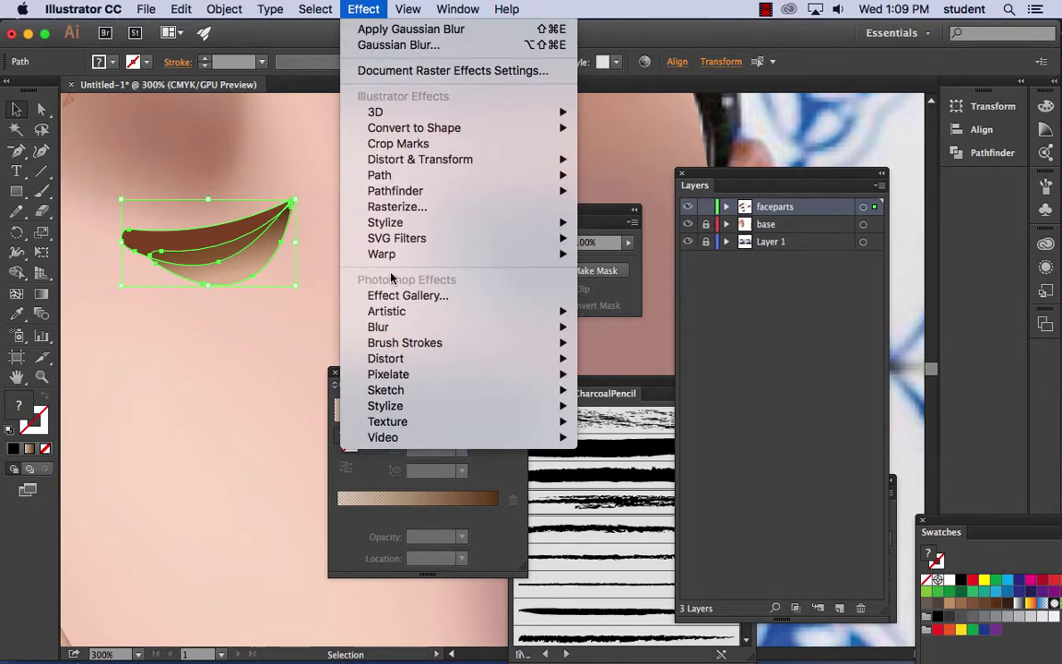
mouse_move(397, 327)
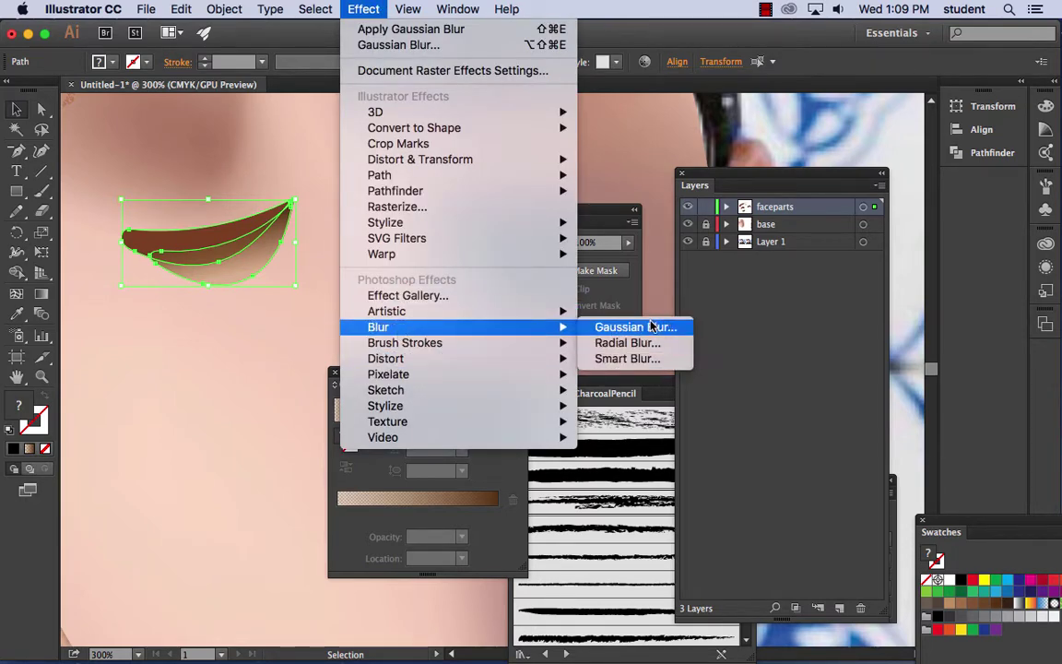
click(628, 327)
click(452, 324)
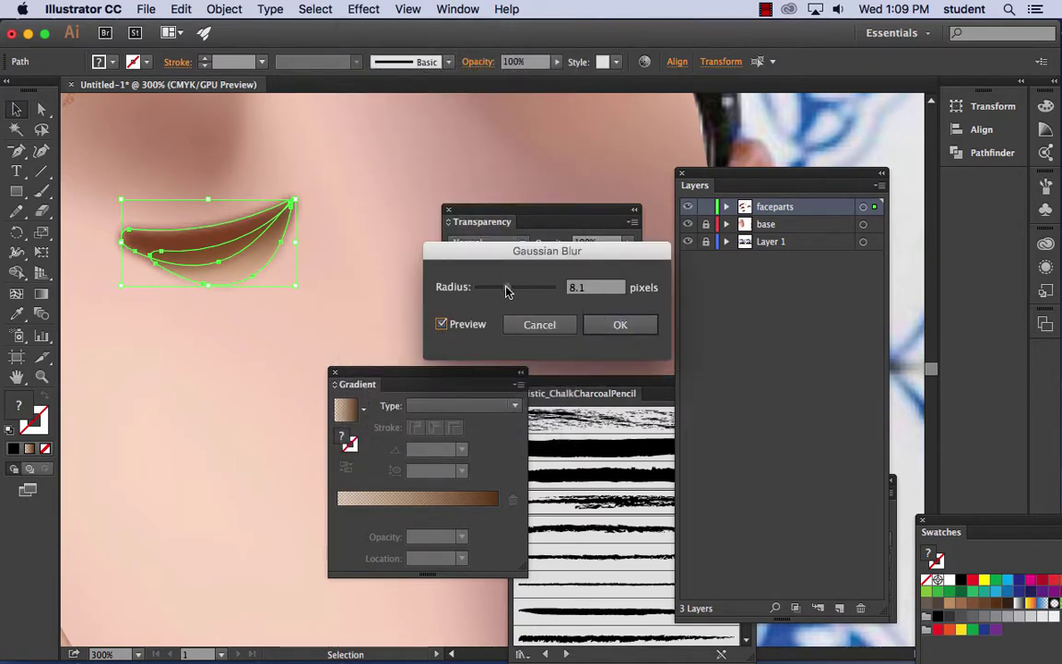
drag(505, 287, 492, 291)
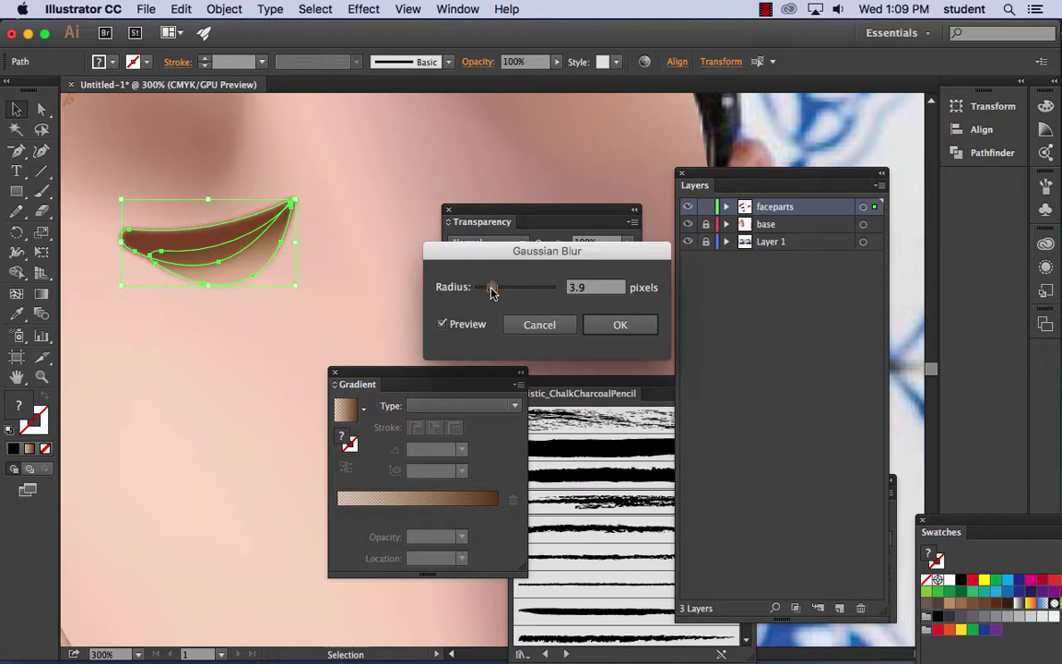
click(620, 325)
click(334, 298)
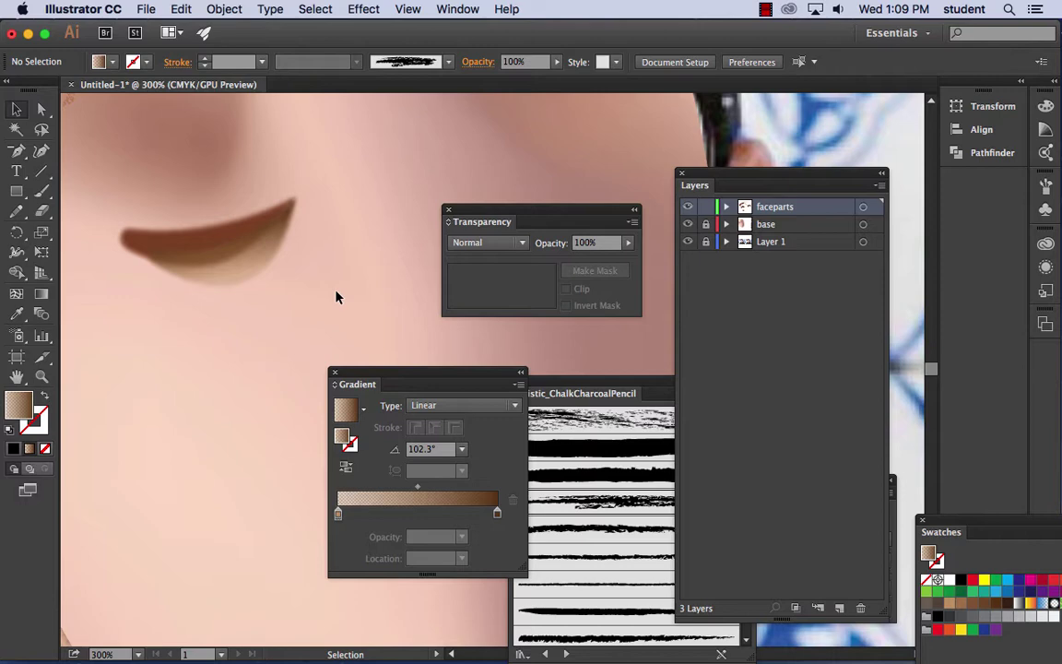
key(super+1)
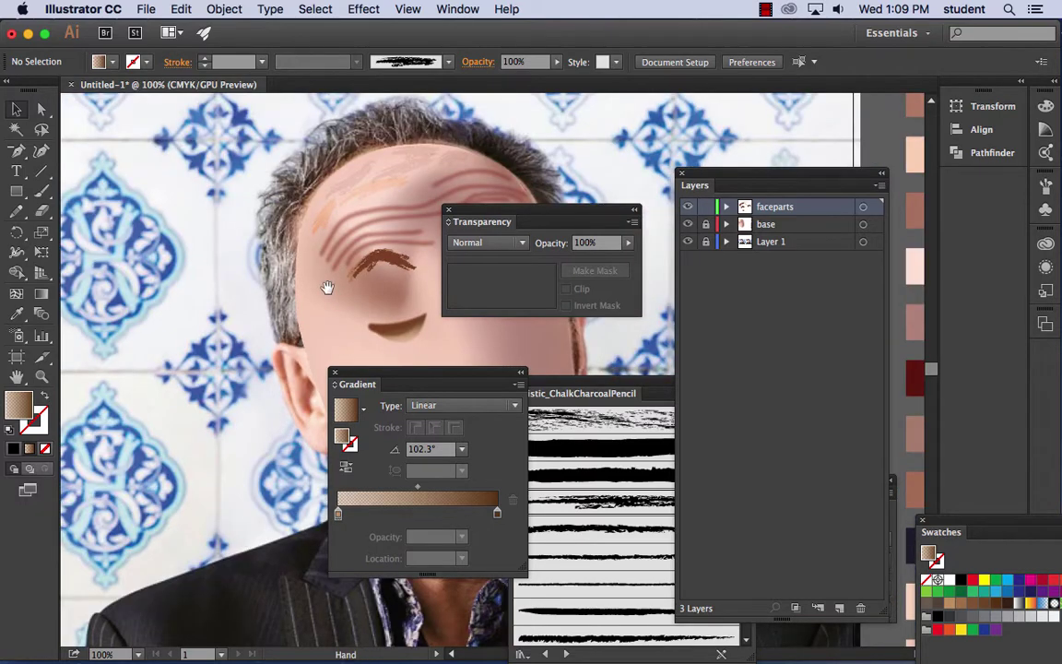
- Unlock and hide the base face layer to reveal the photo, then zoom onto the left eye
drag(327, 286, 154, 226)
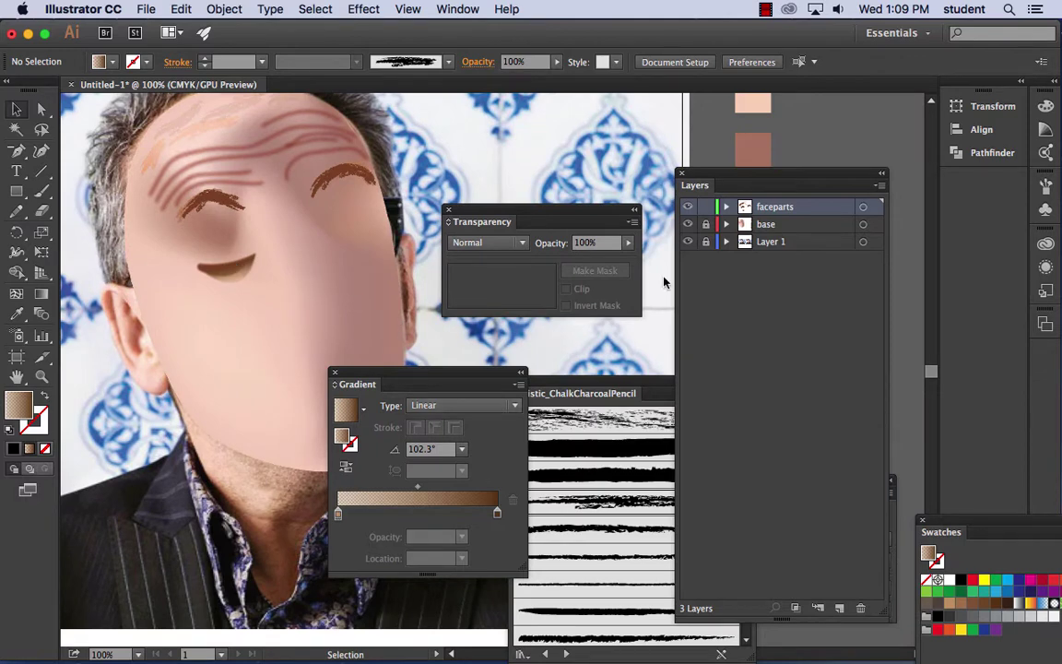
click(705, 224)
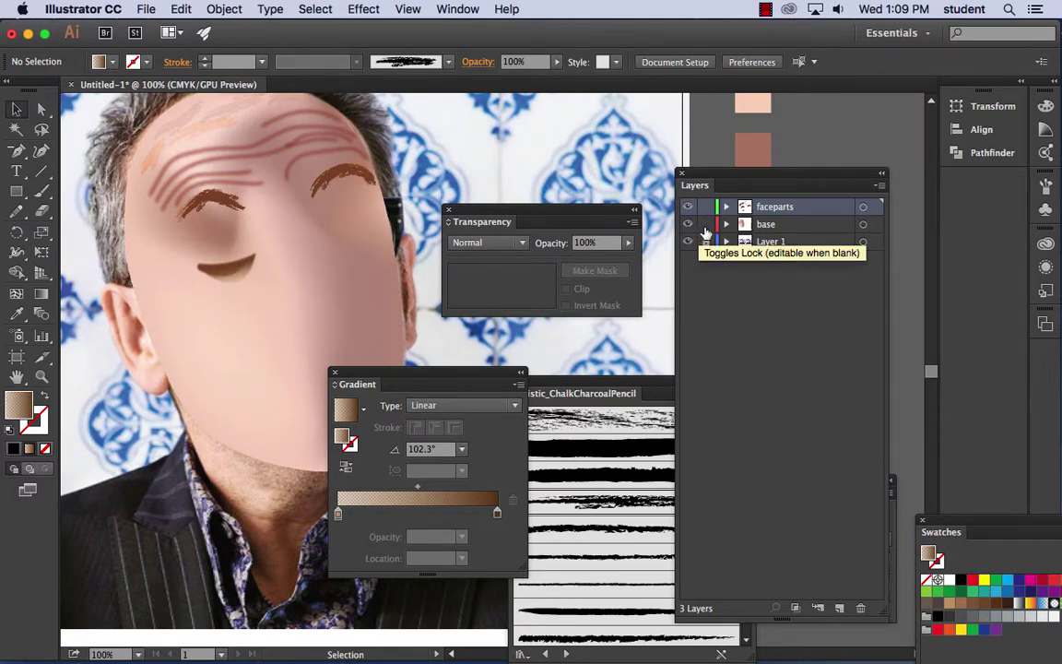
click(687, 224)
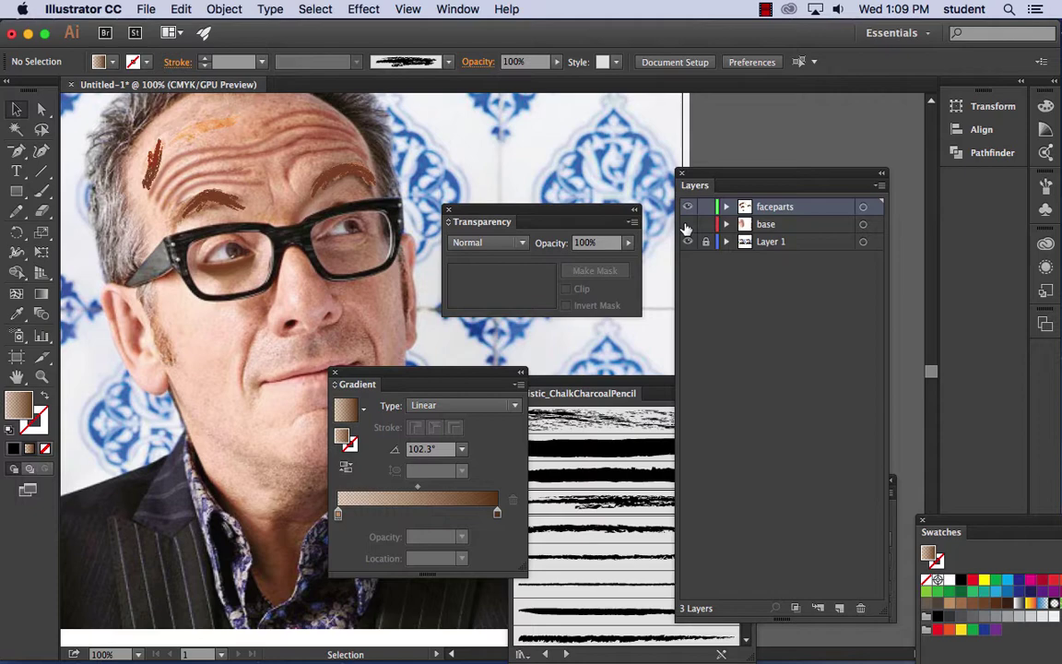
key(super+equal)
key(super+equal)
key(super+equal)
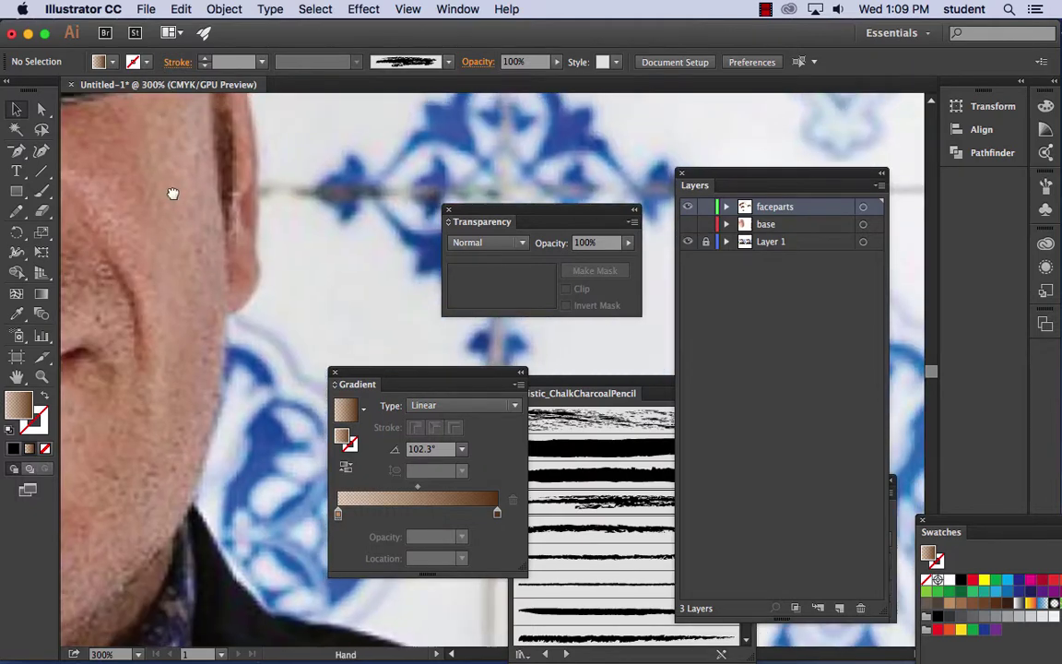
drag(173, 192, 194, 285)
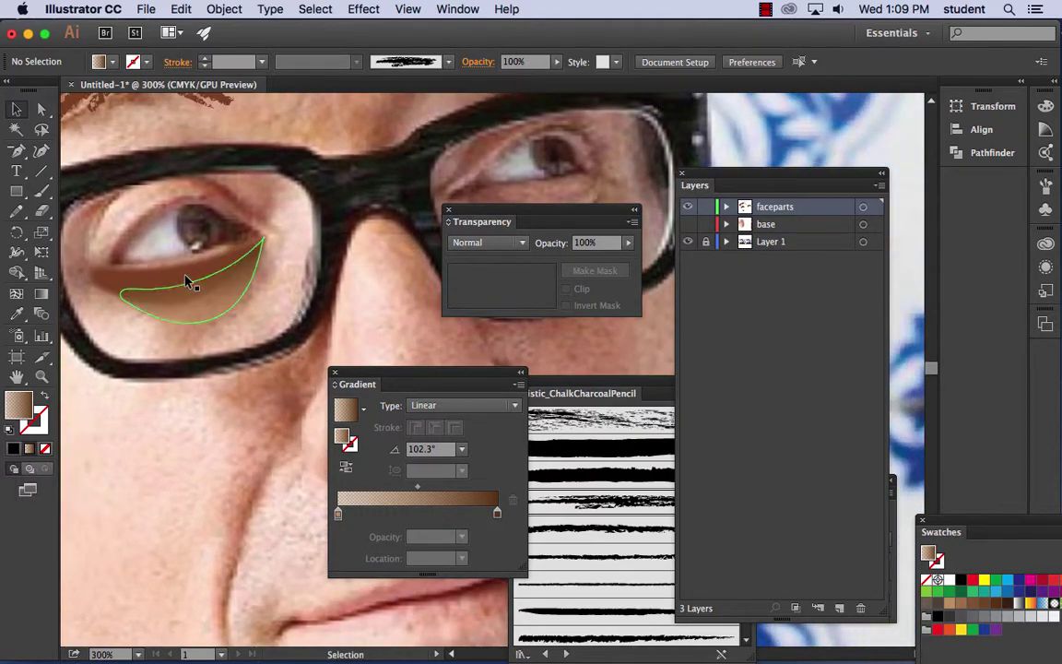
click(16, 211)
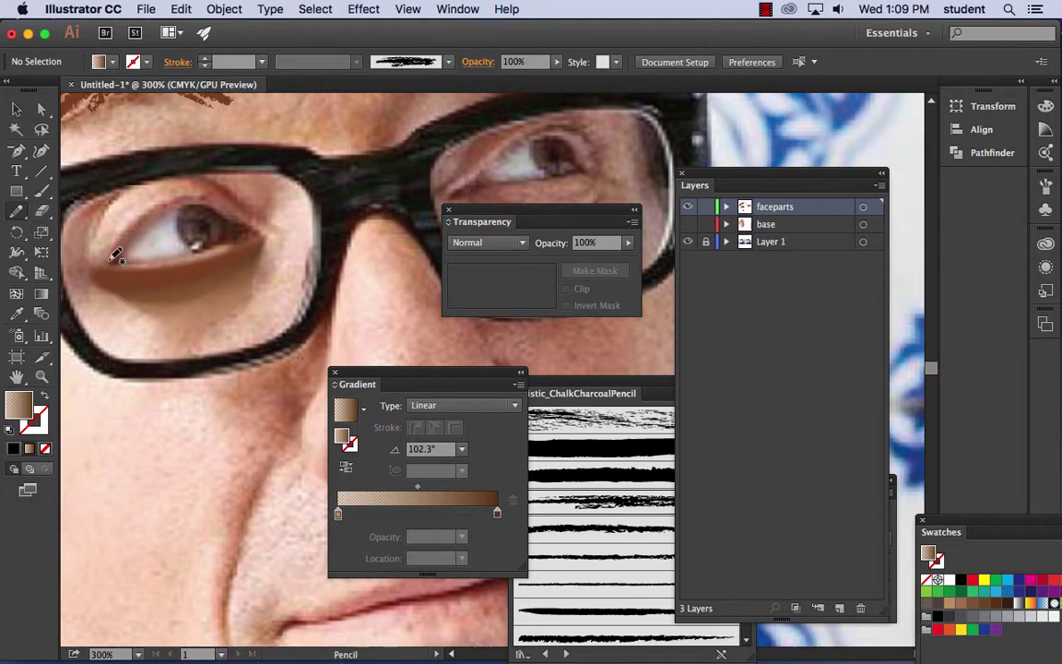
- Draw the upper eyelid and crease arcs, and set the gradient's end stop to light tan
mouse_move(115, 255)
mouse_down()
mouse_move(145, 205)
mouse_move(193, 181)
mouse_move(237, 211)
mouse_move(189, 185)
mouse_move(143, 205)
mouse_move(115, 231)
mouse_move(111, 257)
mouse_up()
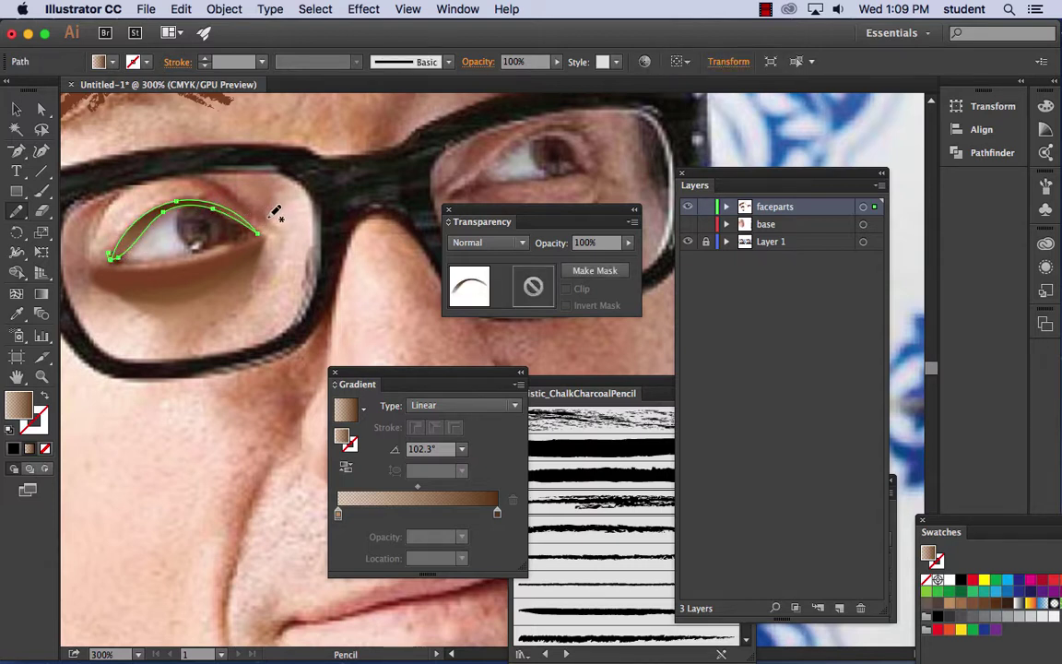
mouse_move(270, 218)
mouse_down()
mouse_move(211, 179)
mouse_move(159, 169)
mouse_move(106, 194)
mouse_move(77, 249)
mouse_move(93, 221)
mouse_move(149, 177)
mouse_move(189, 177)
mouse_move(266, 226)
mouse_move(259, 214)
mouse_move(277, 200)
mouse_move(260, 282)
mouse_move(210, 330)
mouse_move(208, 360)
mouse_move(286, 343)
mouse_move(325, 283)
mouse_move(332, 246)
mouse_move(282, 171)
mouse_up()
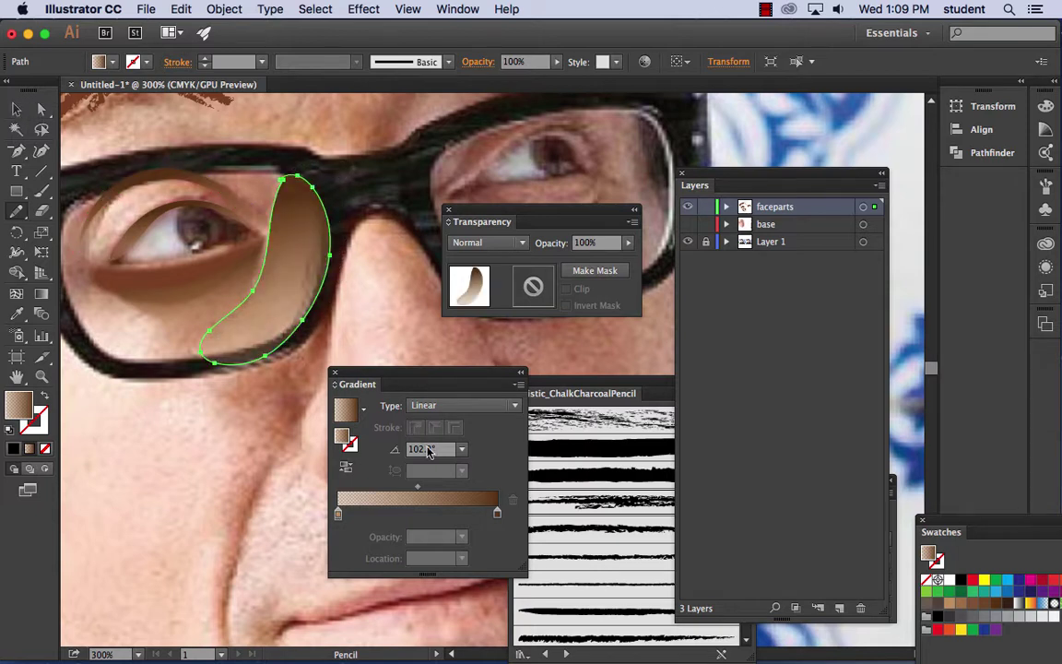
double_click(498, 512)
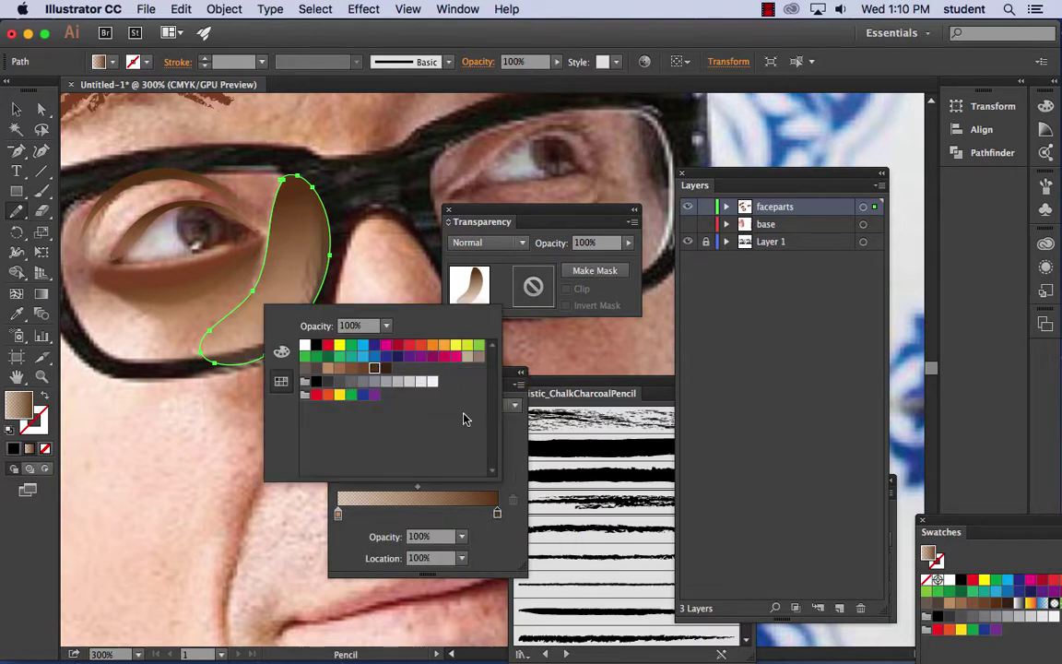
click(478, 357)
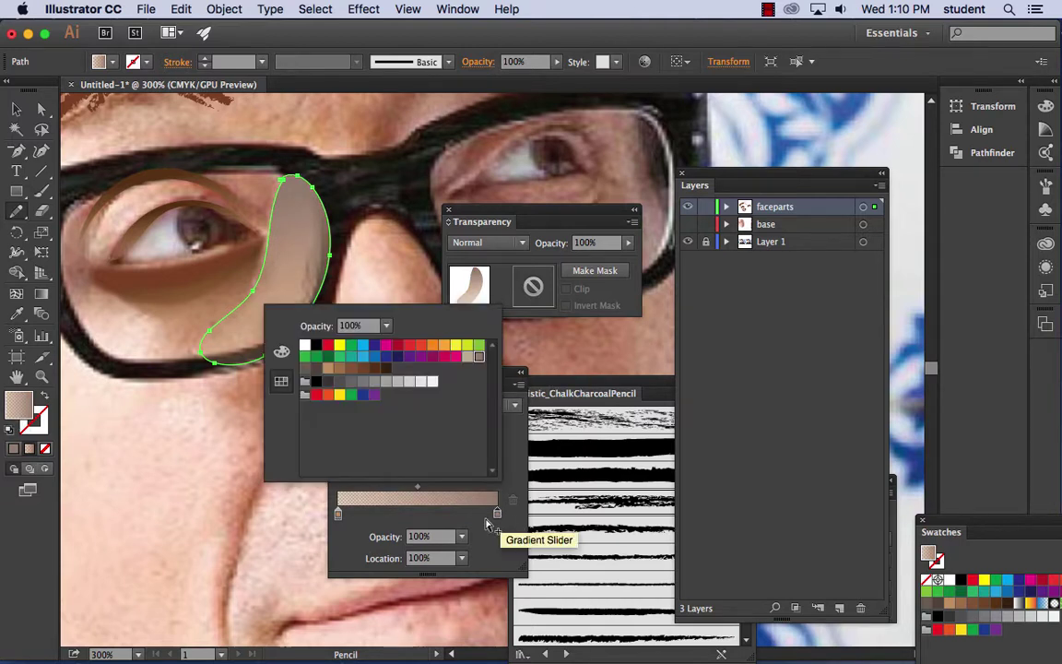
click(281, 351)
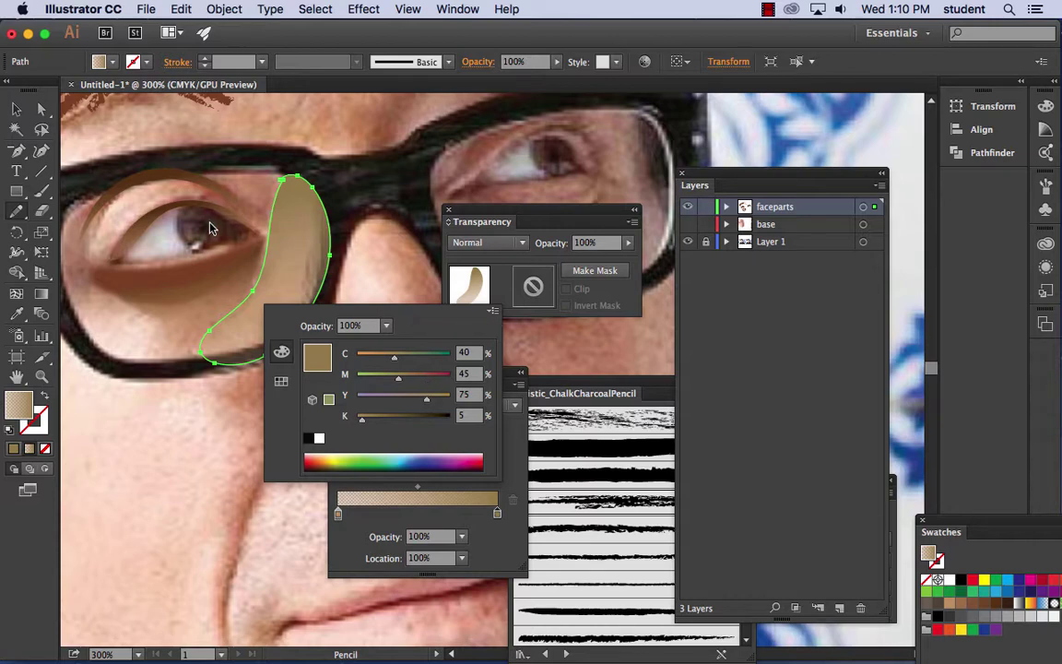
click(157, 109)
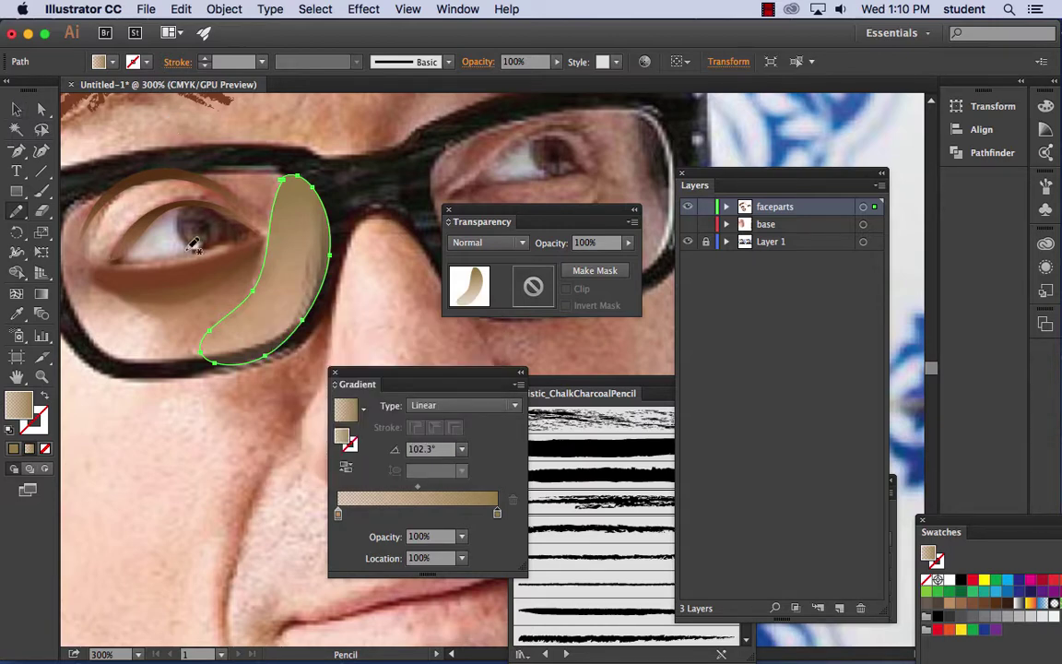
- Draw a small shadow shape below the eye and show the skin base layer again
scroll(161, 276, left, 3)
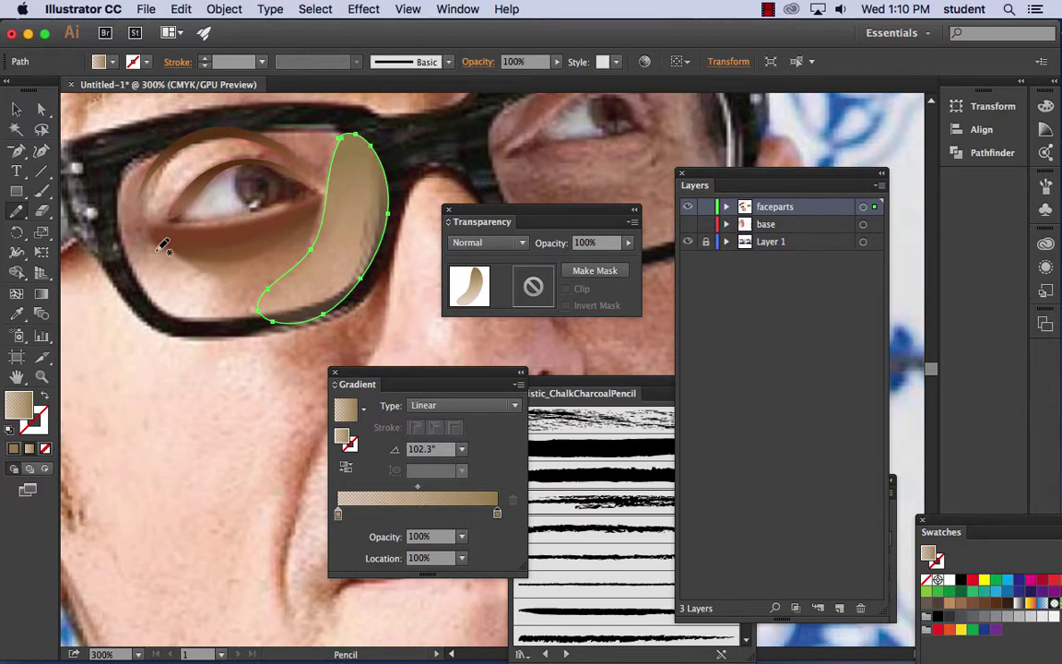
mouse_move(161, 245)
mouse_down()
mouse_move(217, 271)
mouse_move(230, 295)
mouse_move(224, 313)
mouse_move(193, 319)
mouse_move(154, 306)
mouse_move(139, 254)
mouse_up()
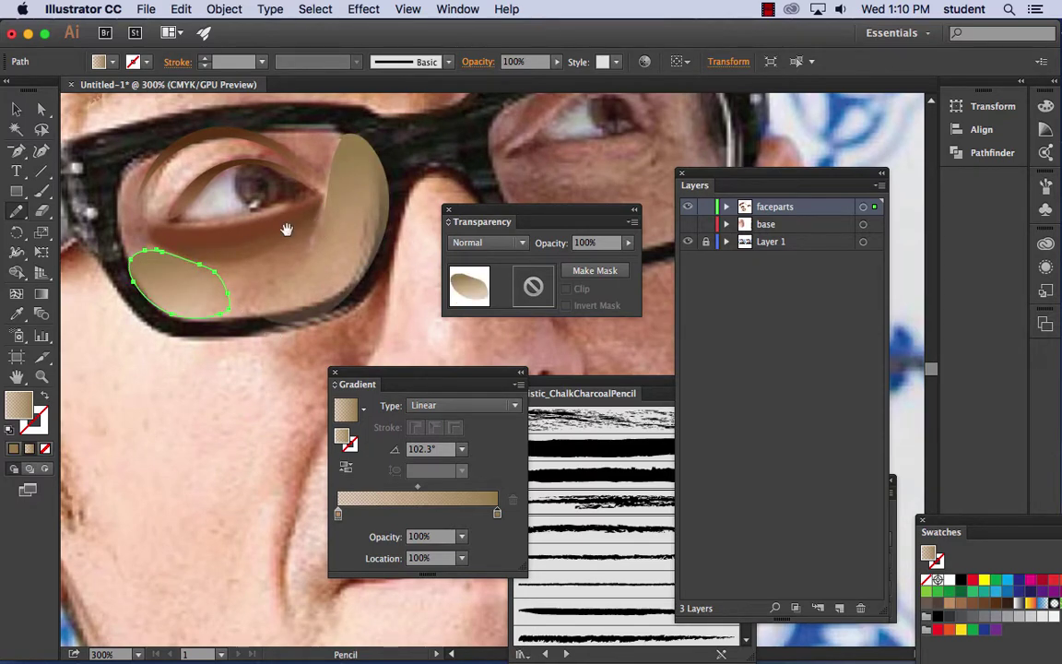
scroll(277, 240, up, 2)
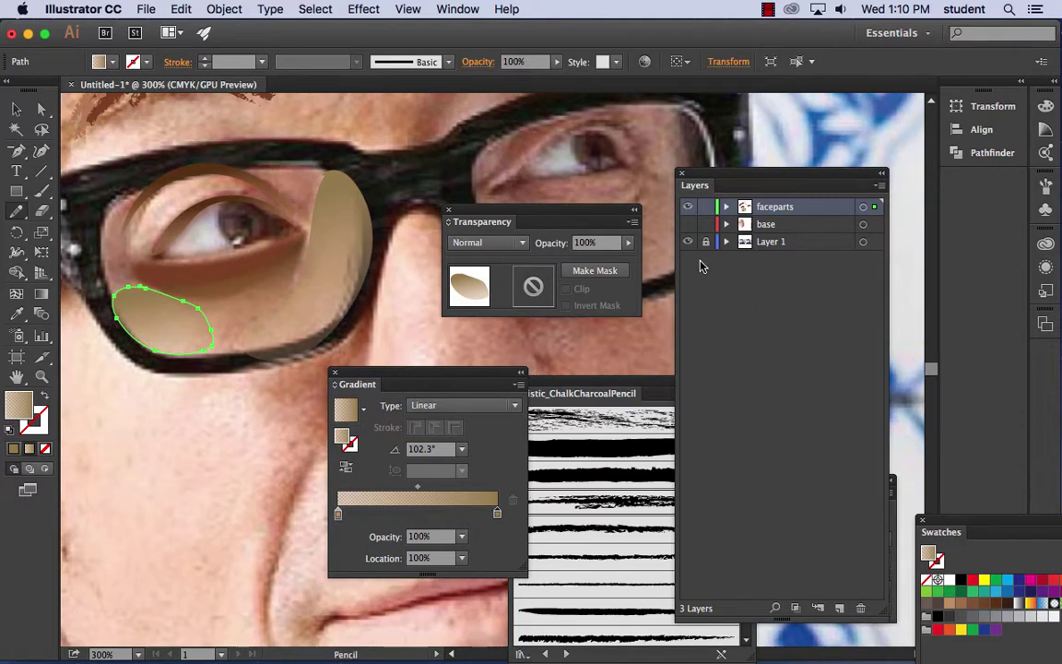
click(688, 225)
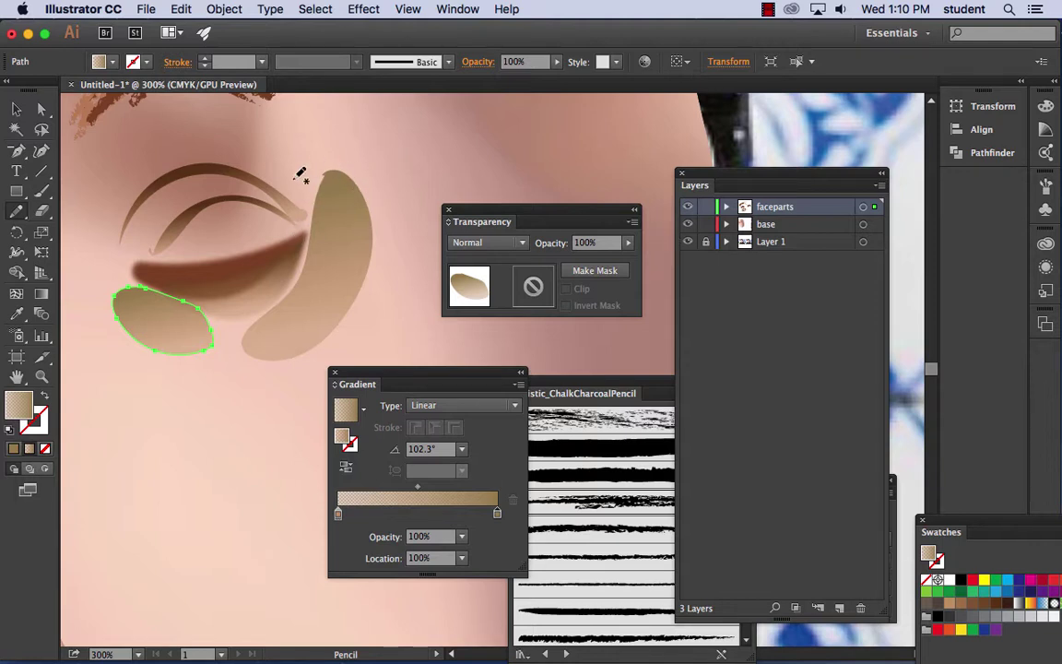
click(771, 226)
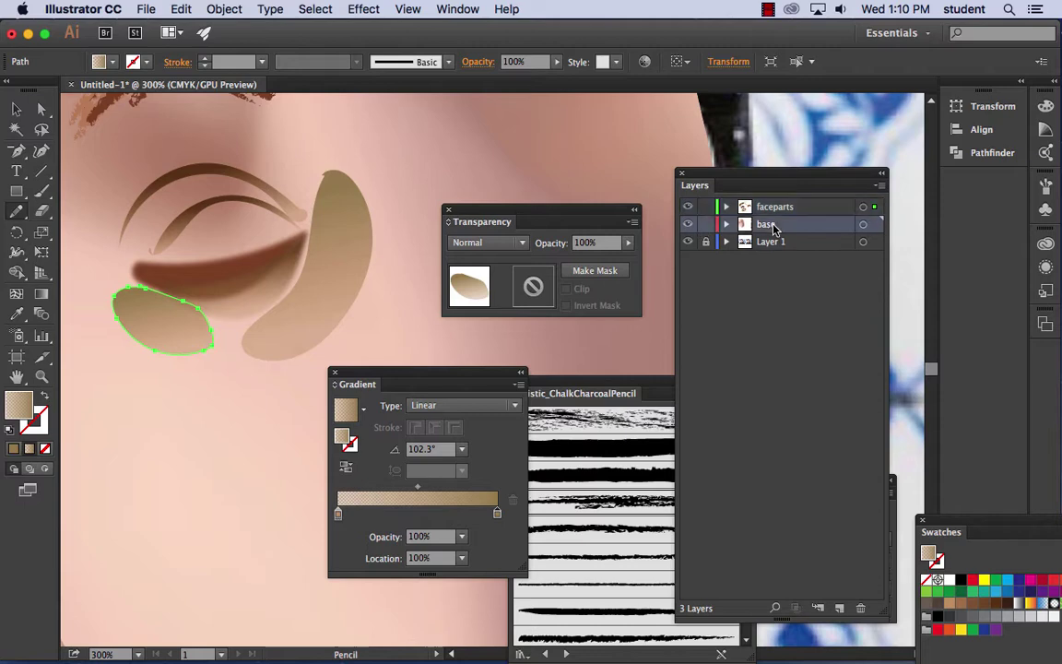
key(super+minus)
key(super+minus)
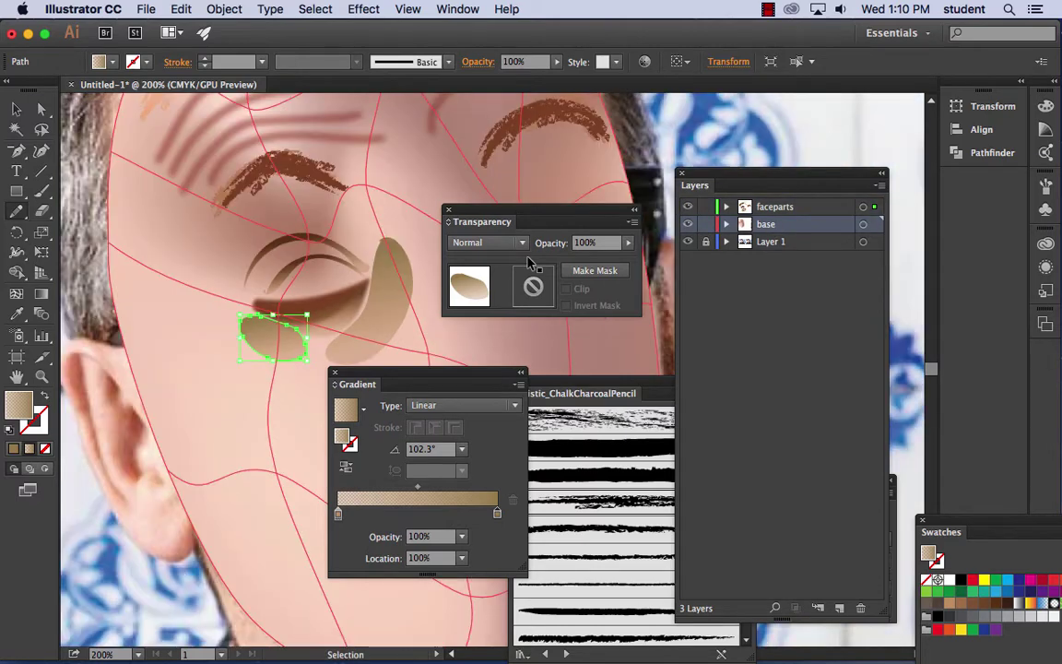
- Drag the face mesh points by the eyebrow rightward and by the eyelid right and down
drag(385, 310, 192, 236)
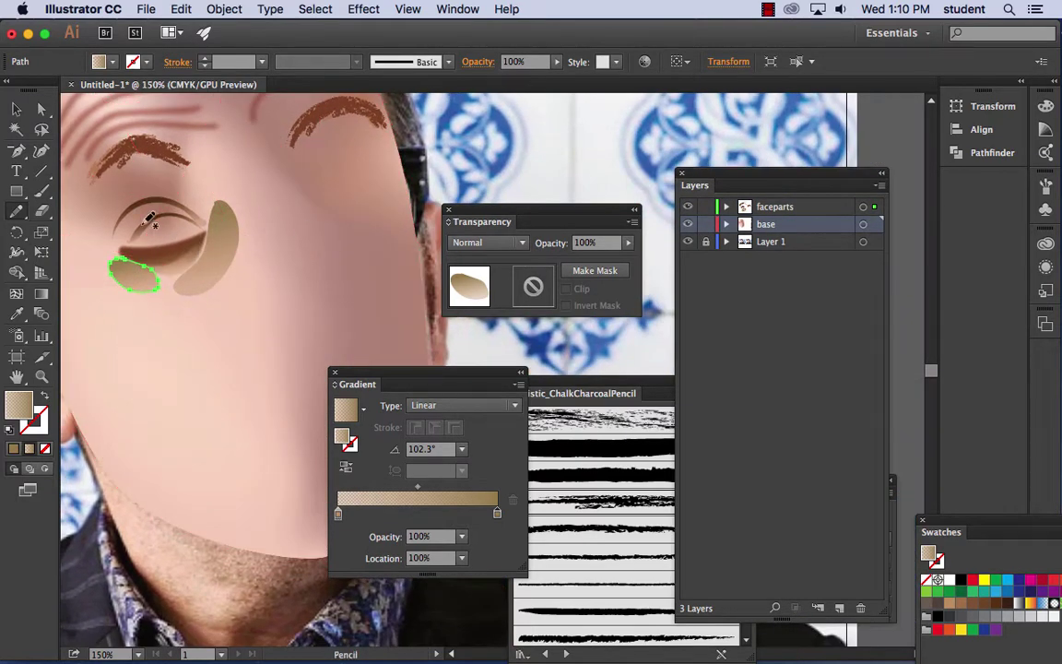
click(40, 109)
click(258, 242)
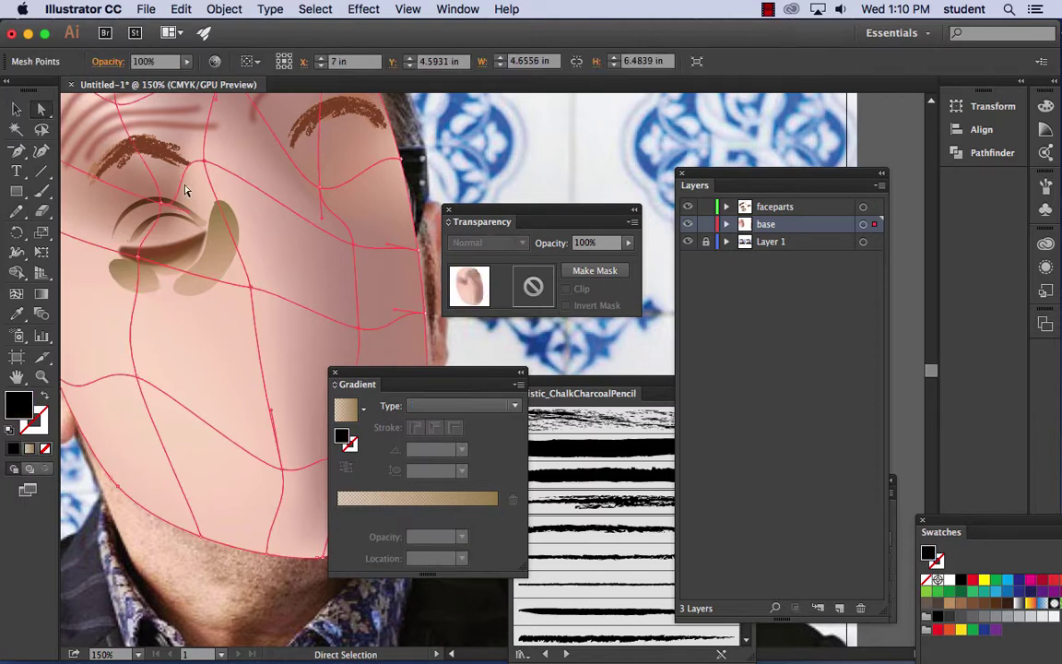
drag(207, 166, 228, 169)
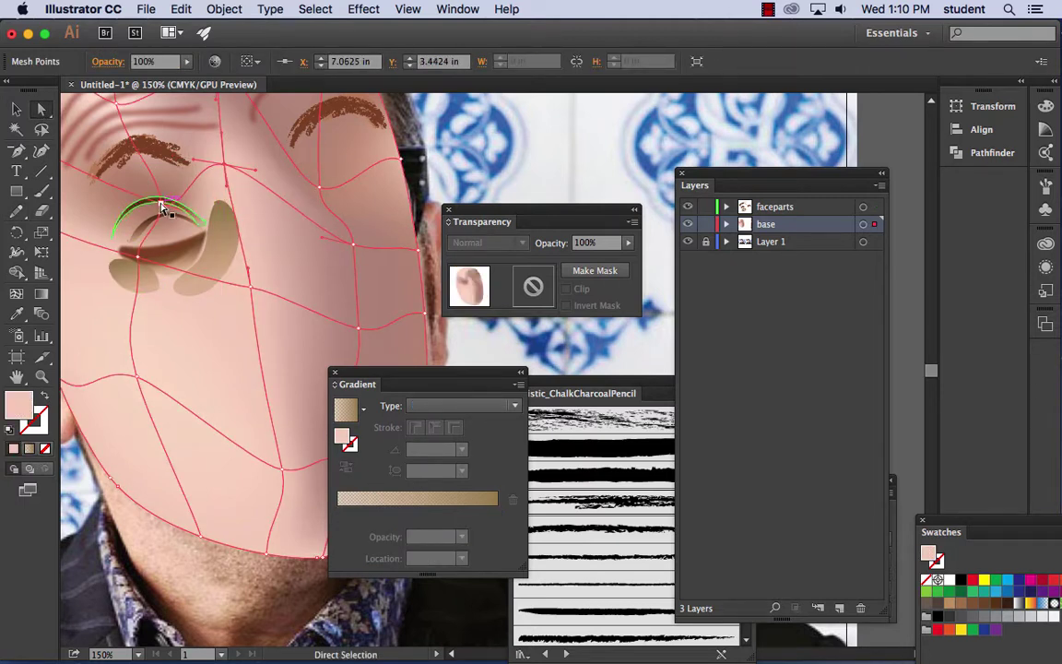
click(152, 202)
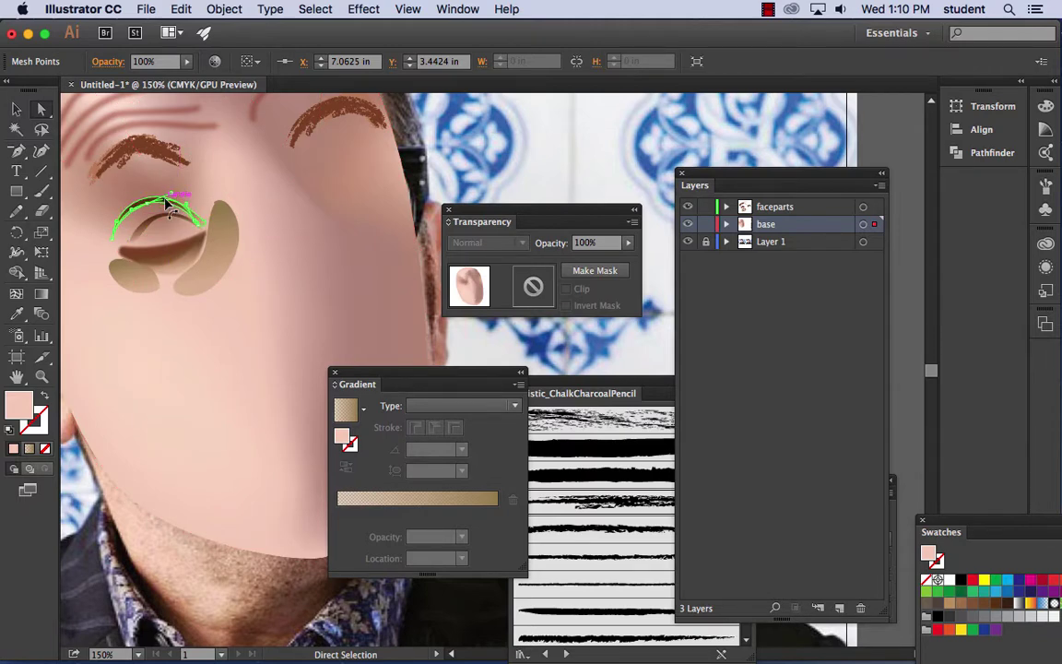
click(229, 182)
drag(168, 206, 207, 244)
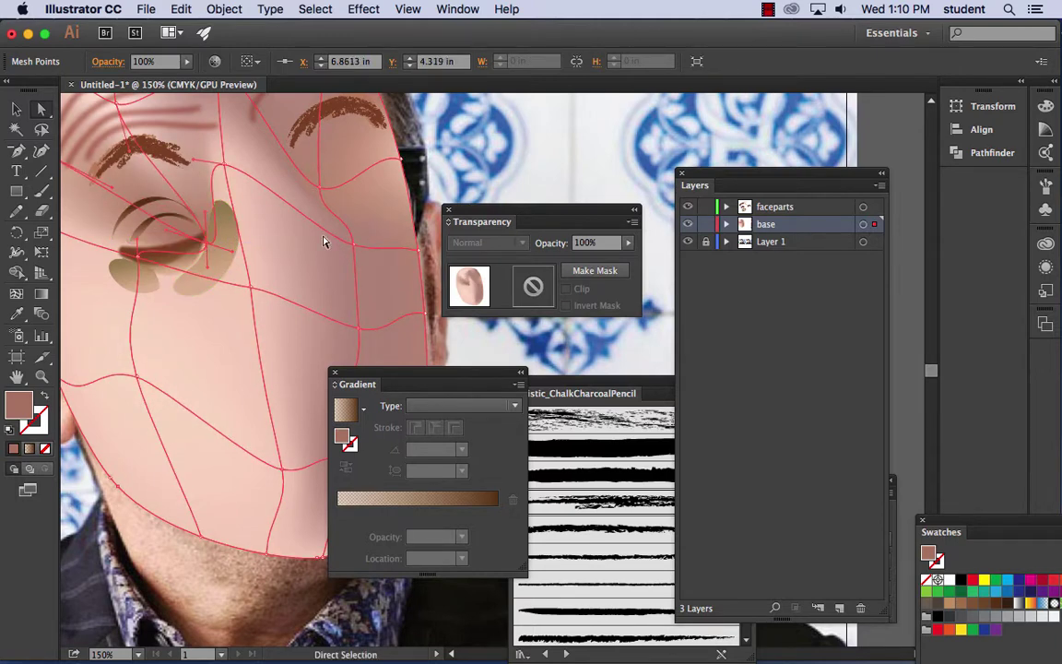
key(super+minus)
key(super+minus)
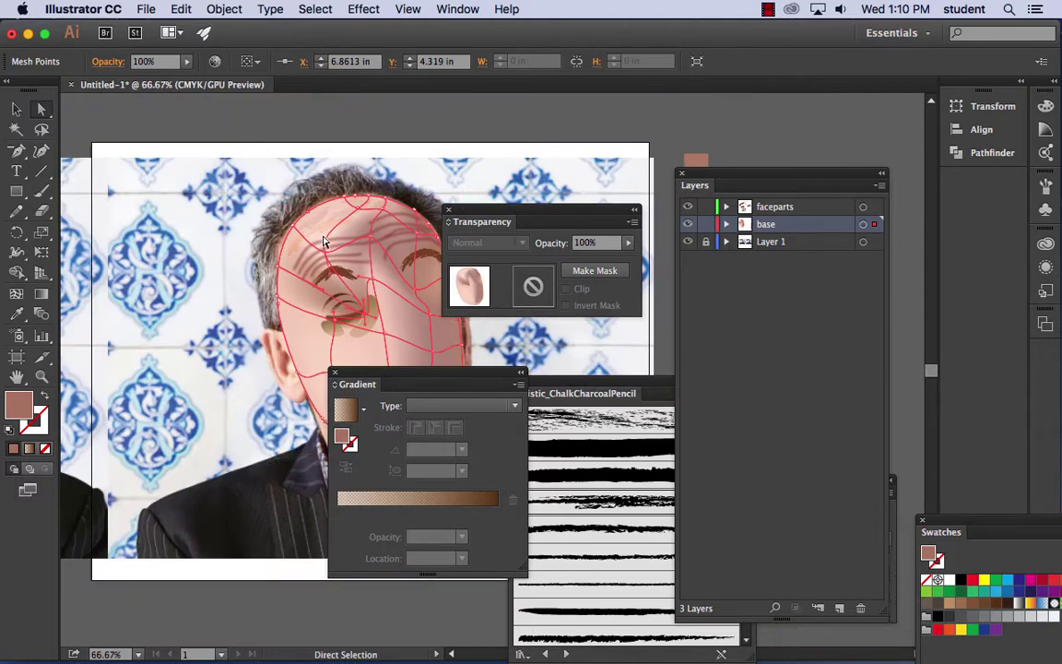
drag(357, 305, 286, 268)
- Hide the skin base layer, trace the photo's upper eyelid, and target the faceparts layer
click(399, 141)
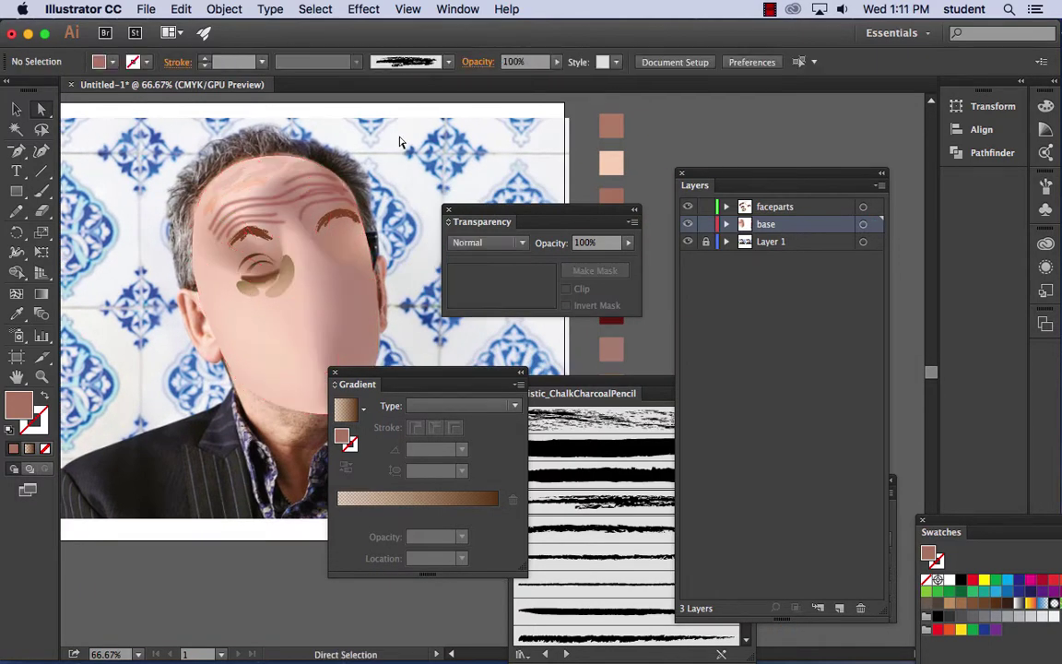
key(super+plus)
key(super+plus)
key(super+plus)
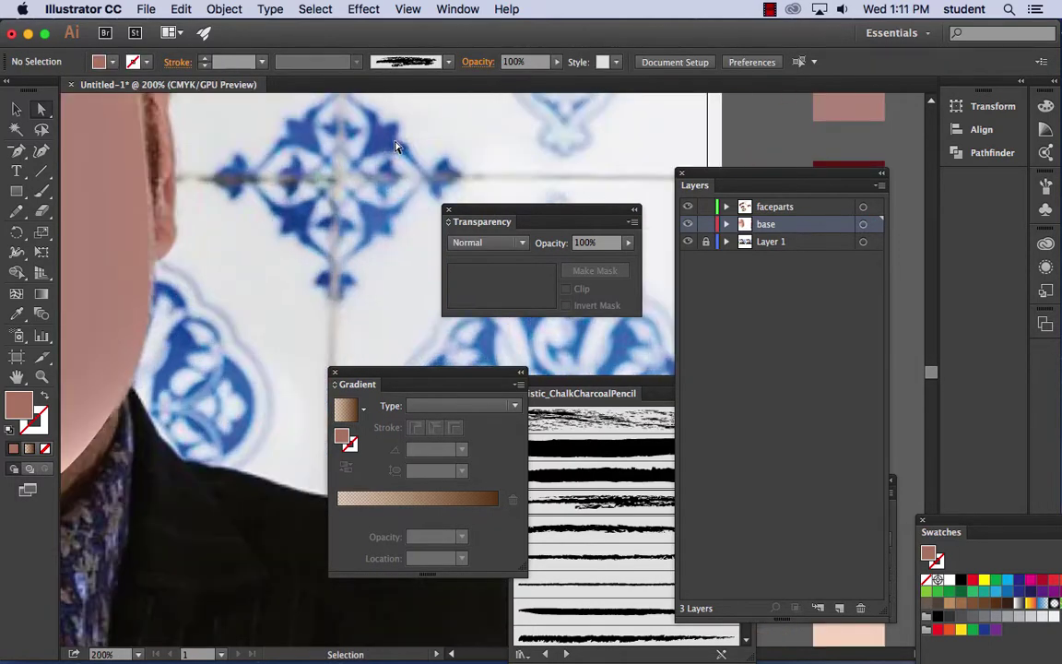
drag(203, 129, 451, 231)
drag(193, 169, 350, 273)
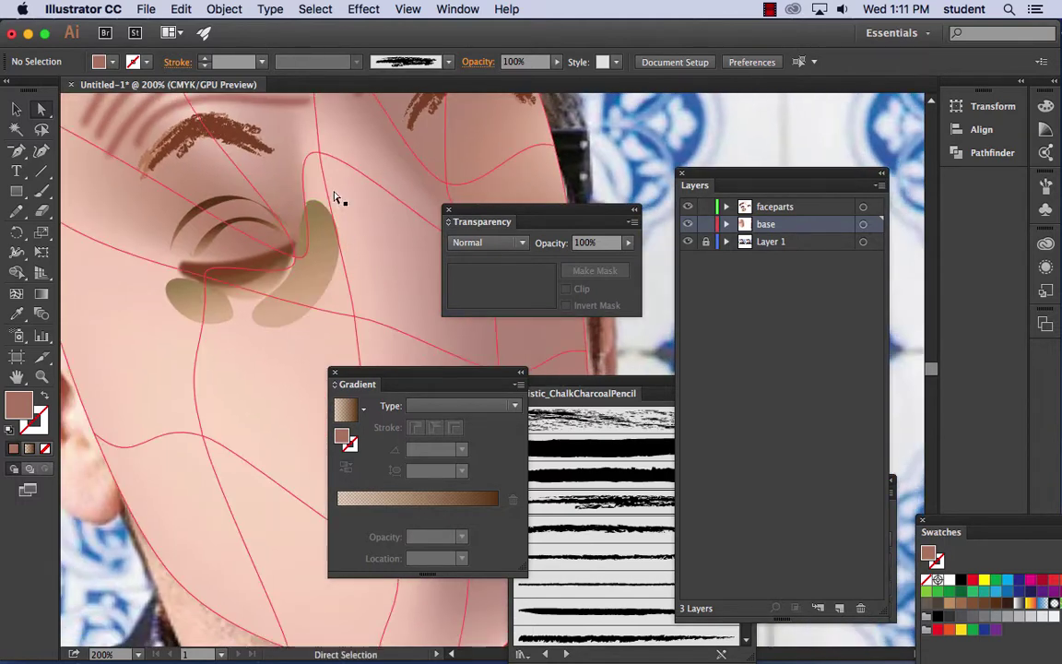
click(688, 225)
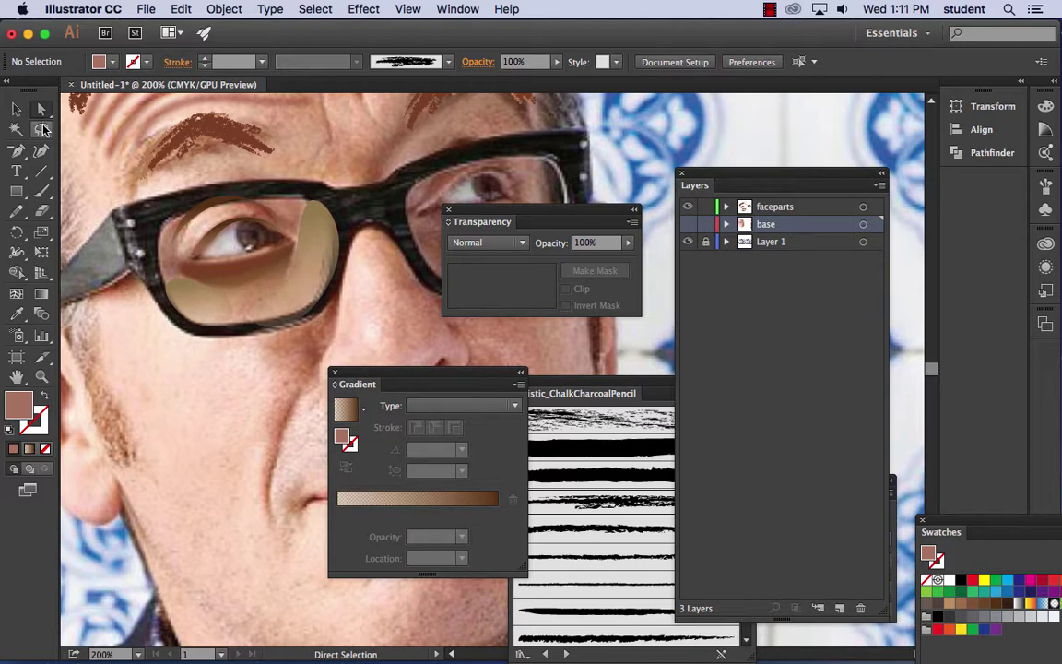
click(17, 210)
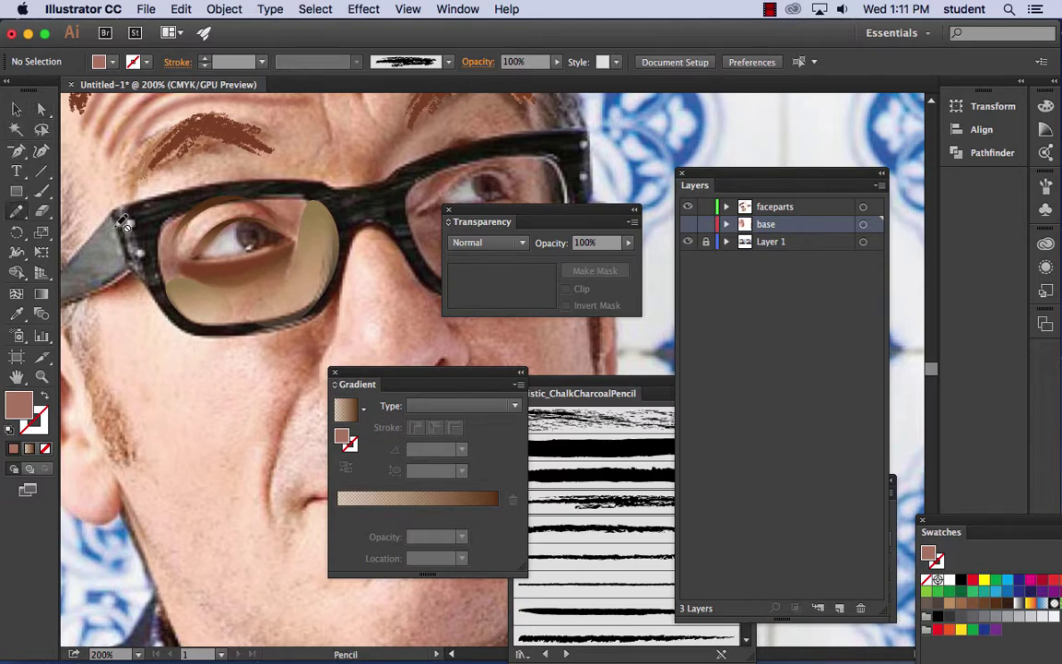
mouse_move(244, 222)
mouse_down()
mouse_move(249, 259)
mouse_move(195, 254)
mouse_move(240, 219)
mouse_move(275, 268)
mouse_up()
click(799, 209)
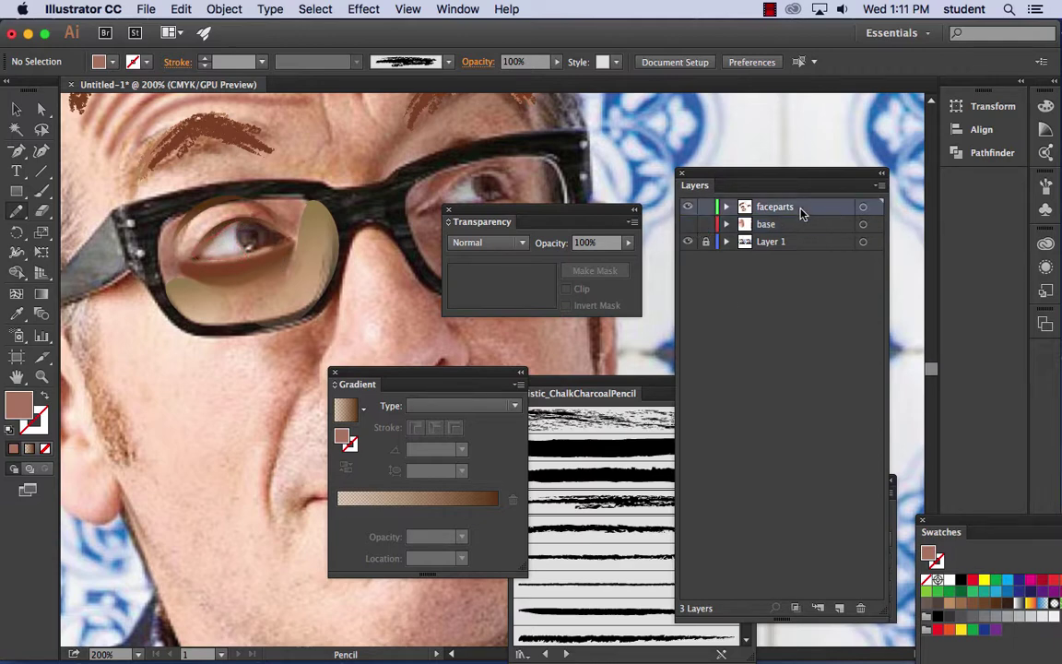
click(689, 225)
- Draw the eye white with a light grey #d6d6d6 fill
click(689, 225)
mouse_move(241, 222)
mouse_down()
mouse_move(247, 242)
mouse_move(232, 251)
mouse_move(201, 245)
mouse_move(242, 219)
mouse_up()
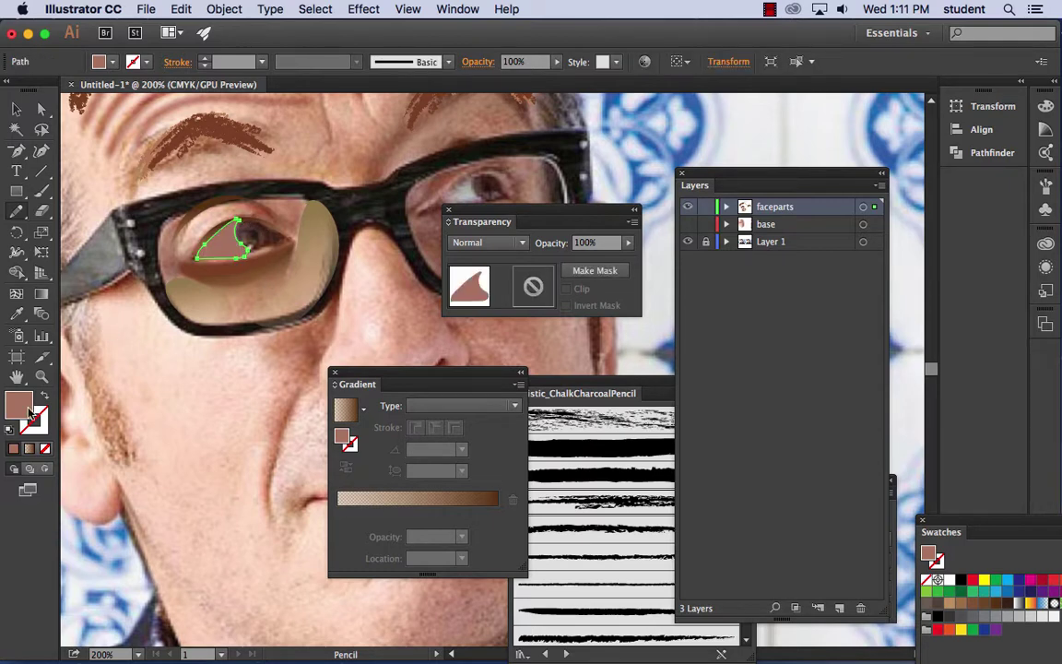
double_click(15, 409)
text(d6d6d6)
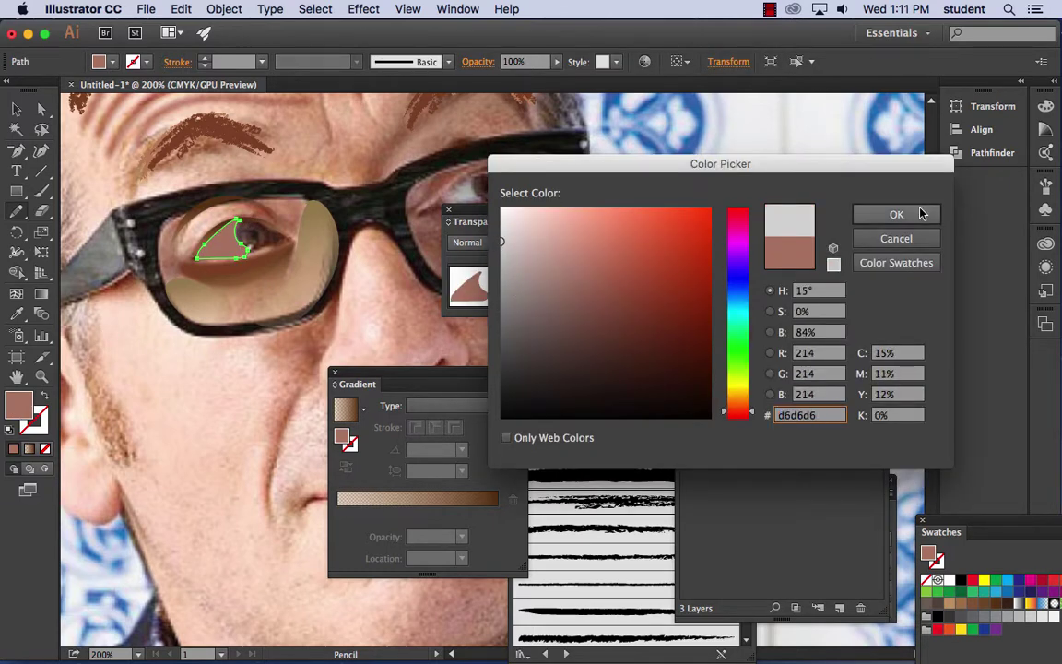
click(895, 213)
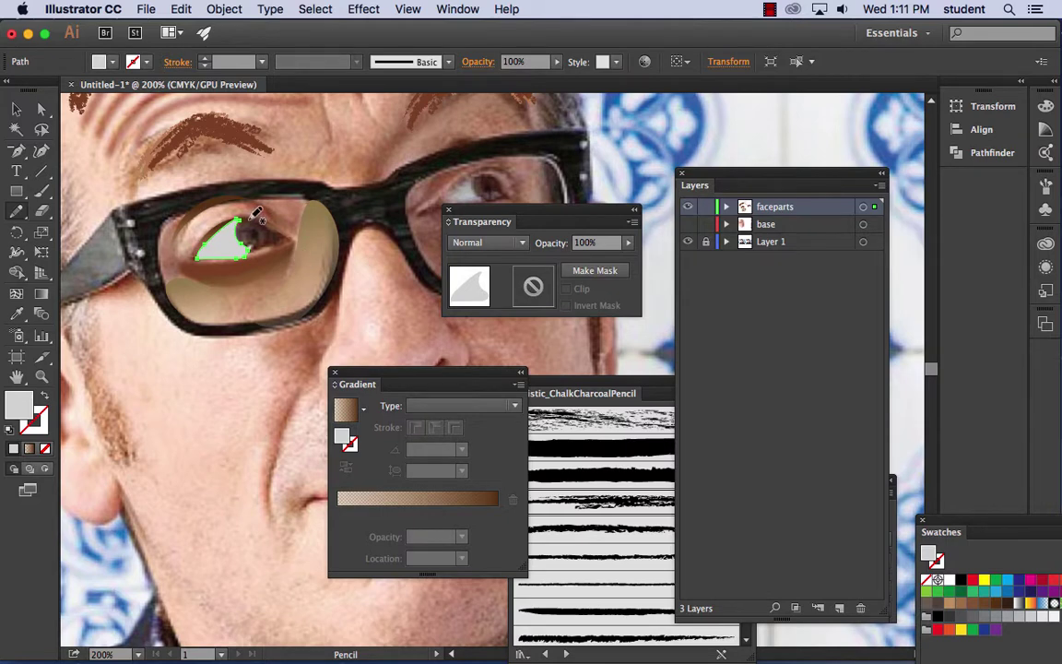
- Draw the iris and its shadow, filled with dark and darker browns sampled from the photo
mouse_move(242, 220)
mouse_down()
mouse_move(231, 233)
mouse_move(249, 235)
mouse_move(255, 209)
mouse_move(244, 218)
mouse_up()
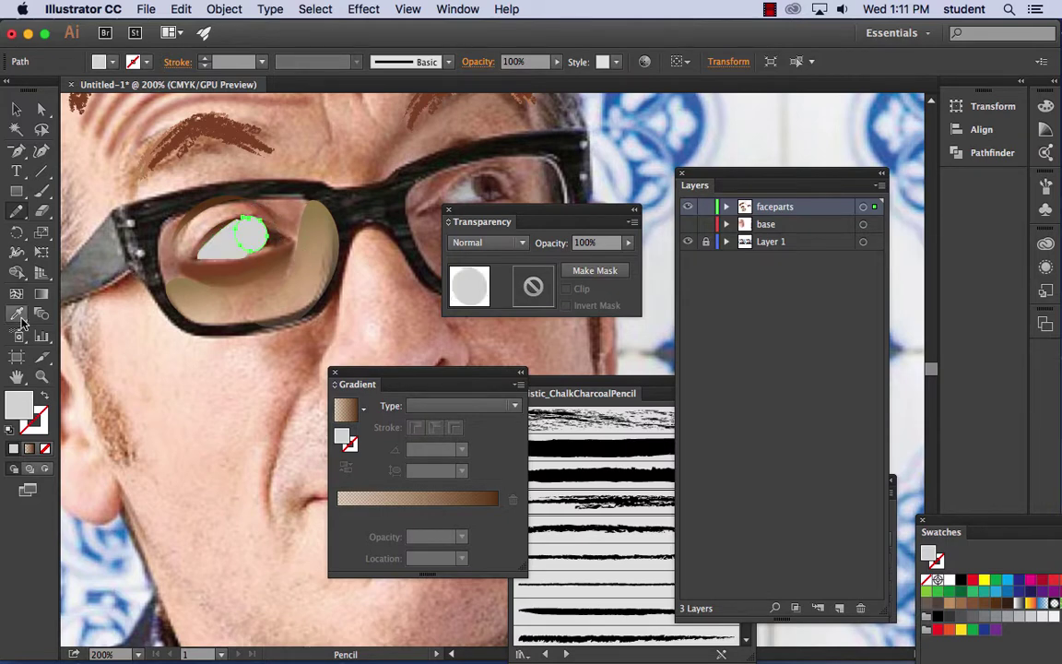
click(18, 315)
click(486, 185)
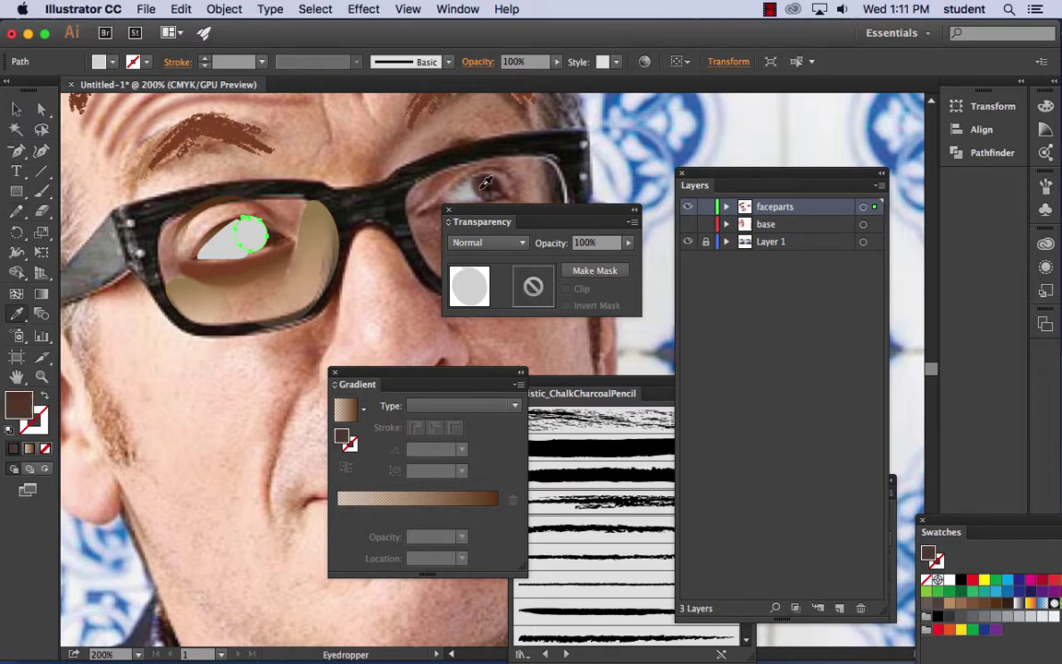
click(17, 211)
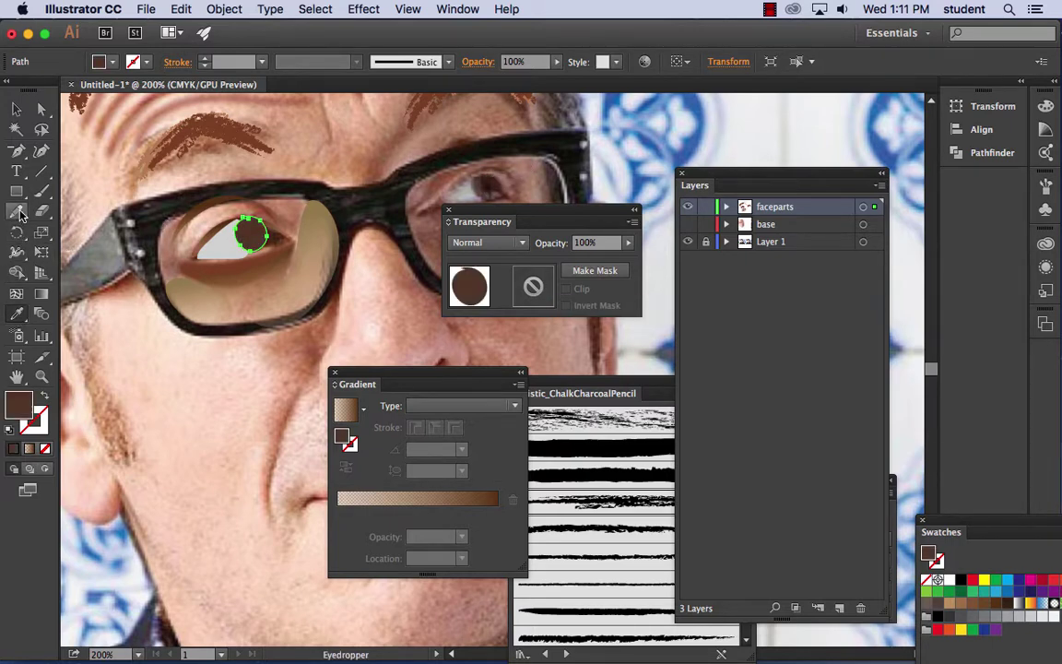
mouse_move(275, 225)
mouse_down()
mouse_move(287, 237)
mouse_move(277, 242)
mouse_move(271, 222)
mouse_up()
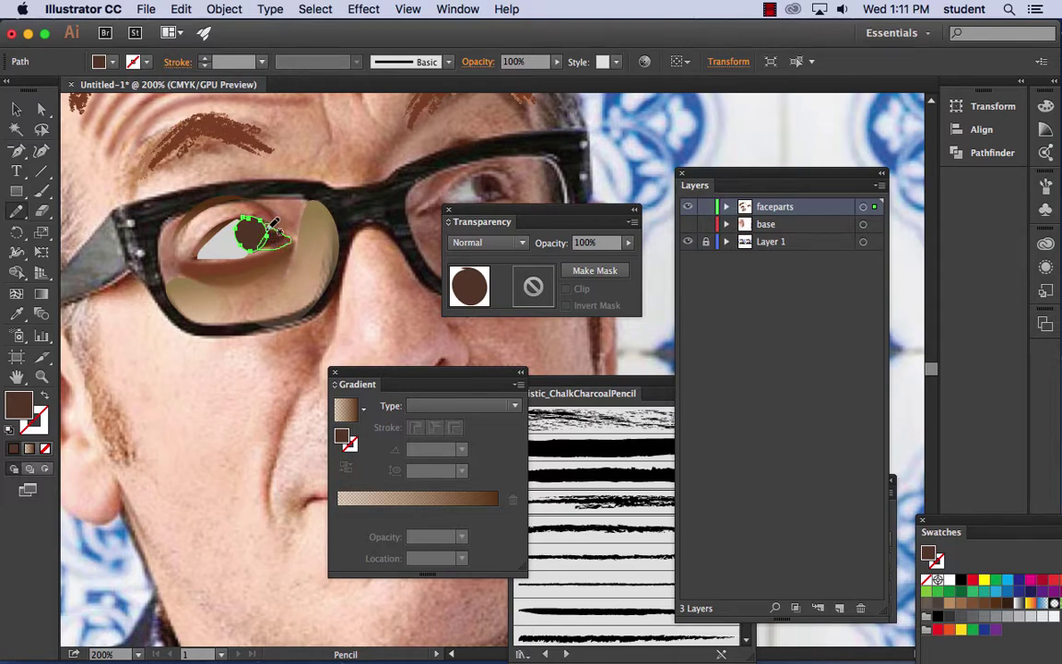
click(18, 313)
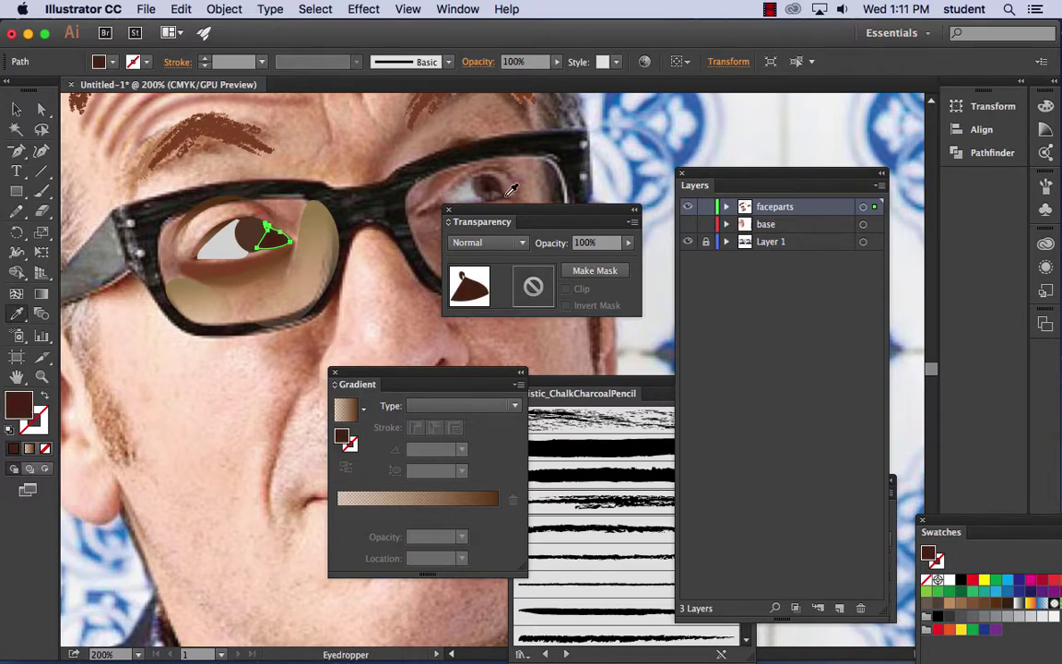
click(247, 224)
click(18, 109)
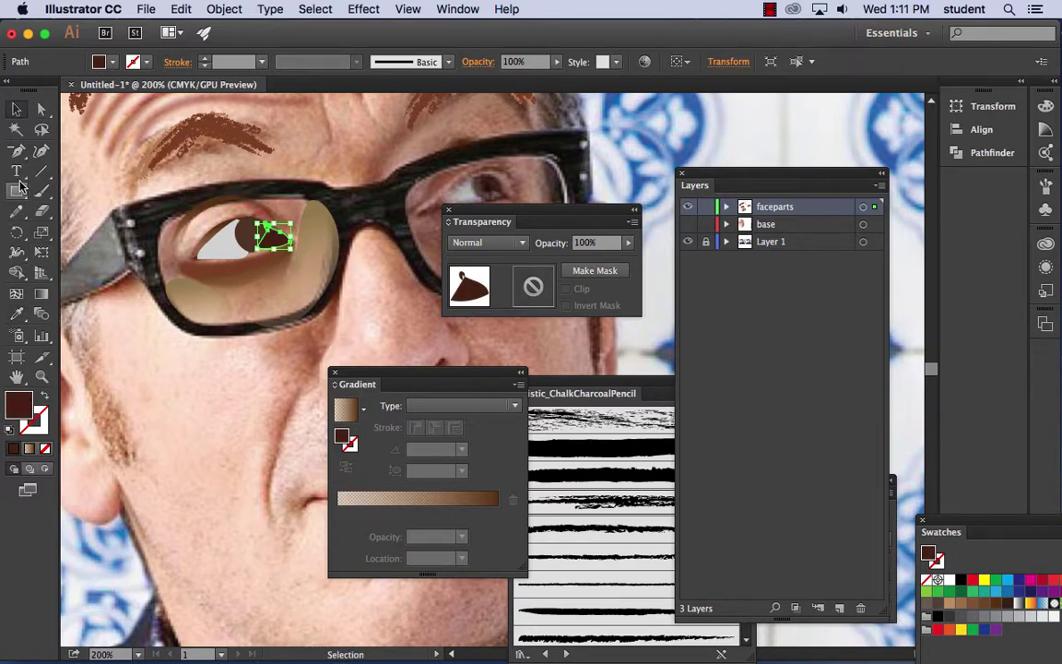
- Draw a small white-filled highlight shape on the iris
click(17, 211)
drag(247, 226, 246, 229)
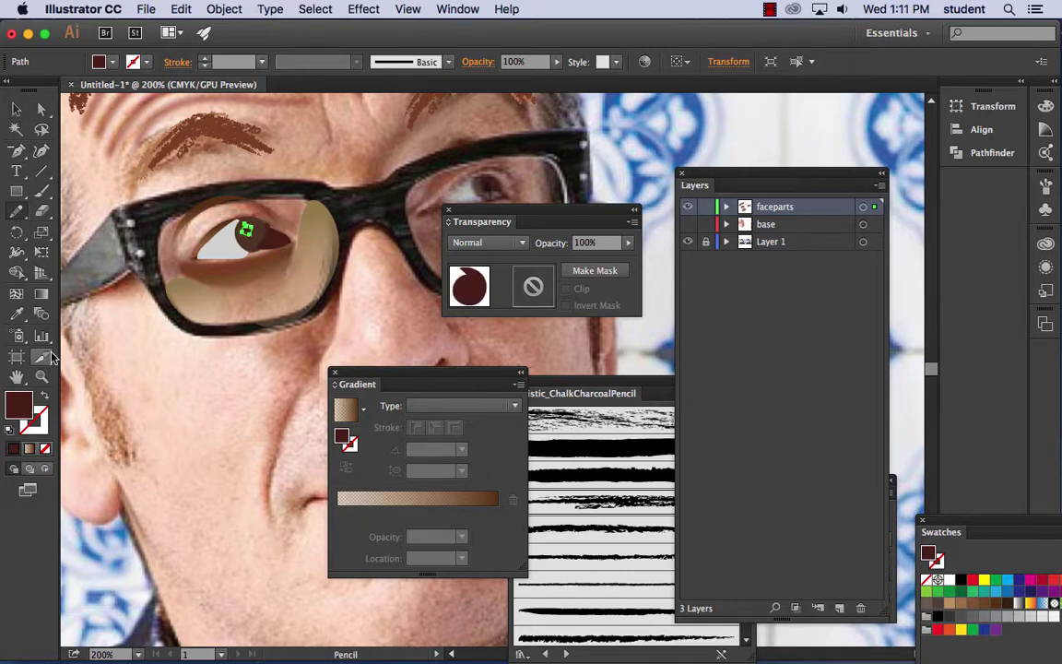
double_click(19, 406)
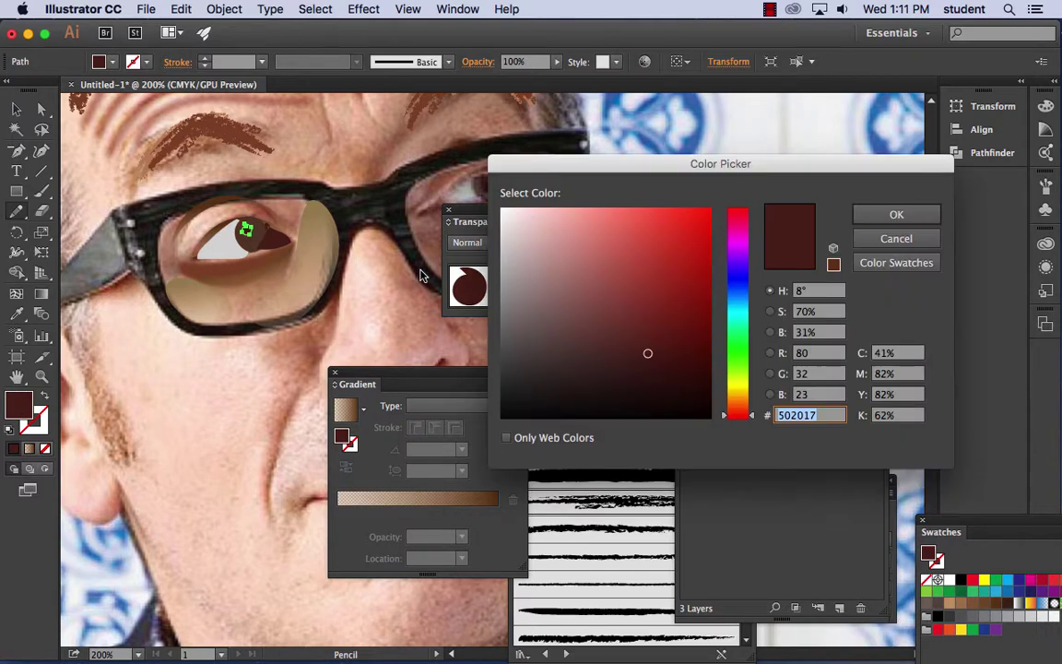
click(512, 208)
click(893, 212)
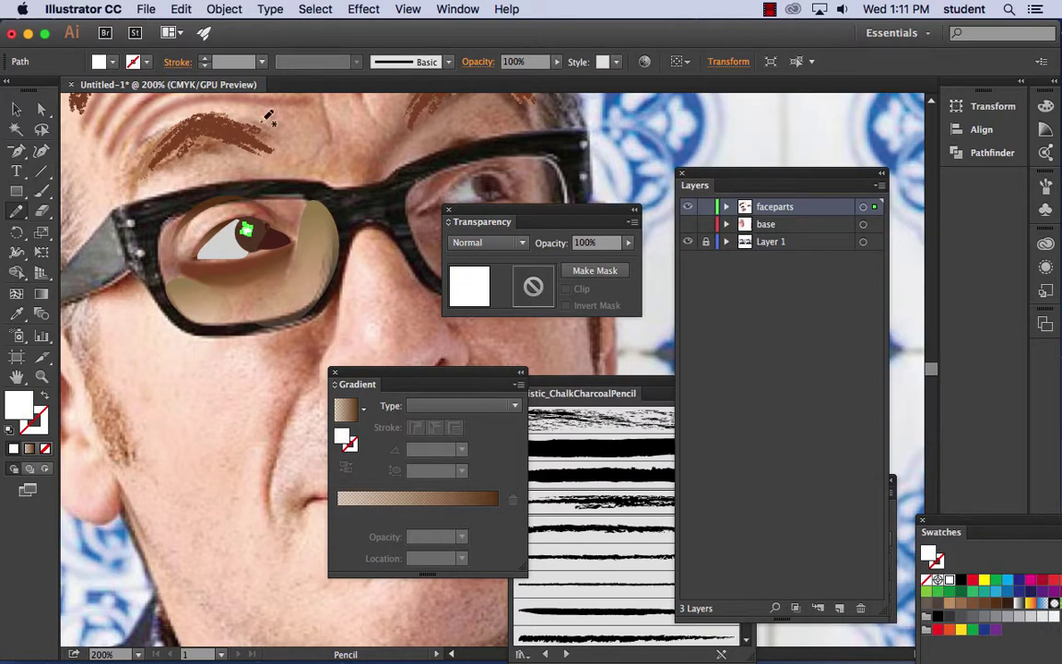
click(15, 109)
- Apply a 3.9-pixel Gaussian Blur to the eye highlight
click(359, 10)
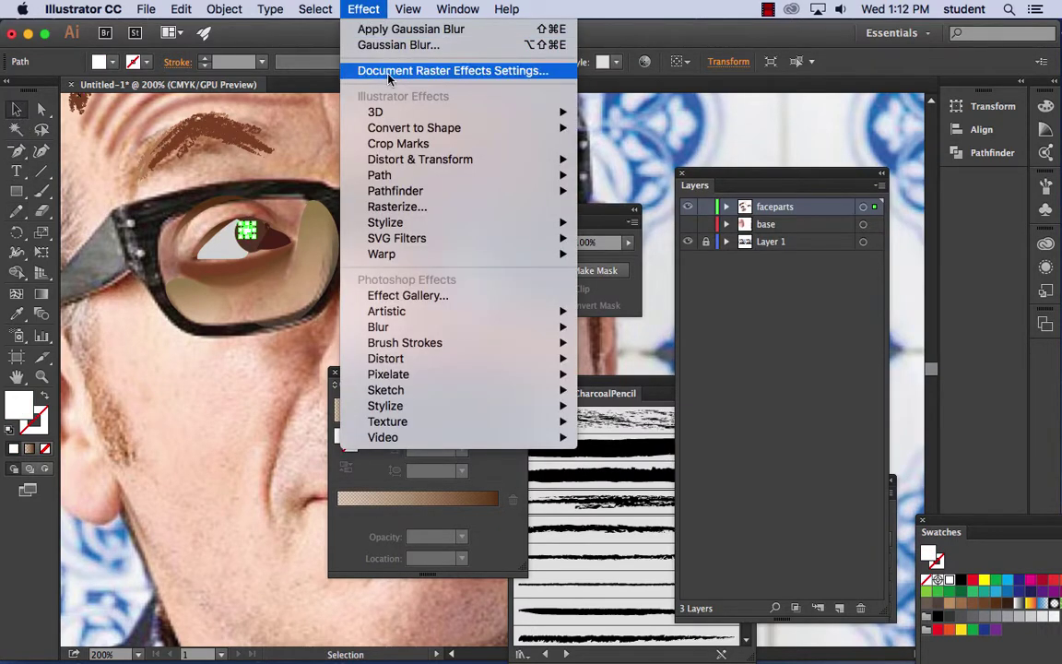
mouse_move(373, 326)
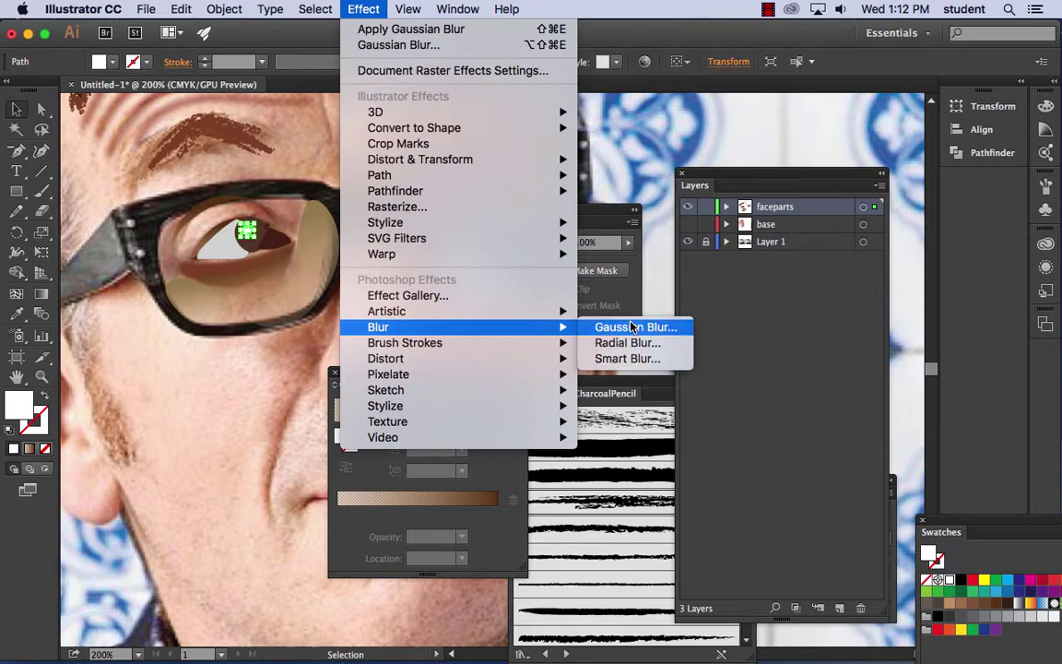
click(636, 326)
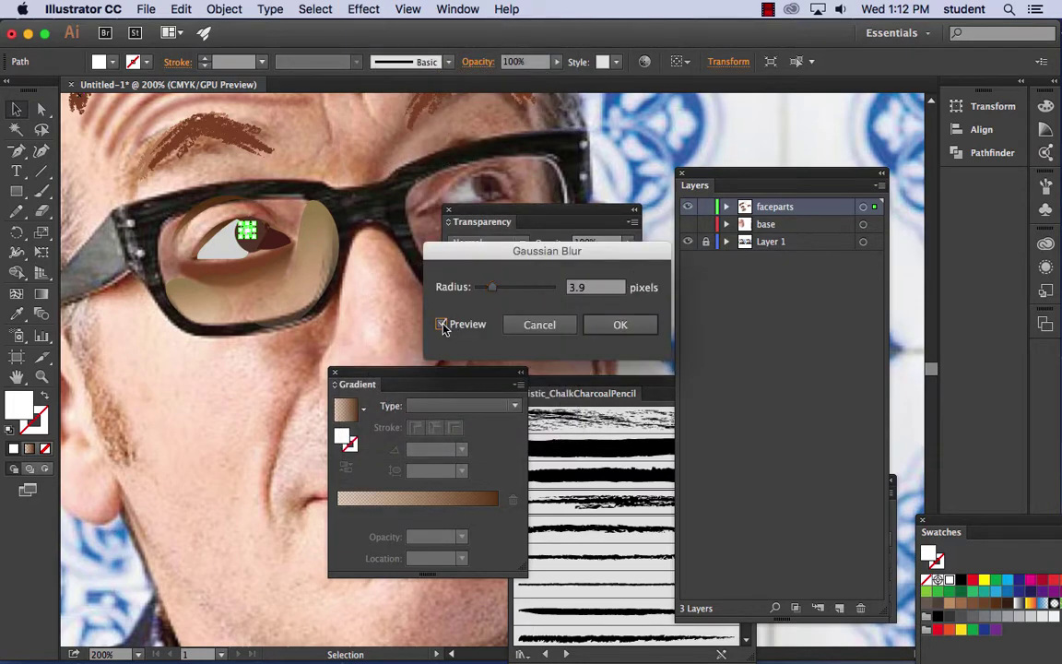
click(620, 325)
click(267, 269)
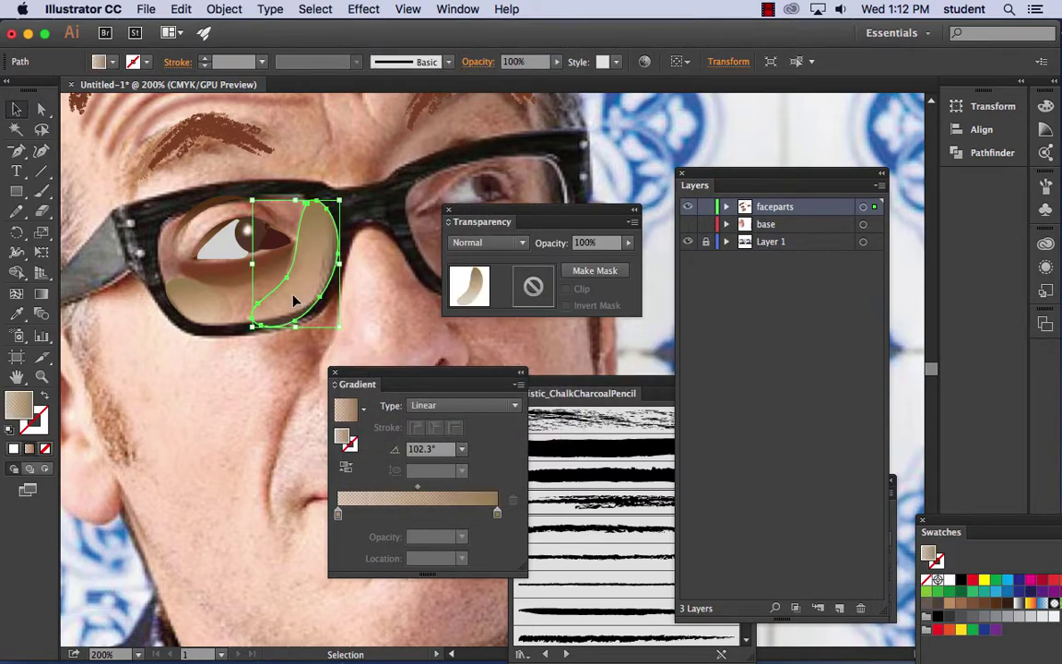
key(super+h)
click(363, 333)
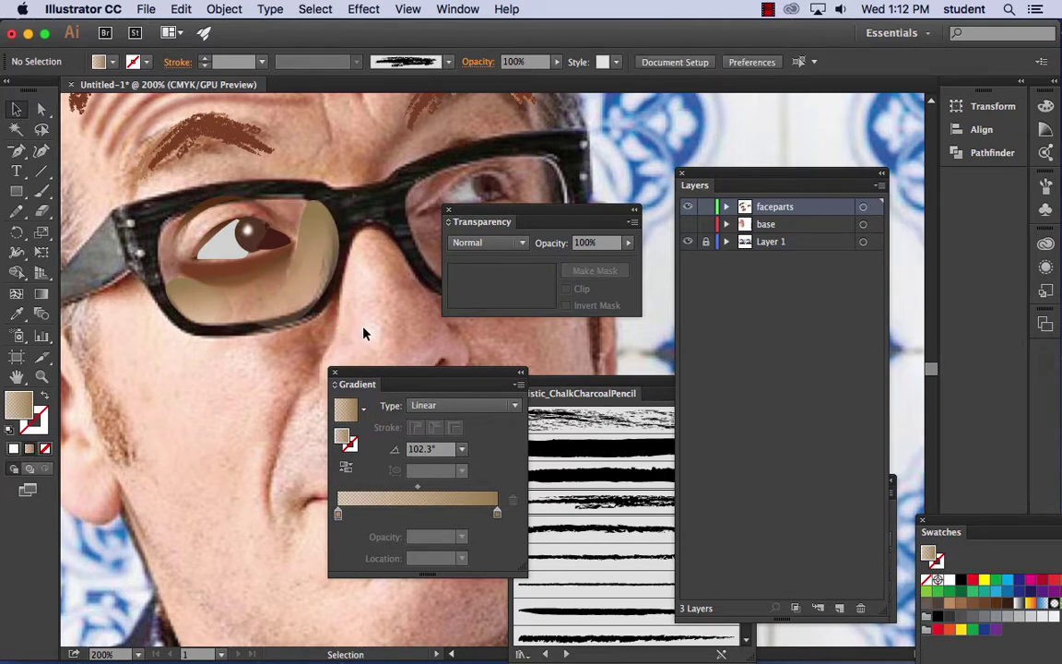
- Preview the face by toggling the base and photo layers, then add new Layer 4 for the glasses
click(687, 224)
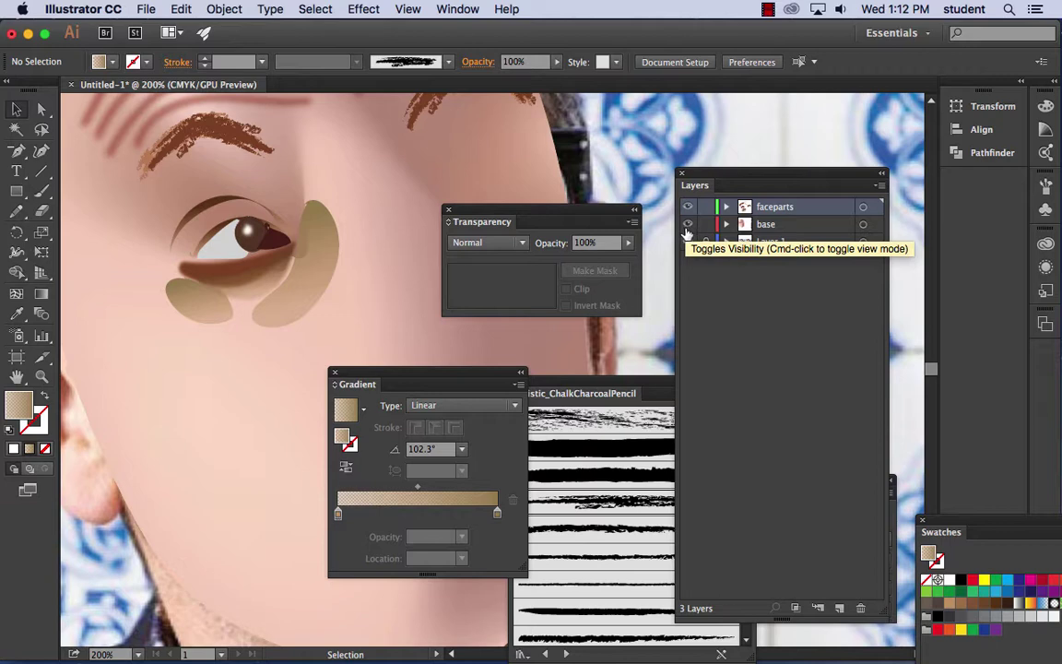
click(687, 240)
key(super+minus)
key(super+minus)
key(super+minus)
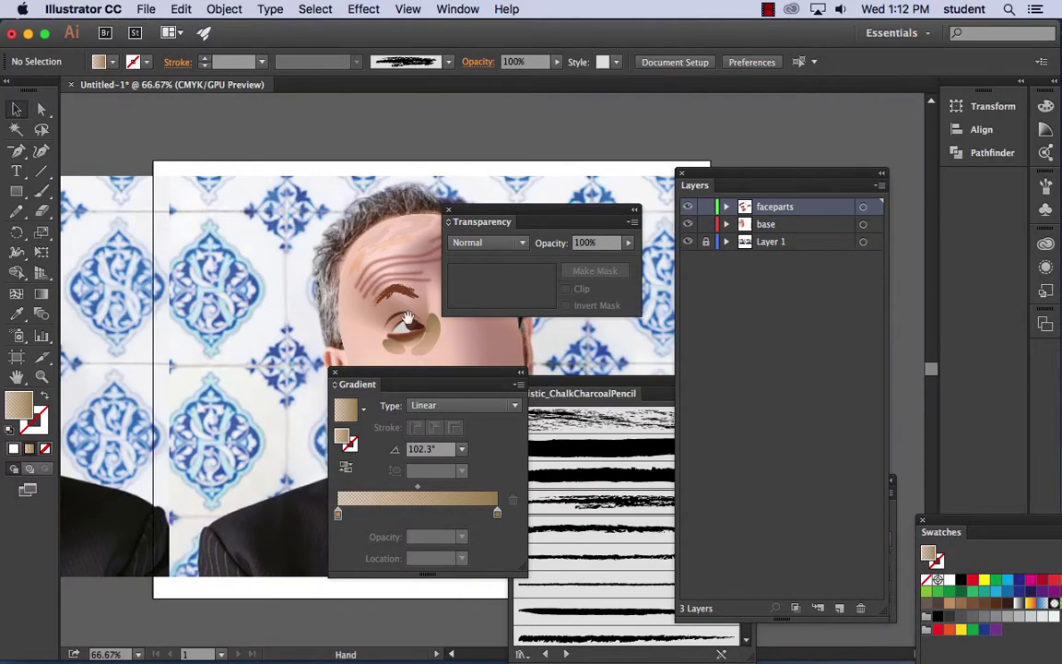
drag(407, 325, 211, 223)
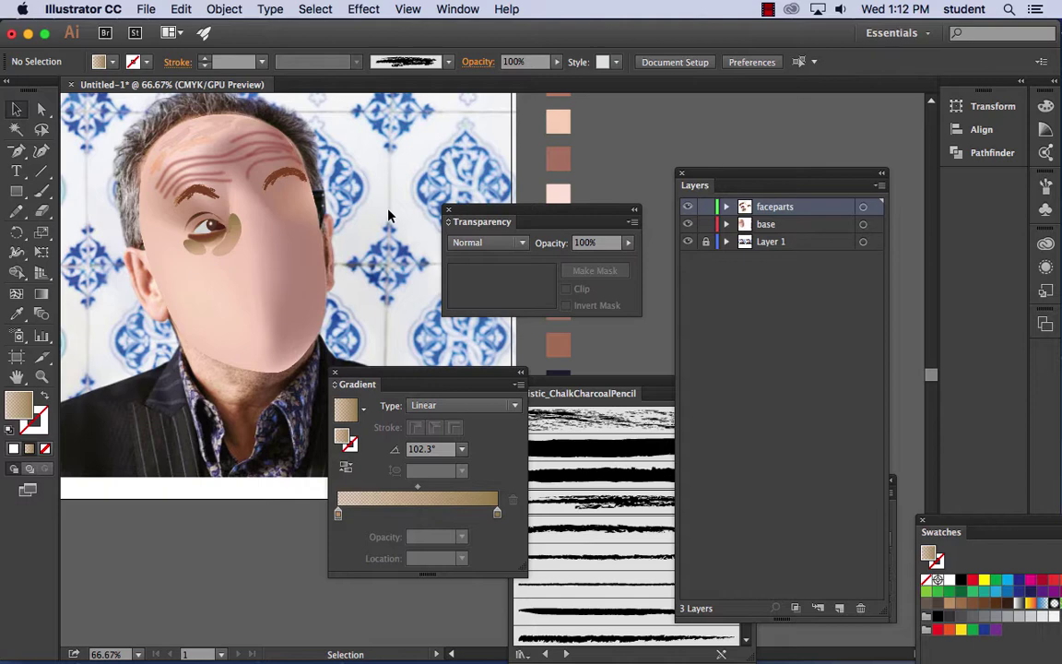
key(super+minus)
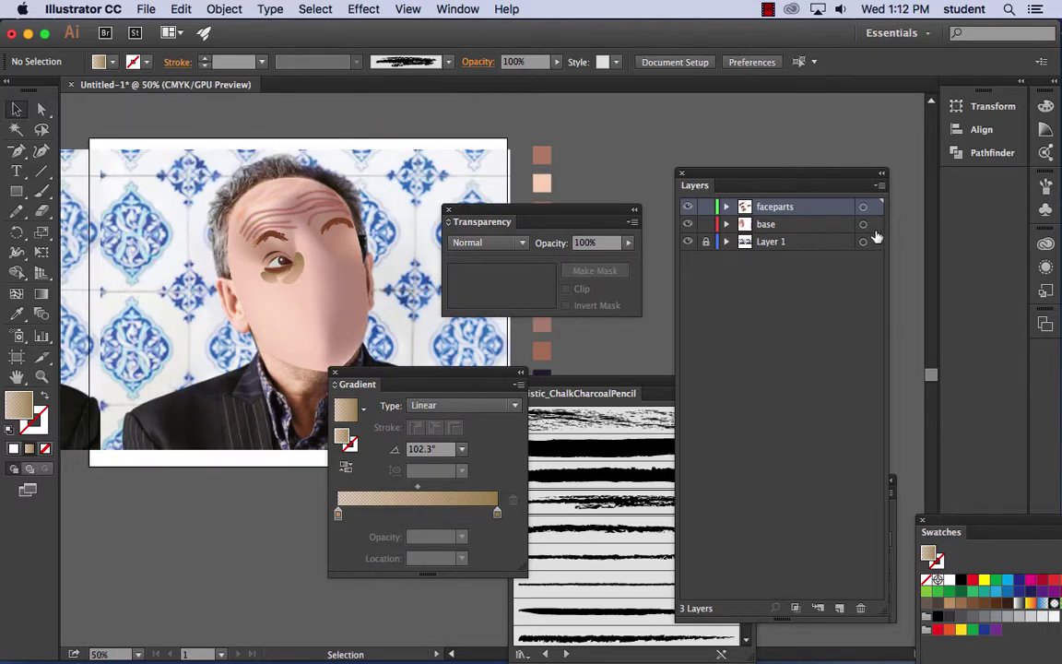
click(690, 225)
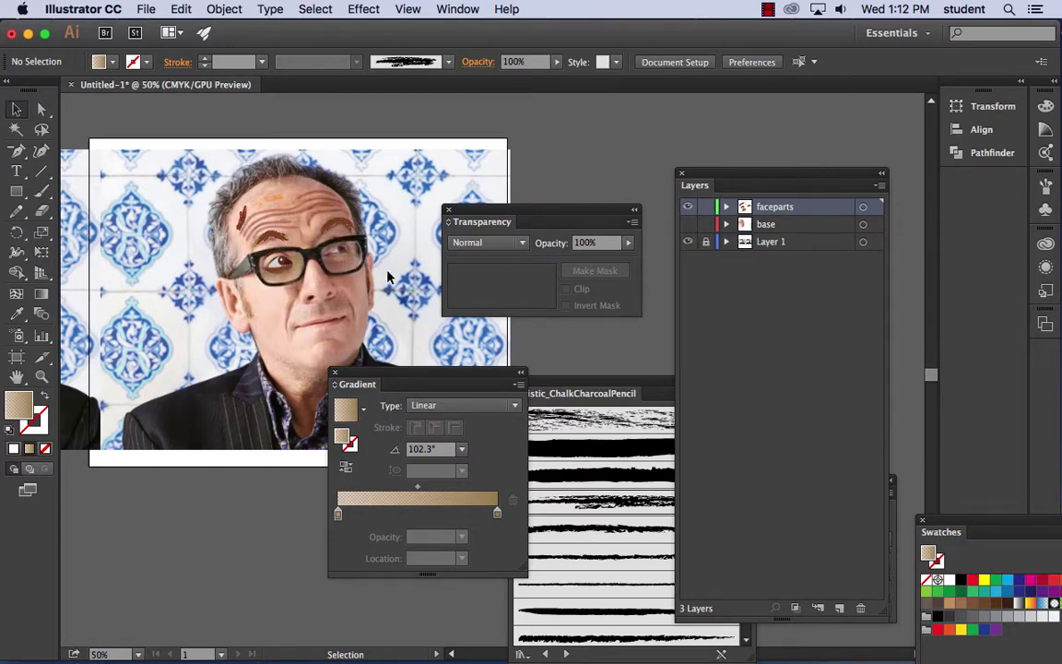
key(super+equal)
key(super+equal)
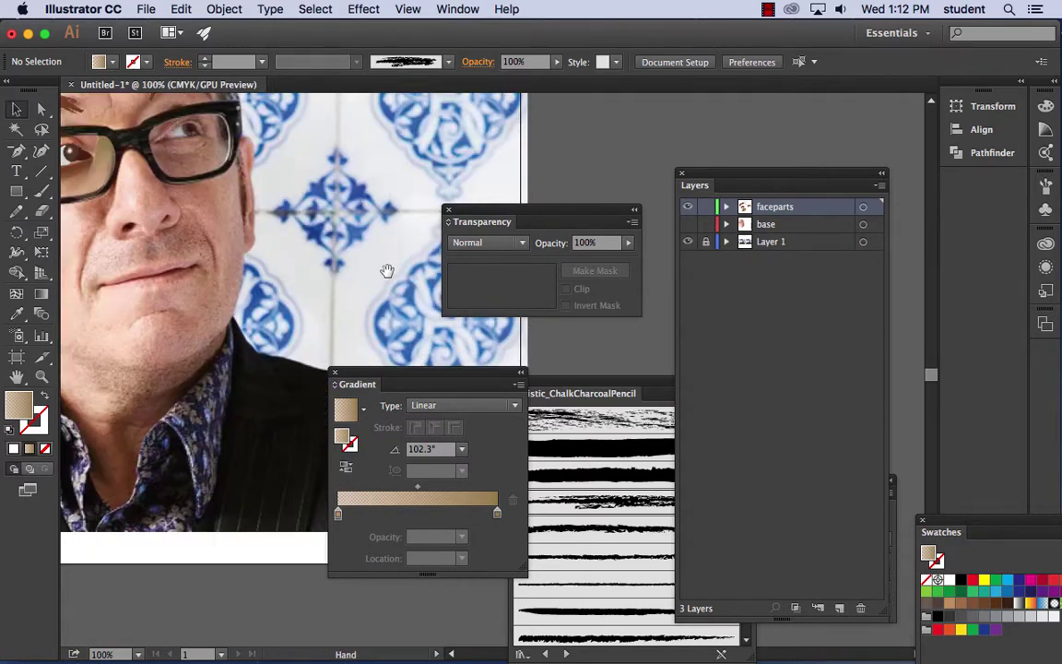
drag(386, 273, 506, 283)
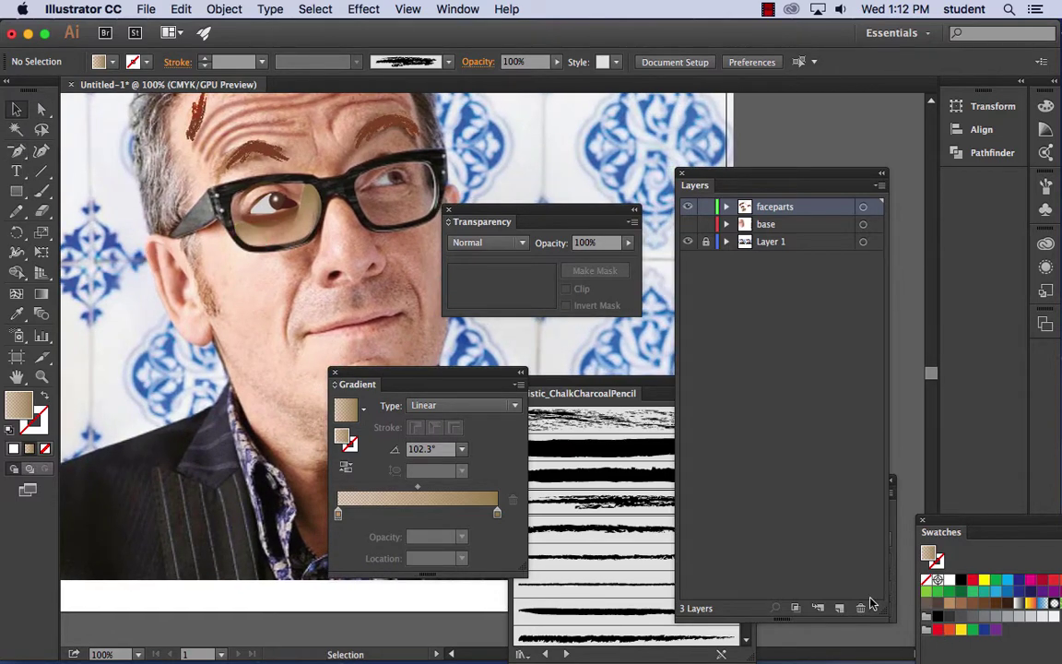
click(839, 608)
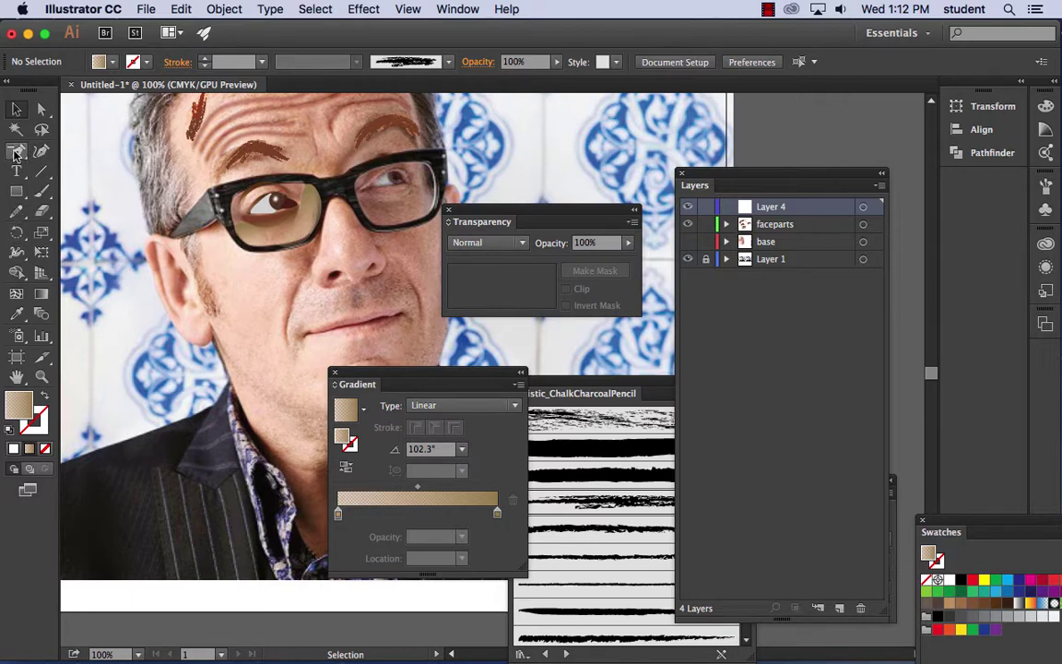
- Pen-draw the glasses' side arm shape at the frame corner
drag(14, 153, 66, 147)
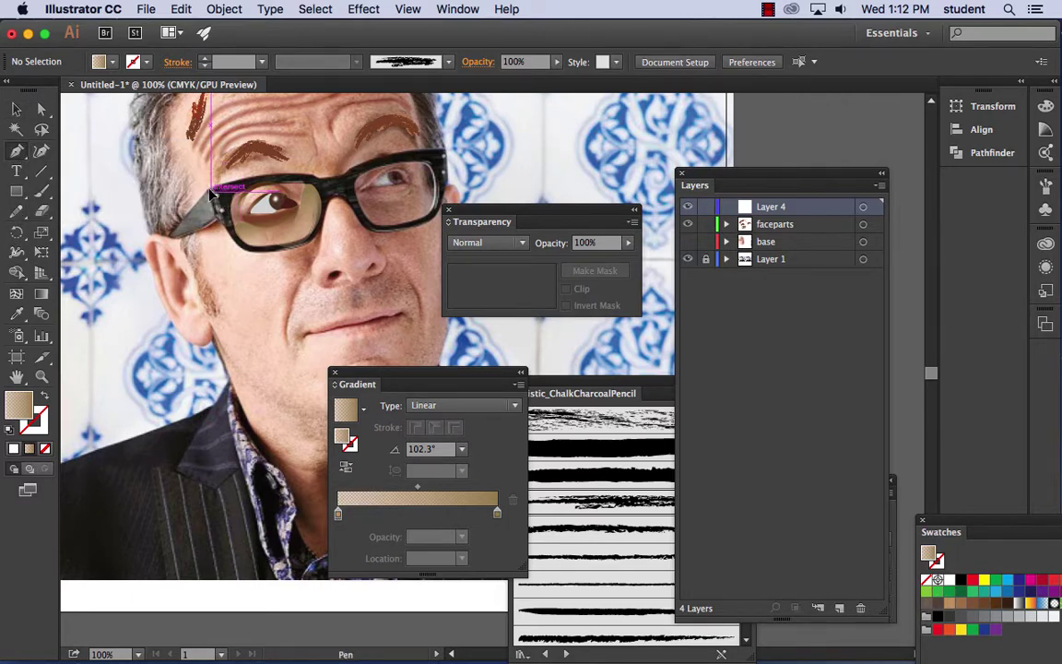
click(211, 192)
click(210, 225)
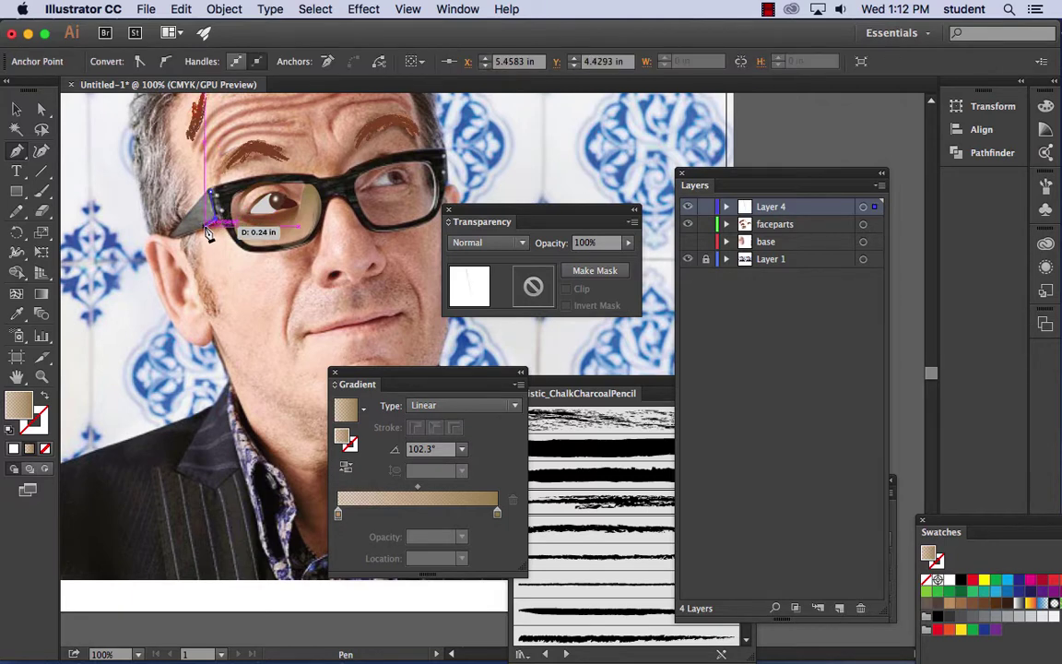
drag(208, 233, 178, 245)
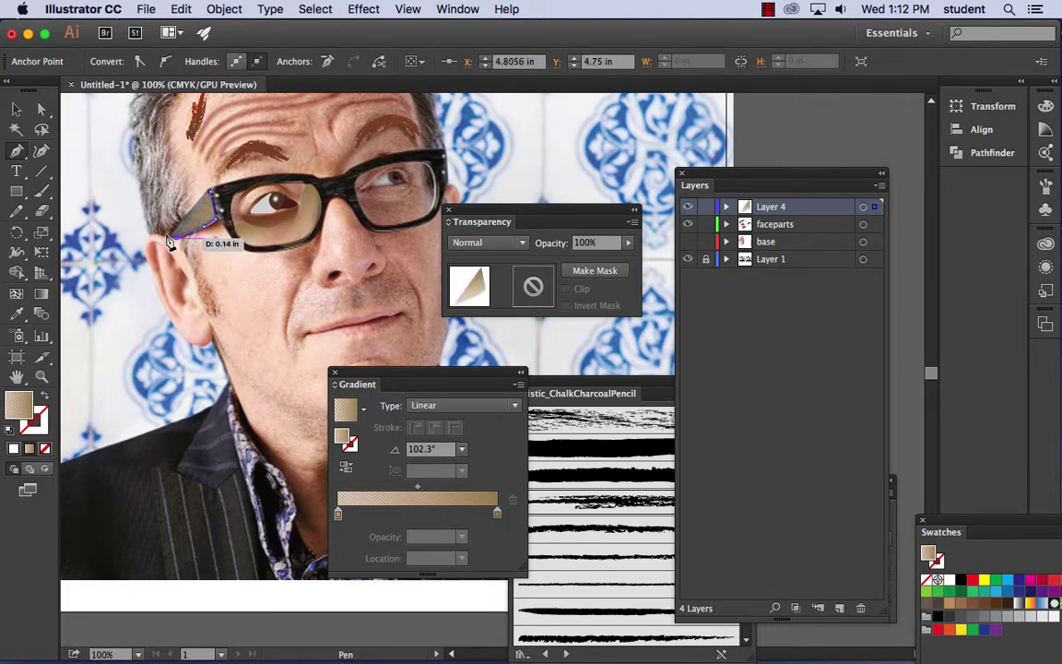
click(198, 207)
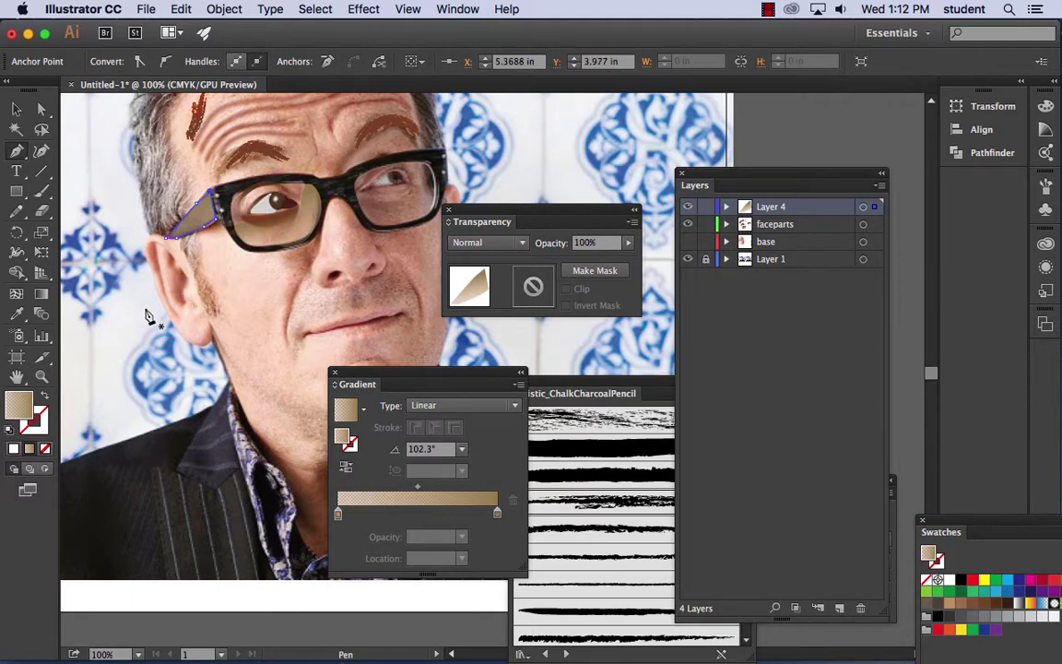
double_click(20, 404)
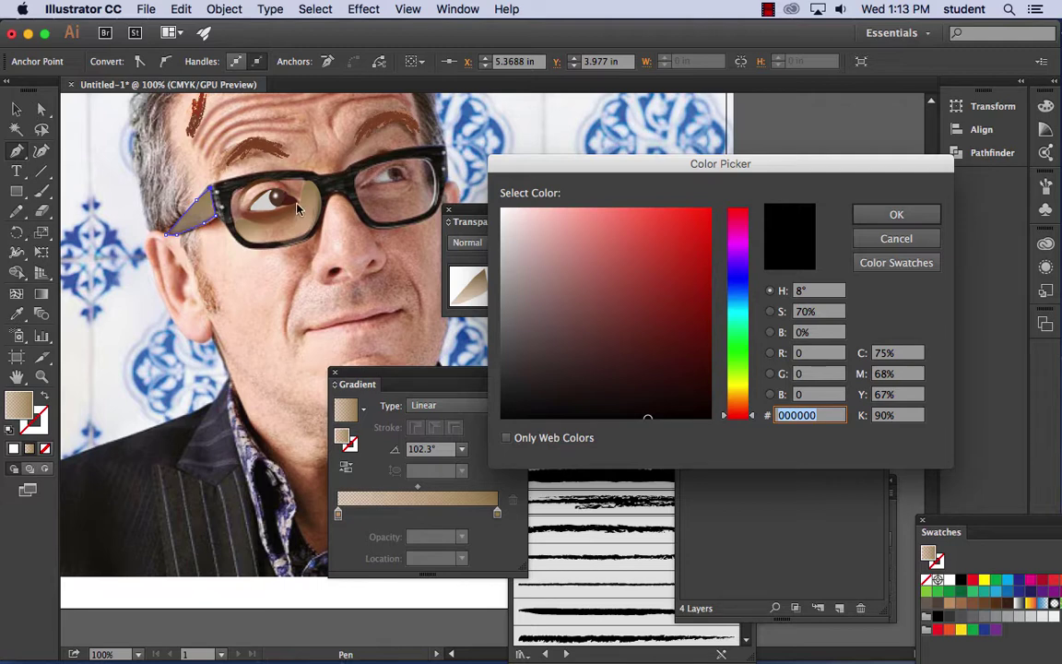
click(894, 238)
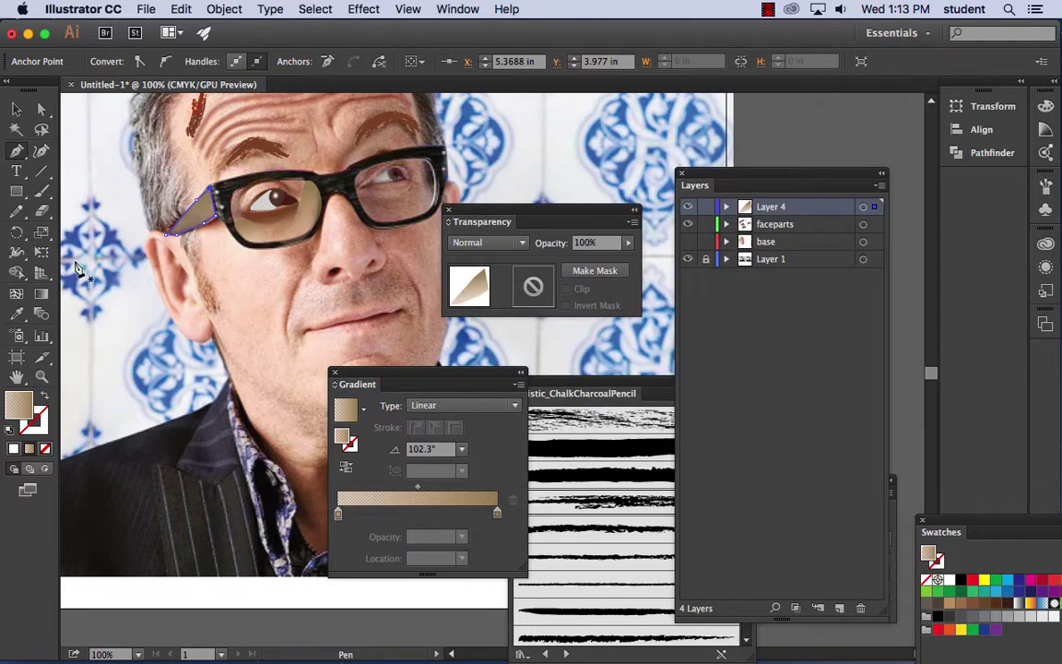
- Fill the side piece with the frame's dark grey via Eyedropper and give it a black stroke
click(17, 314)
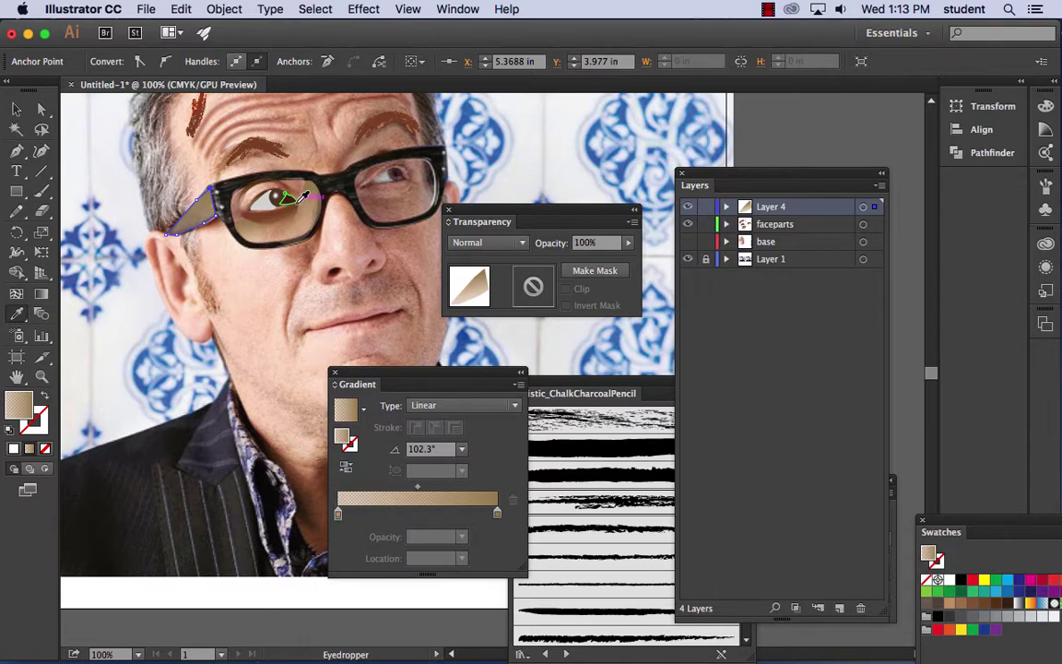
click(440, 170)
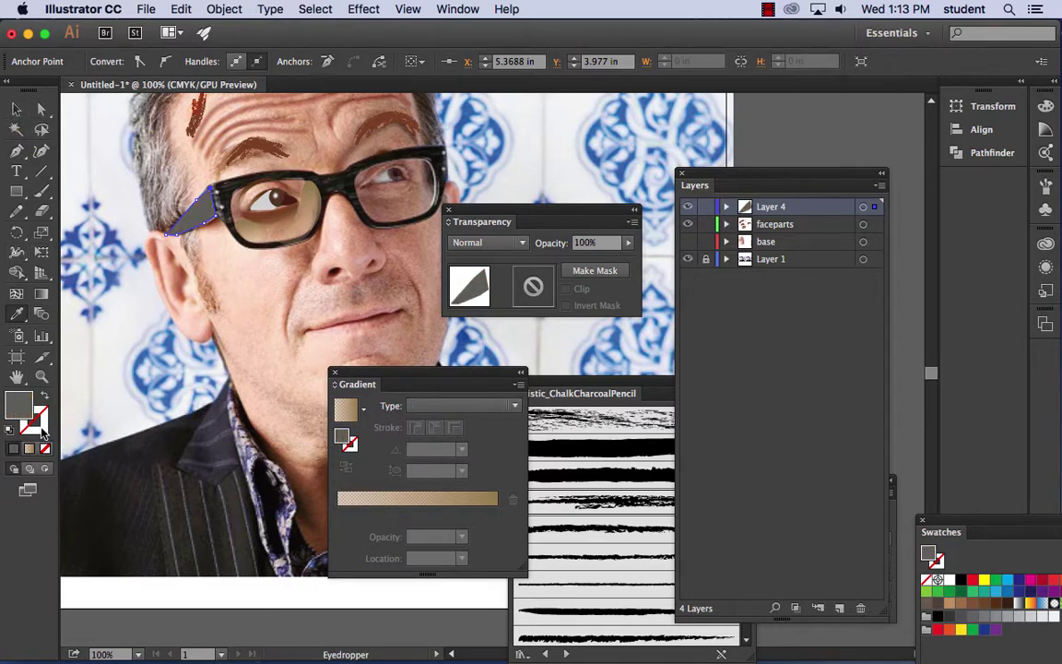
double_click(41, 428)
drag(533, 388, 503, 417)
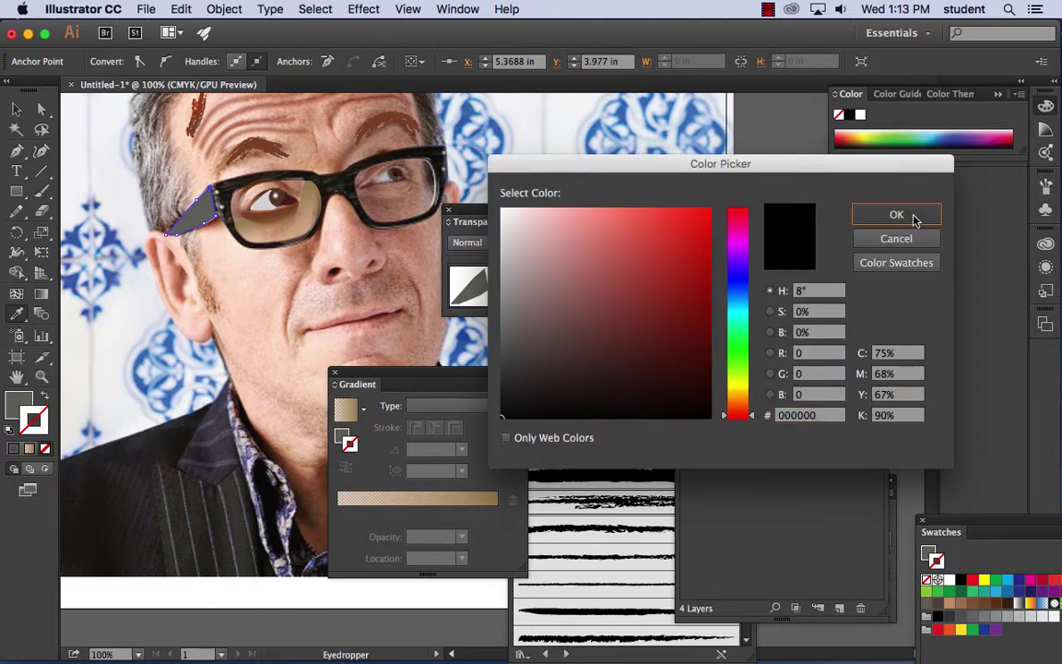
click(895, 215)
click(15, 109)
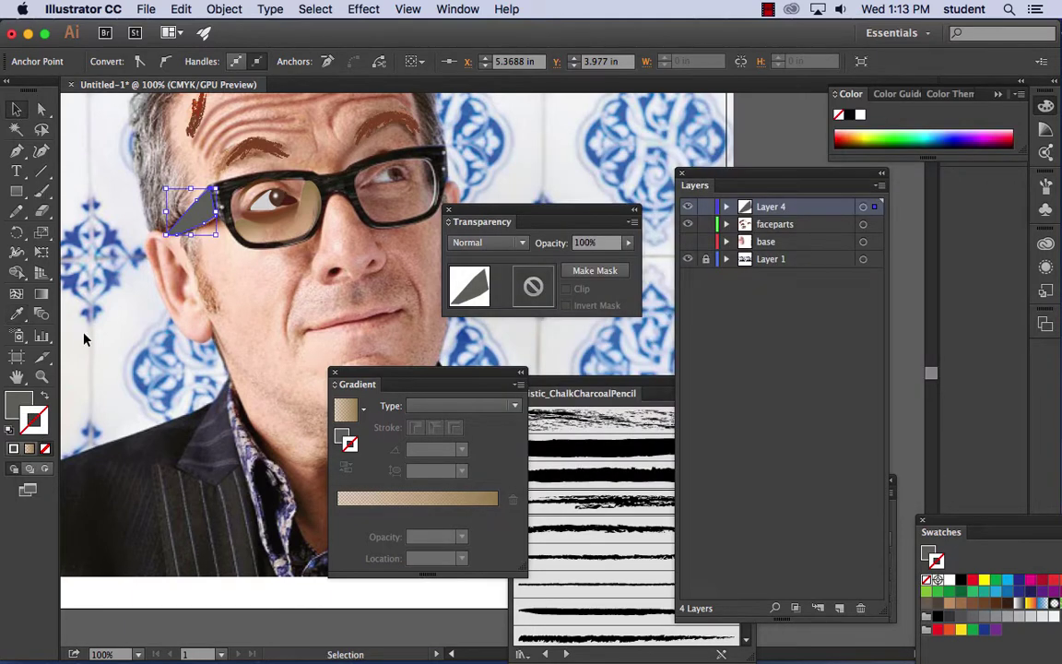
double_click(37, 423)
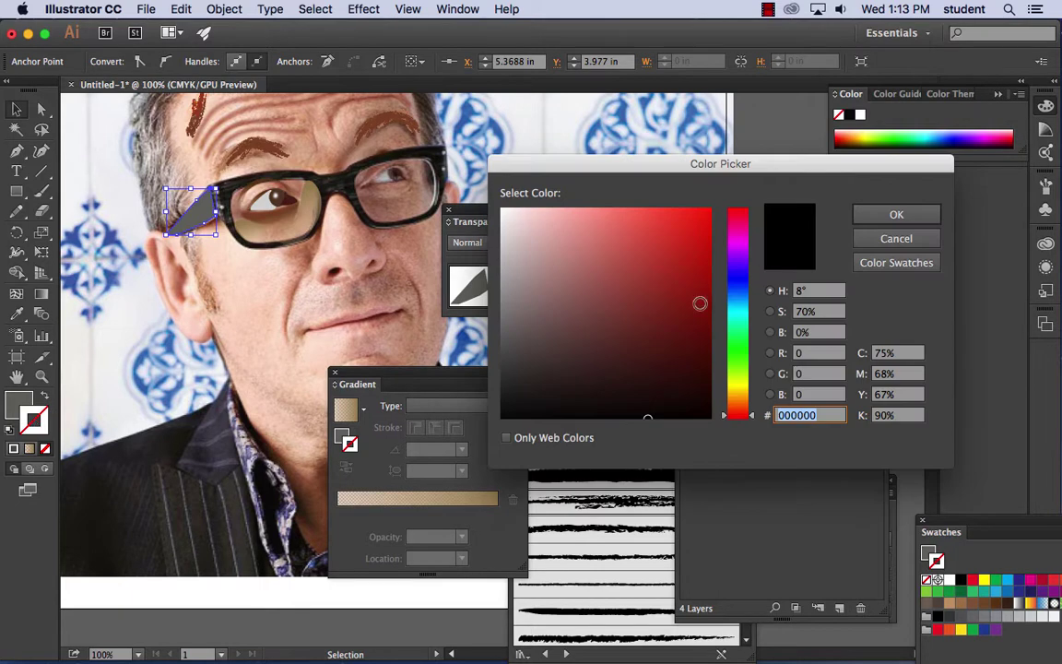
click(519, 411)
click(895, 213)
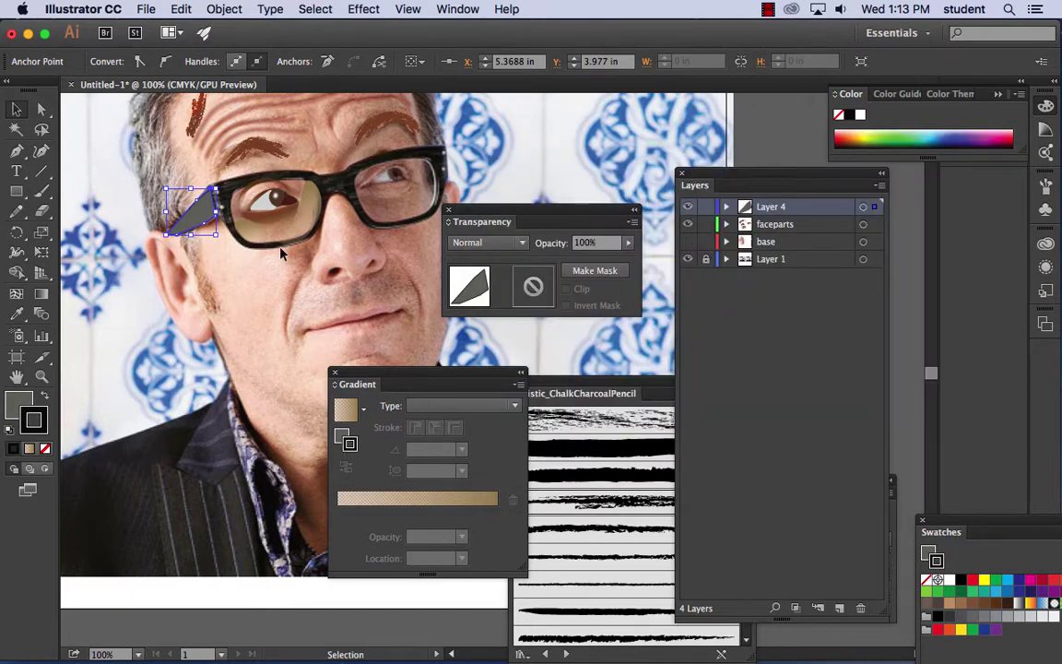
click(15, 108)
click(210, 293)
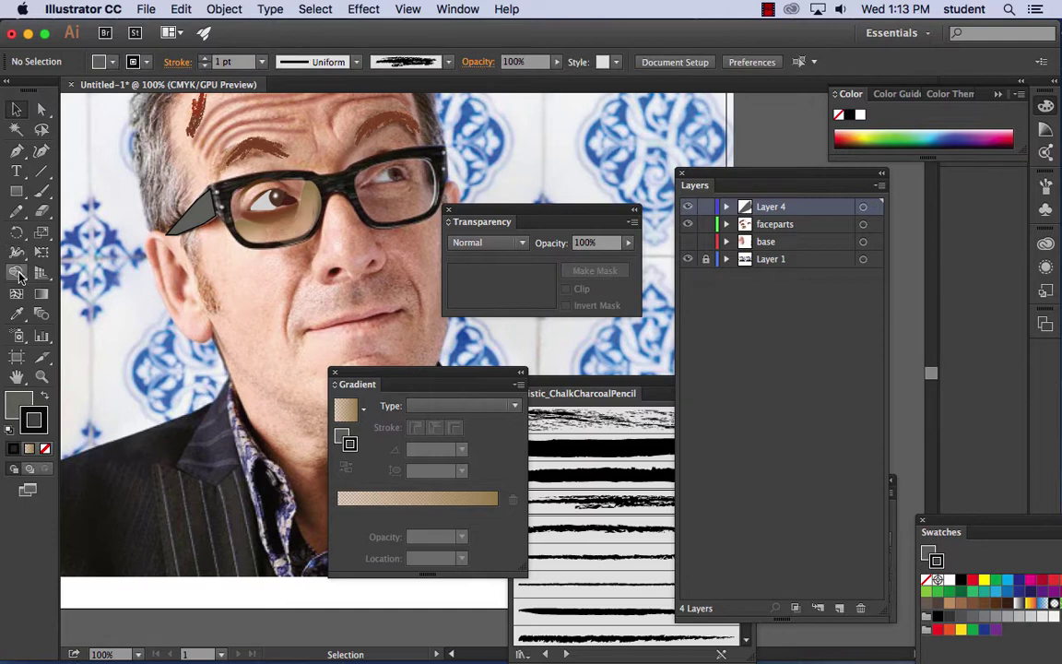
- Pen-draw a shape tracing the sunglasses outline over both lenses
click(17, 151)
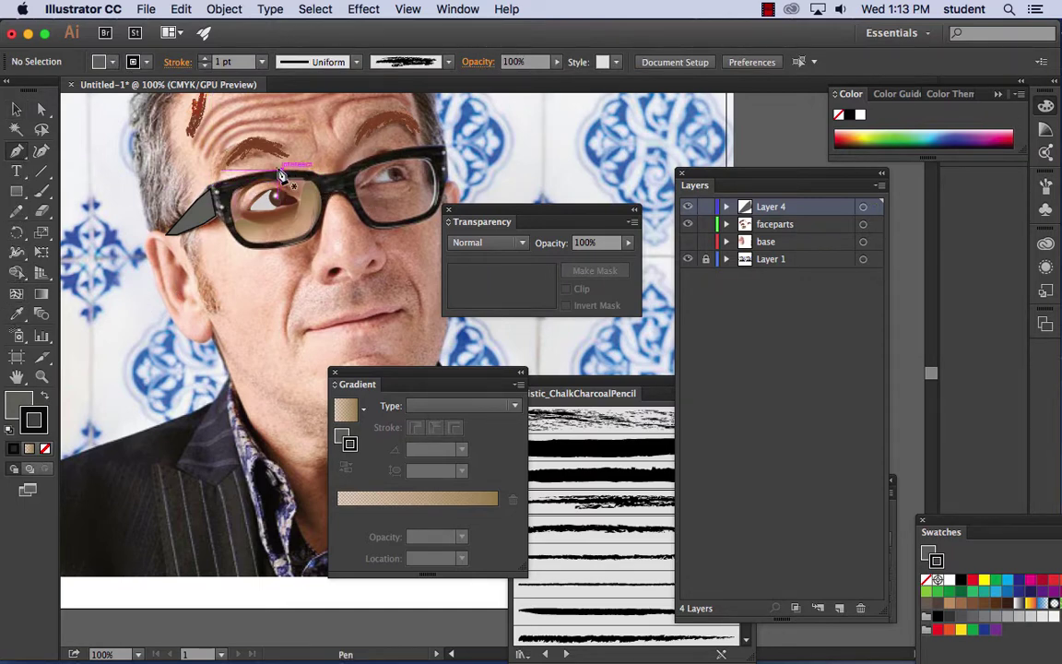
drag(280, 170, 359, 169)
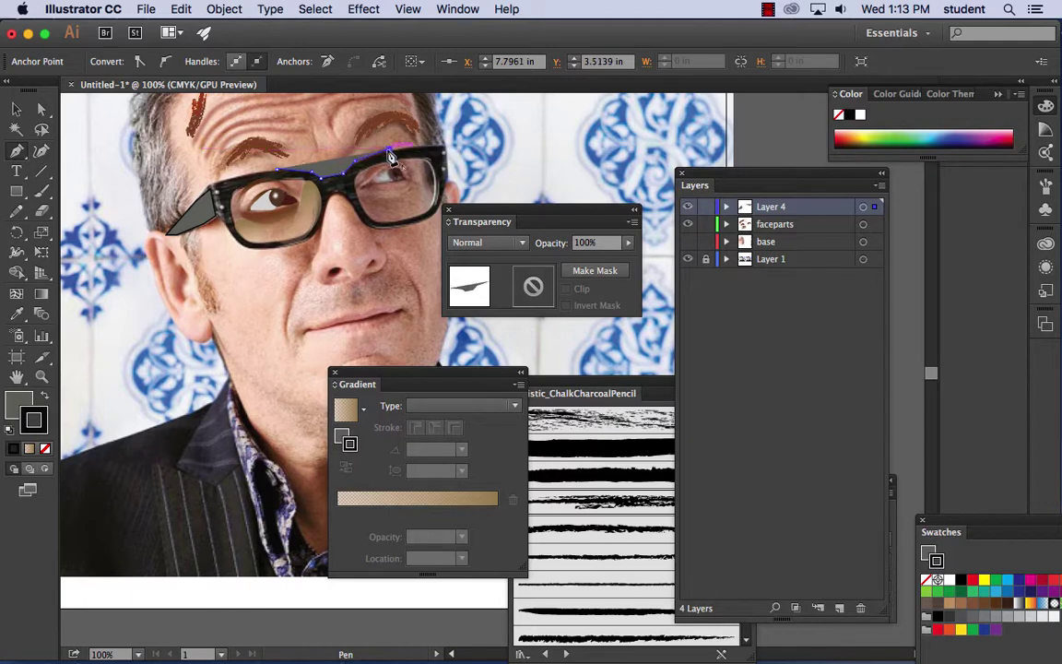
drag(430, 150, 447, 190)
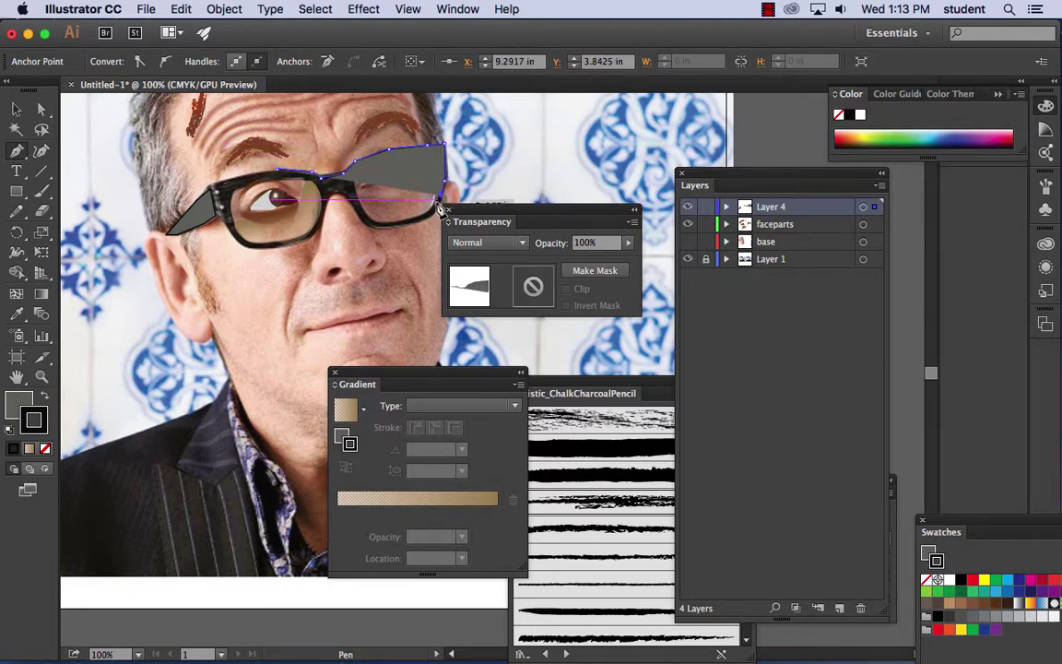
click(439, 215)
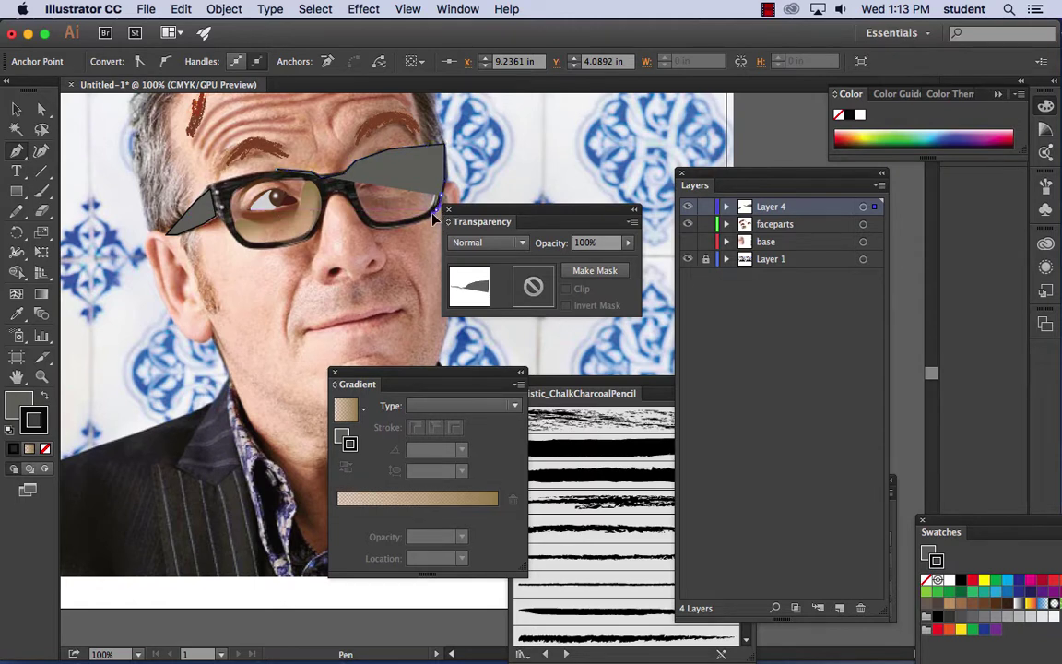
click(374, 232)
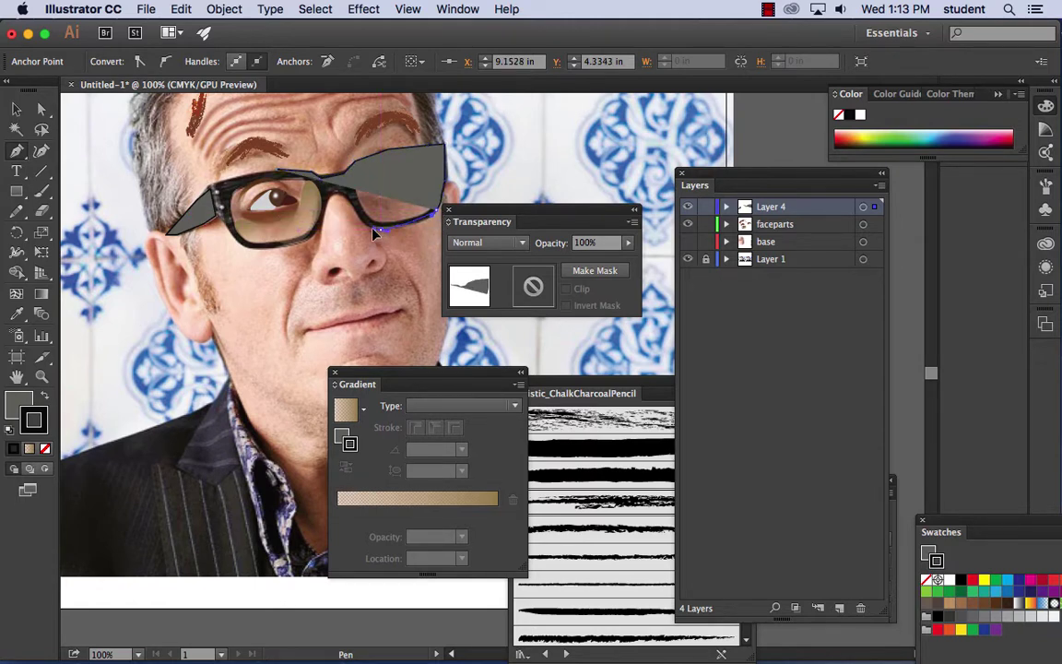
drag(361, 224, 195, 171)
click(212, 187)
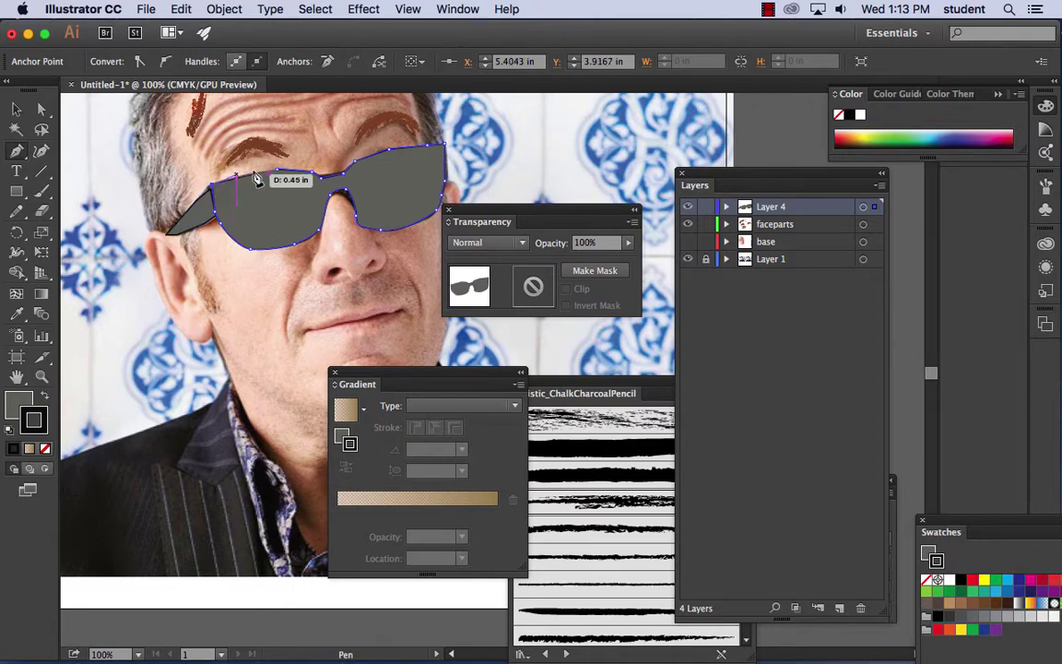
click(249, 175)
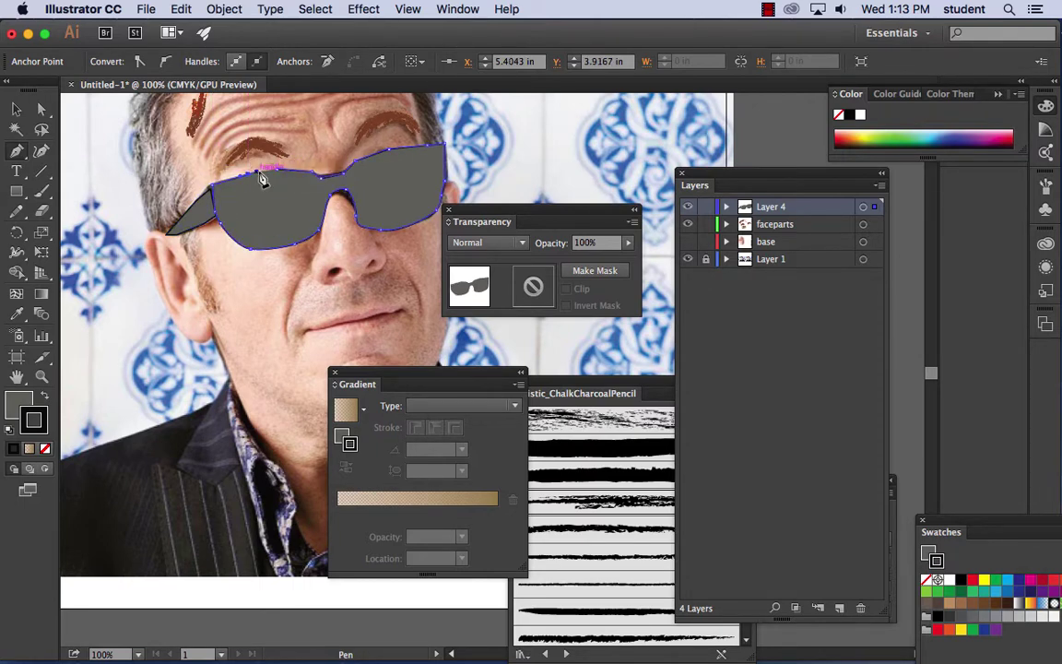
click(279, 174)
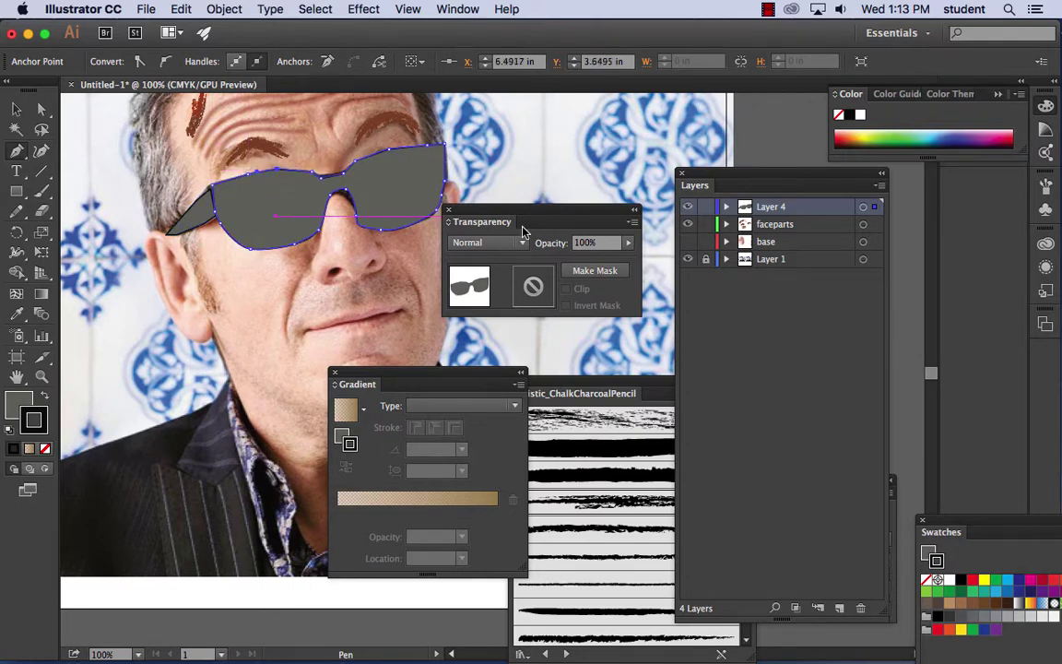
key(v)
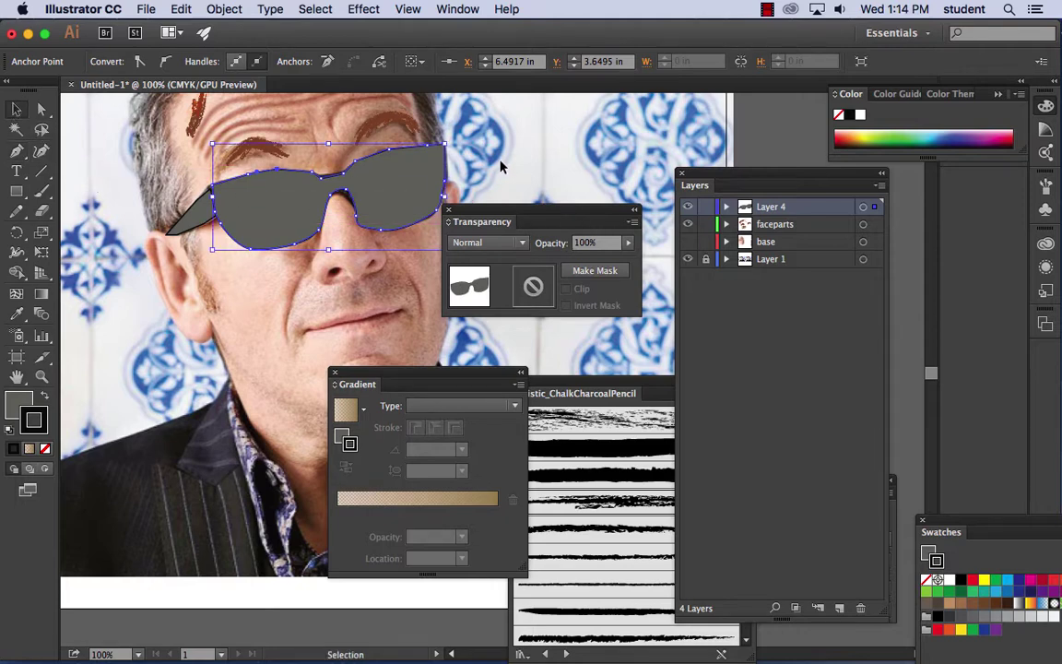
- Set the glasses shape's stroke to None, adjust its nose-bridge and top points, and hide Layer 4
click(494, 173)
click(399, 192)
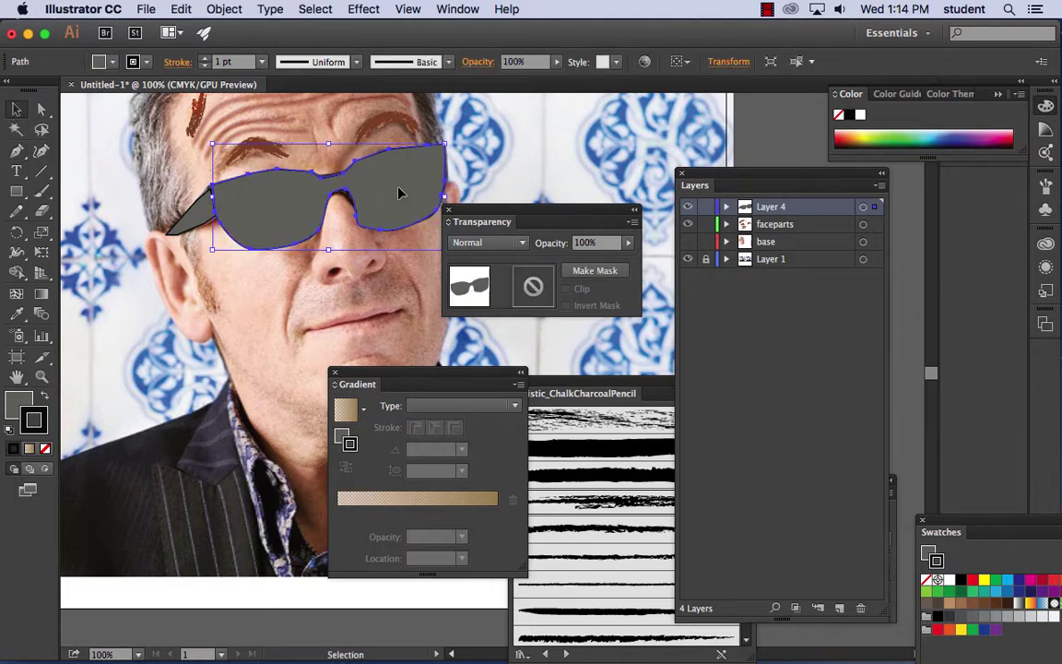
click(45, 450)
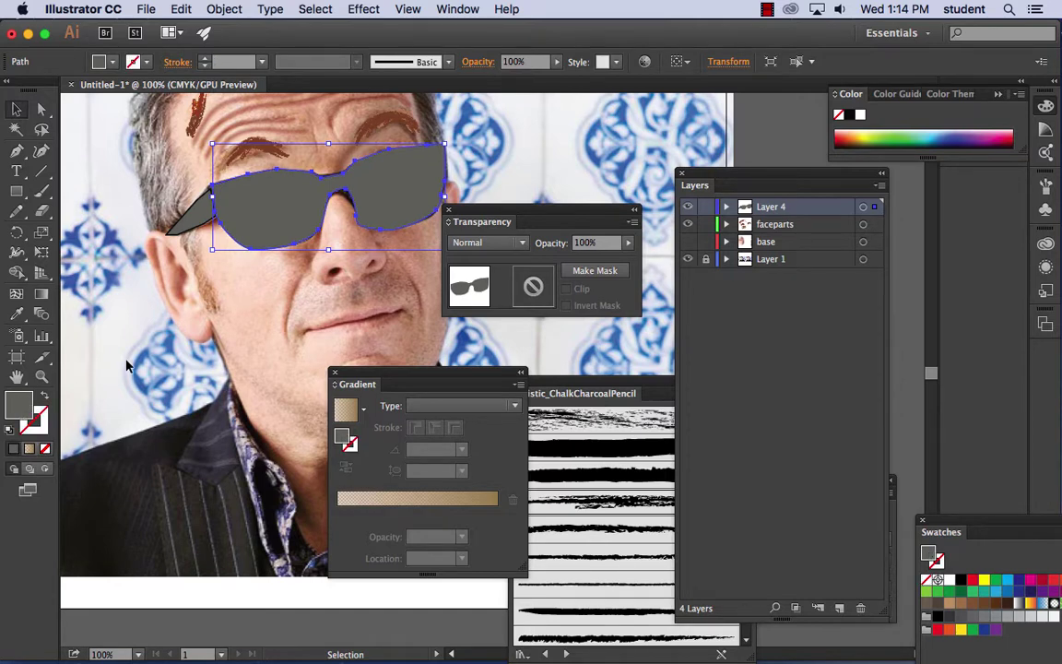
key(super+equal)
key(super+equal)
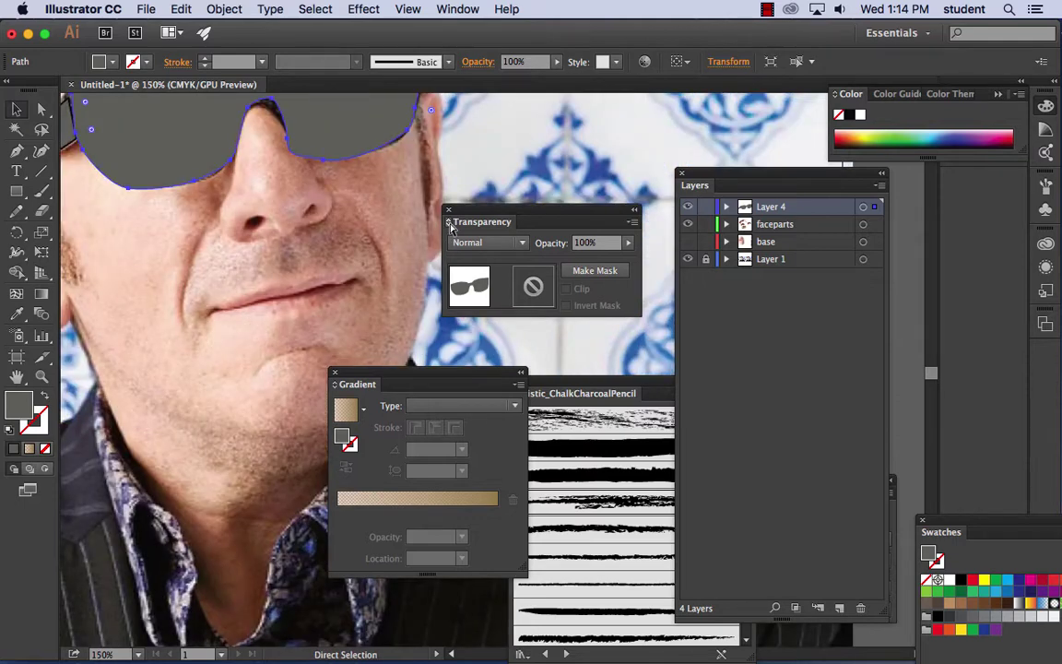
drag(279, 173, 273, 338)
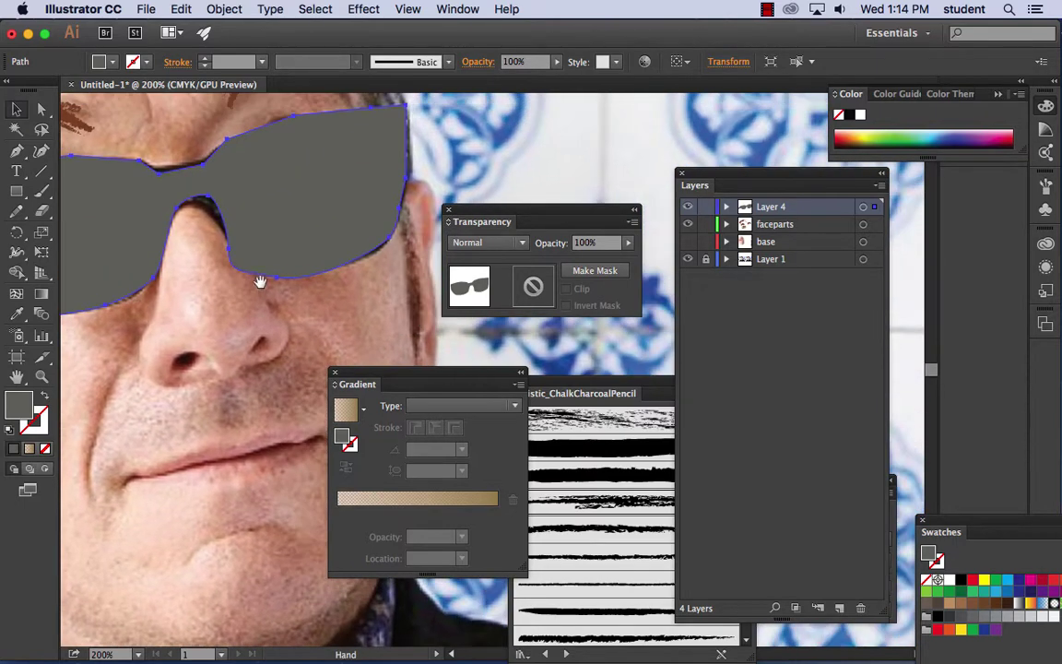
key(a)
drag(205, 208, 205, 207)
drag(226, 148, 207, 162)
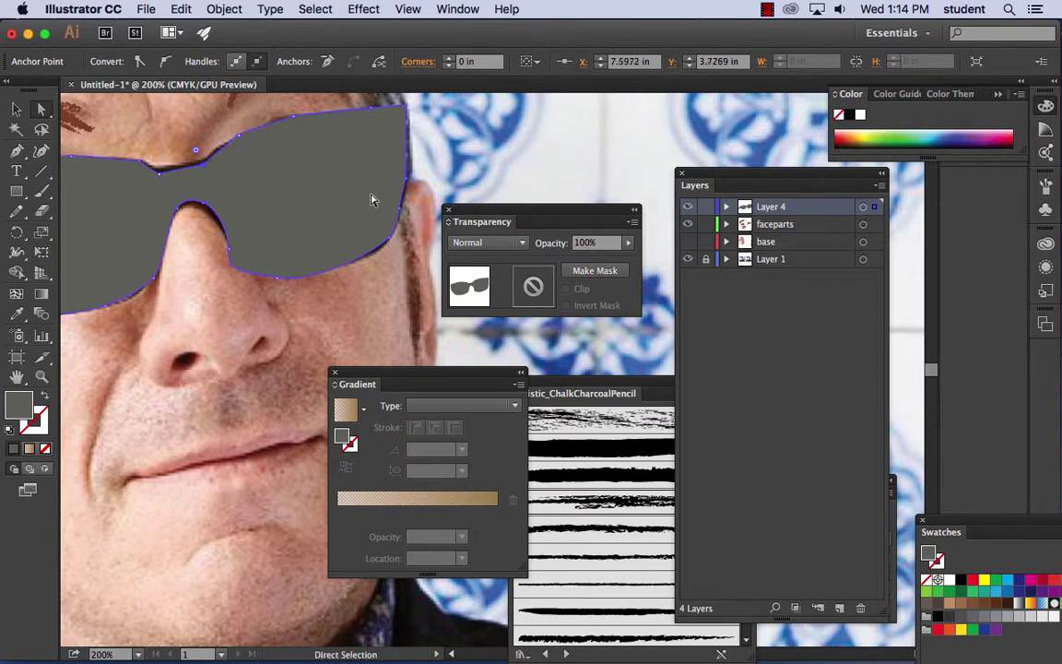
click(689, 208)
- Sketch along the left lens top, then show Layer 4 with only the sunglasses path hidden
scroll(240, 194, left, 5)
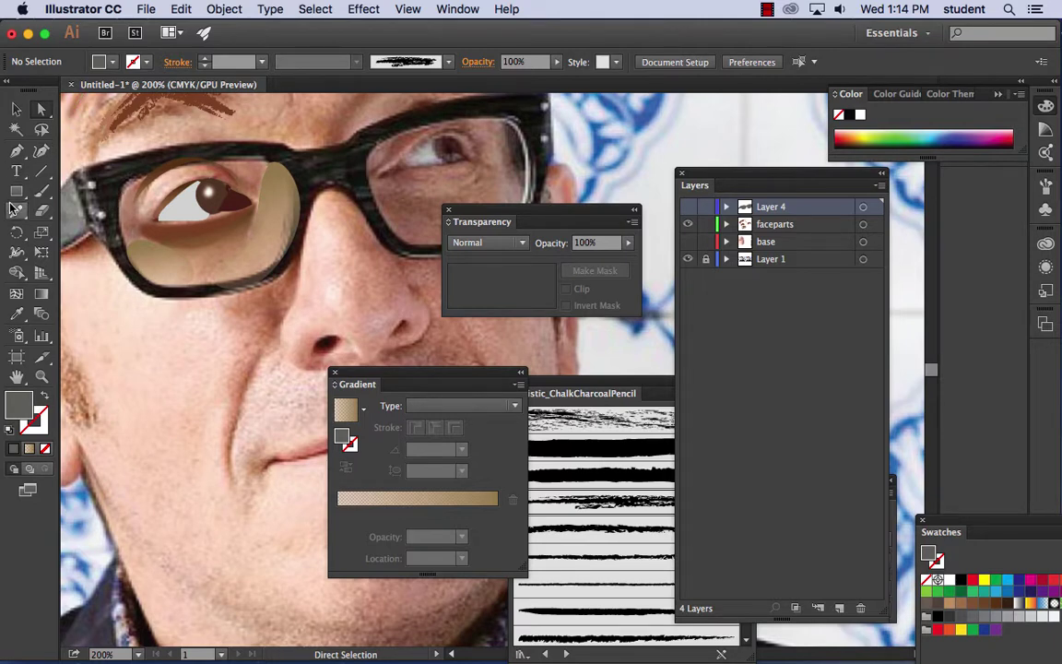
click(17, 152)
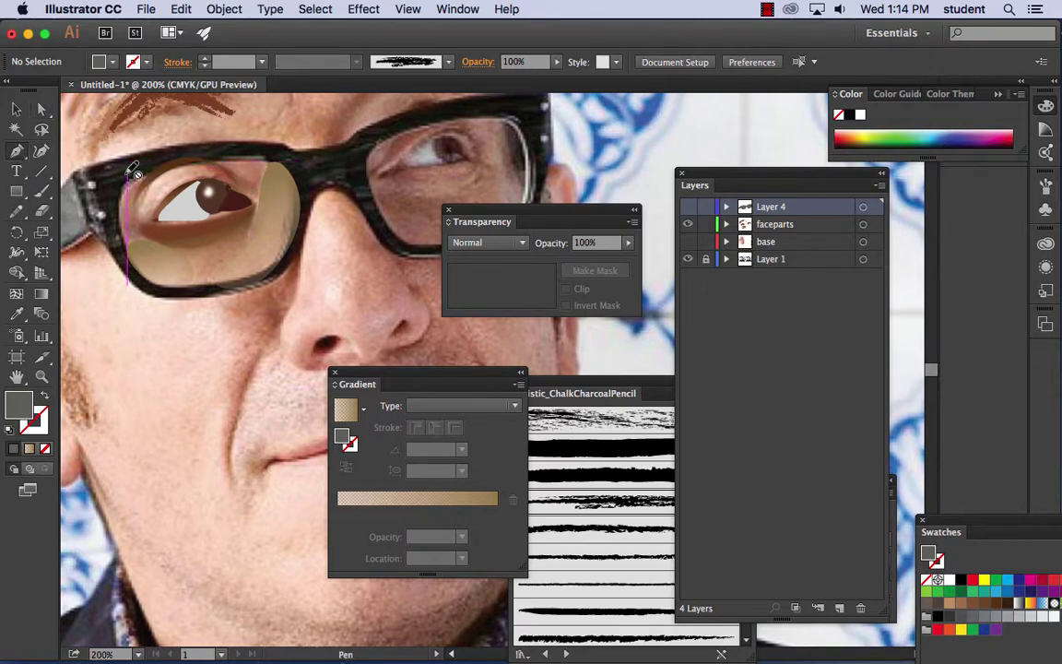
click(16, 211)
mouse_move(143, 170)
mouse_down()
mouse_move(270, 163)
mouse_move(298, 199)
mouse_move(297, 246)
mouse_move(256, 285)
mouse_move(178, 288)
mouse_move(136, 274)
mouse_move(143, 170)
mouse_up()
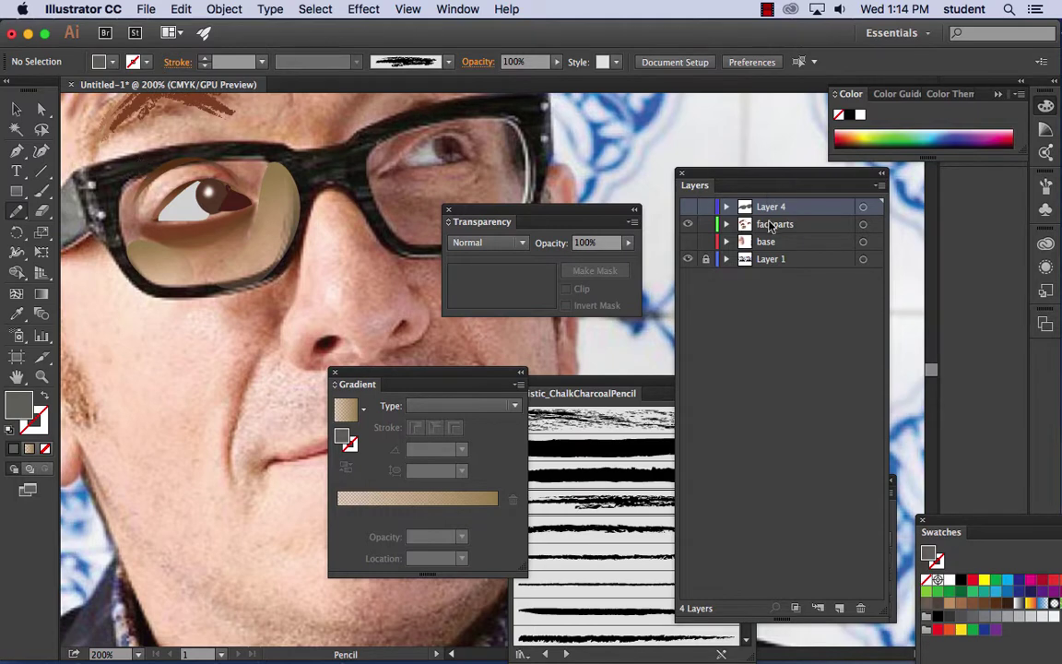
click(688, 208)
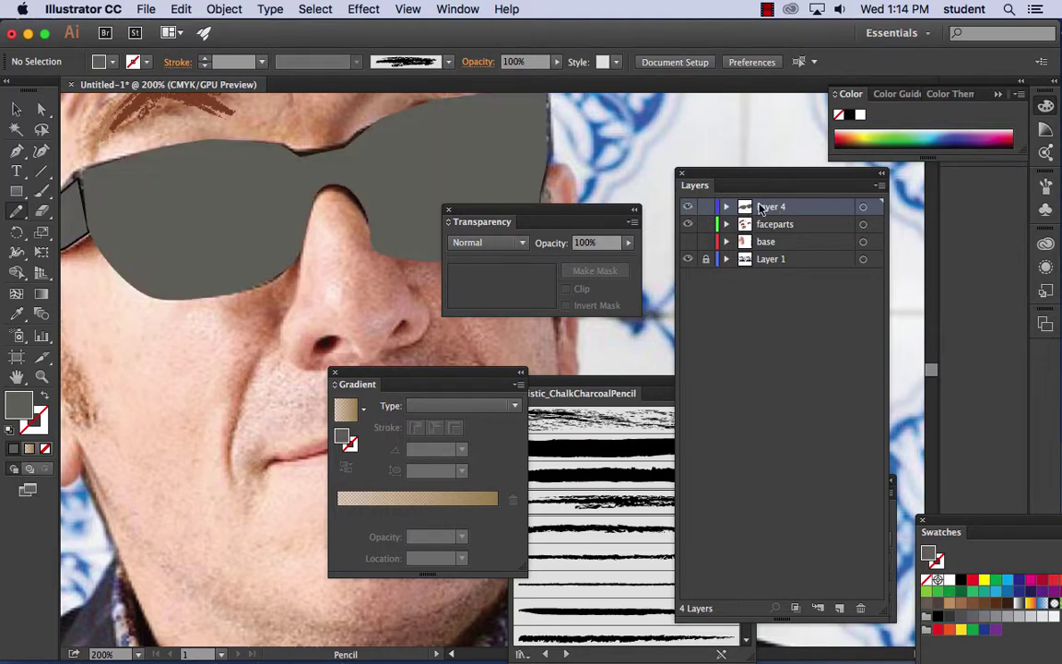
click(727, 207)
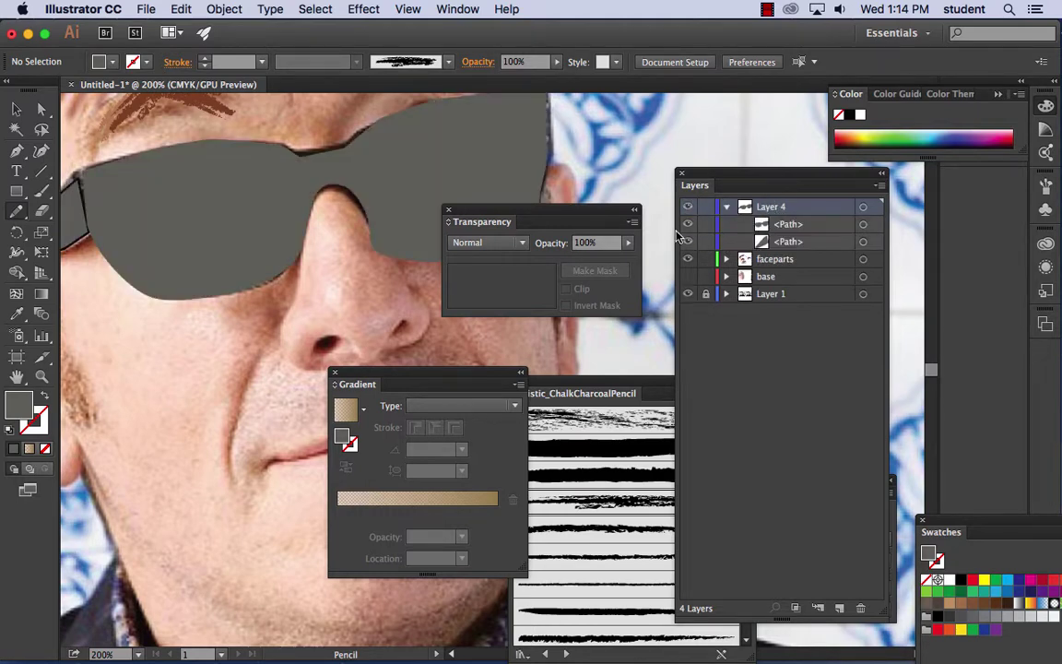
click(688, 224)
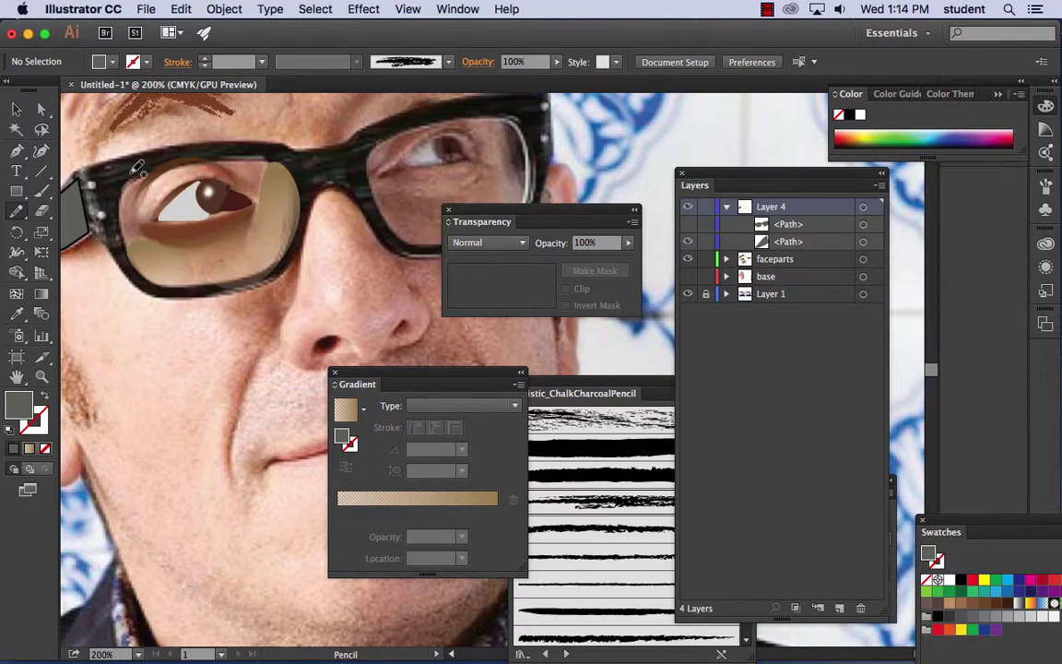
- Trace both lens rims freehand, then show the glasses shape and select it with the left lens
mouse_move(130, 174)
mouse_down()
mouse_move(246, 154)
mouse_move(267, 163)
mouse_move(284, 185)
mouse_move(290, 243)
mouse_move(236, 277)
mouse_move(157, 273)
mouse_move(118, 208)
mouse_move(117, 175)
mouse_move(138, 168)
mouse_up()
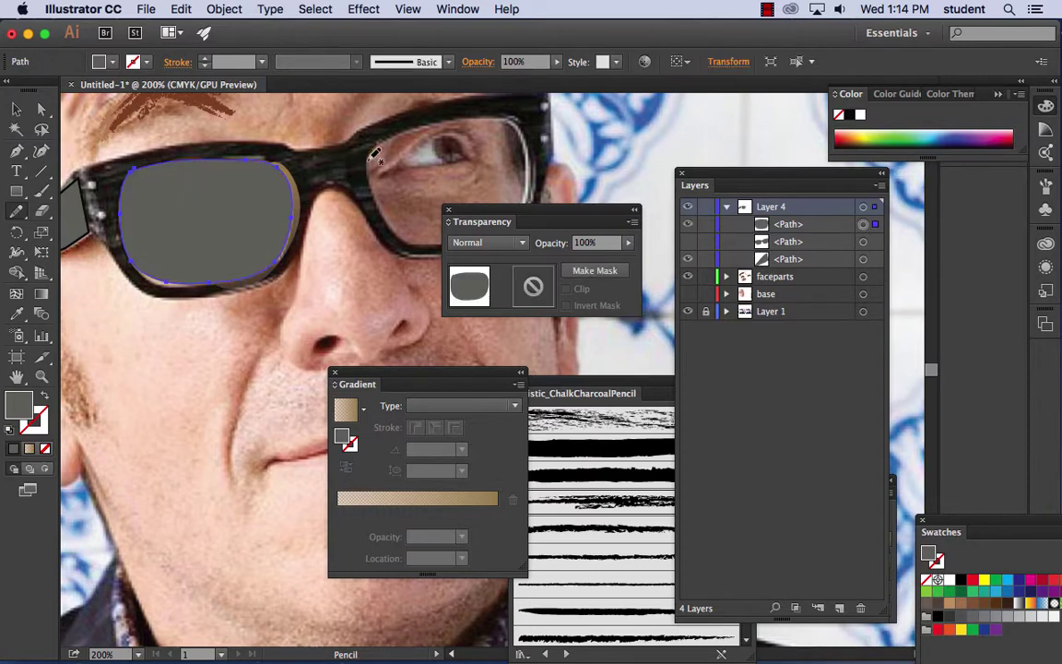
mouse_move(392, 138)
mouse_down()
mouse_move(449, 118)
mouse_move(513, 122)
mouse_move(533, 176)
mouse_move(515, 219)
mouse_move(488, 238)
mouse_move(408, 239)
mouse_move(379, 199)
mouse_move(392, 137)
mouse_up()
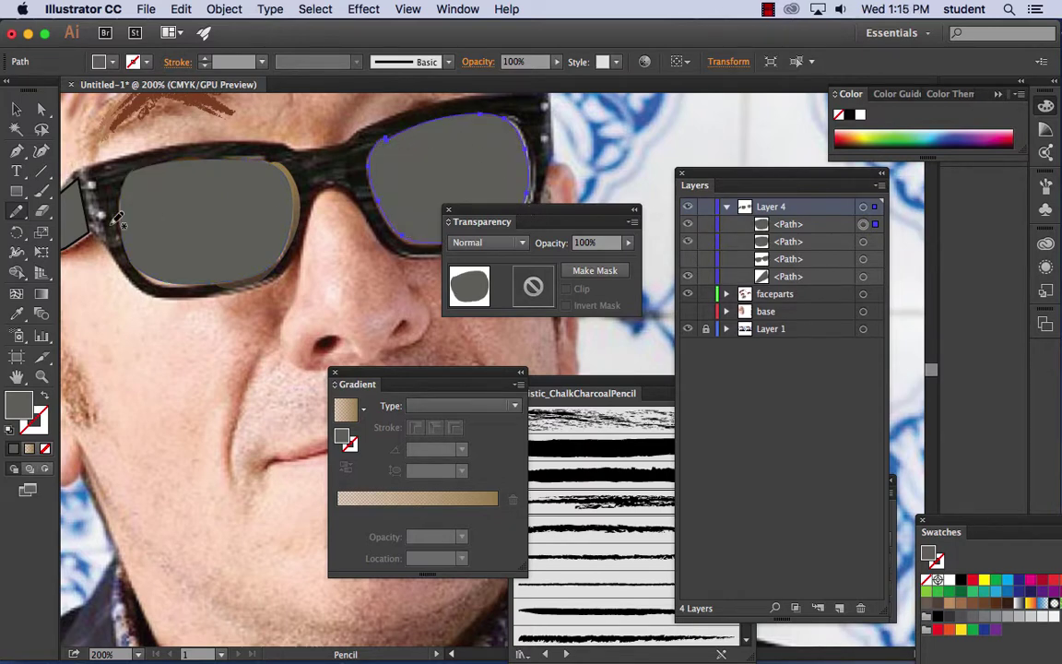
click(16, 109)
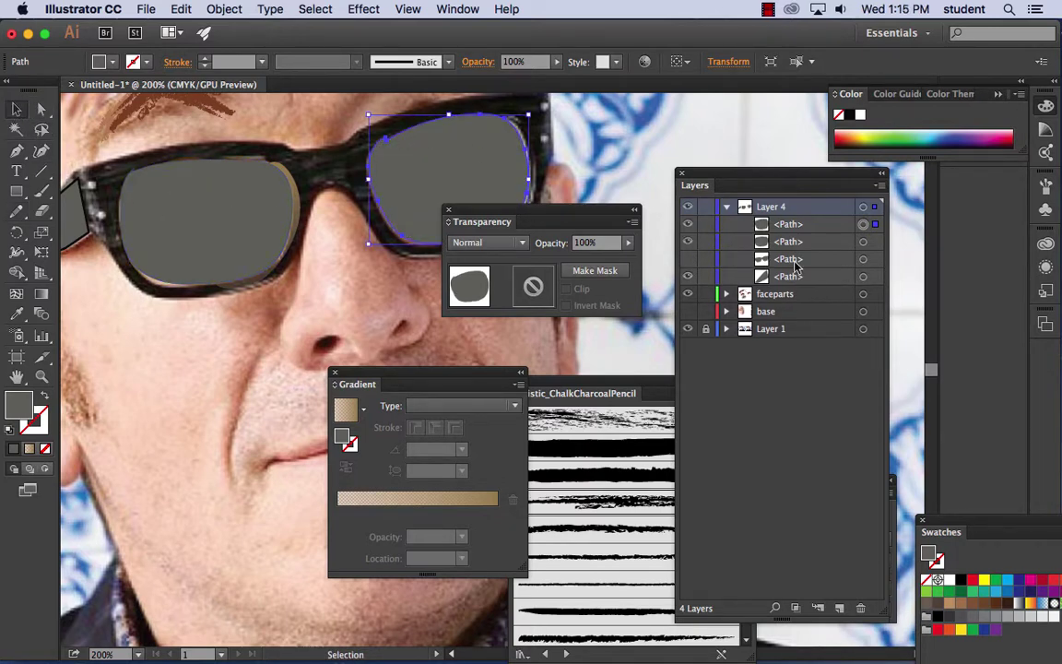
click(689, 261)
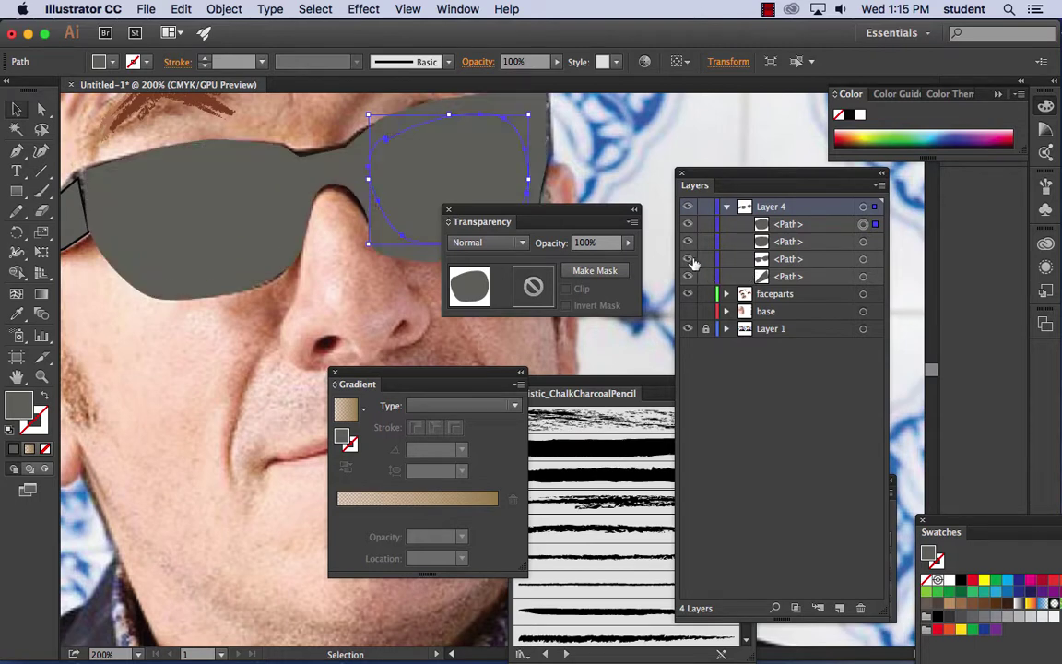
shift+click(233, 219)
shift+click(275, 162)
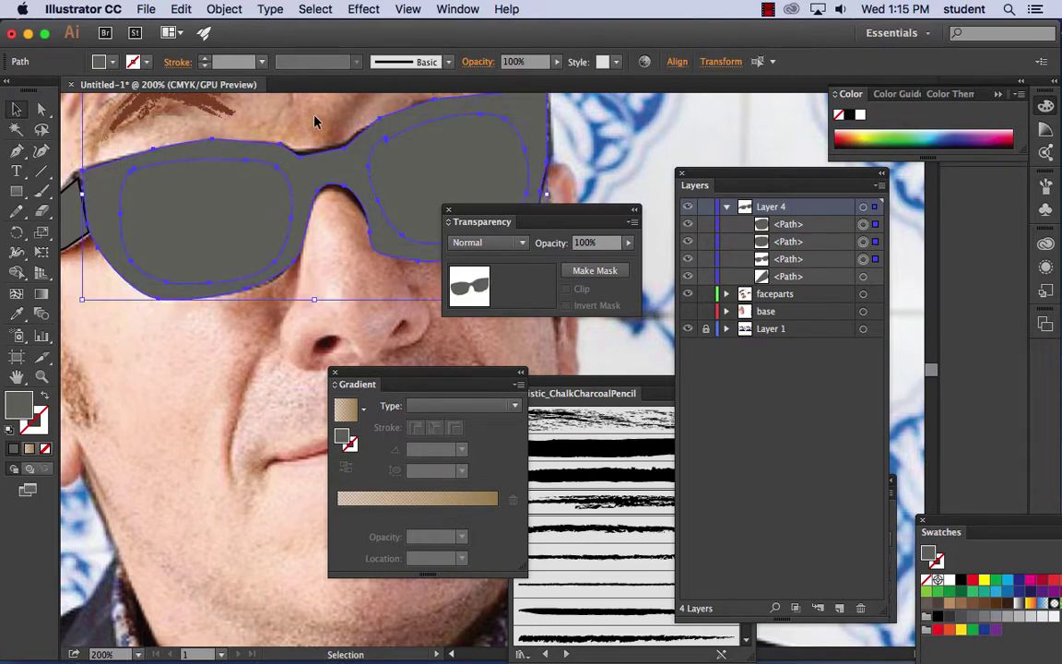
- Cut both lenses out of the glasses shape with Pathfinder Minus Front
click(462, 8)
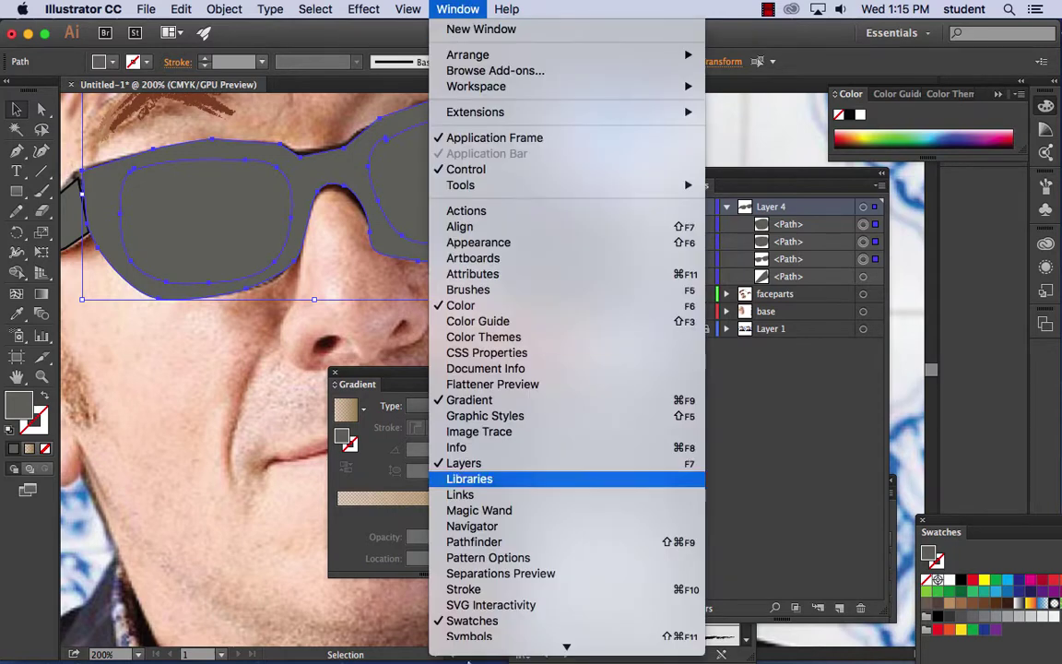
click(502, 496)
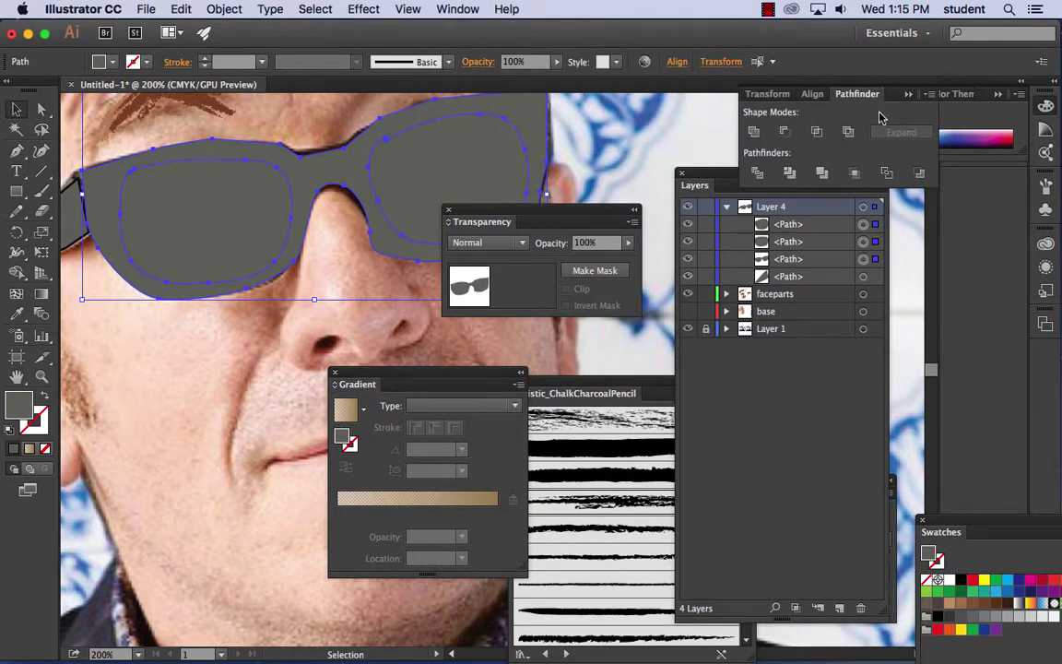
click(785, 132)
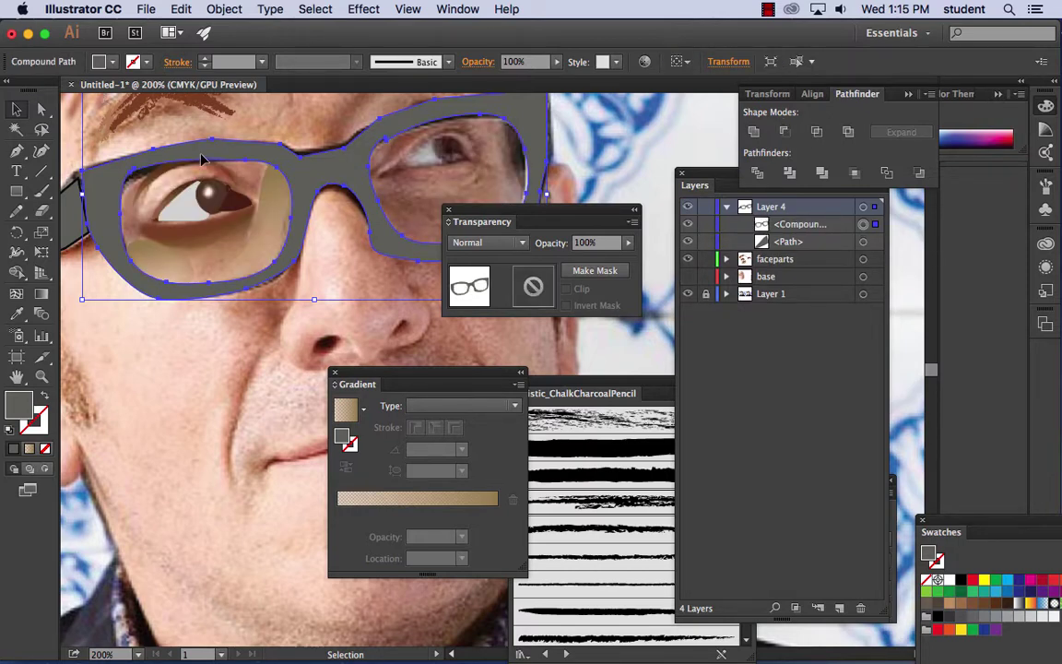
- Fill the glasses frame with near-black 141414, then view the whole face and deselect
double_click(13, 411)
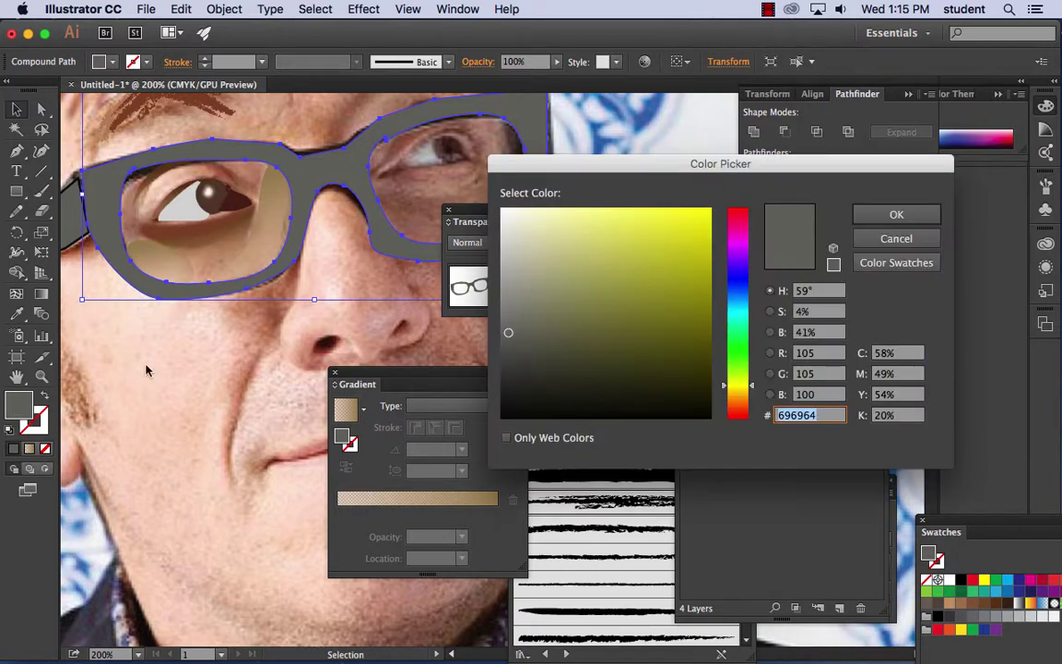
text(141414)
key(Return)
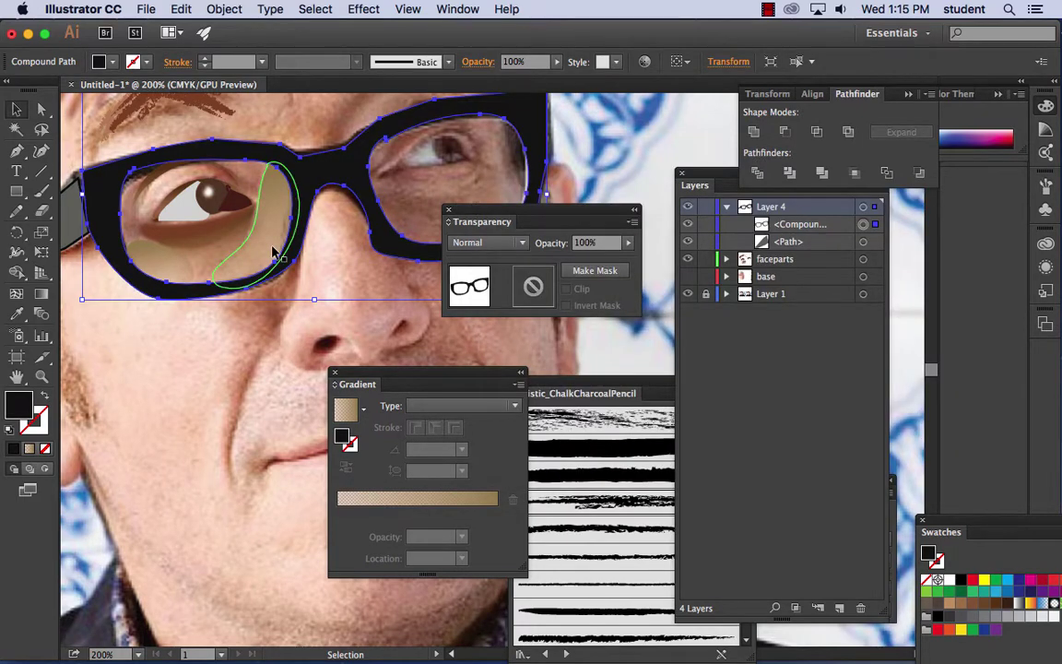
key(super+minus)
key(super+minus)
key(super+minus)
drag(281, 241, 143, 158)
click(410, 189)
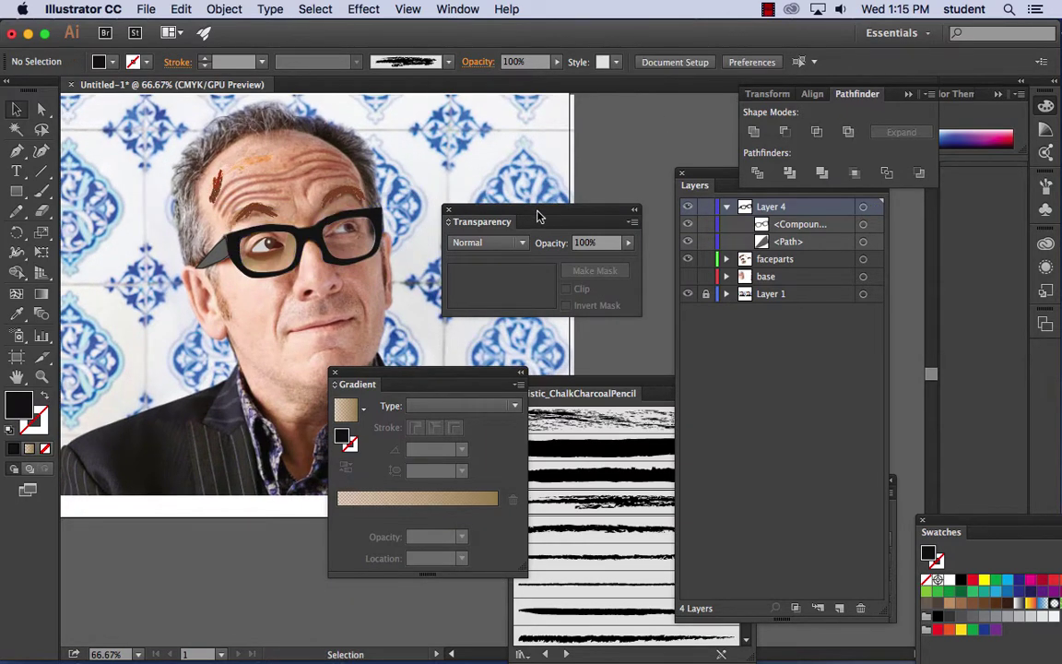
- Unhide the skin-tone base layer and select the glasses frame, zoomed in on the face
click(688, 277)
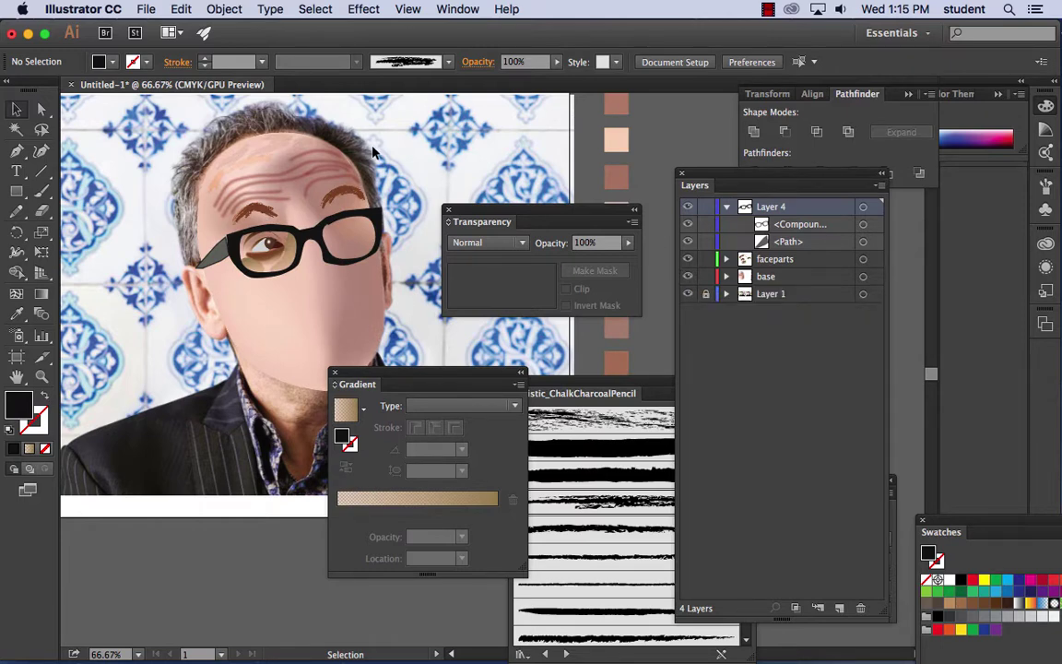
click(317, 238)
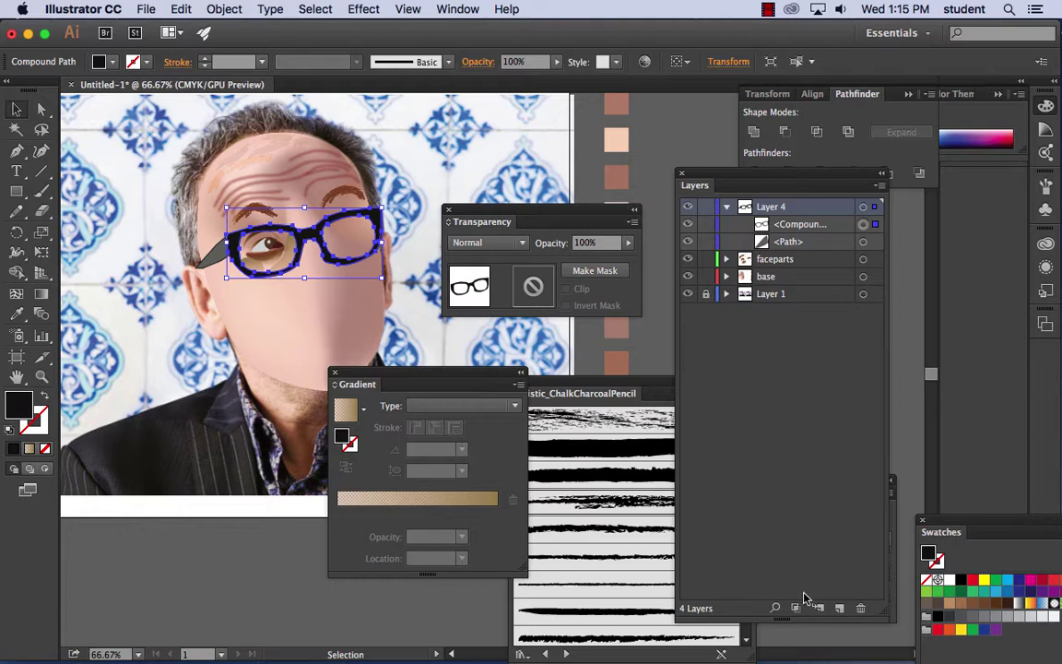
drag(717, 174, 684, 132)
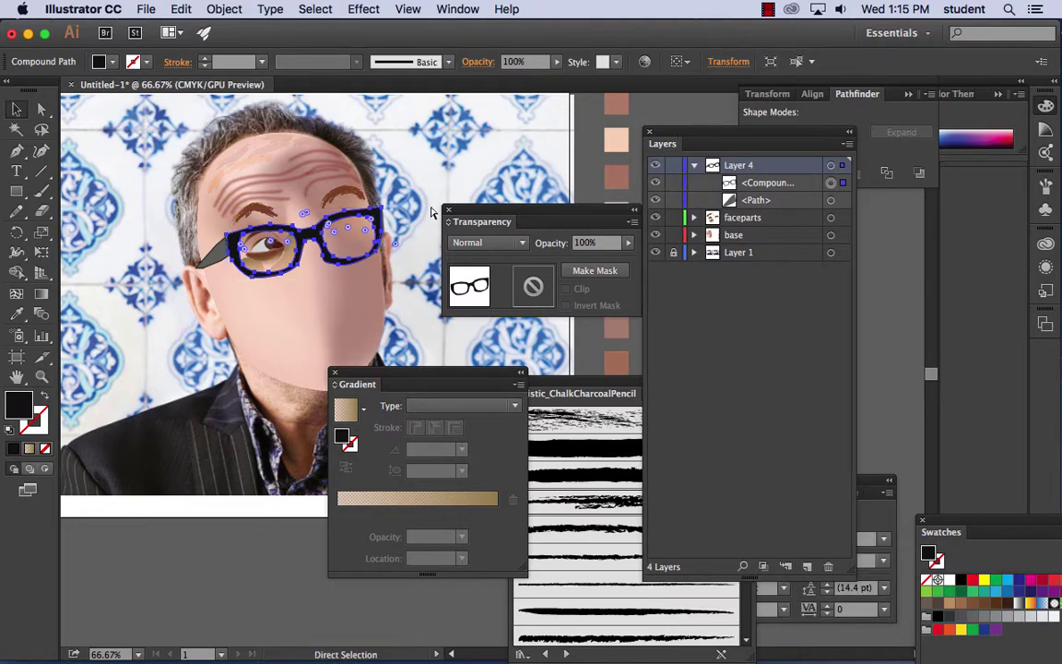
key(super+equal)
key(super+equal)
drag(213, 251, 289, 305)
scroll(277, 295, left, 3)
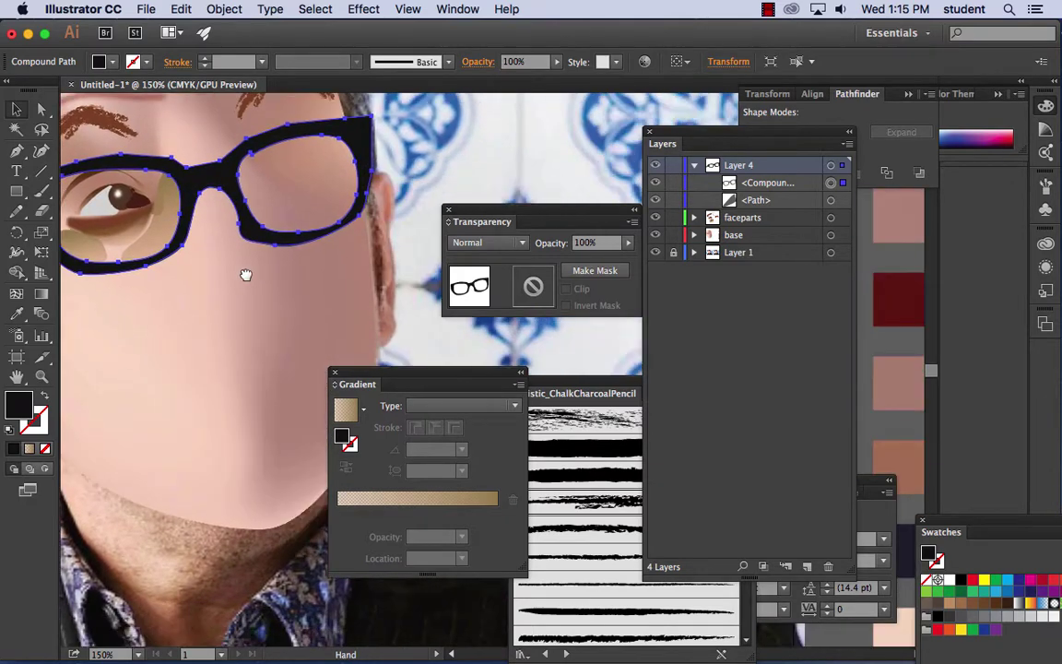
scroll(295, 286, up, 2)
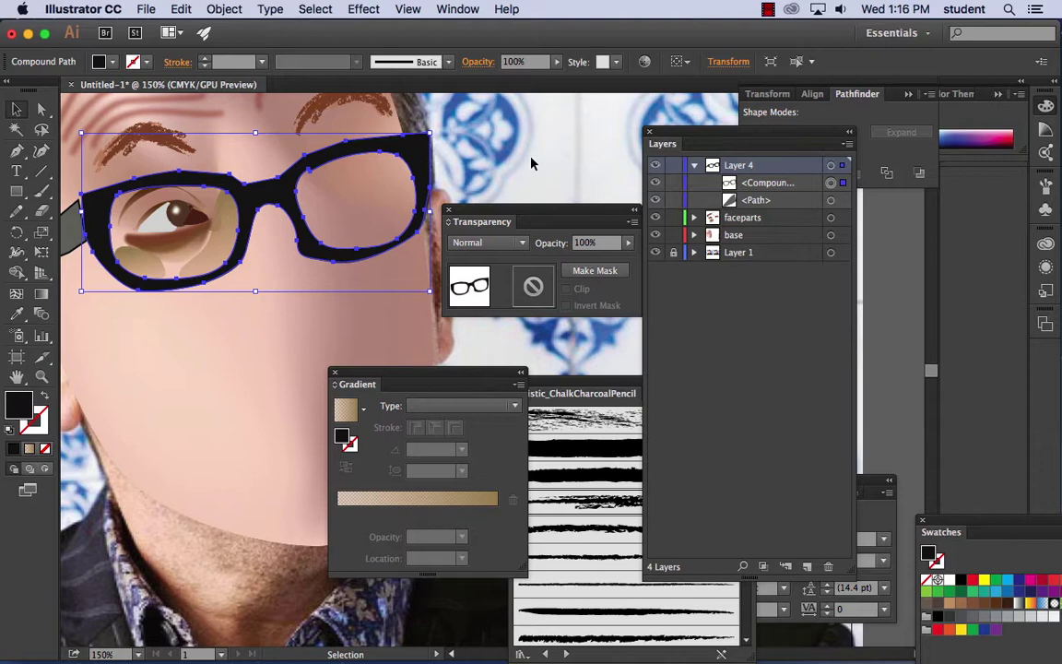
- Add an Inner Glow to the glasses with preview on and 0.01 in blur
click(365, 9)
mouse_move(386, 227)
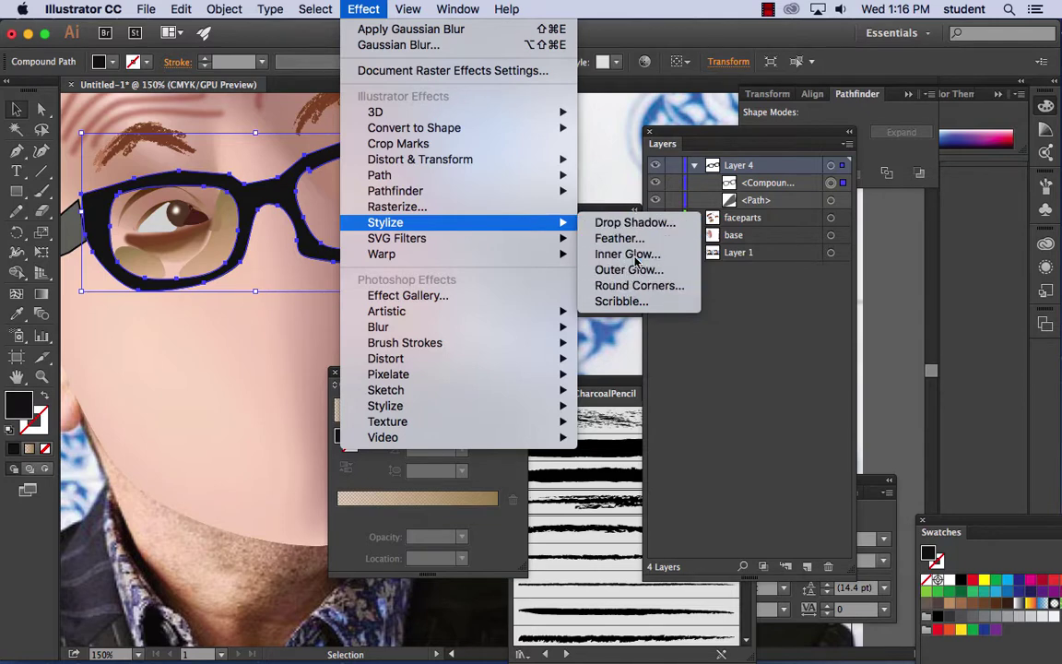
click(636, 263)
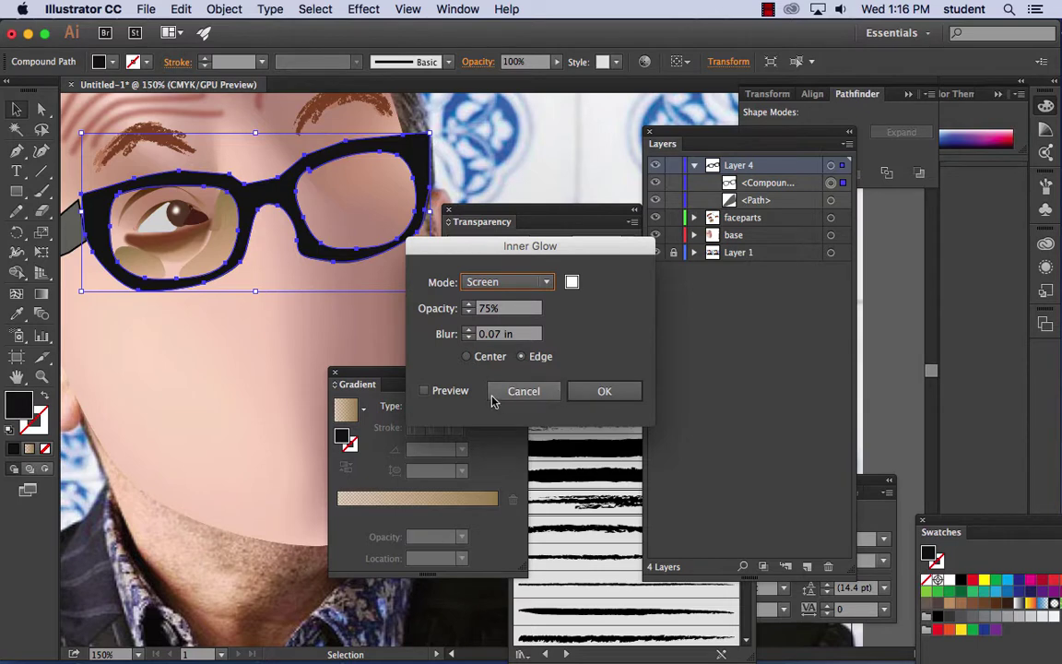
click(425, 391)
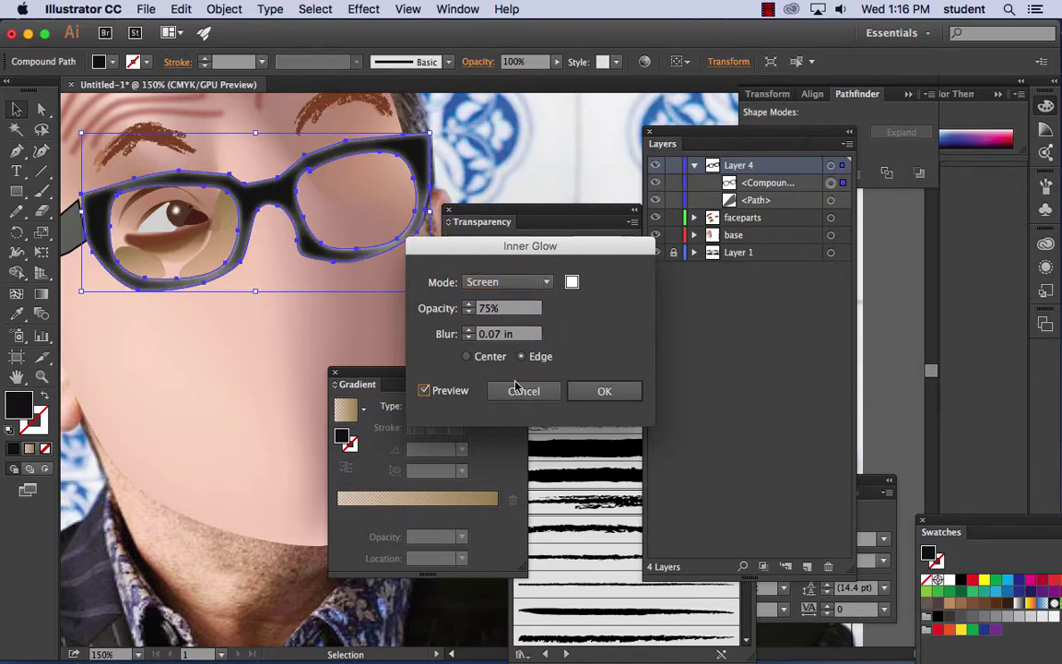
click(469, 339)
text(0.1)
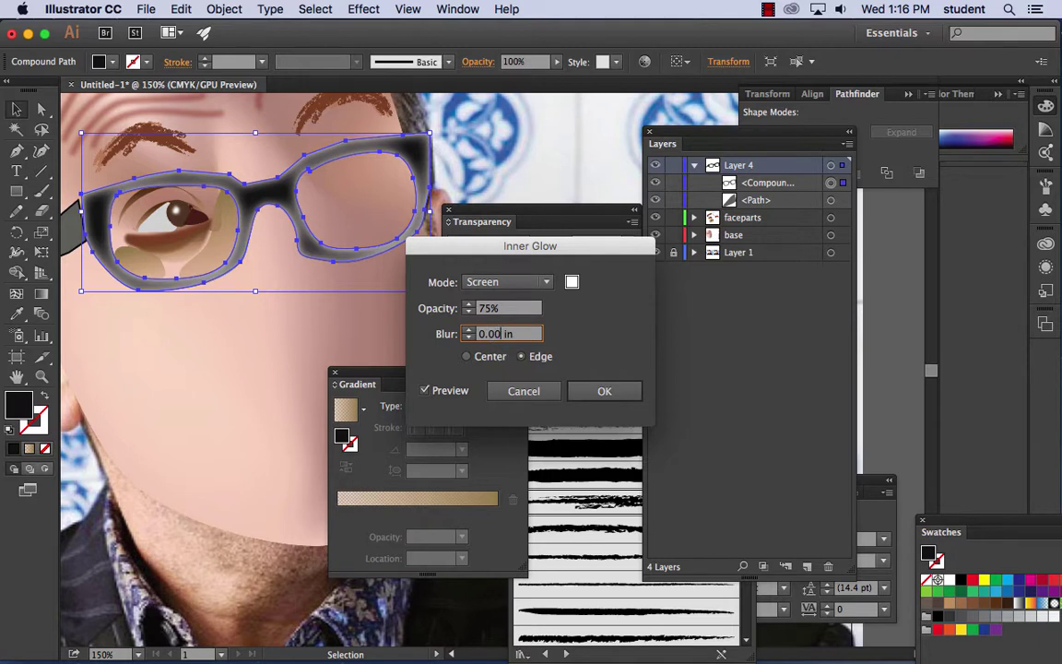
key(Tab)
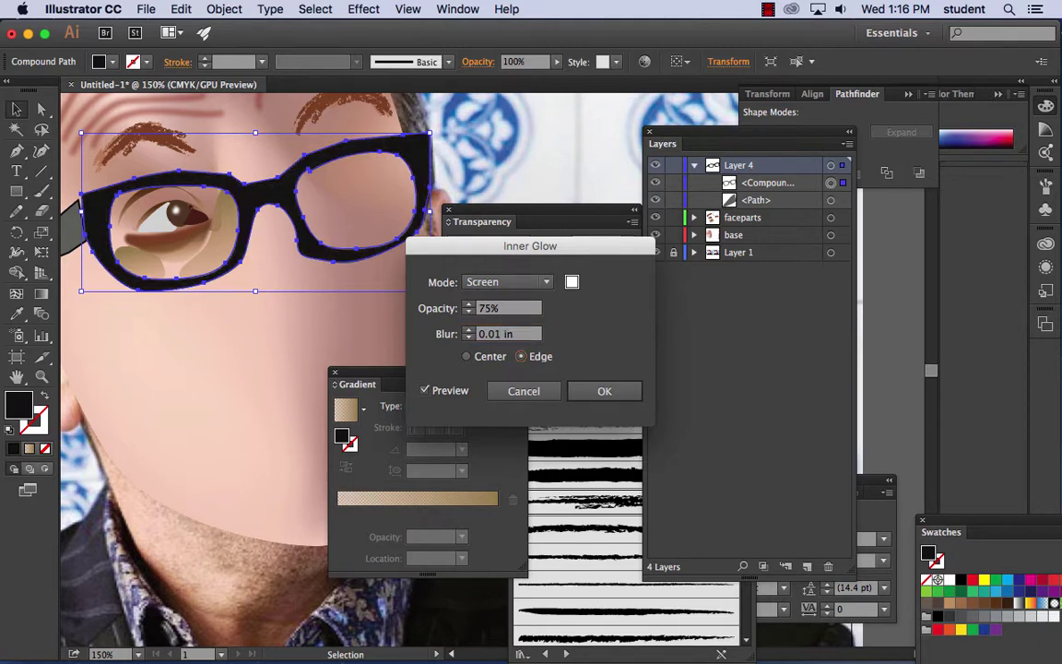
- Set the glow to Normal mode, 75% opacity, from the Edge, and apply it
click(502, 336)
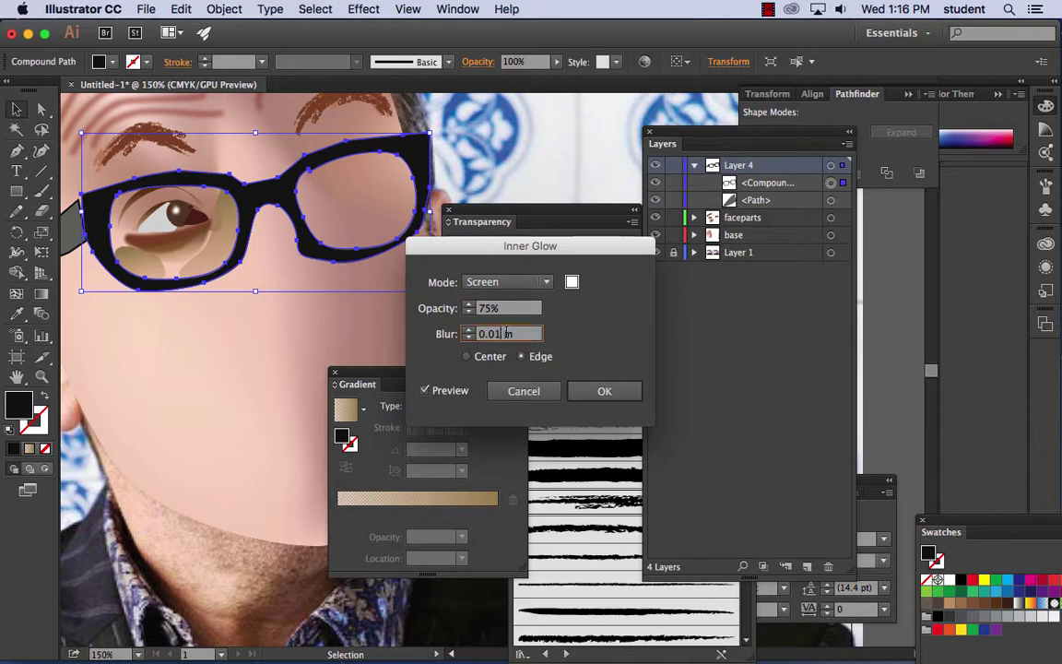
click(550, 282)
click(507, 301)
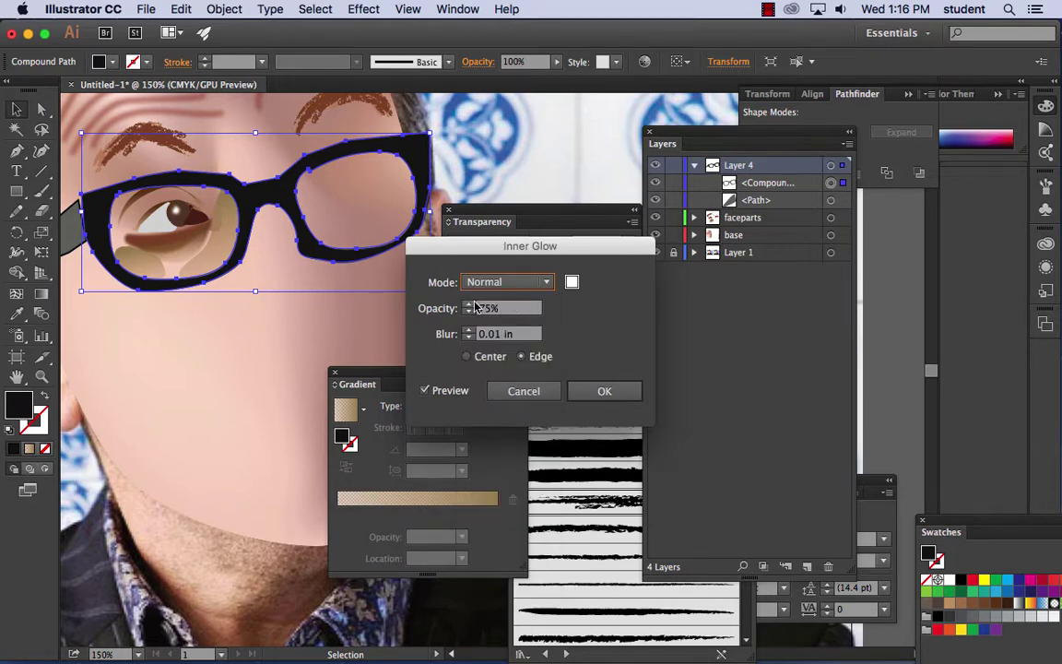
click(472, 308)
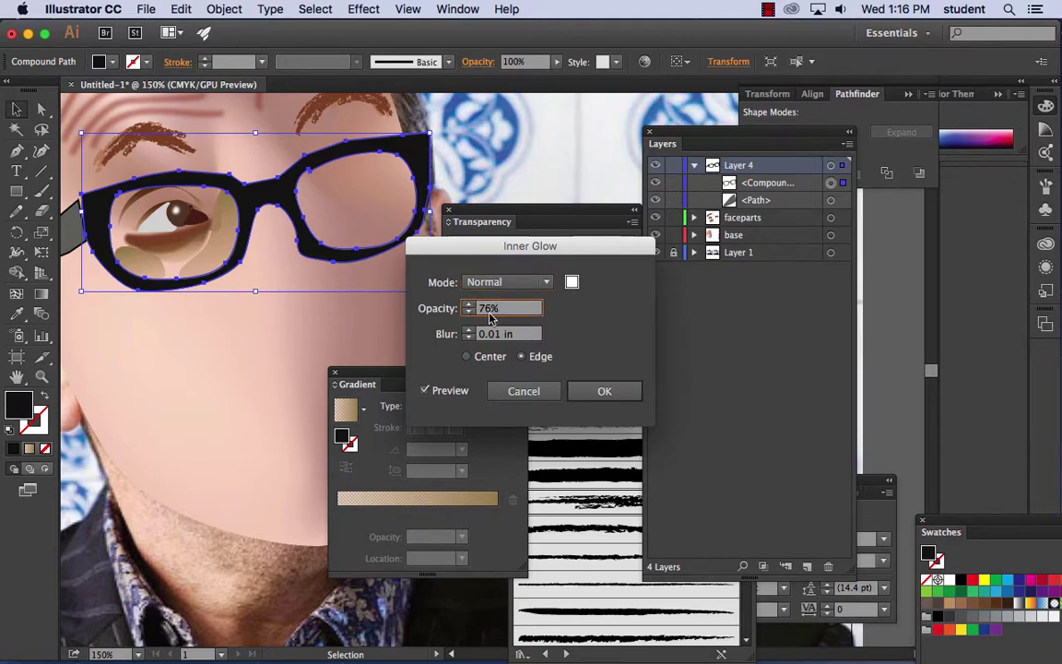
click(469, 311)
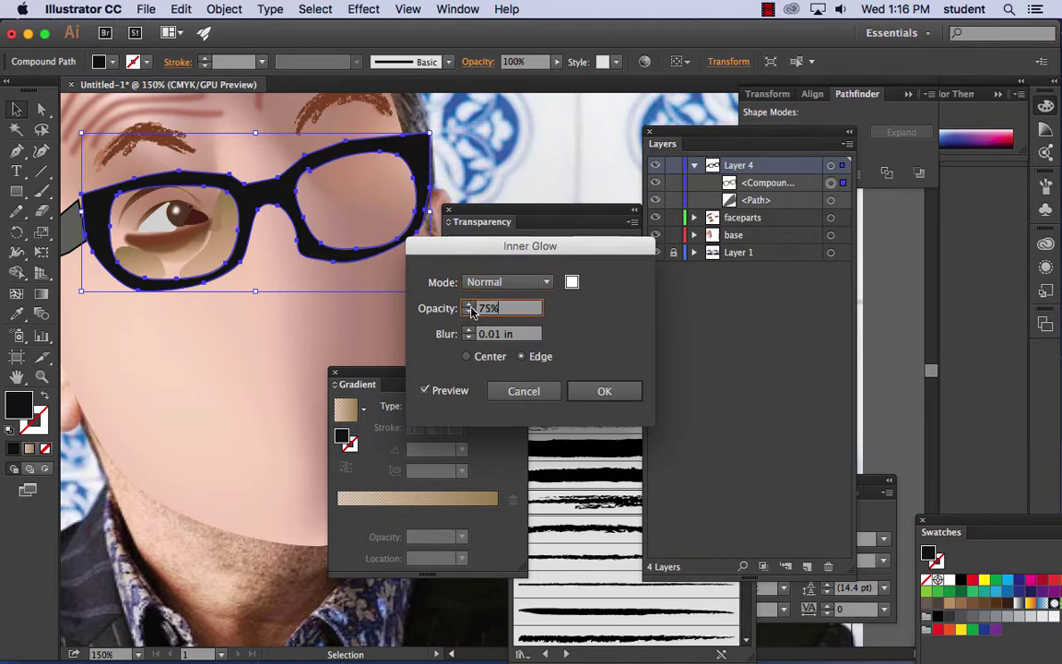
click(467, 357)
click(522, 357)
click(588, 397)
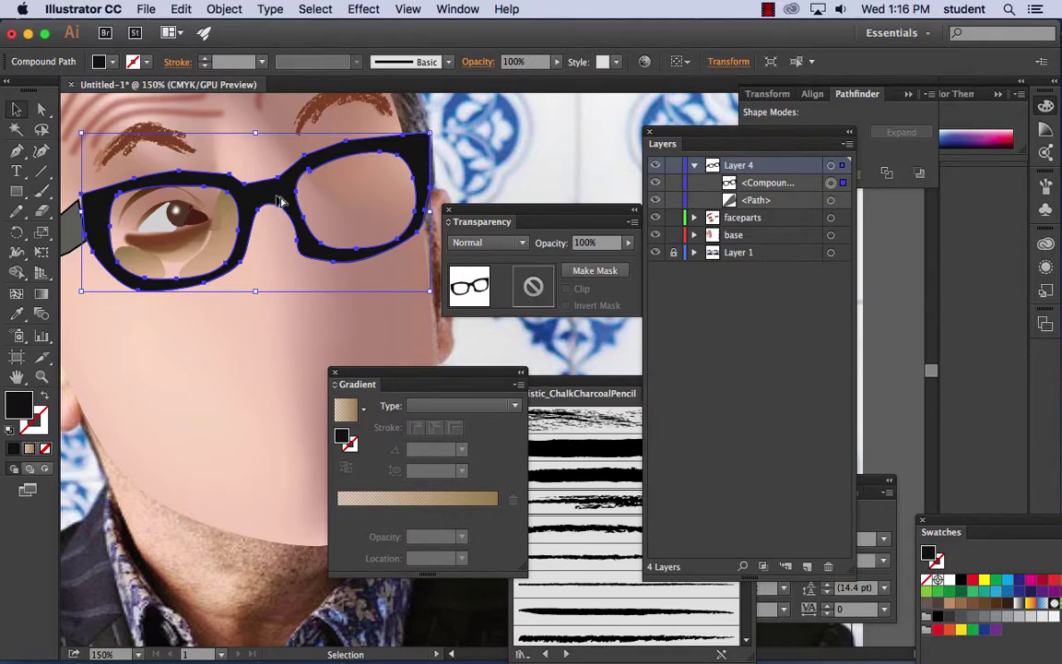
- Alt-drag a copy of the glasses behind the original and fill it light grey as a rim
drag(280, 201, 287, 203)
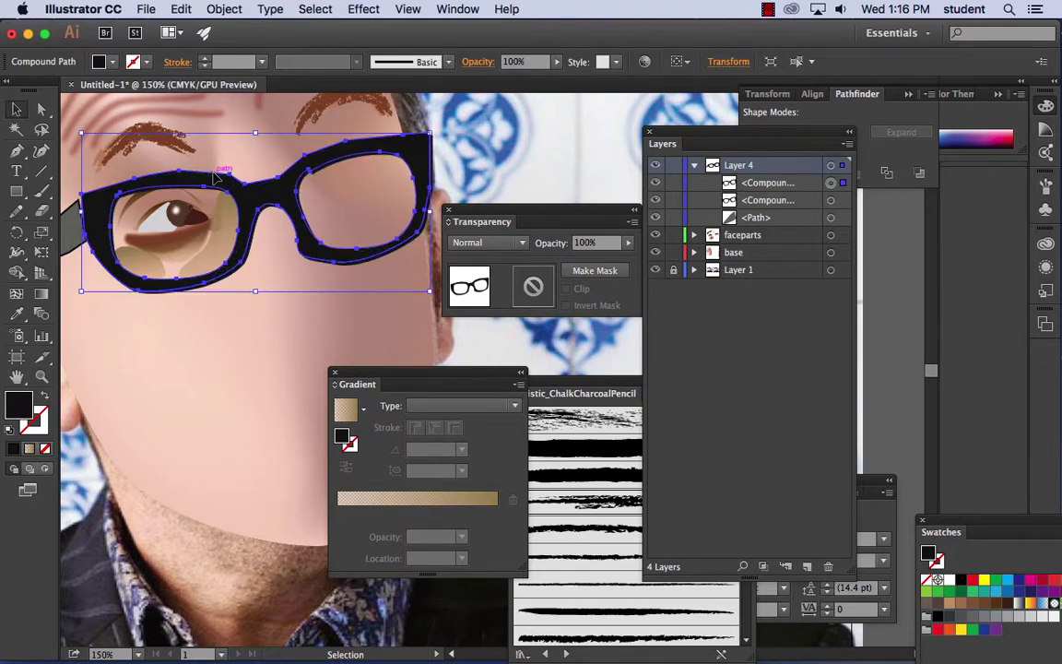
key(ctrl+bracketleft)
double_click(31, 410)
mouse_move(541, 301)
mouse_down()
mouse_move(503, 273)
mouse_move(504, 288)
mouse_move(502, 244)
mouse_up()
click(890, 214)
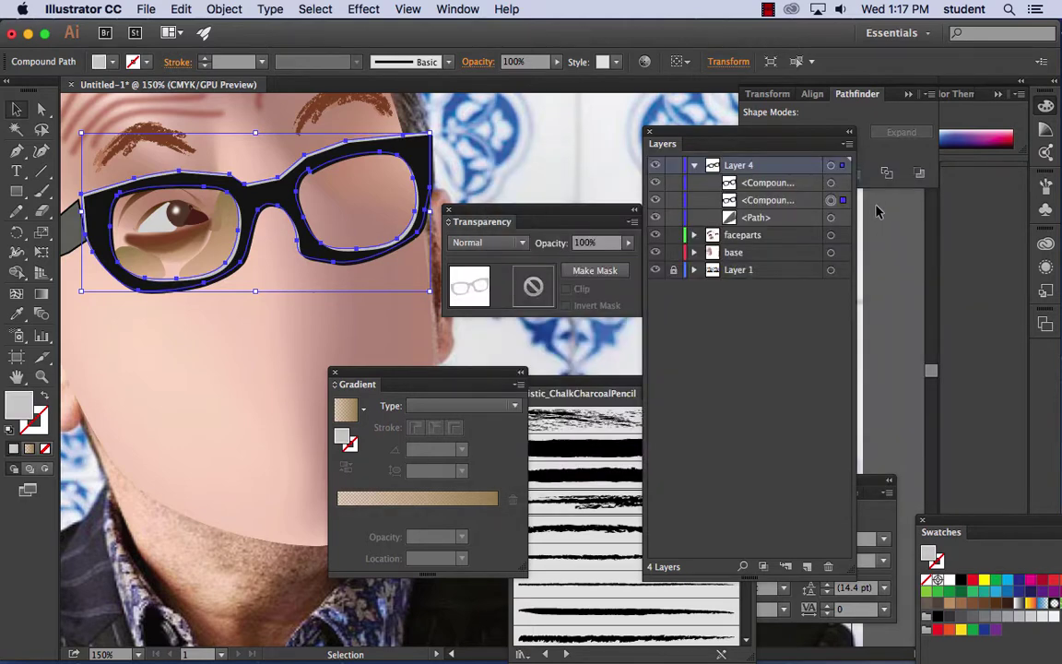
click(535, 198)
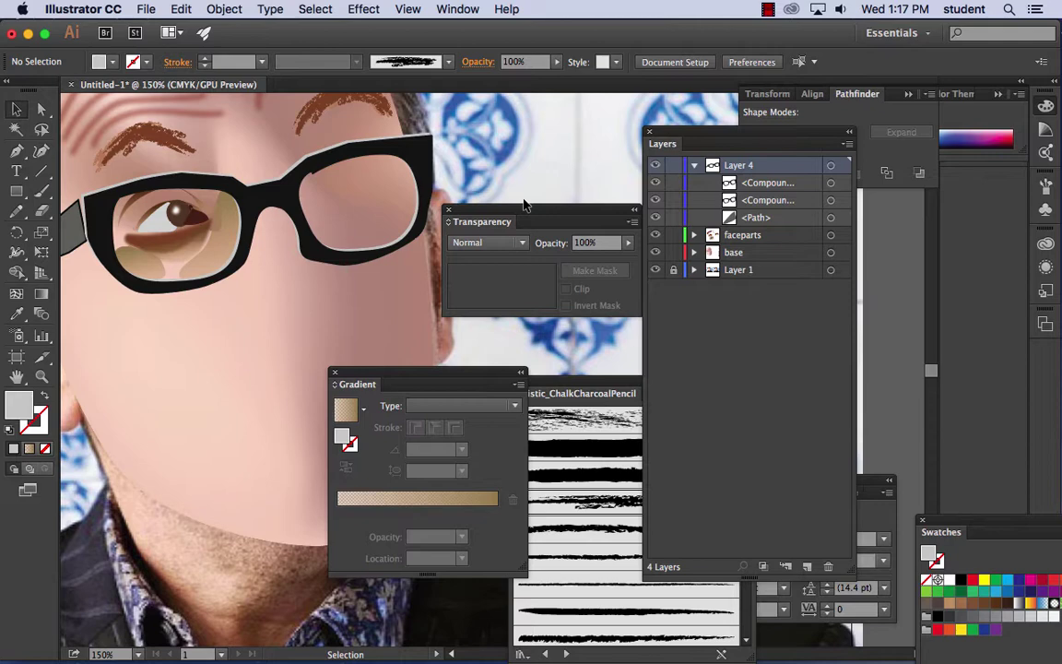
key(super+z)
key(super+z)
key(super+z)
key(super+z)
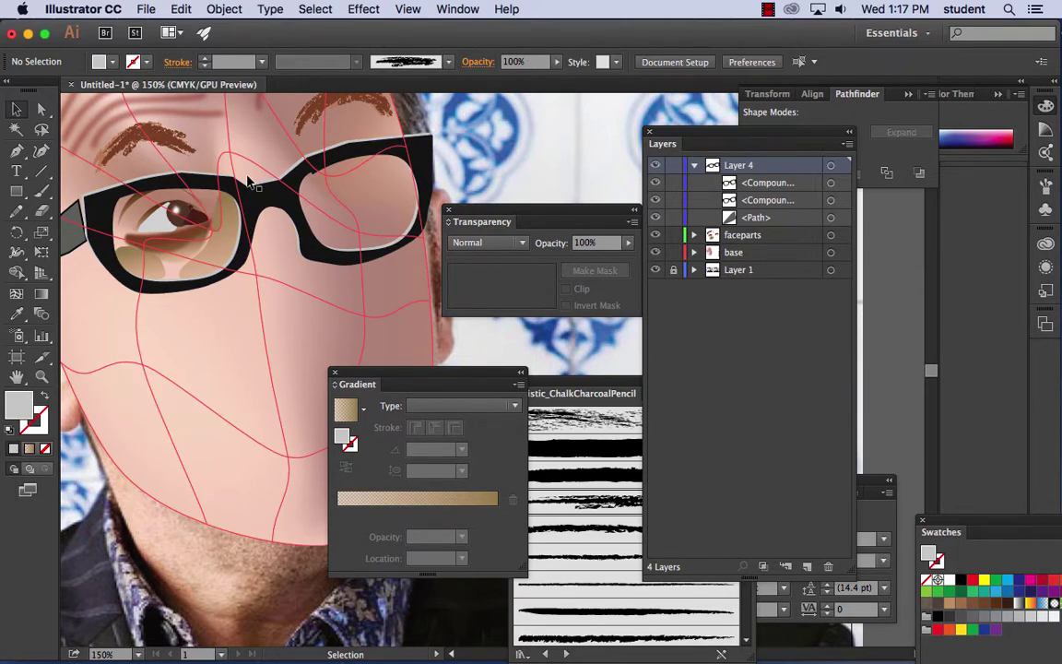
key(super+shift+z)
key(super+shift+z)
key(super+shift+z)
key(super+shift+z)
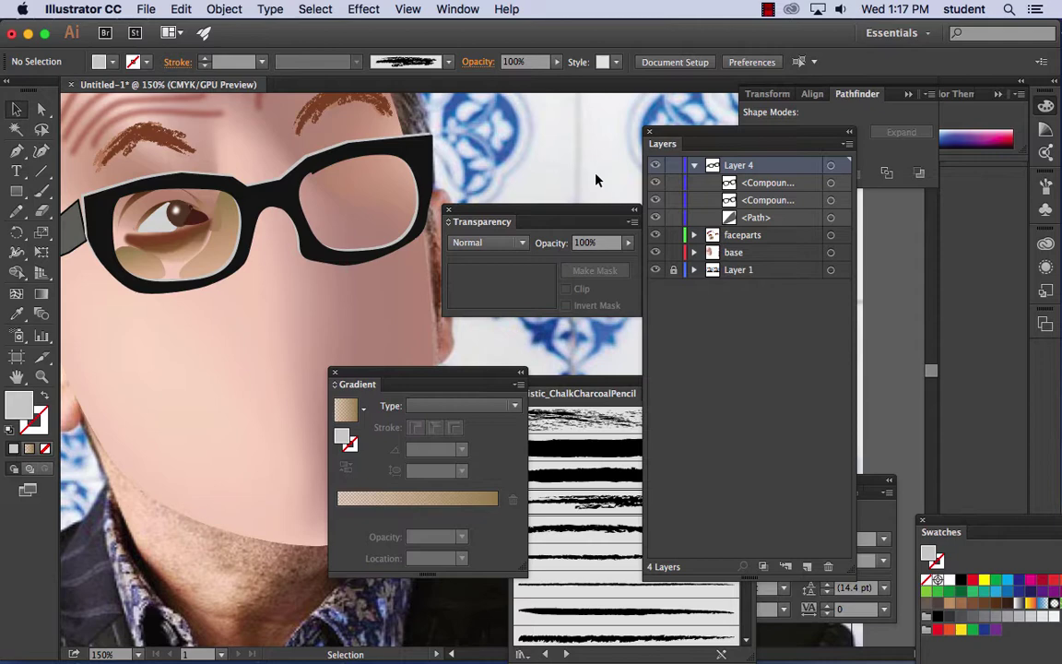
- Try reshaping the left lens highlight, undo it, then hide the base skin layer
click(225, 240)
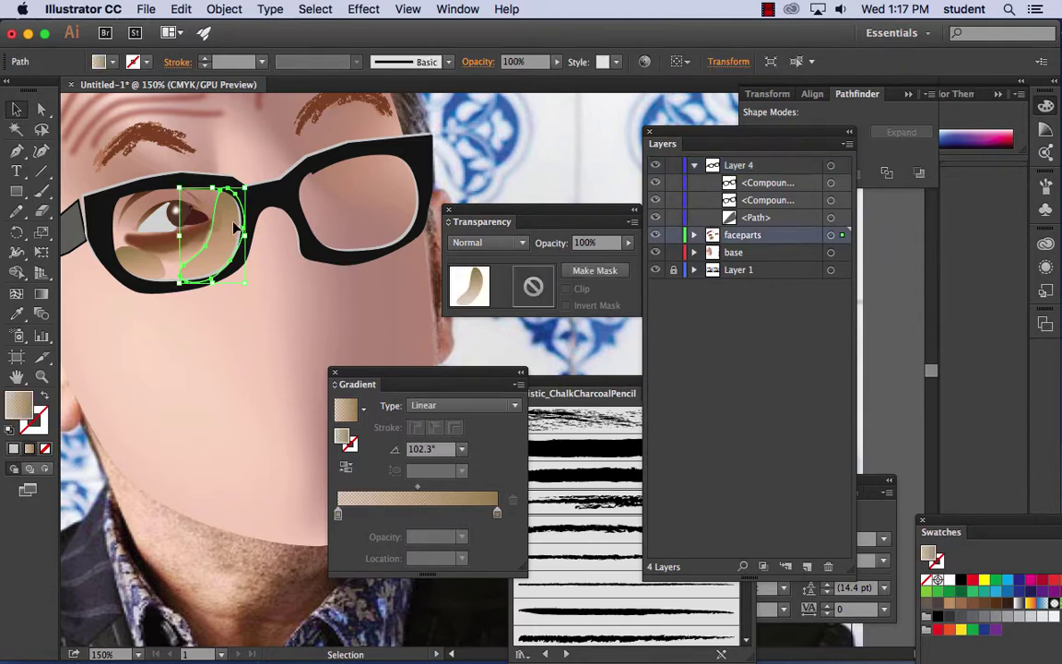
drag(235, 230, 135, 231)
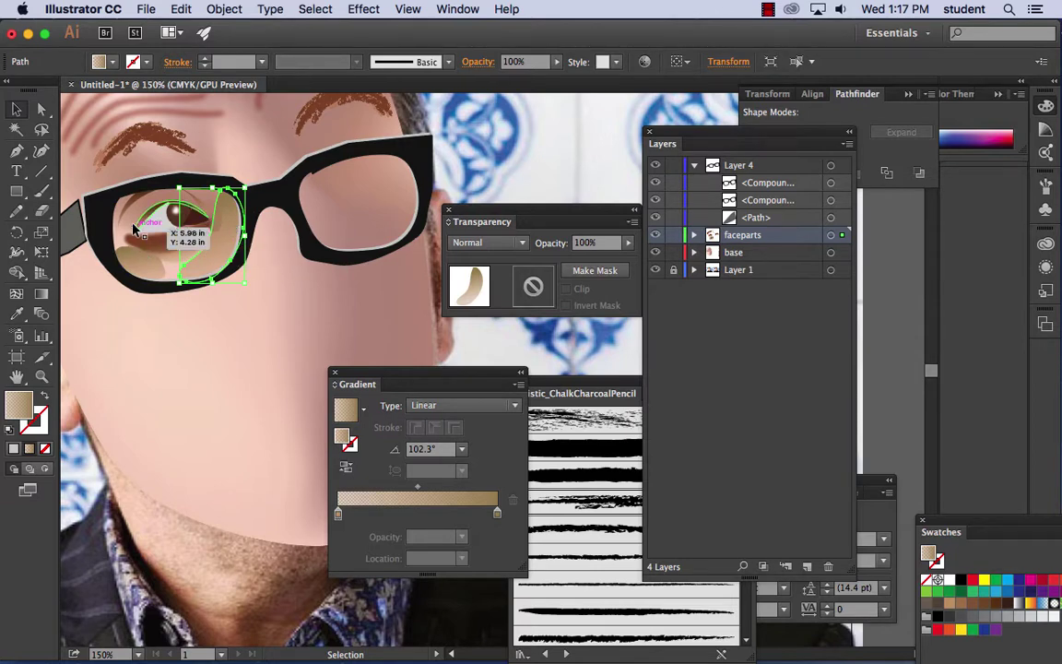
key(super+z)
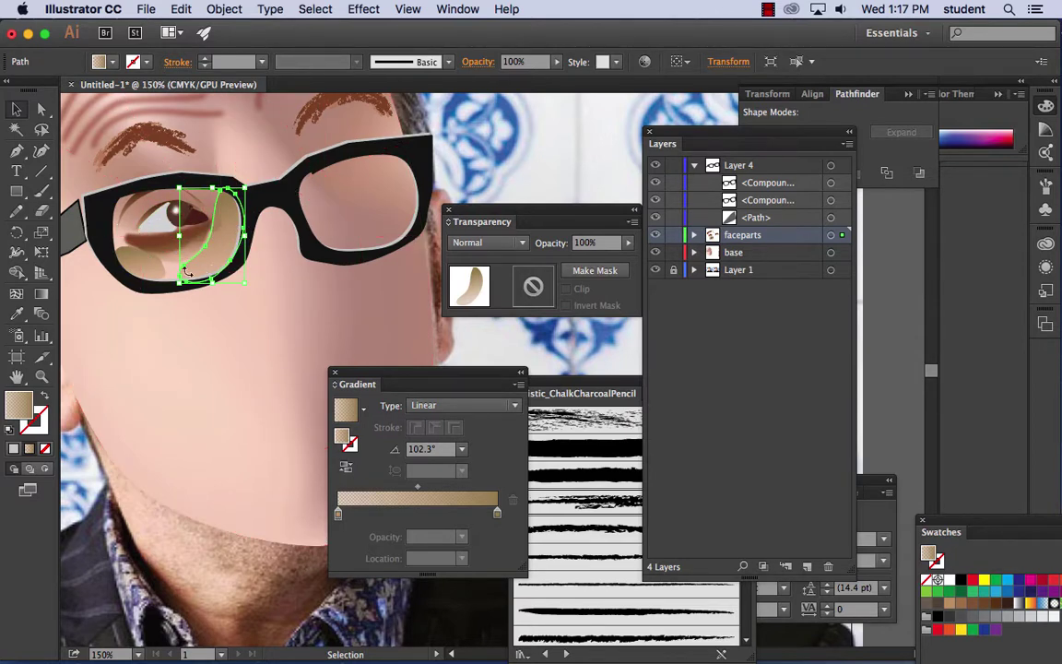
drag(187, 272, 130, 242)
key(super+z)
click(514, 175)
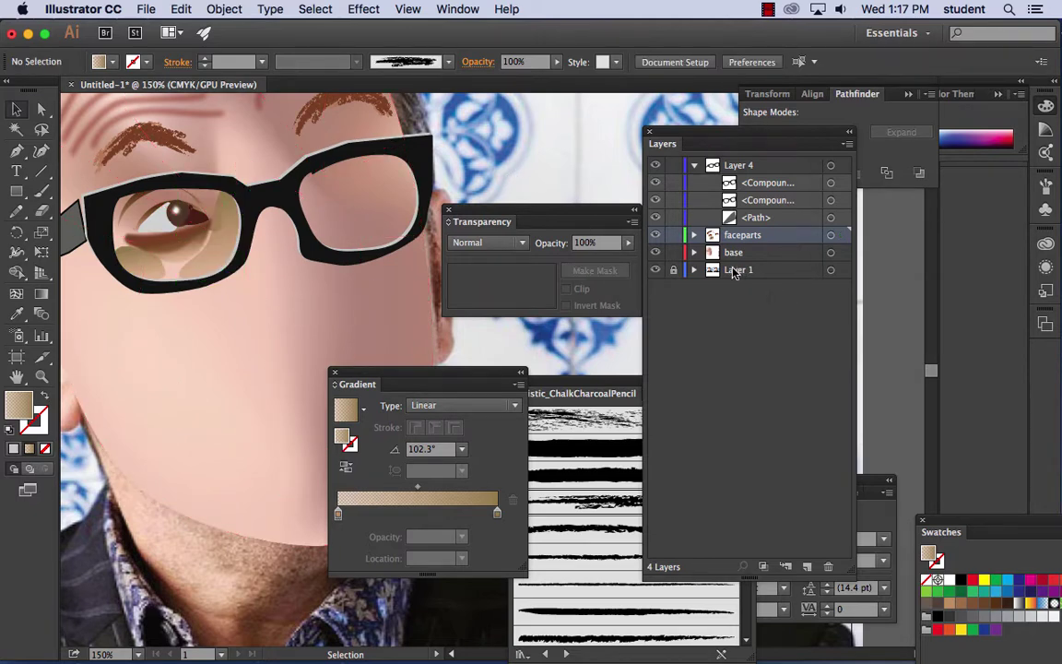
click(657, 254)
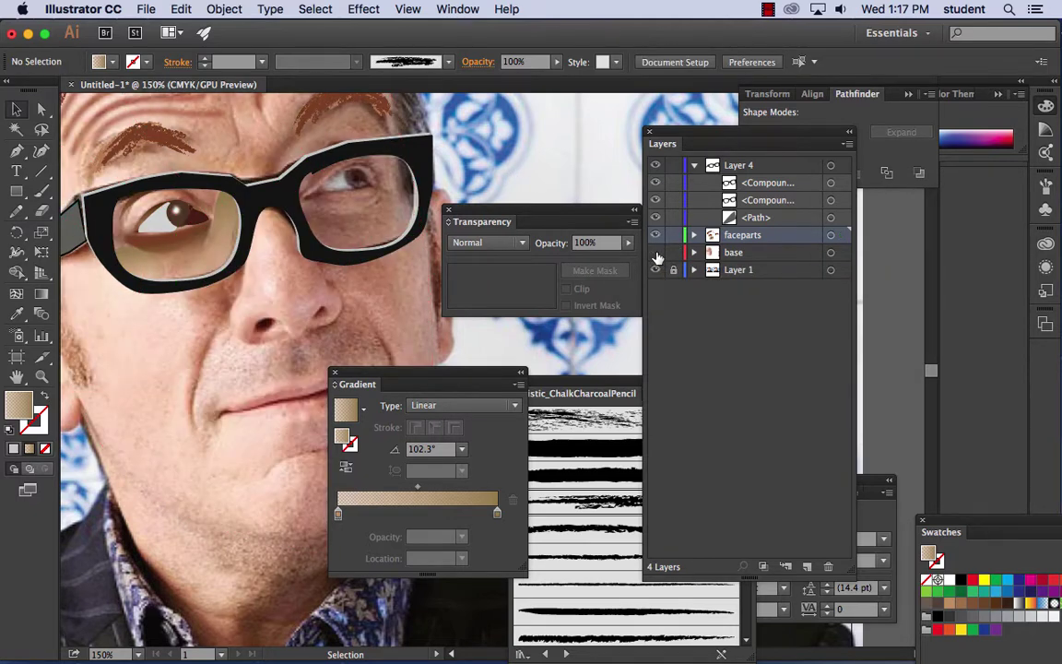
click(695, 166)
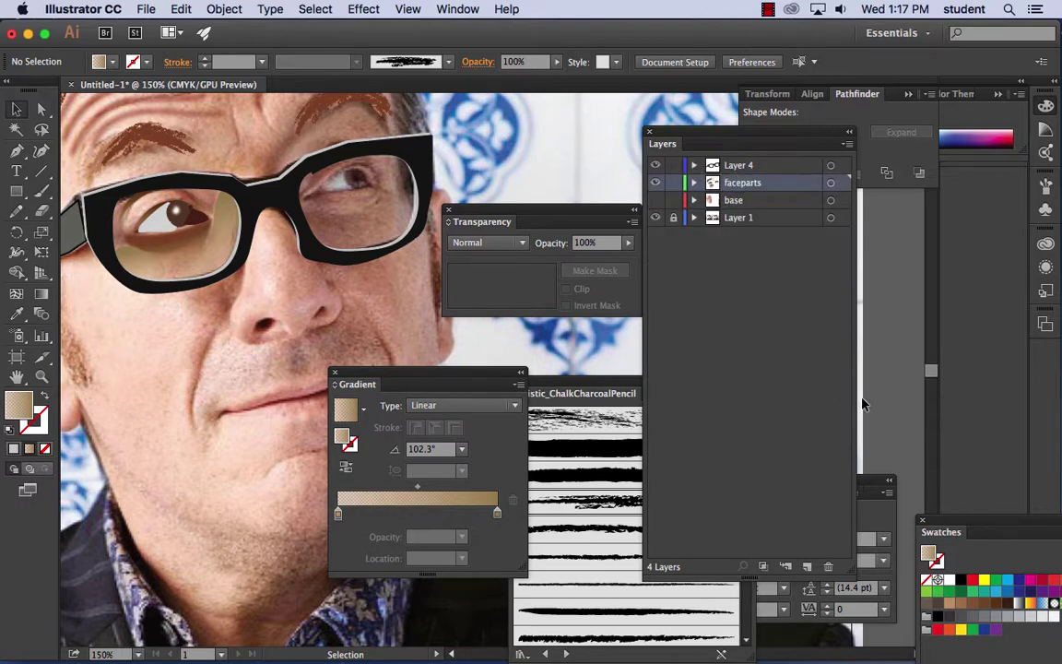
- Add a new layer named 'nose'
click(807, 567)
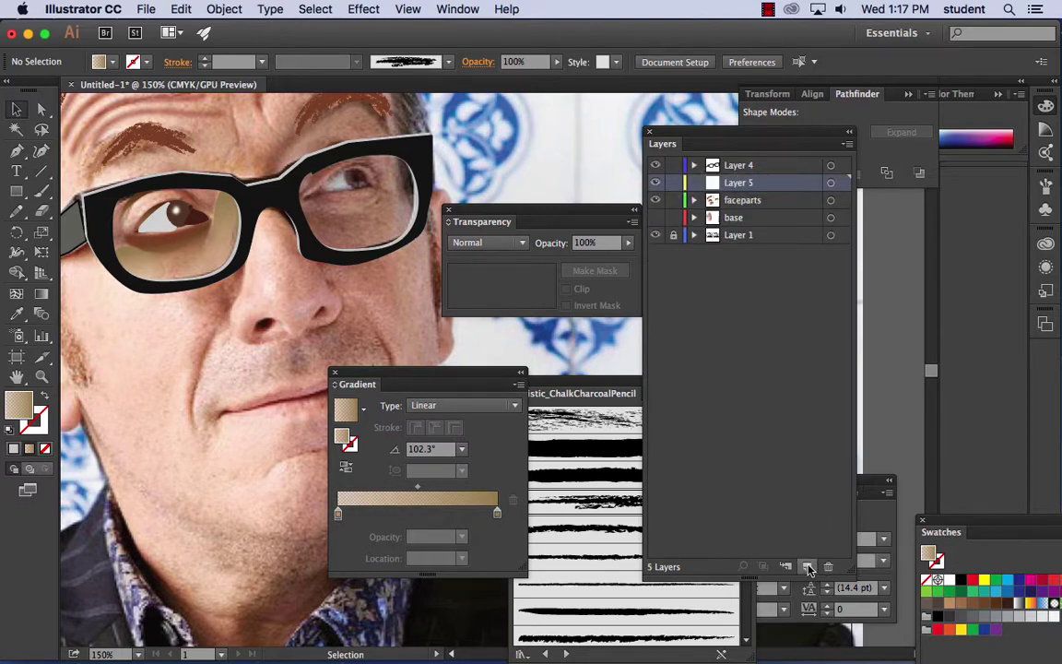
double_click(743, 182)
text(no)
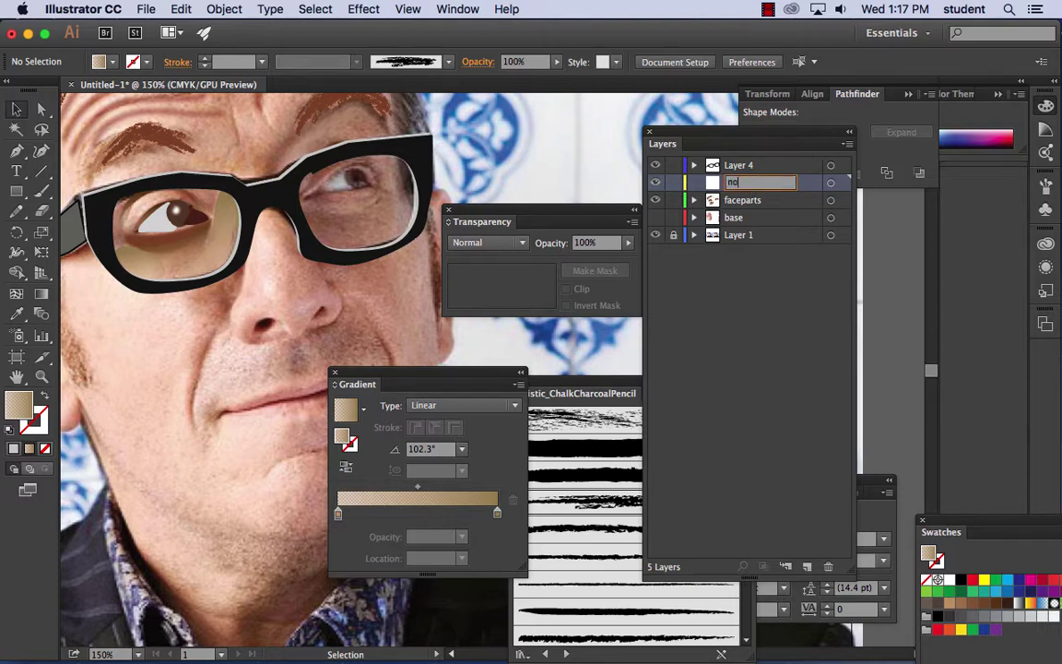
text(se)
click(748, 297)
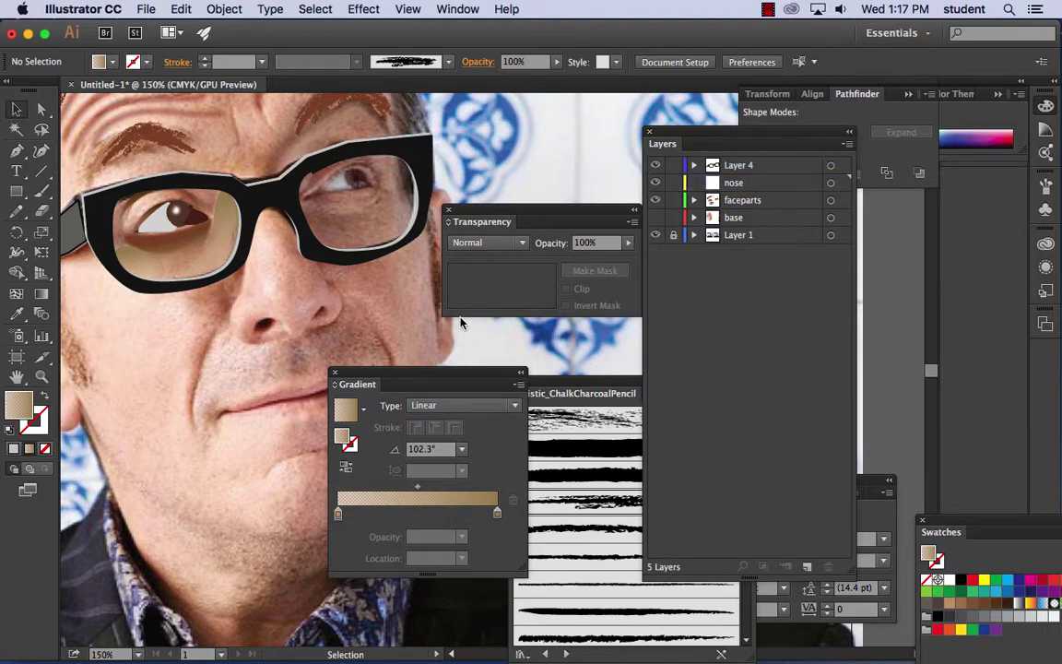
- Lock the glasses and base layers and trace the nose outline with the Pen tool
drag(461, 323, 347, 273)
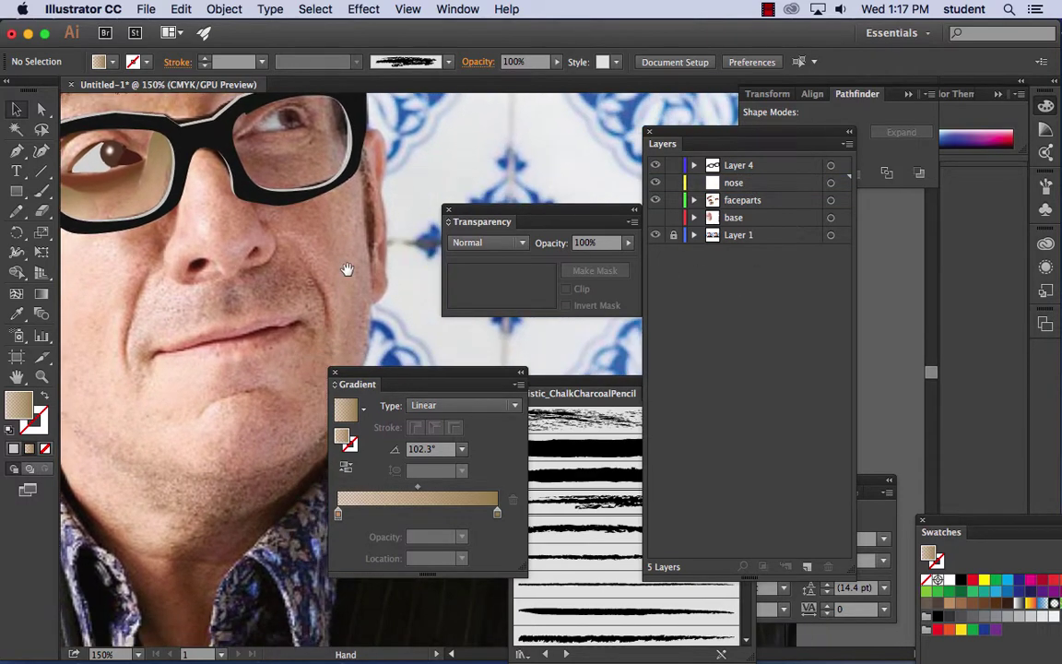
click(17, 150)
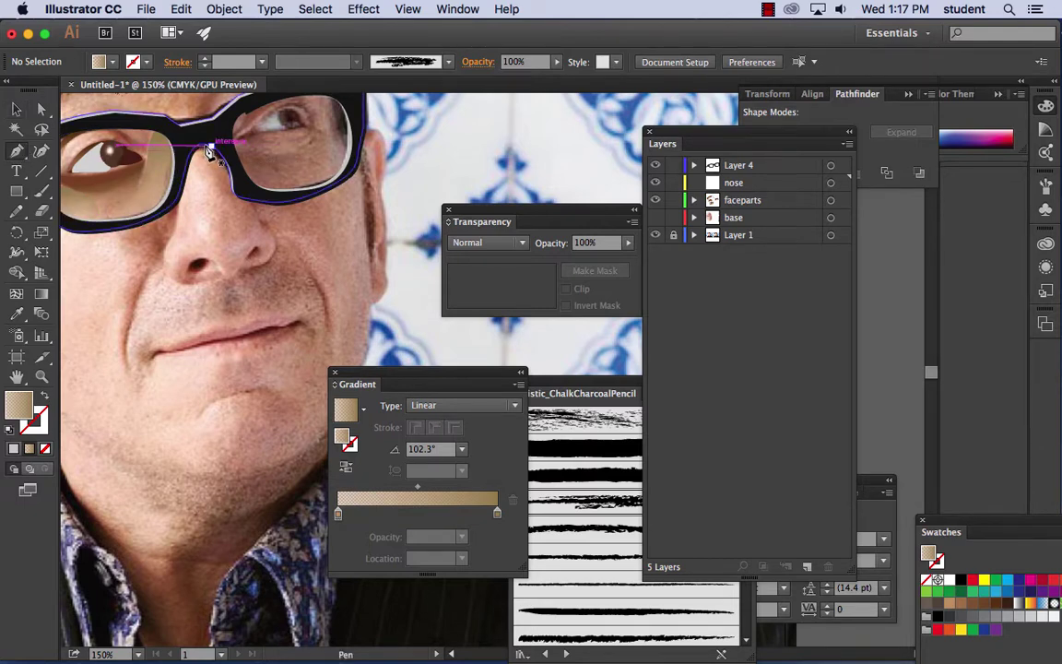
drag(673, 183, 674, 228)
click(673, 183)
click(673, 165)
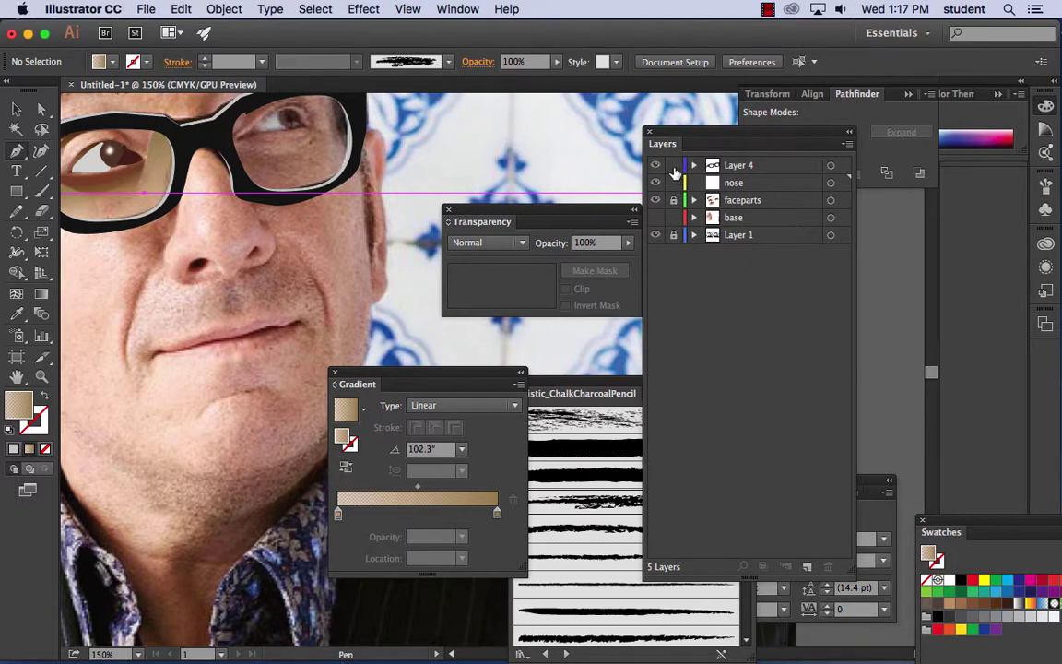
click(674, 217)
drag(206, 150, 190, 208)
key(ctrl+z)
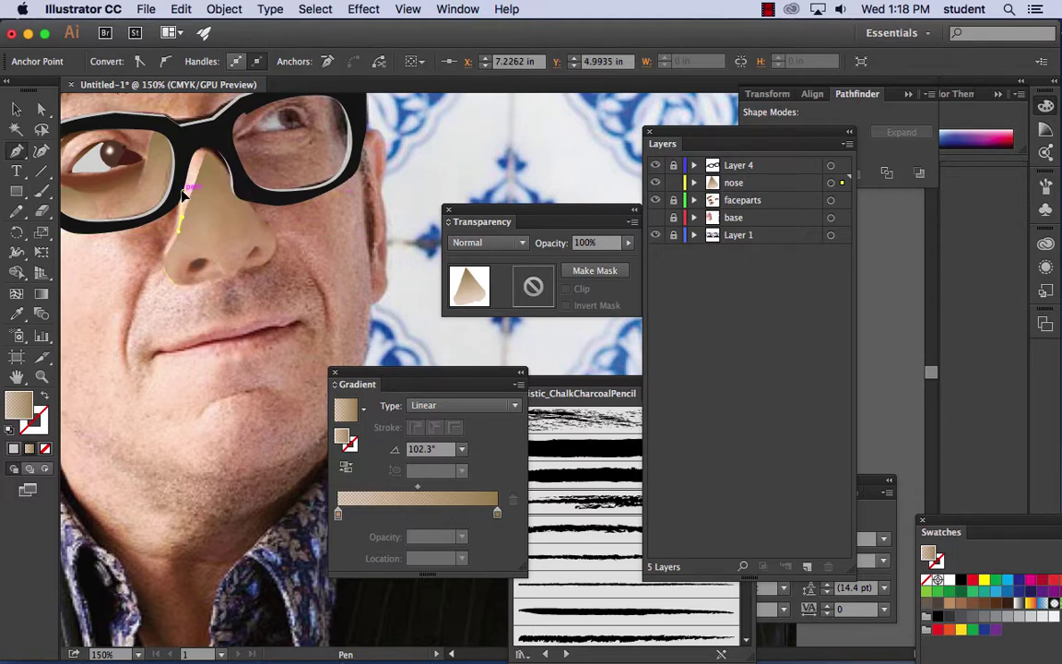
mouse_move(198, 151)
mouse_down()
mouse_move(195, 168)
mouse_move(197, 157)
mouse_up()
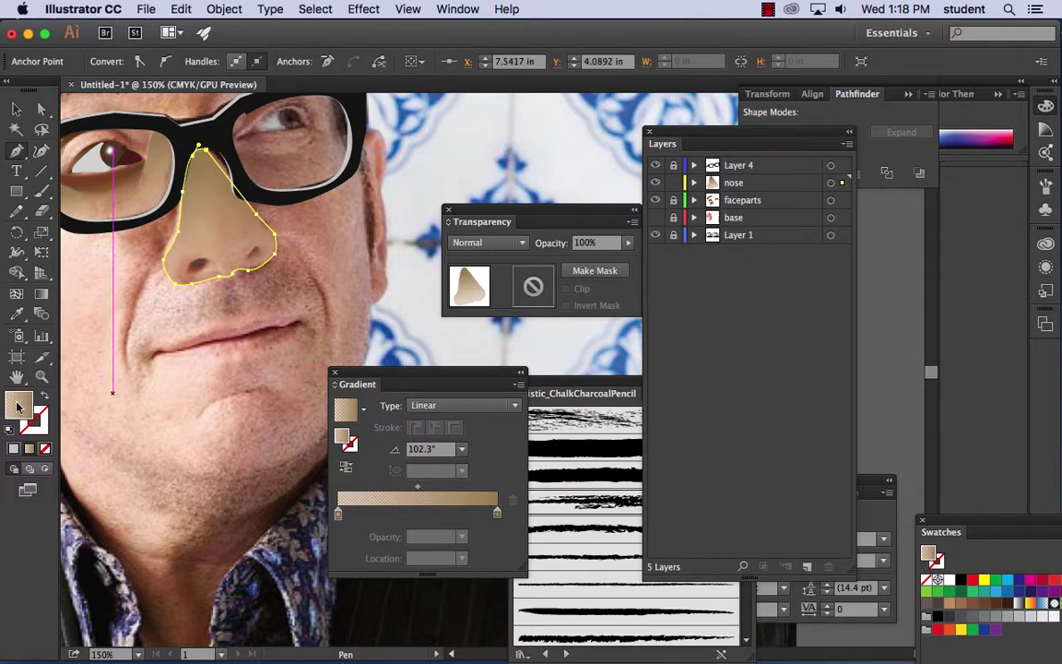
- Try a dark olive nose fill, cancel it, then zoom out and show the base layer
double_click(18, 404)
click(626, 336)
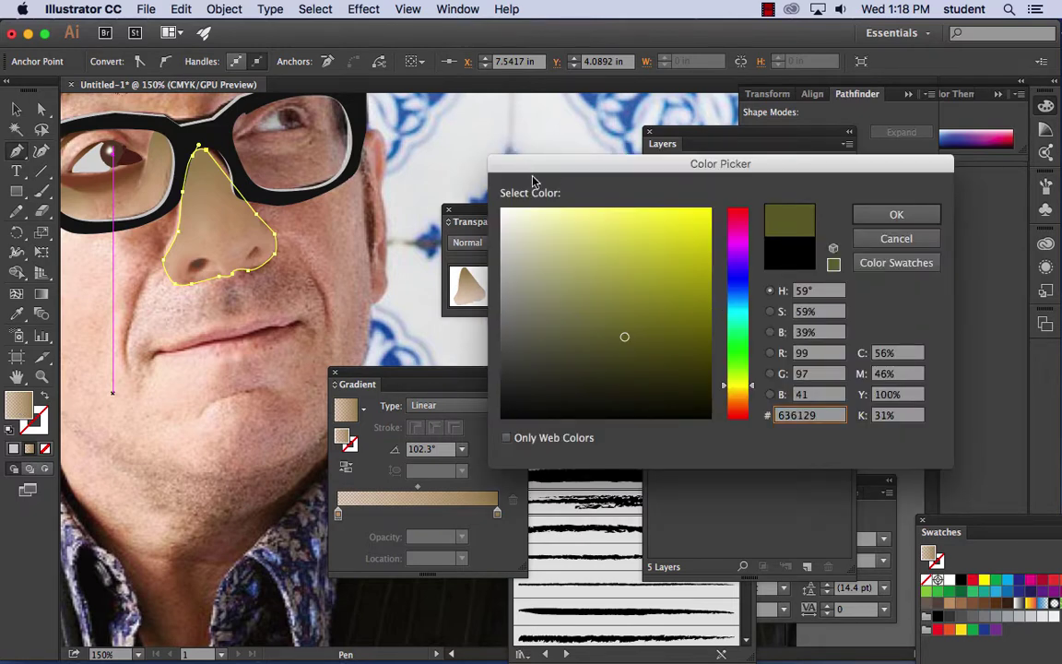
drag(498, 159, 345, 340)
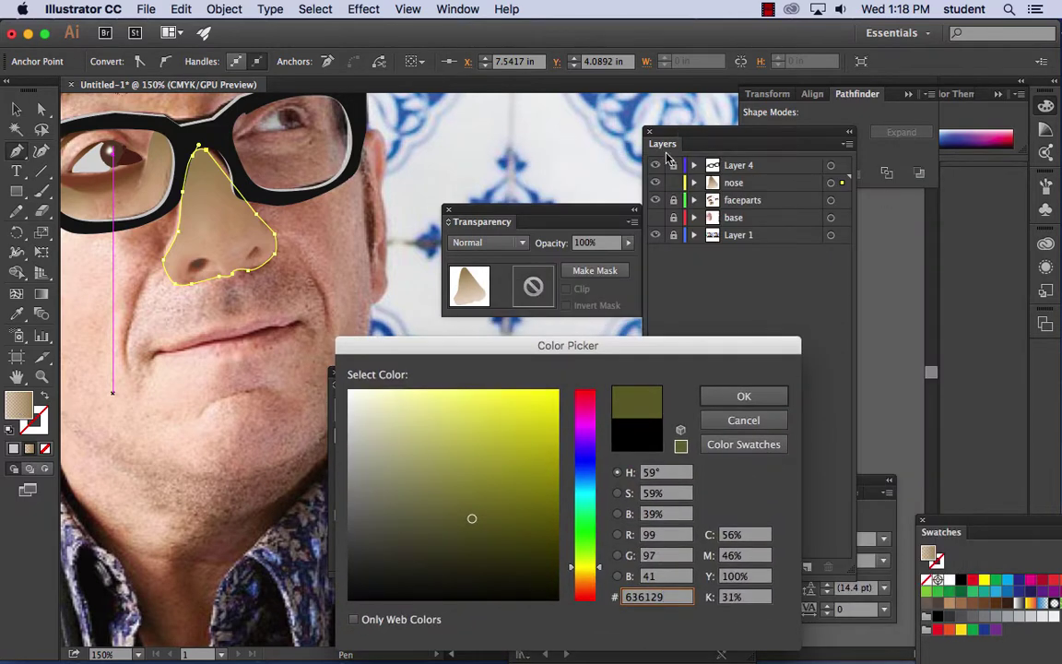
click(743, 420)
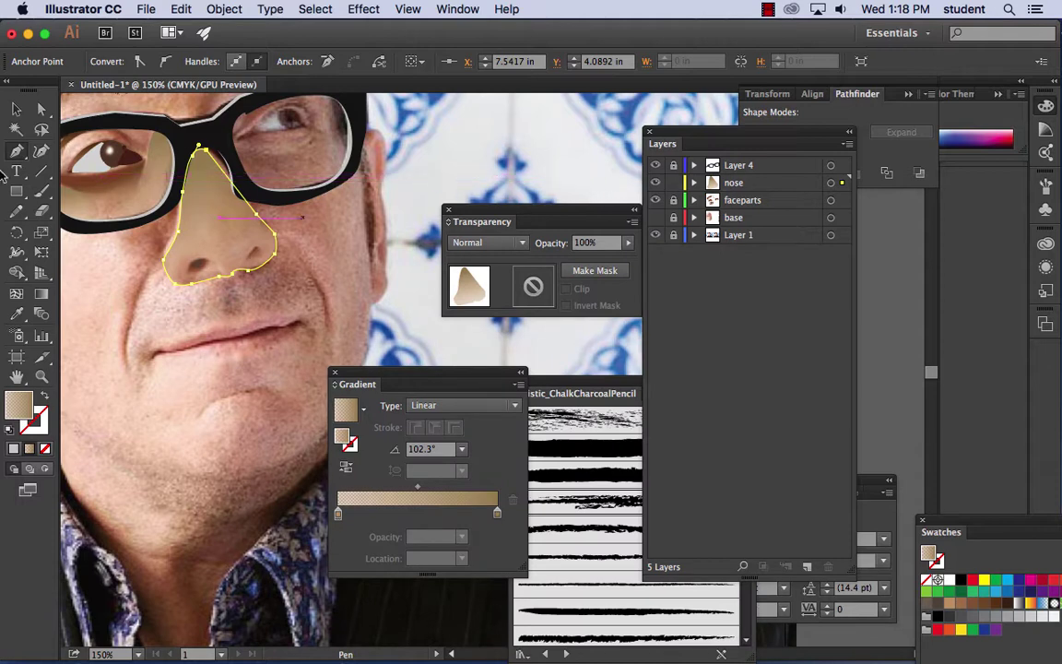
click(15, 106)
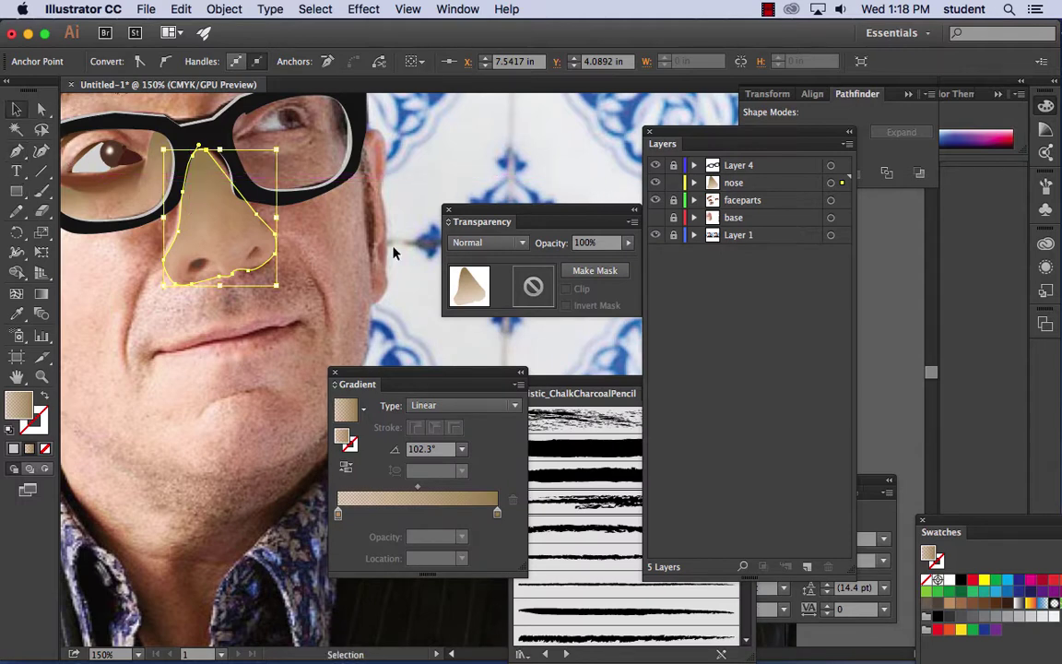
key(a)
key(super+minus)
key(super+minus)
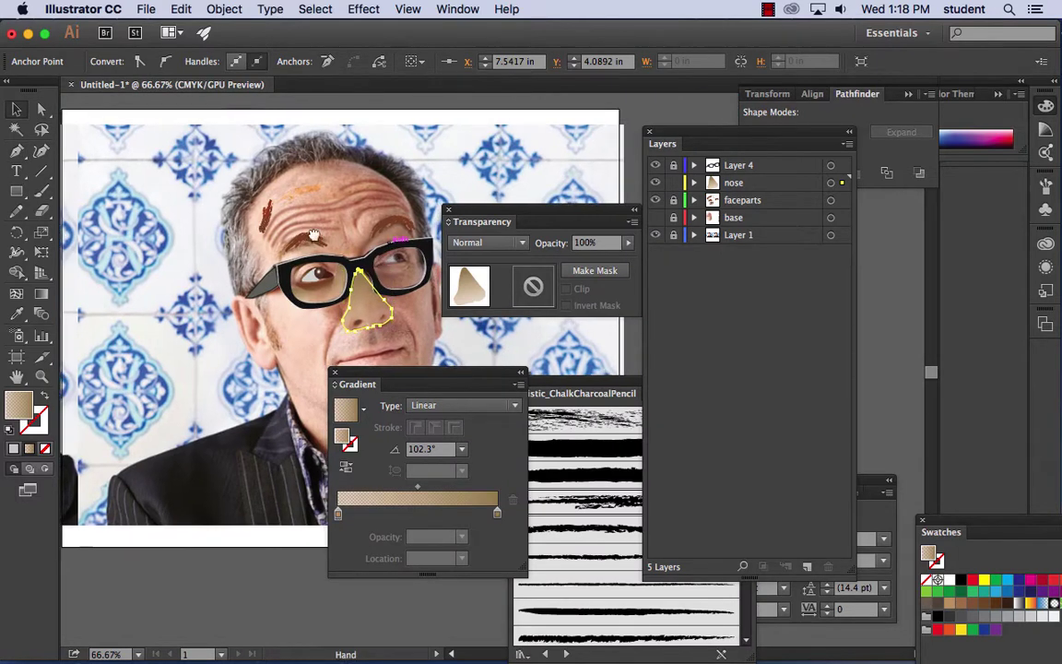
drag(313, 236, 152, 189)
drag(540, 219, 677, 368)
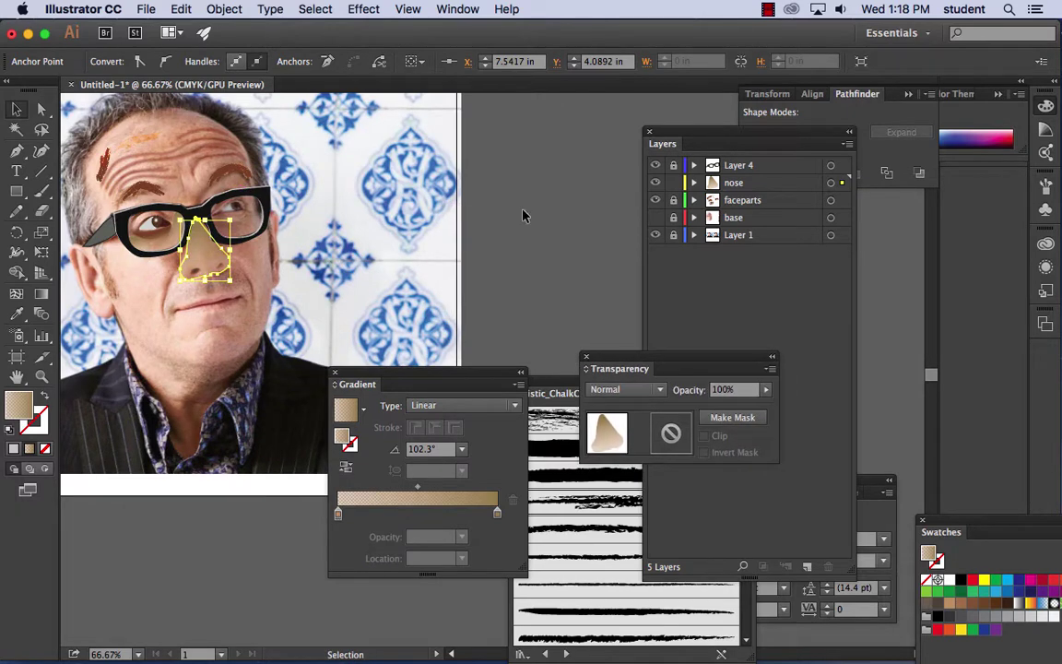
click(655, 218)
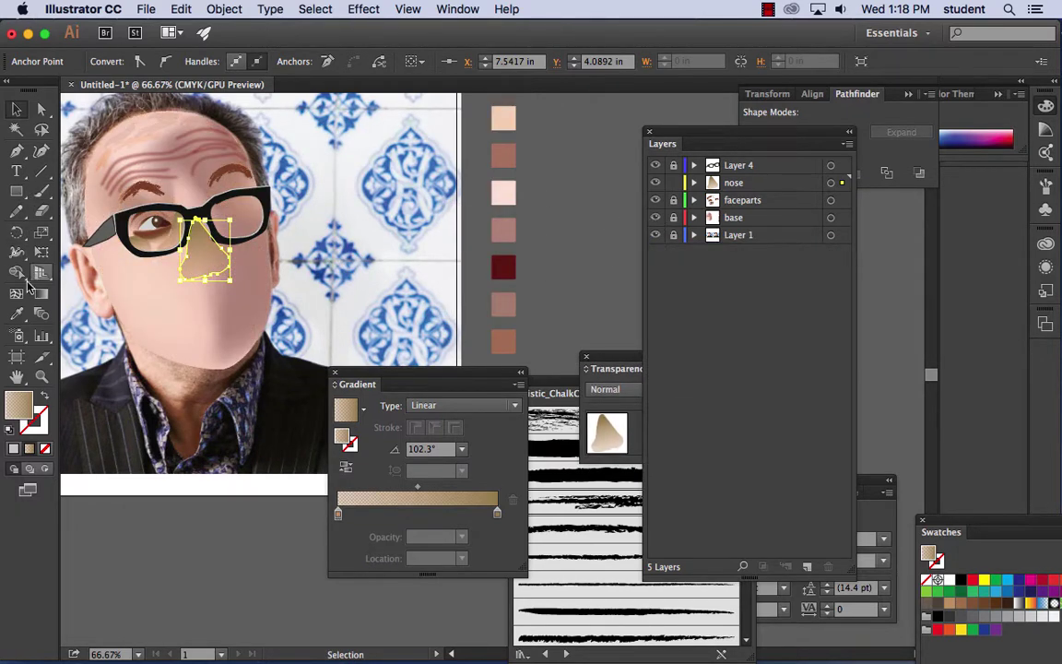
- Eyedropper the muted rose skin swatch into the nose fill
click(17, 314)
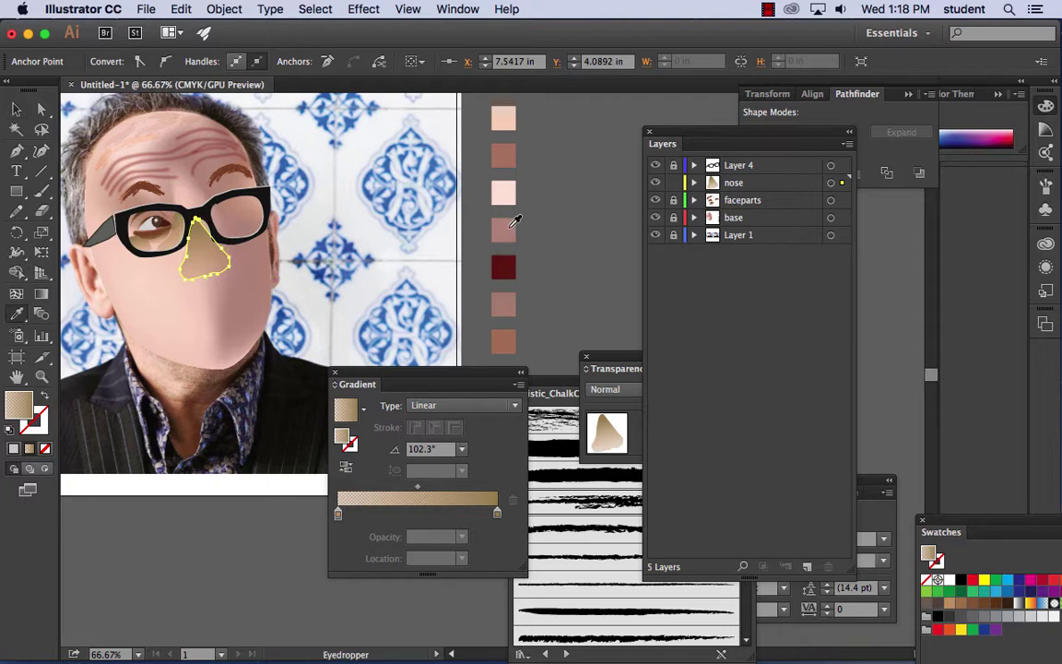
click(508, 194)
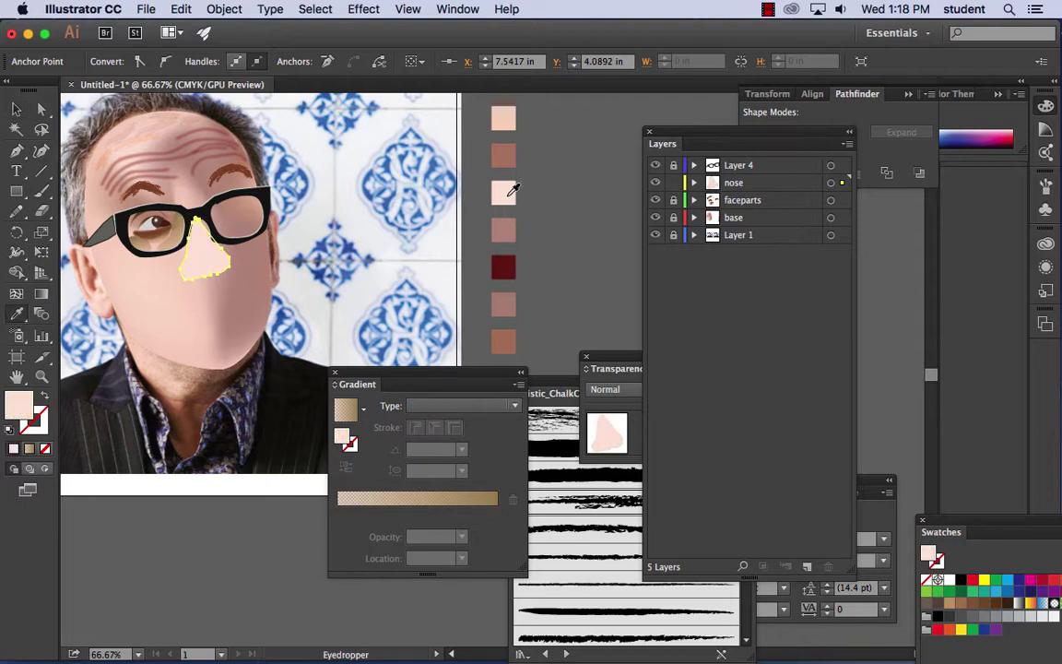
click(508, 153)
click(507, 190)
click(507, 306)
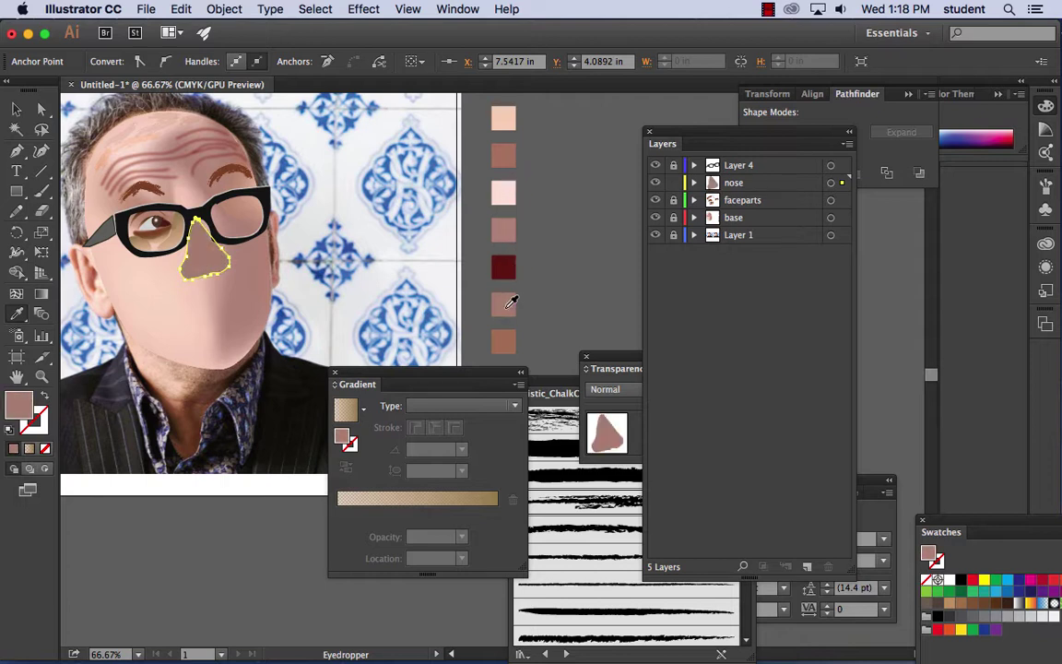
- Zoom in on the nose, then hide the nose <Path> and the base layer
key(super+equal)
key(super+equal)
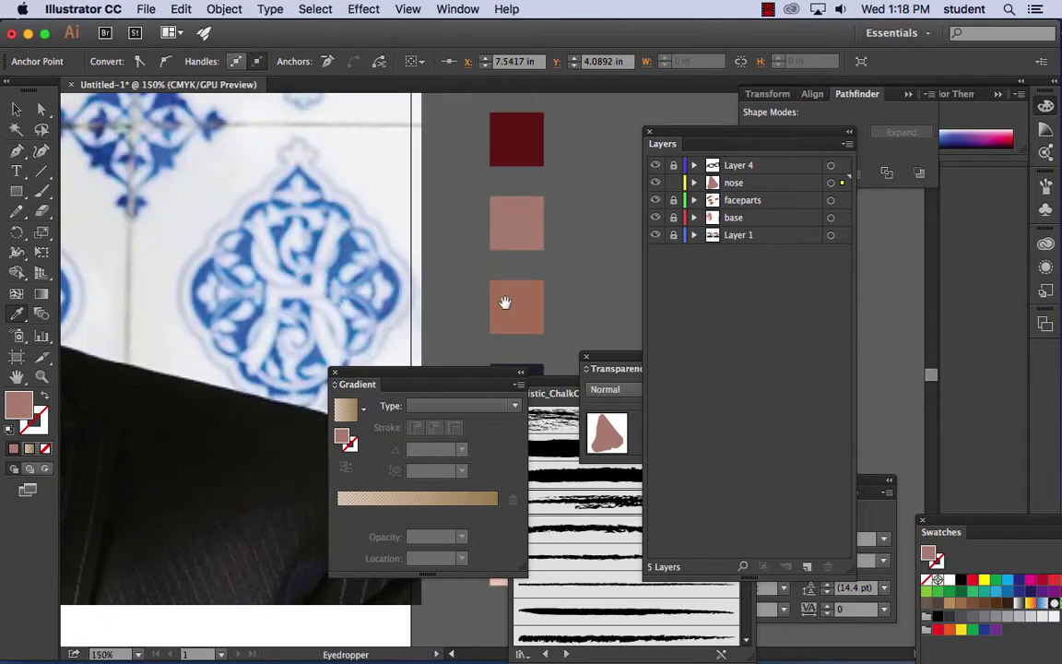
drag(161, 131, 444, 273)
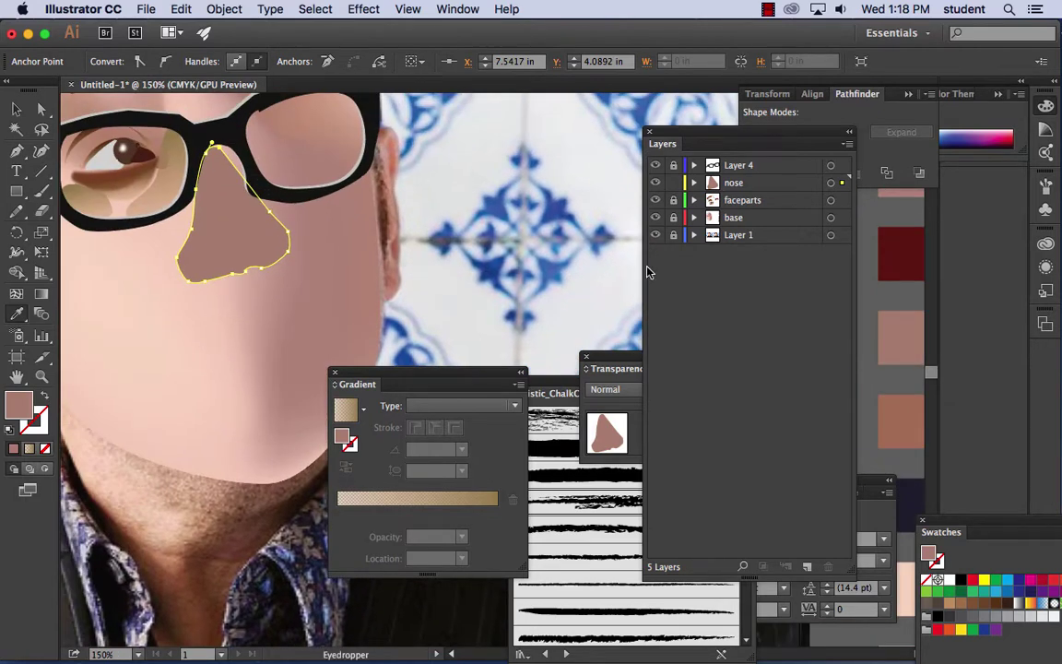
click(694, 183)
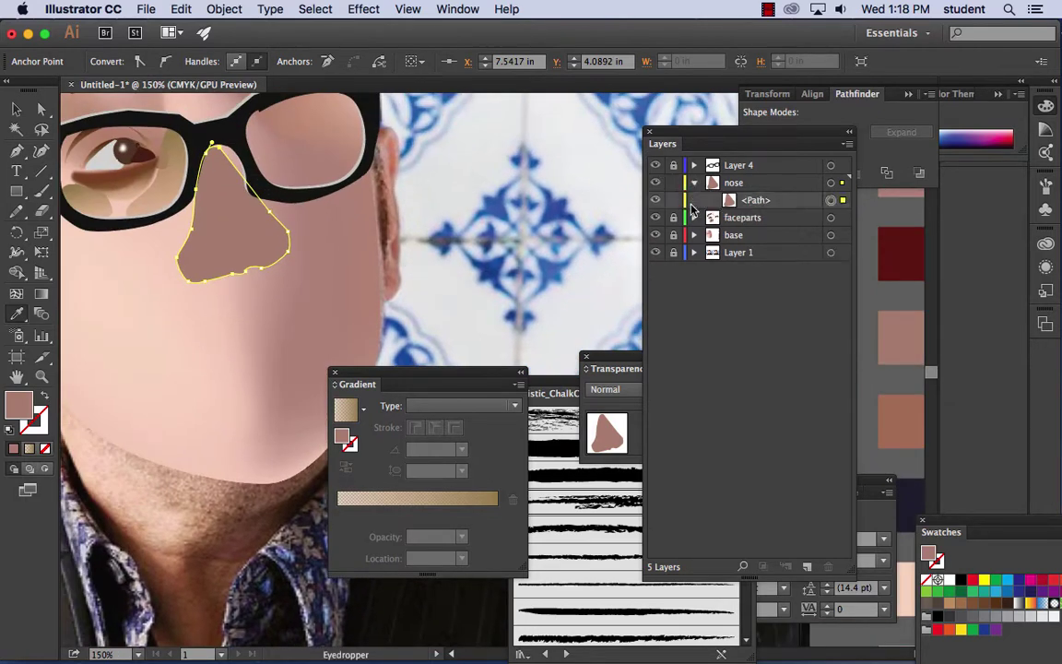
click(656, 200)
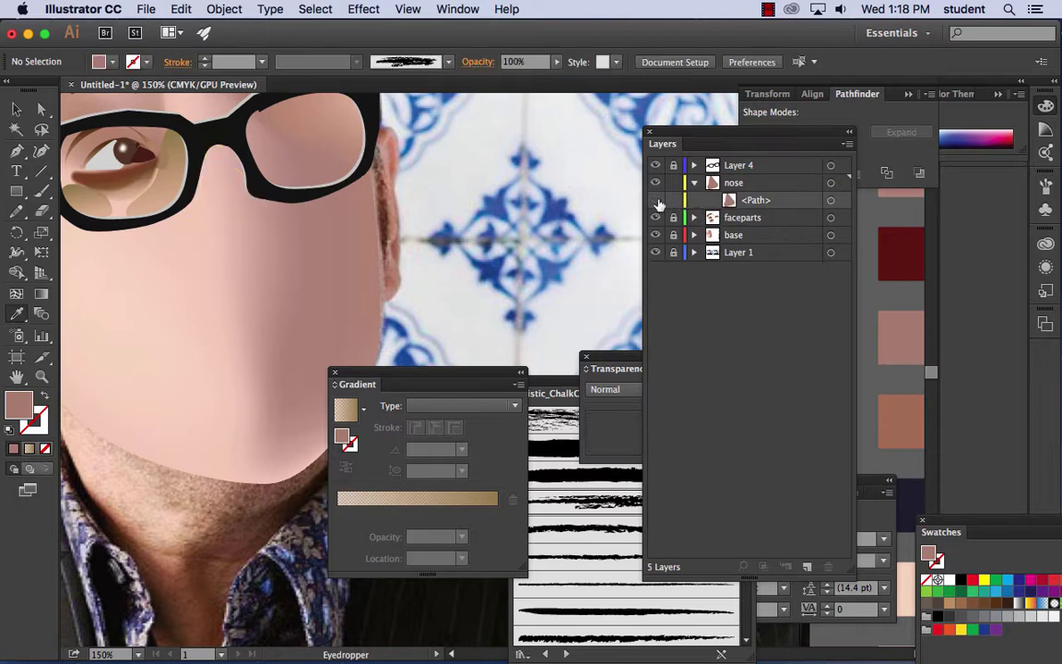
click(655, 235)
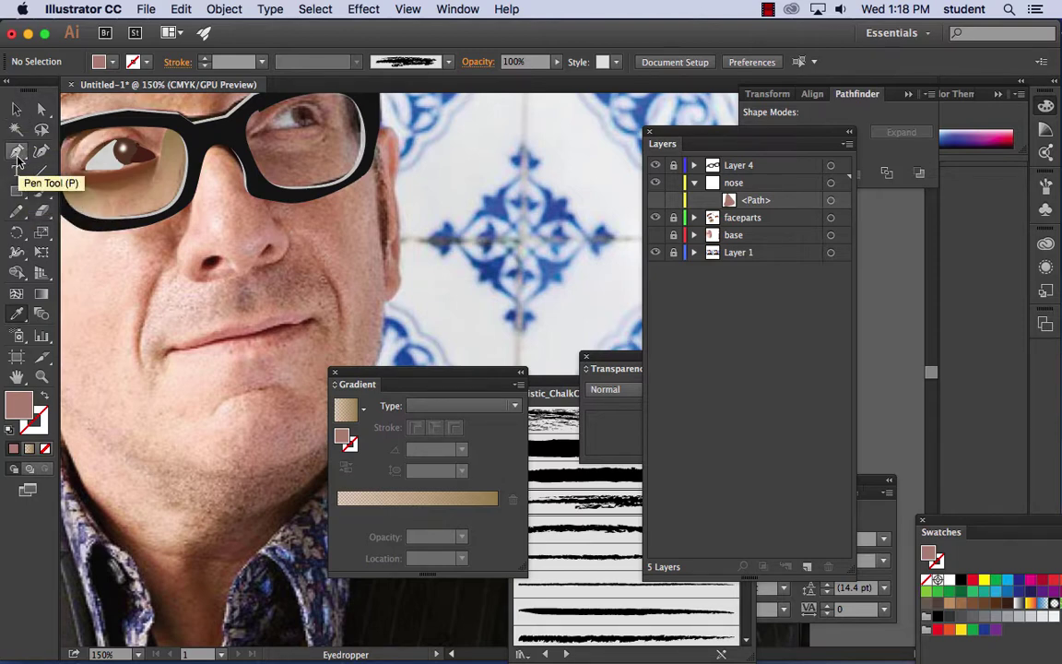
- Pencil the nose bridge from the glasses and fill it with sampled light pink skin
click(16, 211)
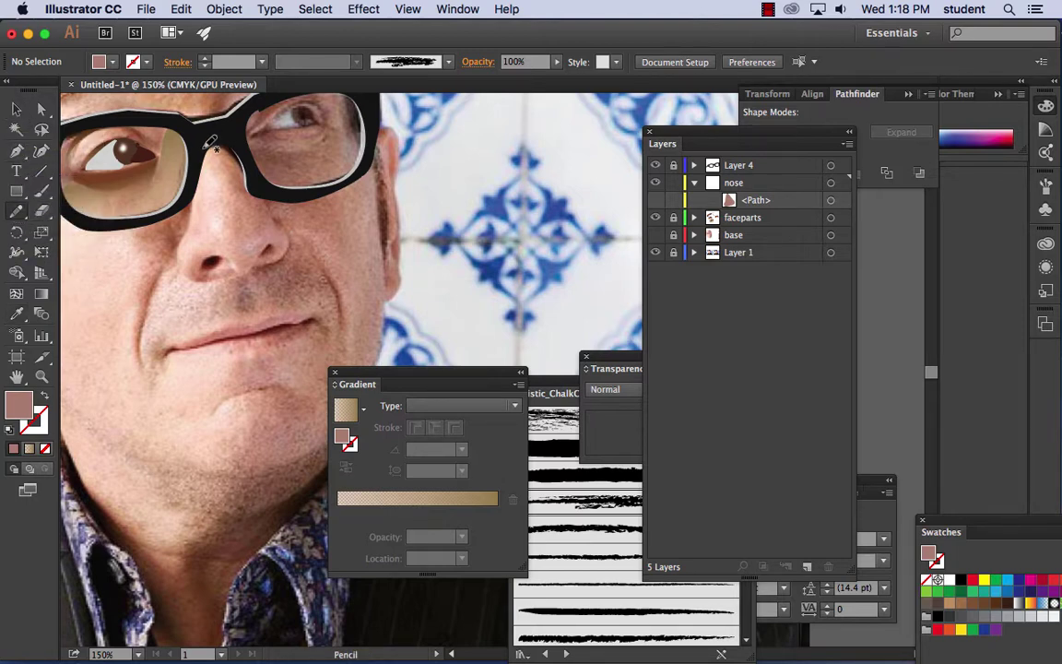
mouse_move(208, 148)
mouse_down()
mouse_move(231, 224)
mouse_move(223, 244)
mouse_move(190, 218)
mouse_move(210, 148)
mouse_up()
click(16, 314)
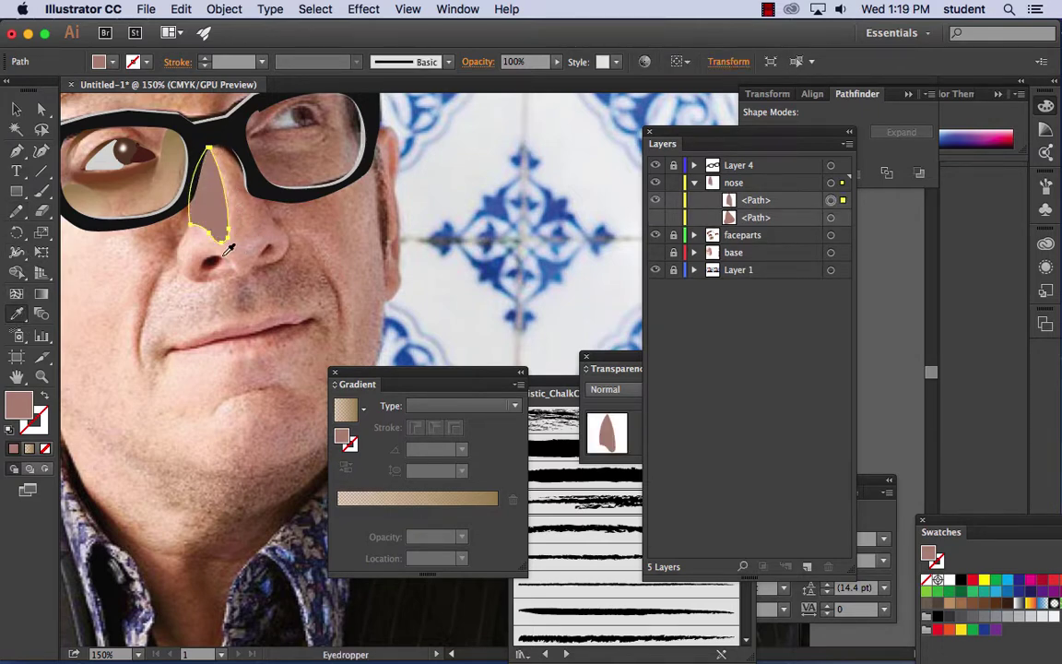
click(189, 203)
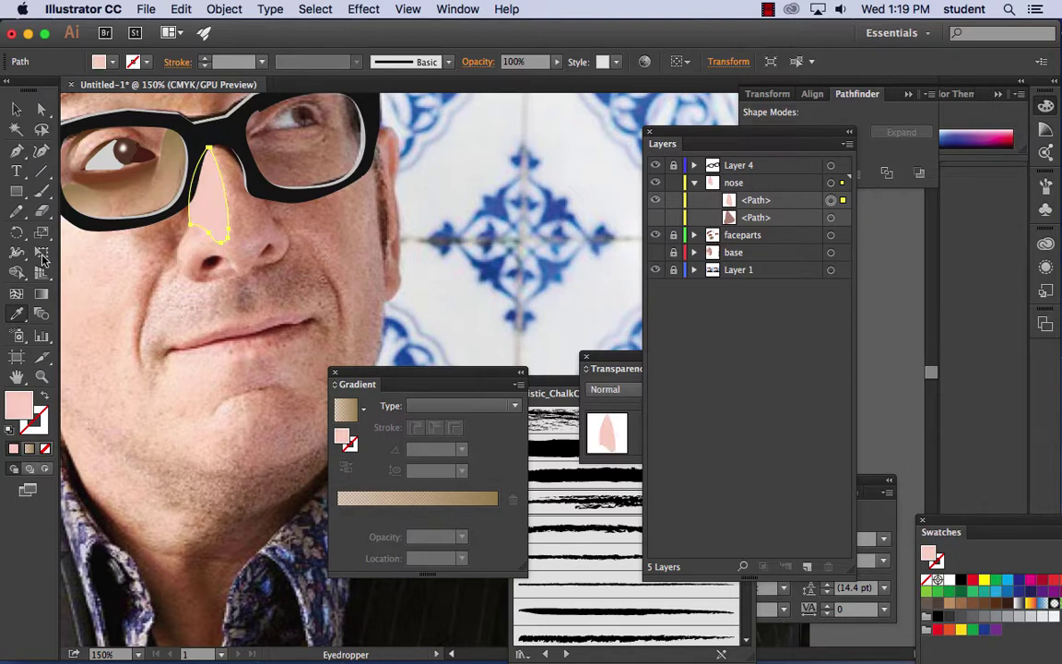
- Pencil a shape below the nose tip, fill it a darker skin tone, then hide it
click(15, 210)
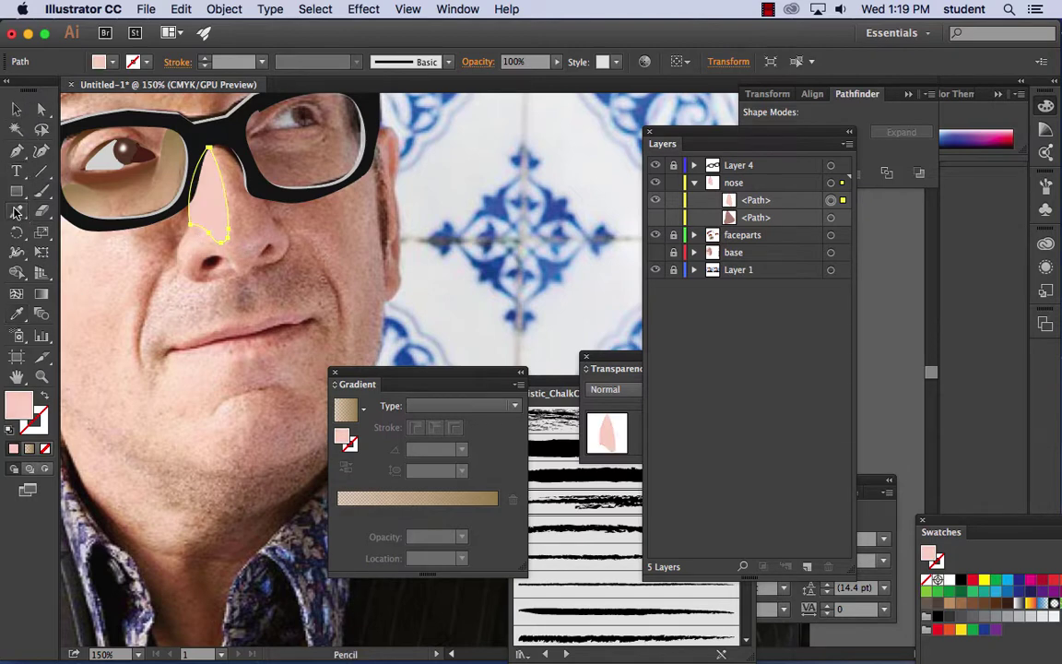
mouse_move(222, 254)
mouse_down()
mouse_move(196, 270)
mouse_move(201, 279)
mouse_move(237, 269)
mouse_move(227, 250)
mouse_up()
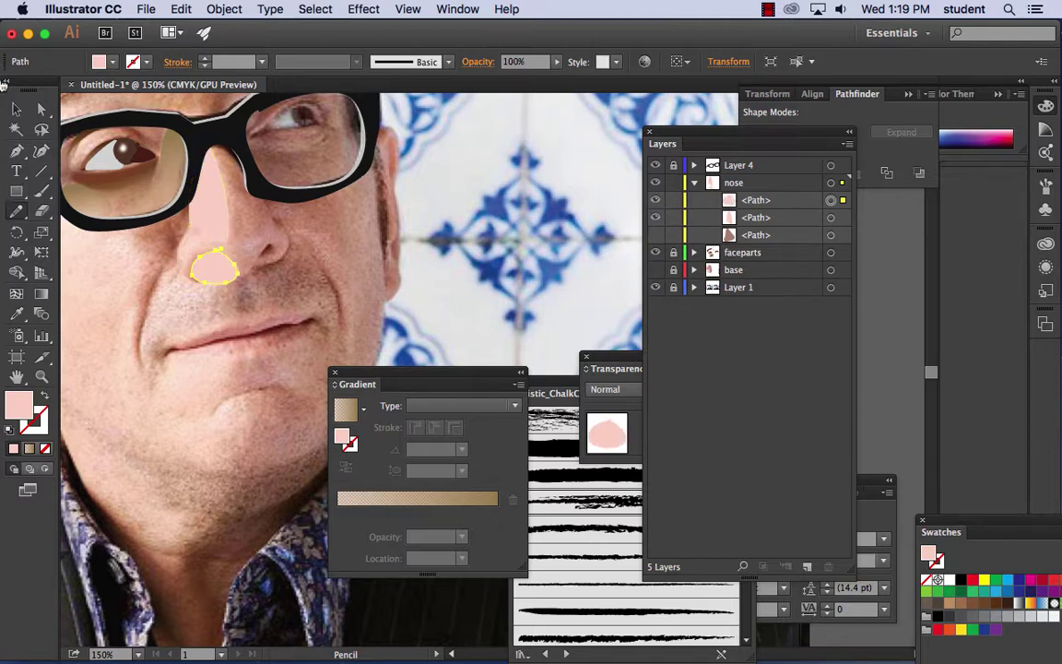
click(17, 314)
click(273, 252)
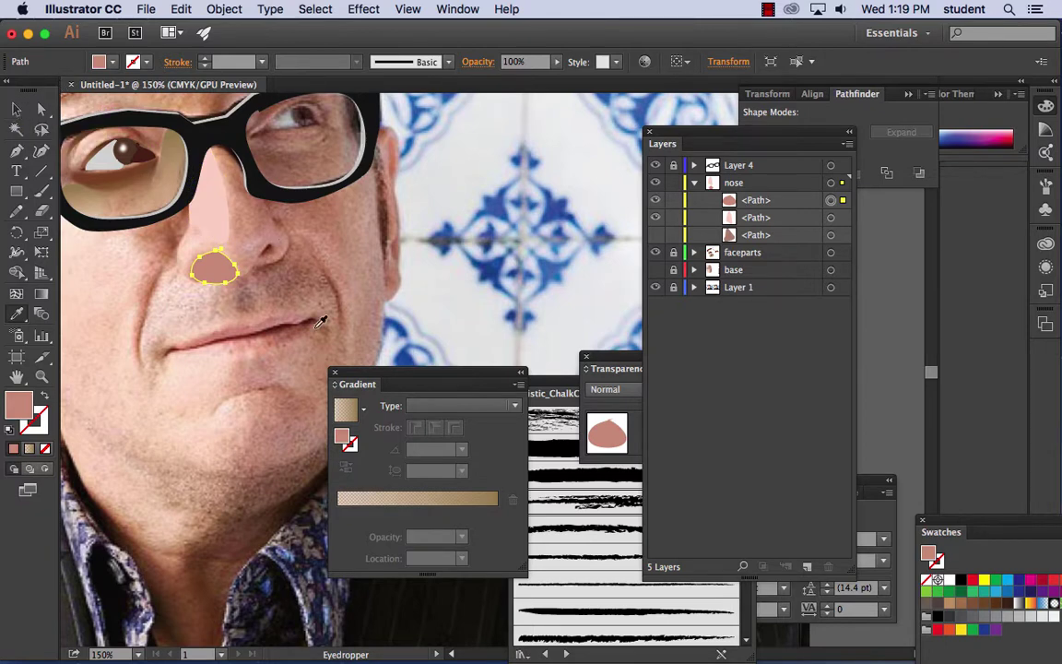
click(654, 200)
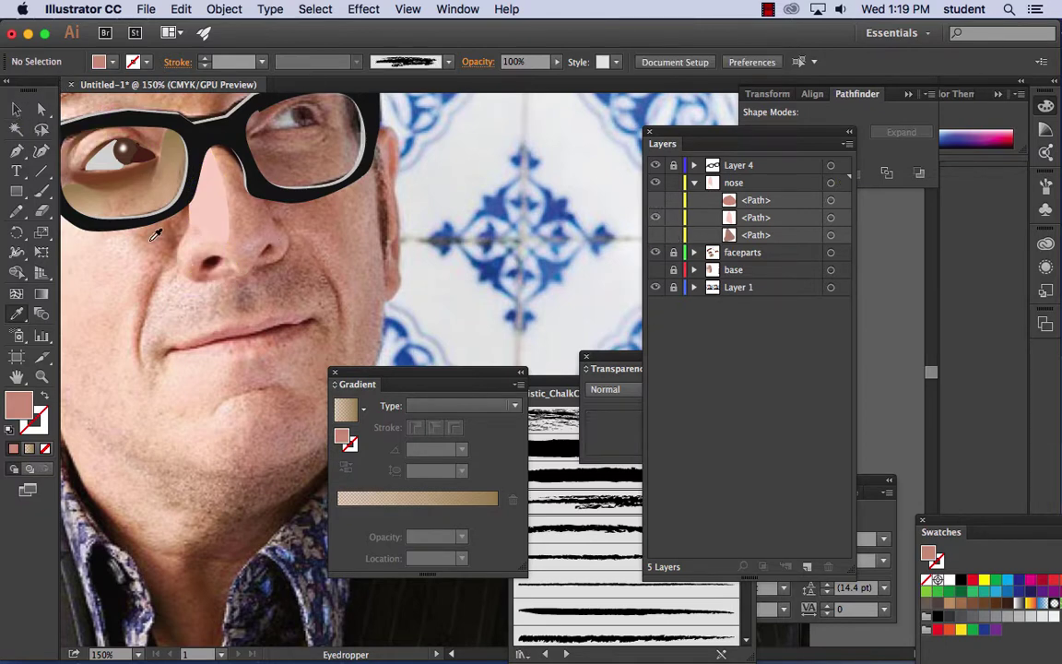
- Draw a small left nostril and fill it with sampled maroon
click(17, 211)
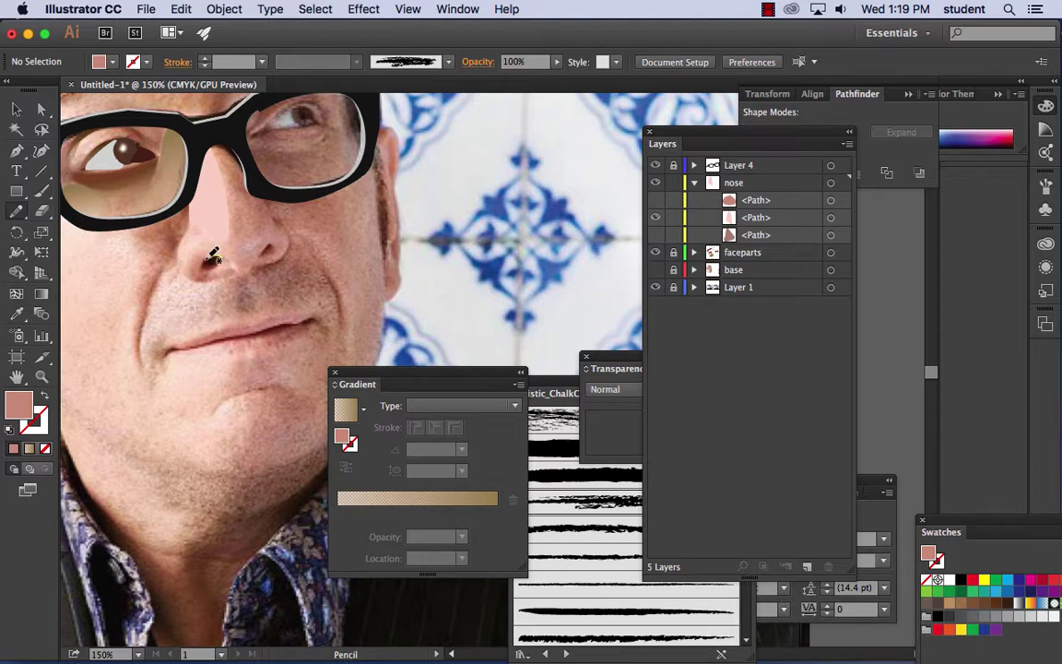
drag(204, 265, 220, 268)
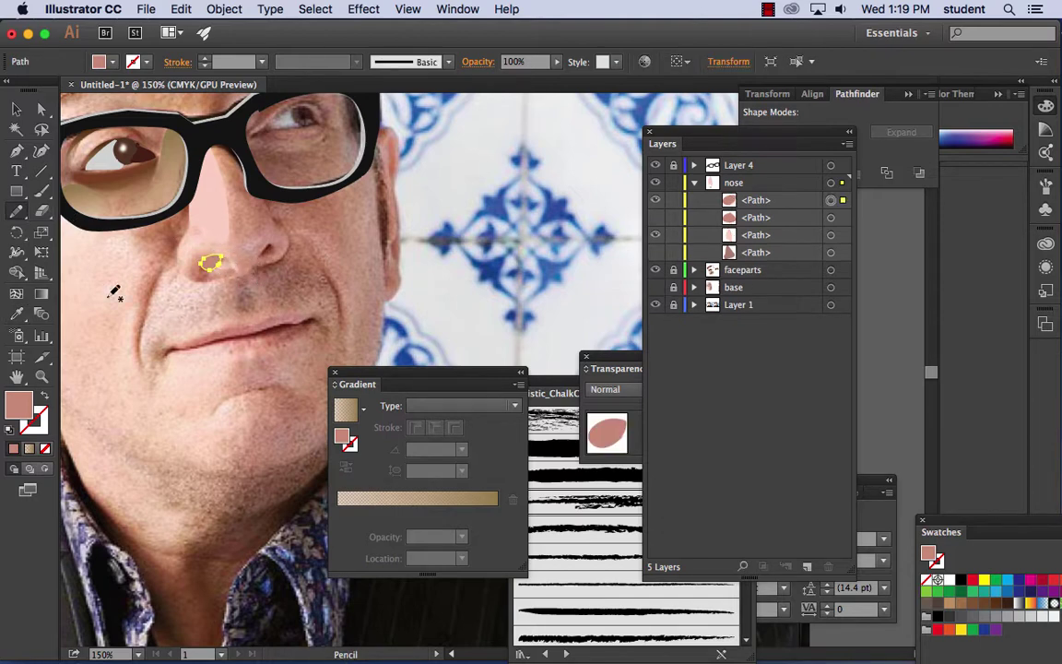
click(17, 313)
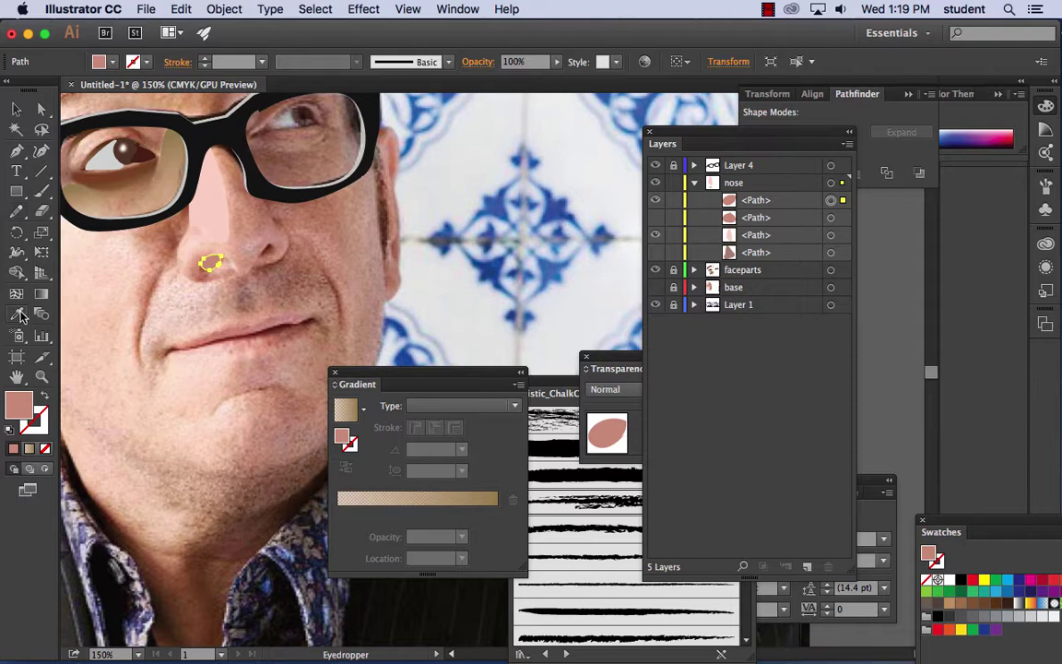
click(261, 254)
click(269, 247)
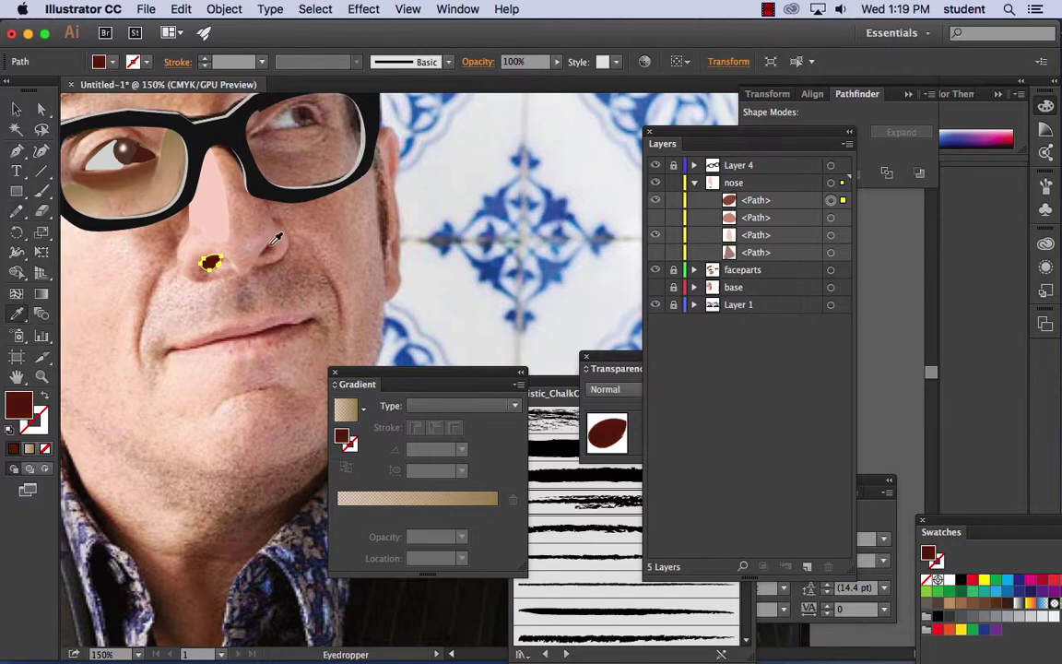
- Pencil a shading shape along the nose side filled with a darker rose
click(17, 210)
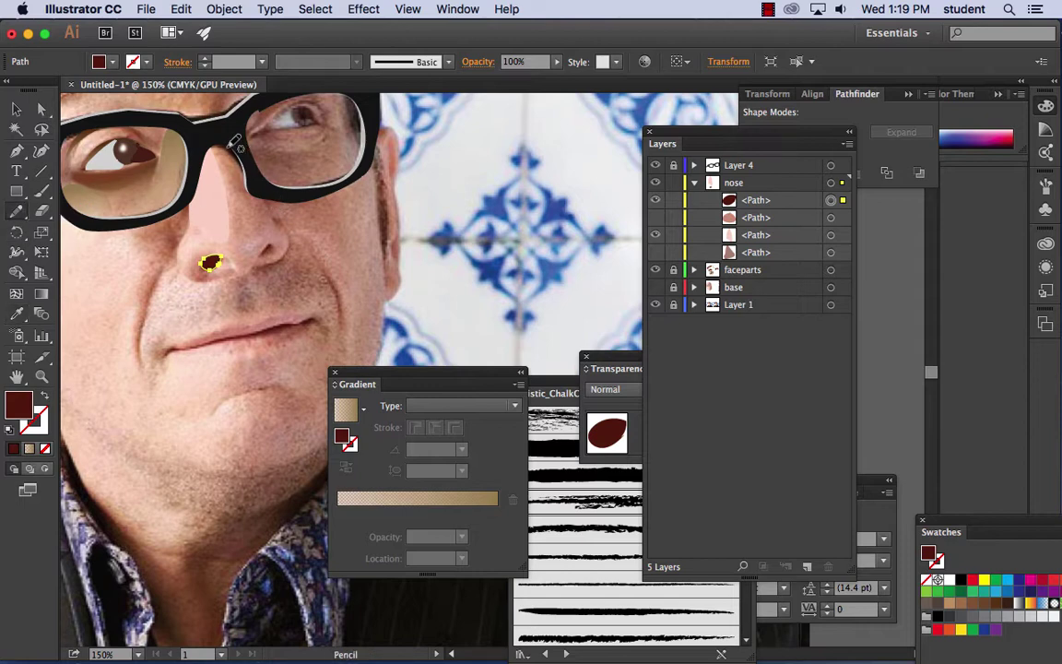
mouse_move(226, 146)
mouse_down()
mouse_move(282, 221)
mouse_move(226, 164)
mouse_move(236, 148)
mouse_move(226, 146)
mouse_up()
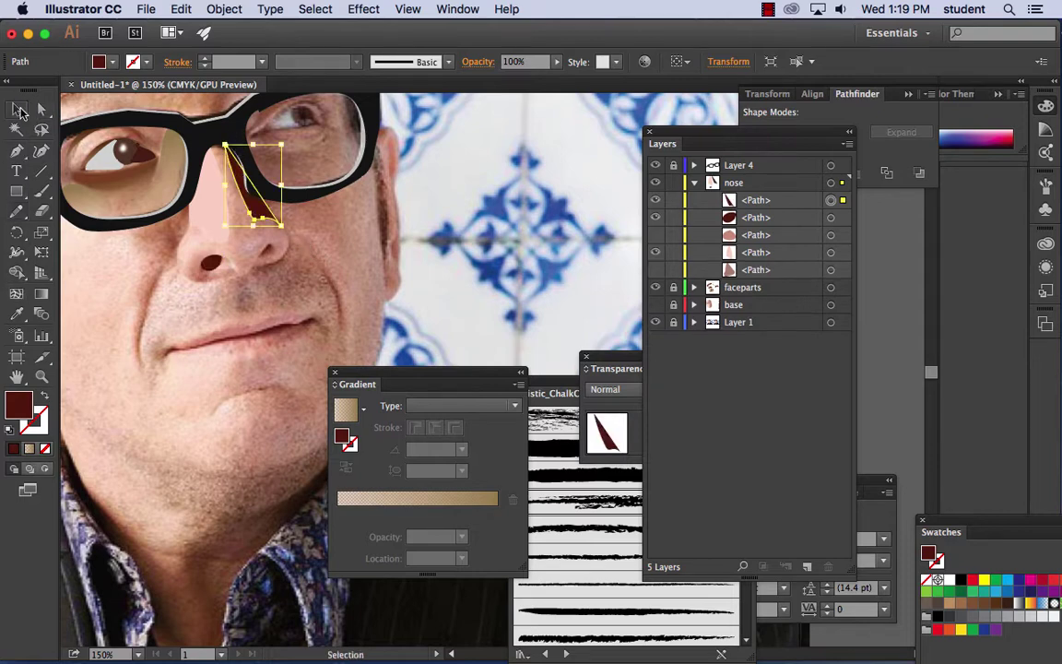
click(16, 314)
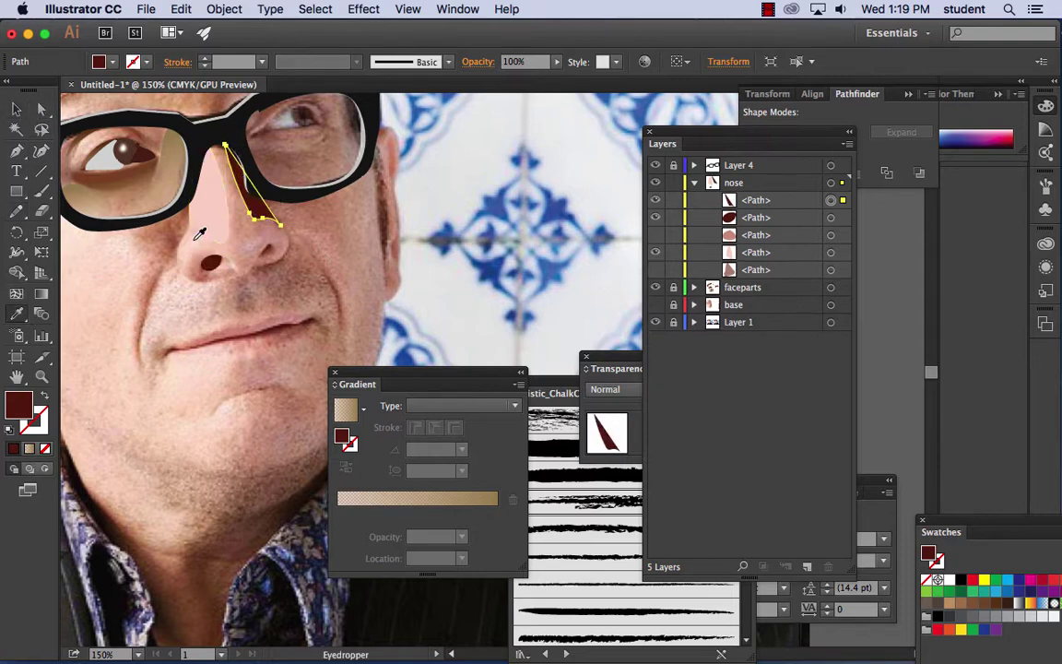
click(189, 233)
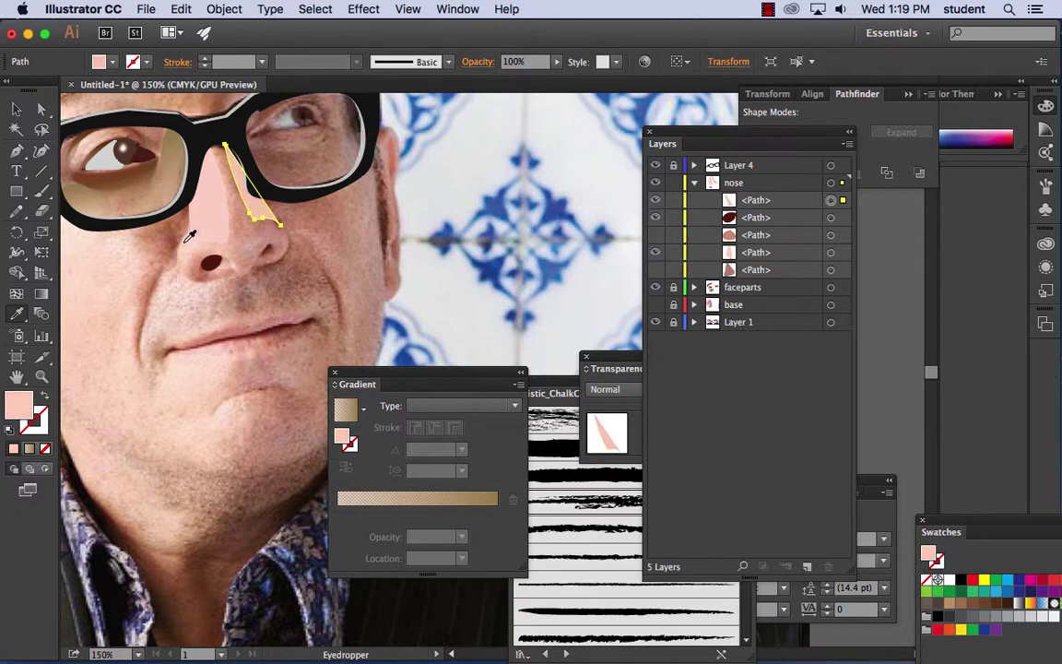
click(177, 241)
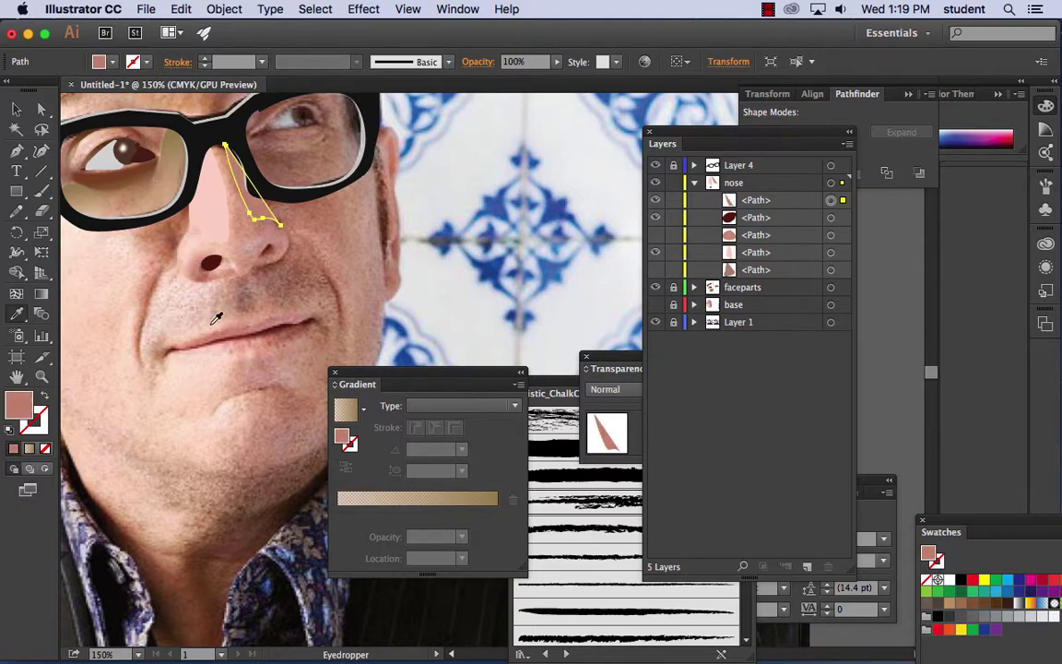
click(16, 109)
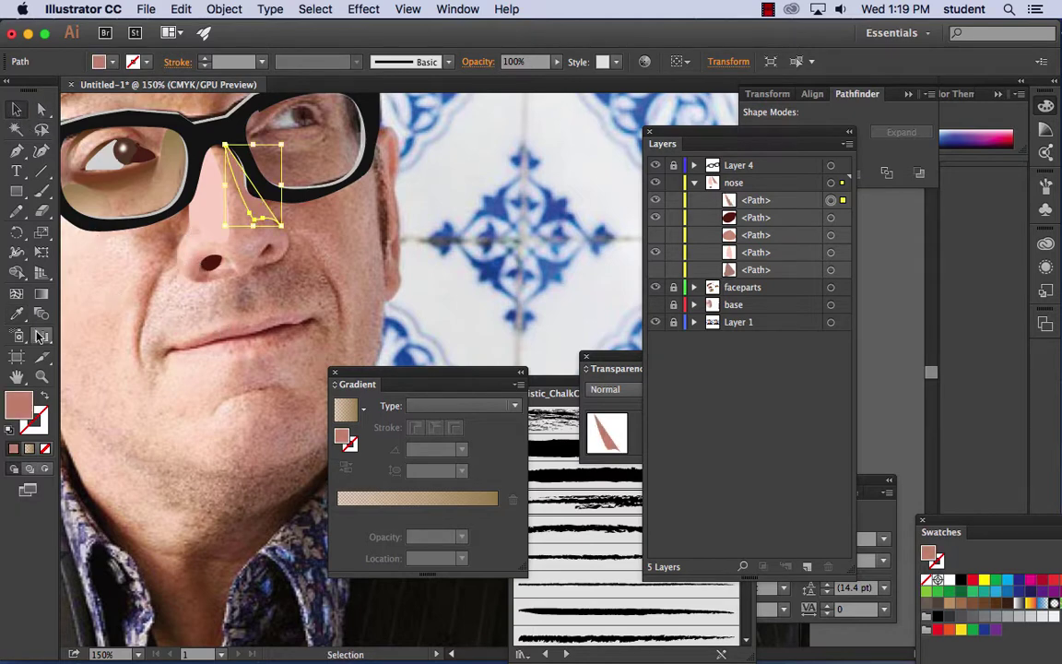
- Add dark red crease curves around both nostrils, then show the original nose and faceparts layer
click(15, 214)
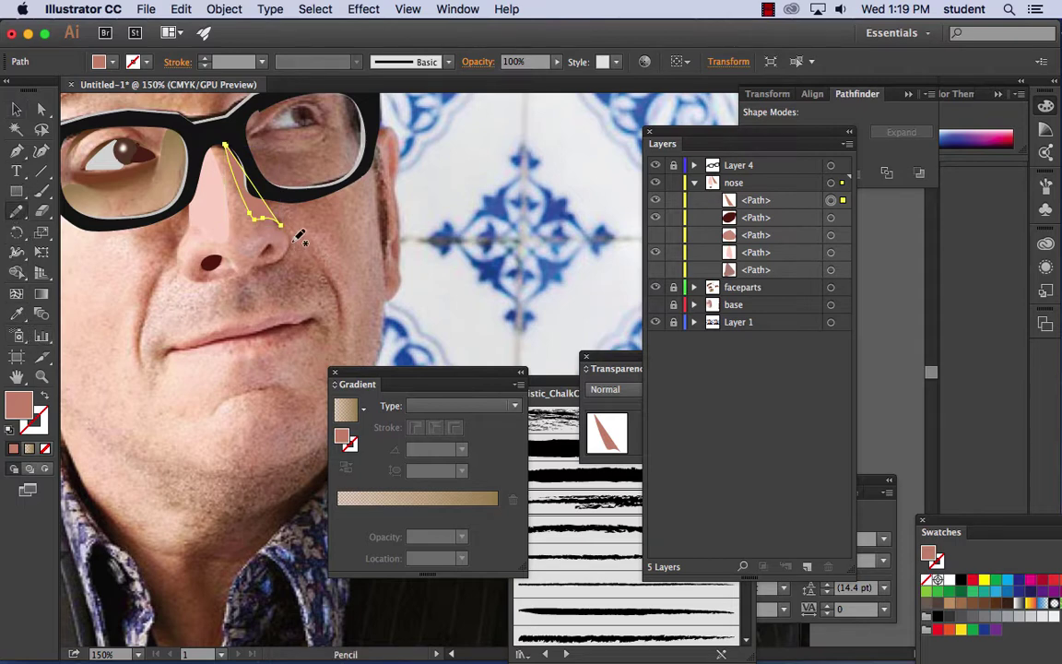
mouse_move(293, 247)
mouse_down()
mouse_move(257, 269)
mouse_move(279, 264)
mouse_move(291, 235)
mouse_up()
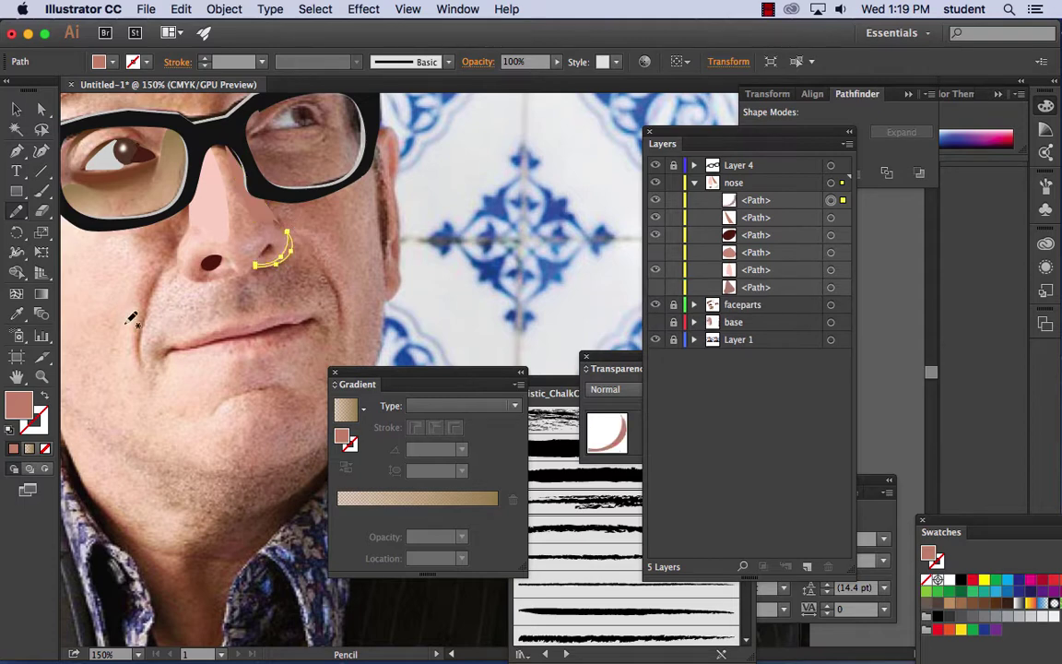
click(16, 314)
click(218, 266)
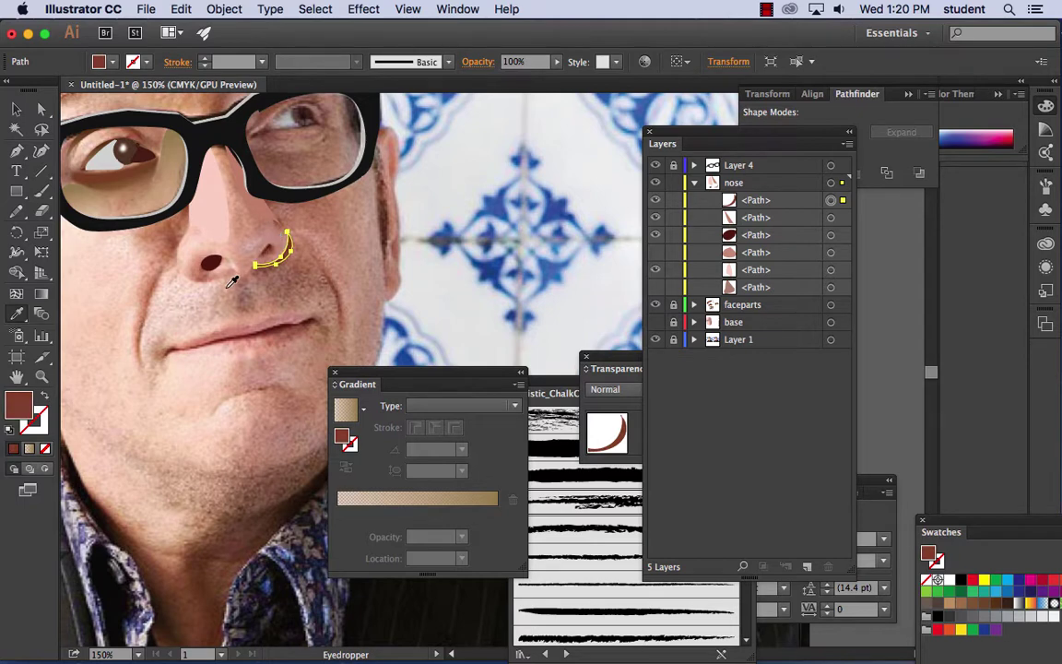
click(17, 211)
mouse_move(183, 245)
mouse_down()
mouse_move(182, 263)
mouse_move(199, 274)
mouse_move(246, 269)
mouse_move(200, 277)
mouse_move(177, 247)
mouse_up()
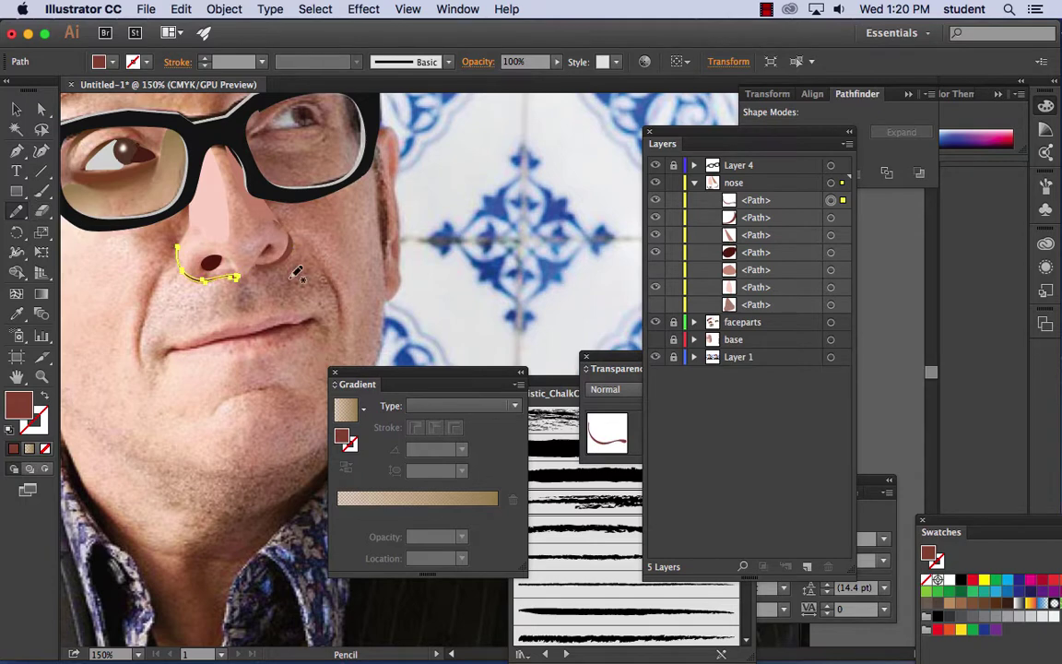
click(656, 269)
click(656, 322)
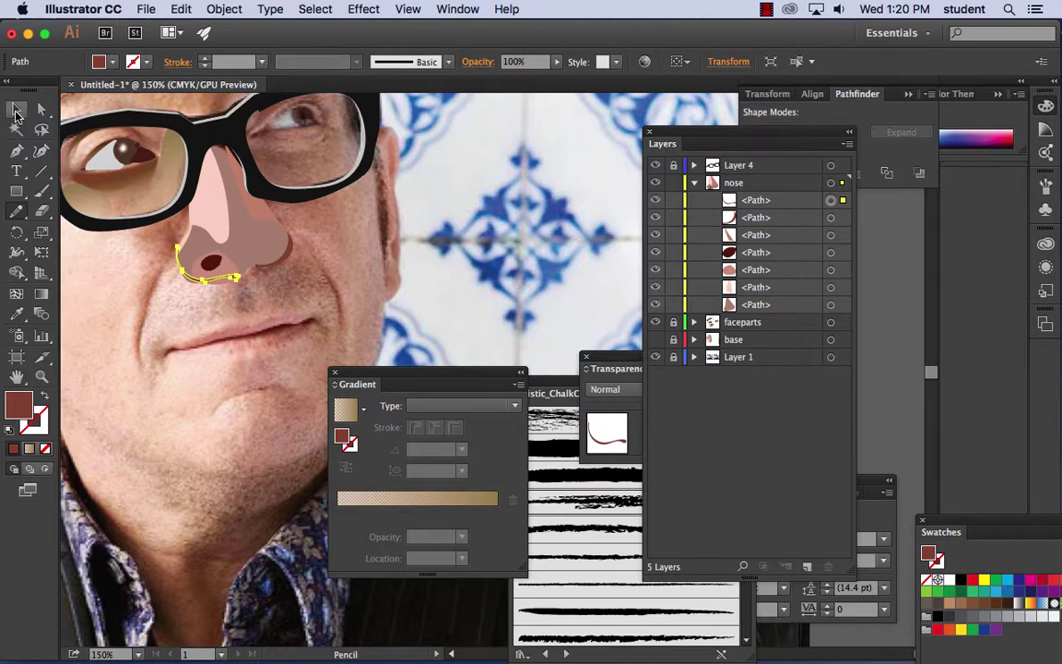
- Refill the nose base shape with a sampled light skin tone and hide the bottom nose path
click(16, 109)
click(262, 247)
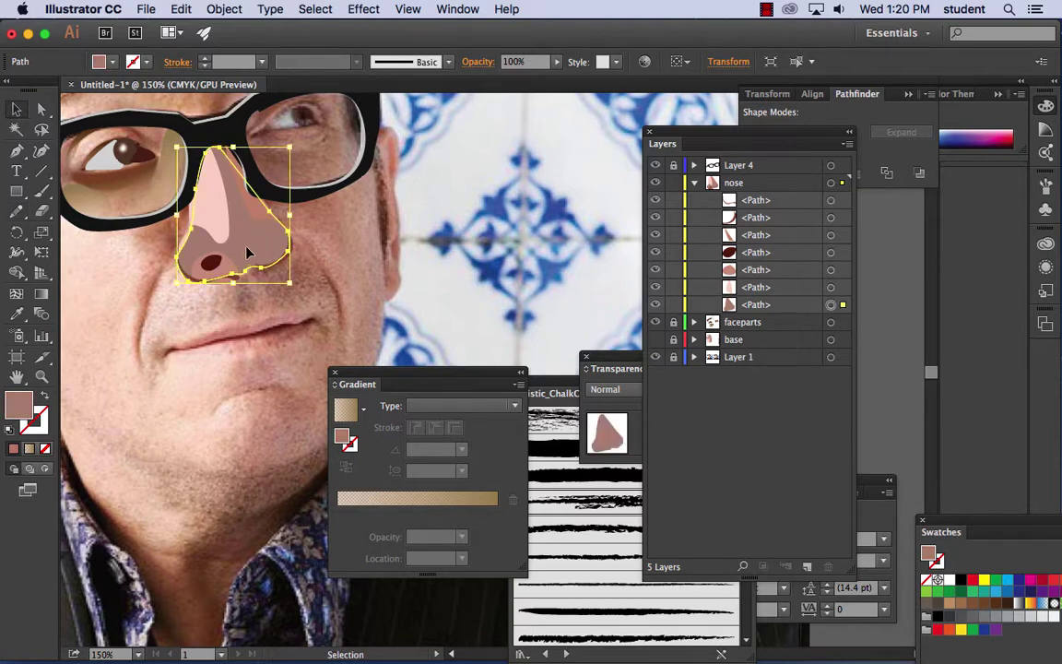
click(17, 315)
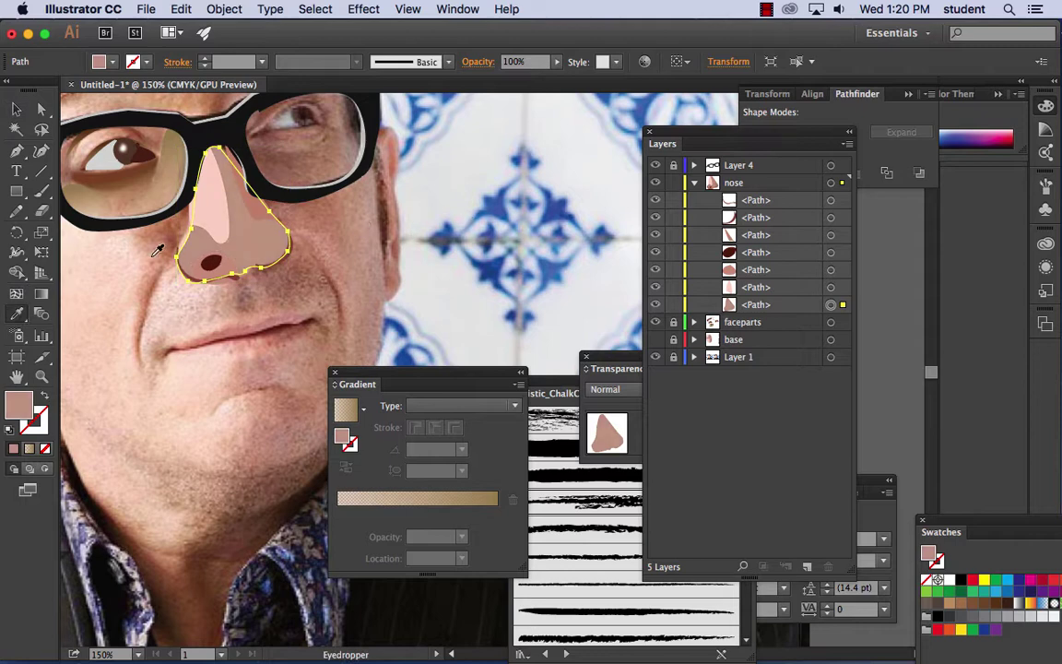
click(106, 230)
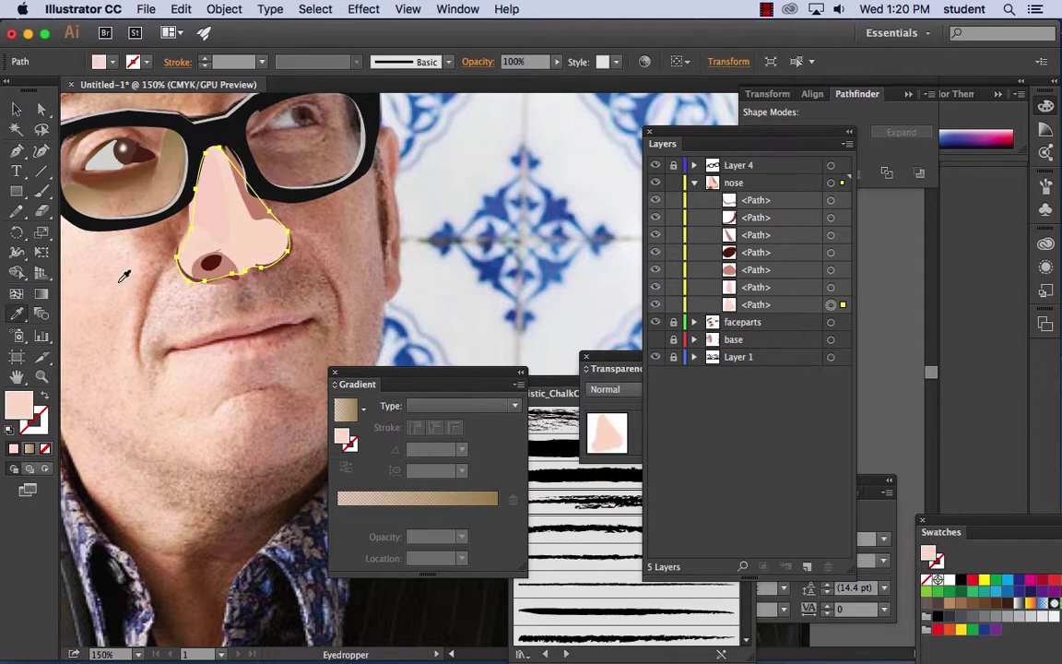
key(super+z)
key(super+shift+z)
key(super+z)
key(super+shift+z)
click(15, 109)
click(655, 304)
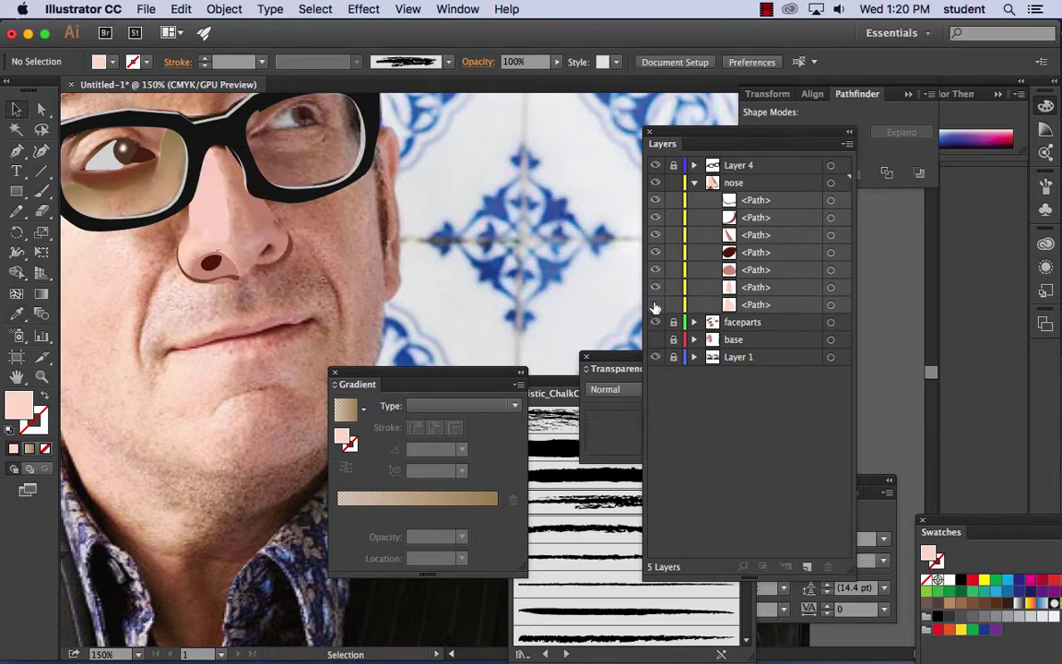
- Pencil a shade on the nose's right side filled with a sampled darker pink
click(17, 213)
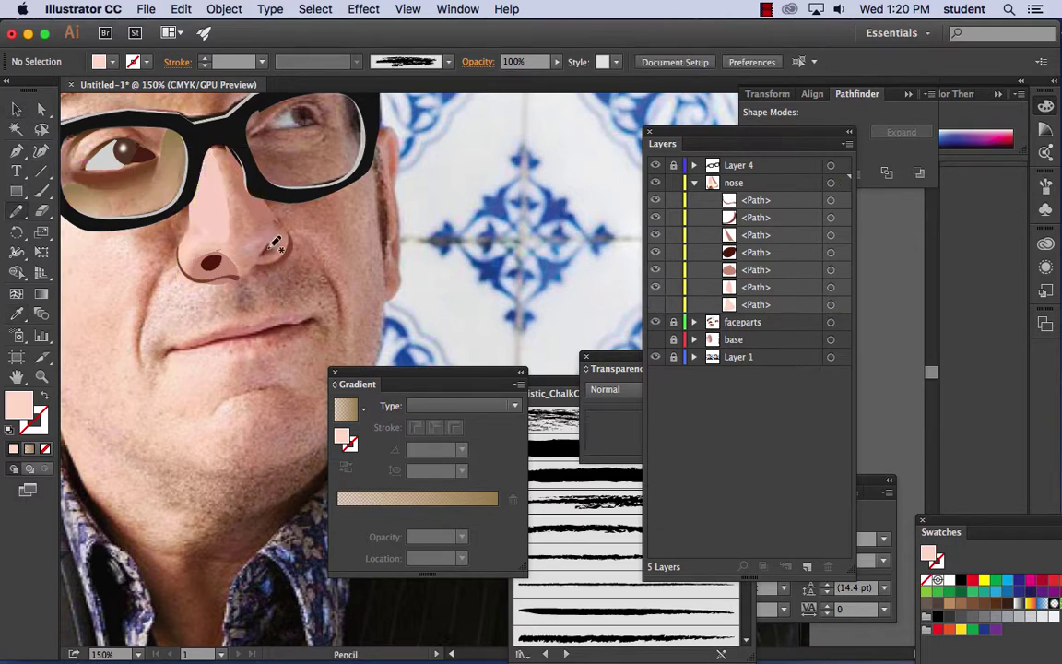
mouse_move(255, 250)
mouse_down()
mouse_move(277, 231)
mouse_move(288, 237)
mouse_move(275, 261)
mouse_move(256, 247)
mouse_up()
click(17, 314)
click(230, 270)
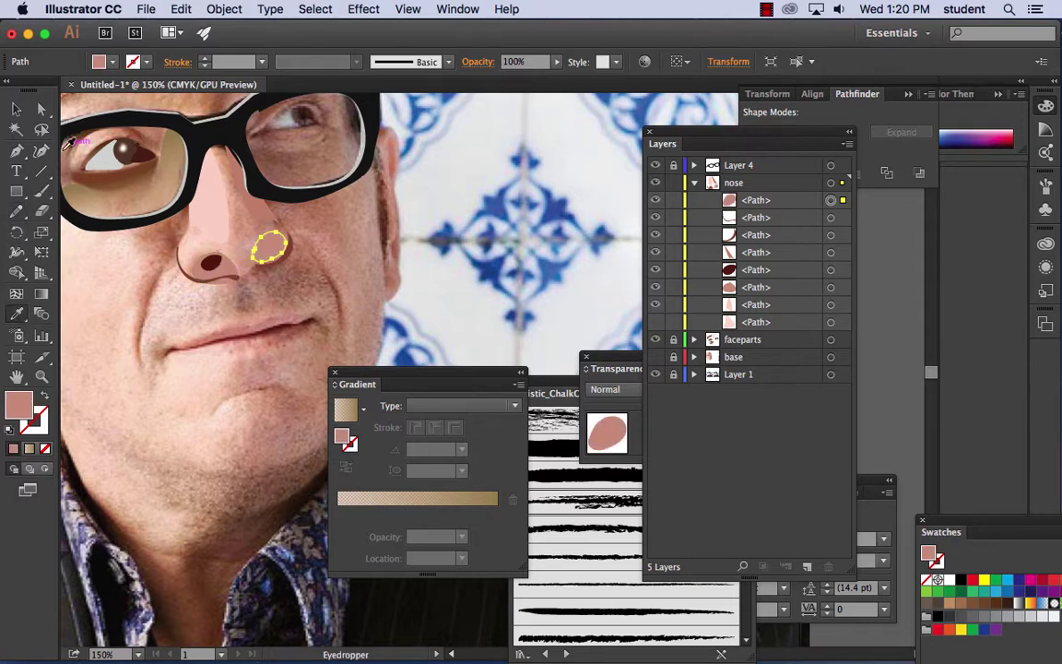
click(17, 108)
click(589, 211)
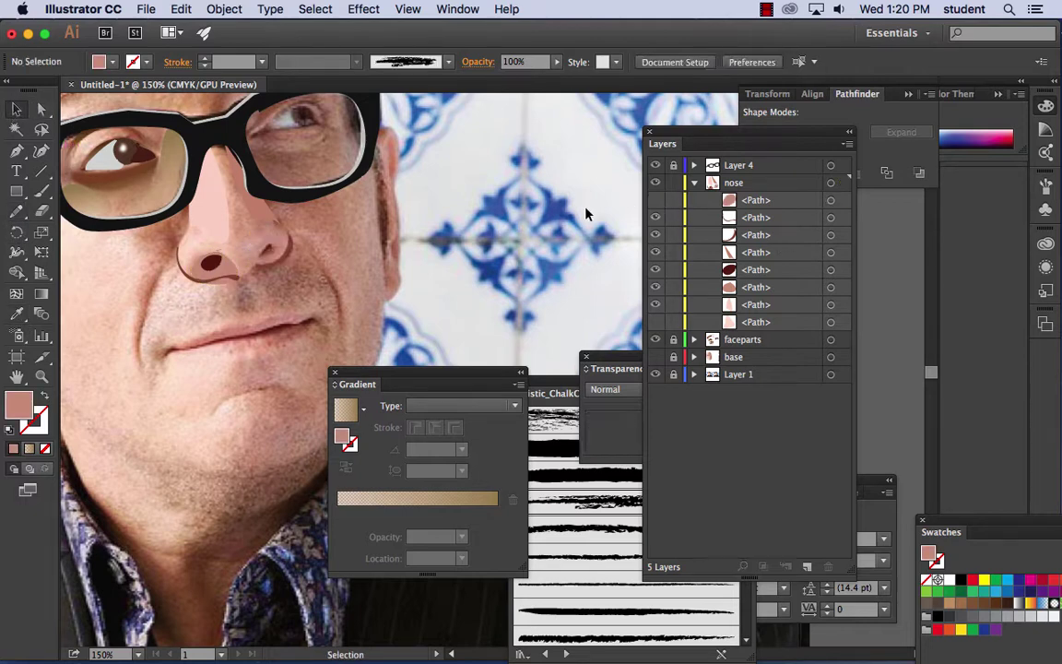
- Draw the right nostril and fill it with the dark nostril red
click(41, 211)
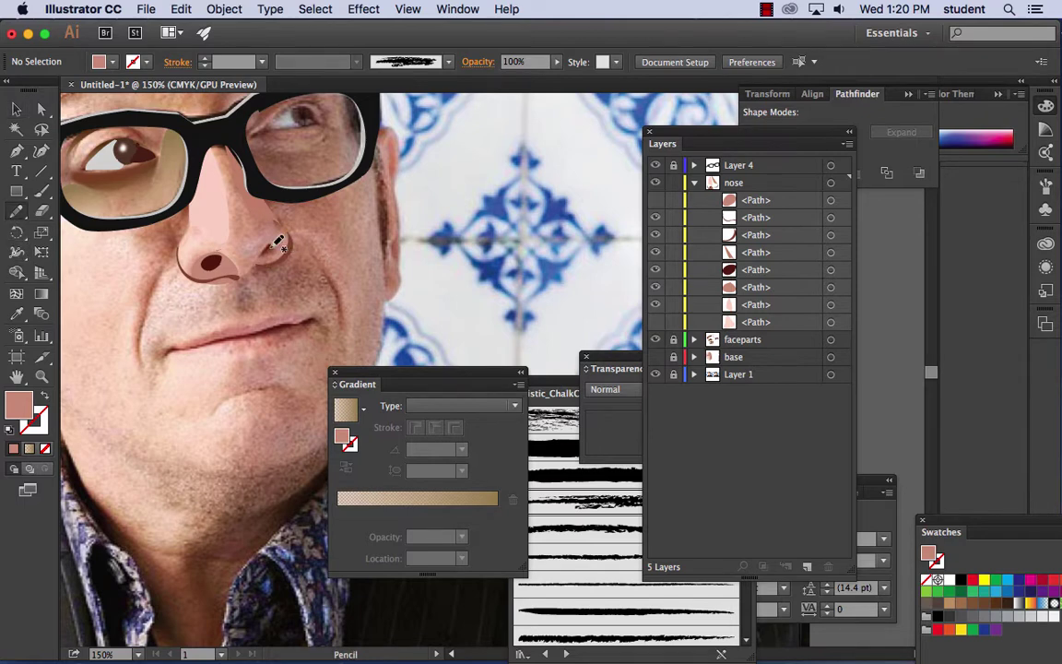
mouse_move(275, 251)
mouse_down()
mouse_move(257, 245)
mouse_move(268, 254)
mouse_up()
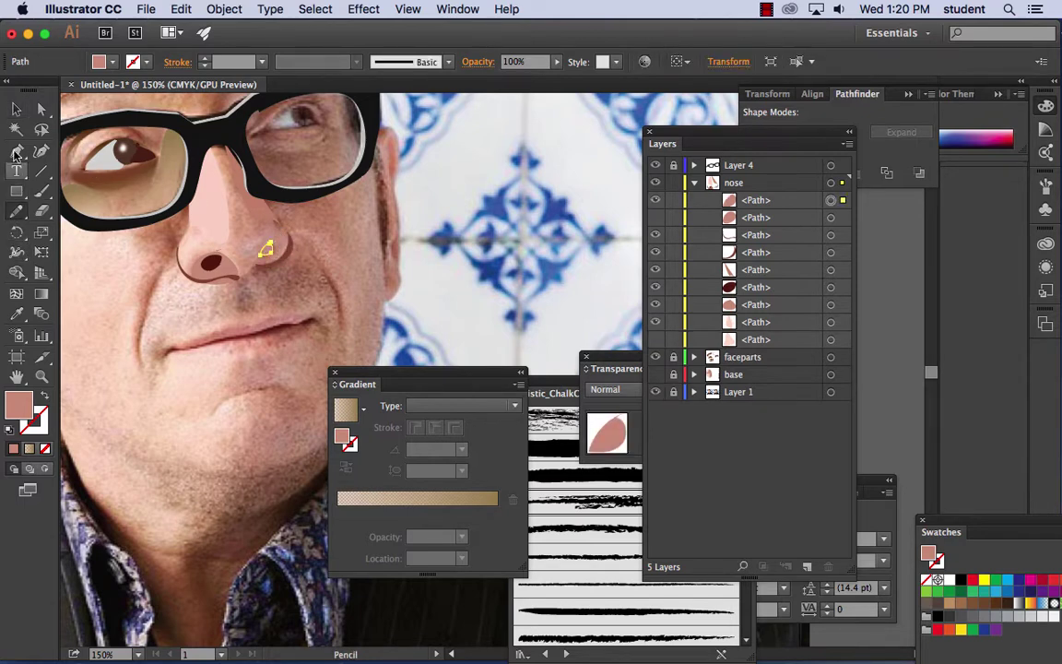
click(16, 314)
click(194, 259)
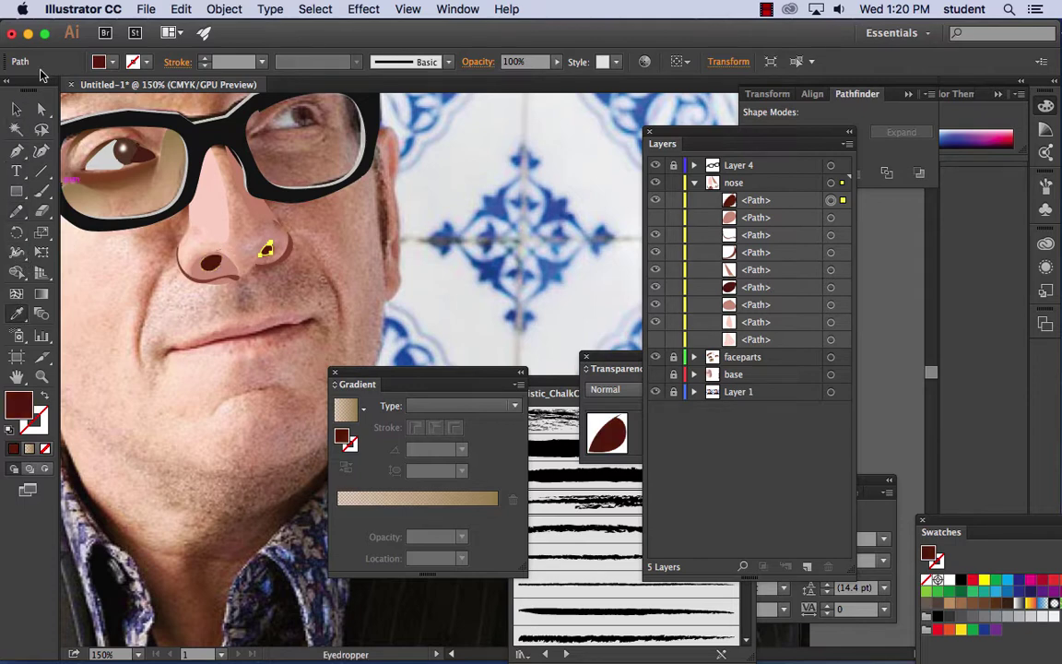
click(16, 109)
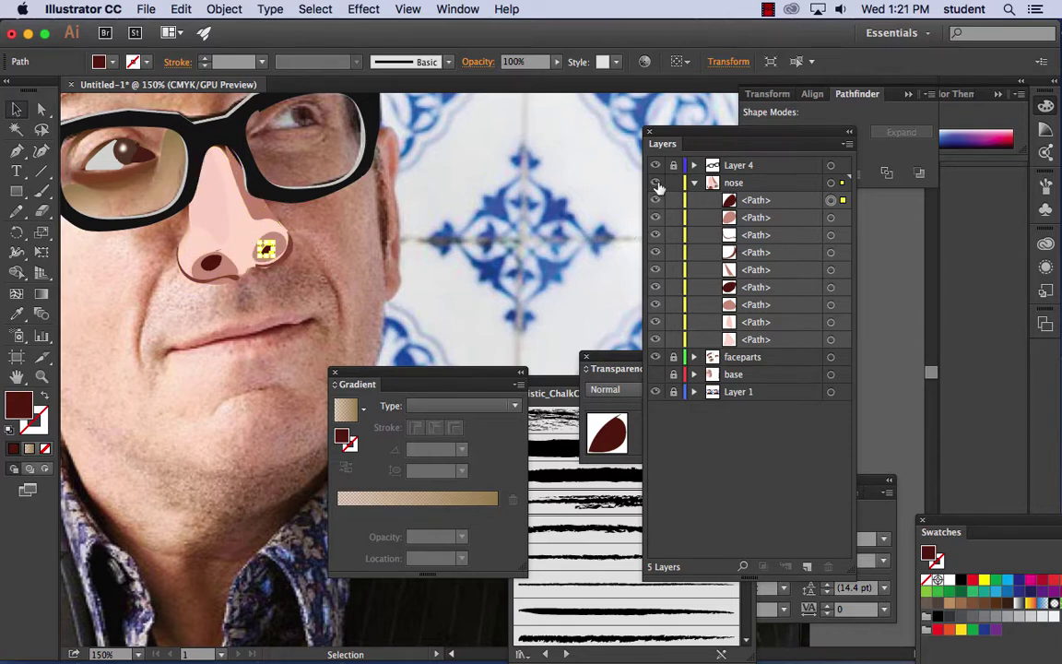
- Target the nose layer to select all its paths
click(674, 183)
click(674, 183)
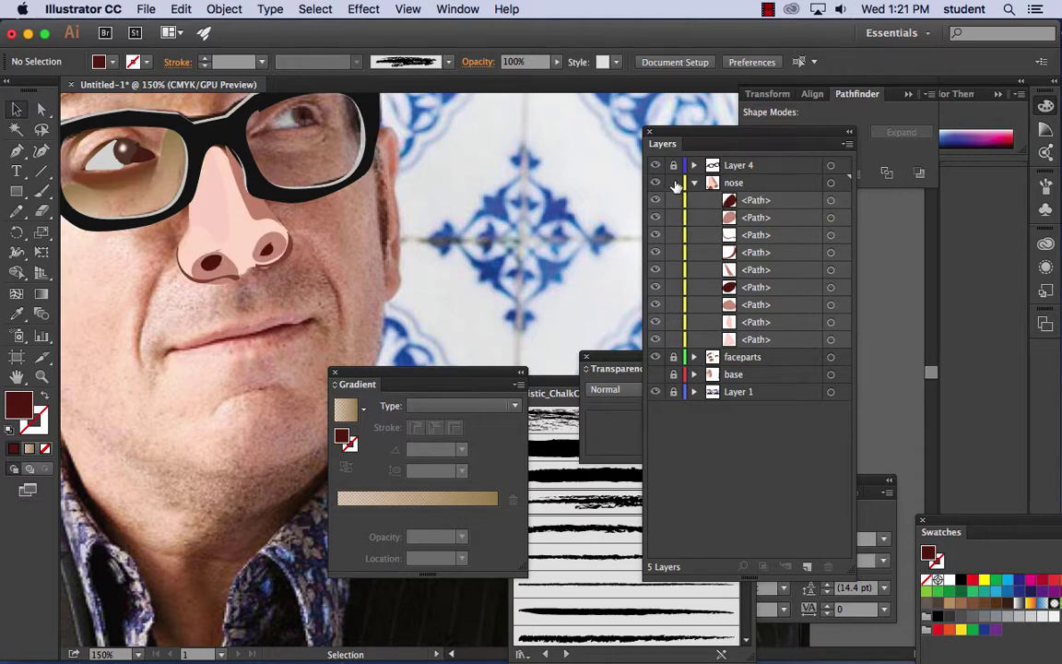
click(830, 200)
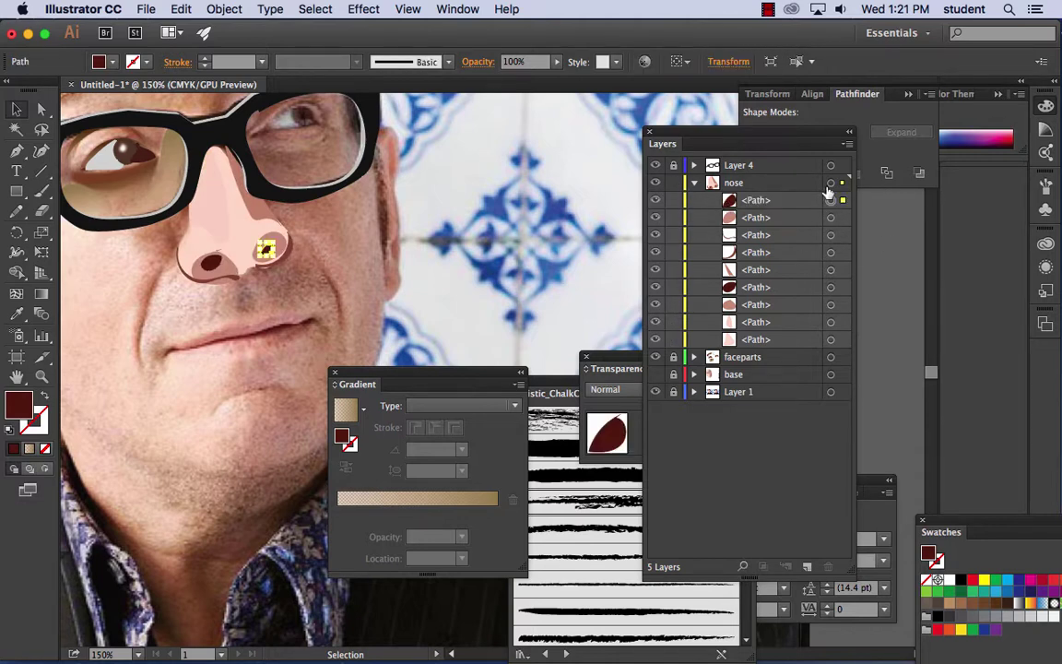
click(831, 183)
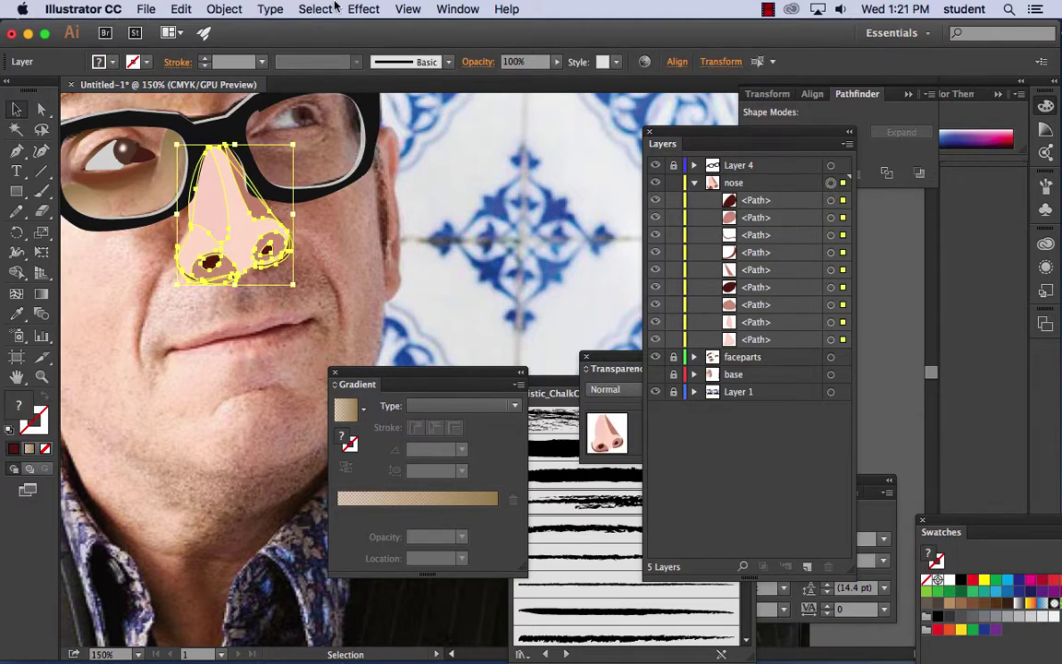
- Apply Effect > Blur > Gaussian Blur at 6.1 px radius to the selected nose paths
click(364, 9)
mouse_move(393, 316)
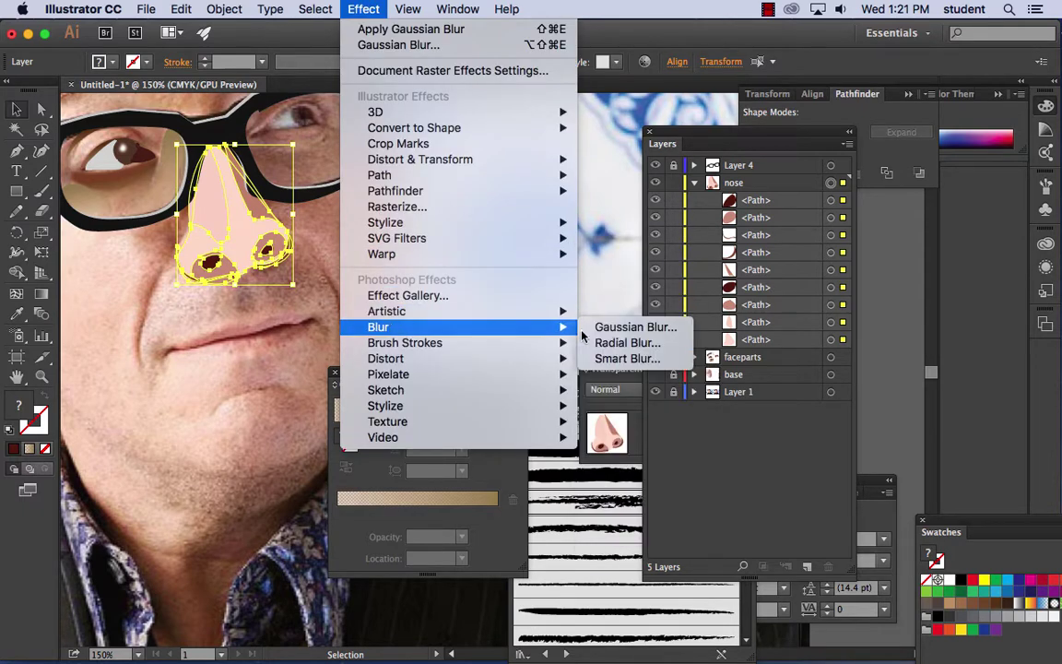
click(632, 328)
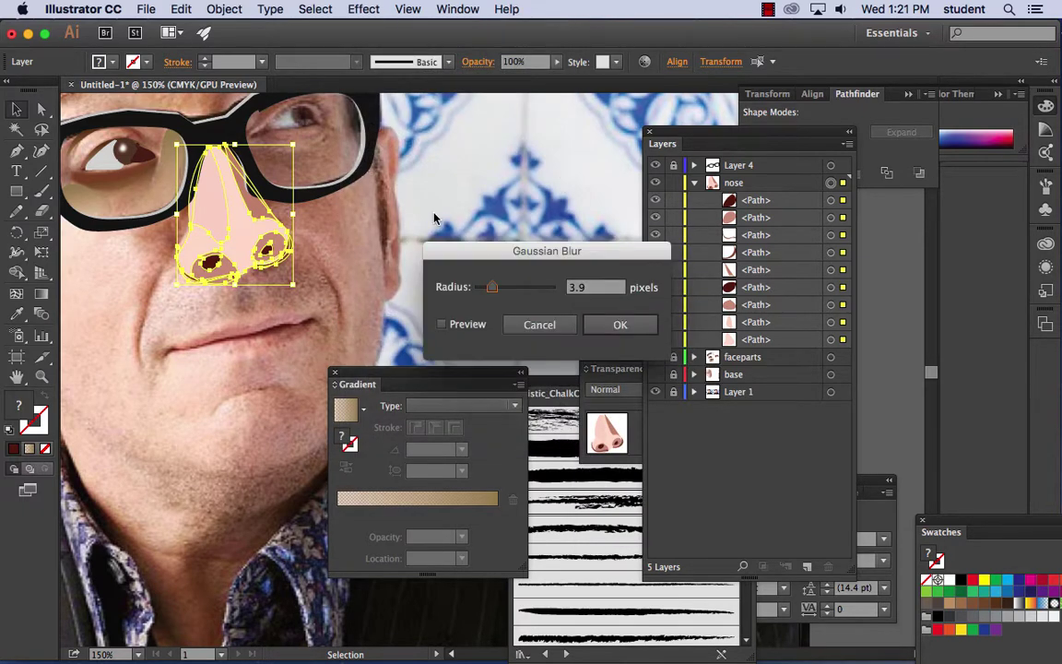
click(441, 324)
drag(494, 291, 502, 291)
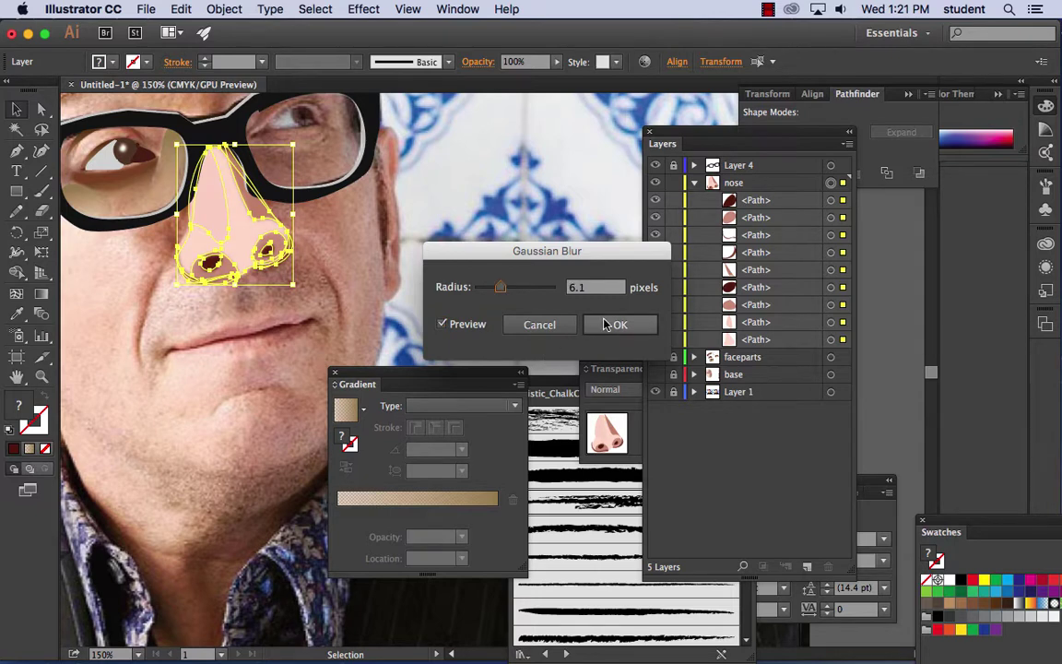
click(604, 324)
click(450, 175)
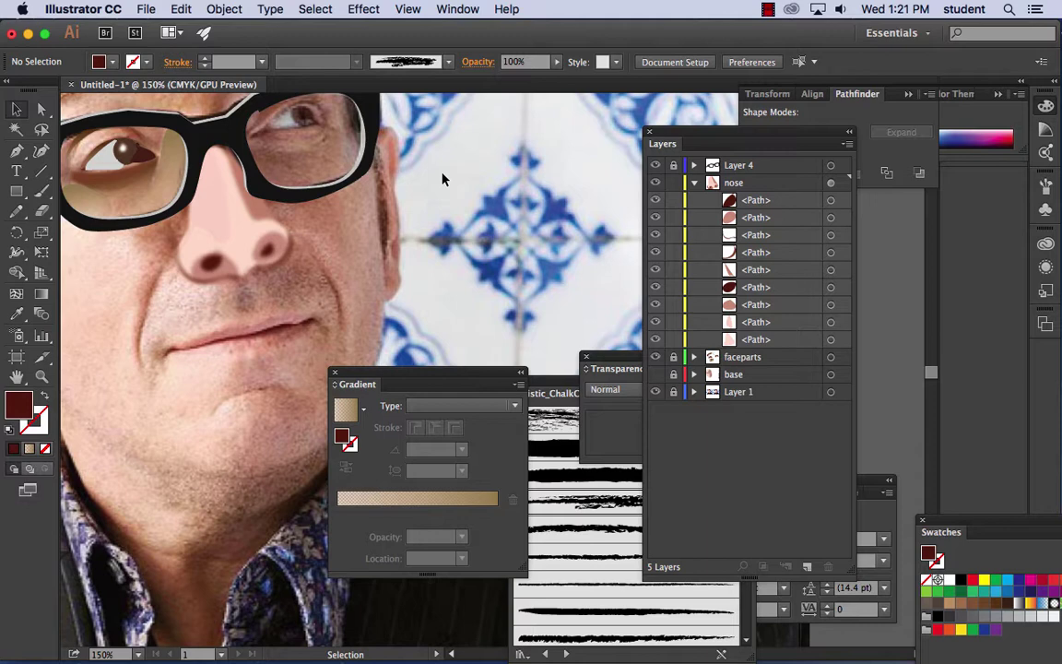
- Show the pink base face layer and zoom out to view the whole portrait
click(655, 374)
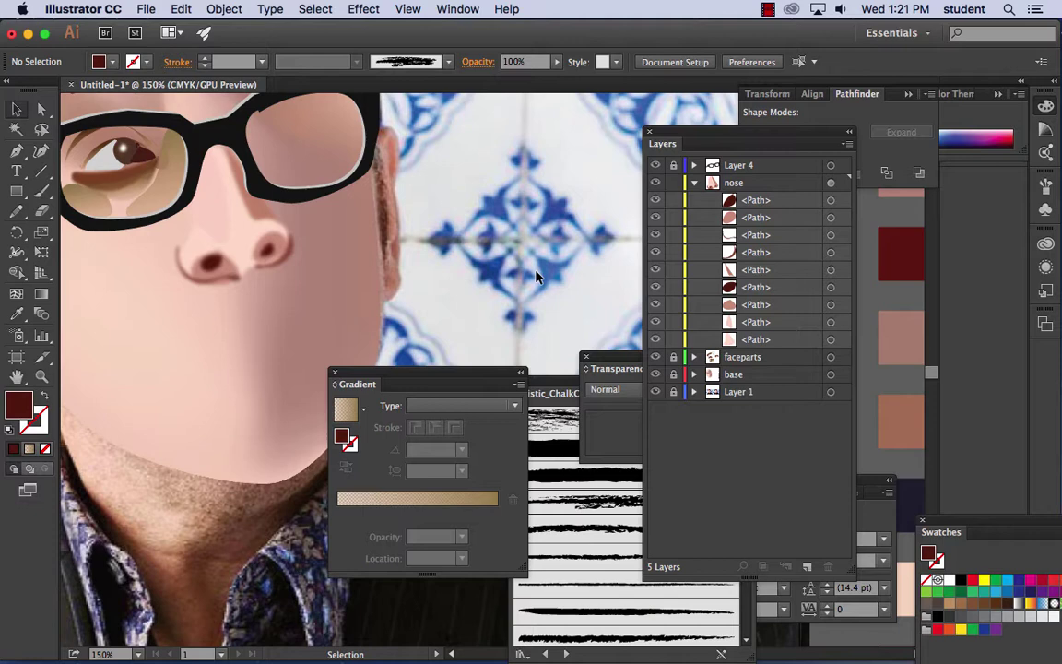
key(super+minus)
key(super+minus)
drag(537, 277, 399, 237)
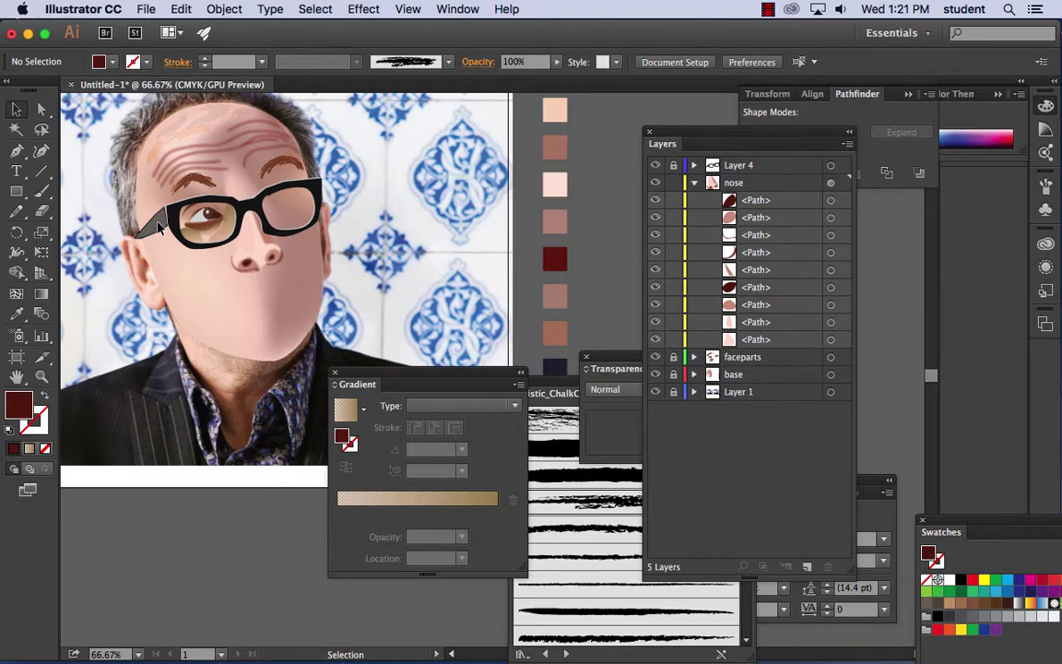
- Switch to Direct Selection and collapse the nose layer's path list in the Layers panel
click(43, 111)
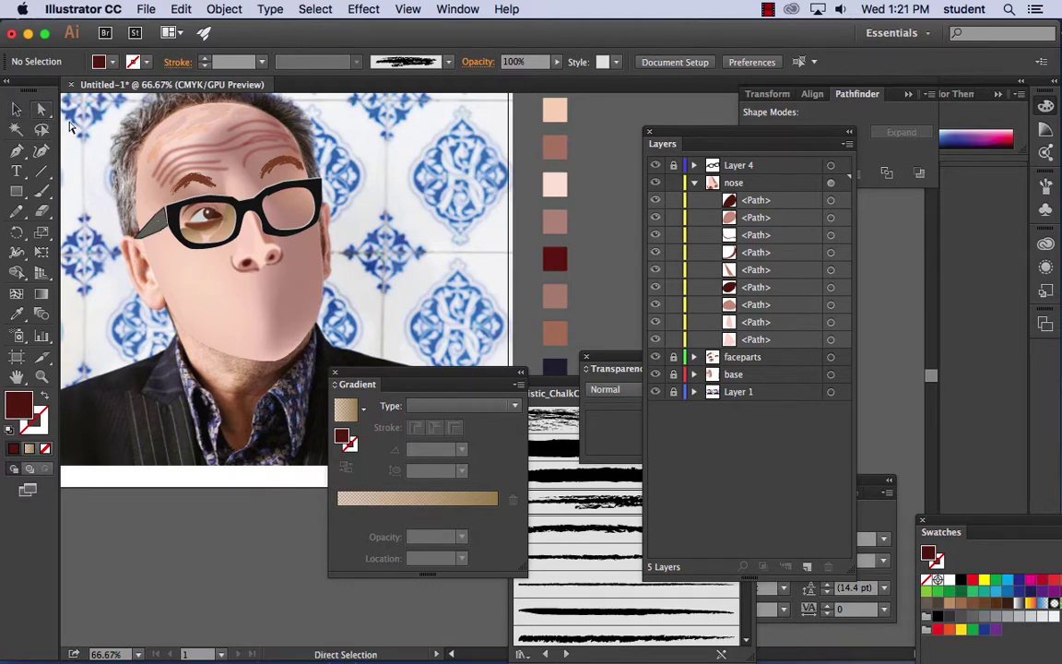
click(695, 182)
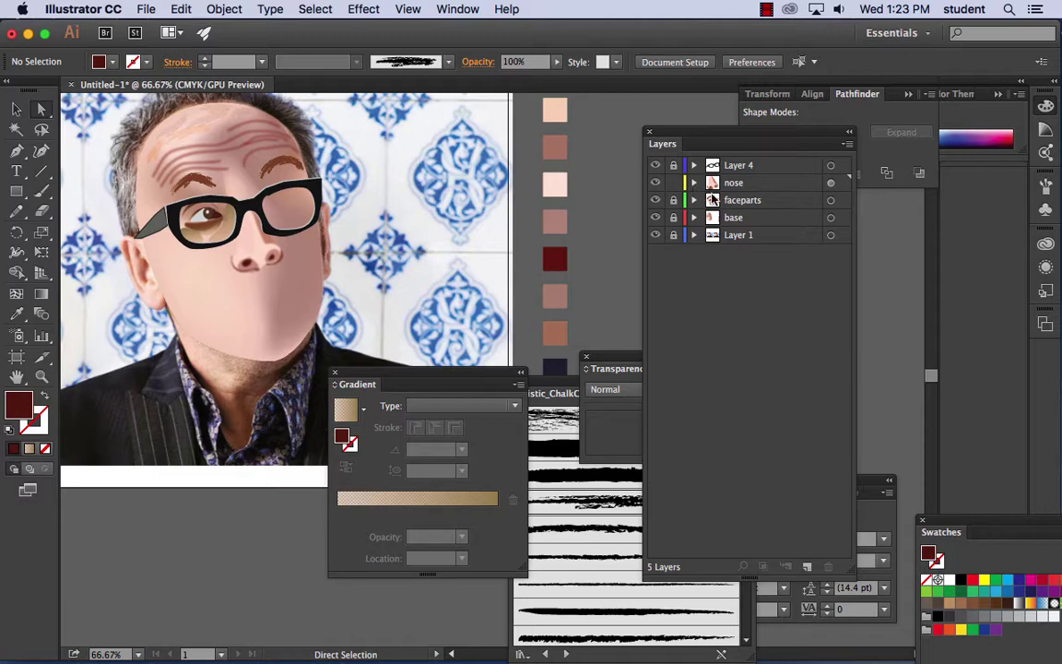
scroll(280, 266, up, 5)
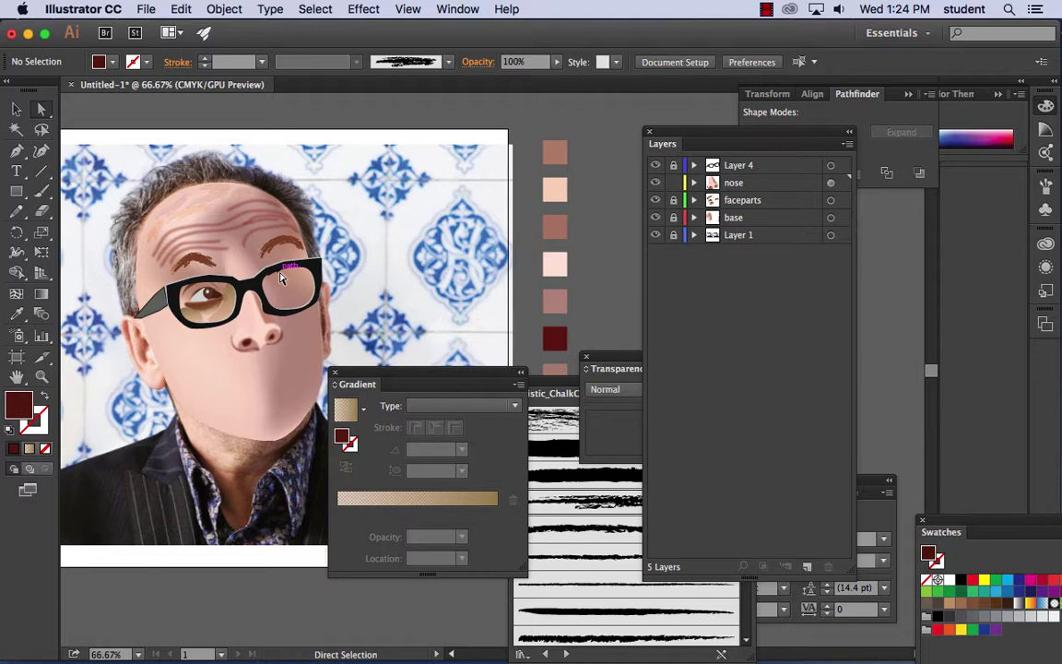
- Bring Firefox forward and load google.com
mouse_move(426, 634)
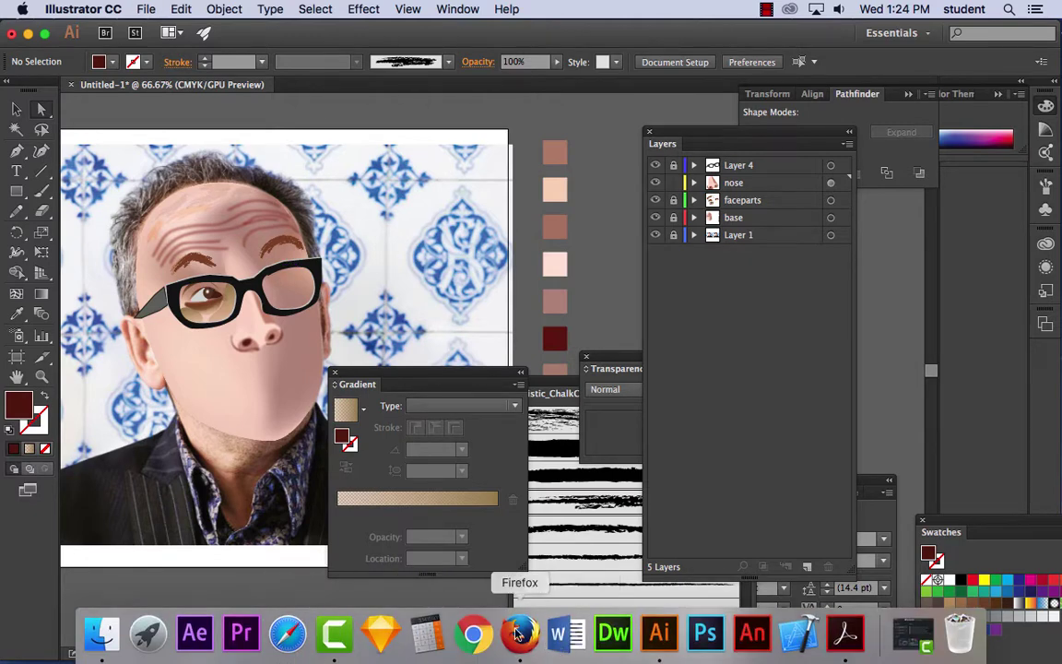
click(519, 634)
click(303, 71)
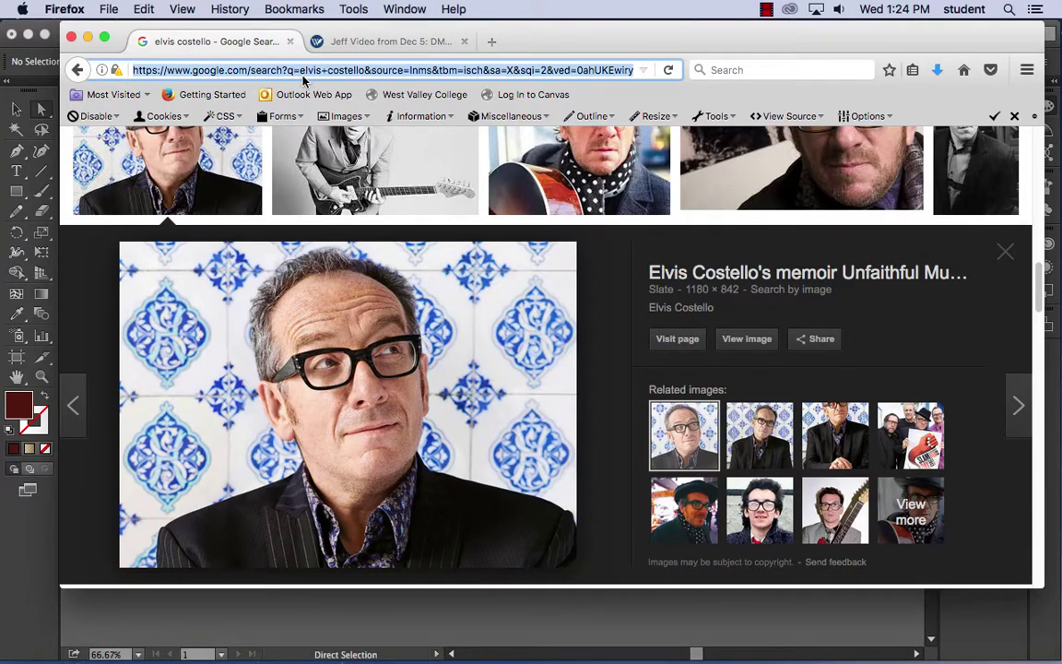
text(google.c)
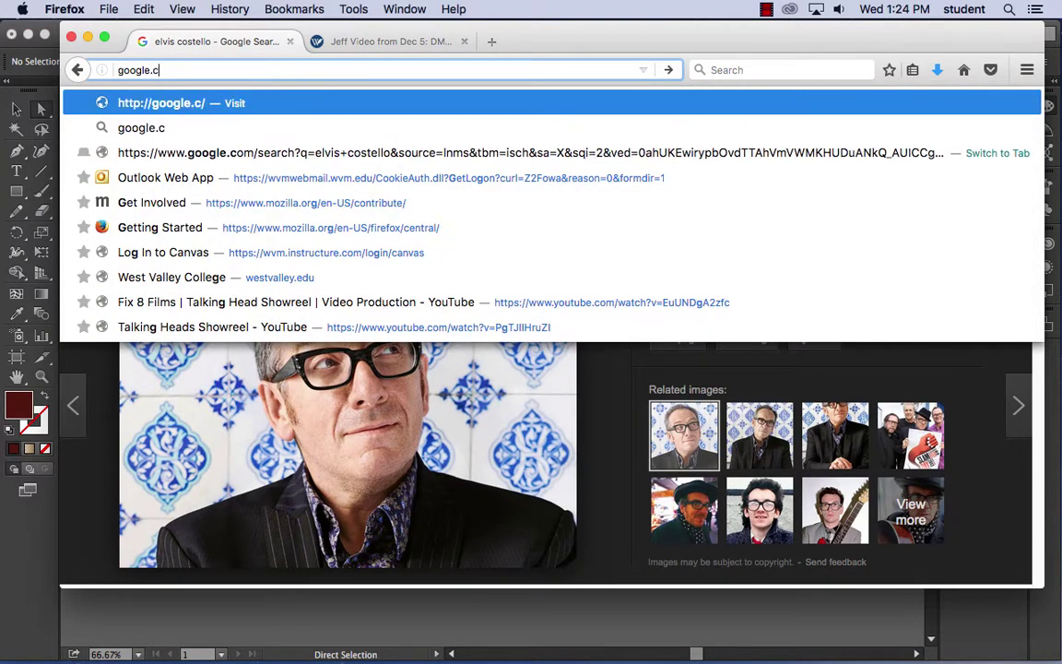
text(om)
key(Return)
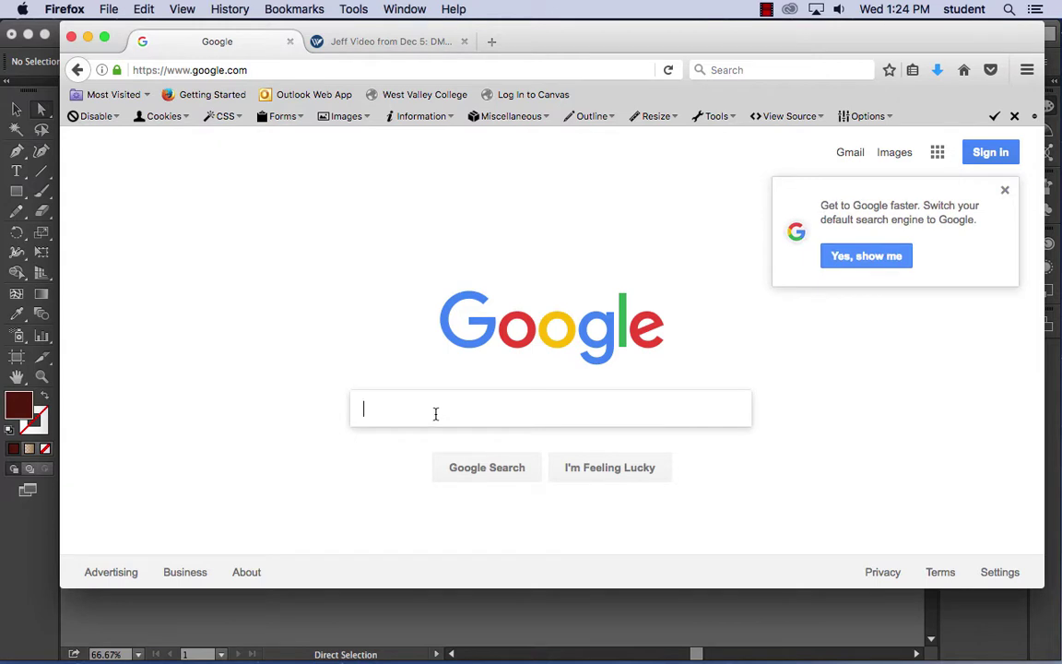
- Search Google for 'illustrator hair brushes' and preview the first hair brush image
text(ill)
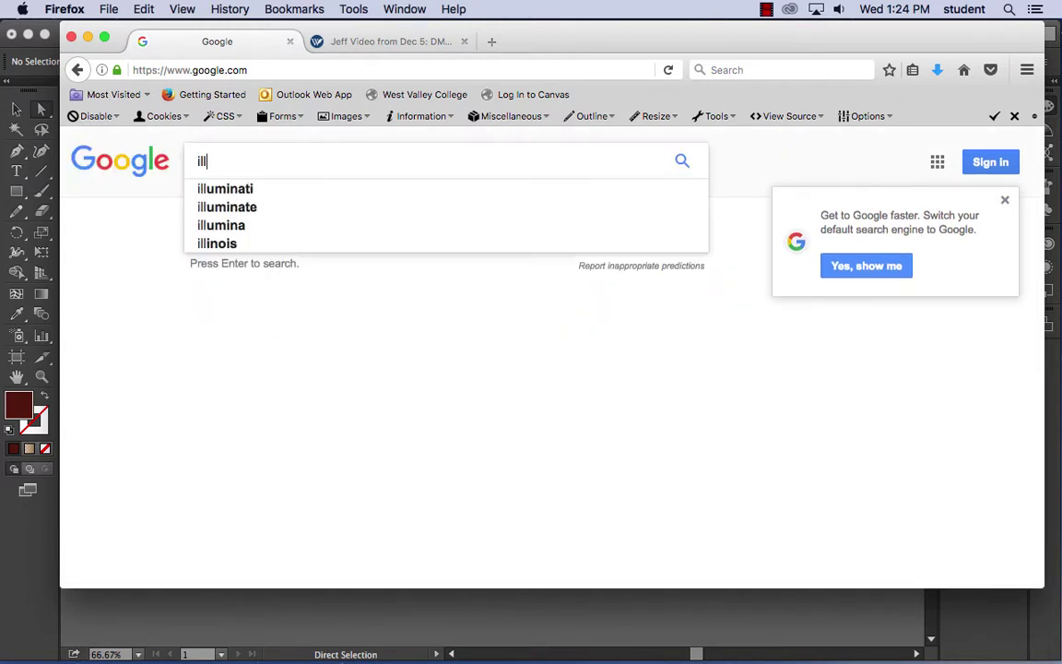
text(ustrator )
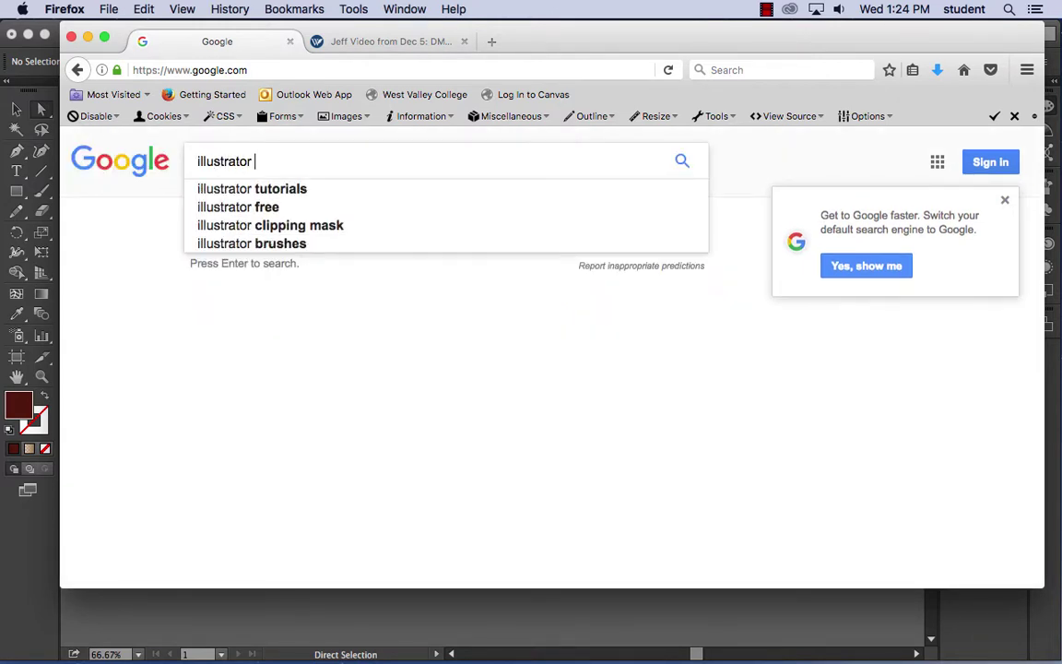
text(hair)
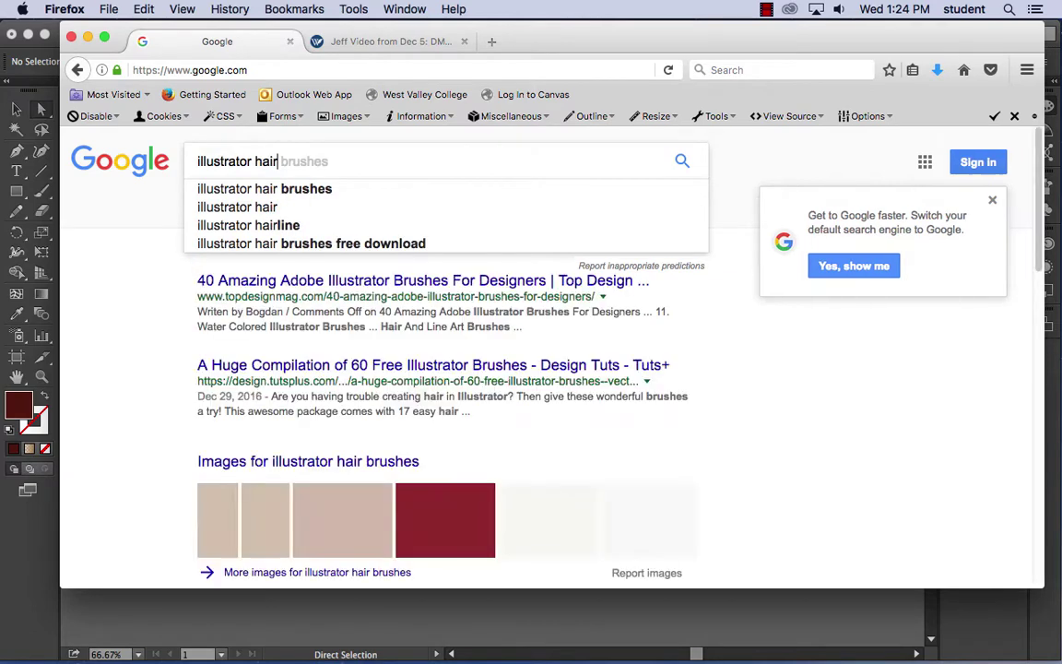
click(324, 192)
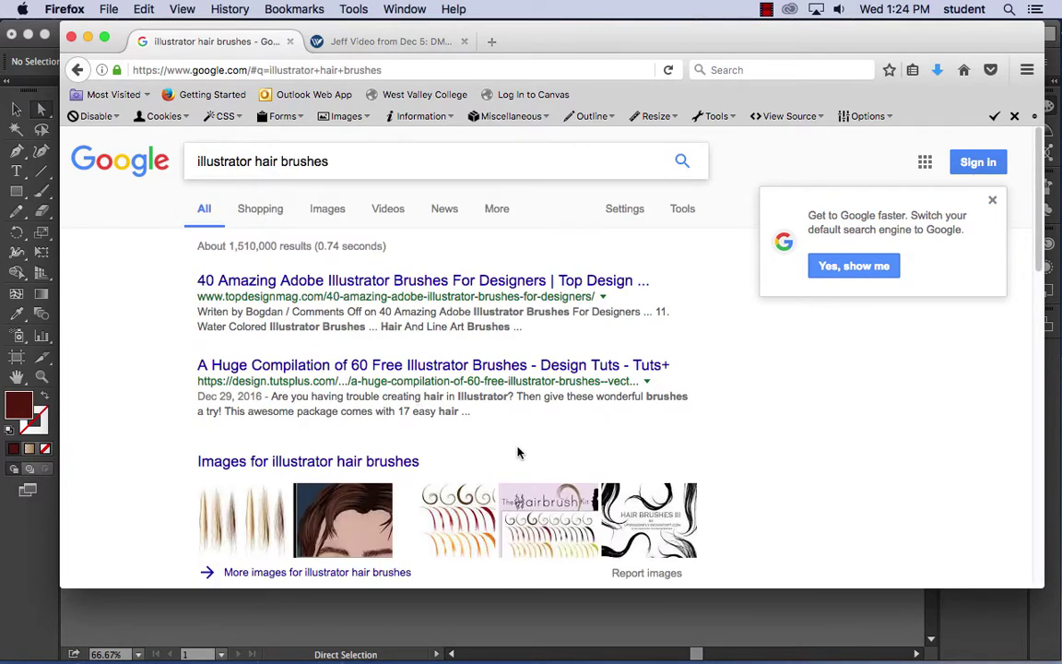
scroll(517, 450, down, 3)
click(235, 301)
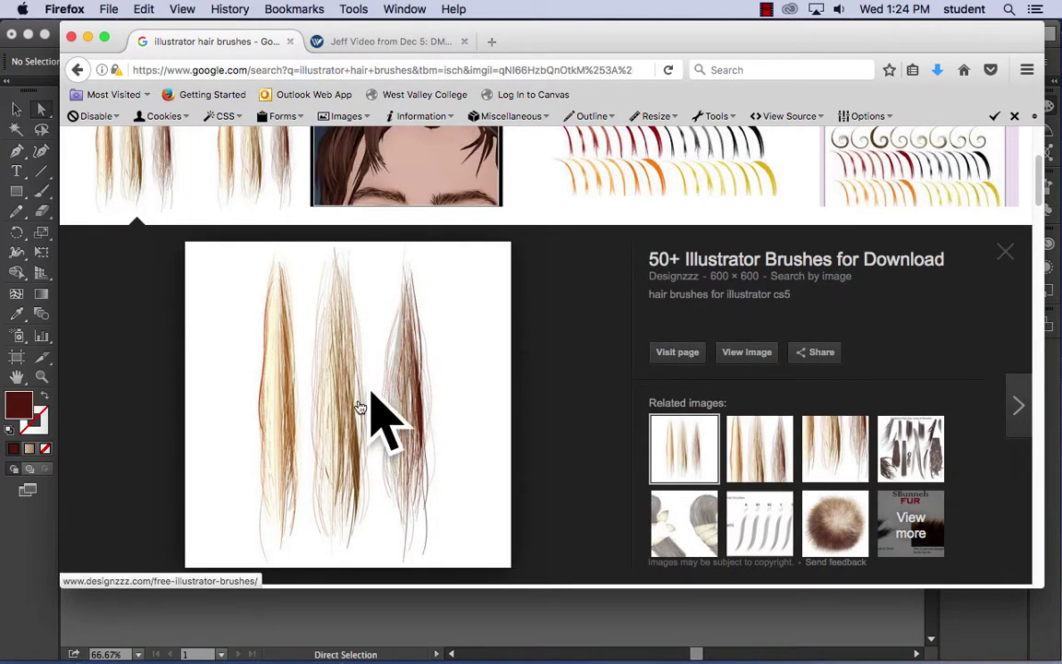
- Open the designzzz 50+ Illustrator Brushes article and dismiss the blog-guide popup
click(679, 355)
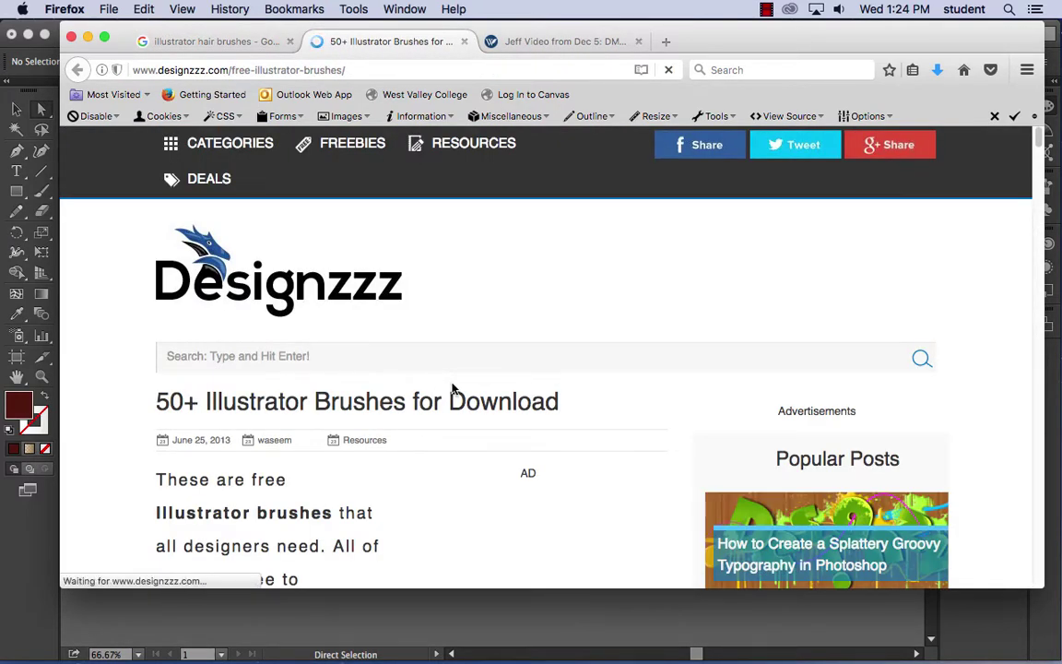
scroll(452, 387, down, 10)
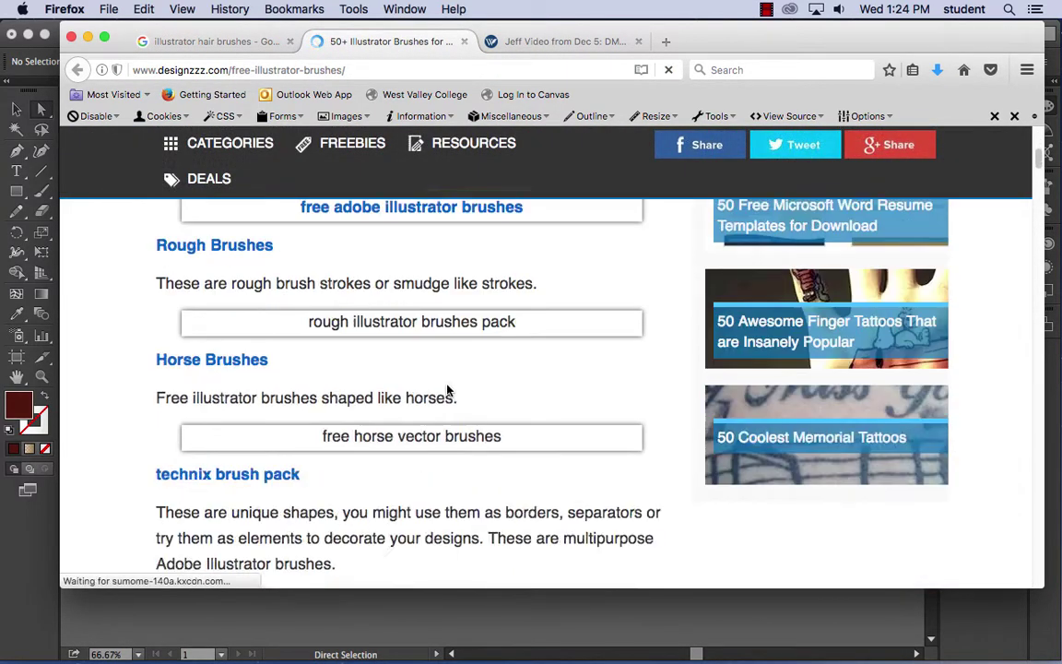
scroll(448, 390, down, 5)
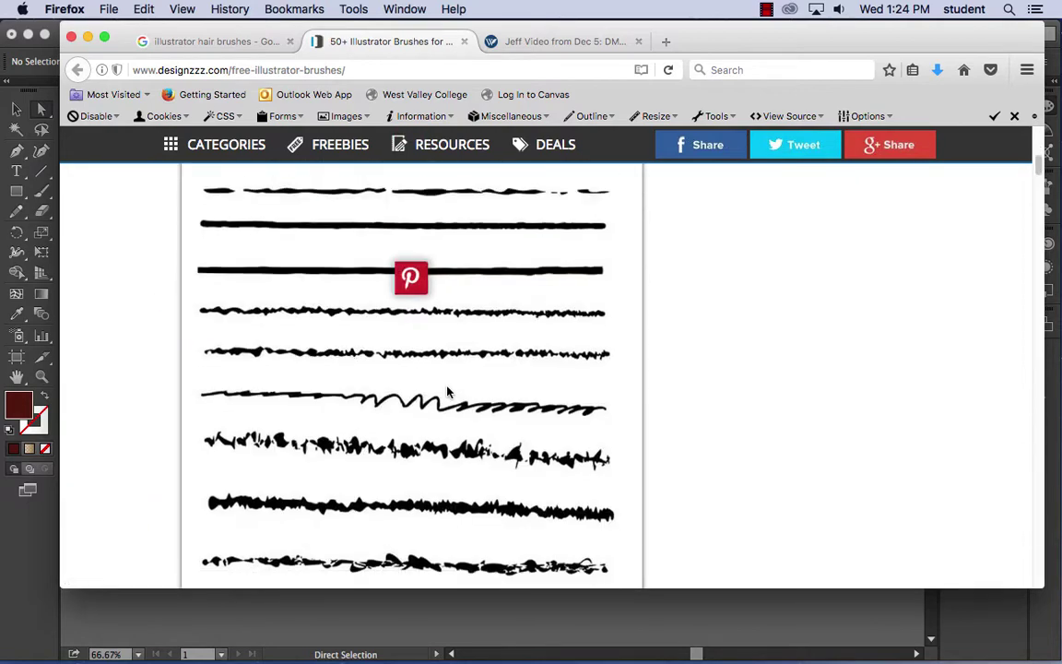
scroll(452, 396, down, 10)
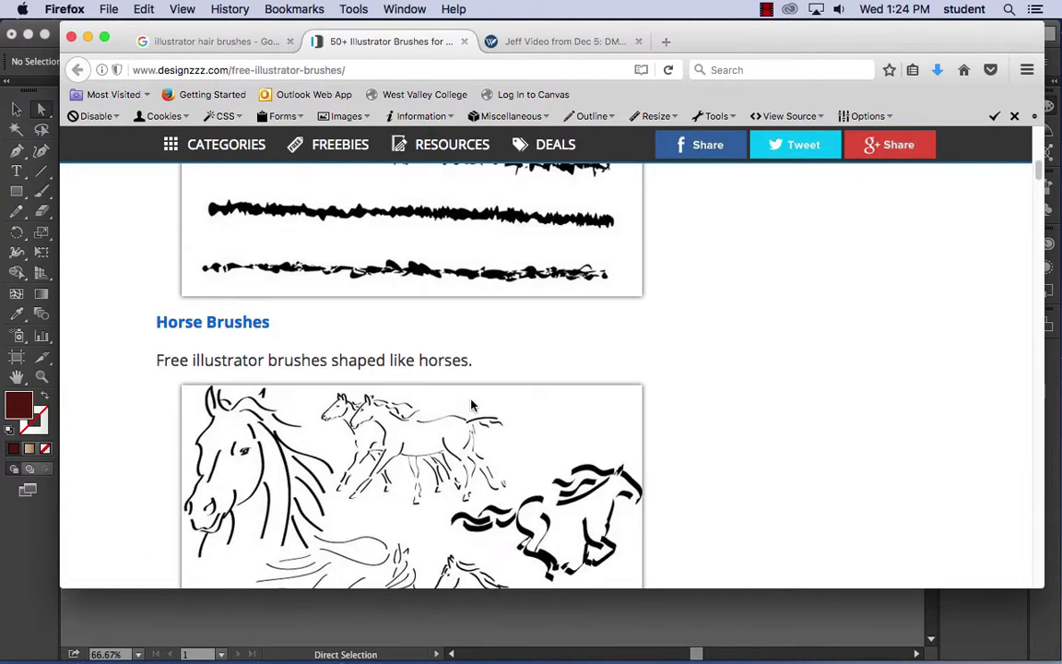
scroll(470, 408, down, 5)
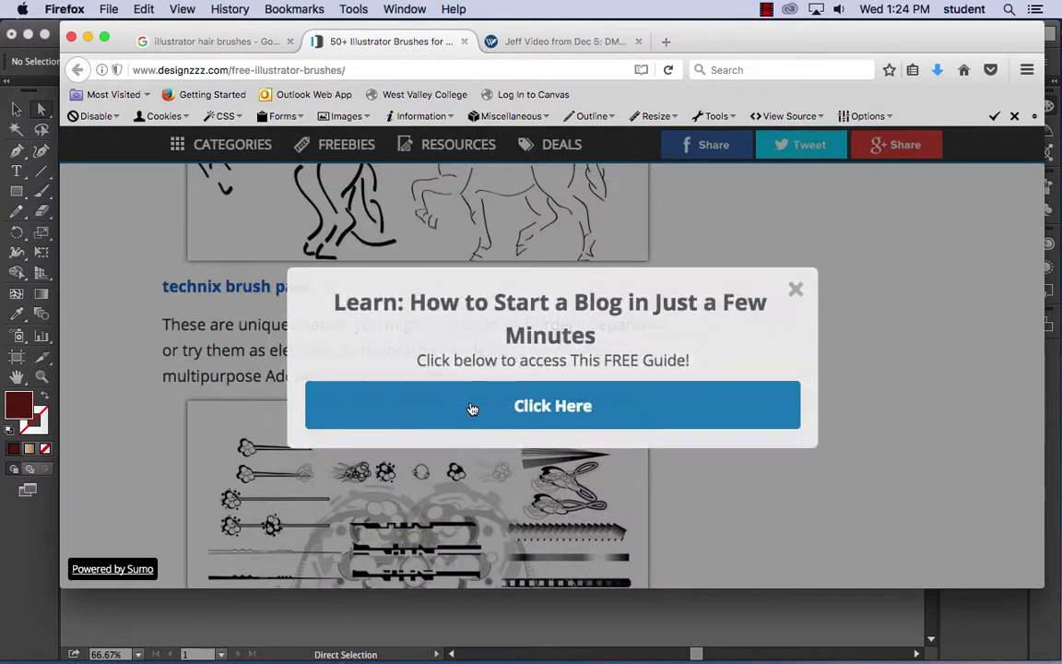
click(797, 290)
- Scroll down the brush list to the Fine Hairbrush hair-strand samples
scroll(601, 379, down, 15)
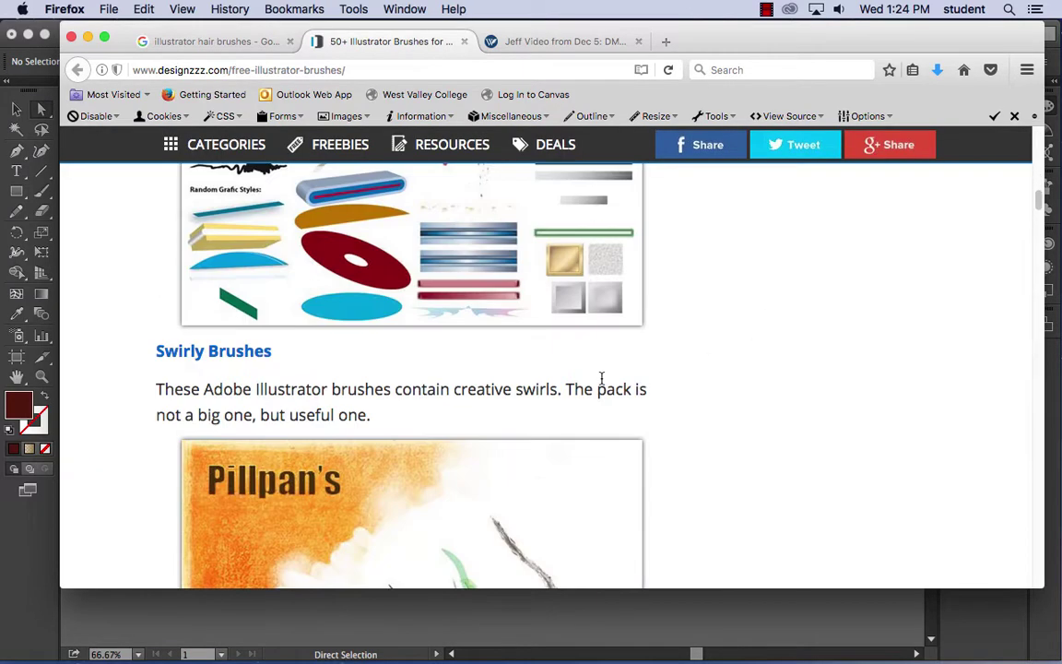
scroll(601, 384, down, 15)
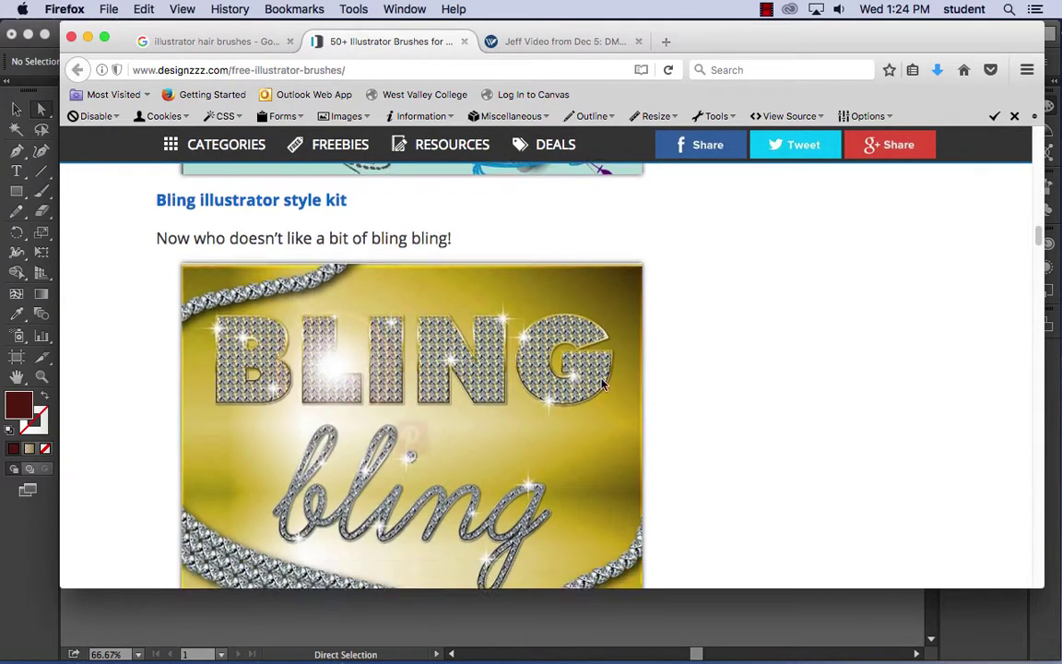
scroll(602, 385, down, 15)
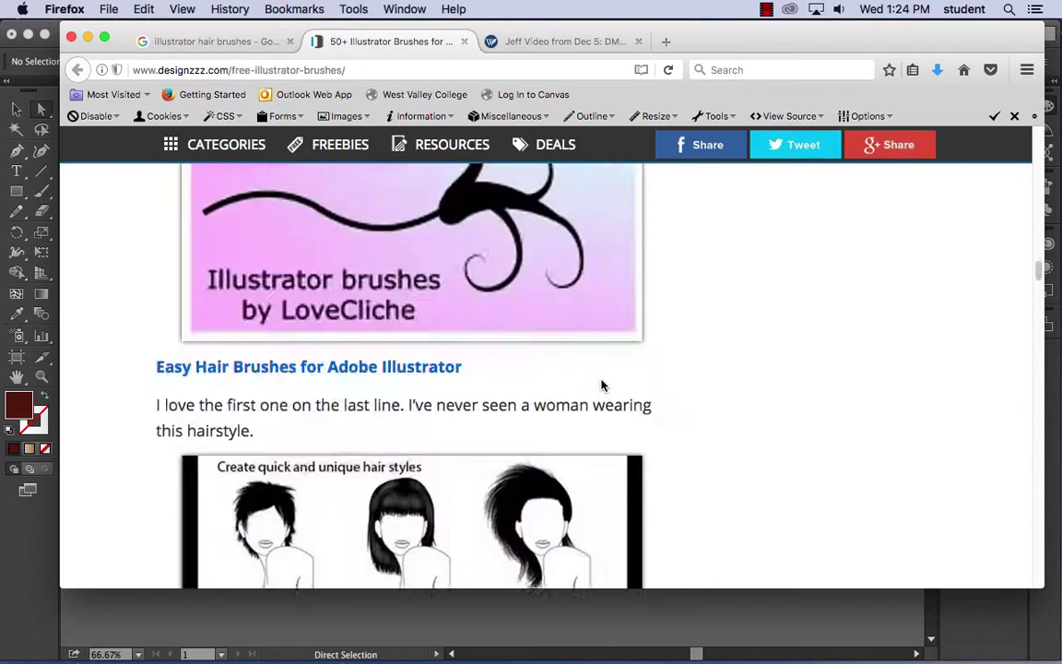
scroll(603, 386, up, 8)
scroll(602, 384, down, 4)
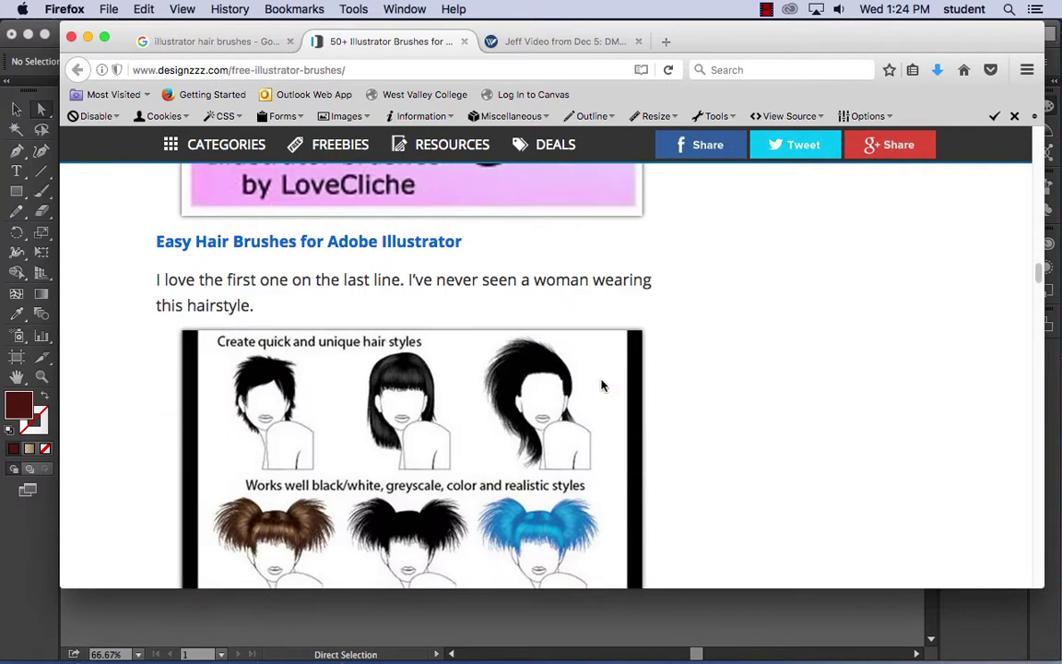
scroll(503, 359, down, 10)
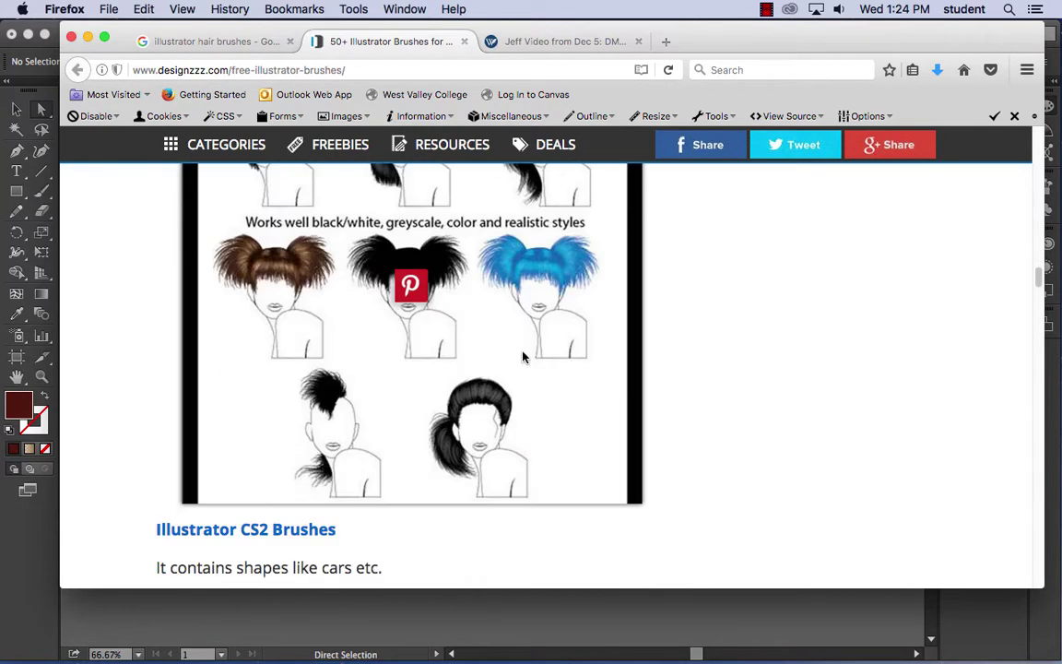
scroll(522, 357, down, 15)
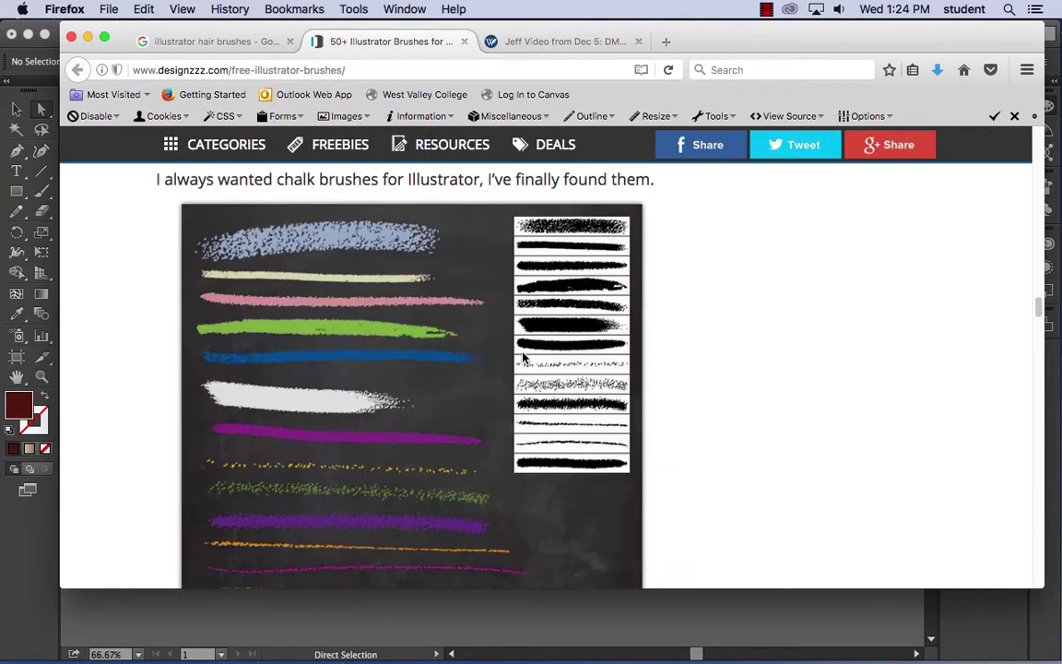
scroll(523, 357, down, 2)
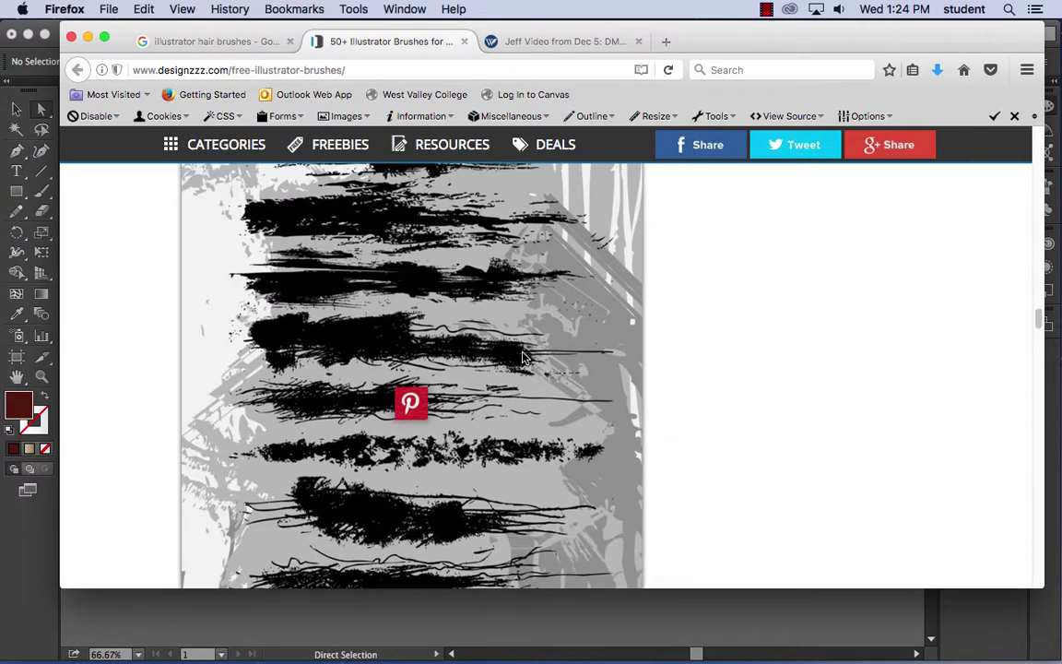
scroll(522, 358, down, 10)
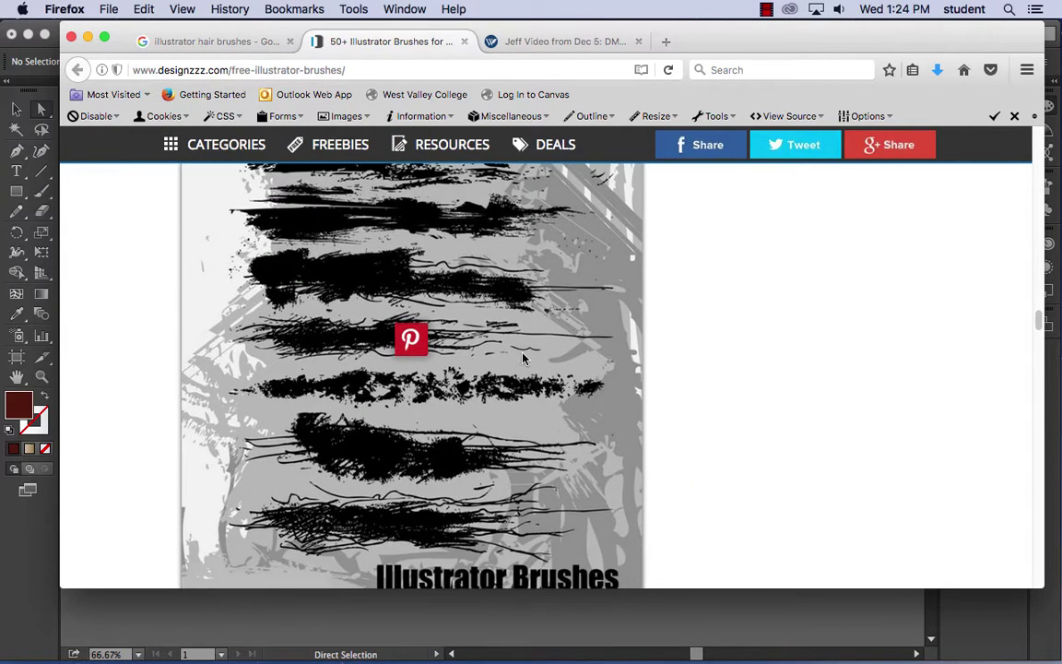
scroll(522, 358, down, 20)
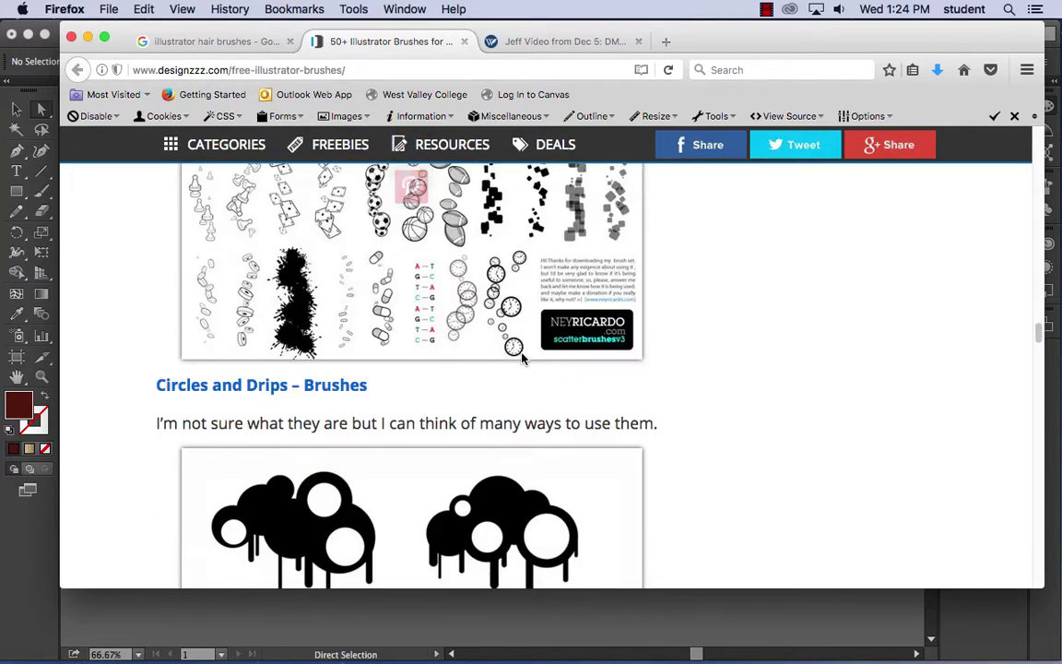
scroll(522, 358, down, 20)
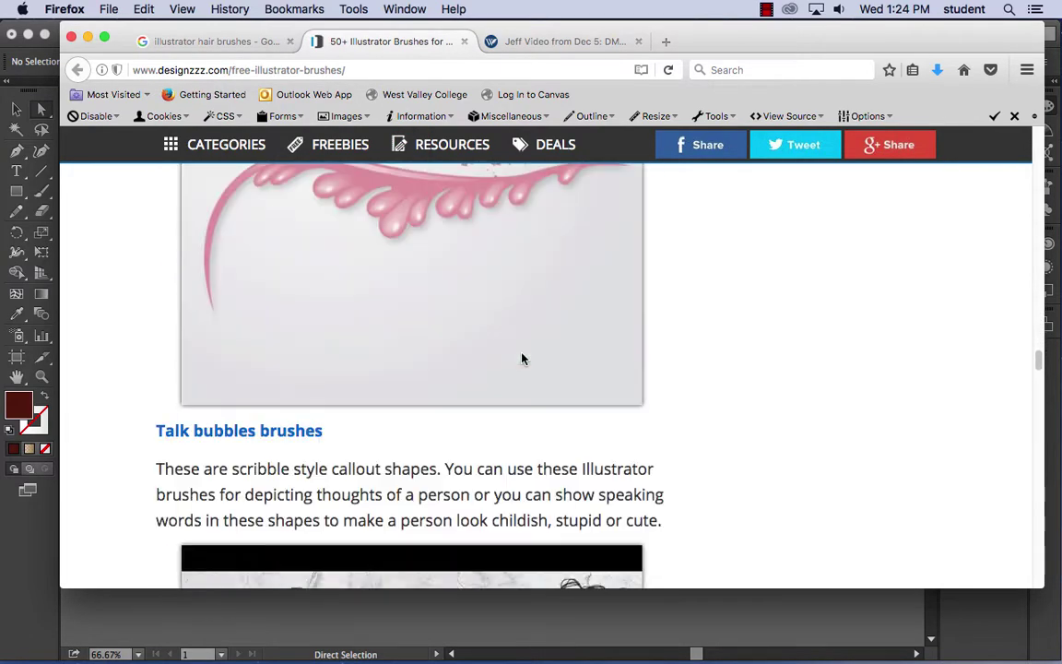
scroll(522, 358, down, 20)
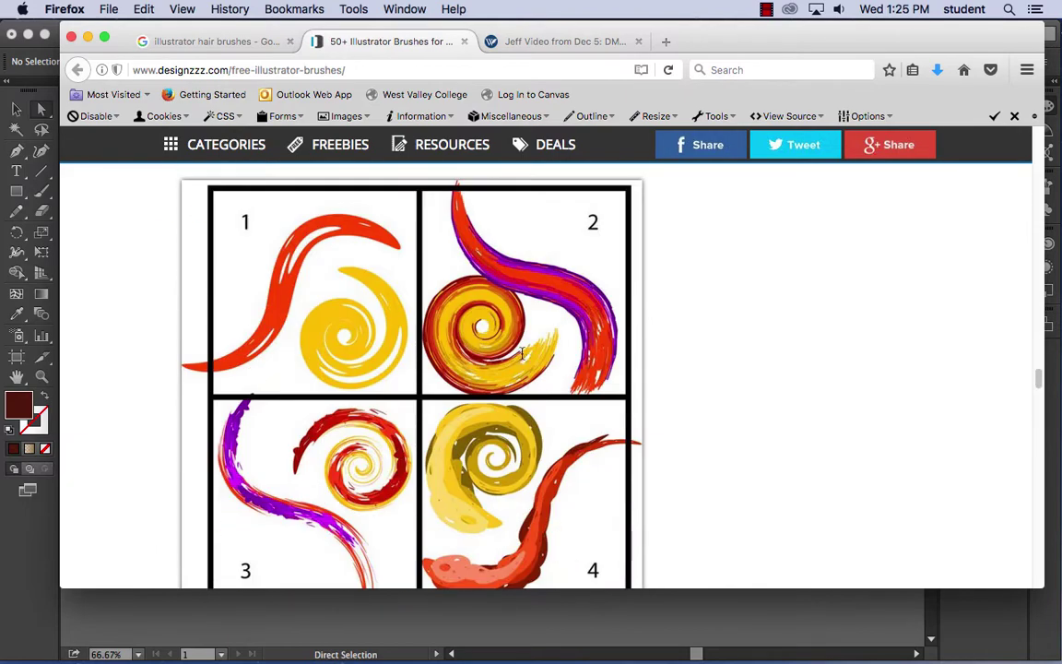
scroll(522, 357, down, 20)
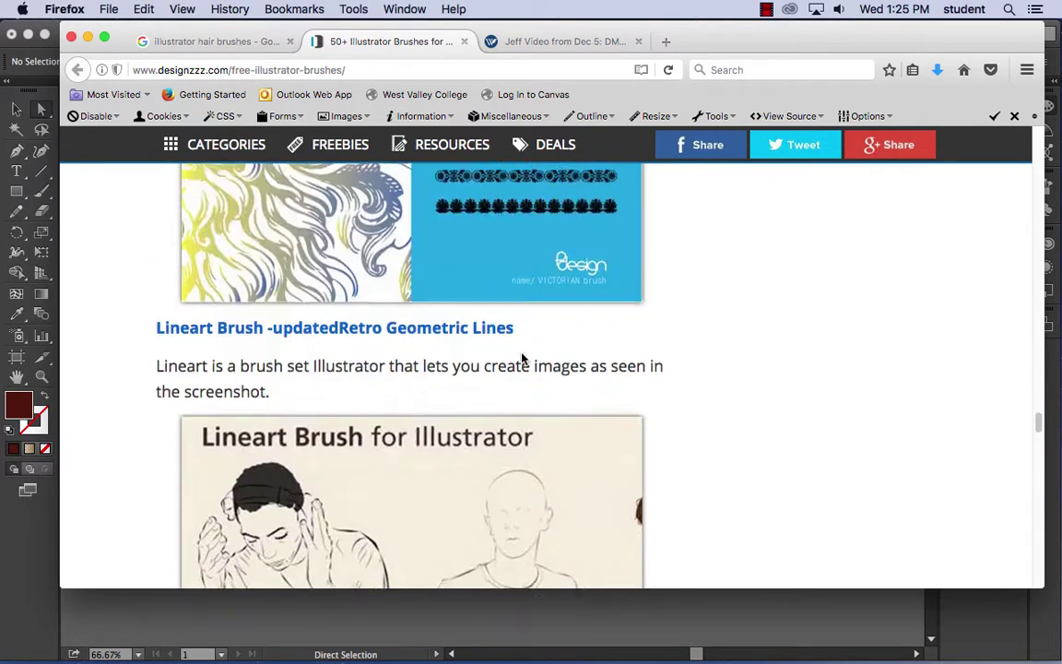
scroll(522, 358, down, 15)
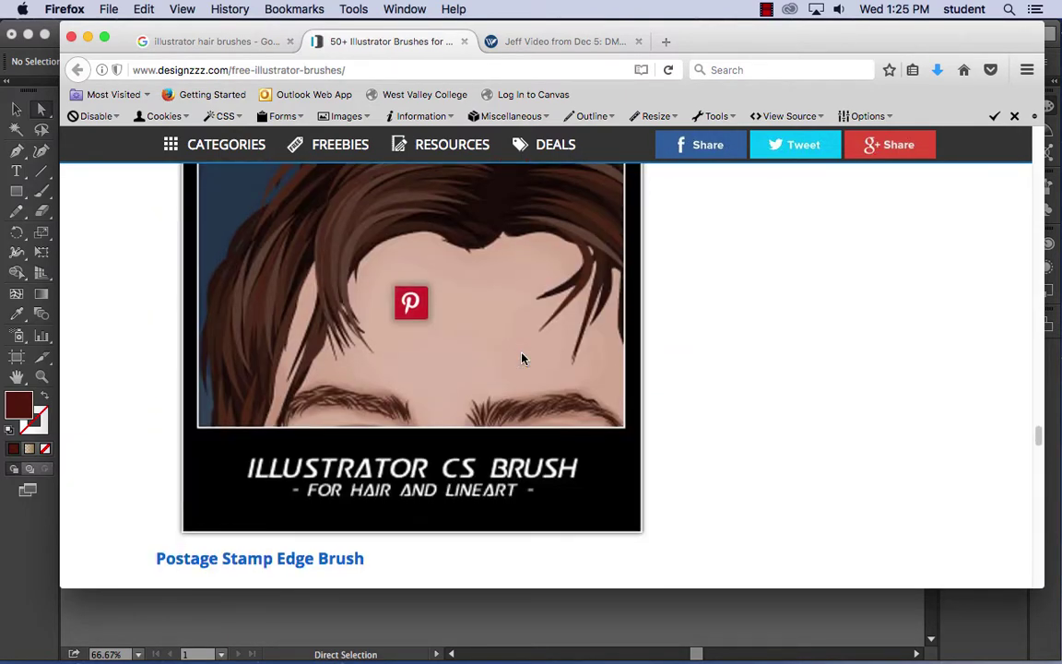
scroll(522, 358, down, 20)
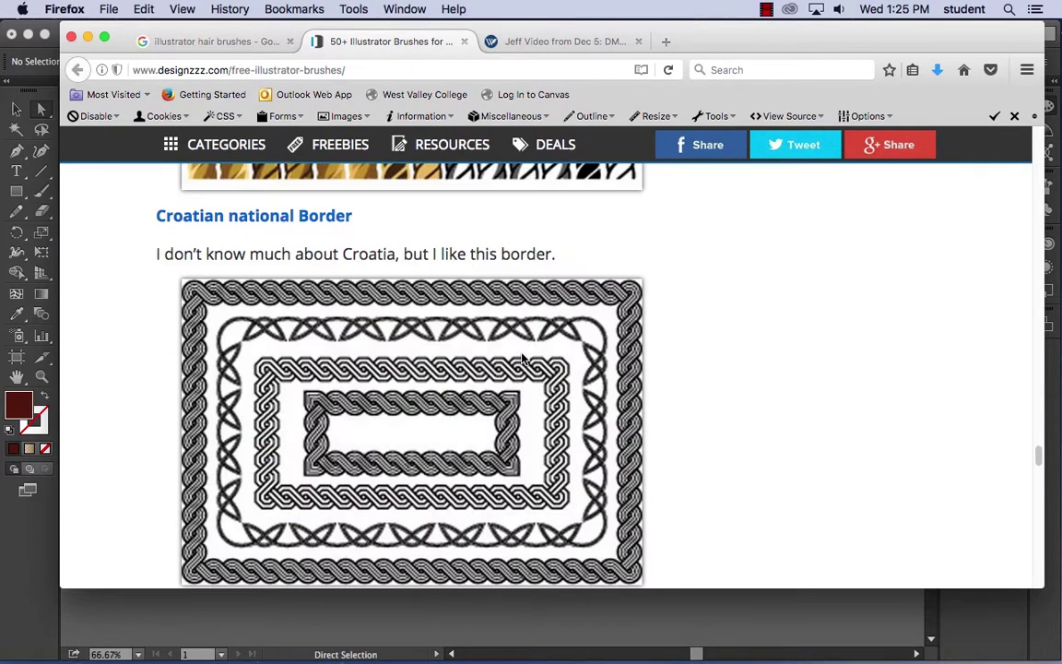
scroll(522, 358, down, 5)
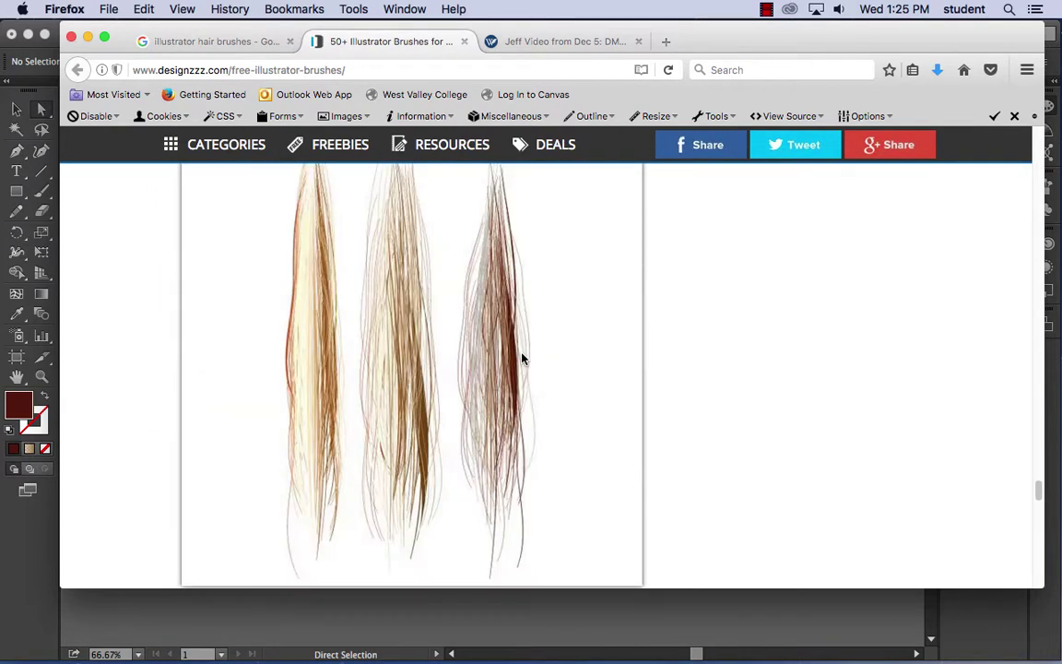
scroll(456, 320, up, 5)
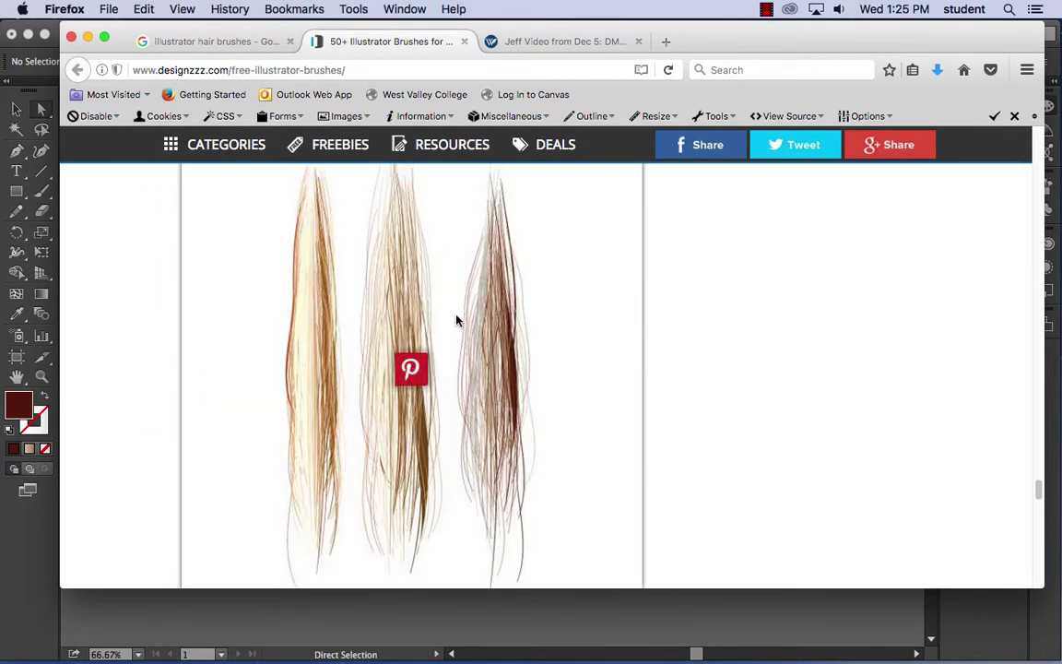
scroll(456, 320, down, 5)
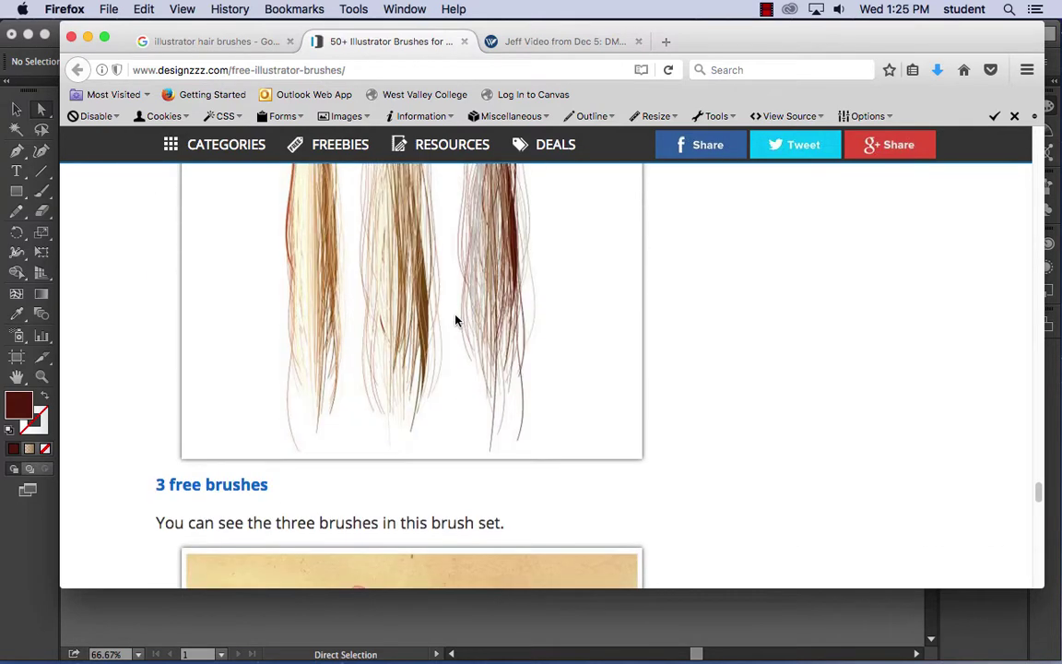
- Look over the 3 free brushes download page, then close it
click(246, 485)
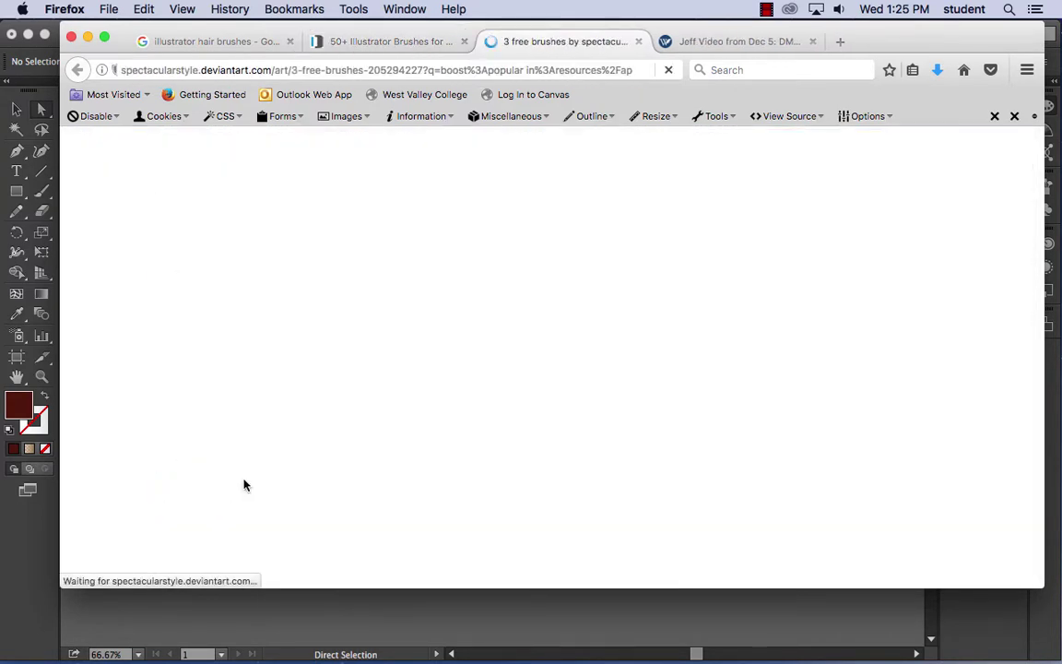
scroll(529, 481, down, 10)
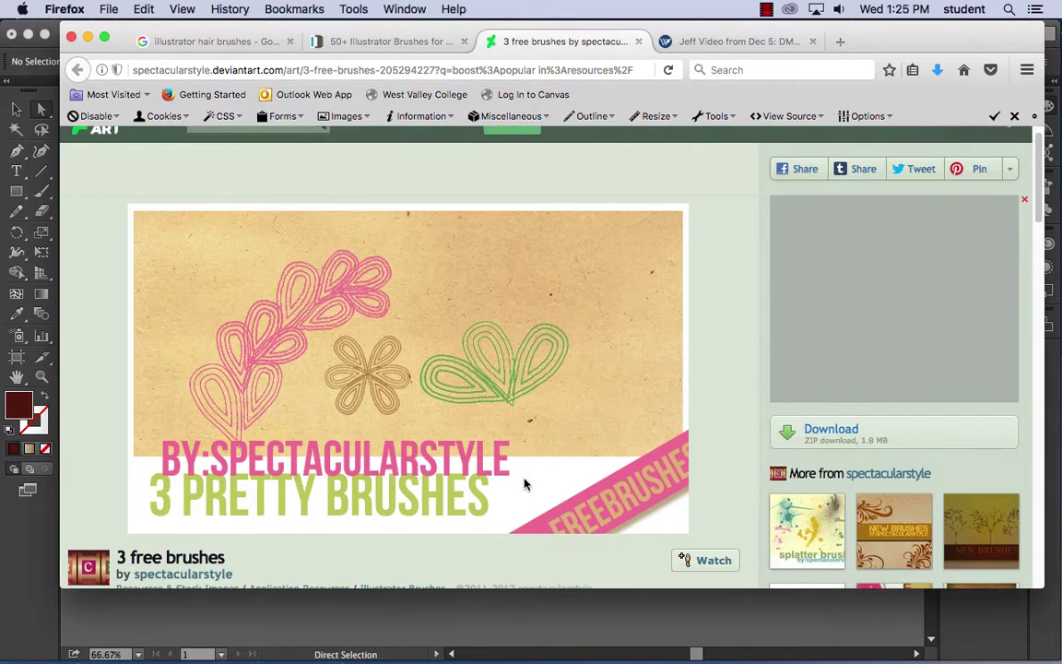
scroll(524, 484, up, 10)
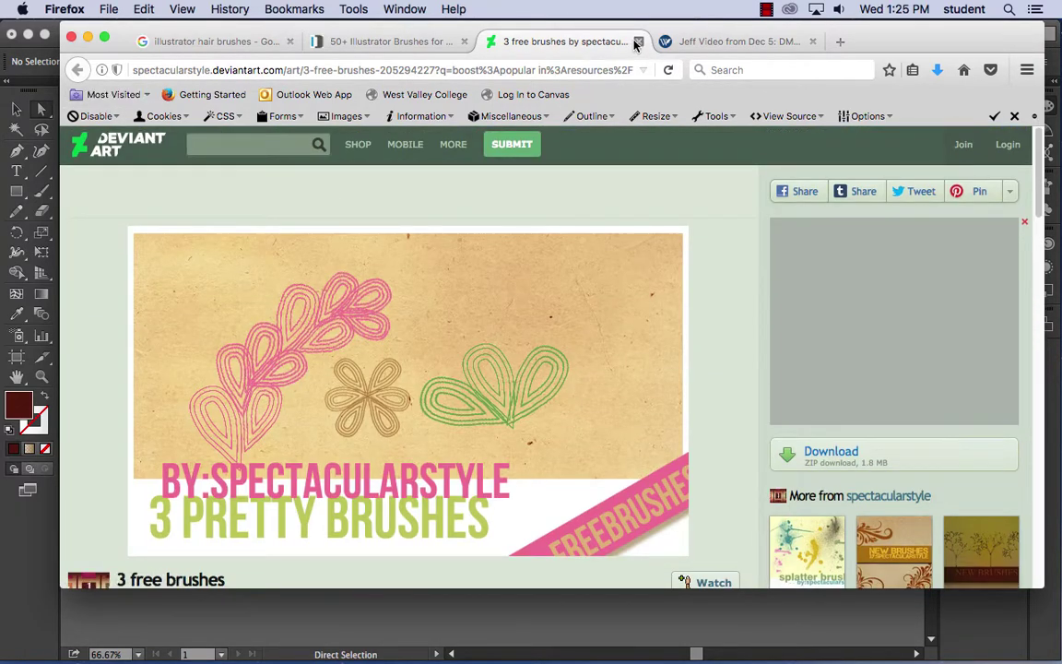
click(637, 41)
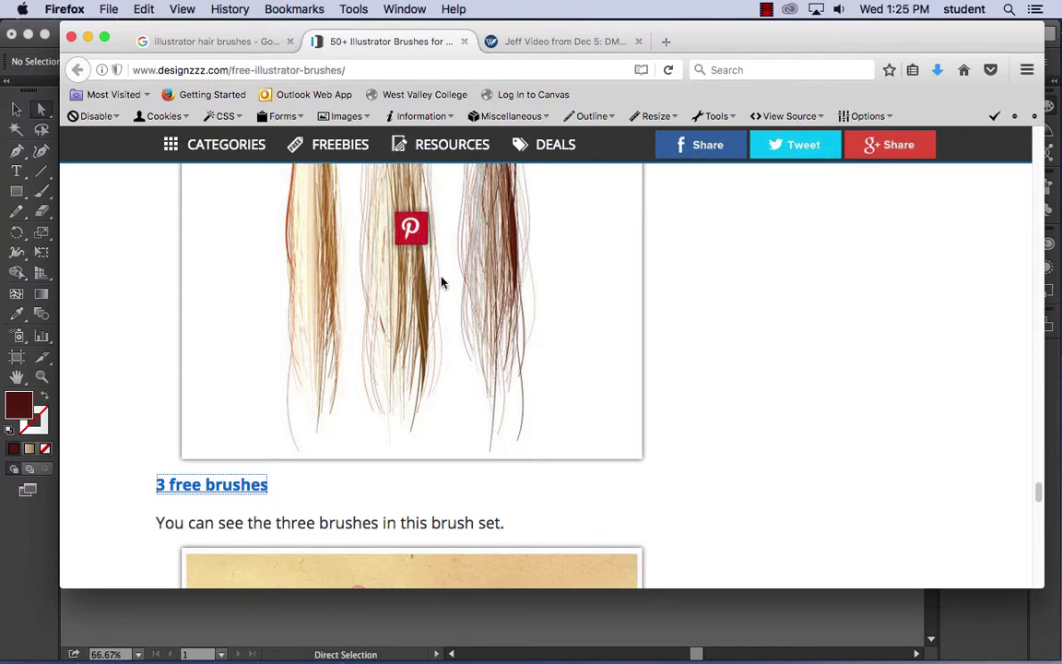
- Review the Fine Hairbrush download page on DeviantArt and close its tab
scroll(529, 349, down, 5)
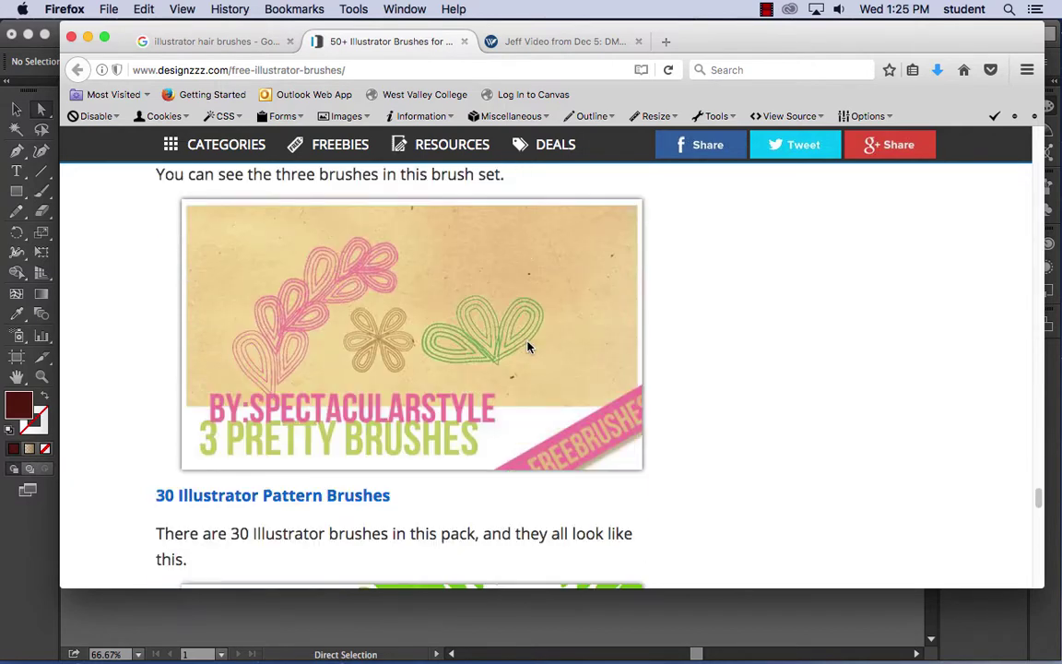
key(super+minus)
key(super+minus)
key(super+minus)
key(super+minus)
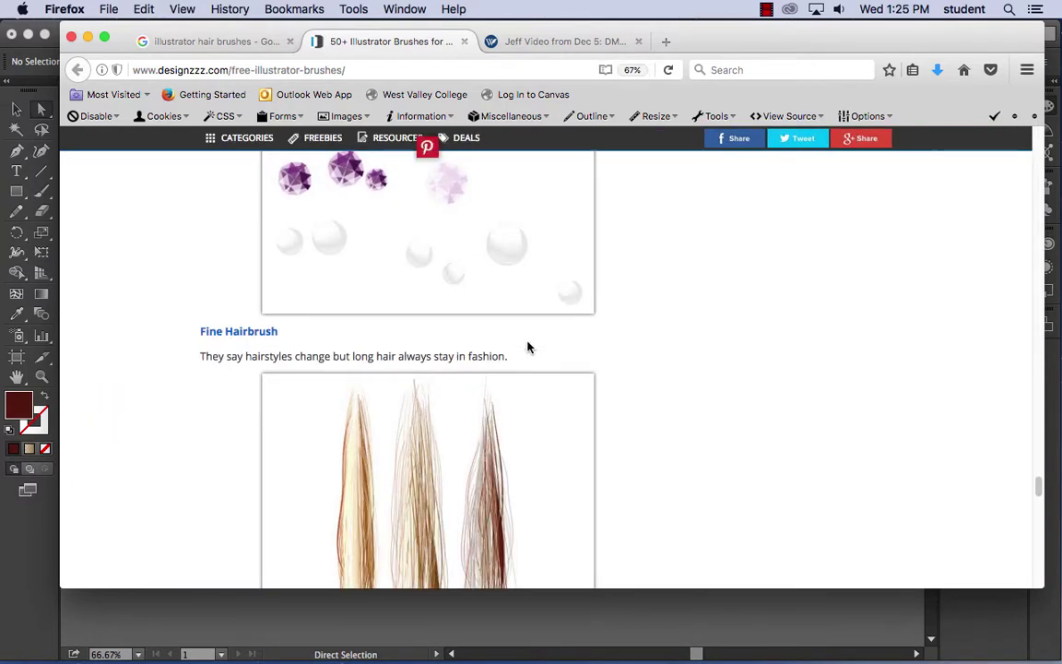
key(super+plus)
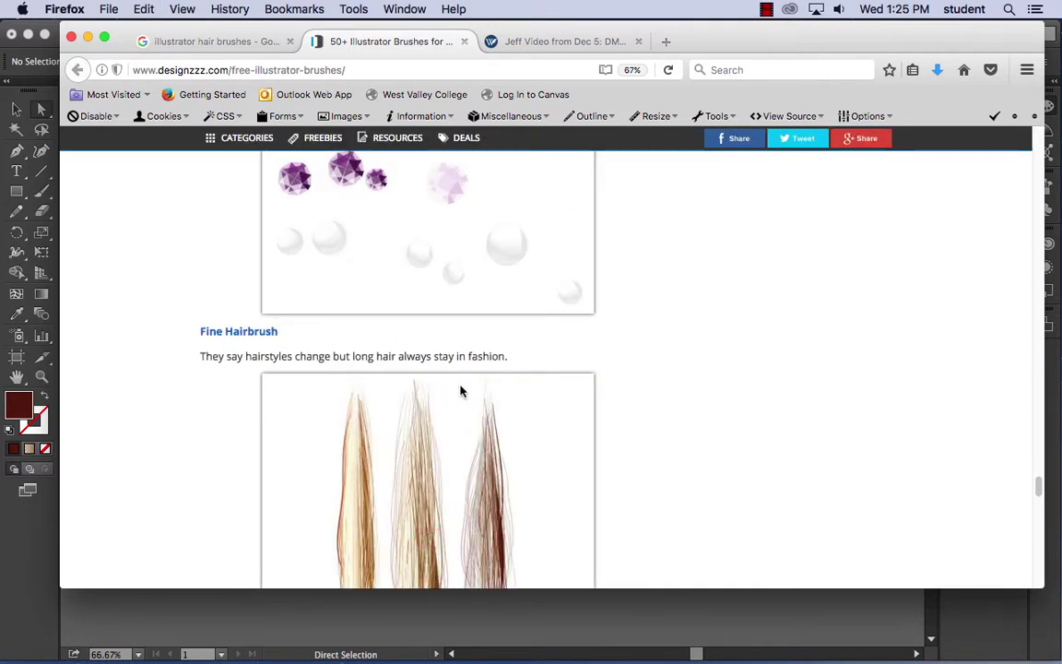
click(246, 333)
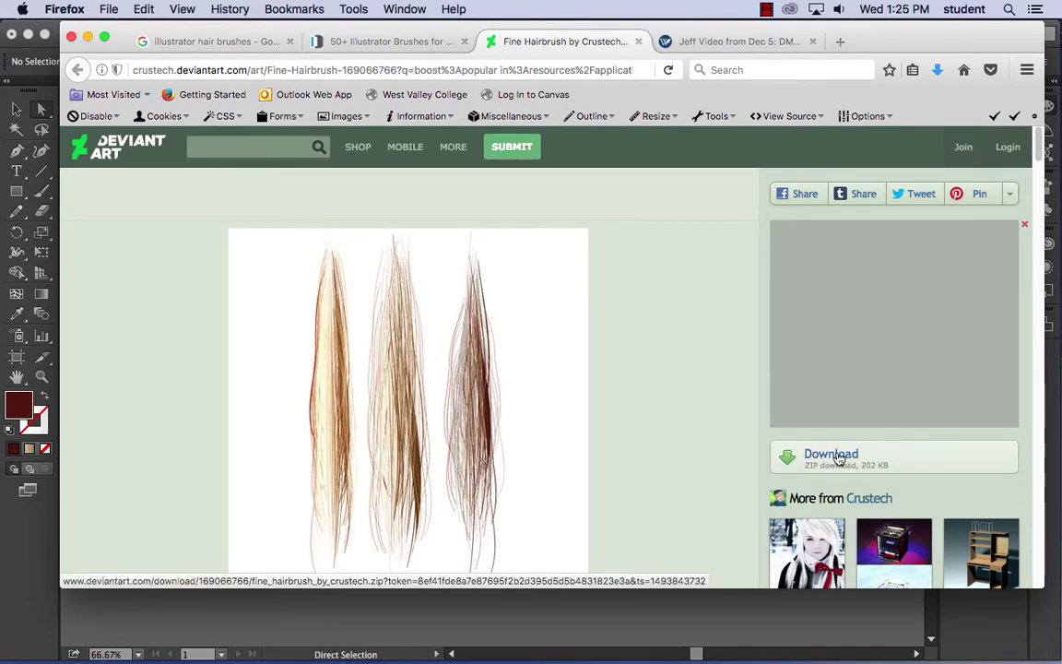
scroll(694, 470, down, 5)
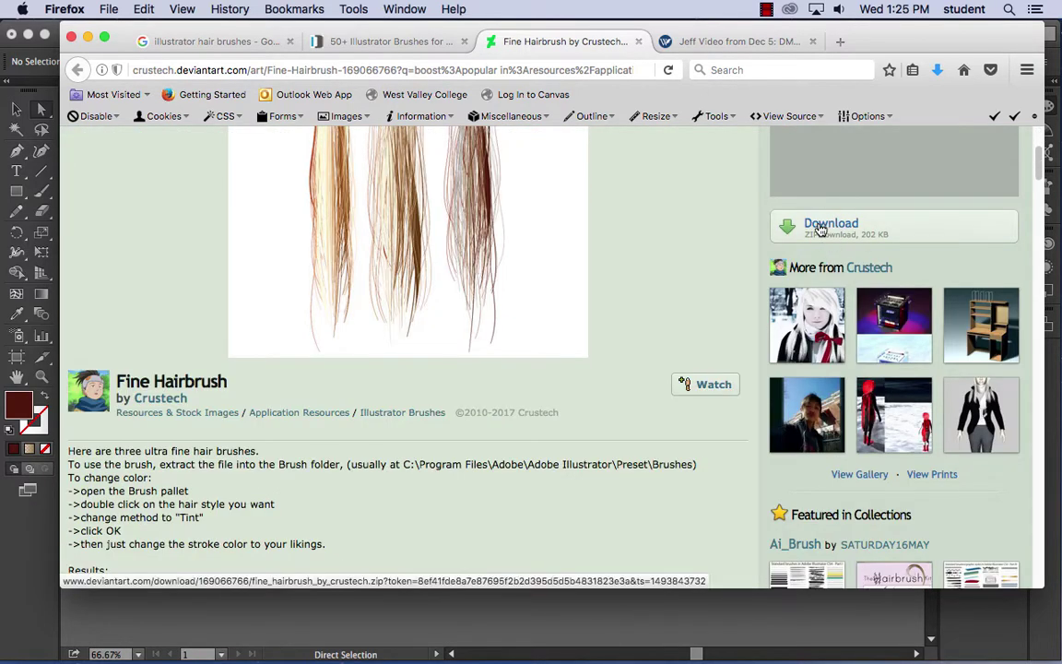
scroll(464, 369, down, 10)
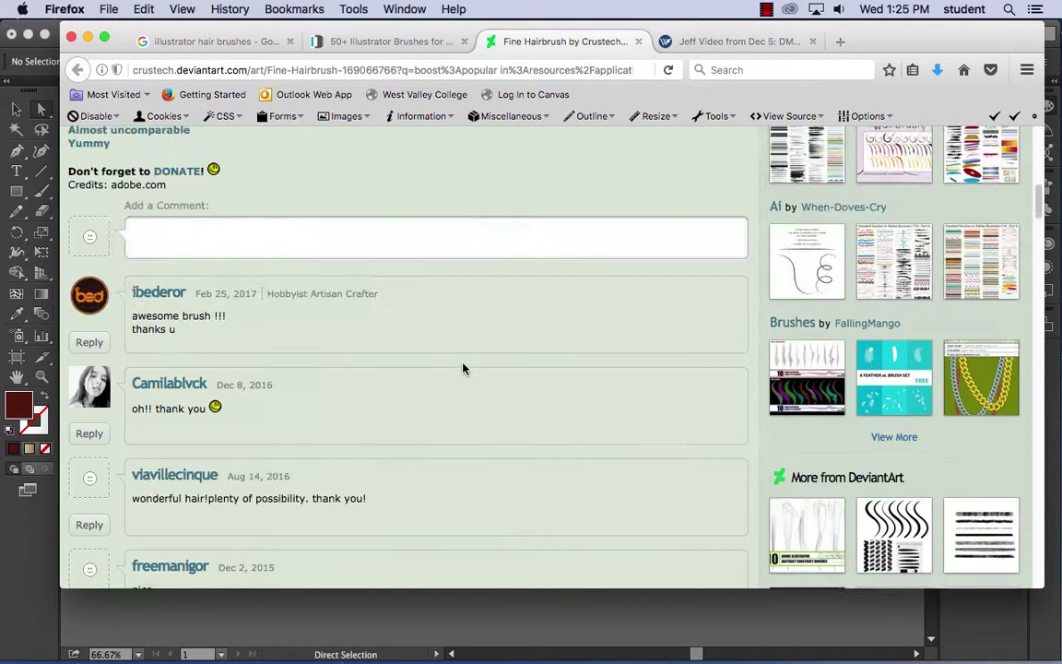
scroll(464, 369, up, 15)
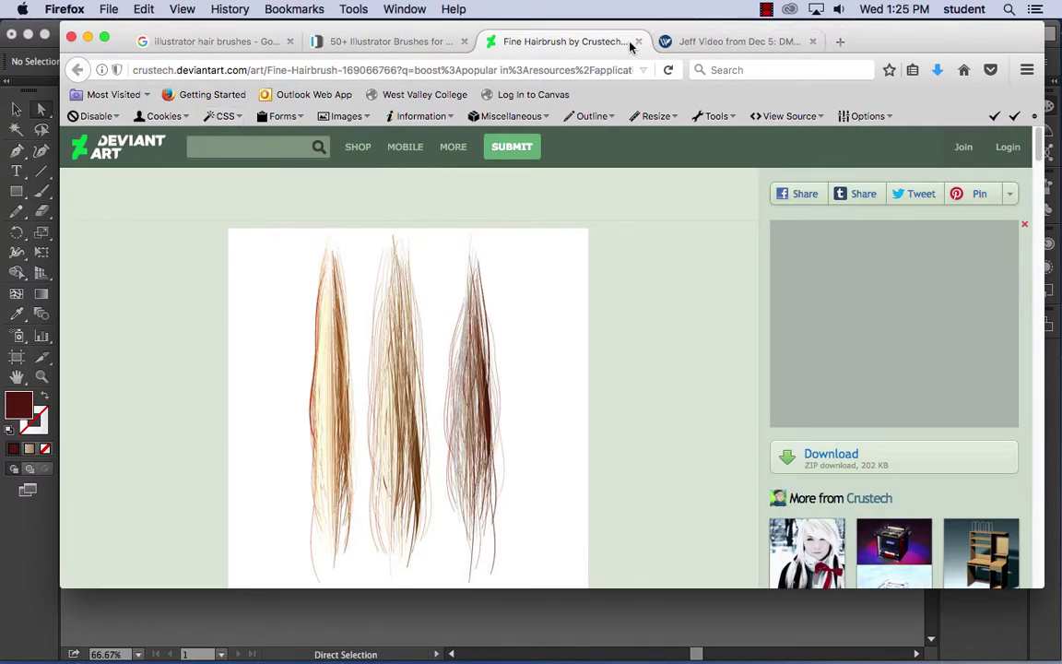
click(637, 41)
- Close the designzzz tab and return to the Google hair-brush web results
click(464, 42)
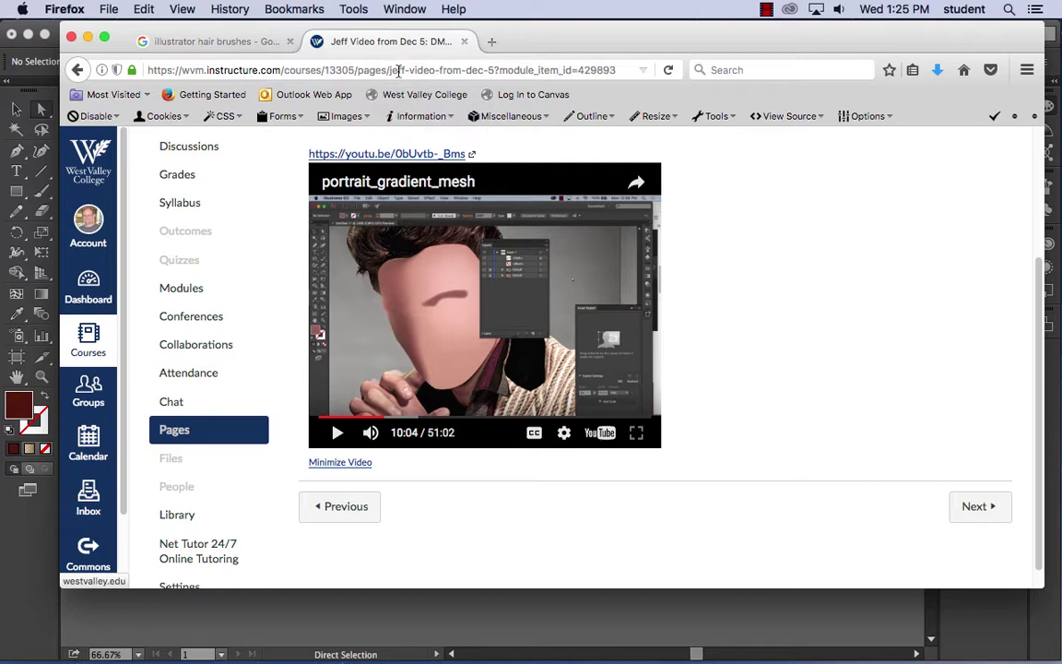
click(214, 44)
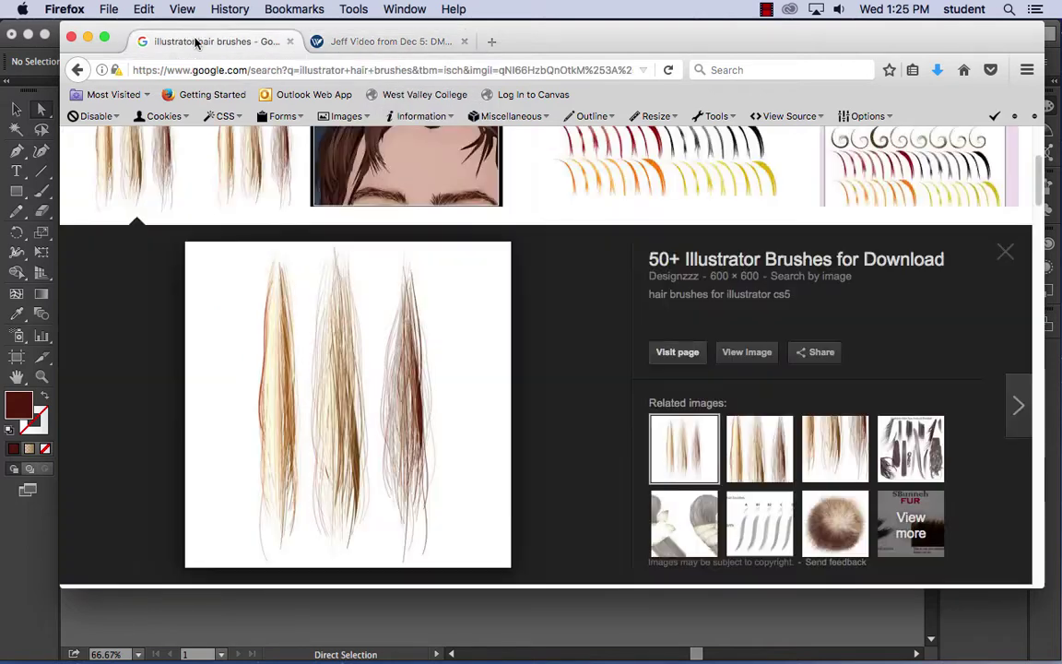
click(78, 70)
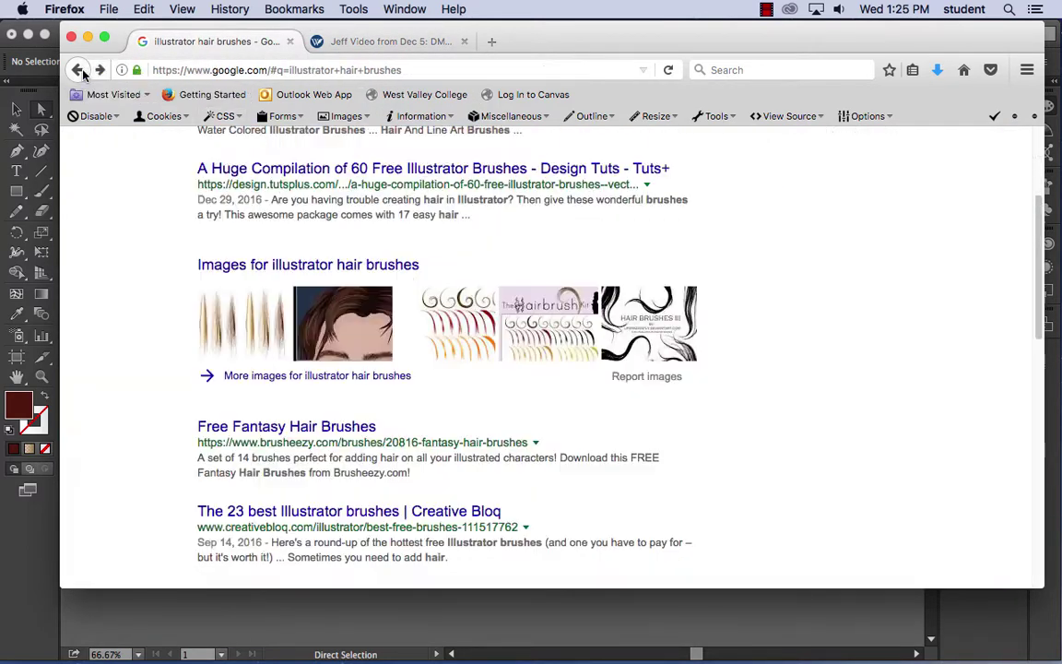
- Open the '25 Adobe Illustrator Brush Sets You Can Download For Free' result
scroll(569, 415, down, 3)
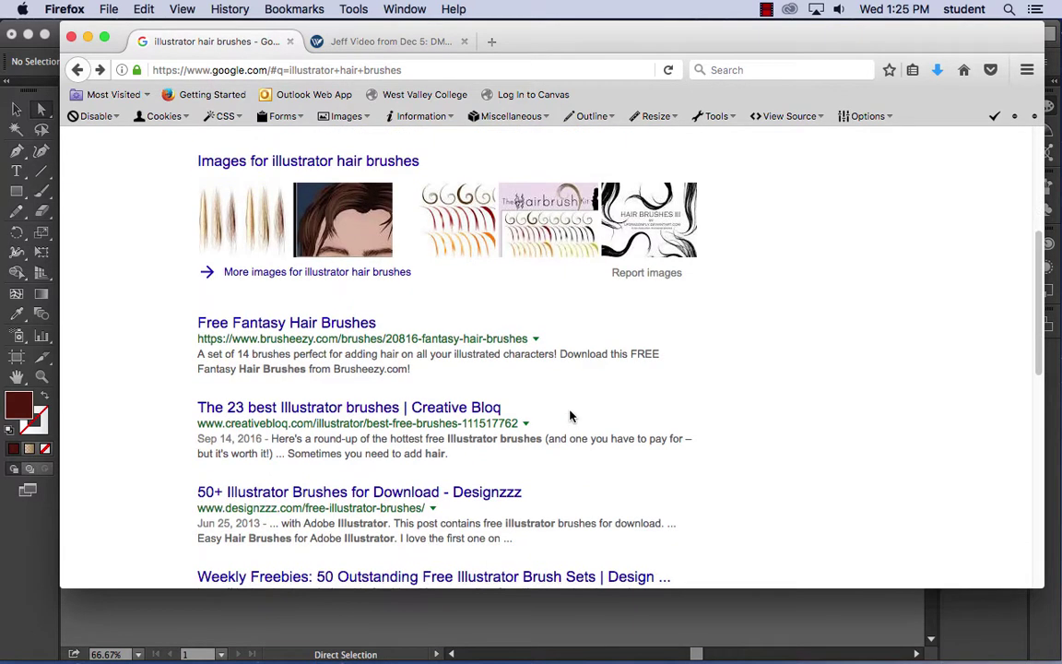
scroll(569, 416, down, 1)
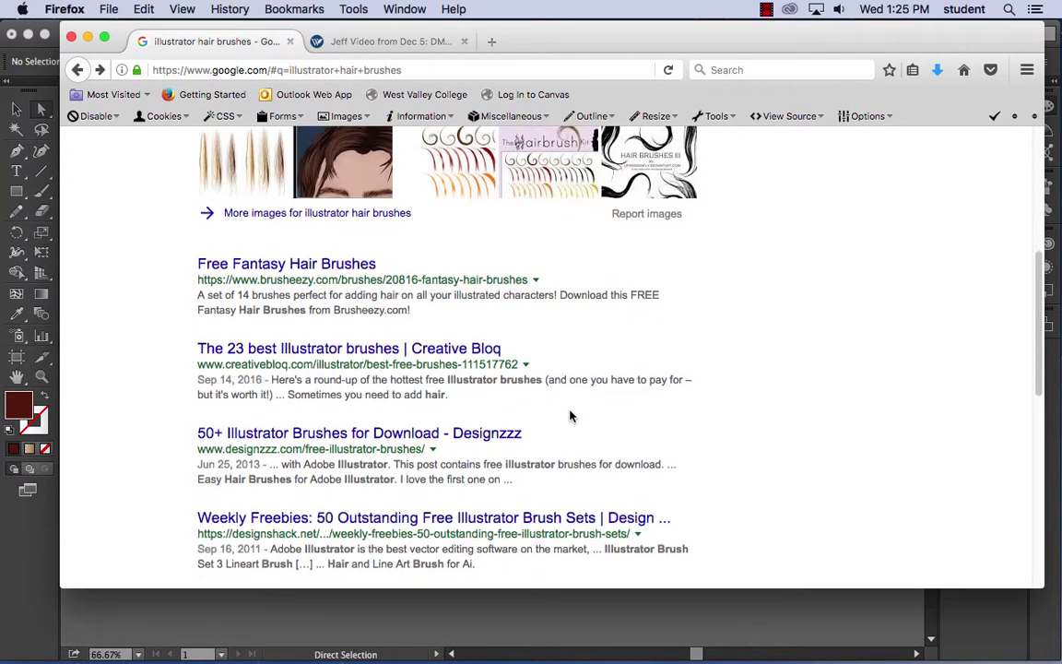
scroll(570, 416, down, 1)
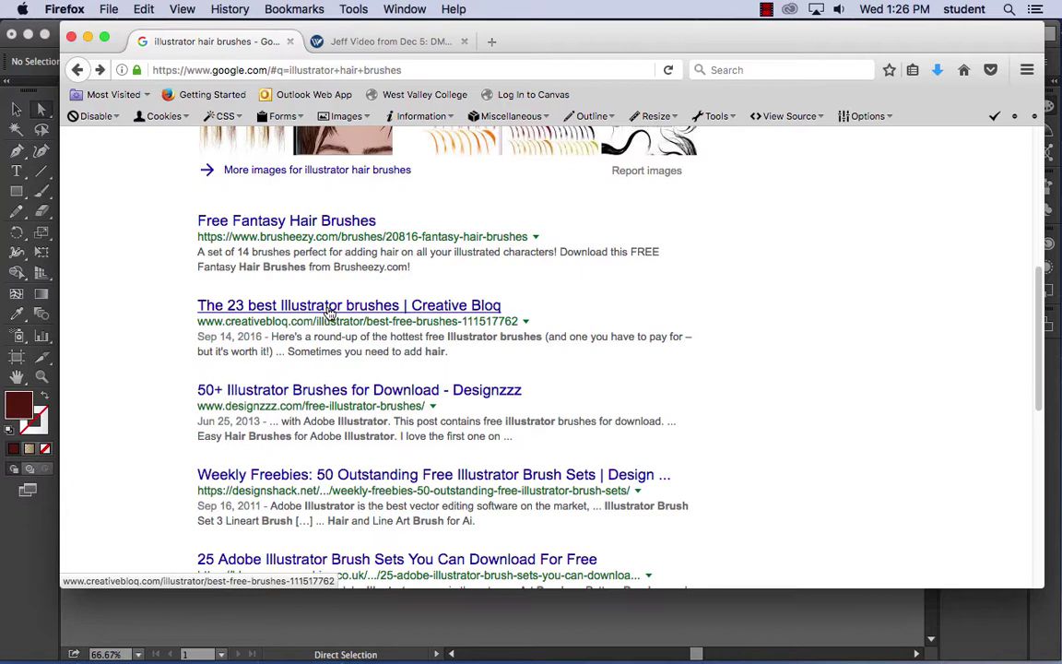
scroll(388, 318, down, 5)
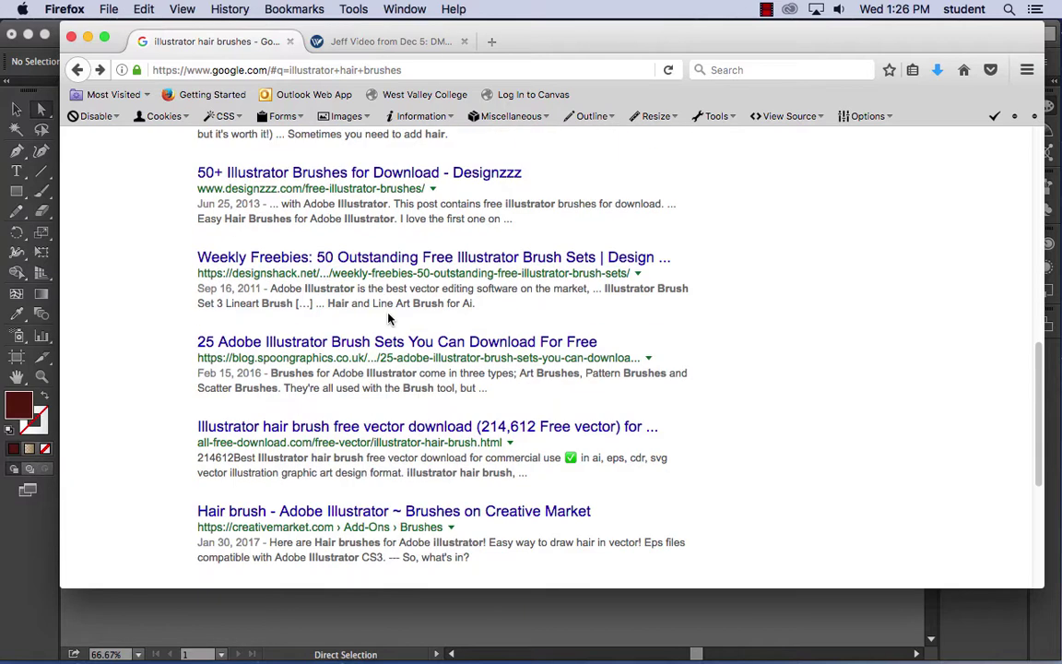
scroll(389, 318, down, 3)
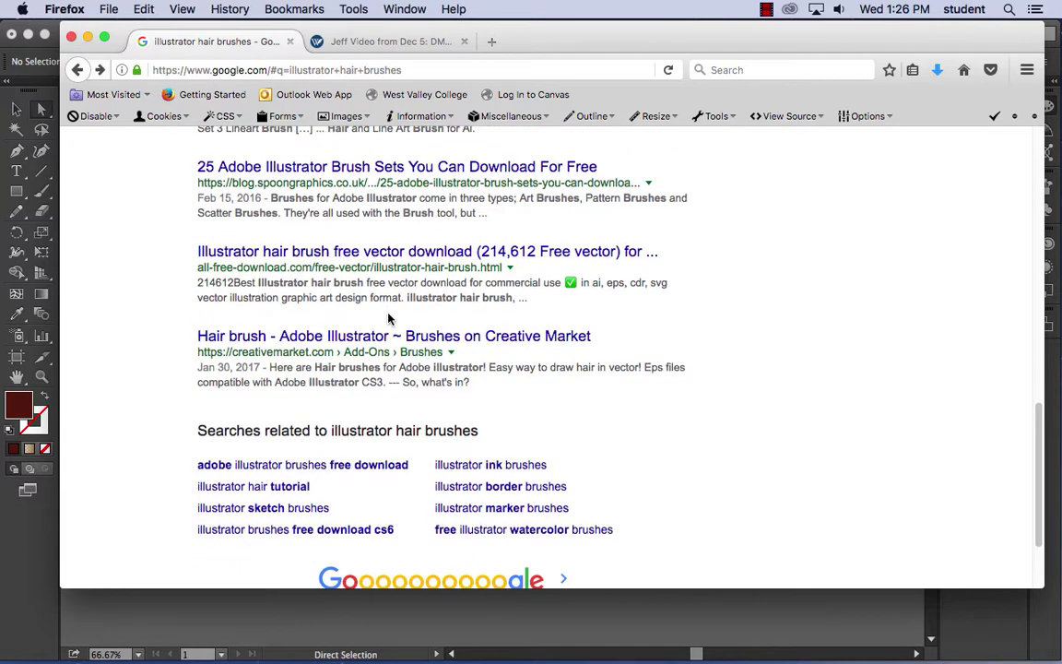
scroll(389, 314, up, 6)
scroll(390, 319, down, 1)
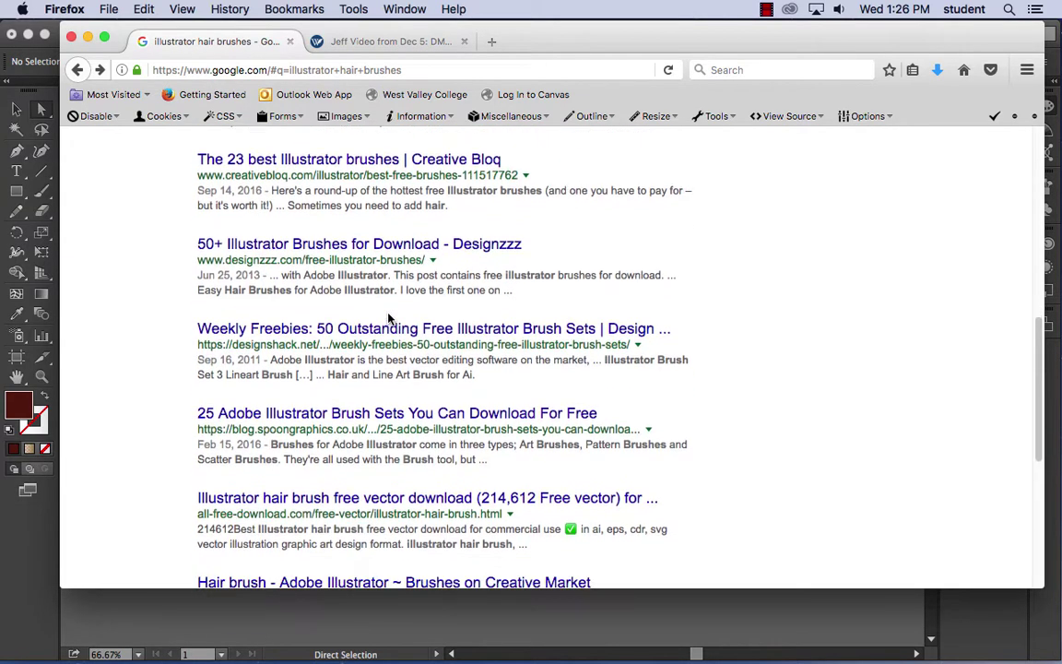
click(370, 415)
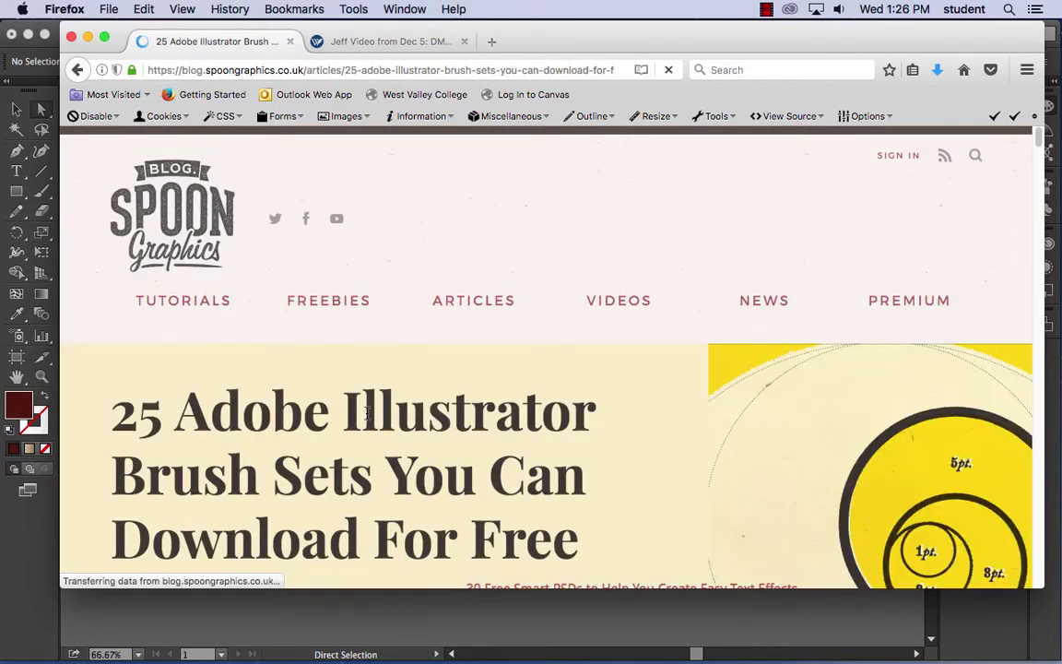
- Skim the Spoon Graphics 25 brush-sets article, then go back to the Google results
scroll(391, 410, down, 6)
scroll(395, 414, down, 20)
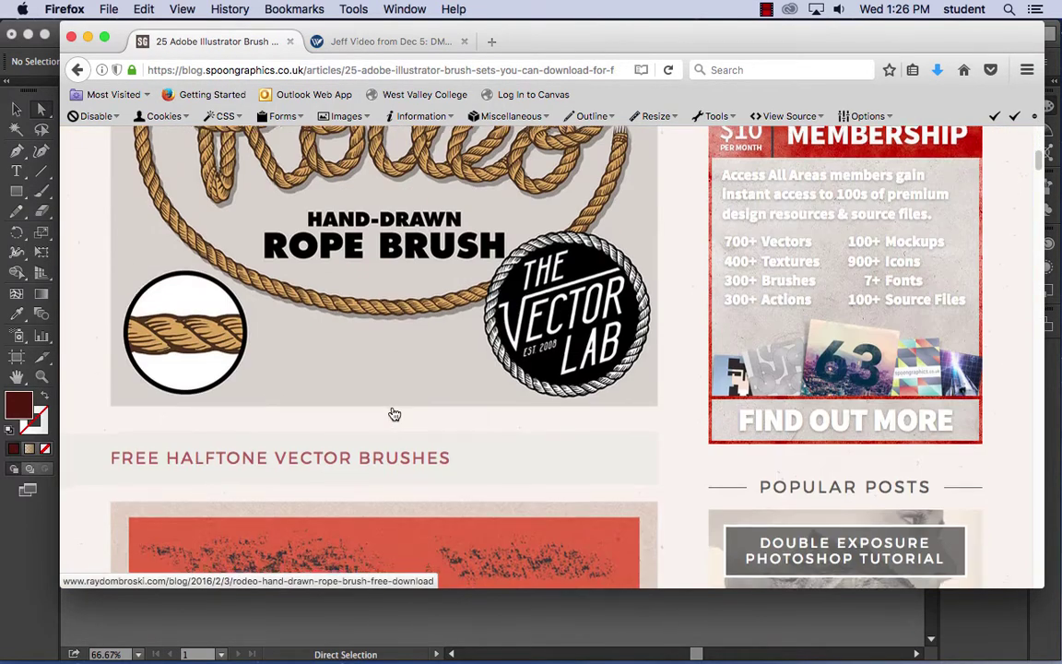
scroll(395, 414, down, 20)
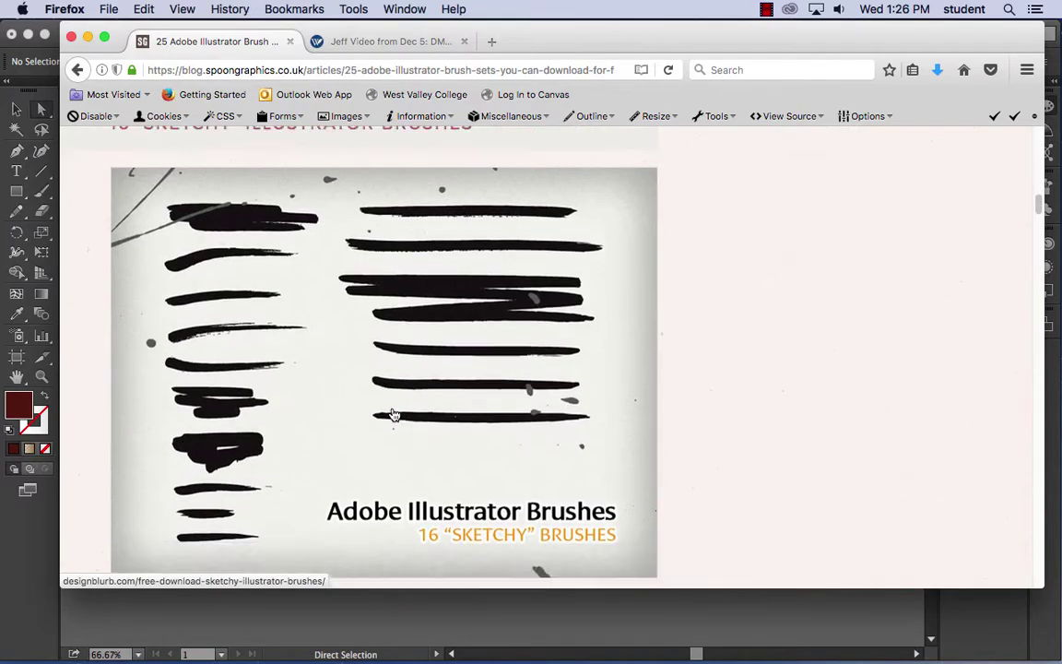
scroll(395, 414, up, 20)
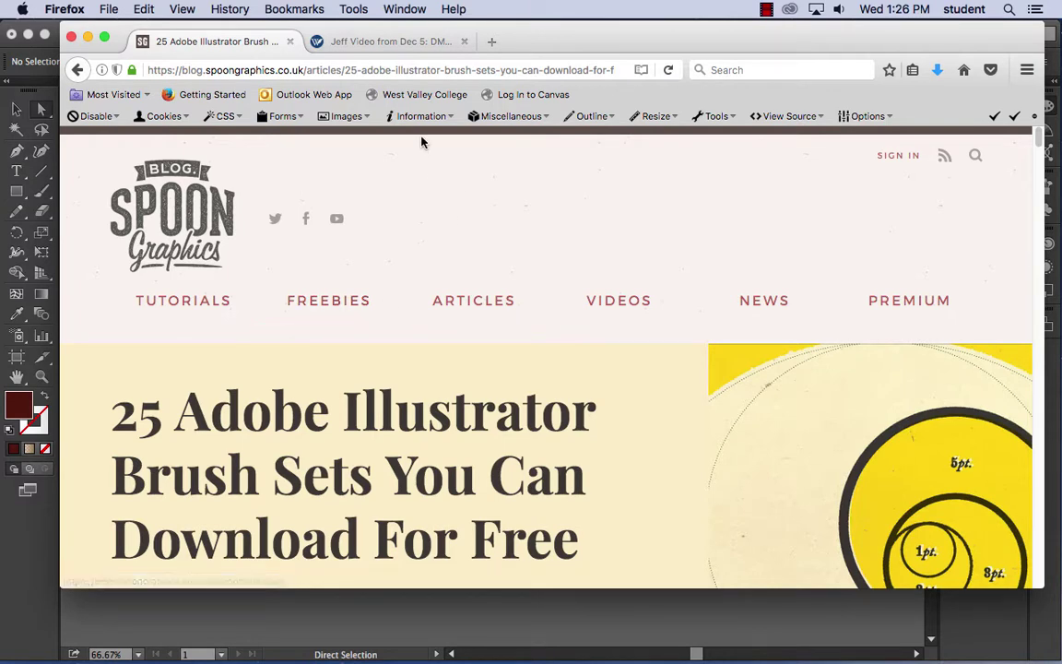
click(77, 69)
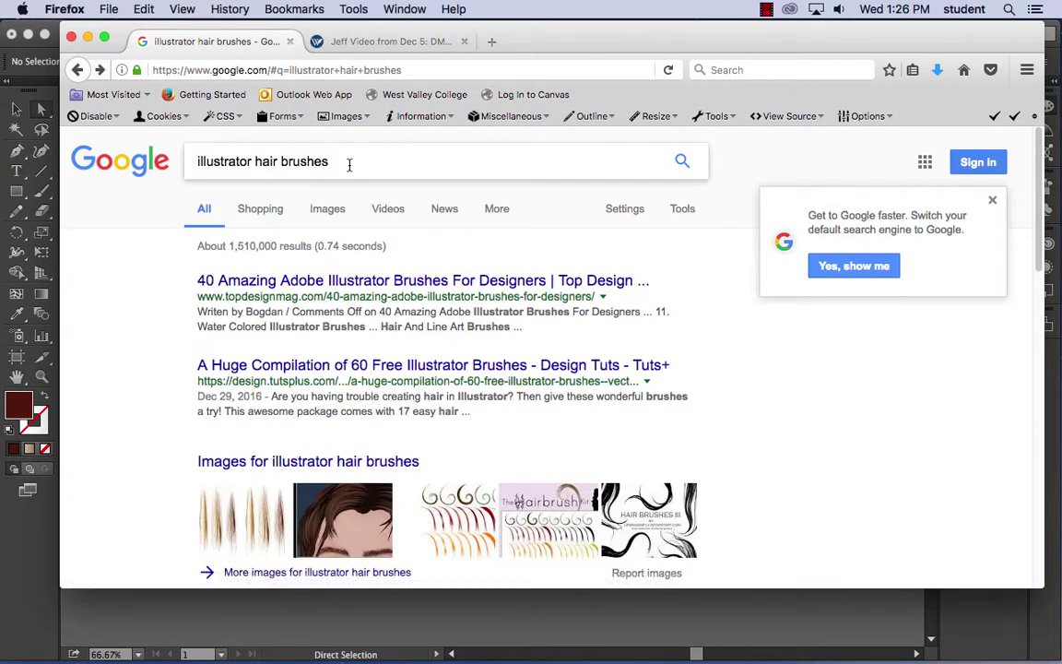
- Search Google for 'illustrator hair brushe .ai'
click(348, 163)
key(BackSpace)
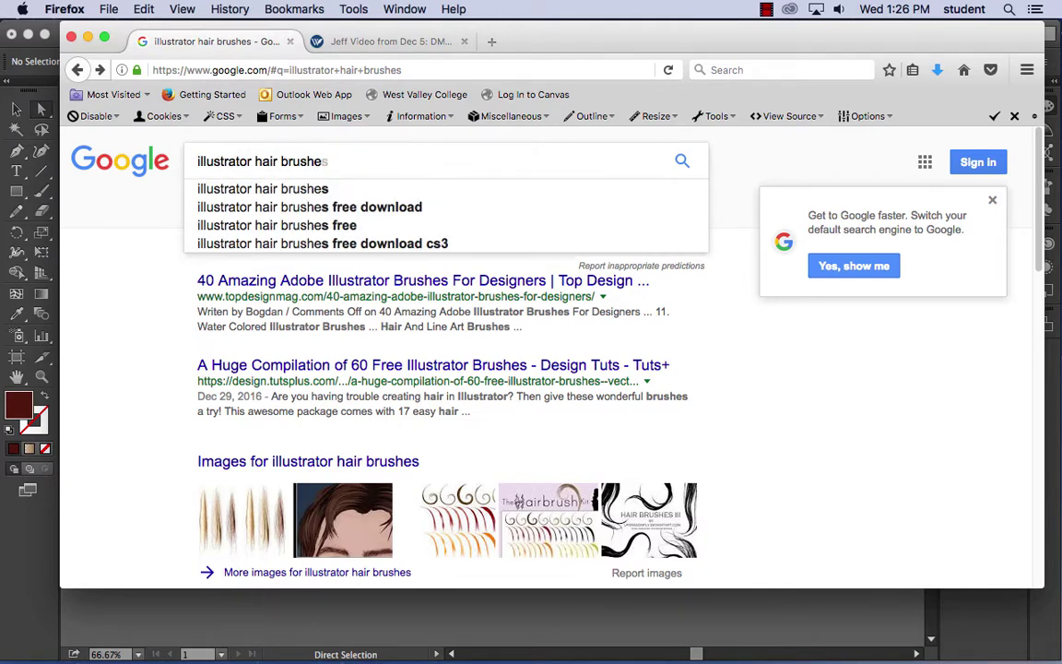
text(.ai)
key(Return)
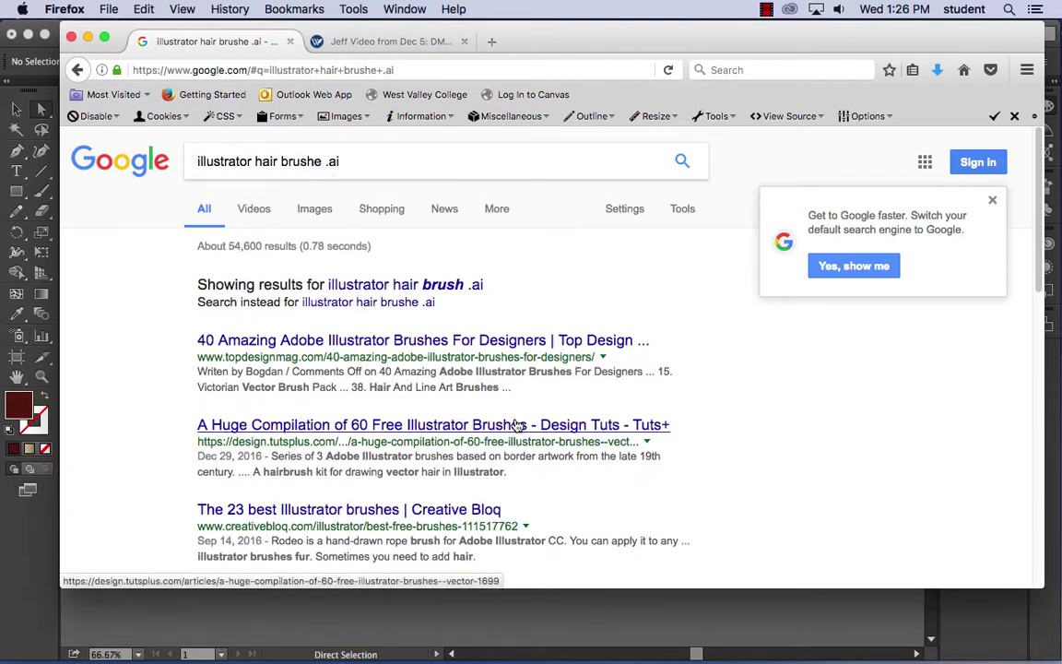
- Browse the Tuts+ compilation of 60 free Illustrator brushes, then hide Firefox
scroll(525, 464, down, 2)
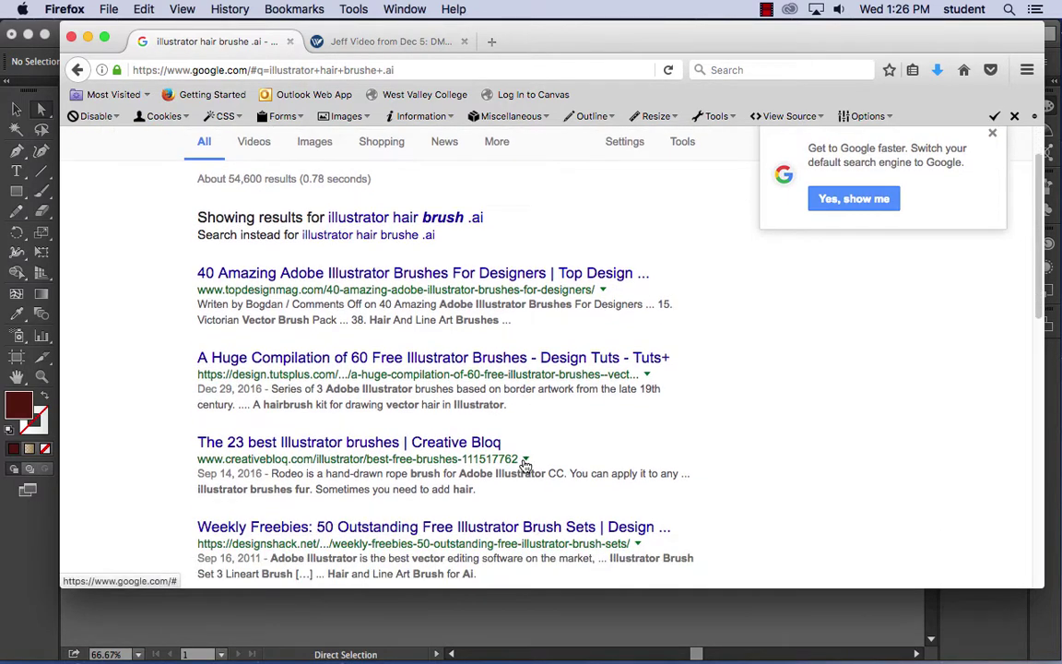
click(412, 362)
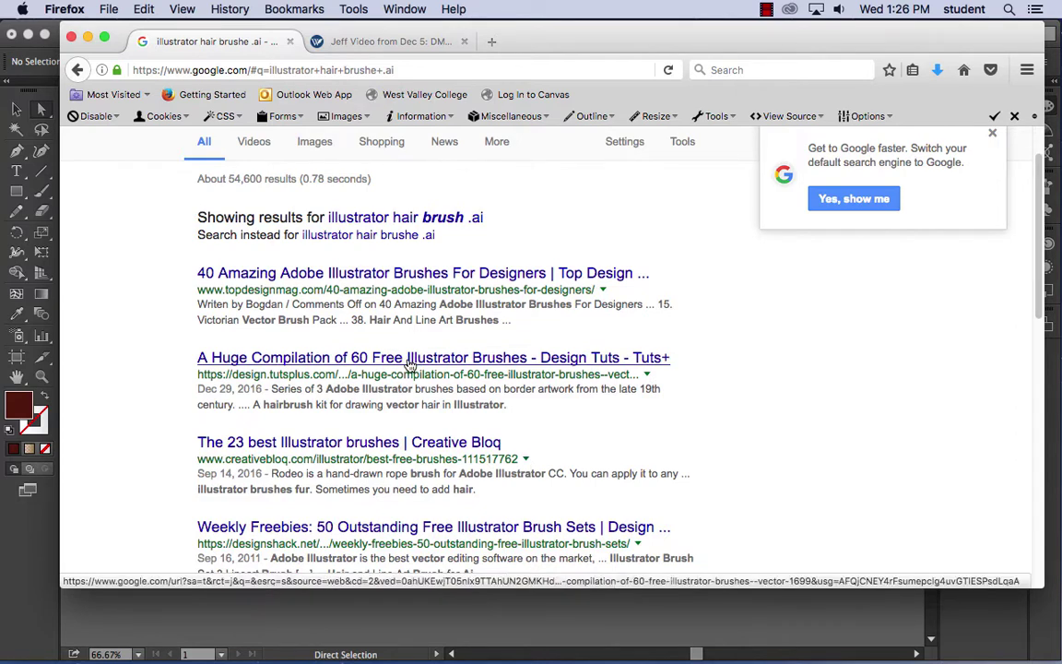
scroll(498, 425, down, 20)
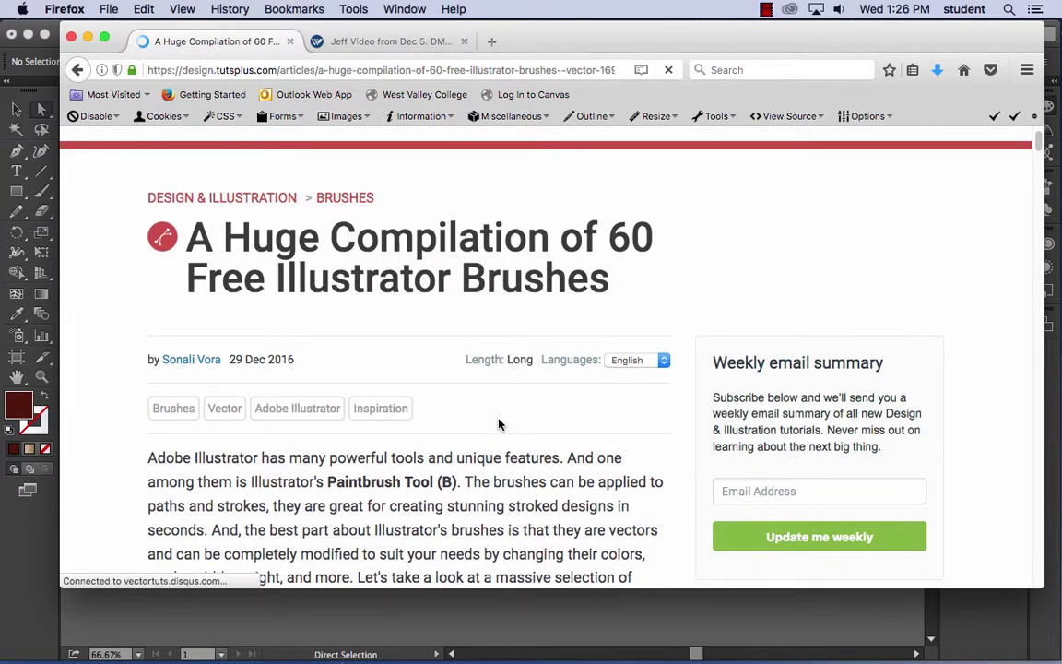
scroll(498, 424, down, 20)
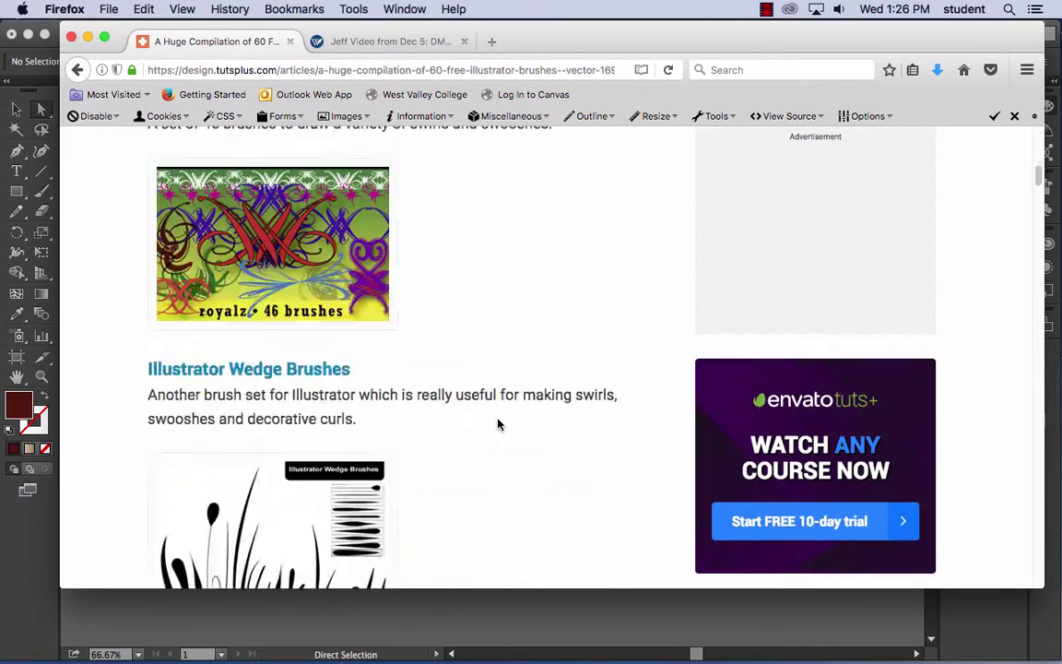
scroll(498, 424, down, 20)
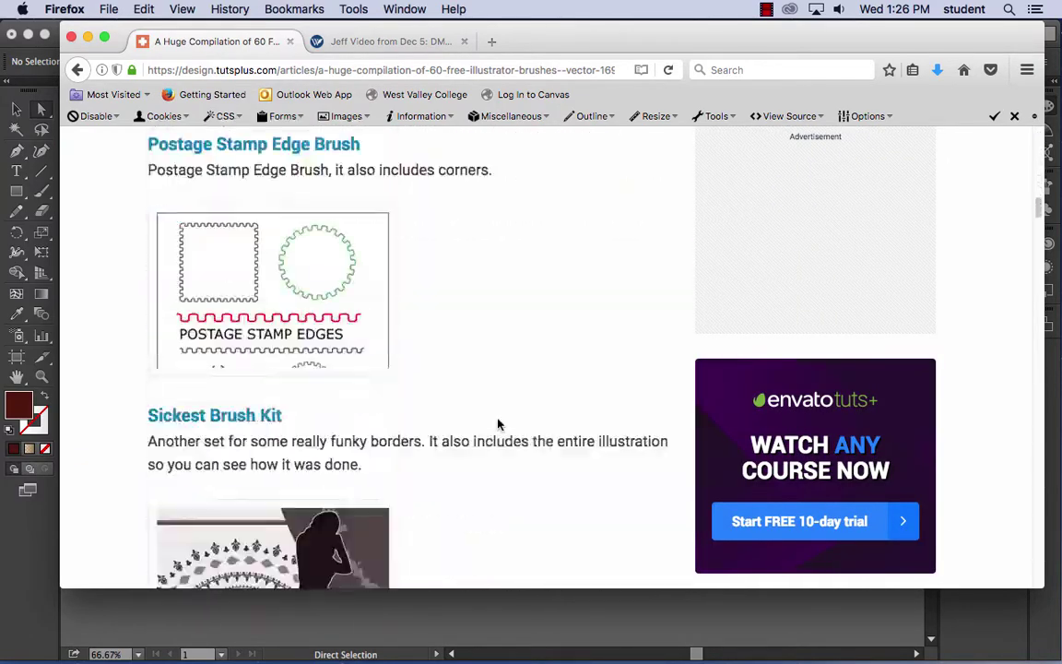
scroll(498, 425, down, 20)
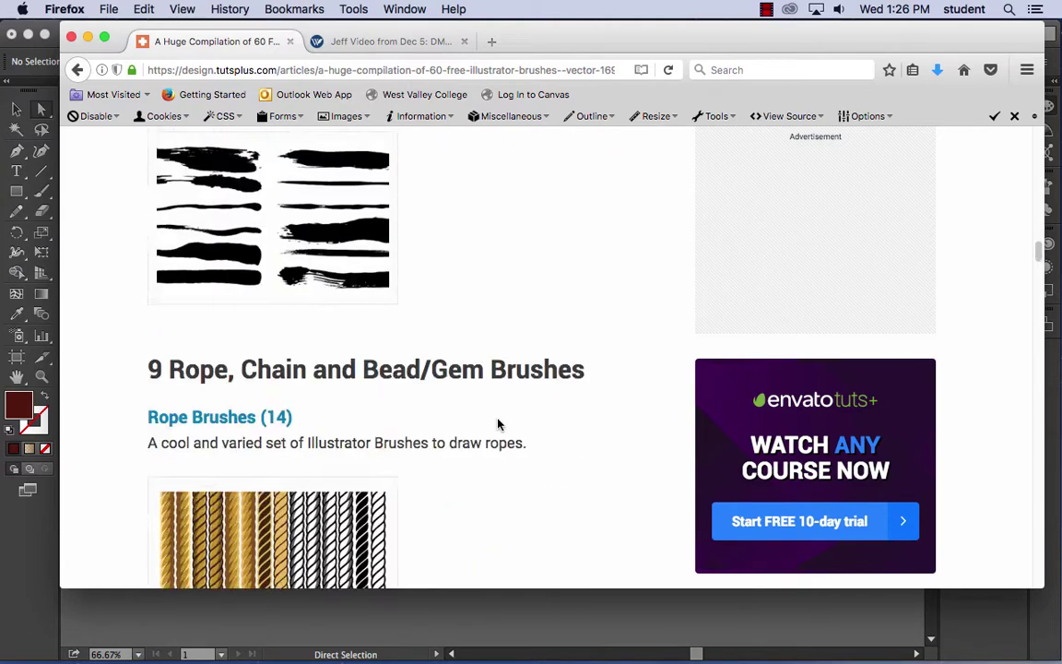
scroll(498, 424, down, 20)
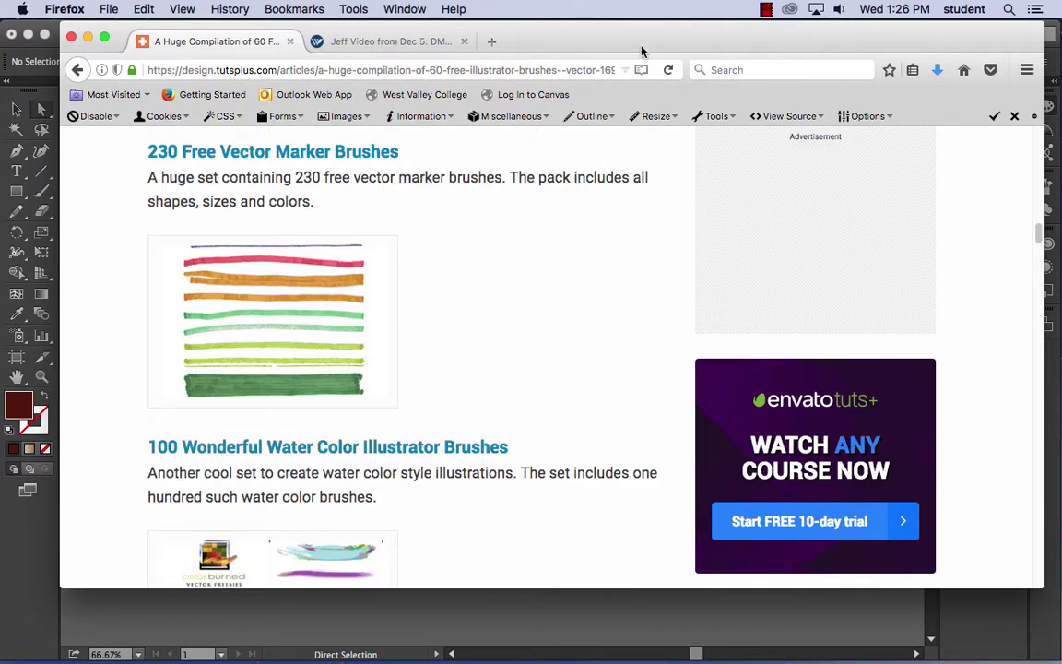
click(53, 8)
click(65, 106)
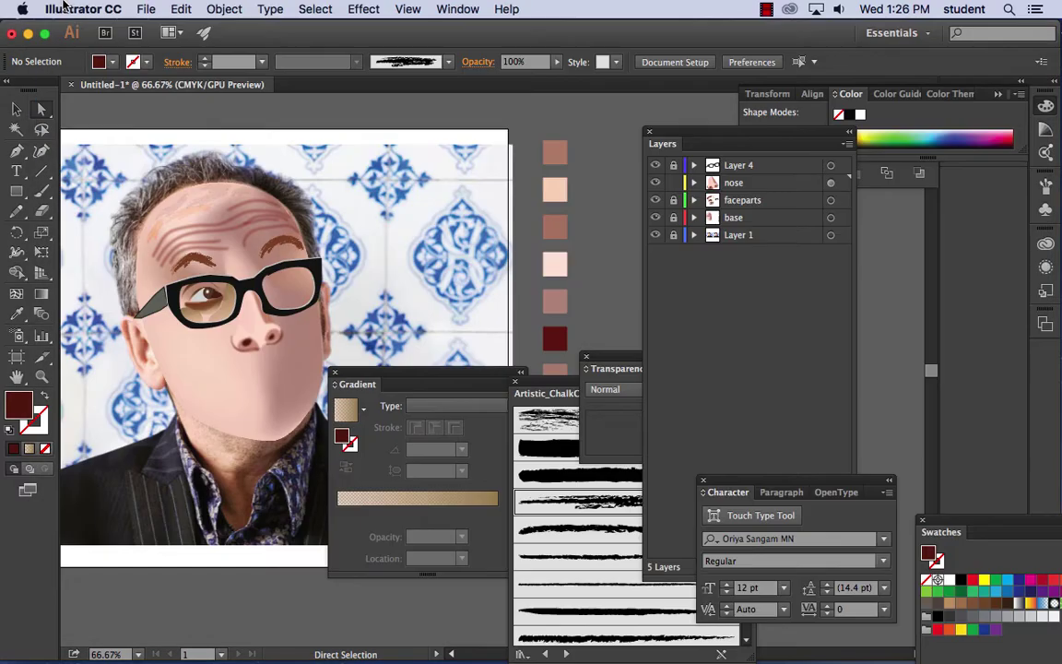
- Hide Illustrator and connect from Finder to the bigmacpro favorite server
click(48, 9)
click(79, 108)
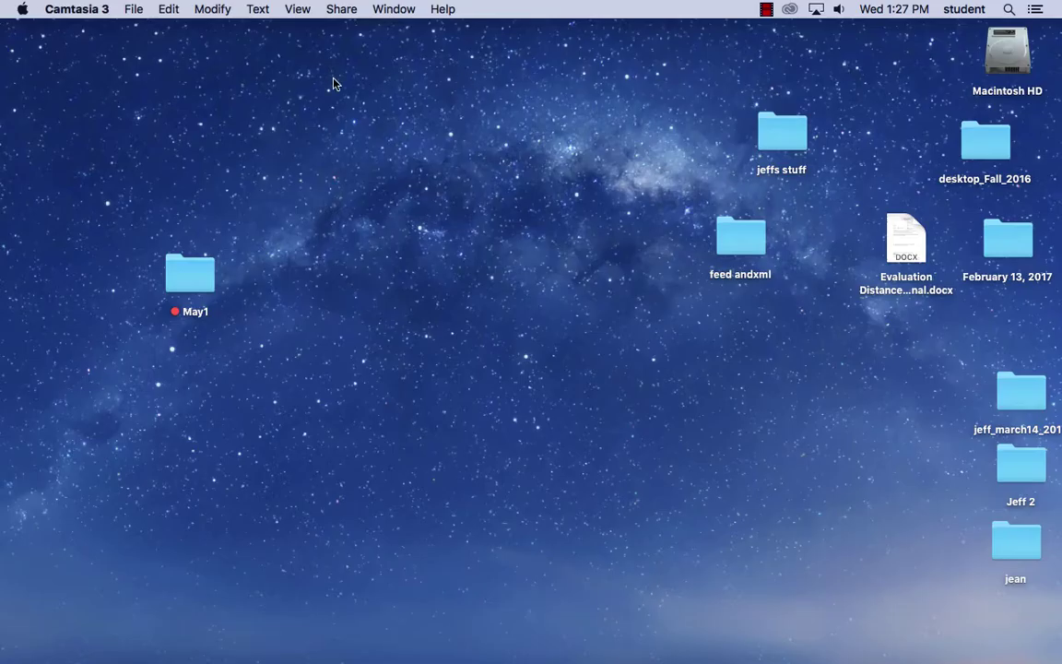
click(332, 83)
click(214, 10)
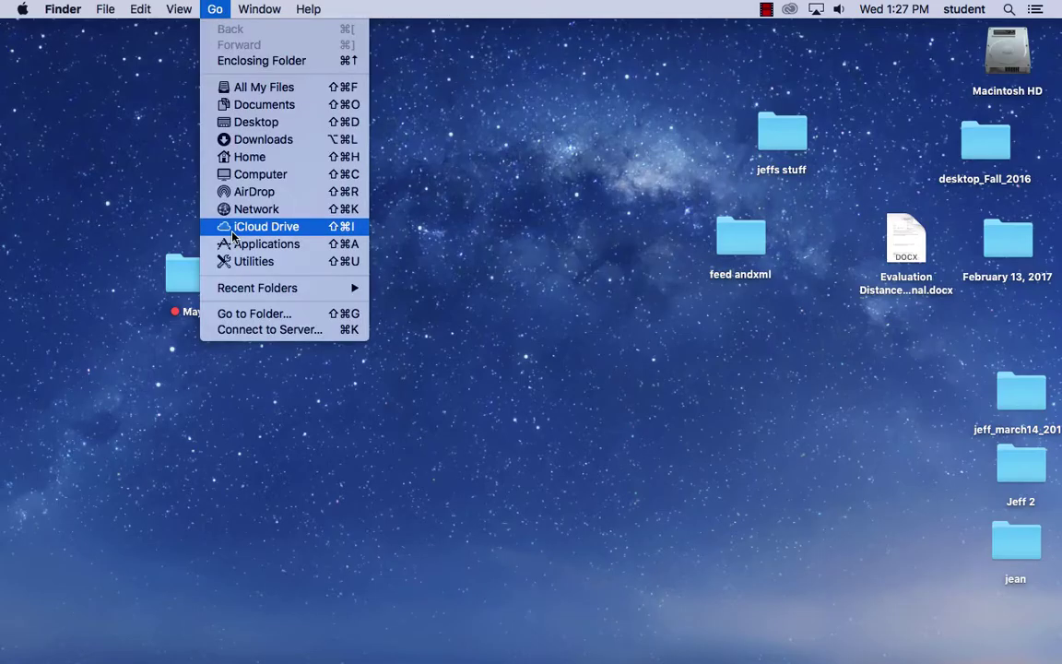
click(269, 329)
click(297, 164)
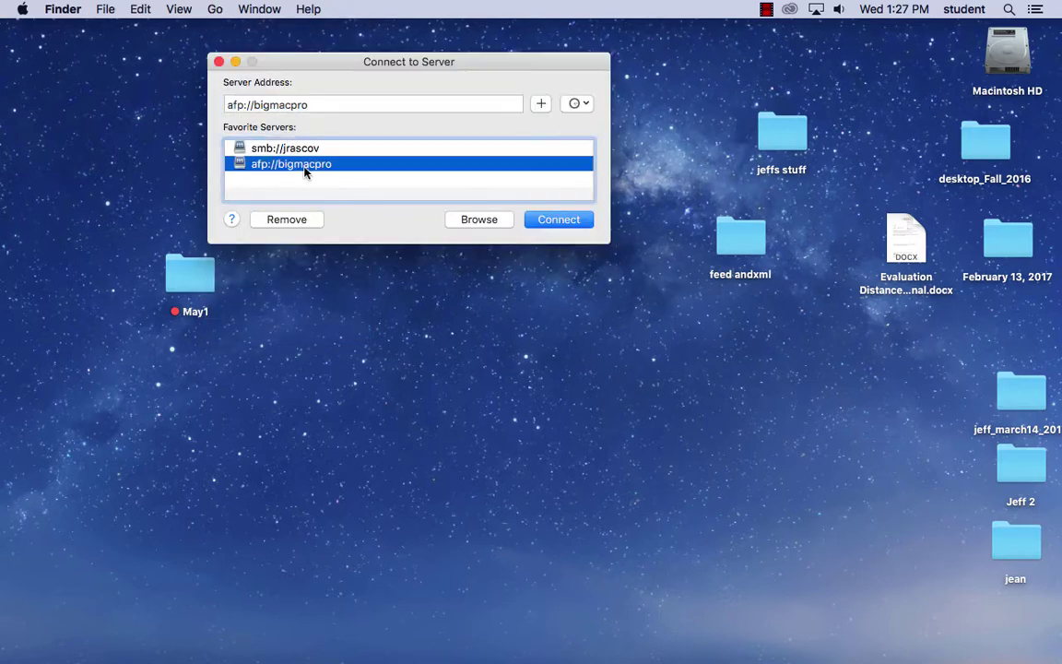
double_click(315, 166)
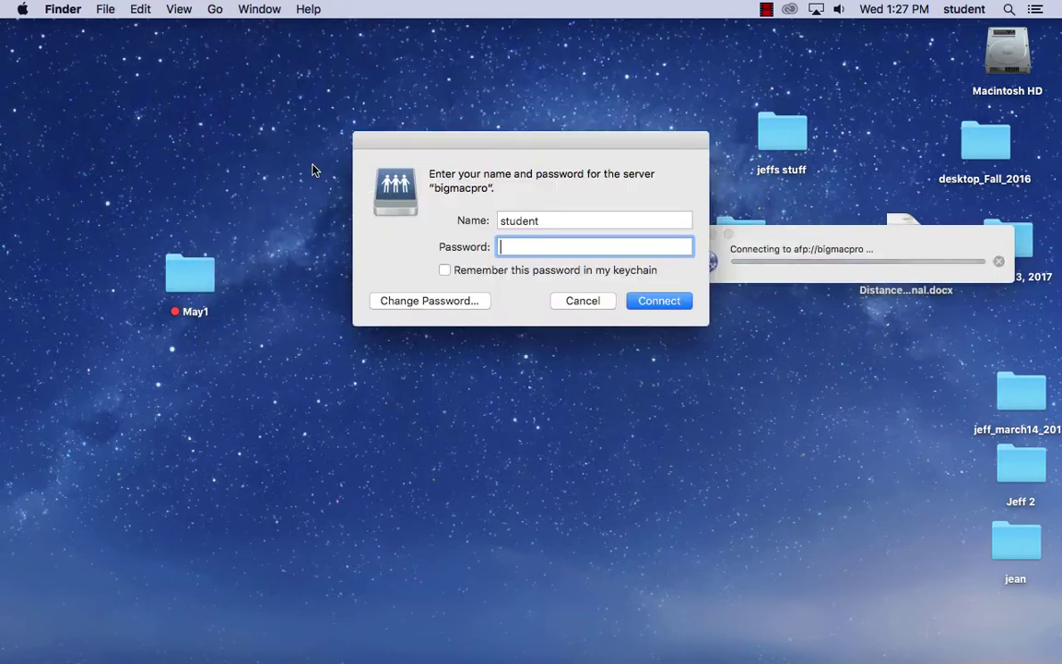
- Log in with the account name and password to mount the share
double_click(516, 220)
key(BackSpace)
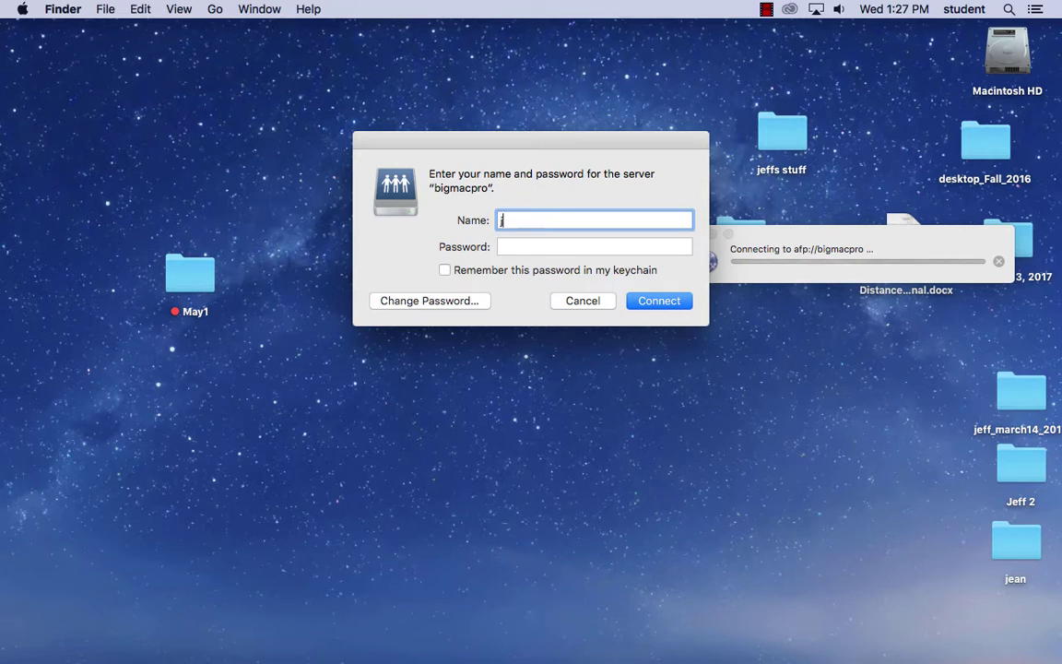
text(jrascov)
key(Tab)
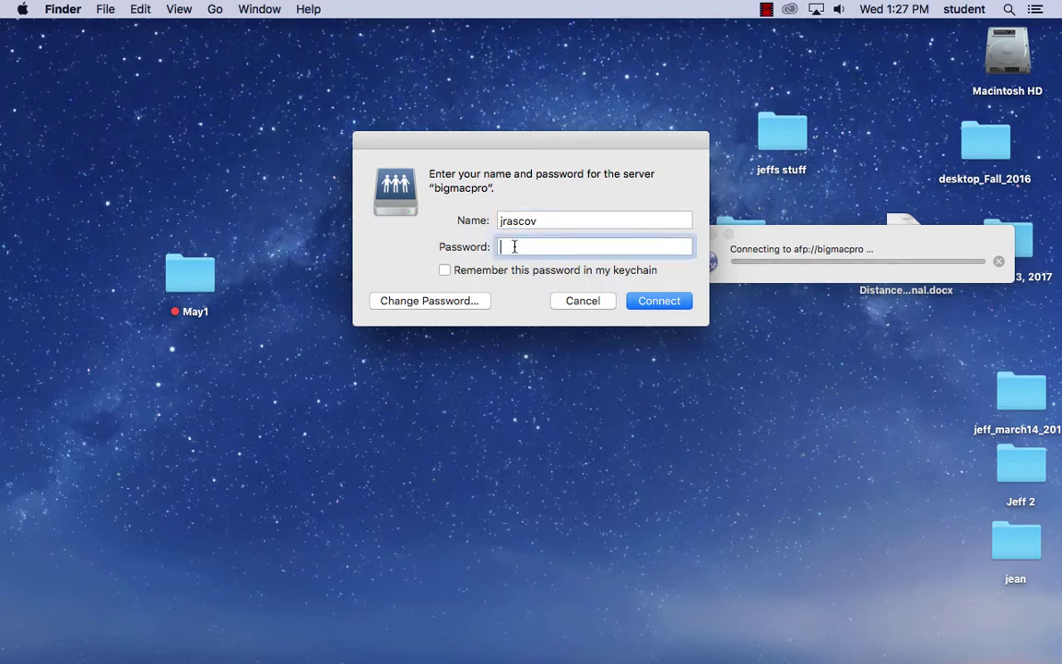
text(•••••••)
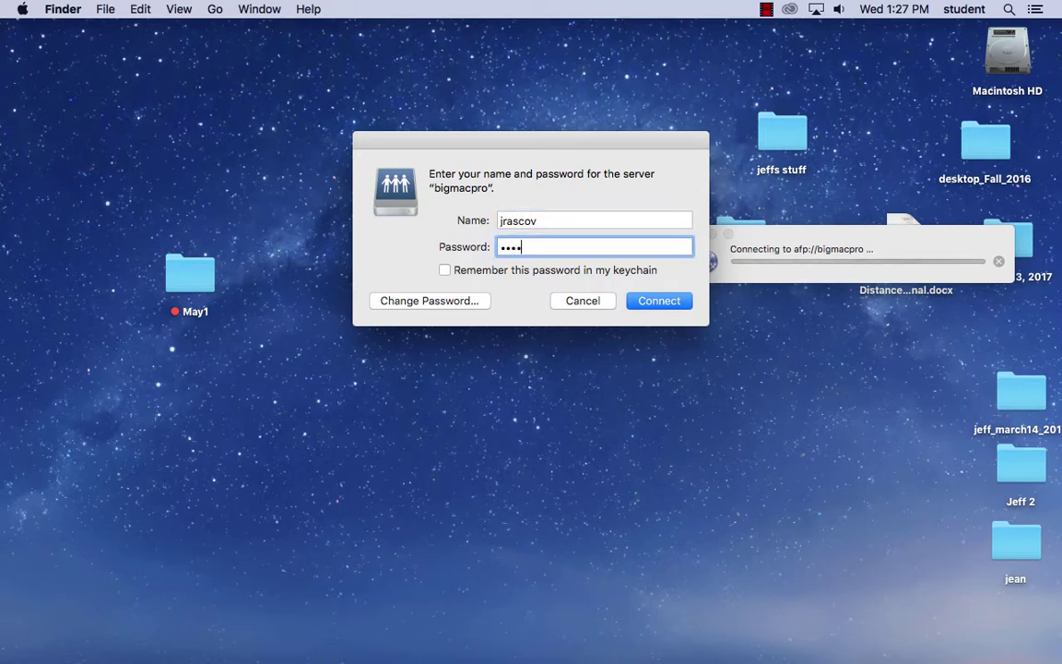
text(••)
click(636, 305)
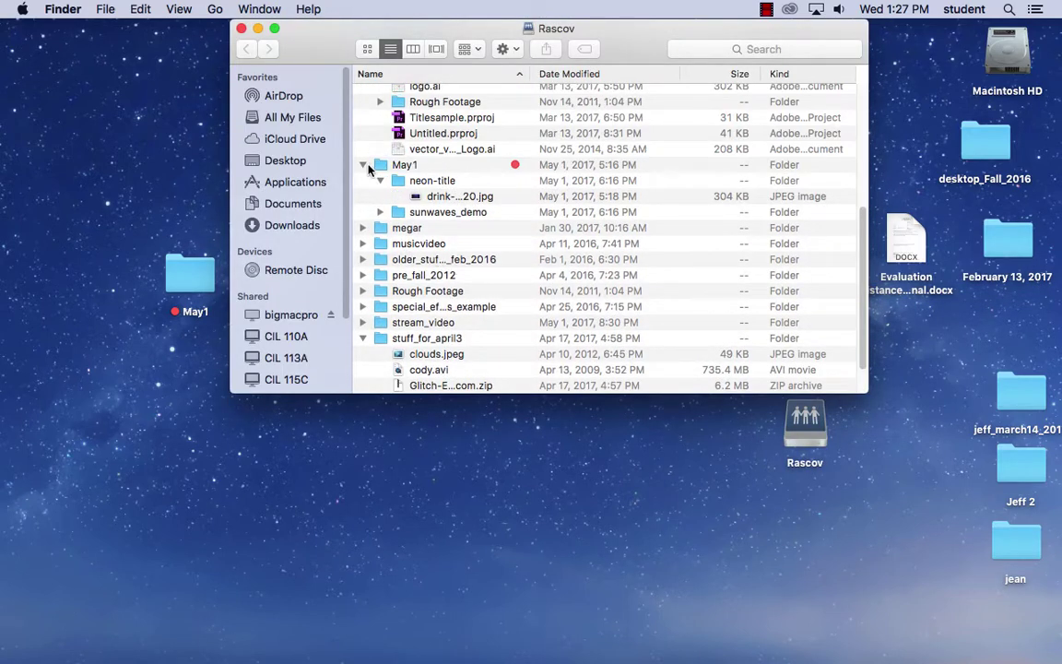
- Collapse the May1 and march13 folders in the share listing
click(362, 165)
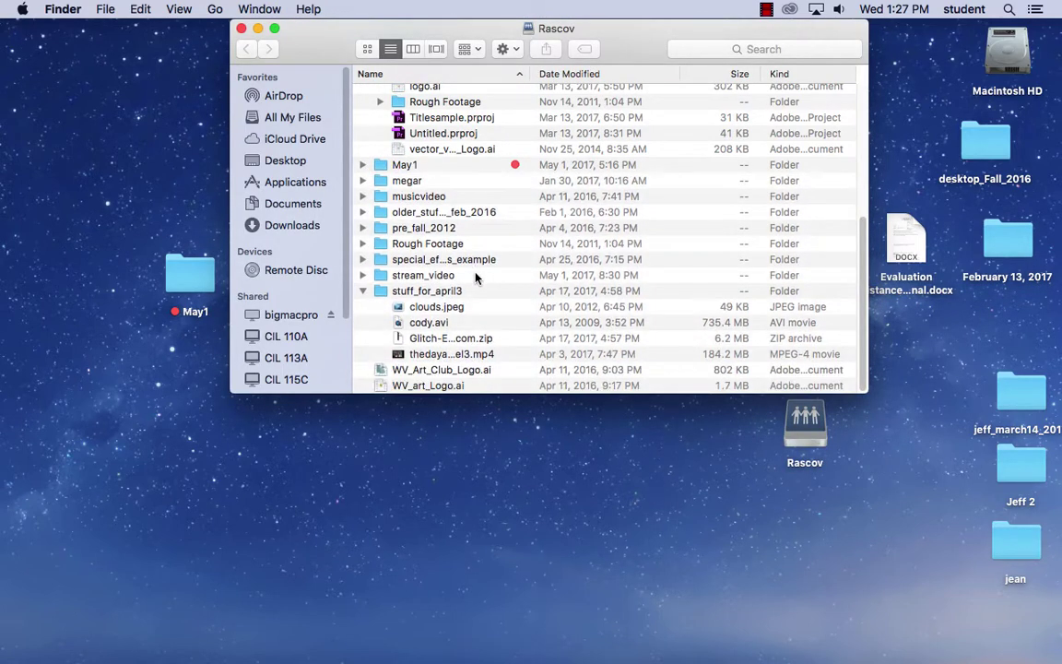
scroll(488, 281, up, 5)
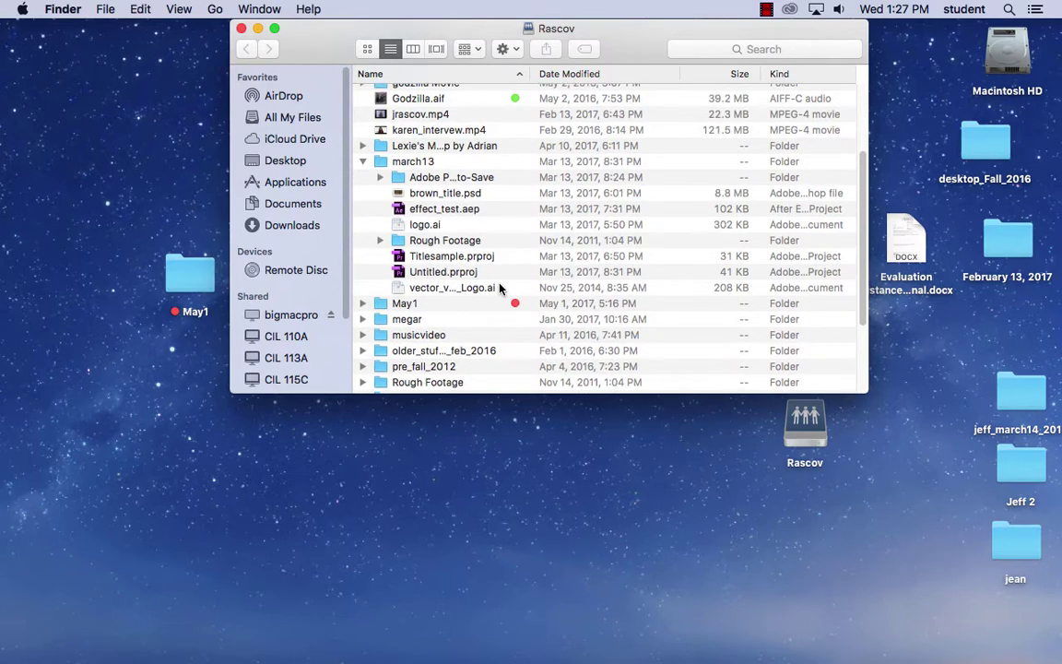
scroll(499, 289, up, 5)
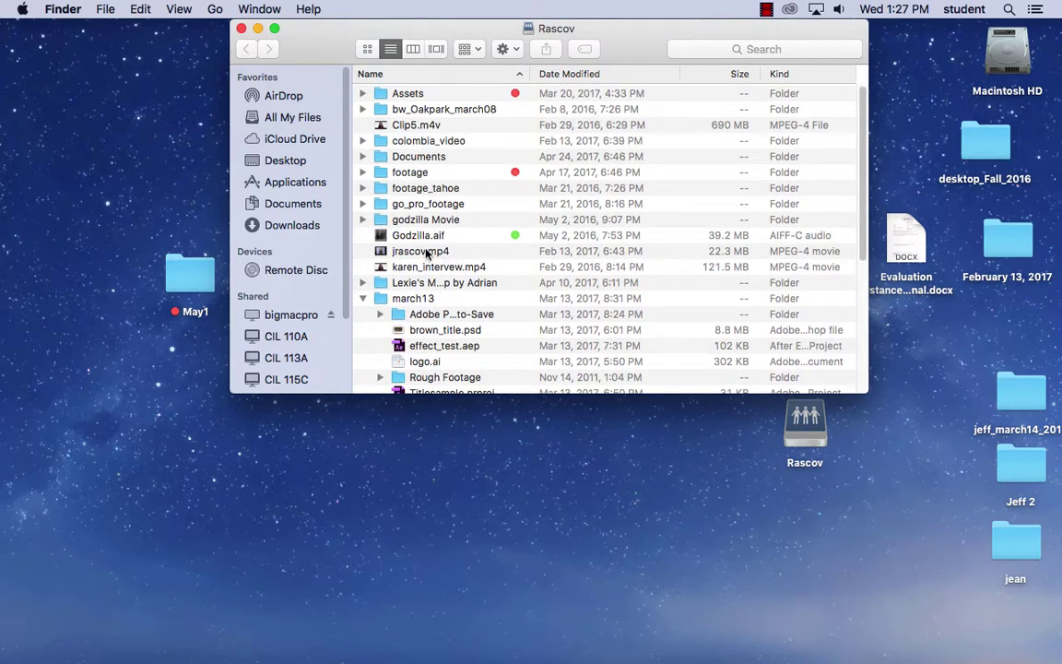
click(356, 299)
click(360, 299)
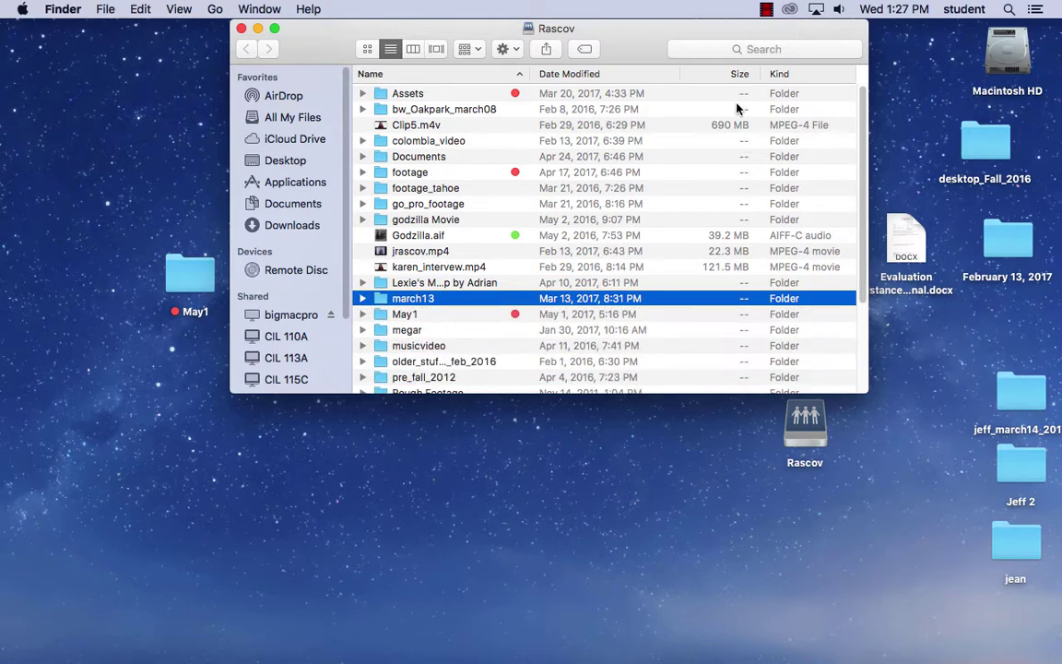
- Search the Rascov share for 'hai', copy Hair.ai to the desktop, and close the window
click(702, 53)
text(hair)
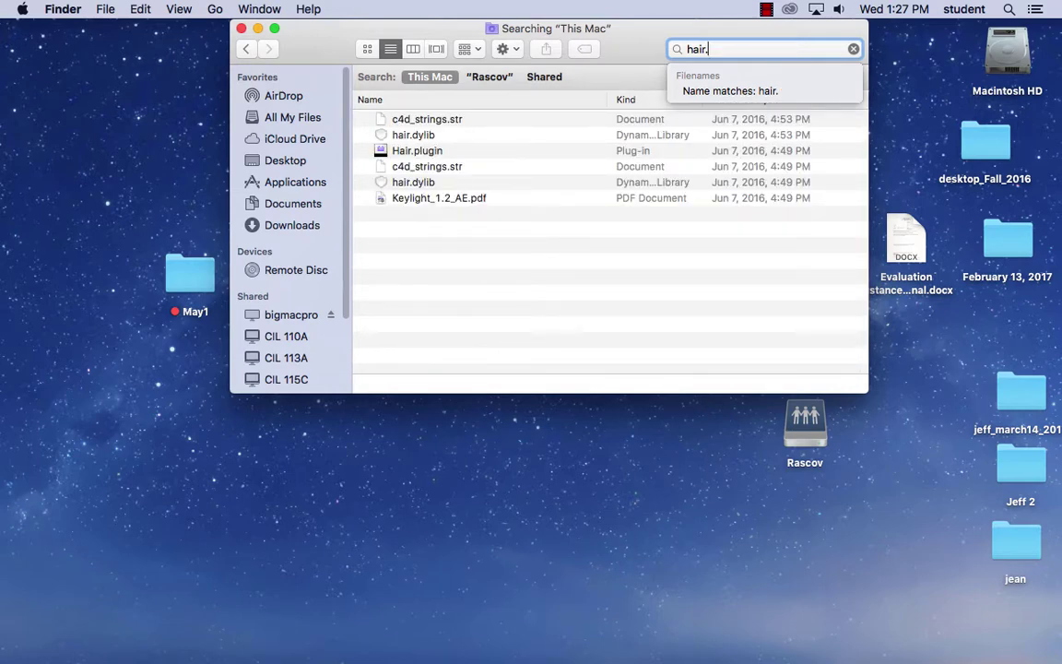
click(503, 77)
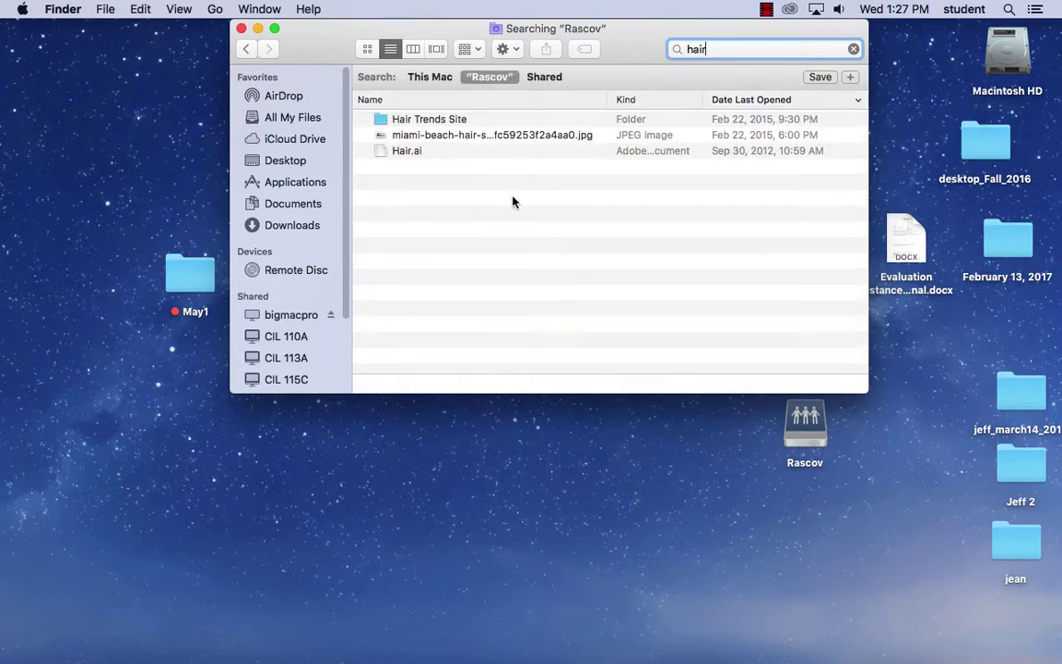
drag(407, 153, 143, 148)
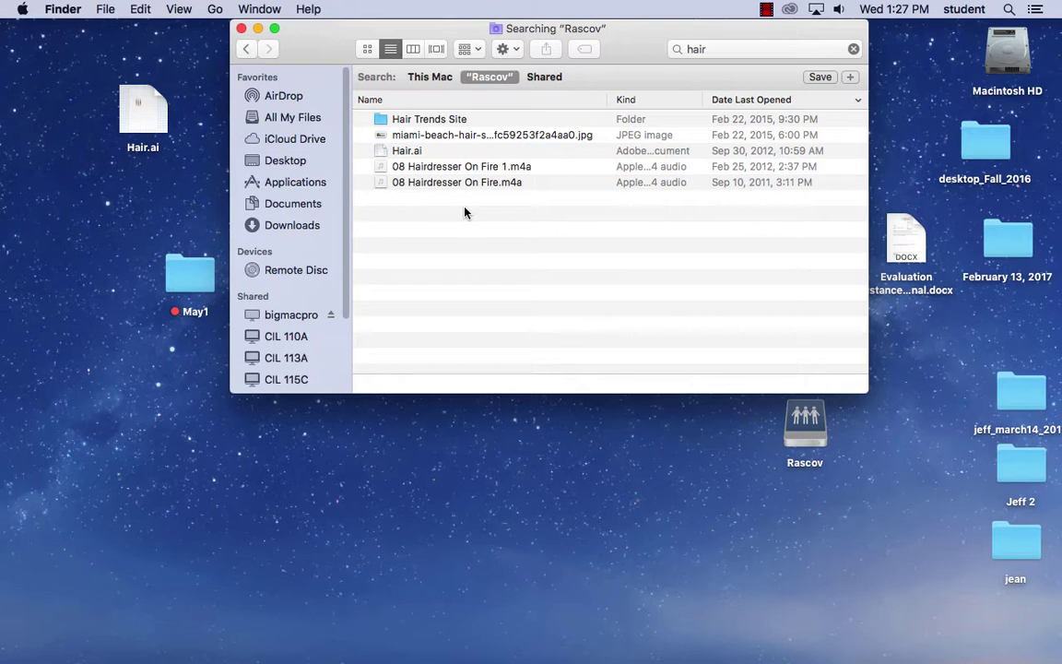
click(242, 28)
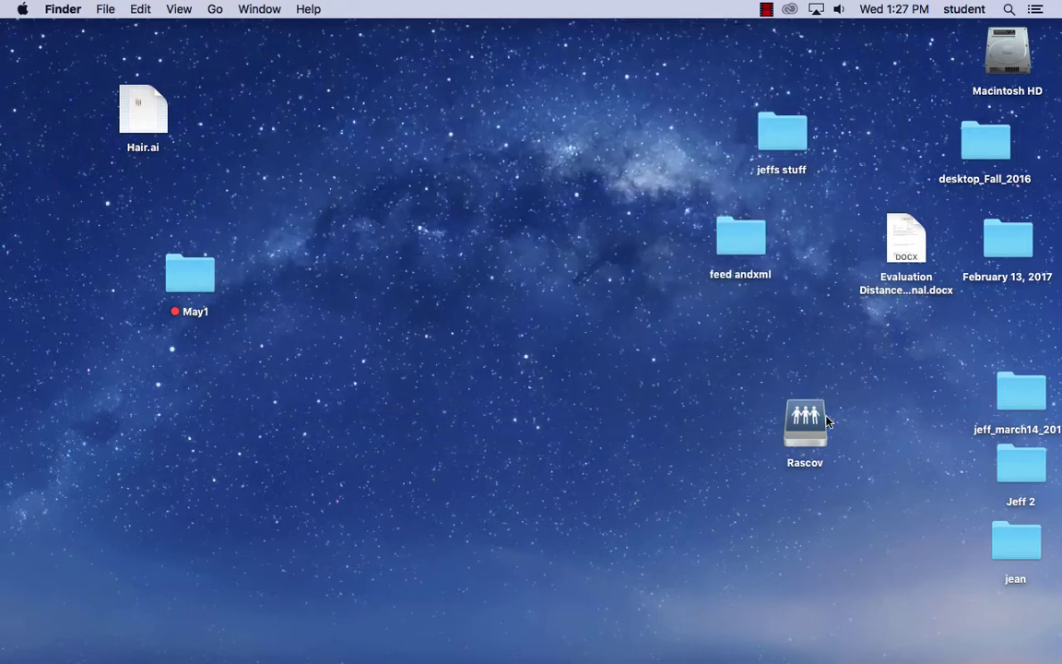
right_click(827, 421)
click(594, 295)
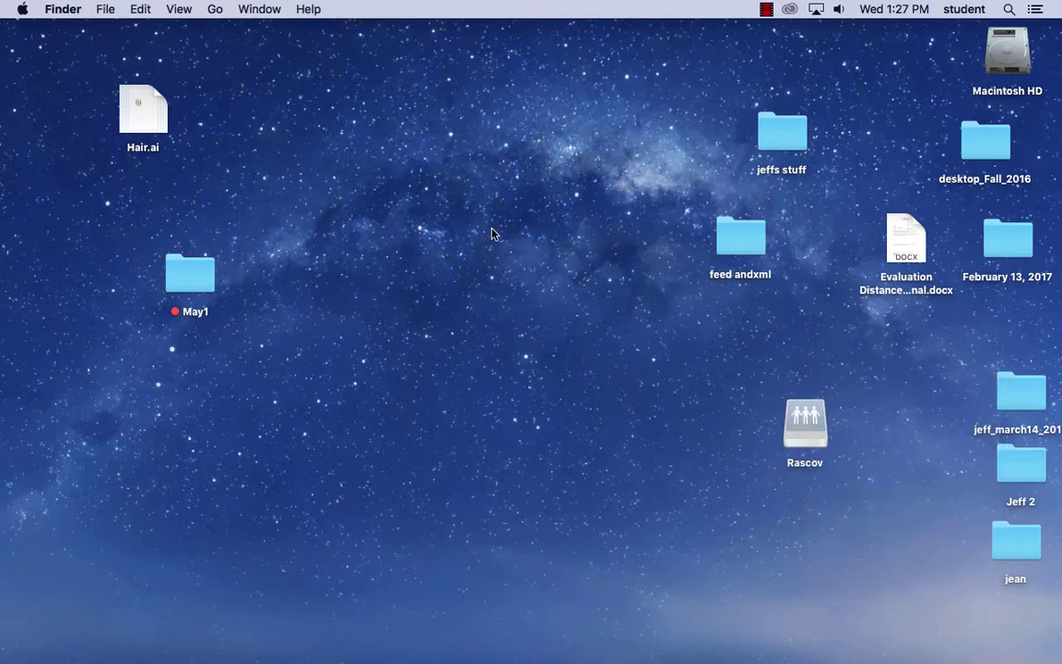
click(215, 9)
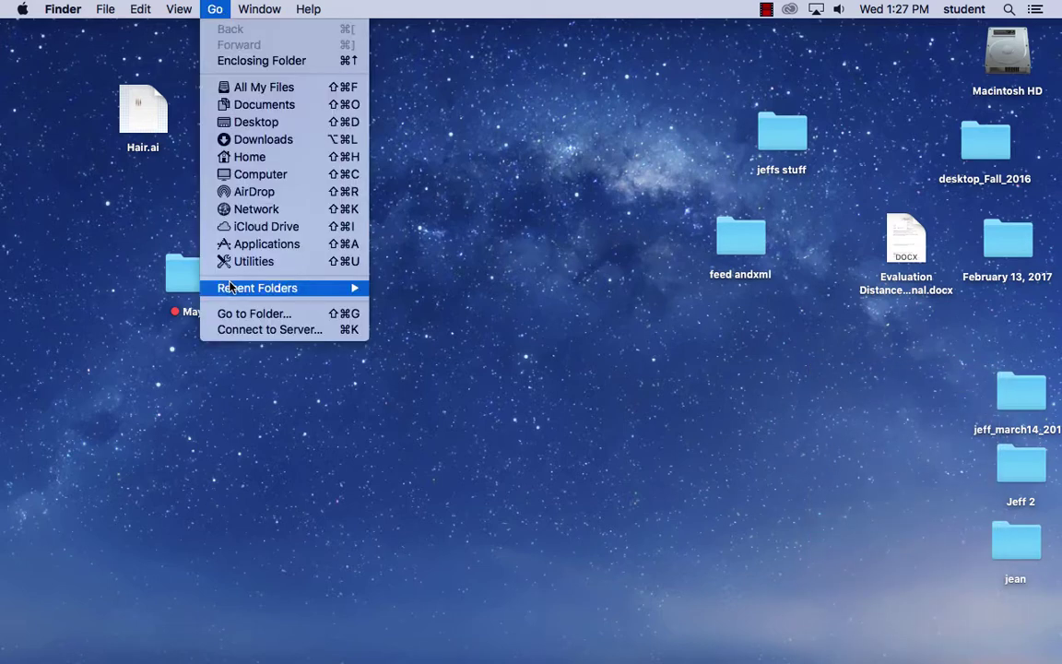
click(293, 329)
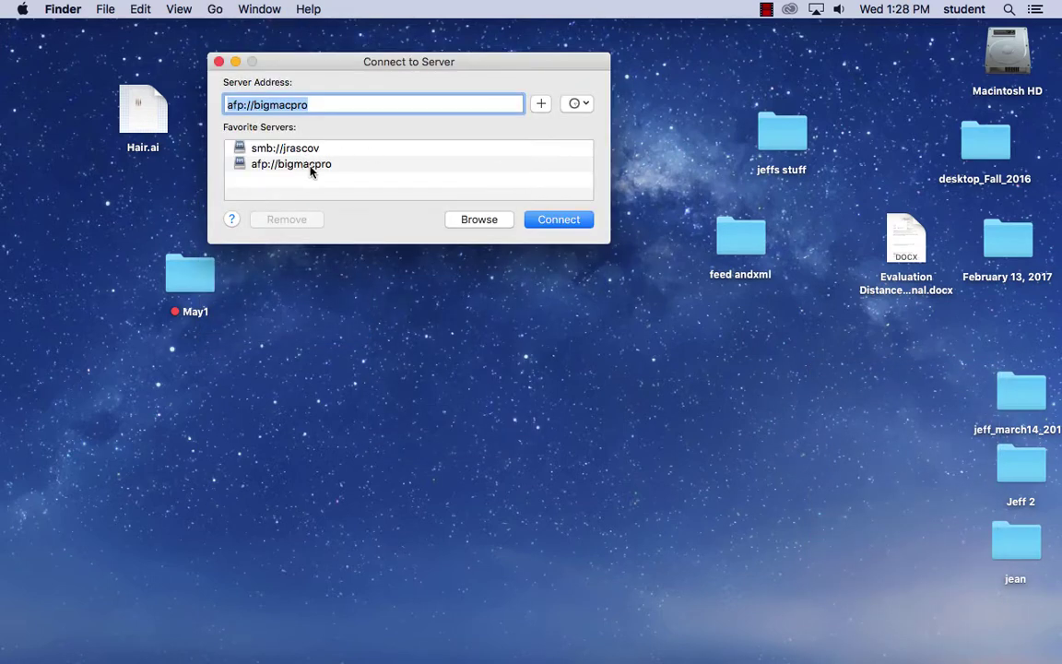
double_click(310, 171)
click(510, 220)
double_click(517, 221)
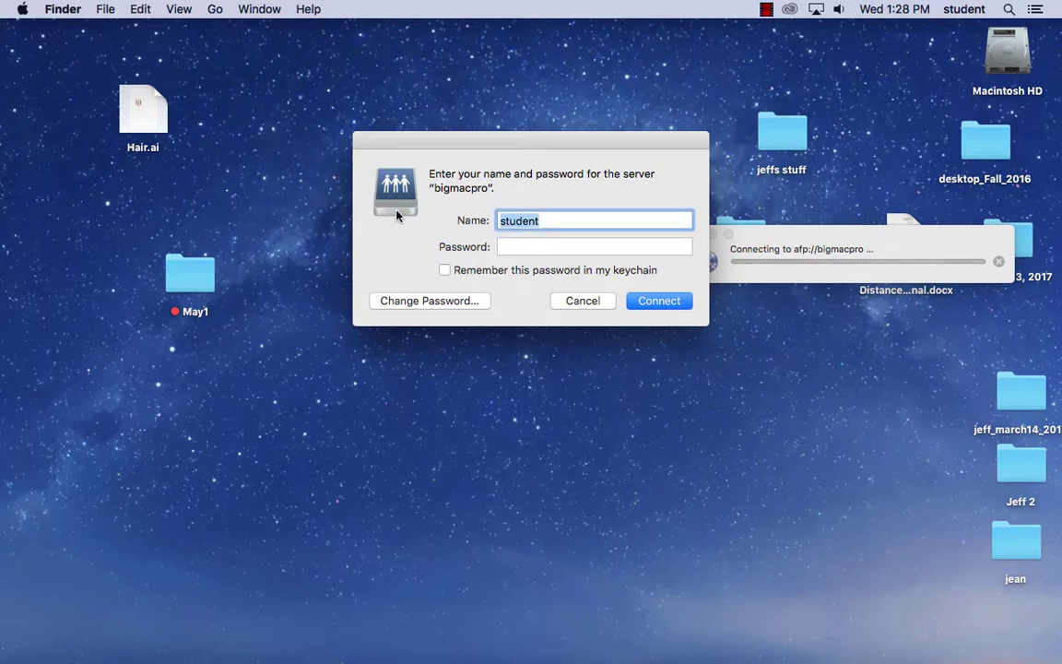
text(jrascov)
click(512, 246)
text(••)
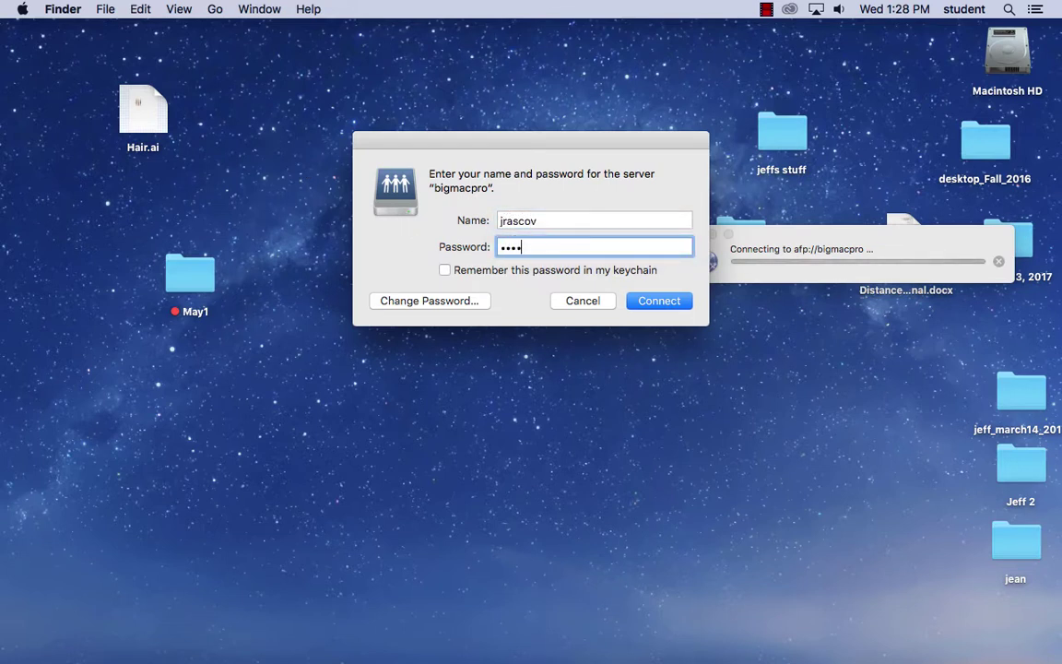
text(•••••••)
click(660, 300)
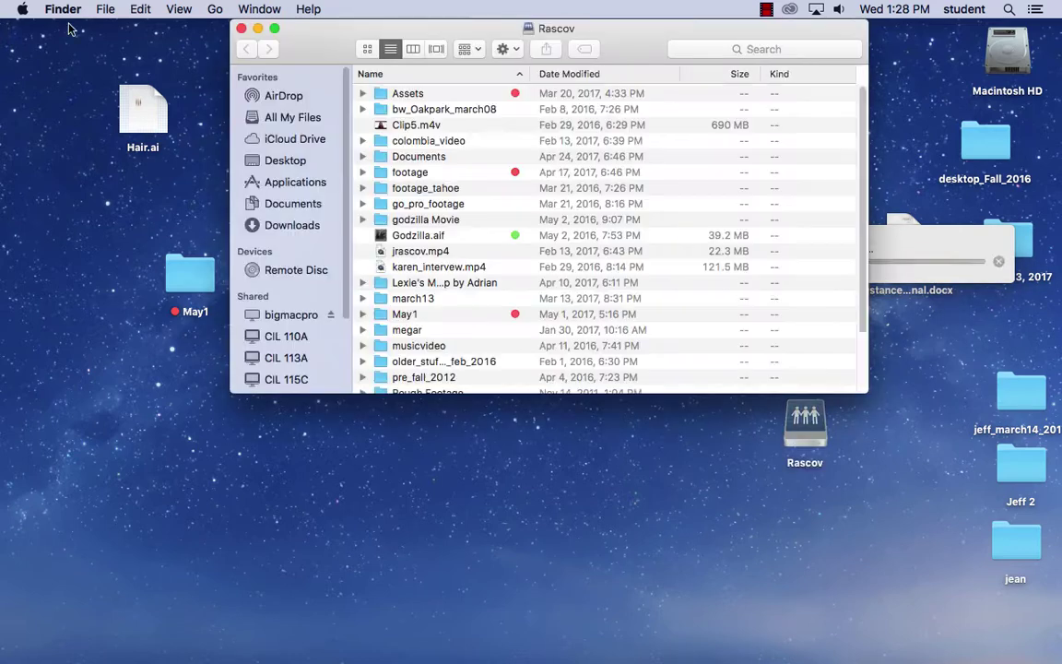
click(241, 29)
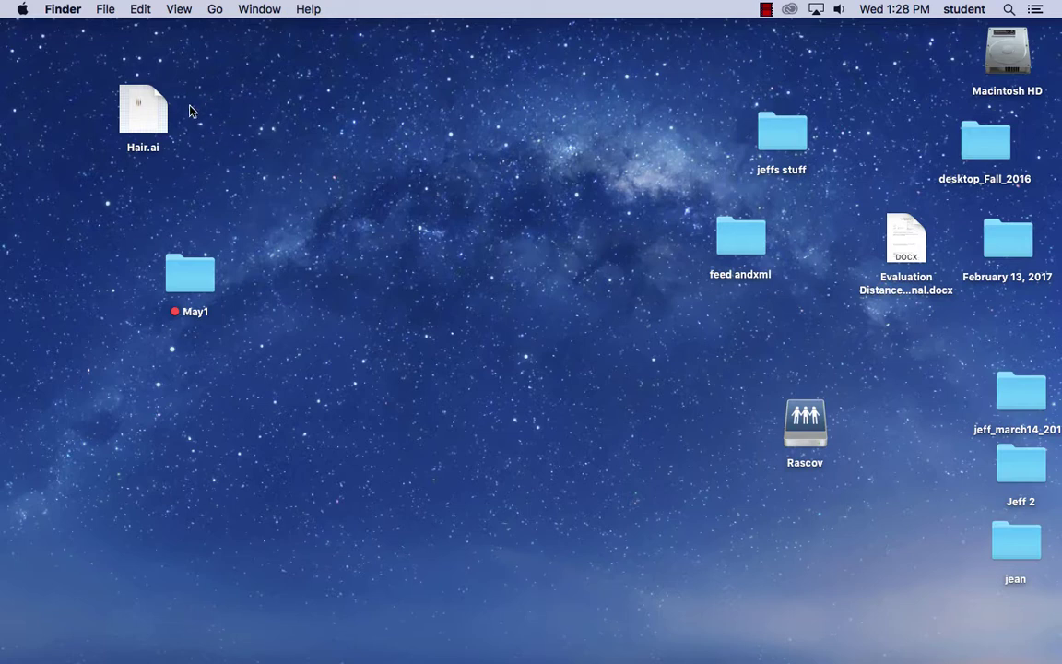
- Open Hair.ai from the desktop in Illustrator
mouse_move(443, 658)
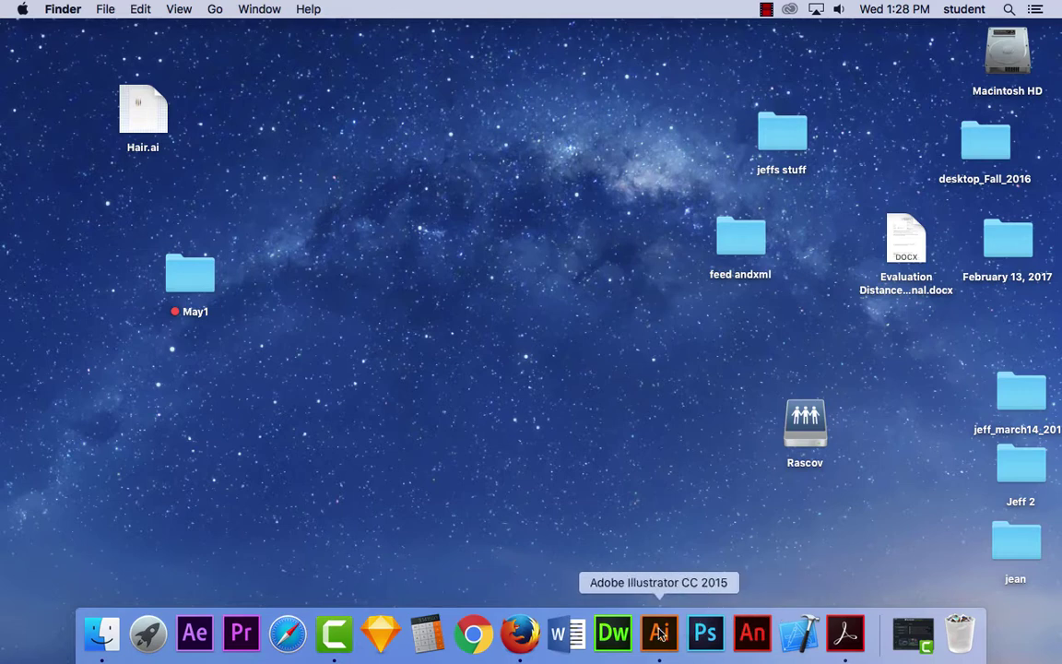
click(659, 632)
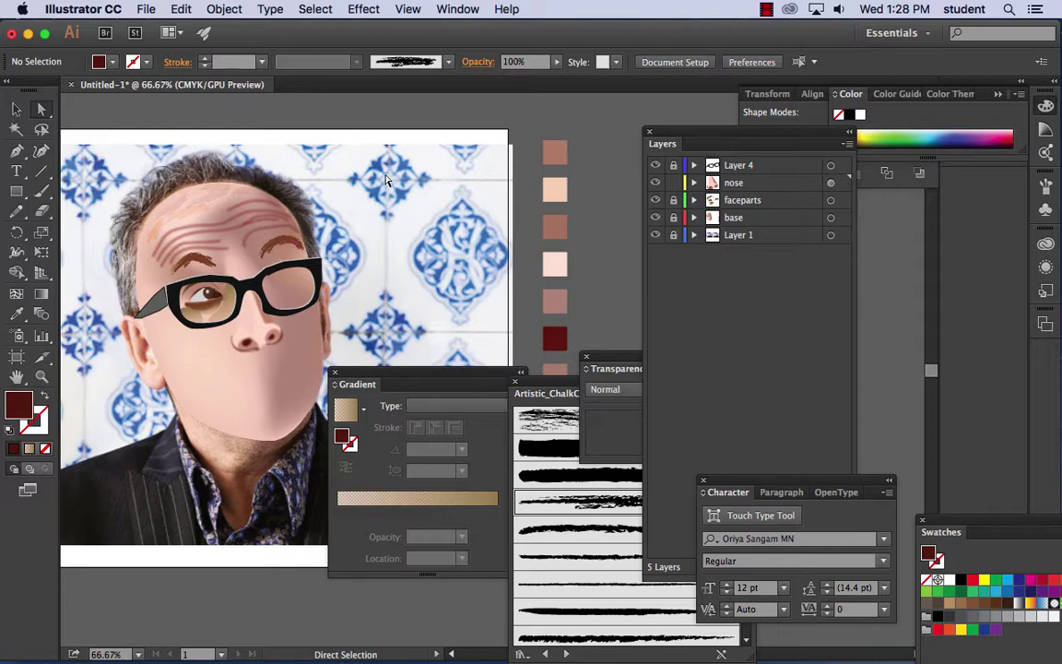
click(83, 10)
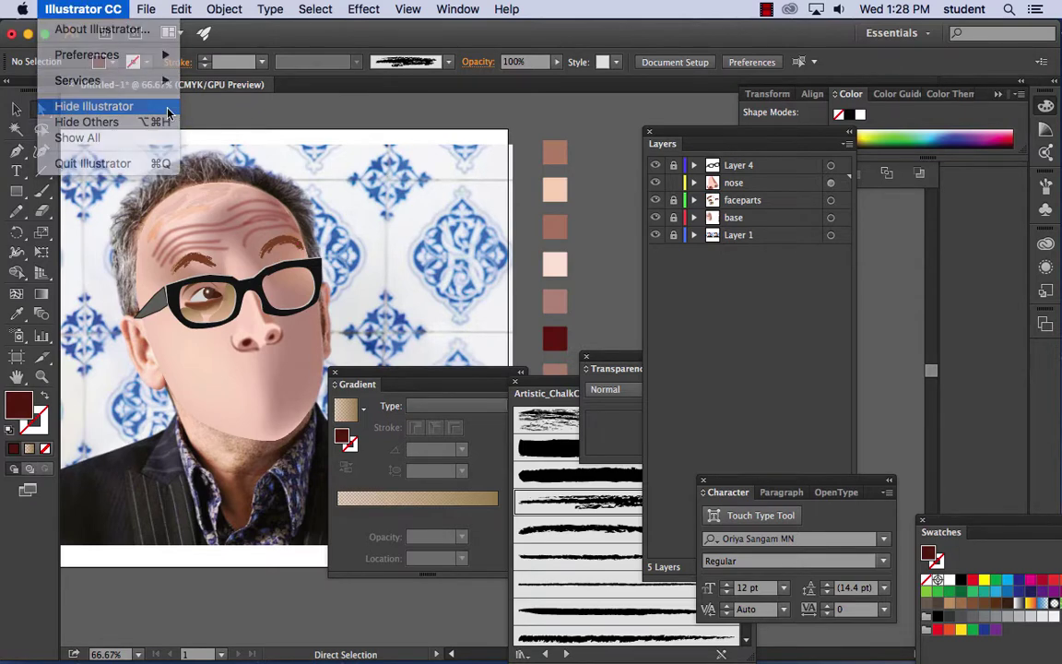
click(167, 112)
double_click(142, 109)
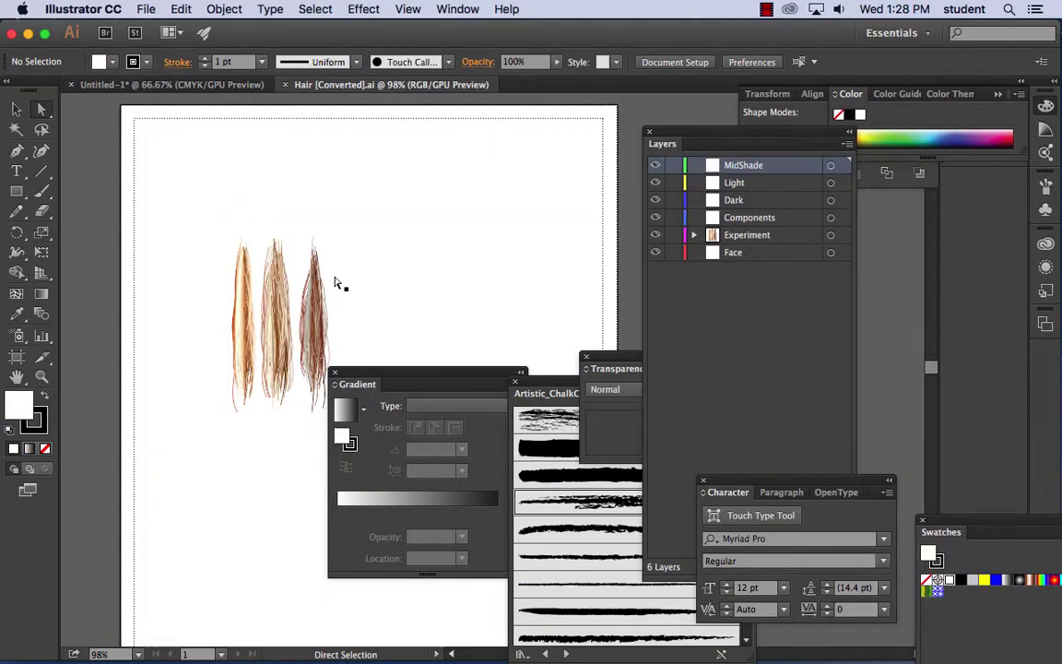
- Inspect a hair-strand path and its anchors, then close the Hair document
click(294, 272)
click(247, 311)
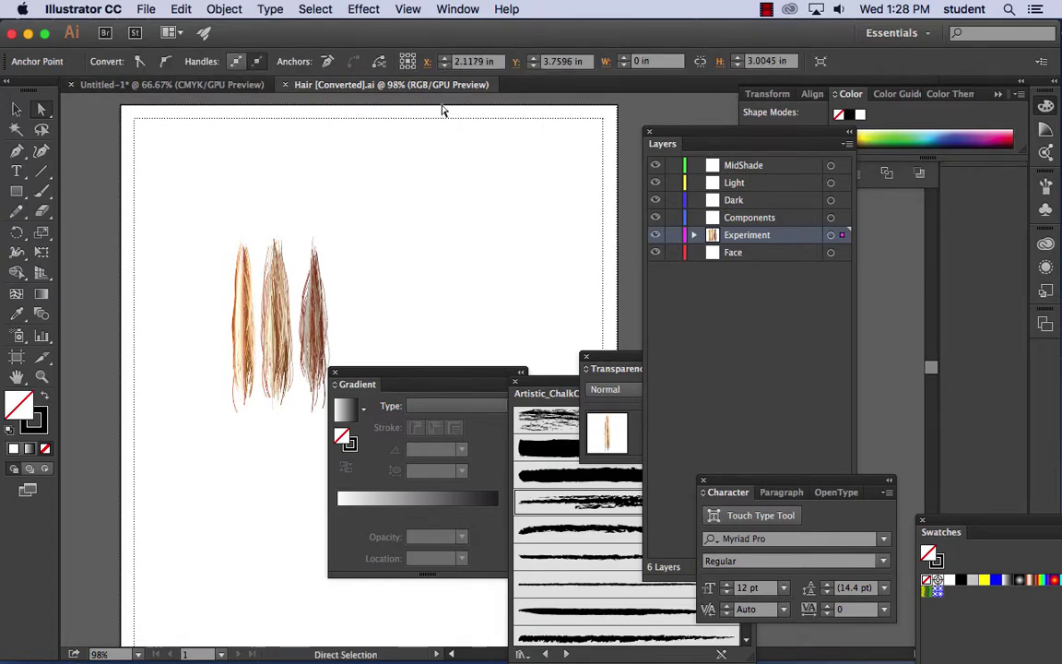
click(286, 84)
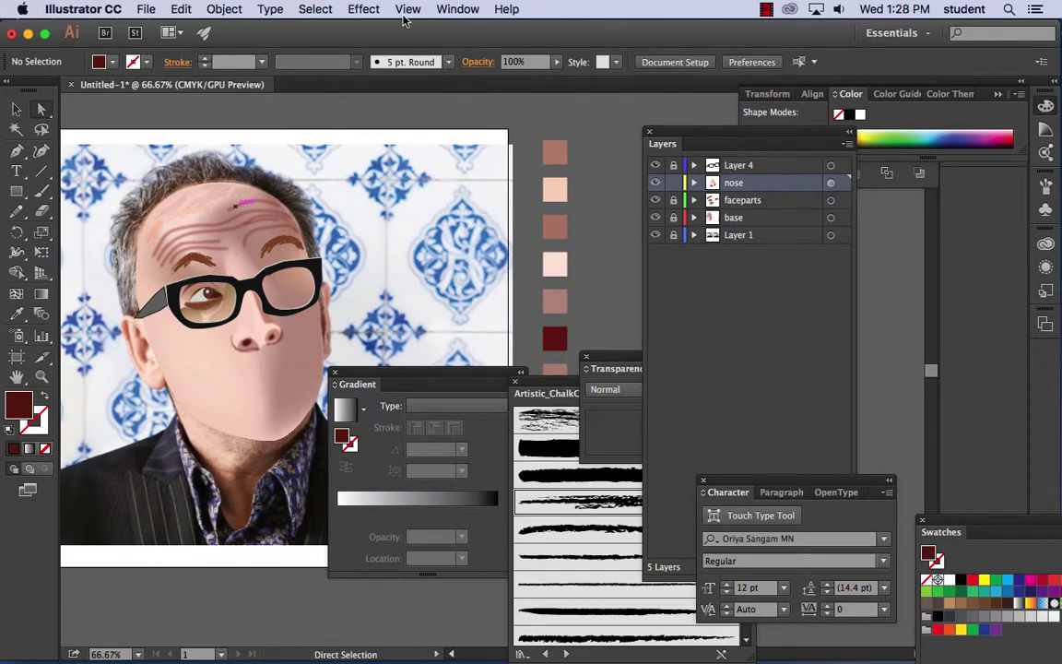
click(440, 9)
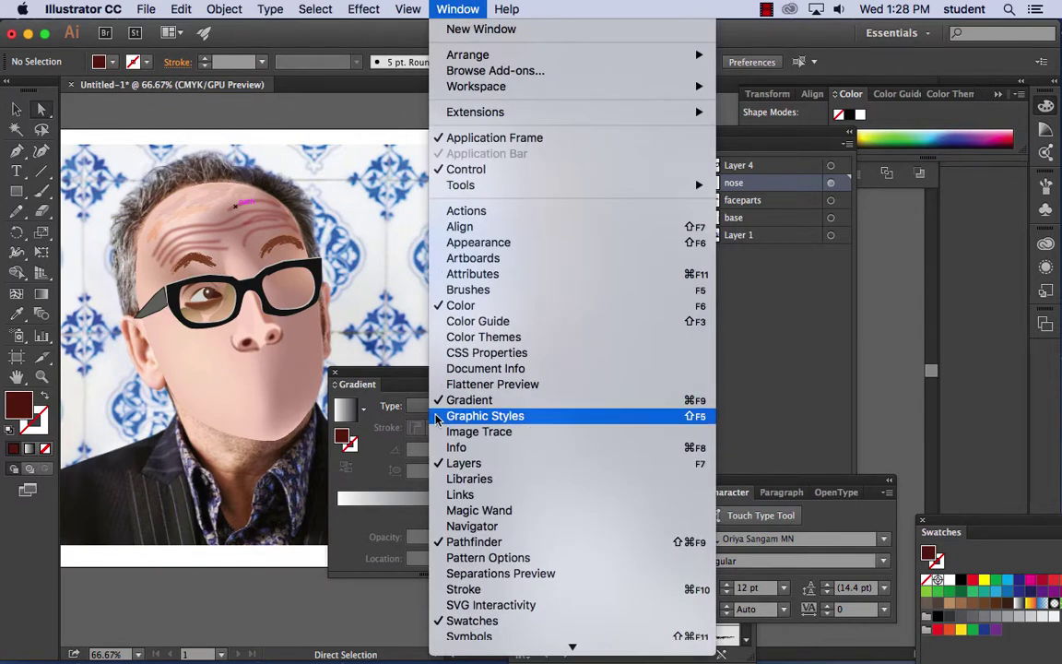
- Float the Brushes panel over the canvas and enlarge it
click(503, 290)
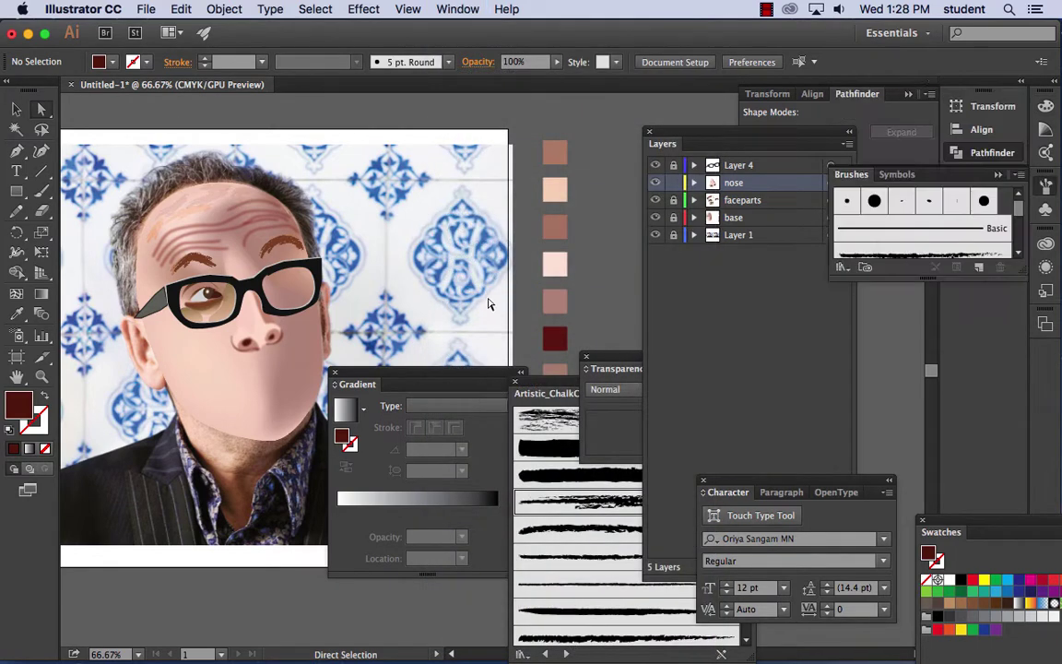
mouse_move(852, 174)
mouse_down()
mouse_move(355, 146)
mouse_move(370, 134)
mouse_up()
drag(542, 237, 586, 339)
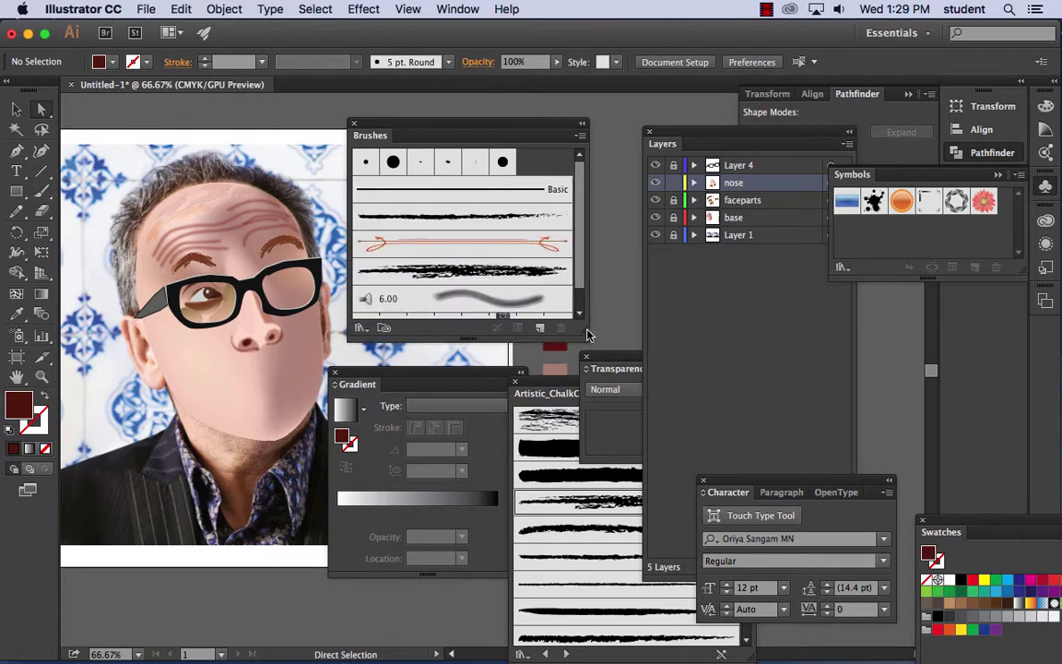
- Load Hair.ai from the Desktop as a brush library via Other Library
click(580, 136)
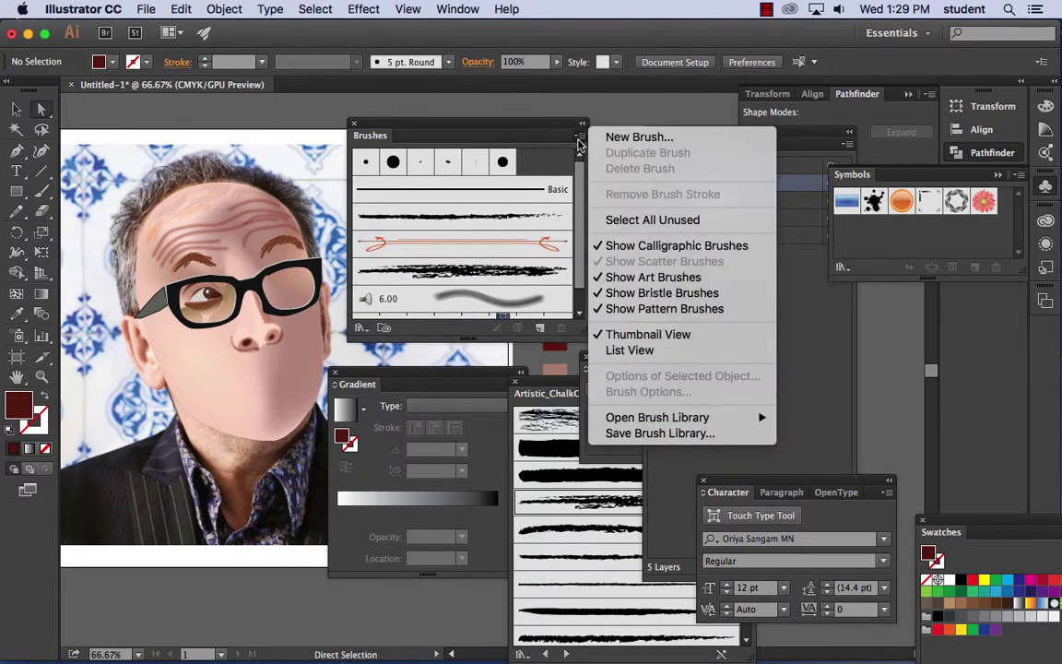
mouse_move(677, 416)
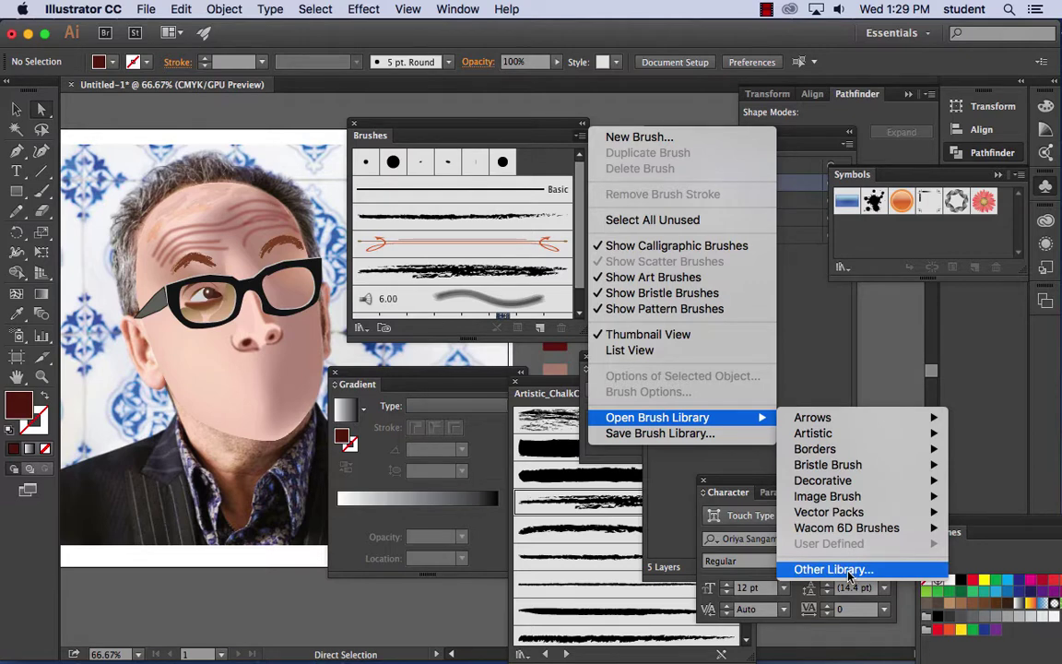
click(849, 576)
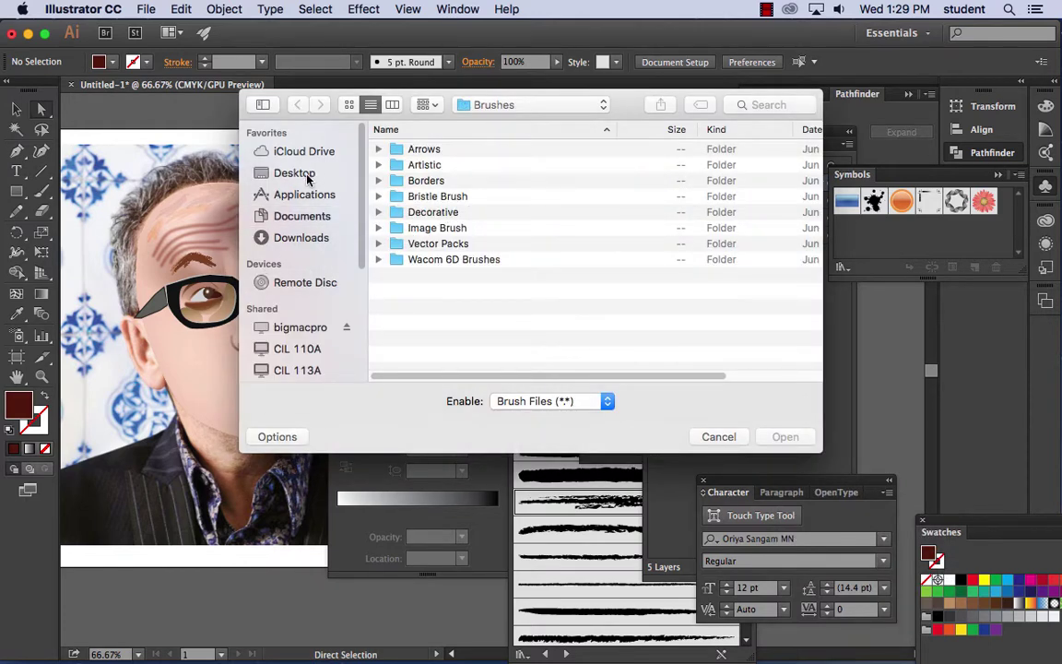
click(280, 171)
click(423, 214)
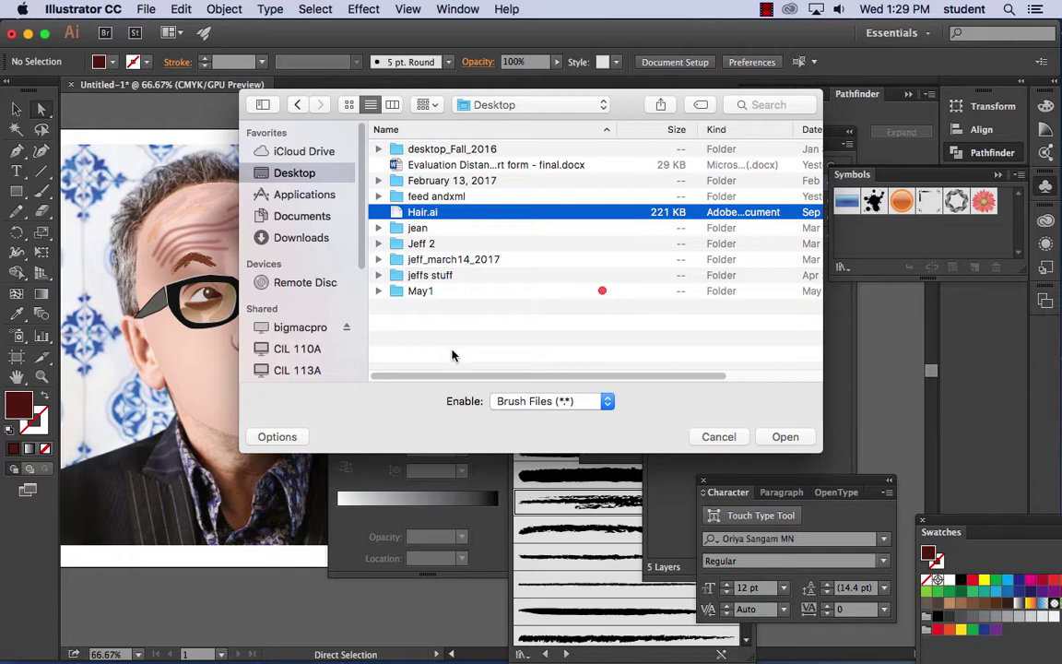
click(786, 437)
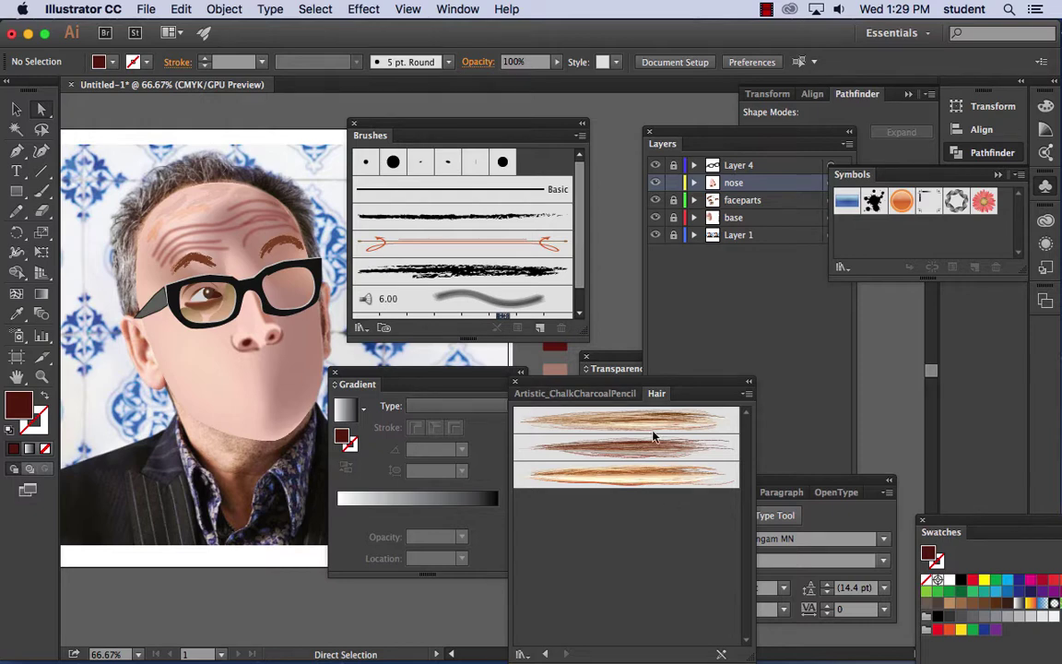
- Paint three test hair strands with the third Hair art brush
click(43, 191)
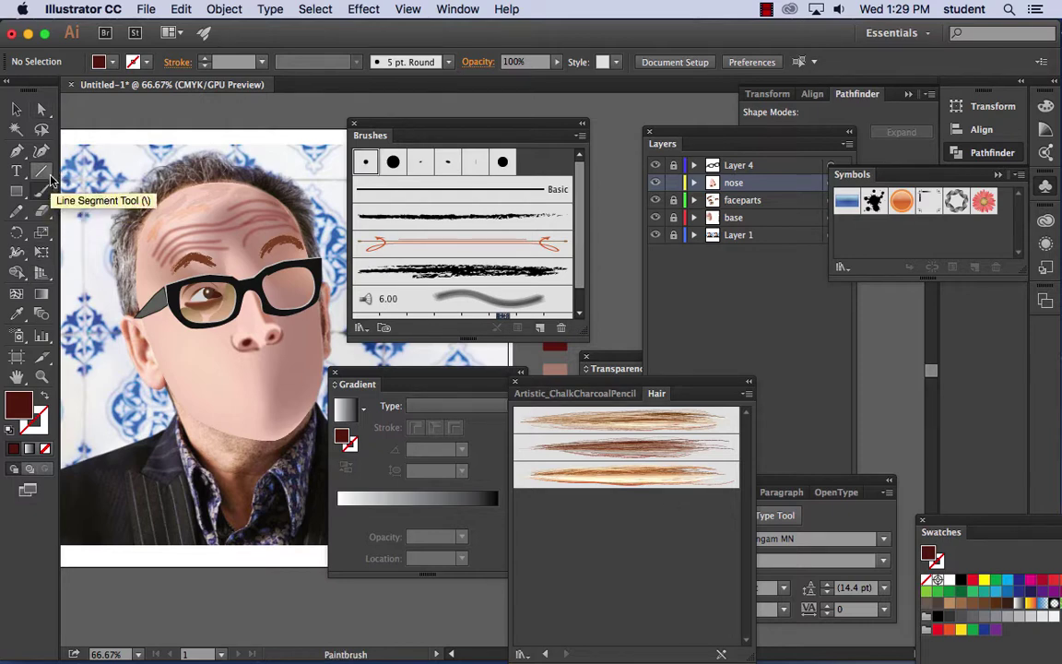
click(620, 478)
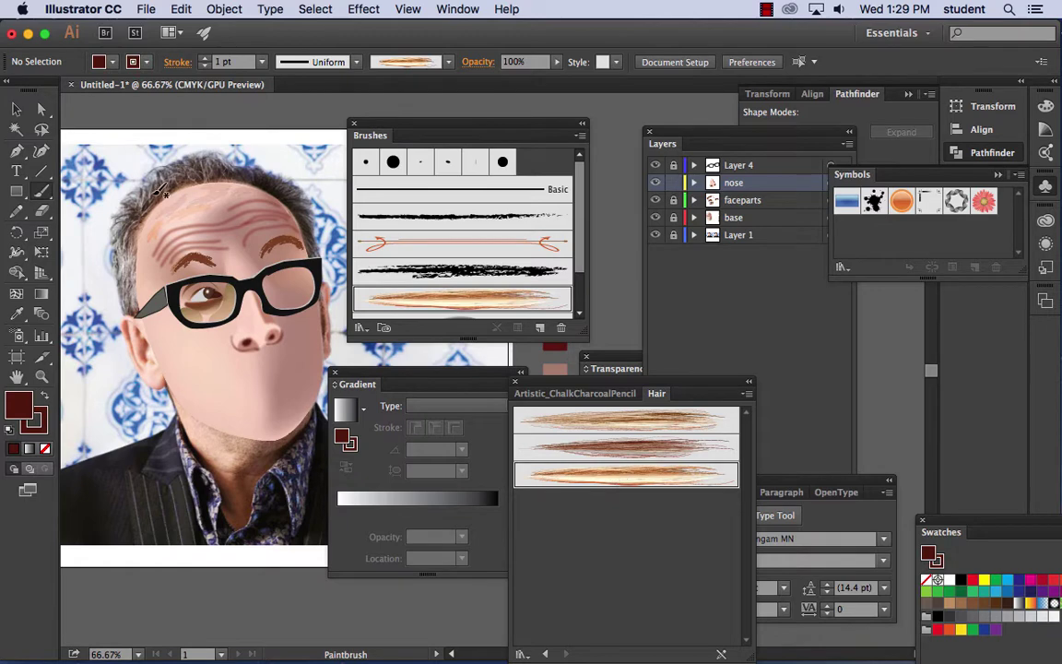
drag(148, 168, 134, 197)
drag(145, 175, 118, 286)
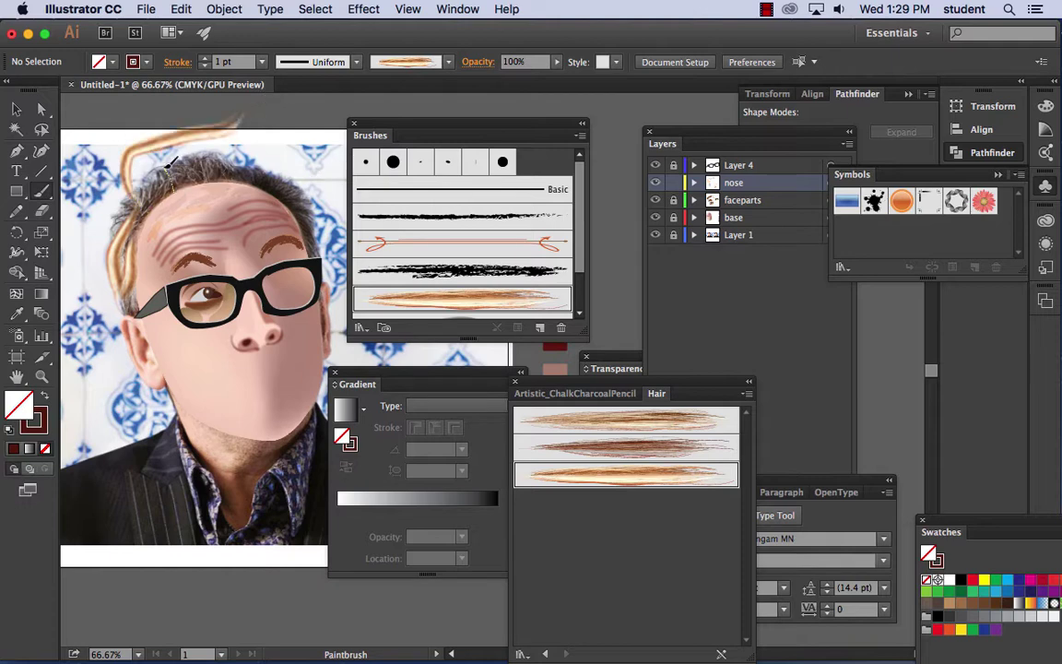
mouse_move(183, 151)
mouse_down()
mouse_move(199, 182)
mouse_move(207, 155)
mouse_up()
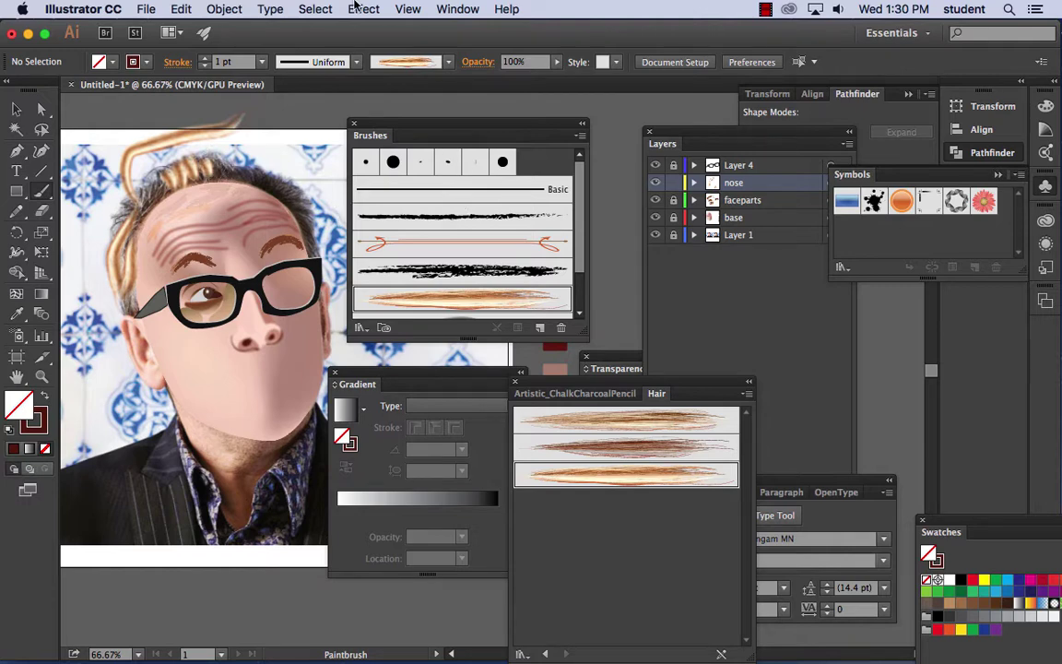
- Delete the big orange hair loop and the long left strand
click(356, 8)
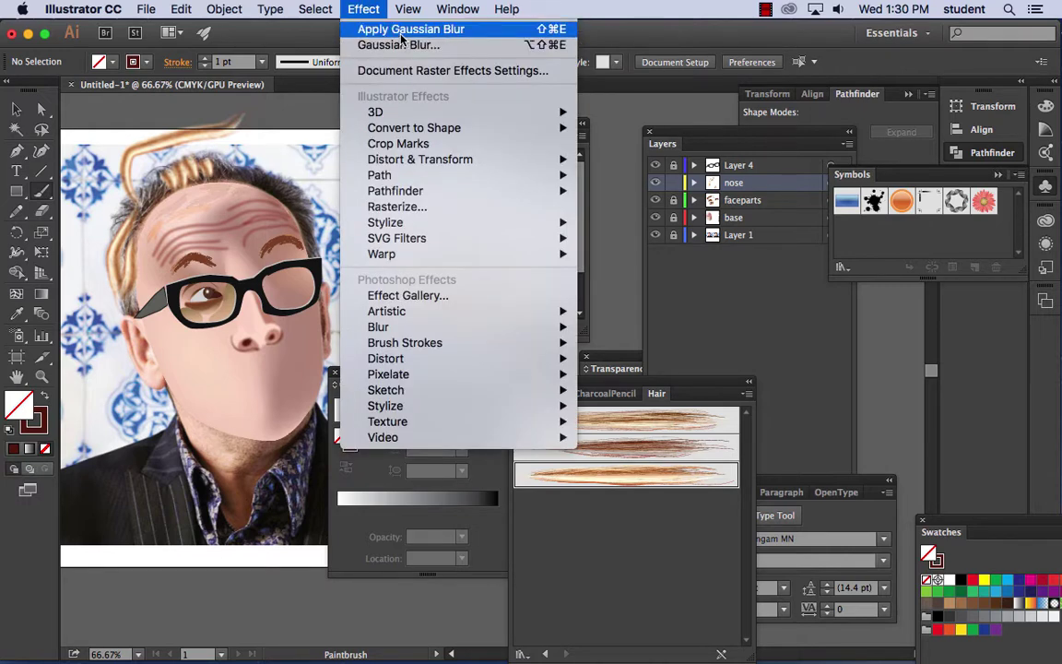
click(20, 107)
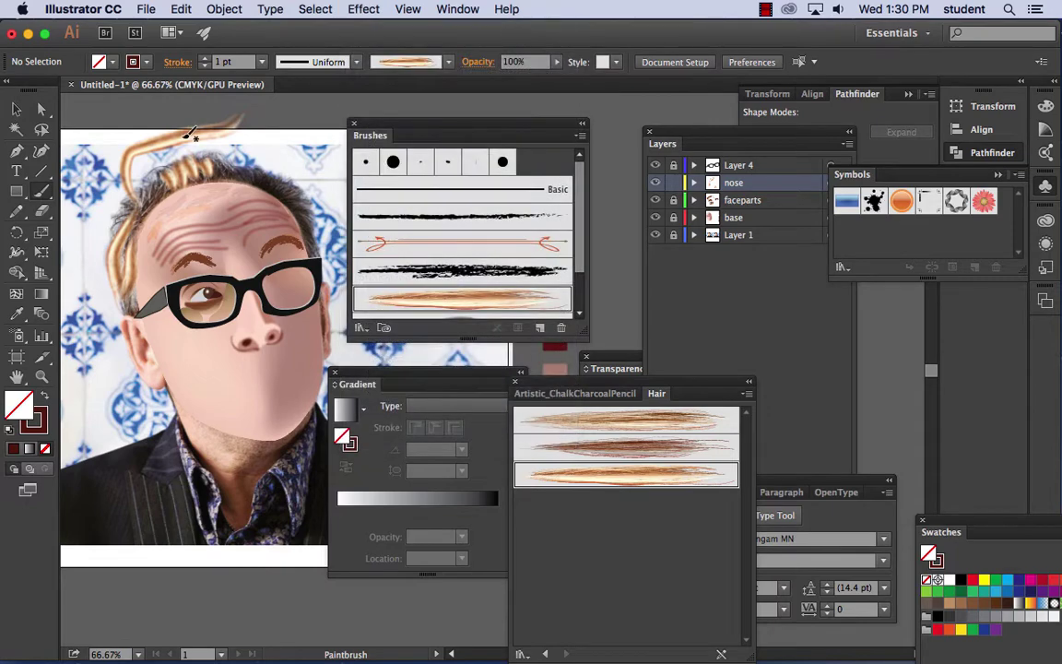
key(super+plus)
key(super+plus)
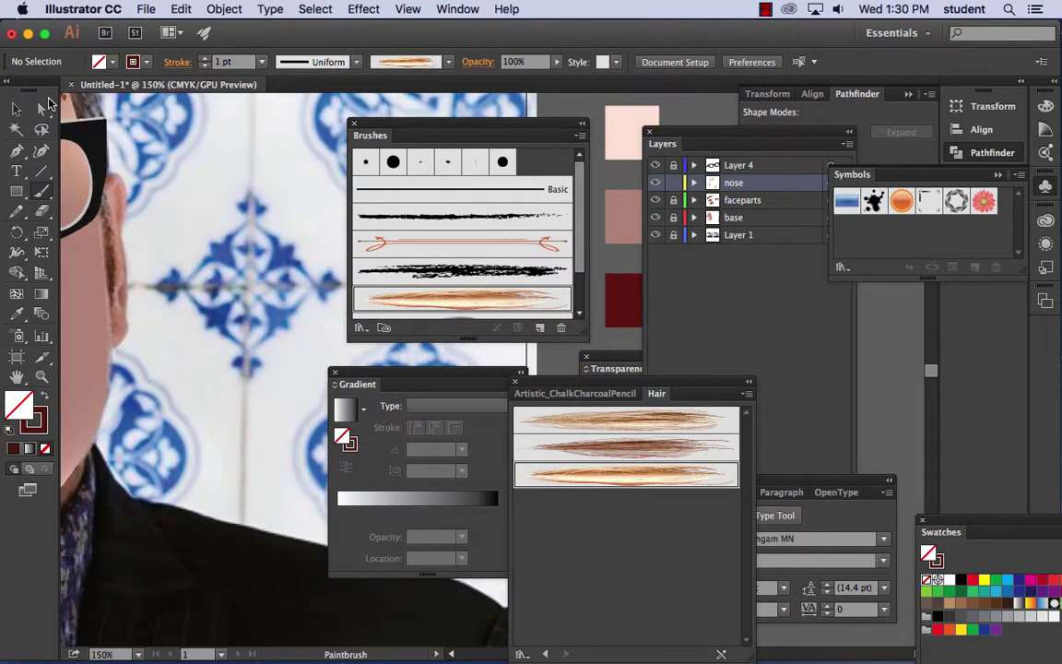
mouse_move(111, 153)
mouse_down()
mouse_move(313, 360)
mouse_move(328, 572)
mouse_move(365, 463)
mouse_move(378, 465)
mouse_up()
click(18, 112)
click(194, 120)
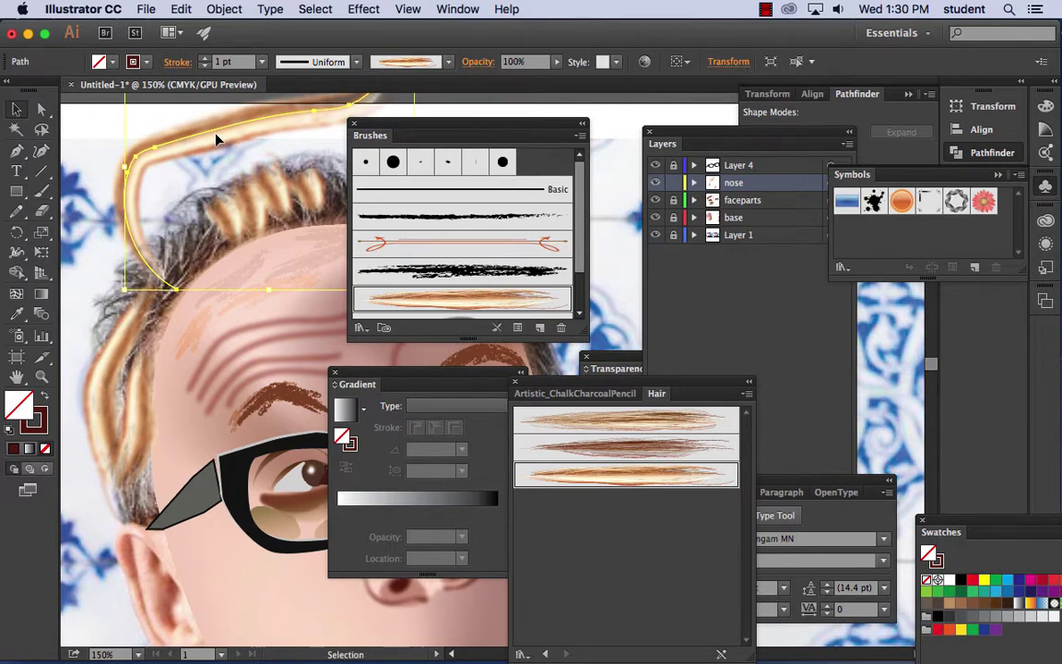
key(Delete)
drag(230, 218, 279, 189)
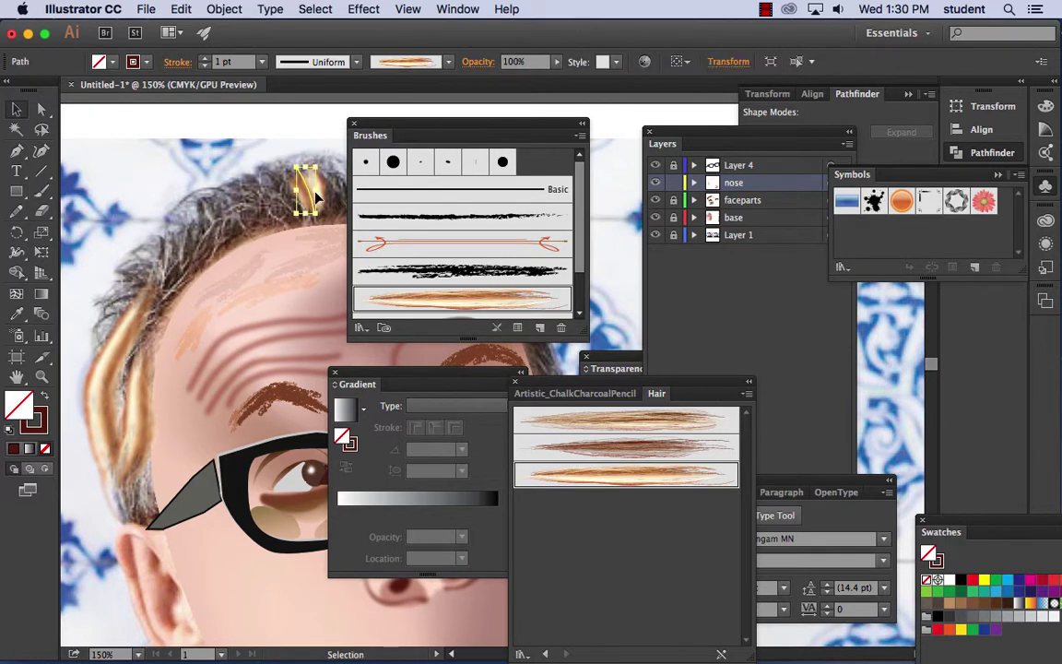
click(135, 372)
key(Delete)
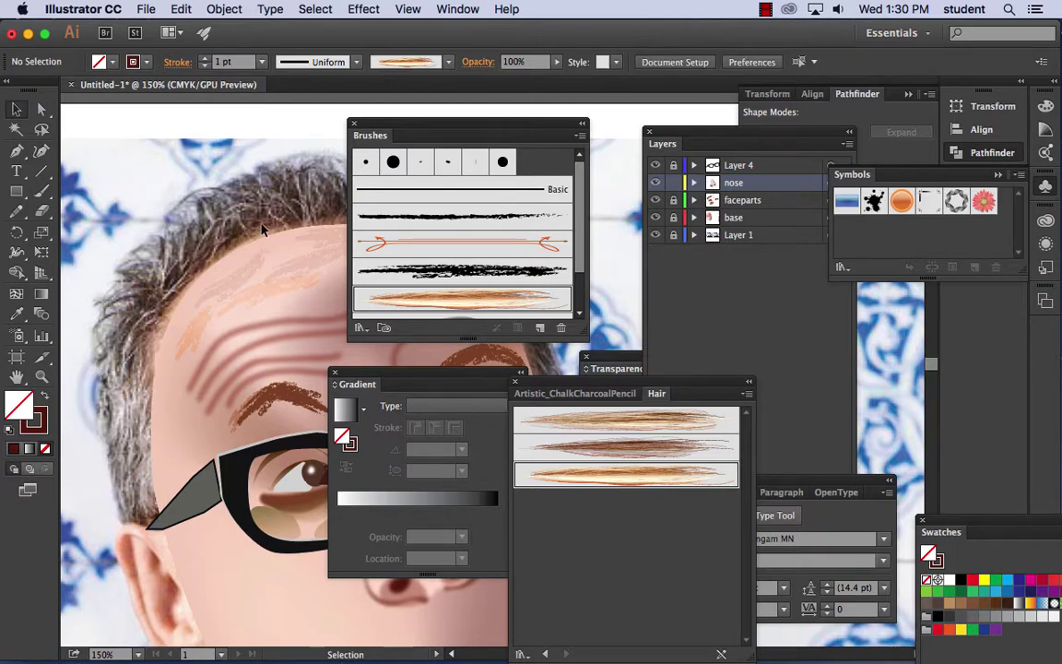
- Repaint a short tapered orange strand above the head
key(b)
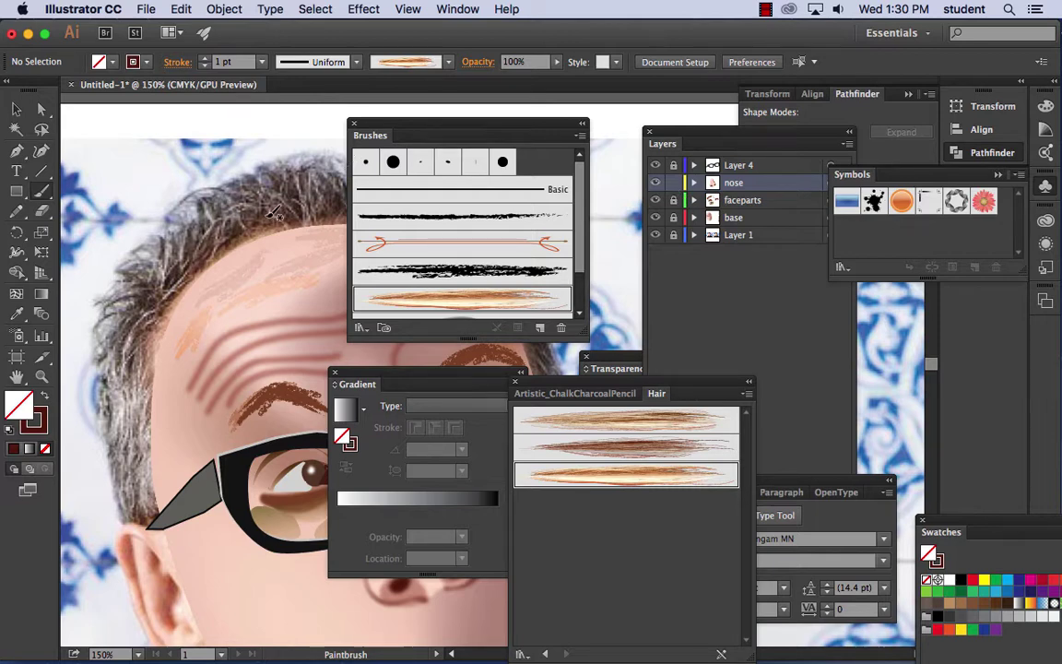
drag(173, 159, 247, 196)
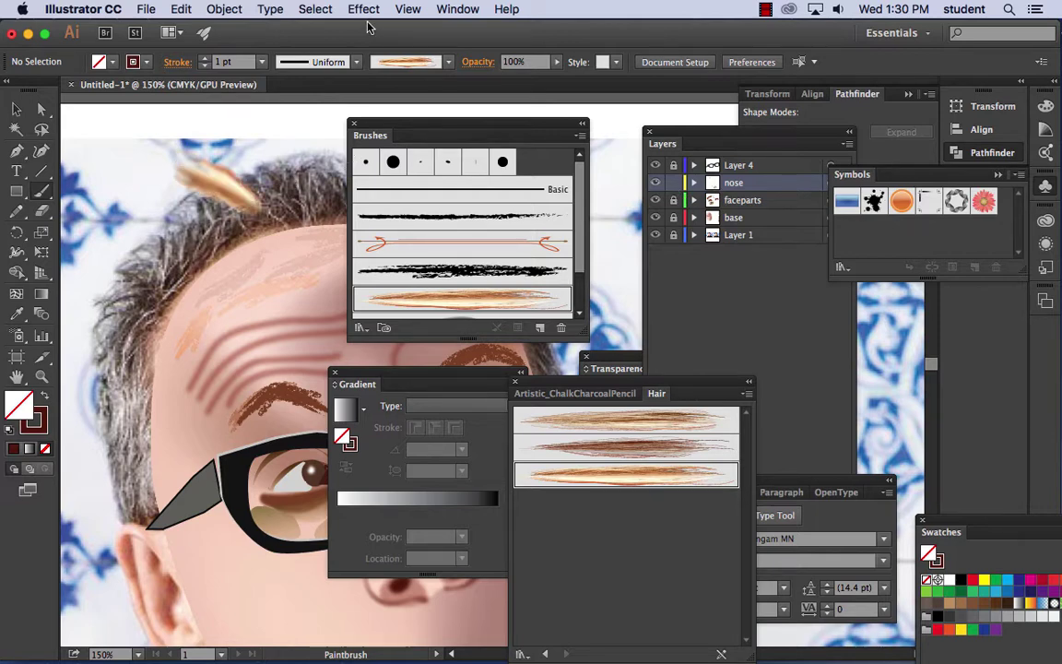
click(363, 9)
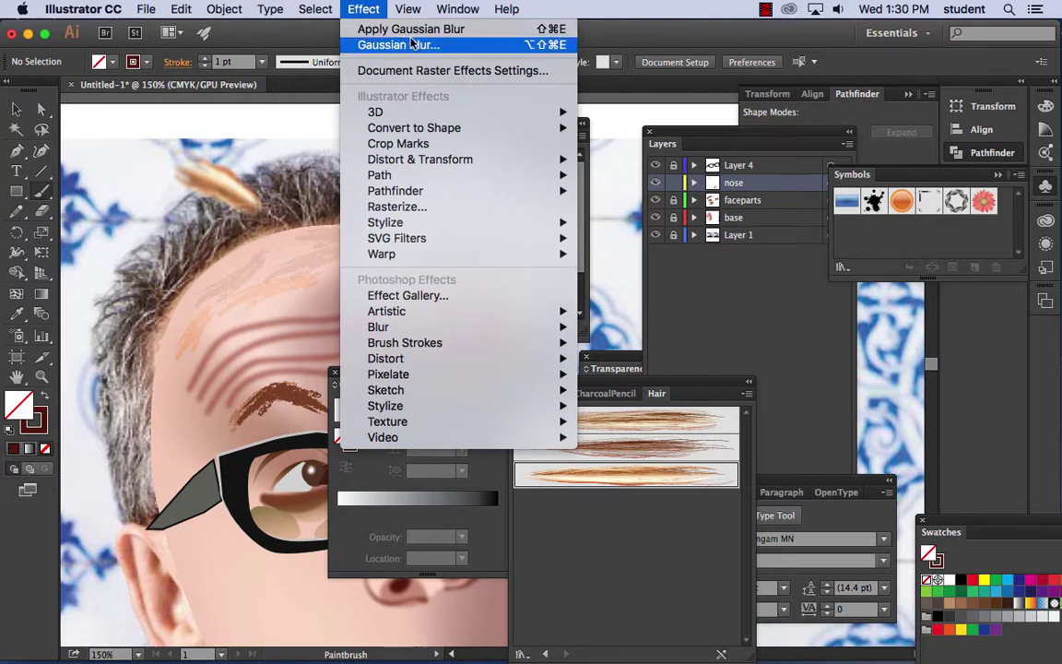
mouse_move(458, 10)
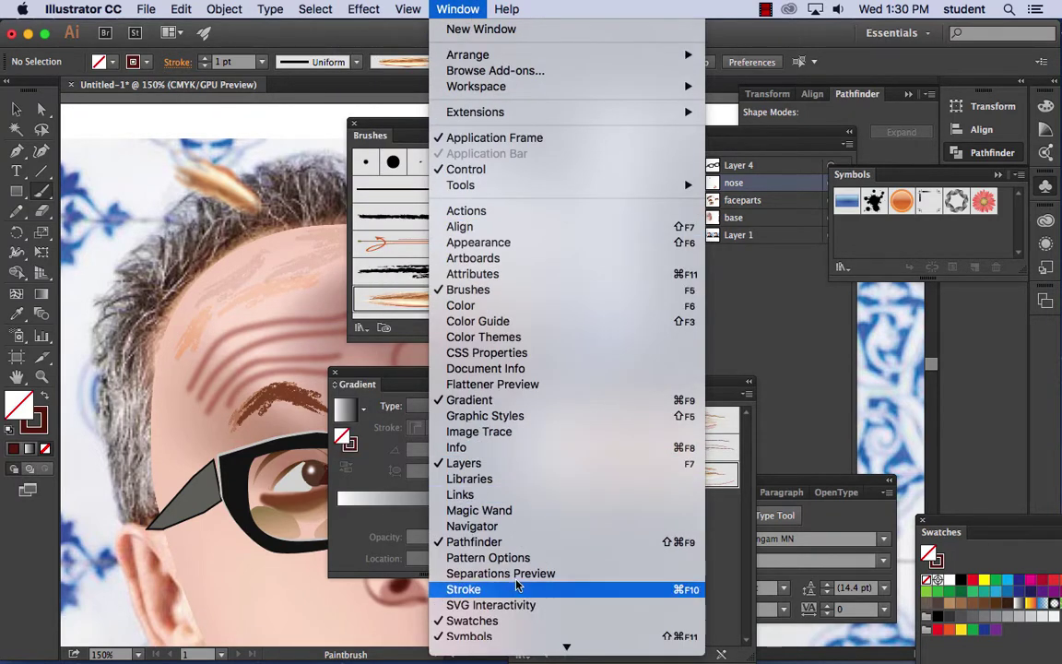
- Expand the Appearance details and delete the orange hair stroke above the head
click(490, 244)
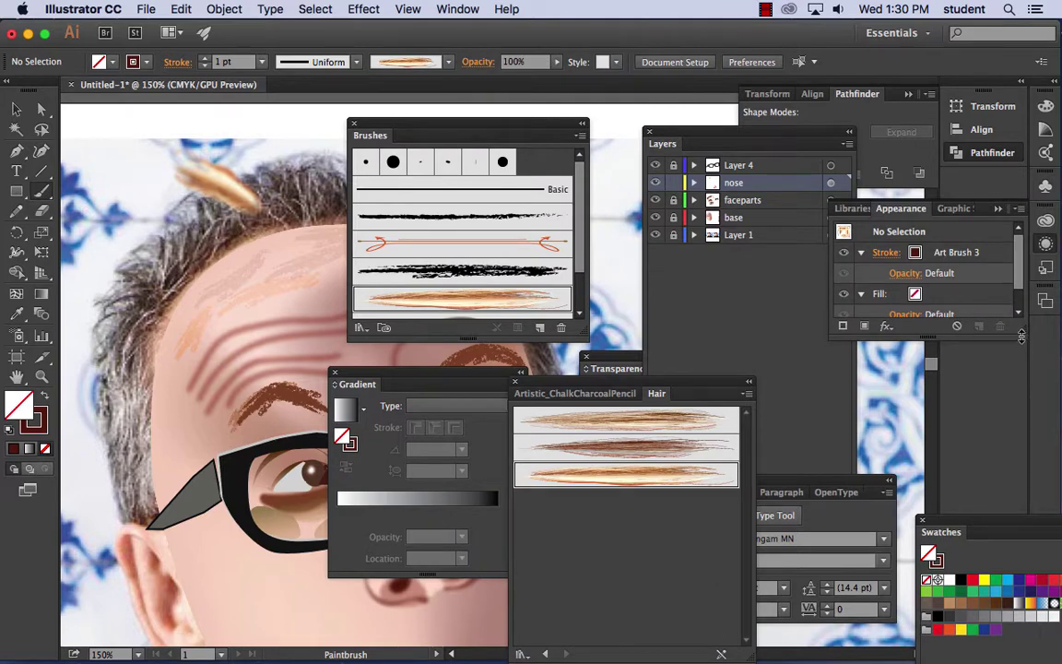
drag(1021, 336, 1030, 427)
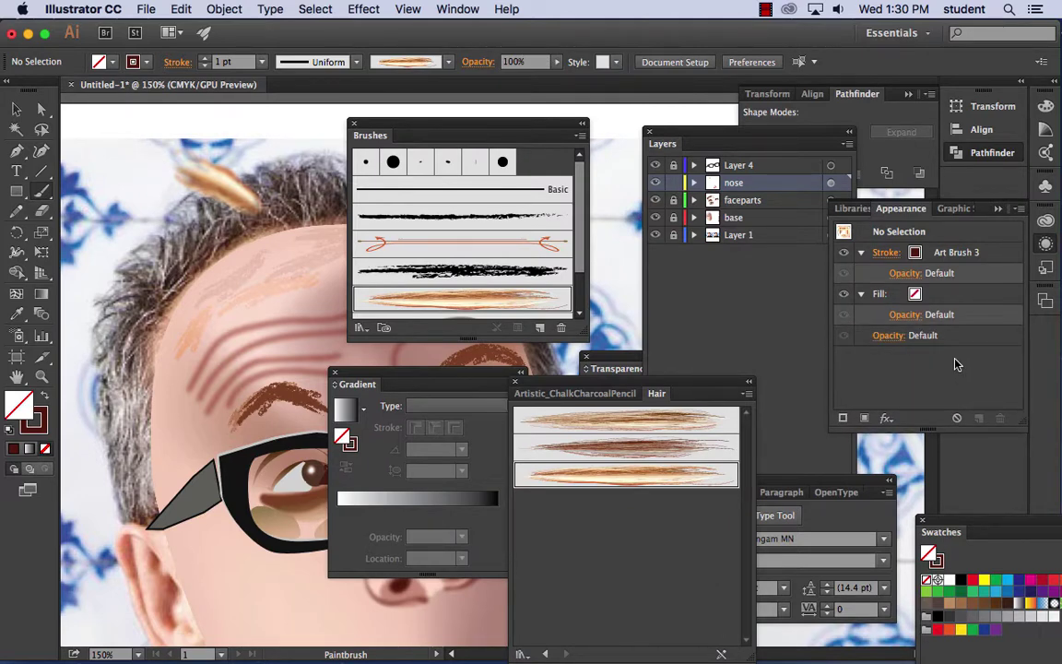
click(861, 293)
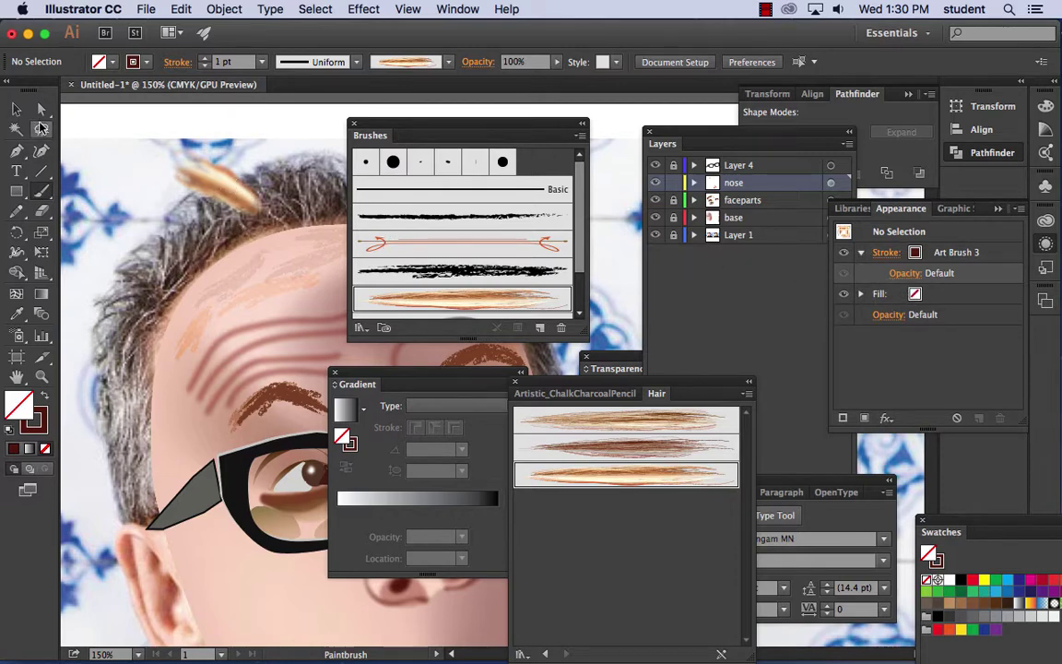
click(16, 109)
click(205, 177)
click(204, 177)
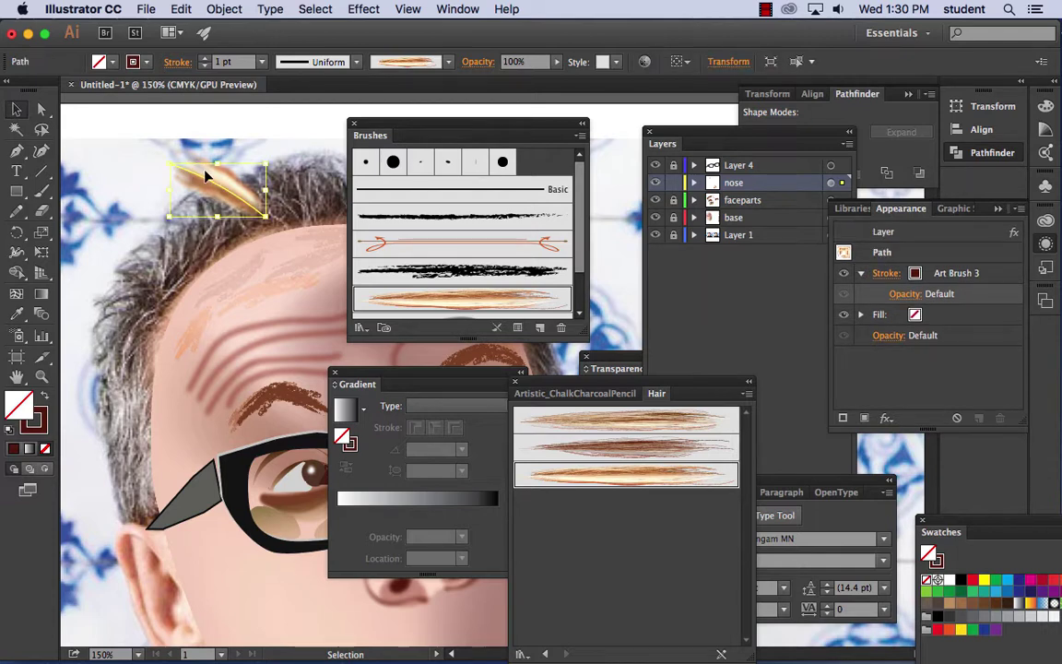
key(Delete)
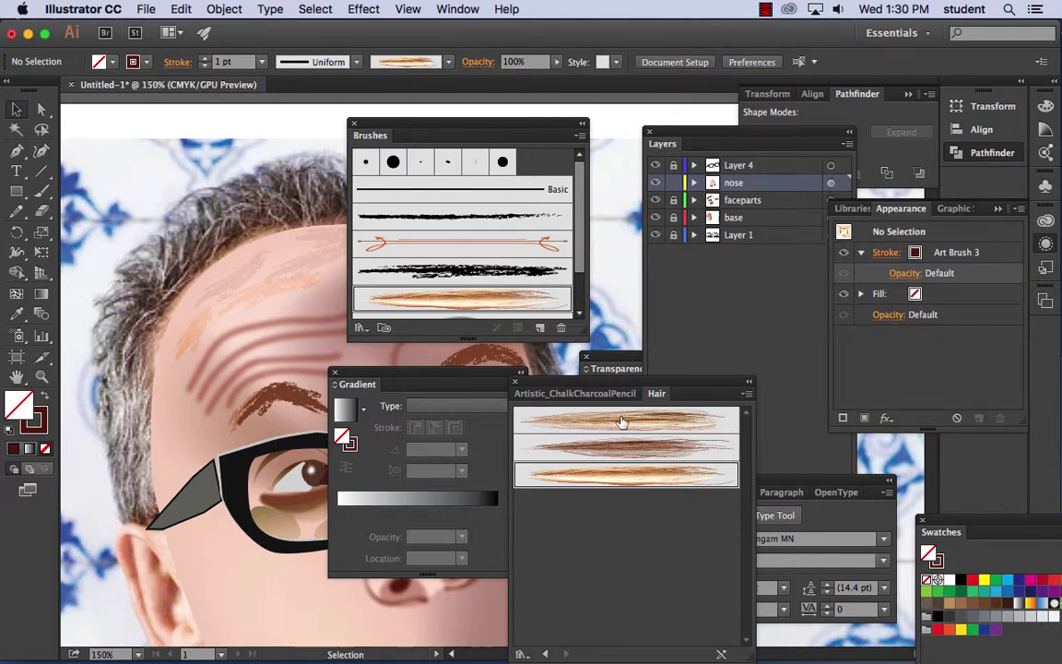
- Paint a tan strand up the left hair with the first Hair art brush
click(577, 423)
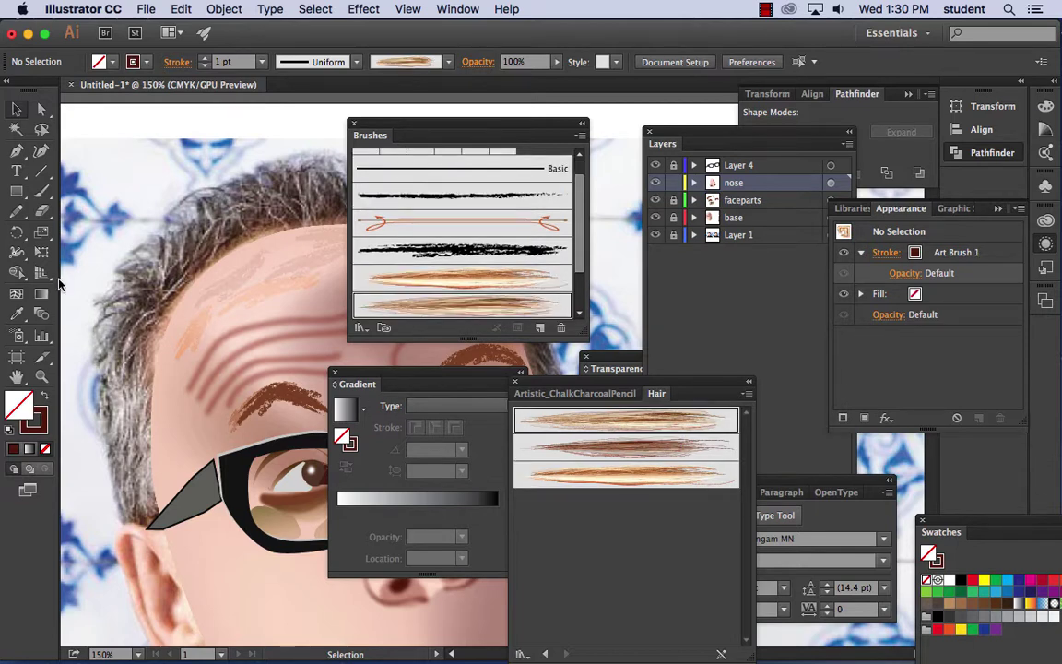
click(41, 192)
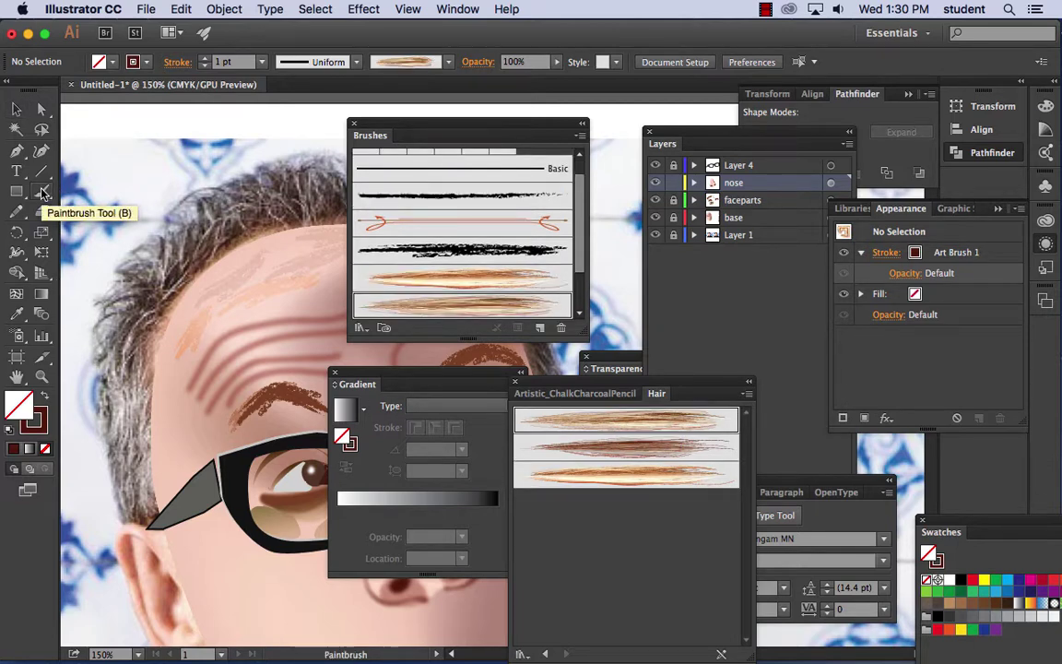
click(41, 192)
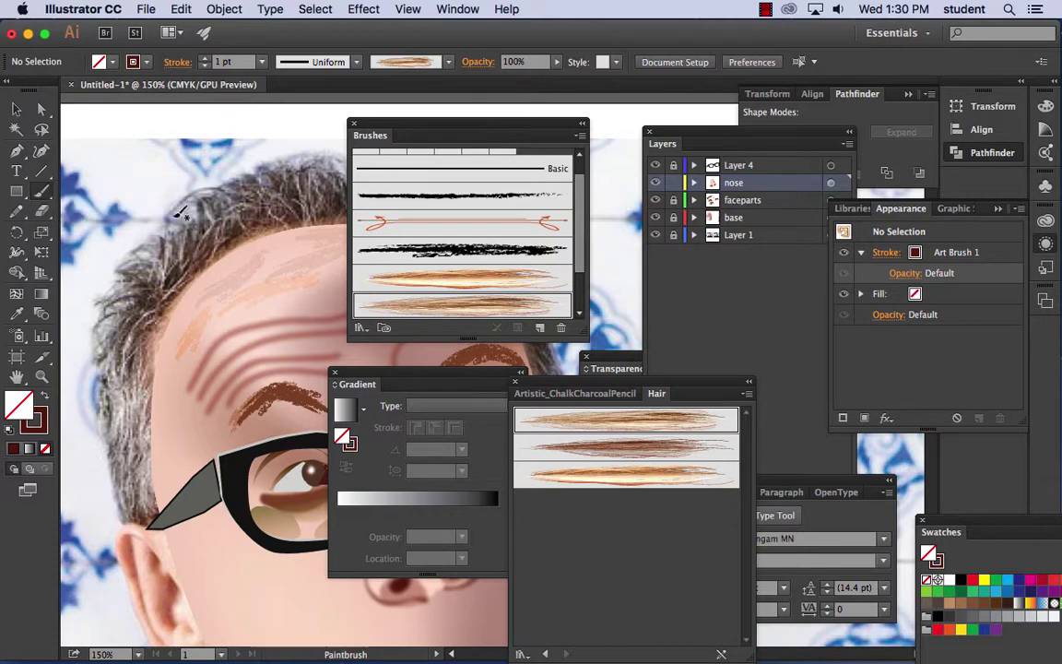
drag(191, 236, 125, 122)
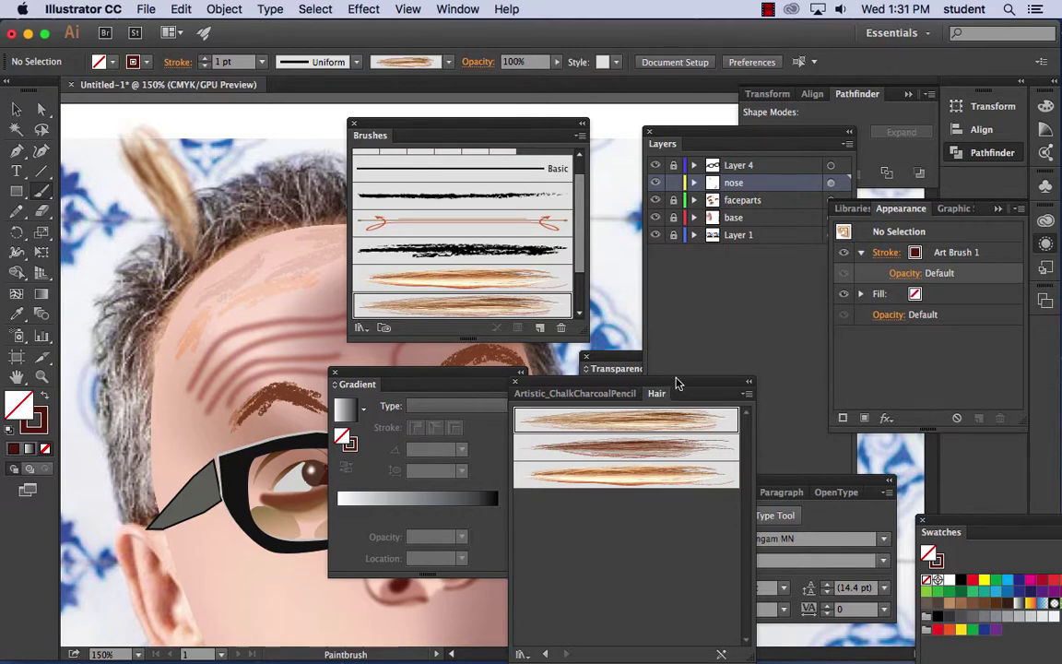
drag(676, 383, 561, 392)
drag(777, 482, 972, 480)
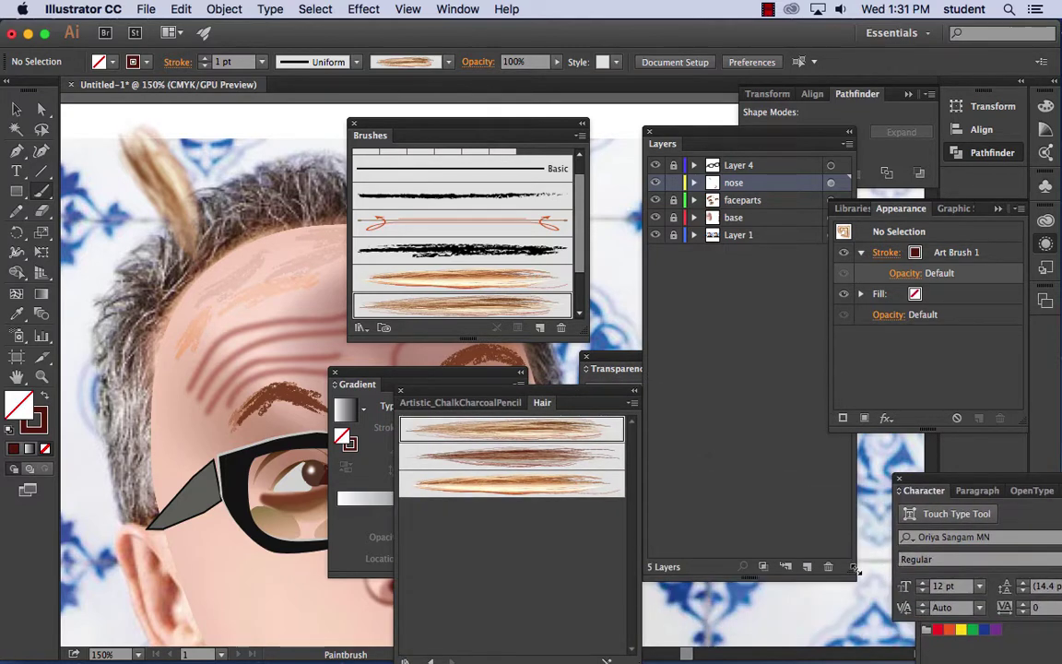
- Add a new layer above the nose layer and name it 'hai'
click(807, 566)
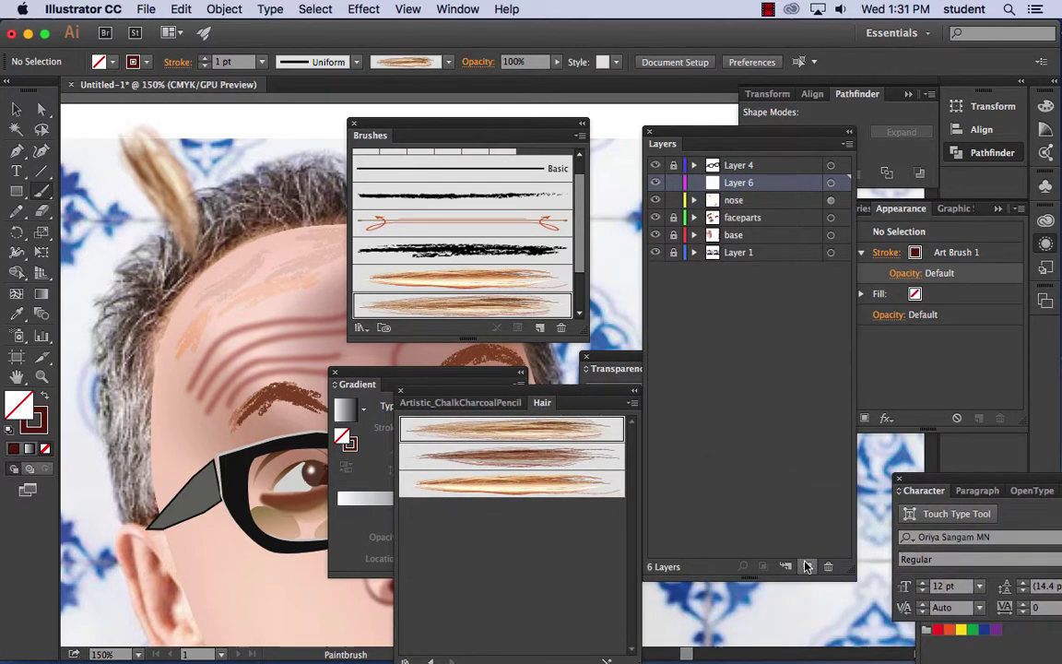
double_click(745, 183)
text(hair)
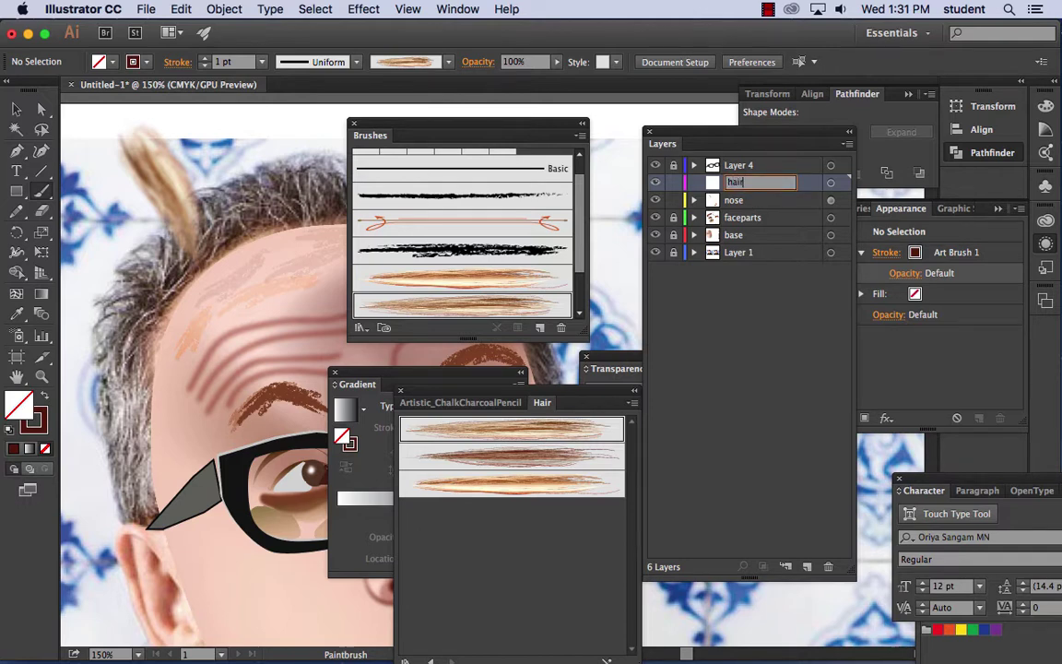
key(Return)
- Paint seven hair clumps across the top of the head and forehead
drag(245, 217, 211, 150)
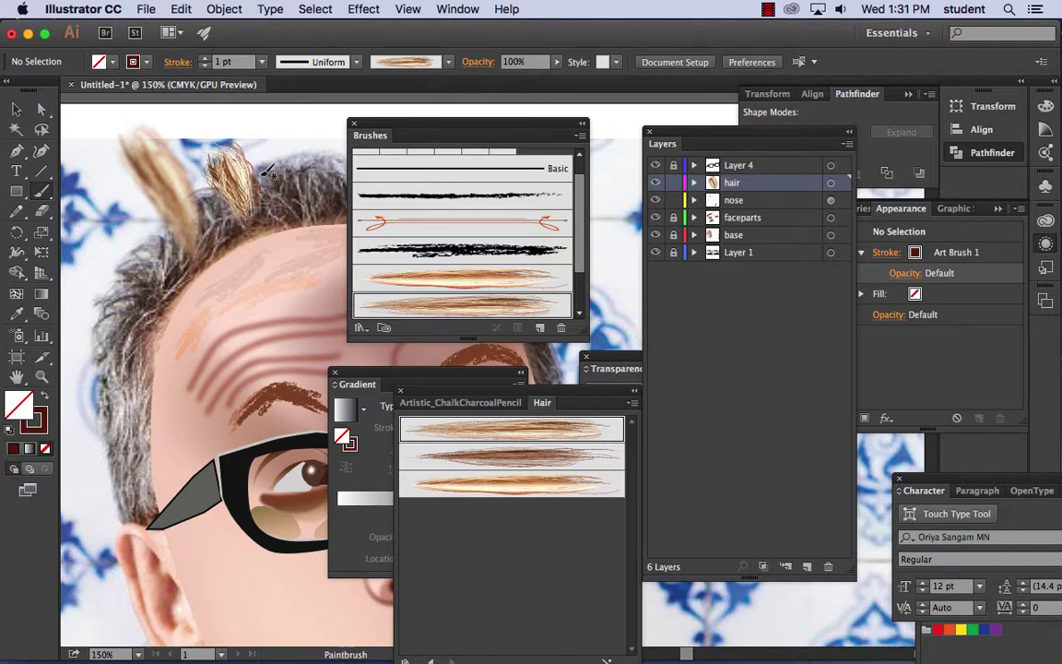
key(super+equal)
key(super+equal)
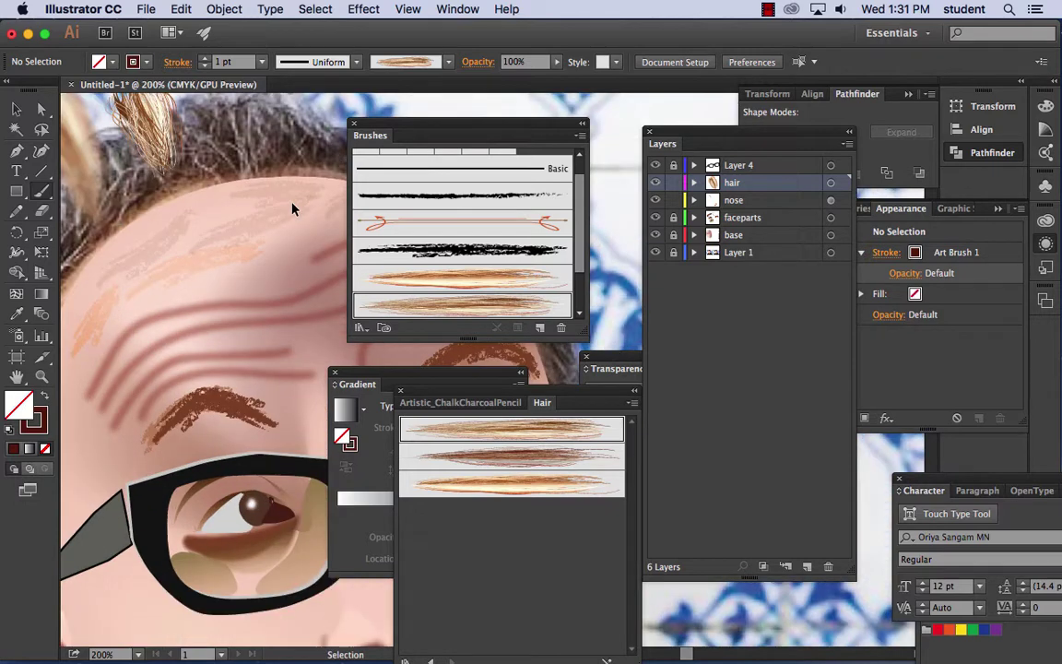
drag(263, 182, 307, 433)
drag(121, 245, 297, 235)
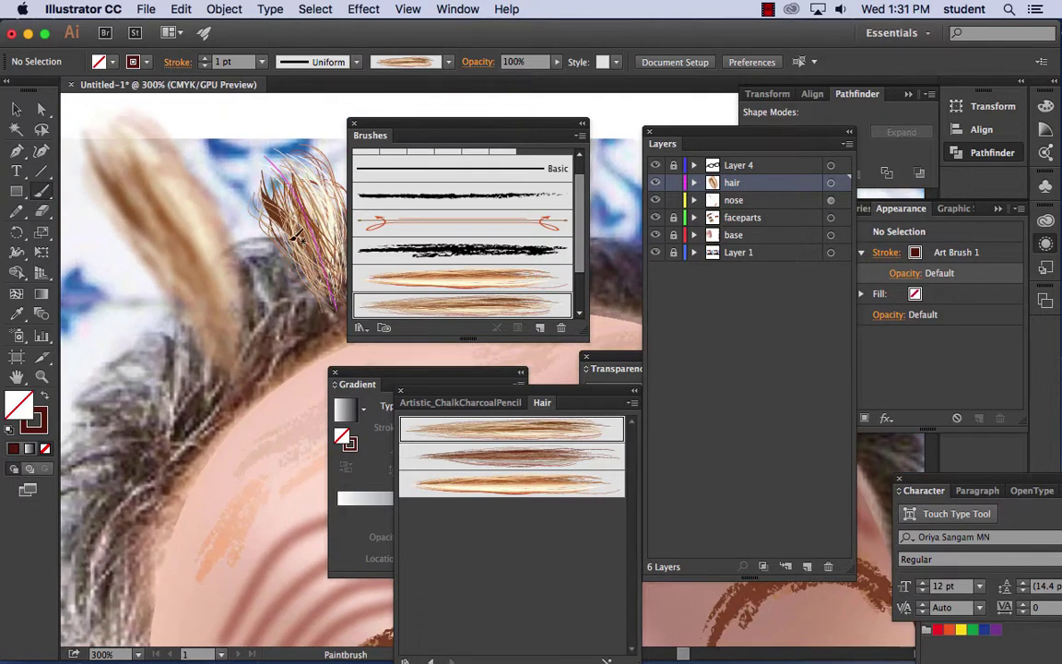
mouse_move(401, 136)
mouse_down()
mouse_move(635, 149)
mouse_move(648, 166)
mouse_up()
drag(420, 263, 379, 166)
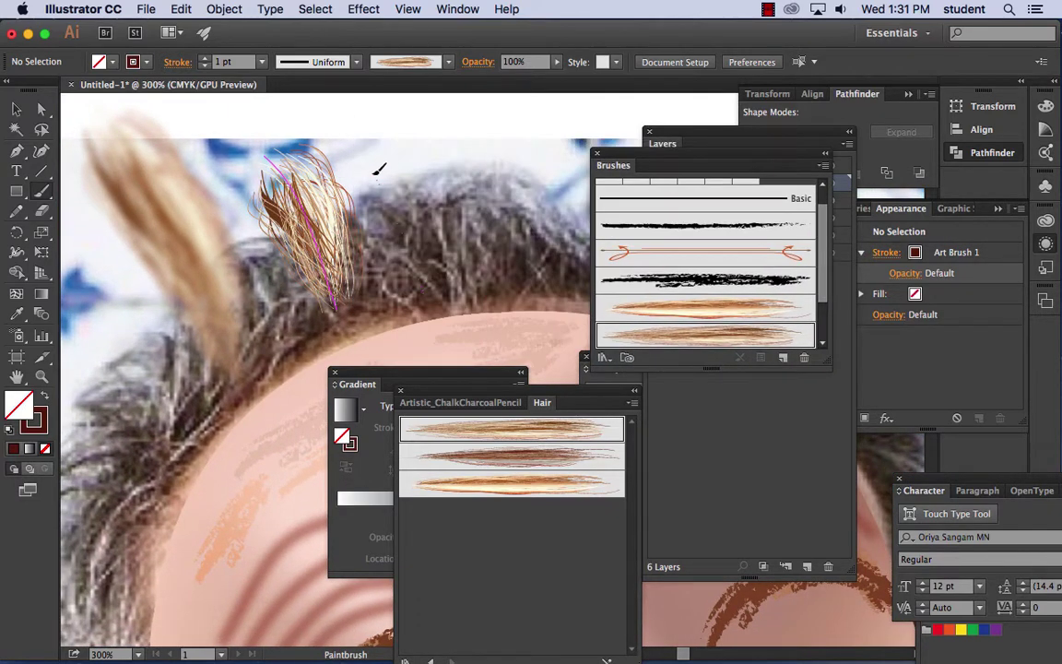
drag(466, 249, 421, 130)
drag(428, 242, 413, 121)
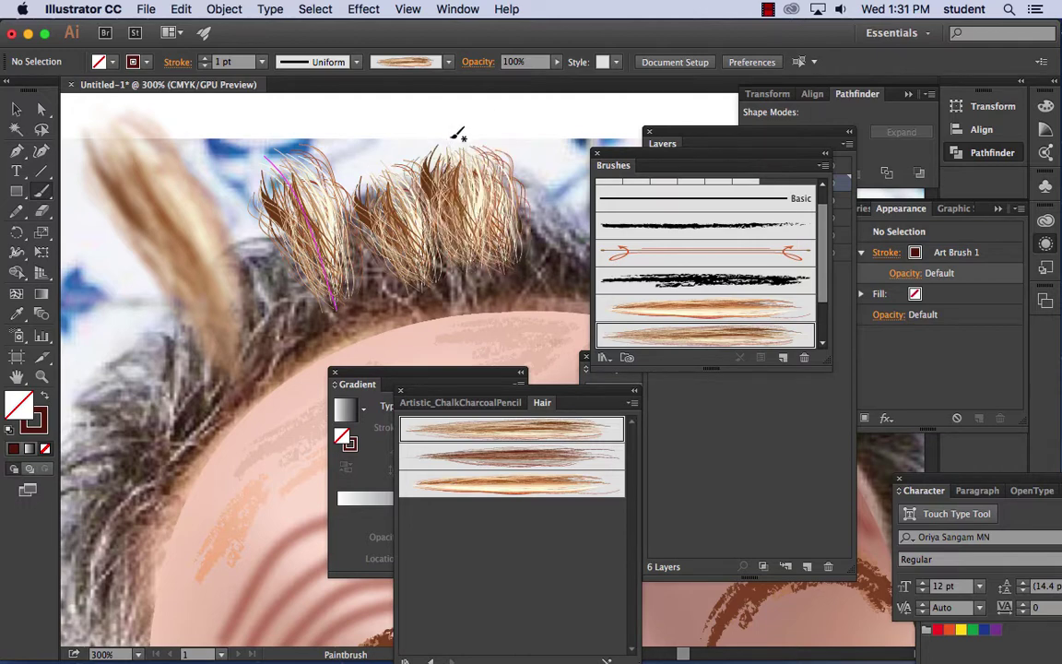
drag(356, 257, 281, 144)
drag(289, 276, 164, 172)
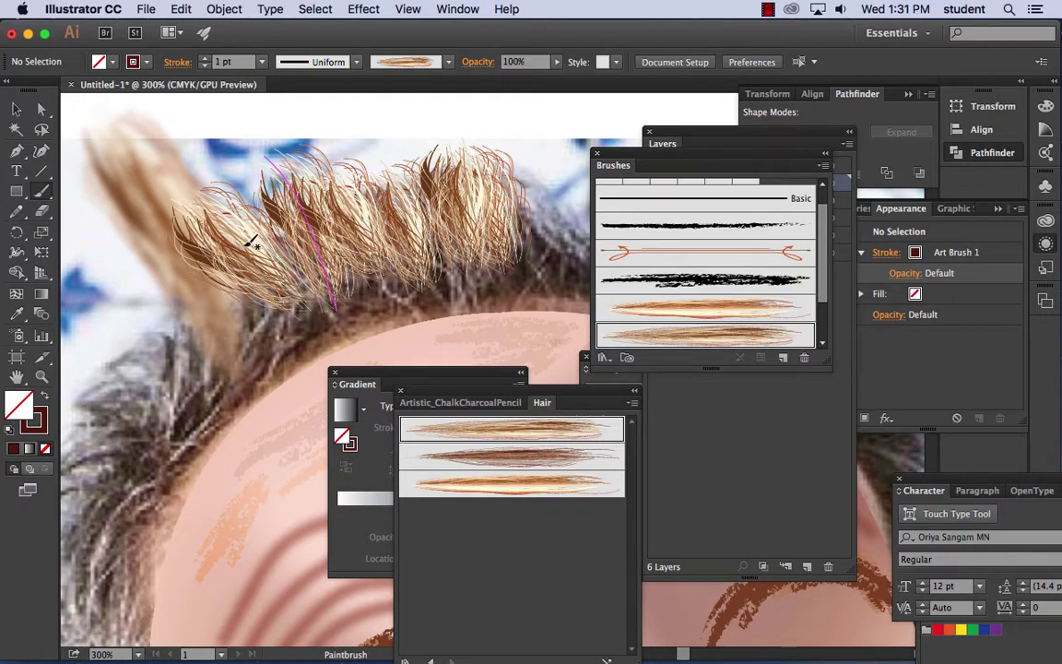
mouse_move(288, 329)
mouse_down()
mouse_move(162, 241)
mouse_move(301, 81)
mouse_move(302, 123)
mouse_up()
key(super+1)
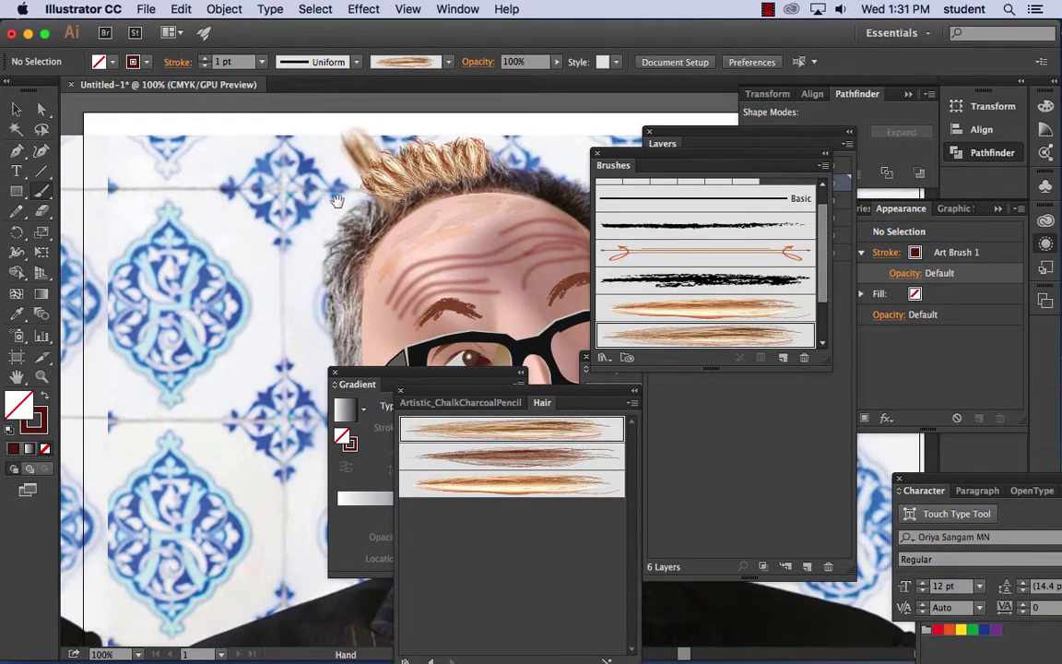
- Paint a long swooping curl off the left side of the head
mouse_move(101, 377)
mouse_down()
mouse_move(109, 383)
mouse_move(137, 322)
mouse_up()
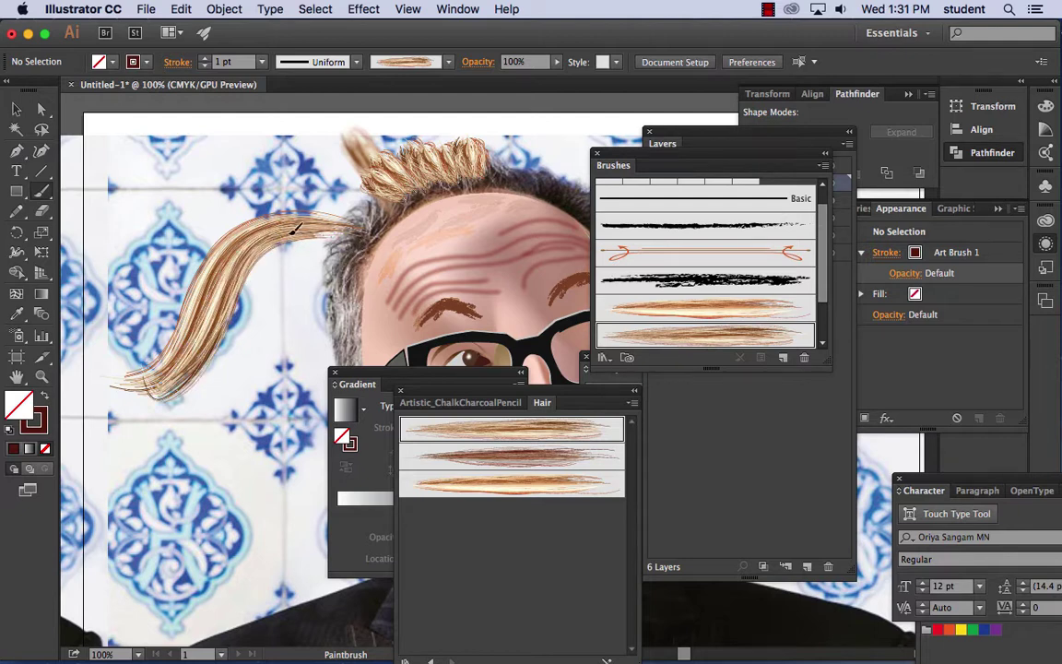
drag(314, 226, 183, 313)
drag(267, 255, 169, 315)
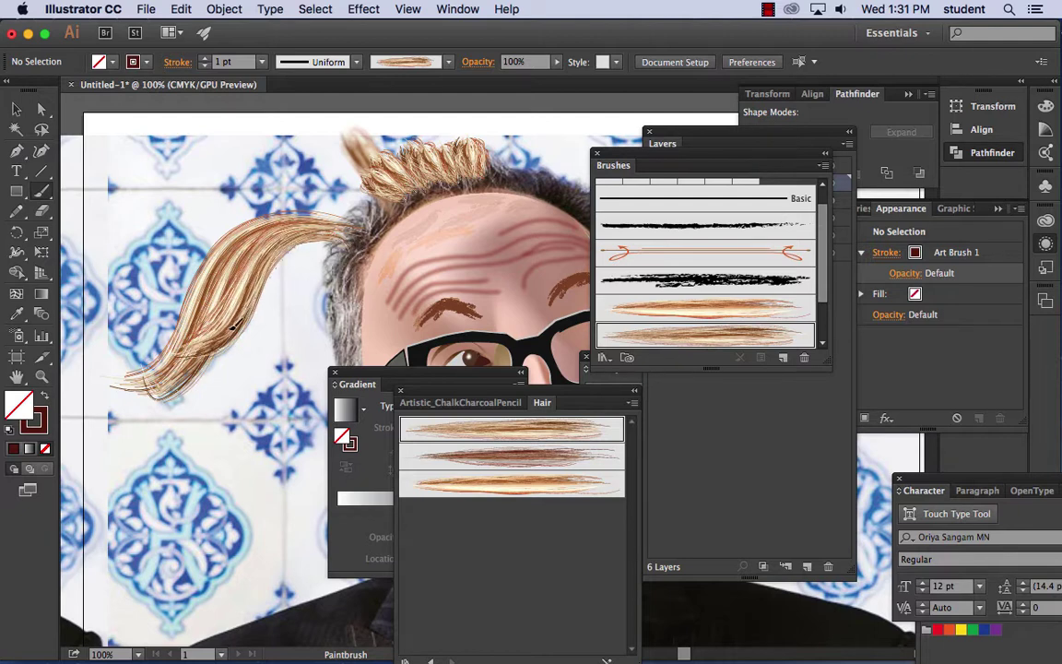
mouse_move(303, 206)
mouse_down()
mouse_move(175, 313)
mouse_move(175, 352)
mouse_up()
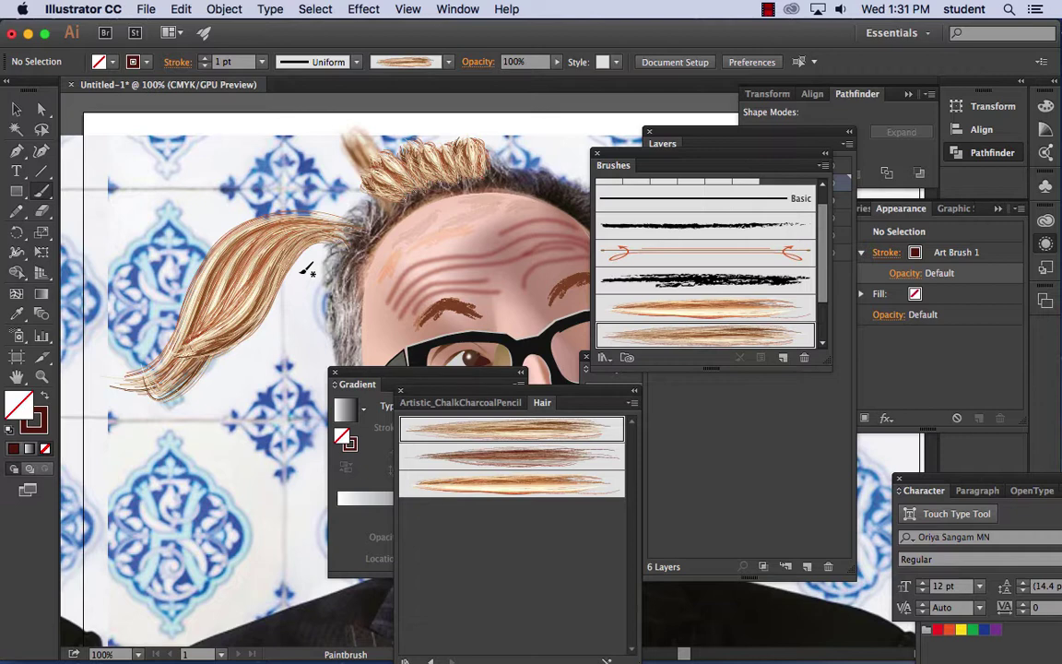
- Paint strands past the left temple, then a thin 0.5 pt strand beside the ear
scroll(325, 188, down, 3)
scroll(325, 189, right, 4)
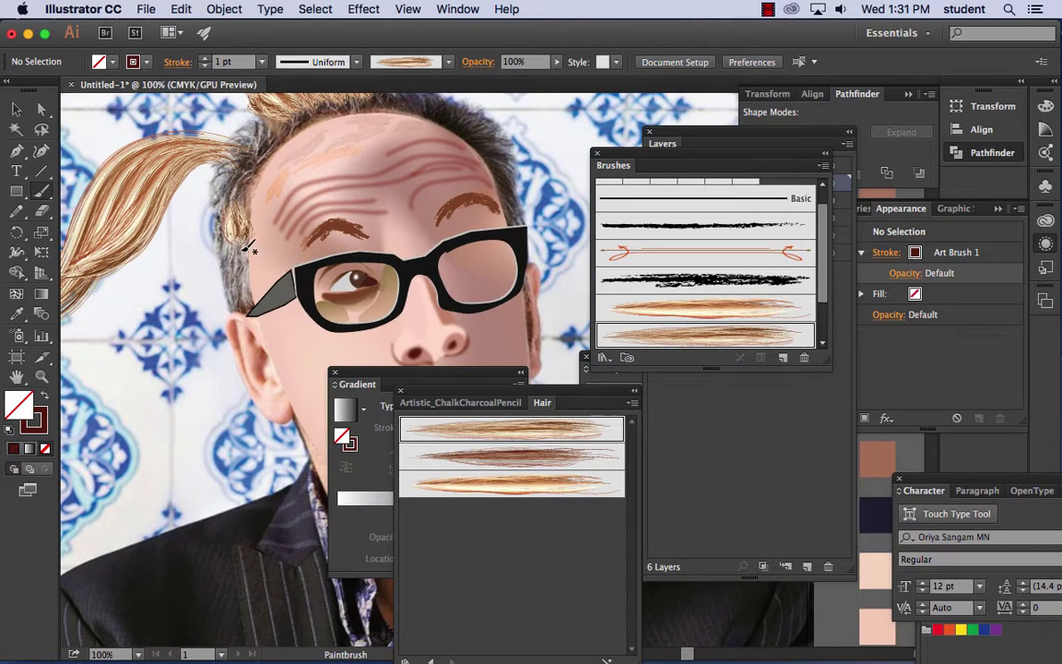
drag(231, 145, 220, 272)
drag(242, 129, 220, 214)
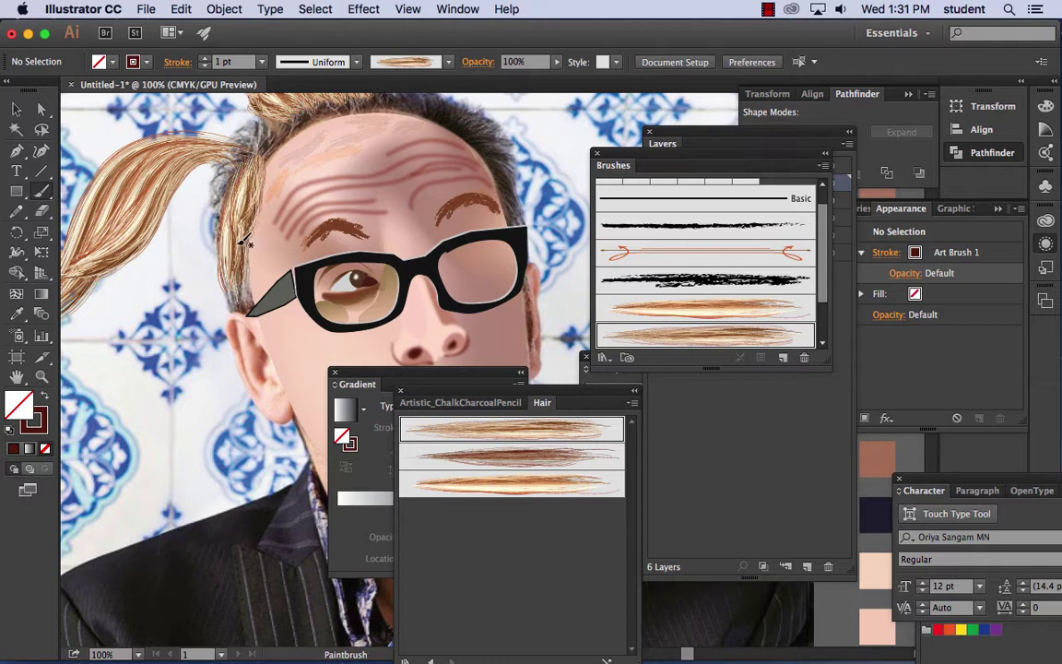
click(261, 62)
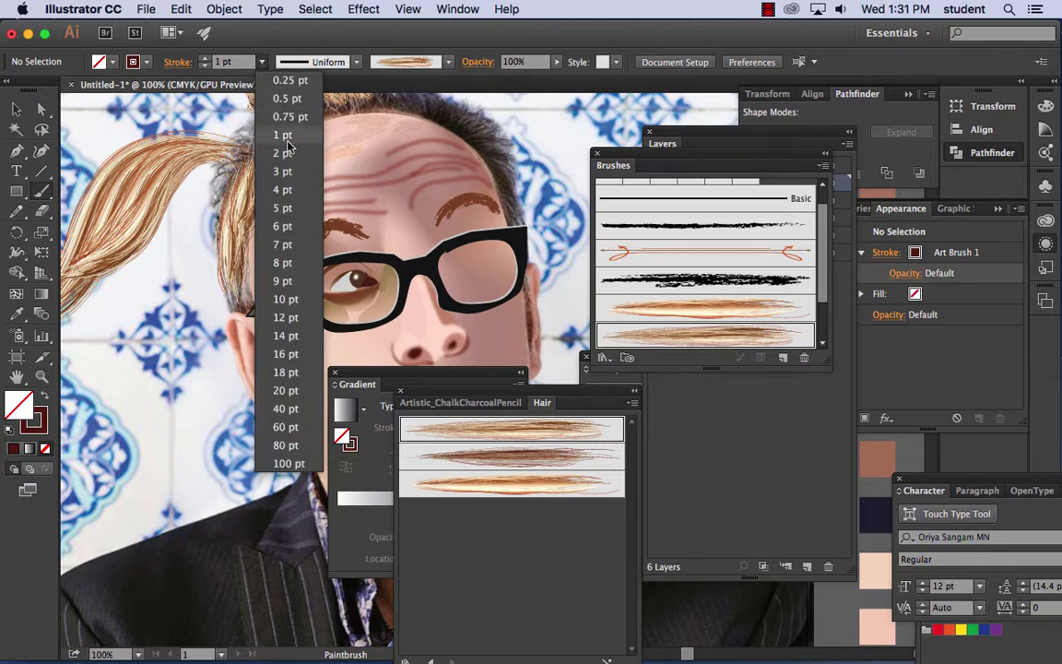
click(249, 89)
drag(194, 255, 184, 352)
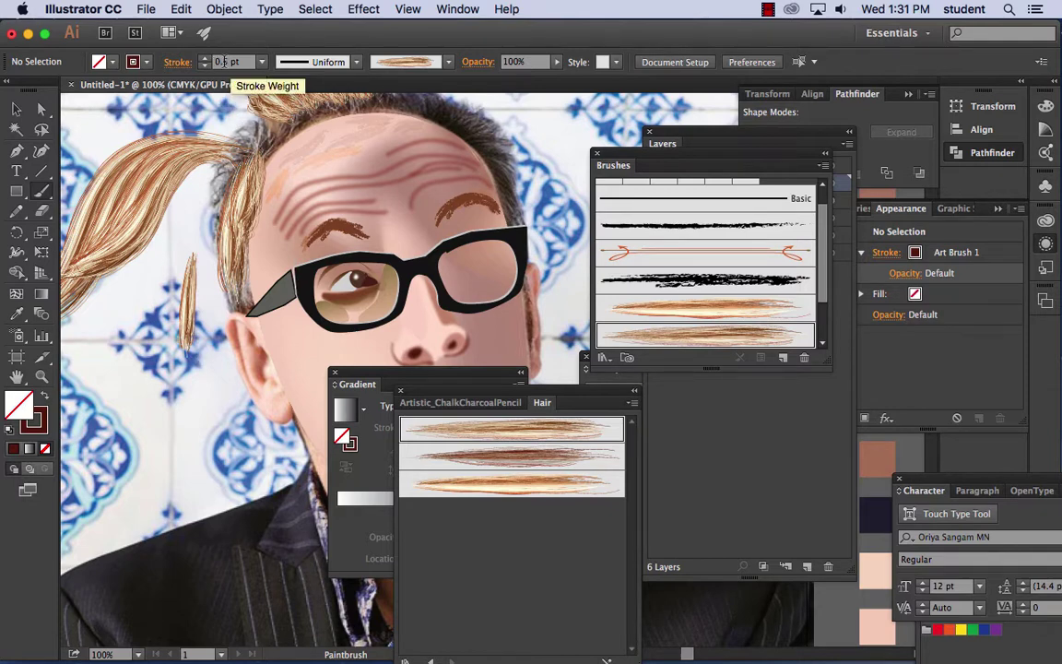
key(super+minus)
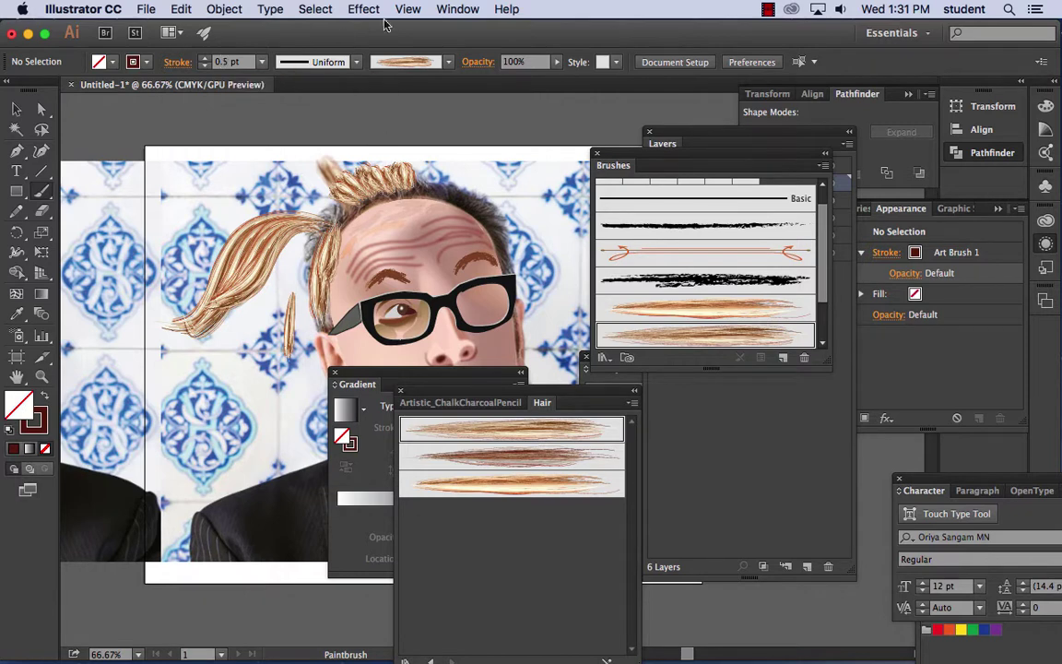
- Draw two wavy pencil strands beside the swatches, with Keep selected turned off
mouse_move(429, 242)
mouse_down()
mouse_move(104, 130)
mouse_move(116, 164)
mouse_move(65, 191)
mouse_up()
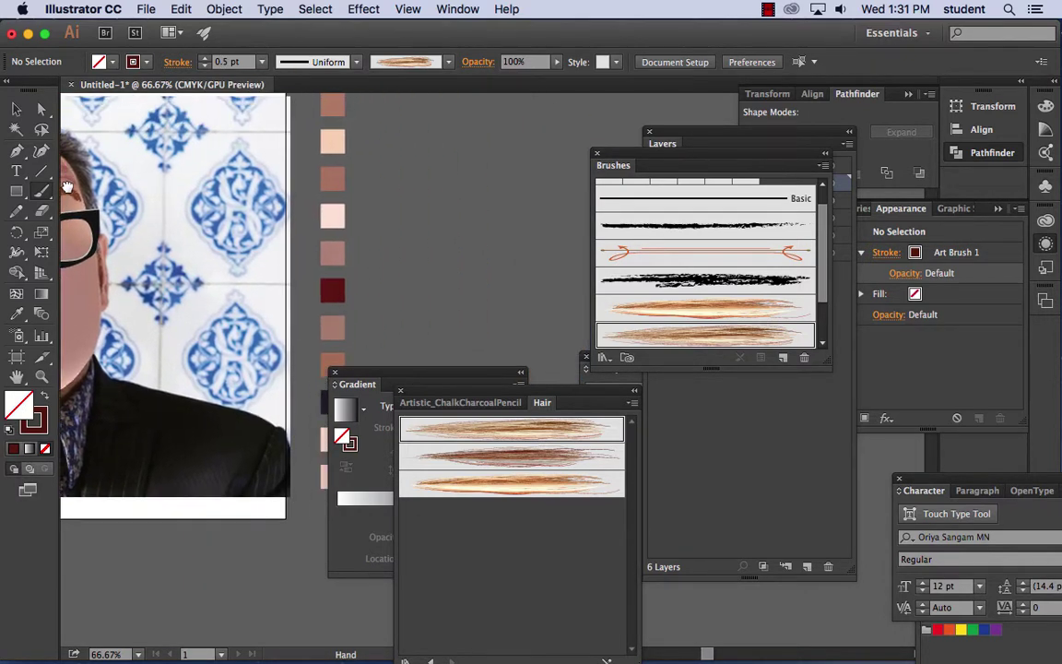
click(16, 210)
drag(407, 186, 404, 282)
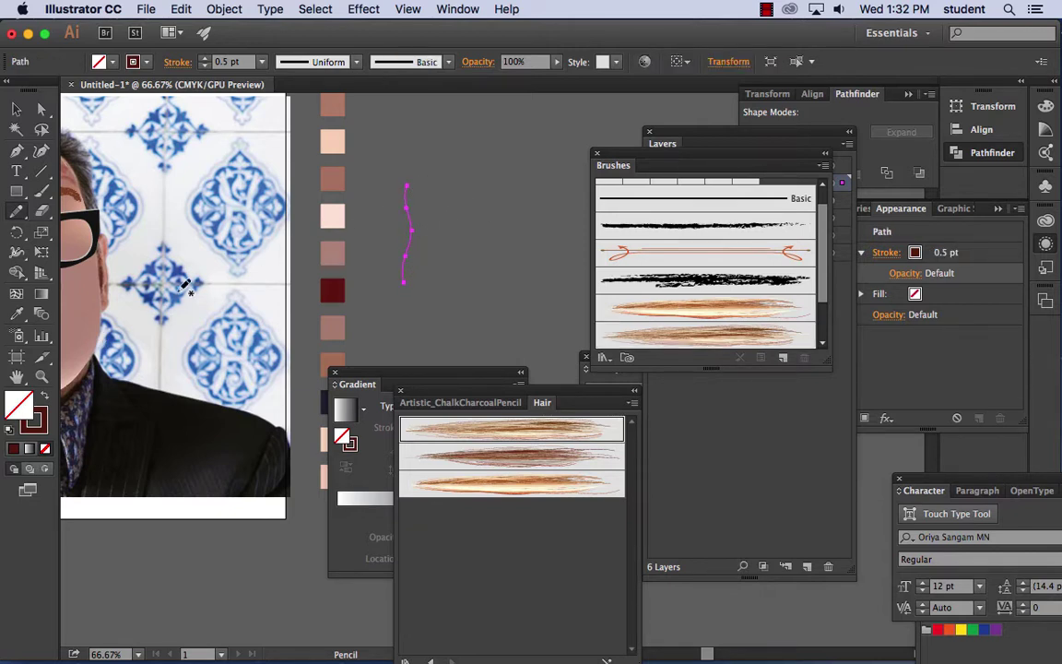
double_click(19, 214)
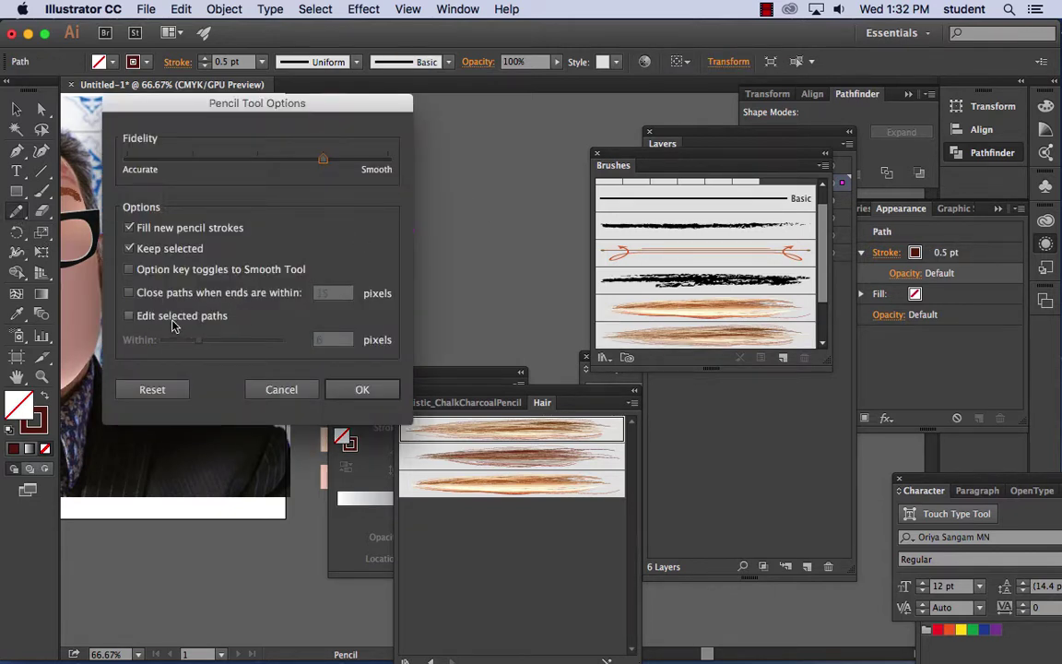
click(129, 248)
click(358, 391)
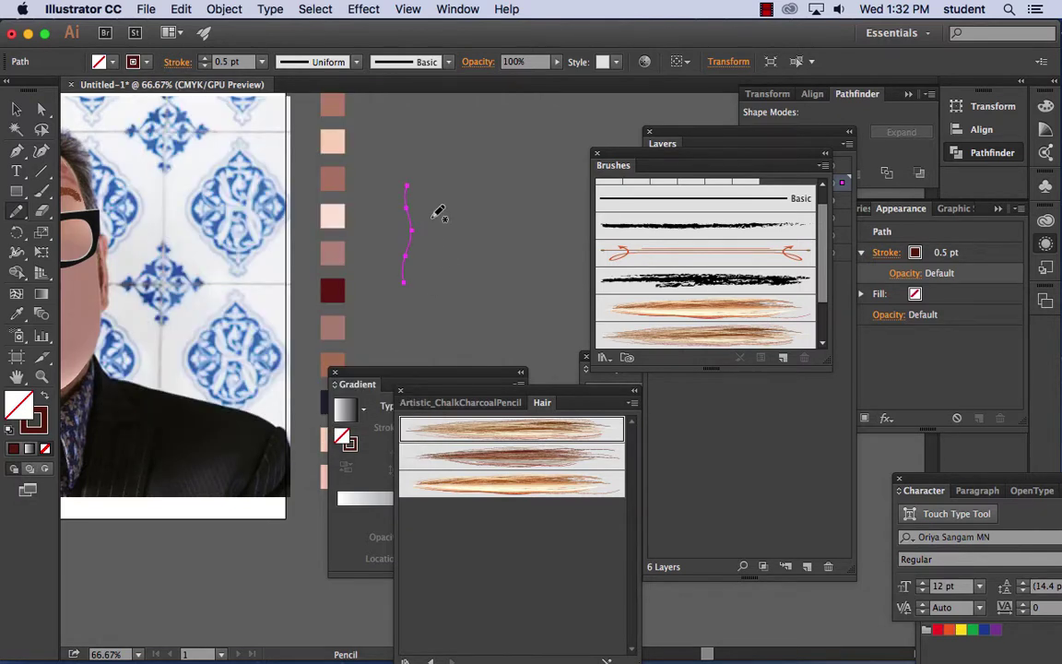
drag(407, 181, 416, 282)
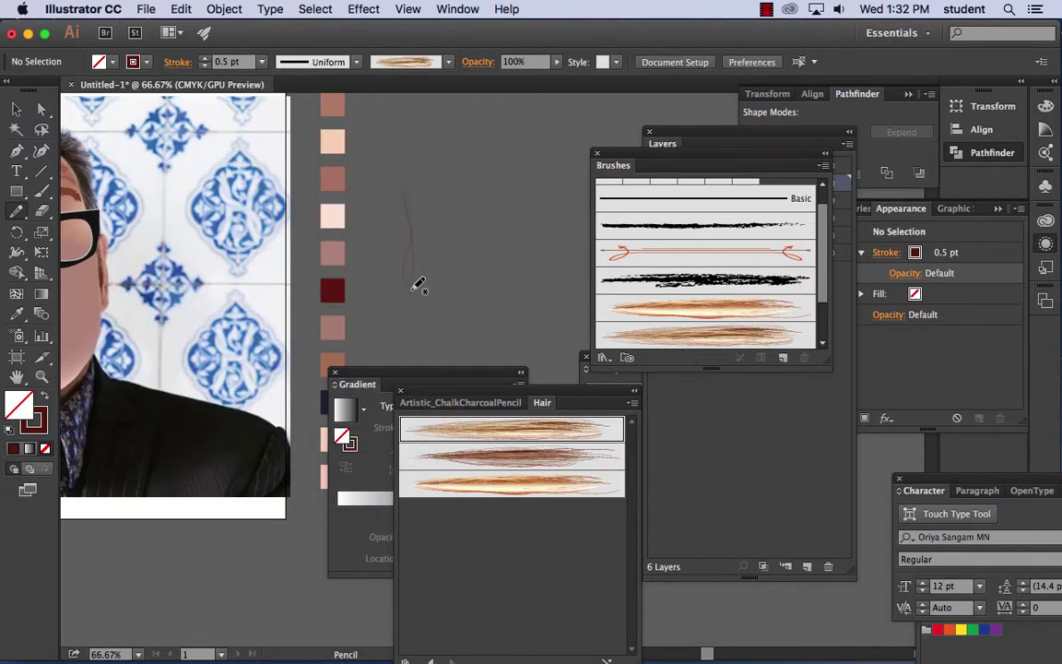
- Paint a test hair-brush stroke and move it up and right of the strands
key(super+equal)
key(super+equal)
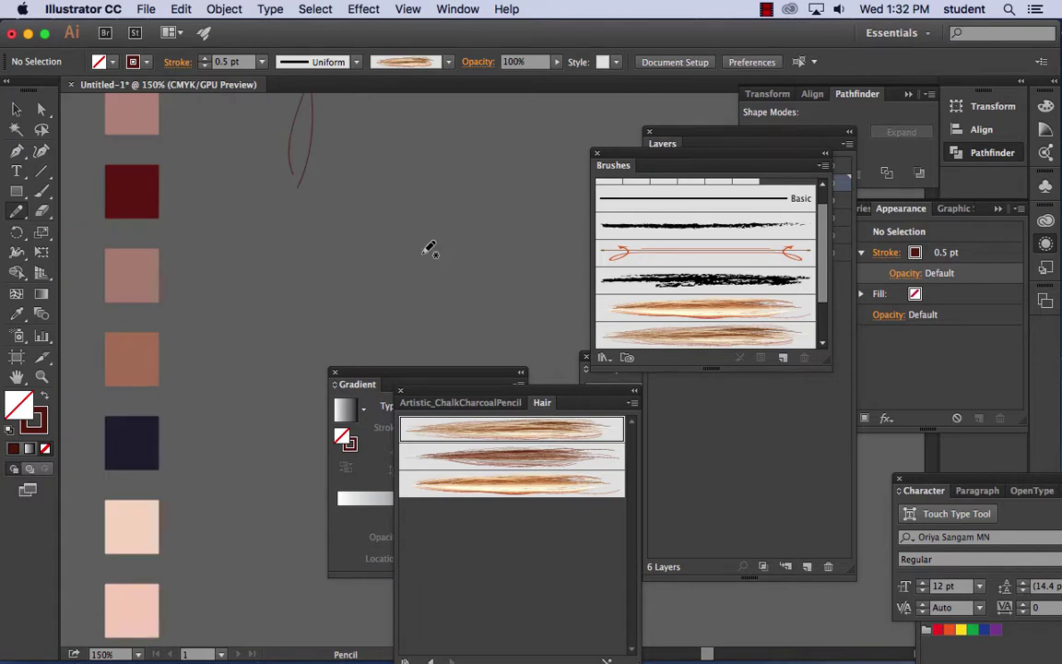
mouse_move(387, 220)
mouse_down()
mouse_move(370, 240)
mouse_move(332, 229)
mouse_up()
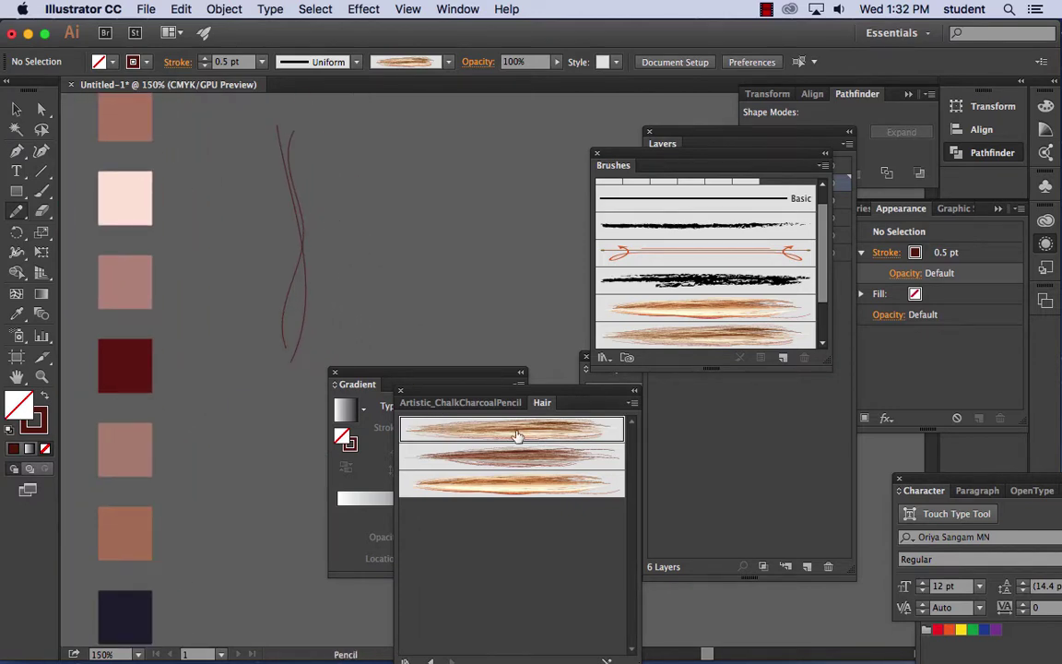
drag(507, 209, 332, 218)
drag(614, 153, 588, 295)
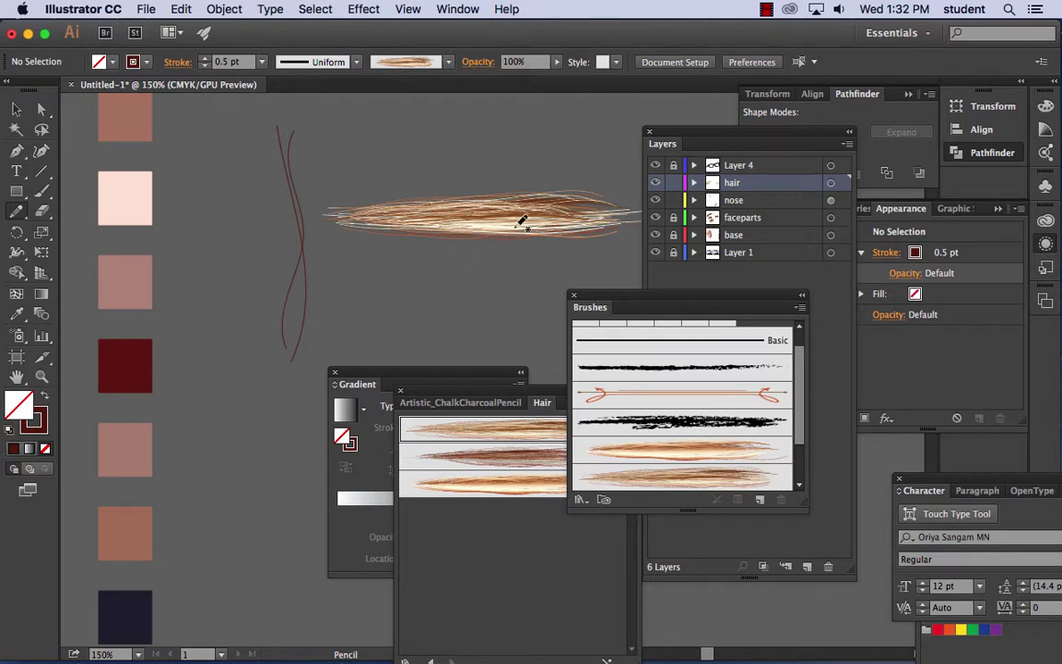
click(17, 108)
drag(451, 228, 588, 175)
click(390, 281)
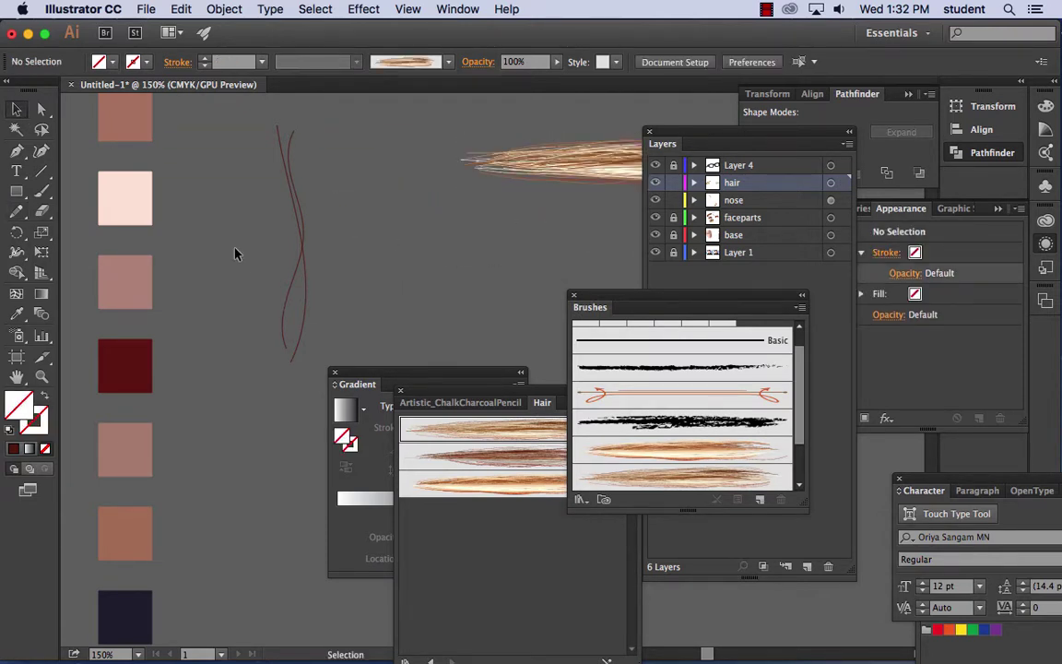
- Redraw along the two strand curves, delete the test stroke, and select the strands
click(16, 211)
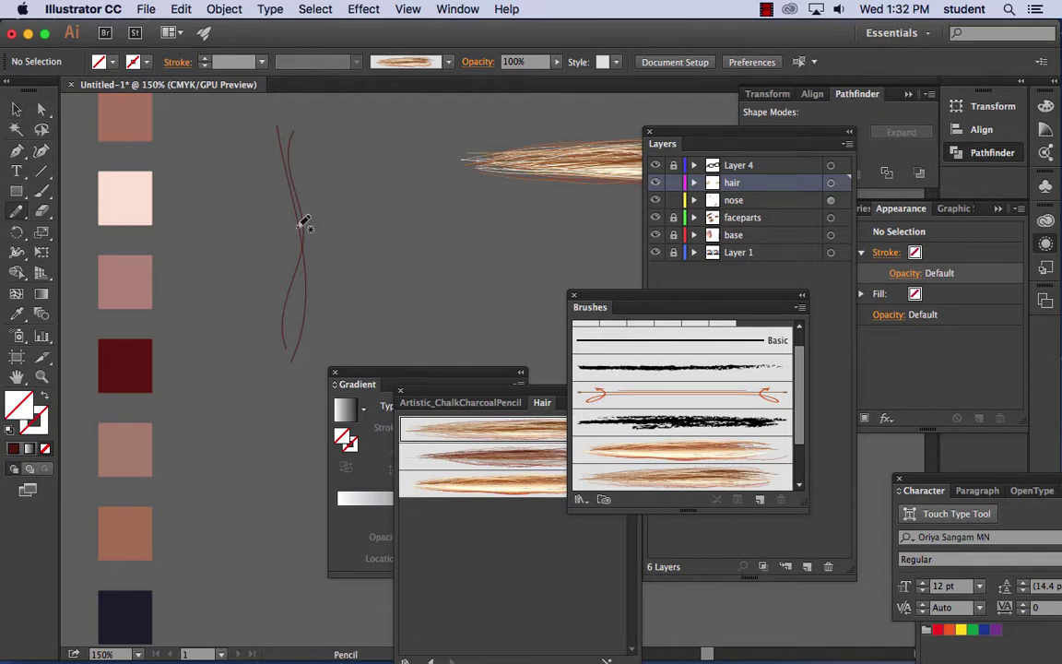
drag(296, 123, 304, 318)
drag(296, 124, 312, 323)
click(16, 109)
click(579, 172)
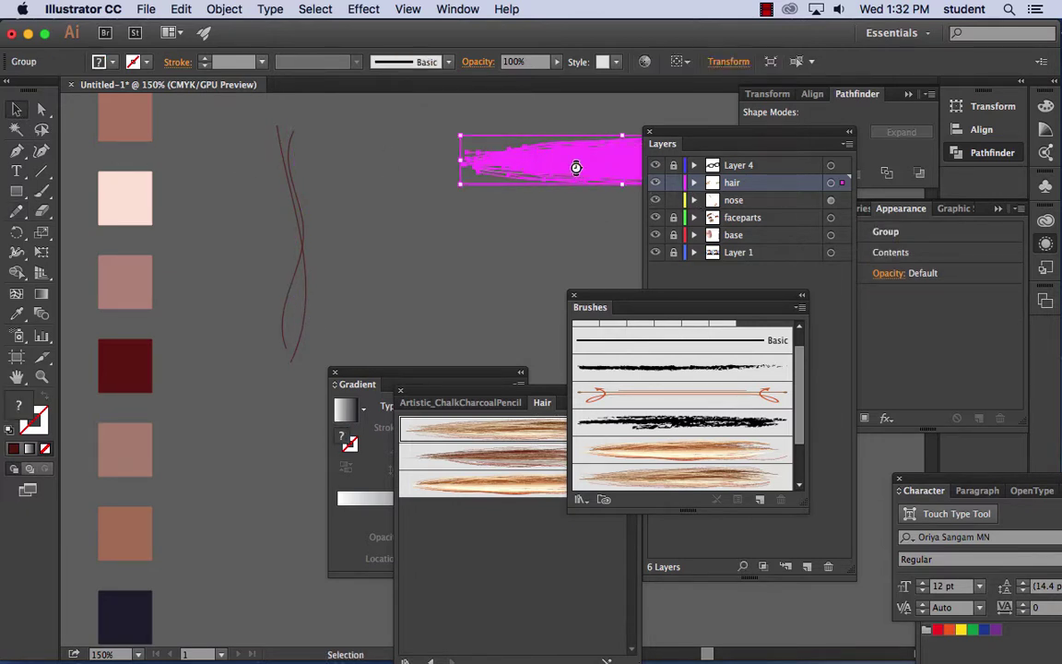
key(Delete)
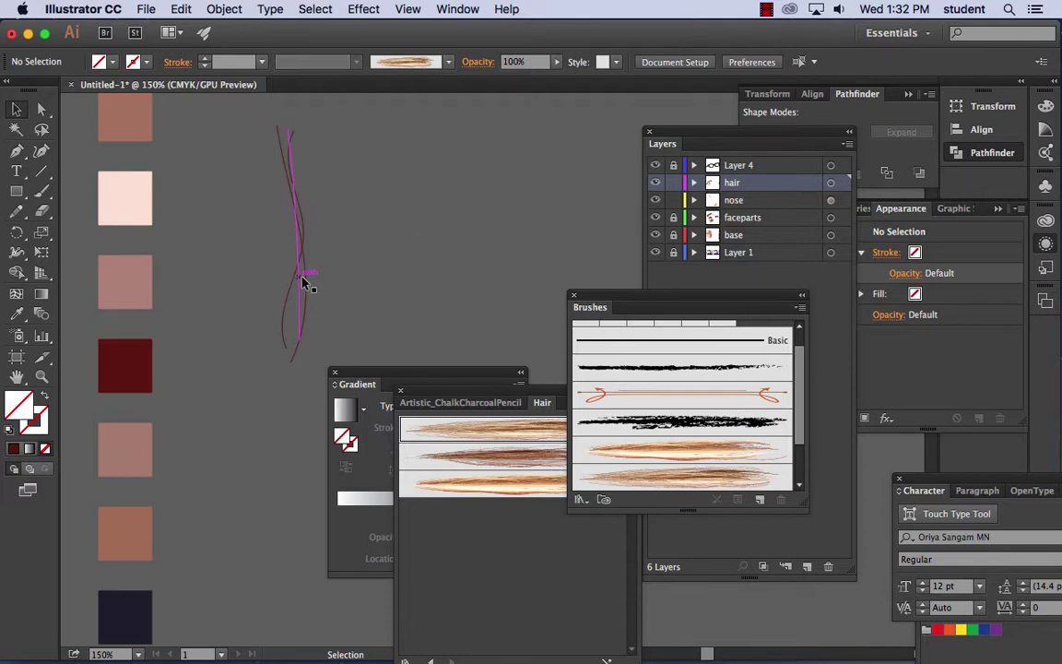
click(301, 280)
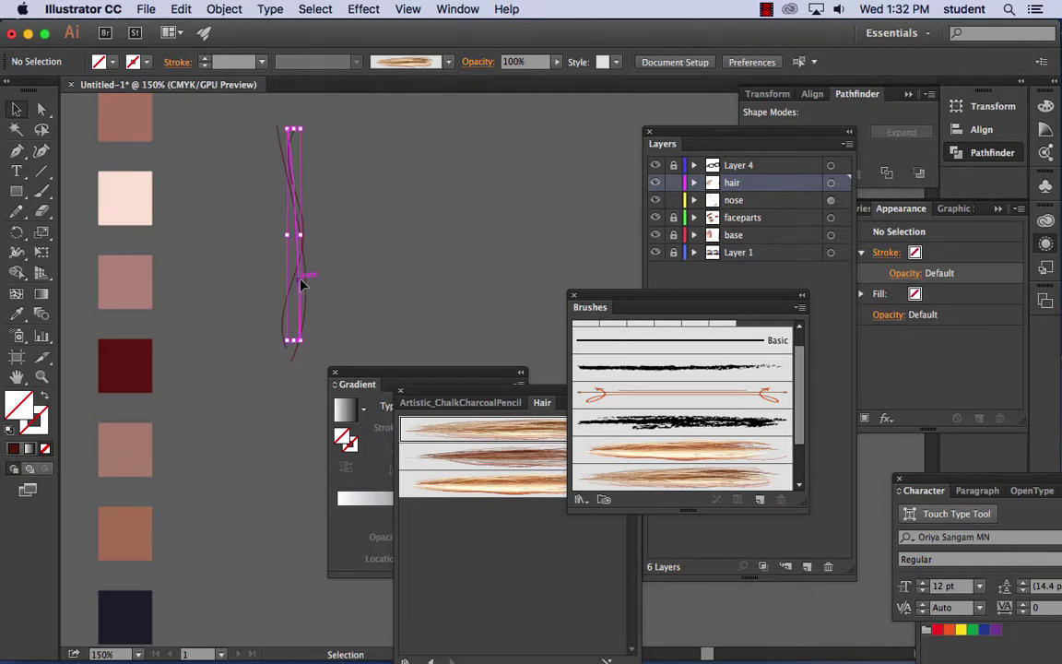
click(41, 420)
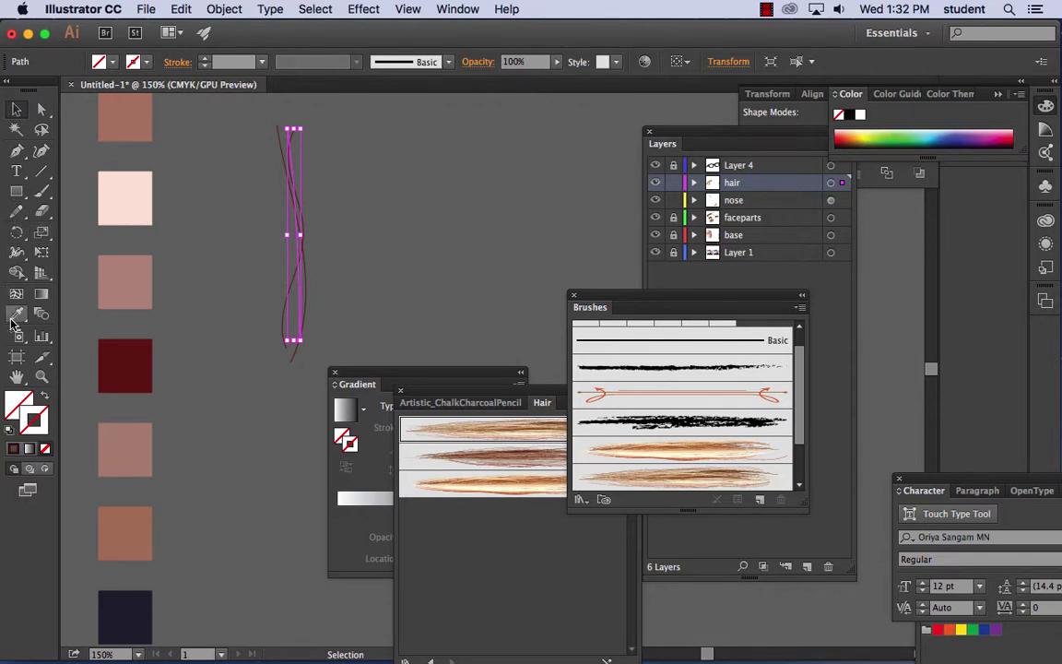
- Set the stroke to gold, starting from #efe914, and draw six pencil strands
double_click(35, 417)
text(efe914)
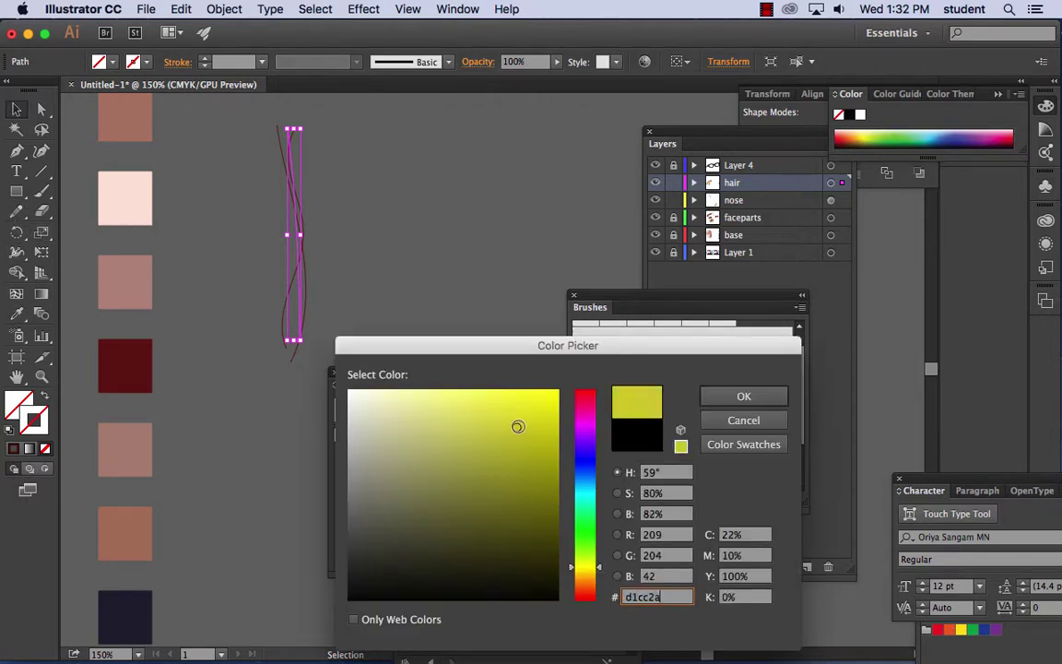
drag(598, 571, 585, 574)
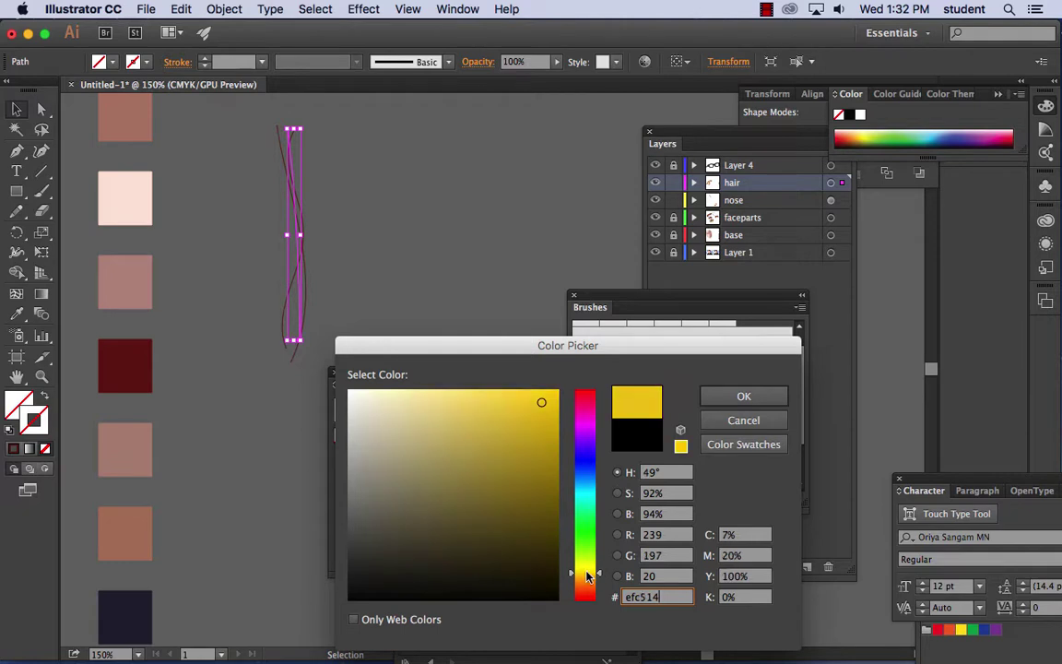
click(744, 396)
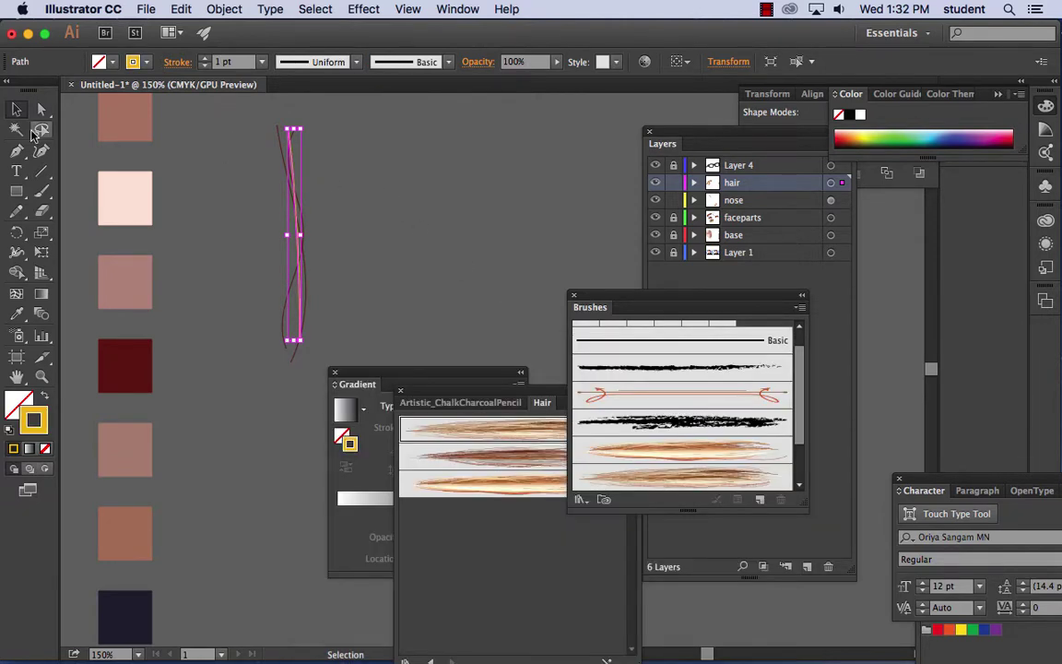
click(16, 209)
drag(305, 184, 302, 362)
mouse_move(285, 135)
mouse_down()
mouse_move(319, 261)
mouse_move(310, 288)
mouse_up()
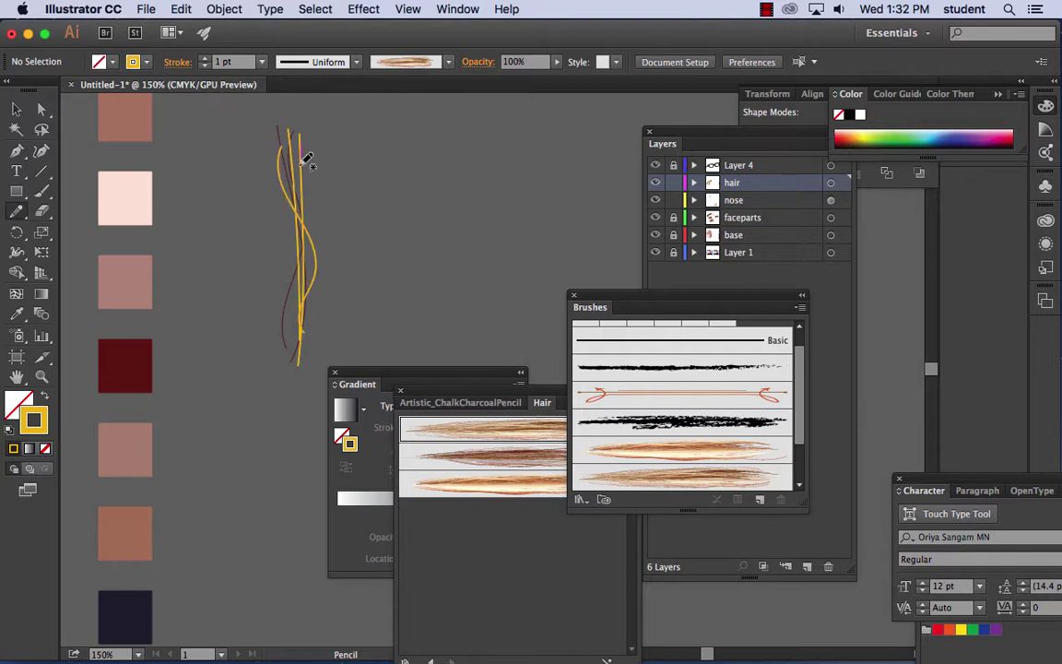
drag(304, 145, 302, 333)
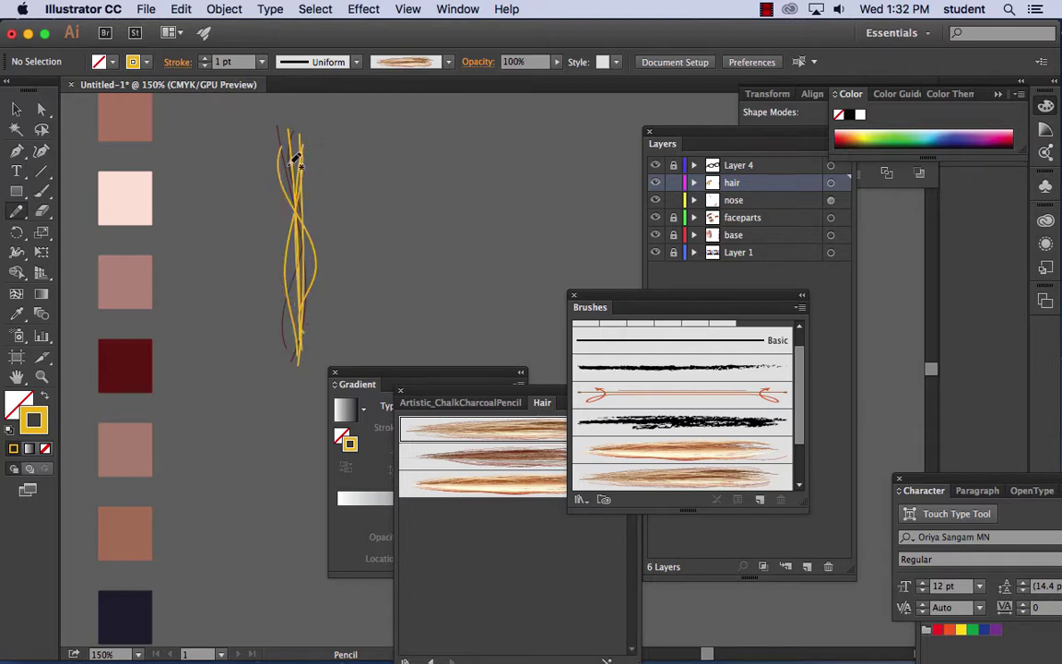
mouse_move(295, 137)
mouse_down()
mouse_move(311, 271)
mouse_move(307, 373)
mouse_up()
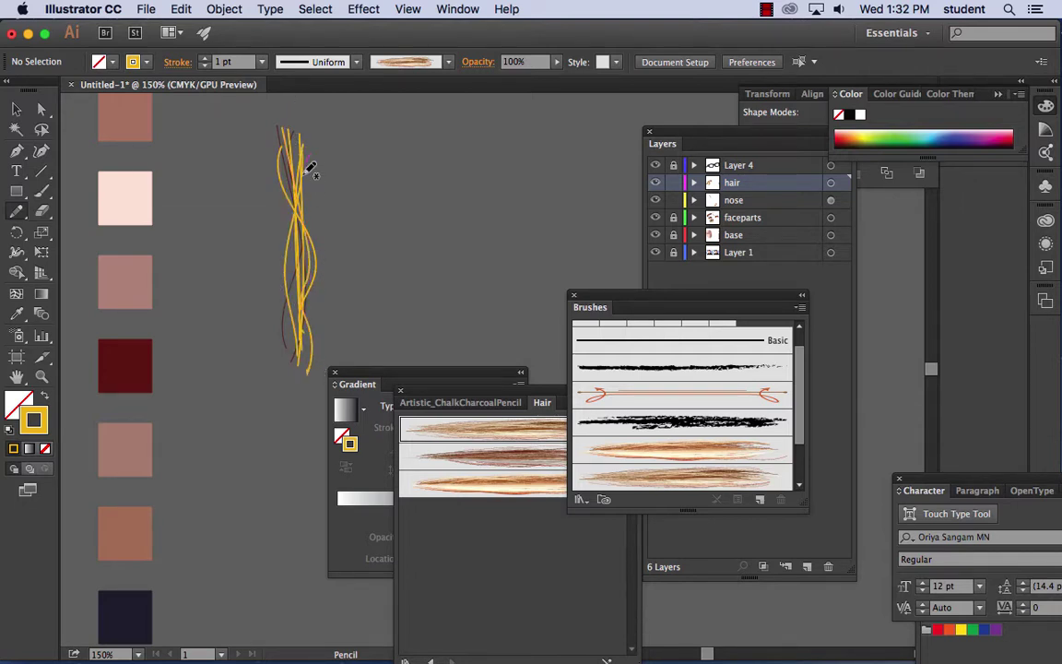
drag(293, 140, 286, 391)
mouse_move(304, 137)
mouse_down()
mouse_move(291, 255)
mouse_move(311, 327)
mouse_up()
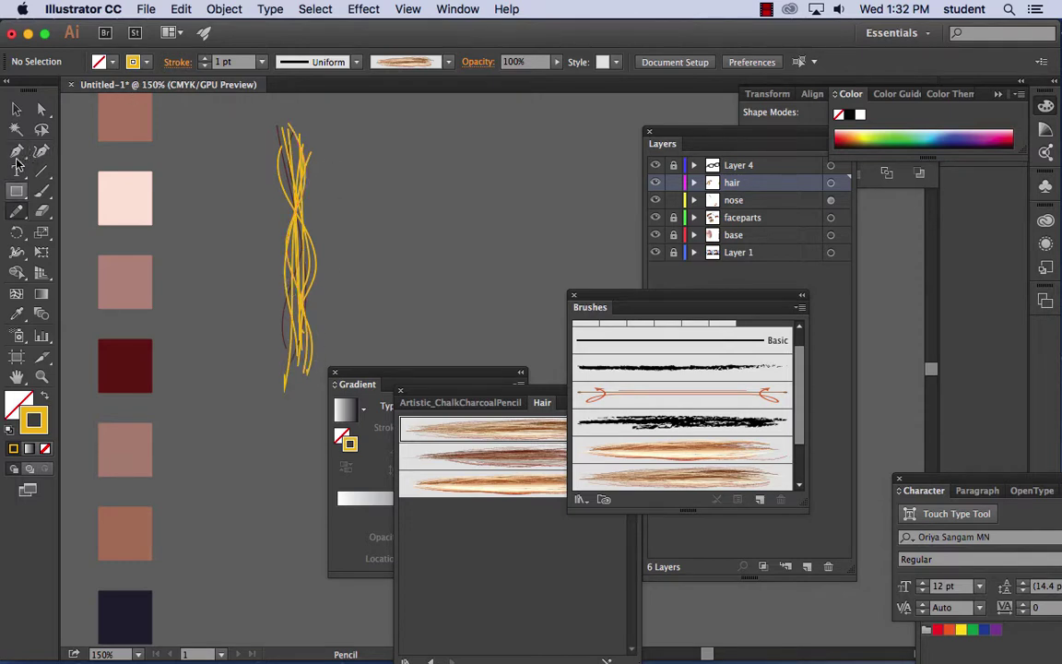
- Switch the stroke to pale beige and draw five more strands down the bundle
double_click(33, 420)
click(406, 409)
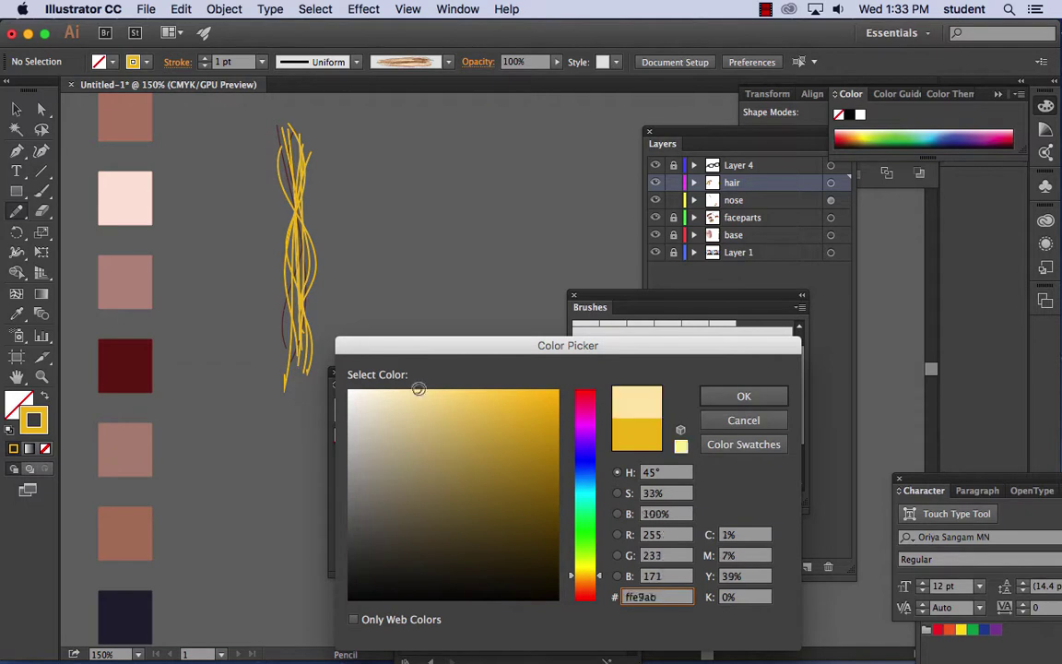
click(744, 395)
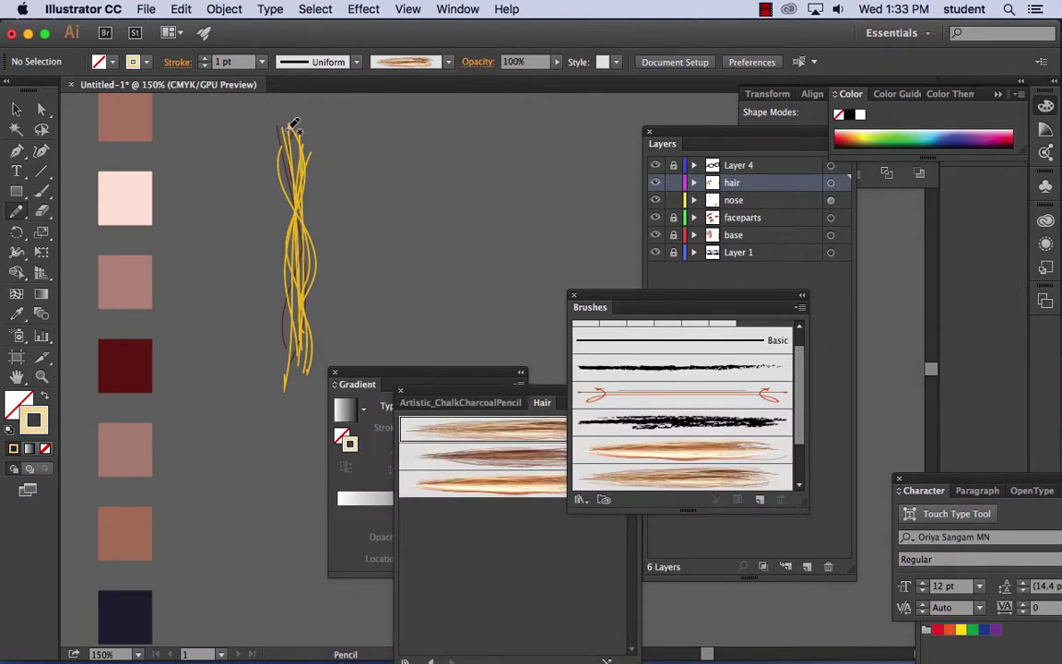
drag(293, 128, 291, 392)
drag(310, 240, 275, 327)
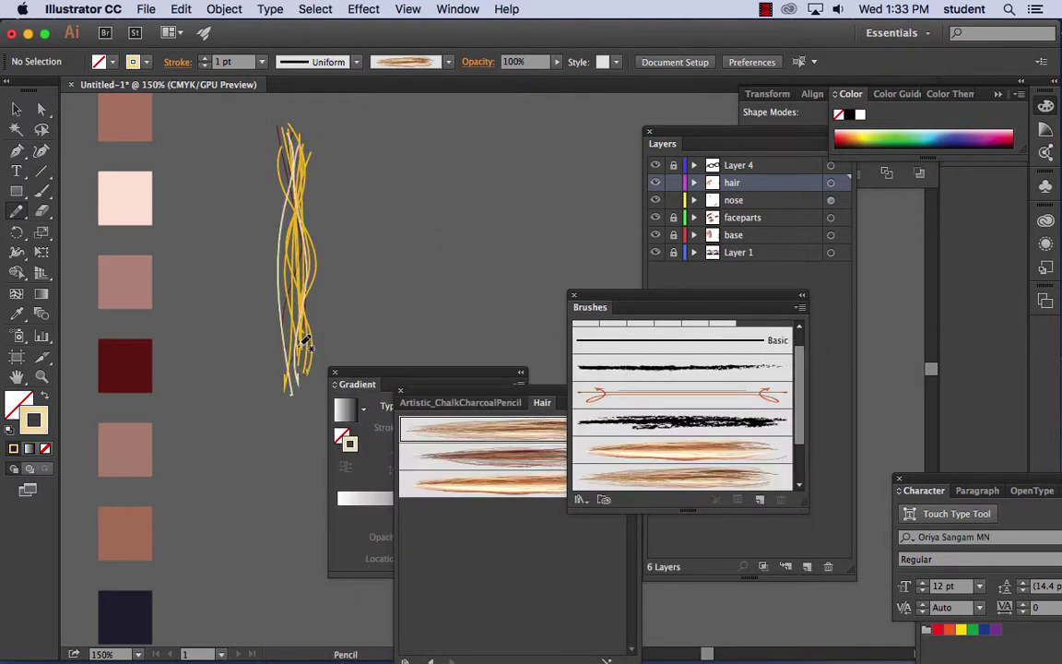
mouse_move(265, 132)
mouse_down()
mouse_move(277, 155)
mouse_move(282, 342)
mouse_up()
mouse_move(280, 113)
mouse_down()
mouse_move(293, 138)
mouse_move(293, 341)
mouse_up()
mouse_move(297, 138)
mouse_down()
mouse_move(323, 370)
mouse_move(297, 216)
mouse_move(300, 358)
mouse_move(282, 264)
mouse_move(310, 370)
mouse_up()
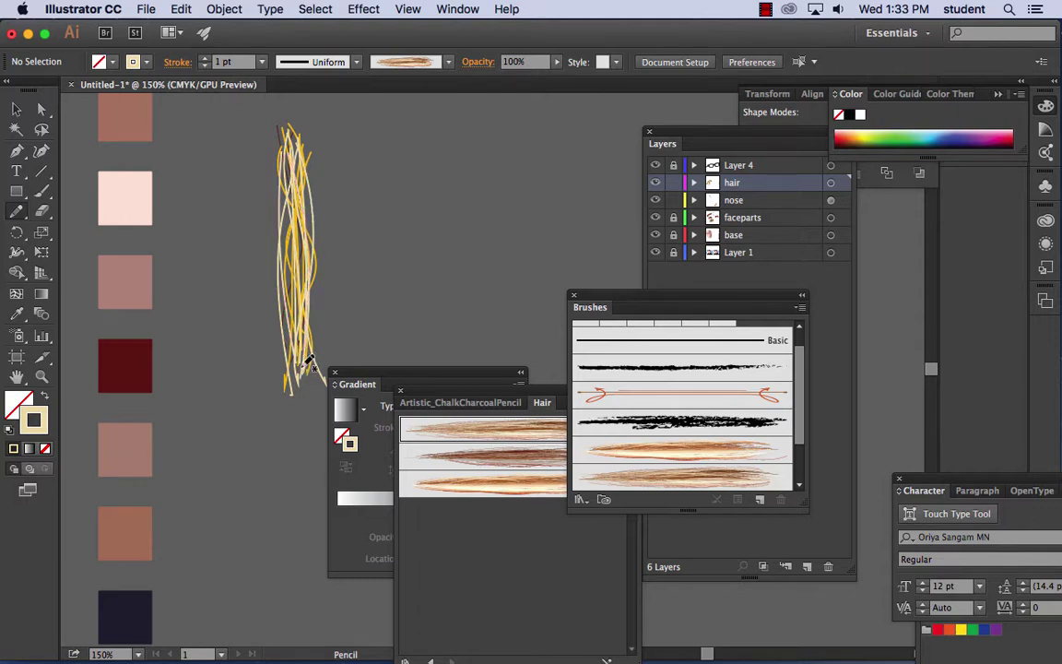
- Switch the stroke to dark brown and add several dark strands to the bundle
double_click(34, 419)
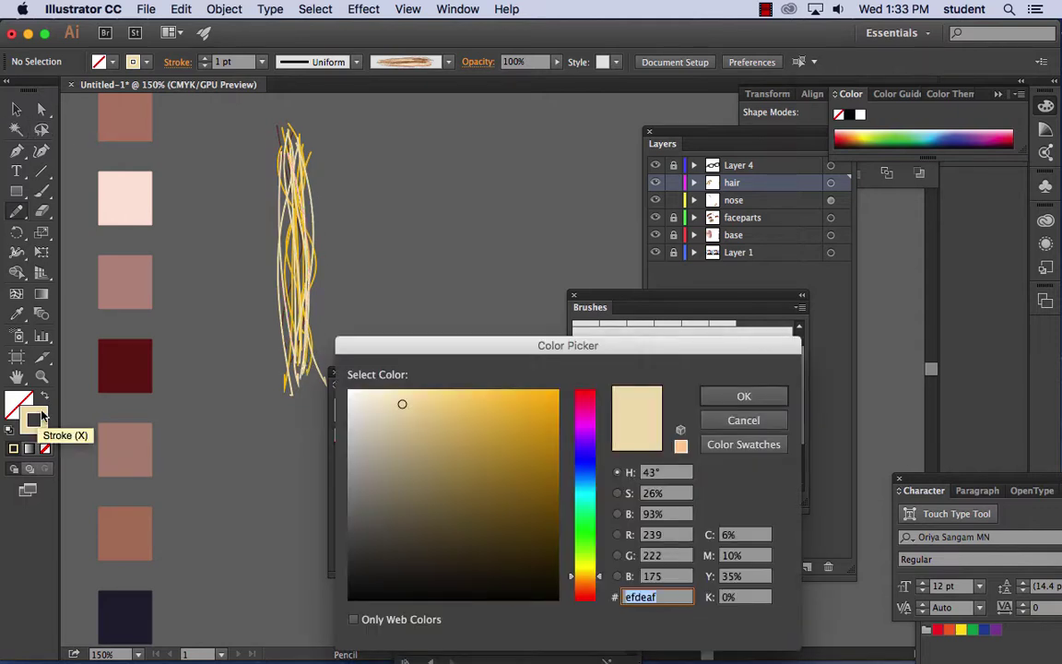
click(495, 556)
click(723, 400)
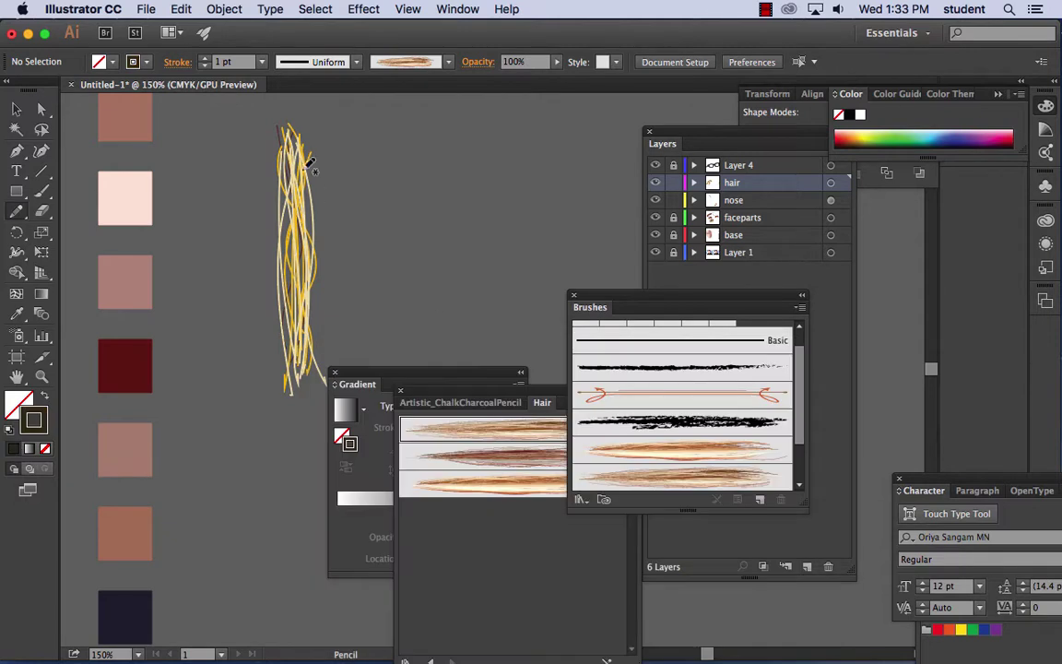
mouse_move(273, 137)
mouse_down()
mouse_move(282, 343)
mouse_move(287, 207)
mouse_move(302, 366)
mouse_up()
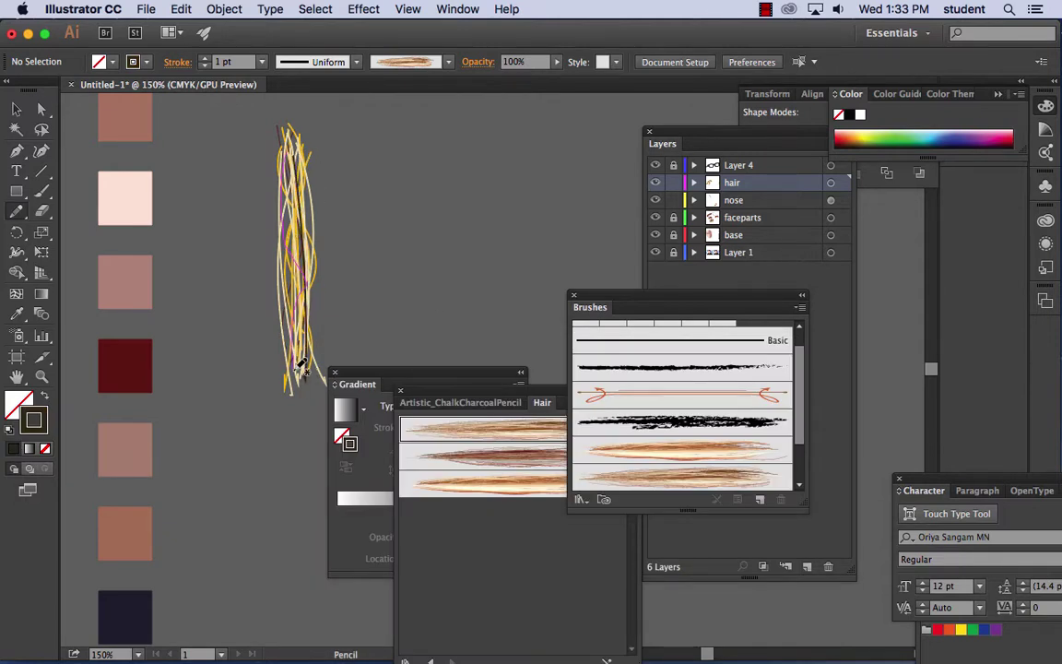
drag(298, 147, 305, 376)
drag(281, 138, 273, 349)
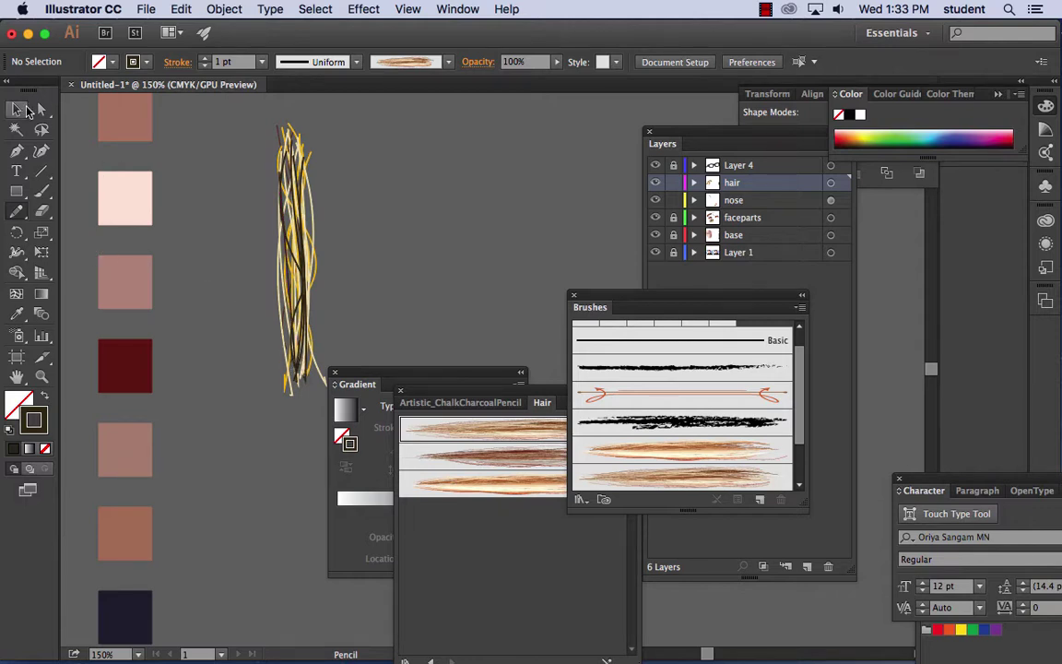
- Select all the hair strands and set their stroke weight to 0.5 pt
click(15, 109)
key(super+a)
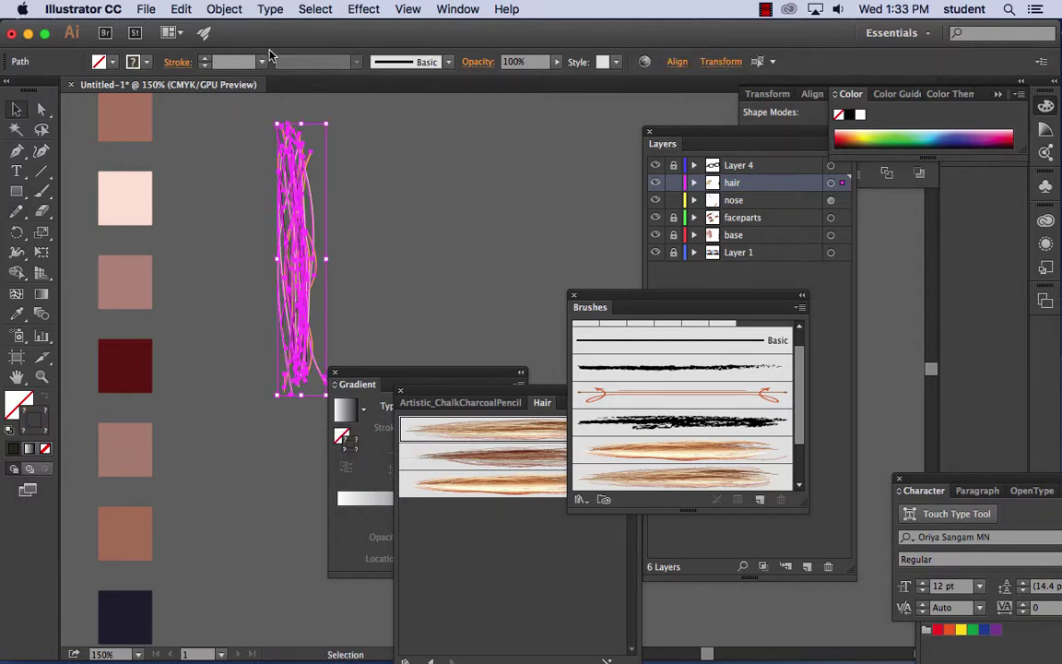
click(372, 137)
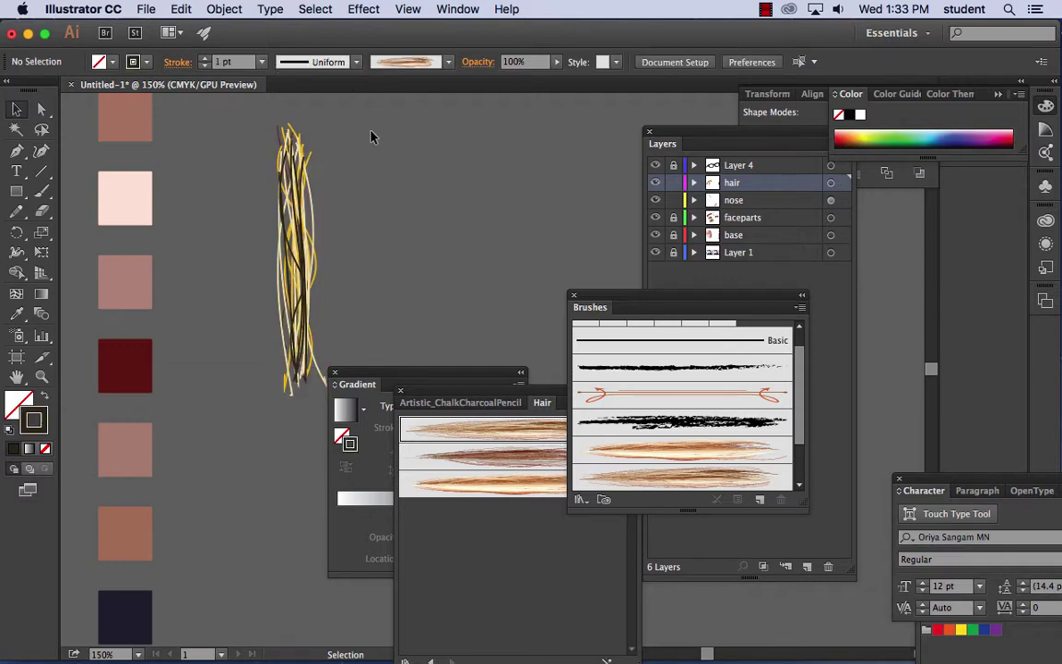
key(super+a)
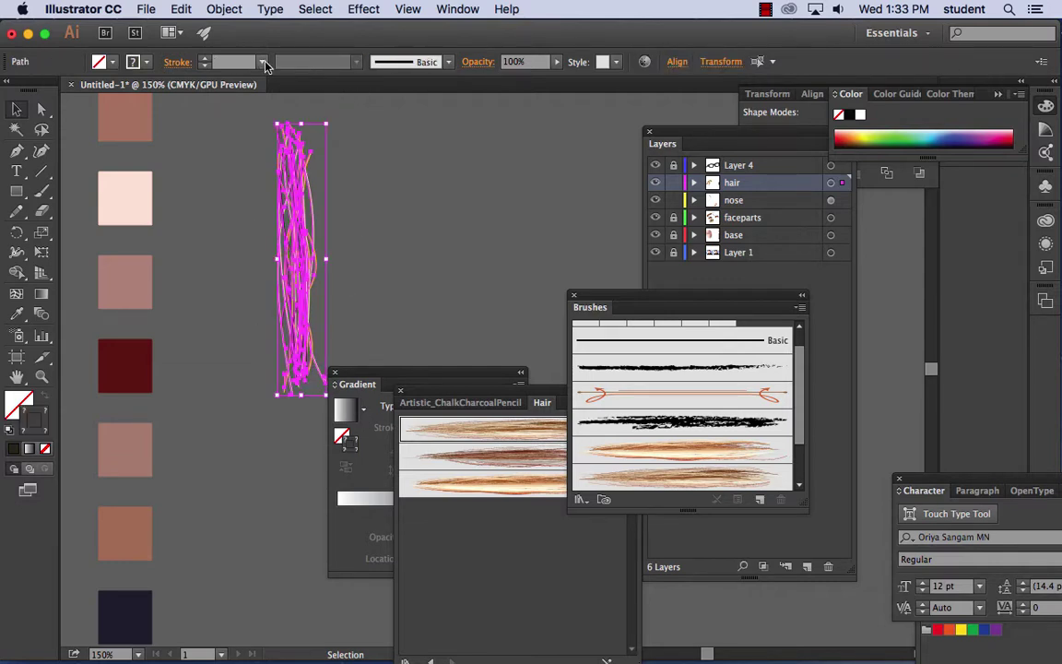
click(262, 62)
click(276, 100)
click(375, 193)
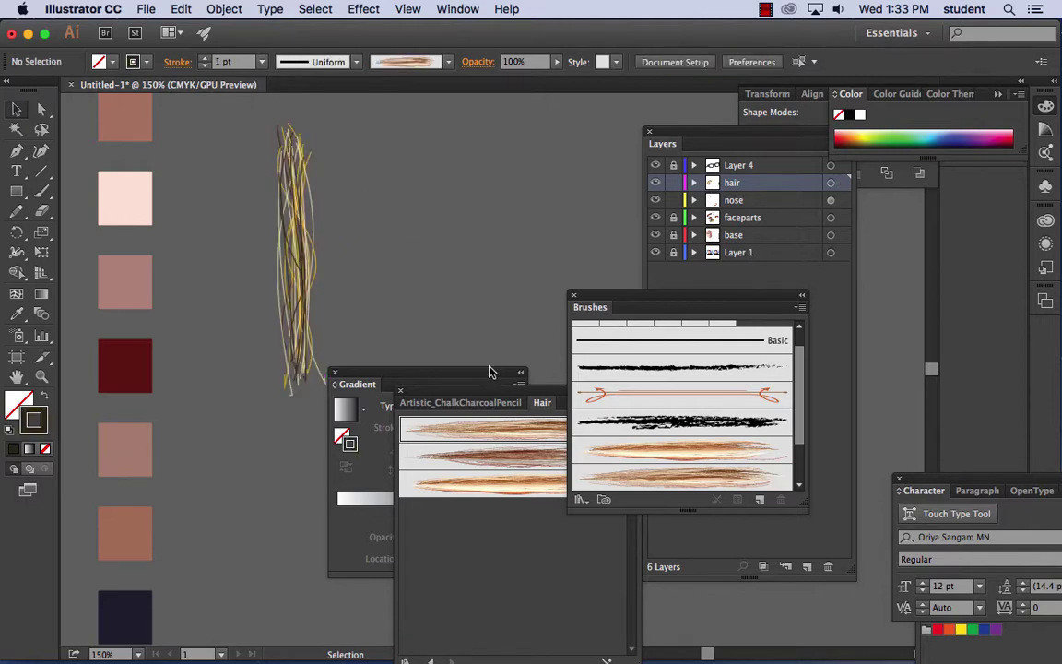
drag(439, 376, 583, 392)
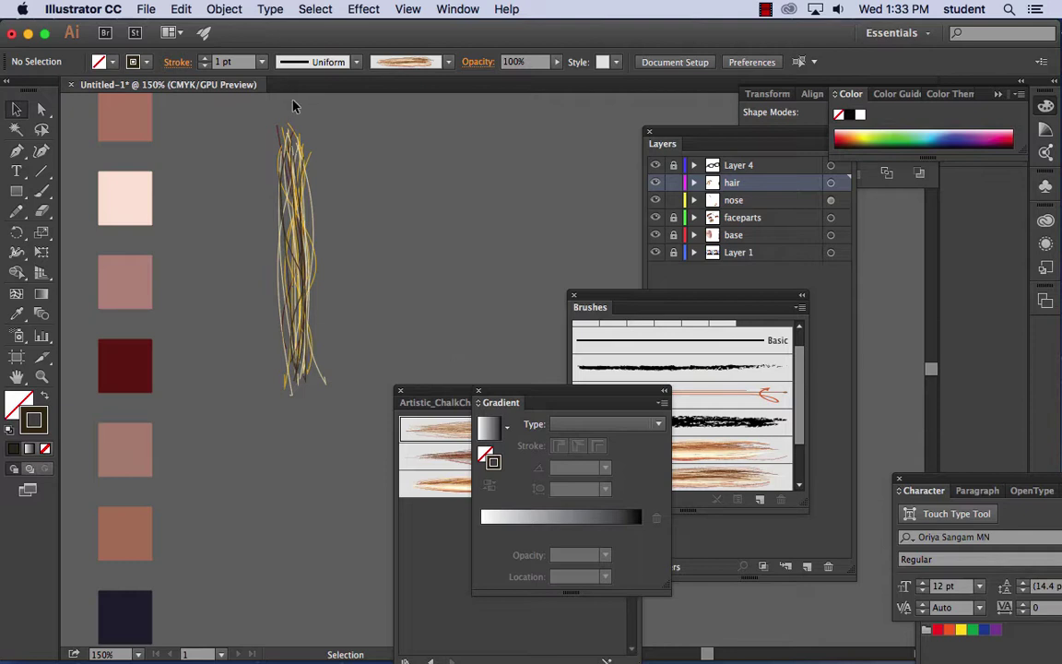
- Reselect all strands and choose New Brush from the Brushes panel menu
key(super+a)
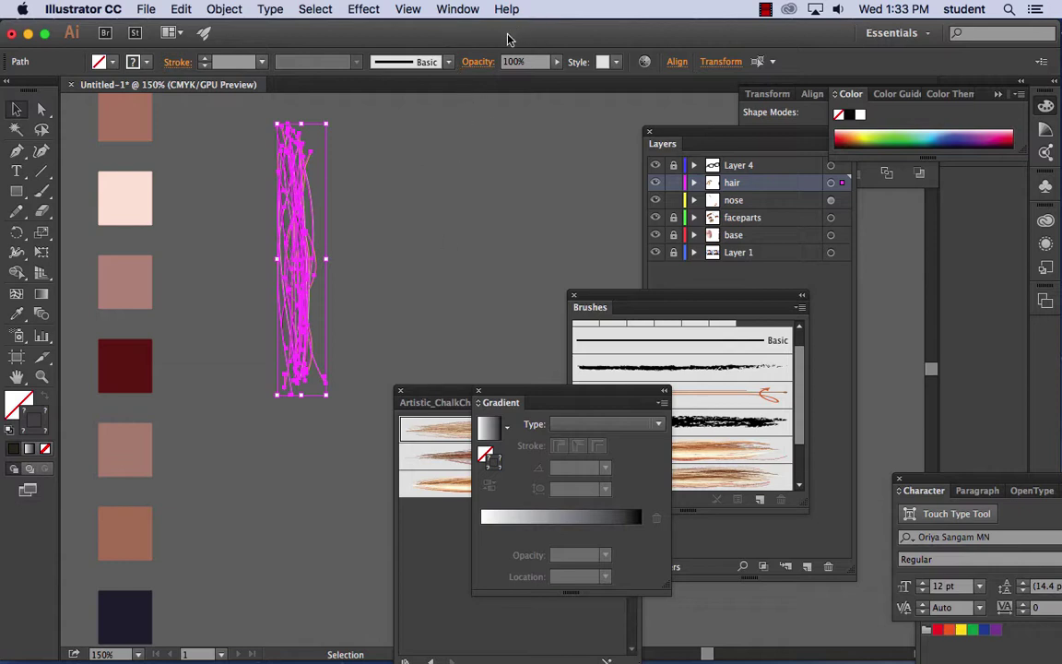
drag(602, 298, 451, 132)
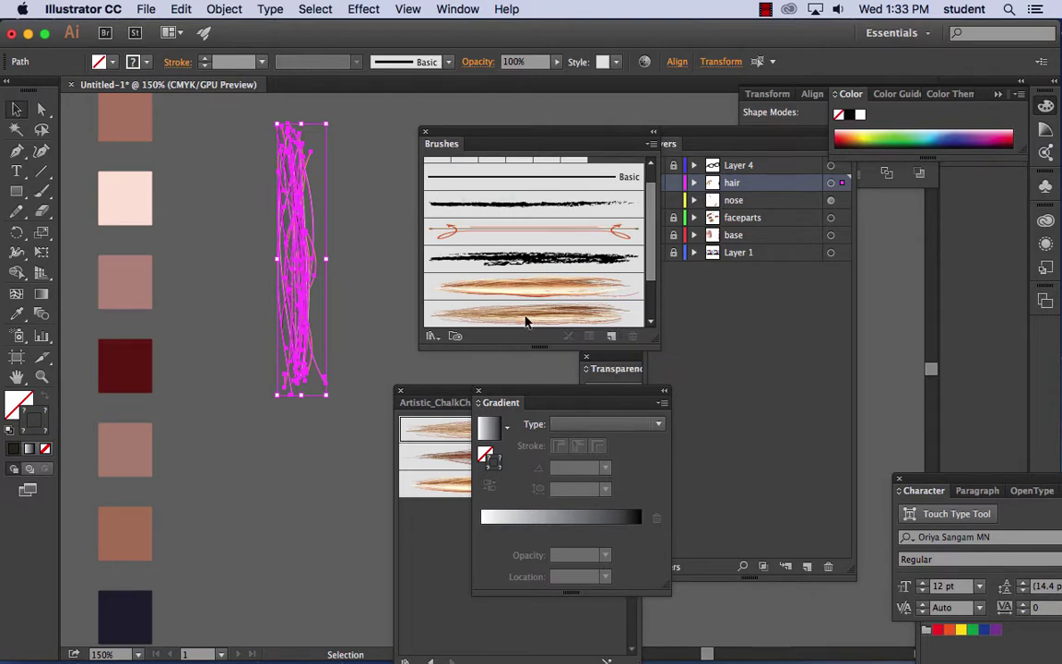
click(611, 338)
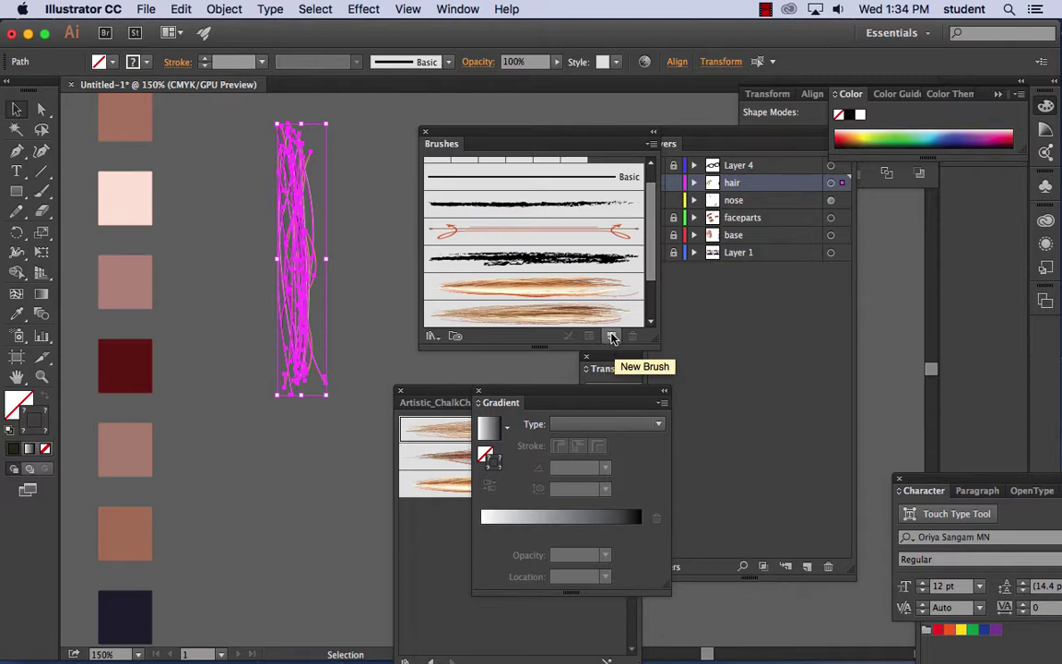
click(651, 144)
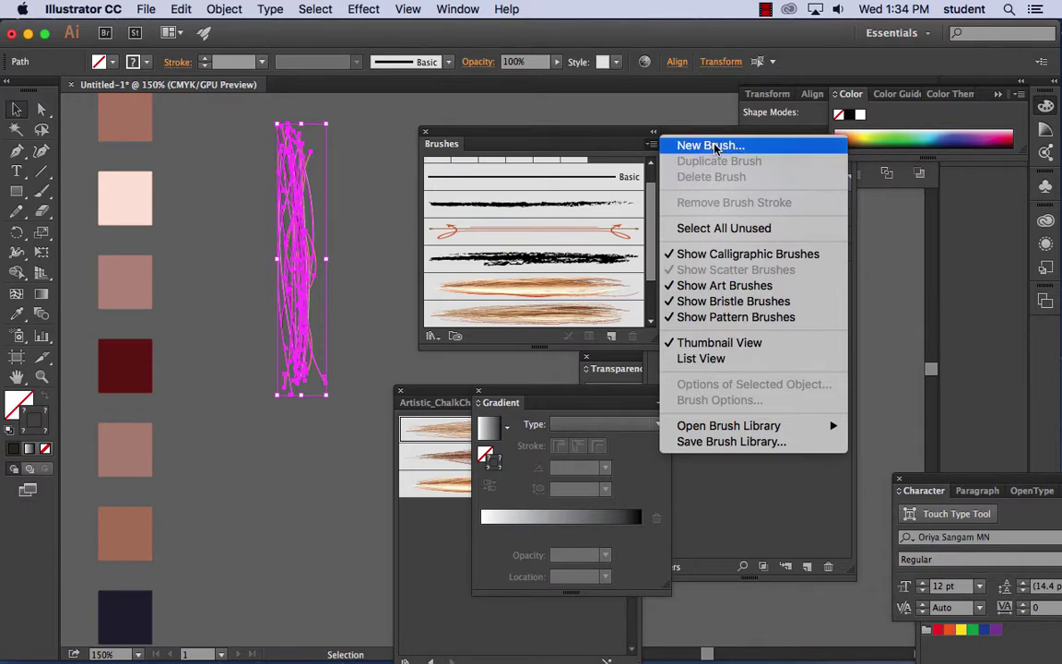
click(711, 145)
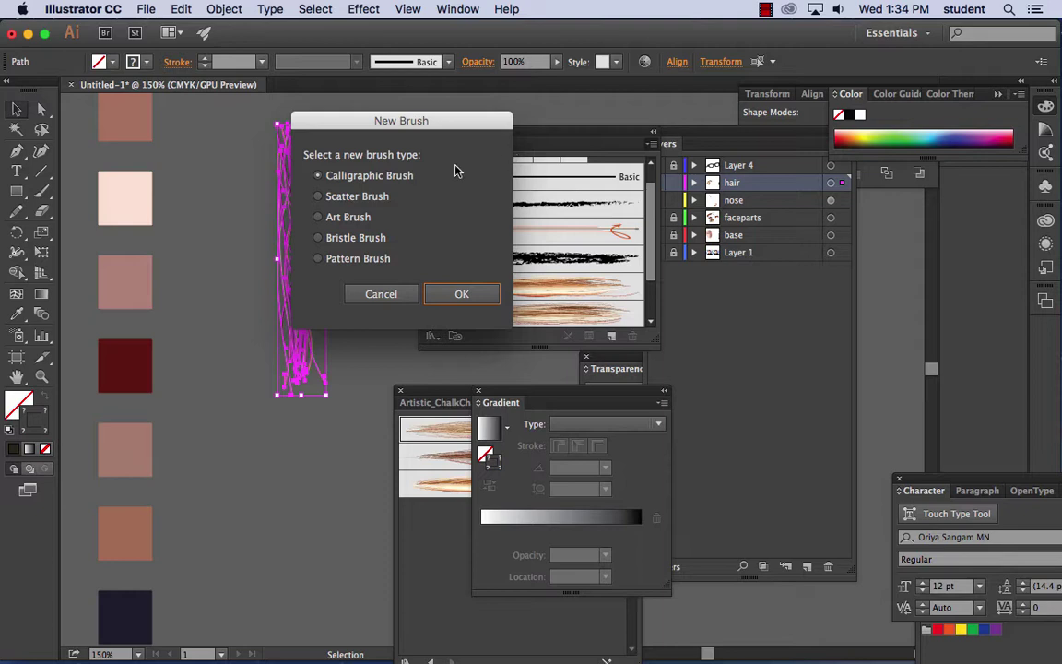
- Save the coloured hair-strand bundle as an art brush, Art Brush 2, with default options
click(362, 220)
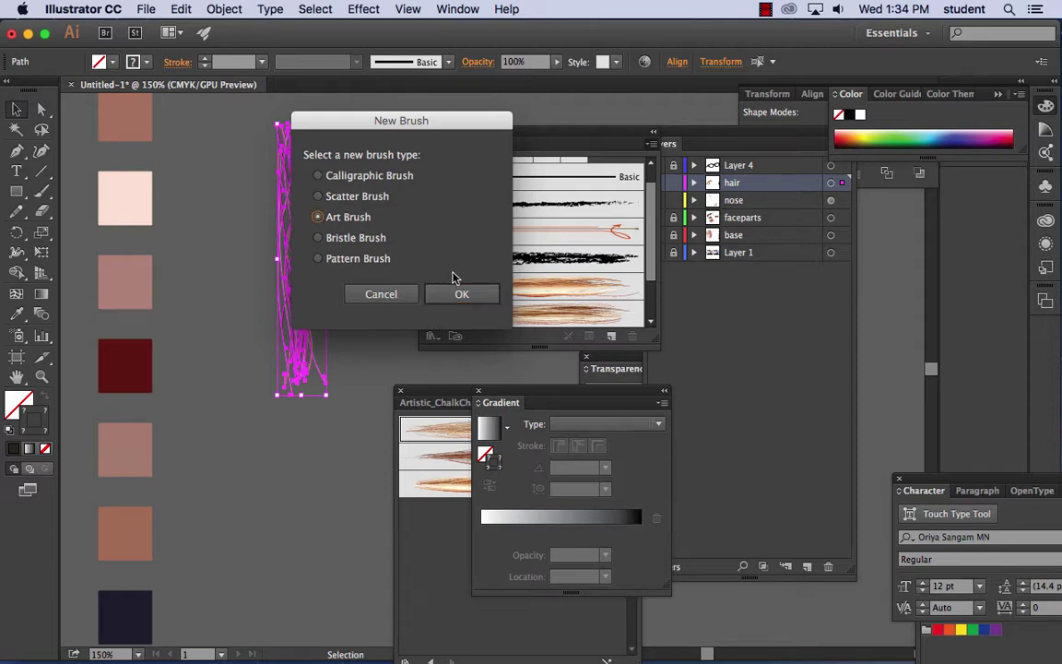
click(462, 294)
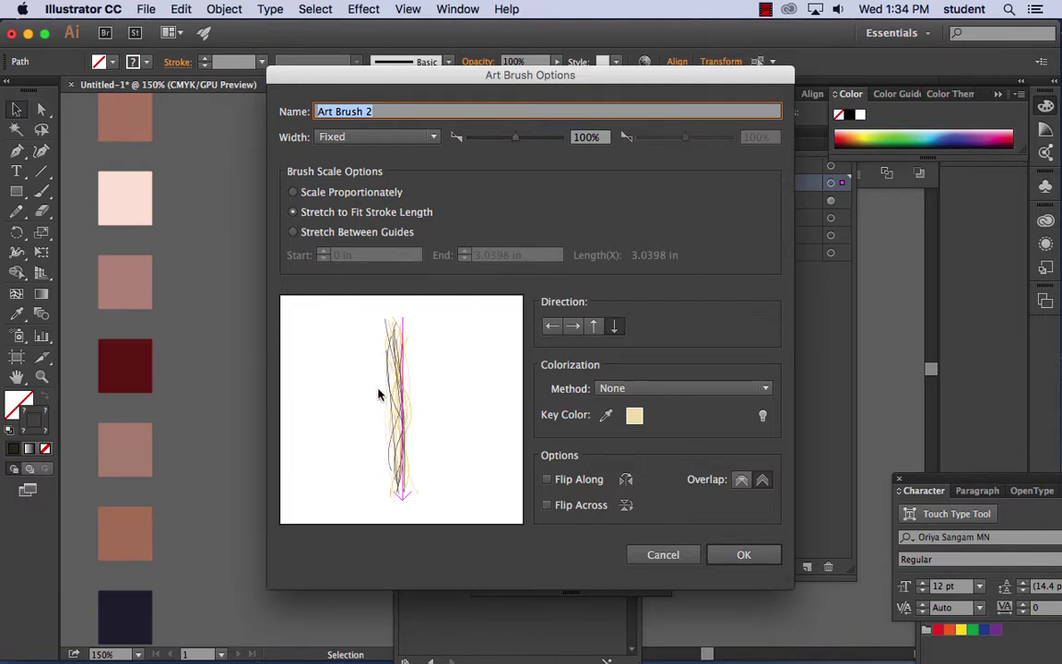
click(742, 554)
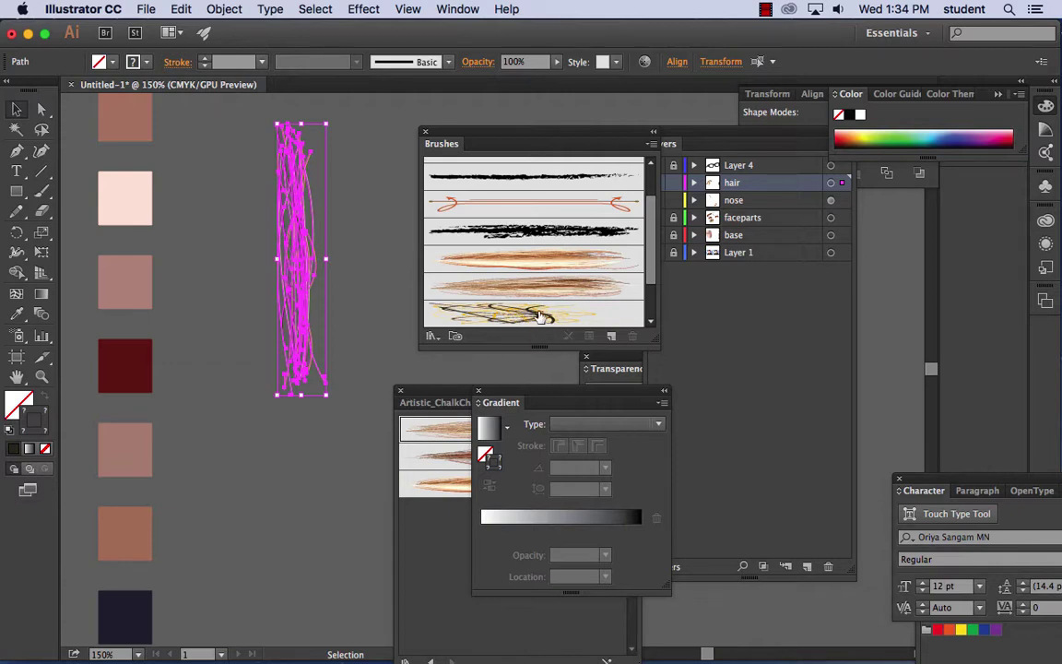
- Paint loose, tangled hair strokes over the top of the head with Art Brush 2
click(361, 333)
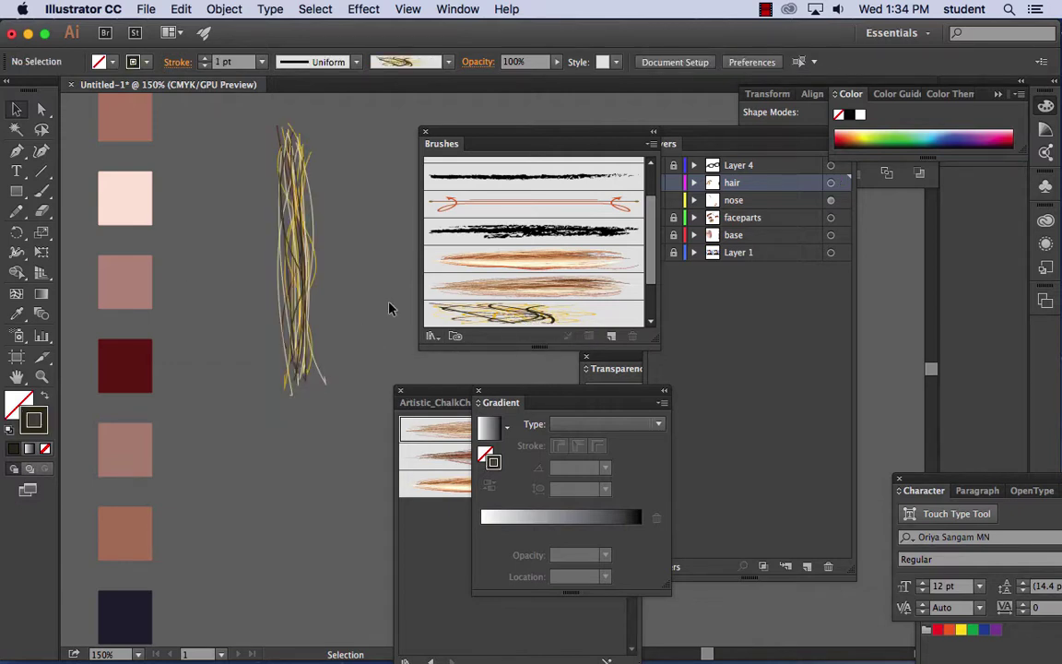
key(super+minus)
key(super+minus)
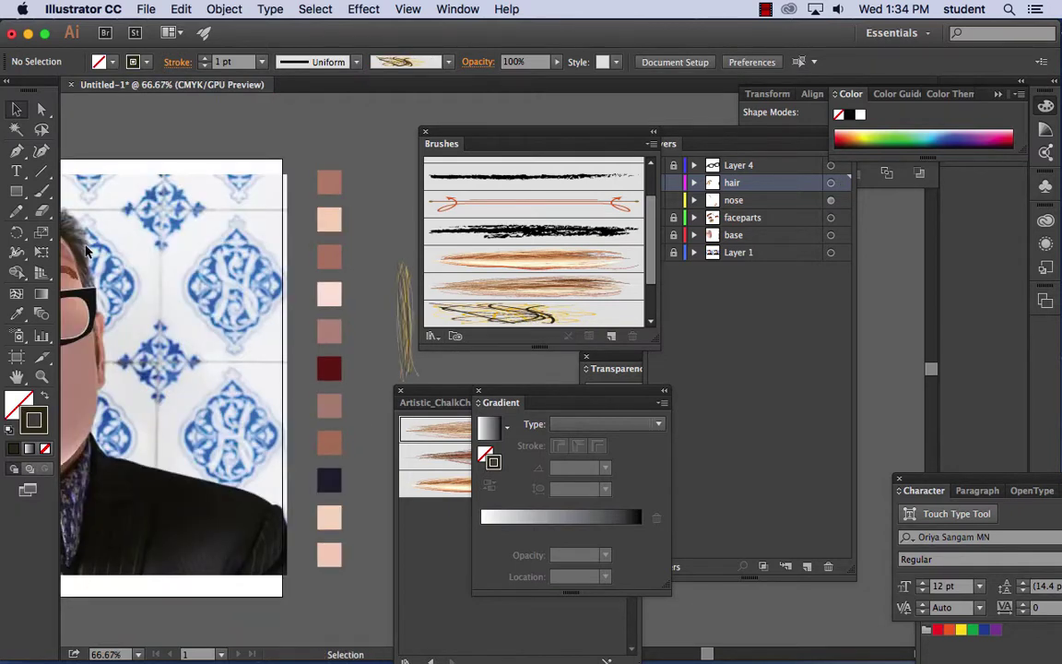
drag(117, 356, 204, 269)
click(41, 191)
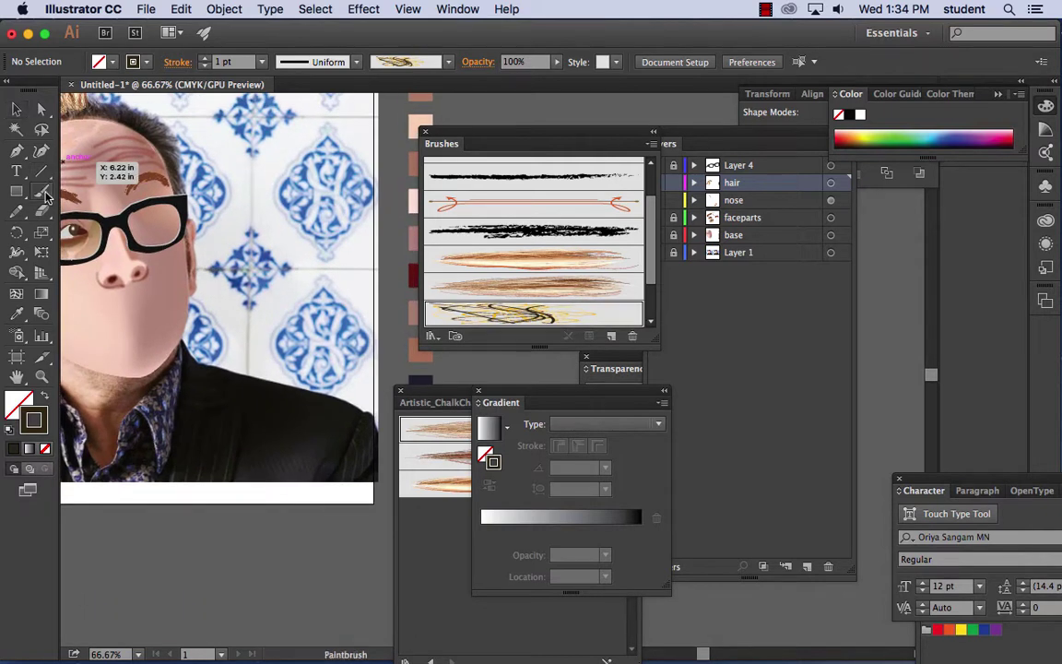
click(517, 313)
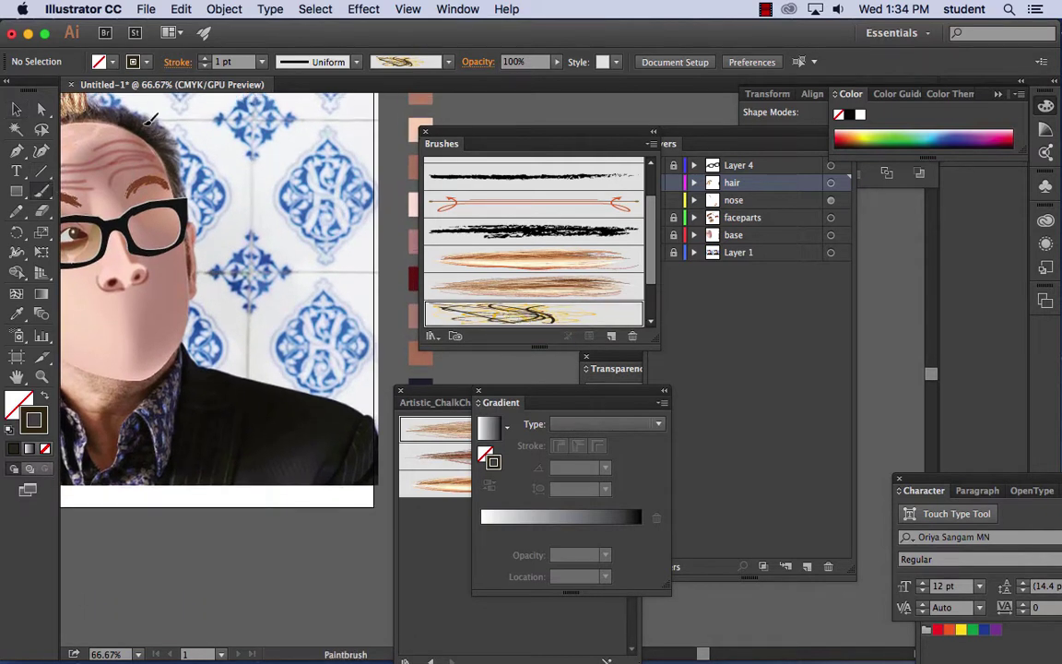
drag(166, 100, 231, 147)
mouse_move(169, 121)
mouse_down()
mouse_move(173, 155)
mouse_move(279, 187)
mouse_move(222, 183)
mouse_move(209, 150)
mouse_move(369, 222)
mouse_move(278, 191)
mouse_move(278, 165)
mouse_move(301, 245)
mouse_move(294, 282)
mouse_move(249, 214)
mouse_move(206, 195)
mouse_move(213, 200)
mouse_move(222, 148)
mouse_move(261, 205)
mouse_move(327, 178)
mouse_up()
- Return to the Selection tool and select the lone hair strand
scroll(351, 276, right, 5)
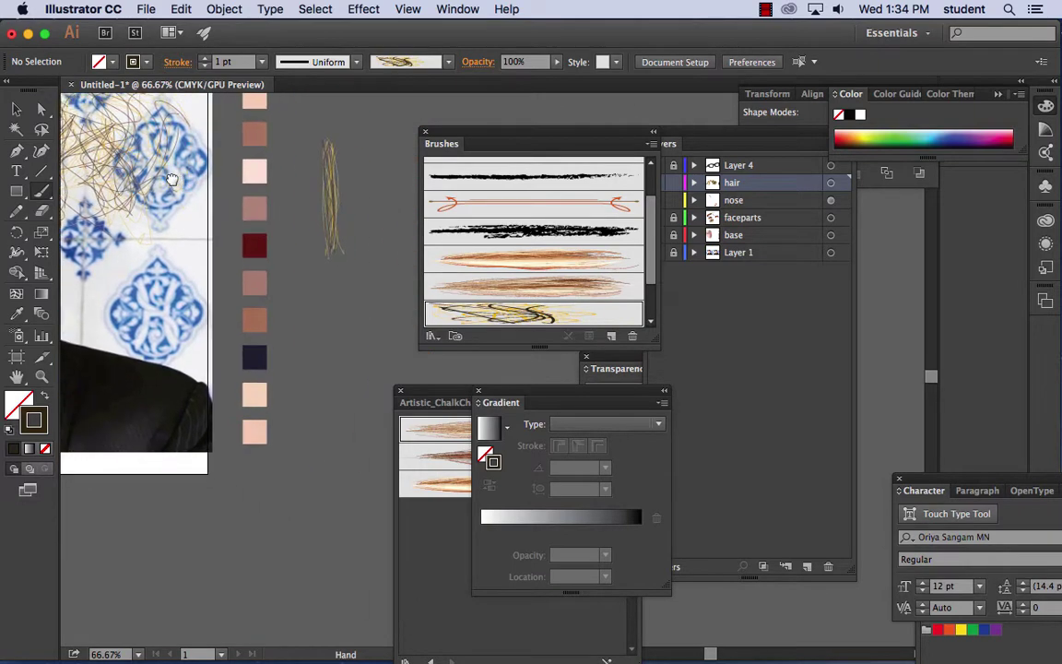
click(14, 108)
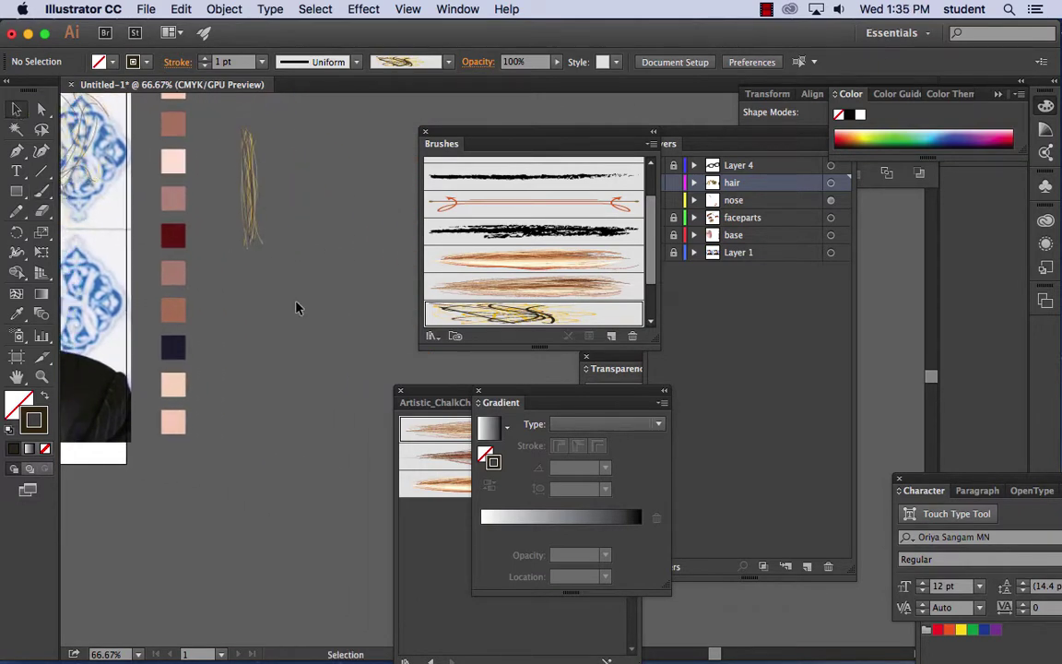
key(super+a)
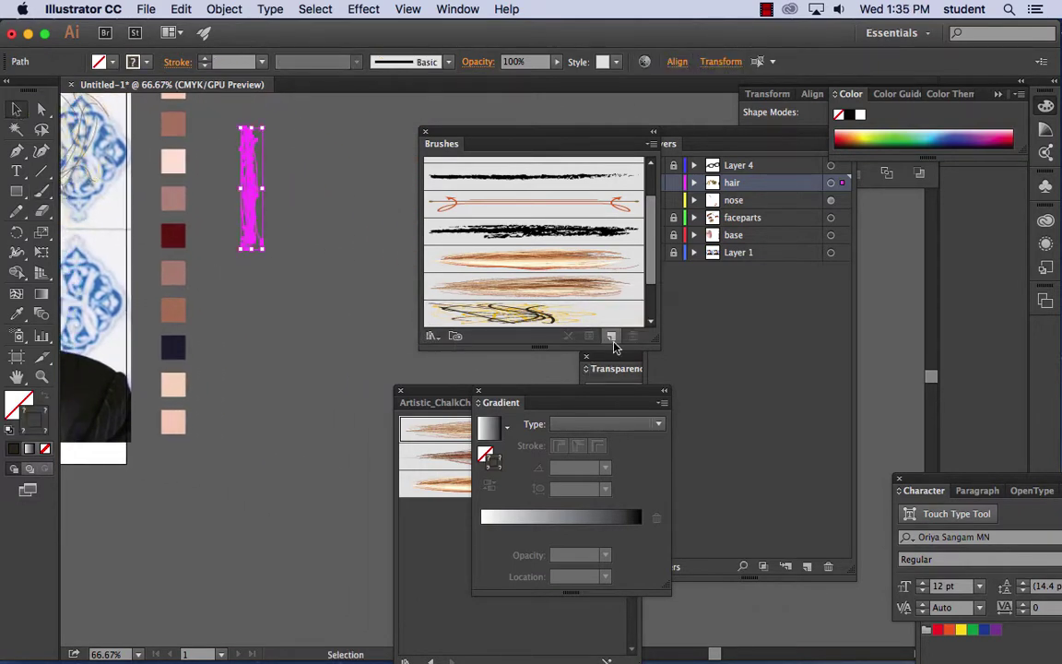
- Start a new brush with the default type, then cancel the Calligraphic Brush Options
click(614, 337)
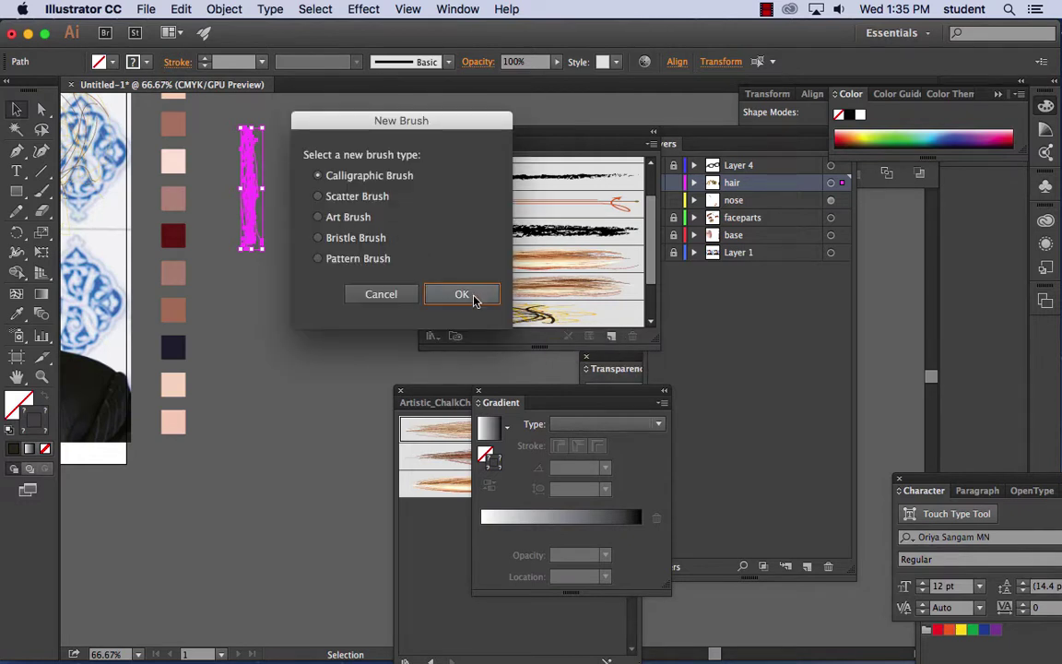
click(463, 295)
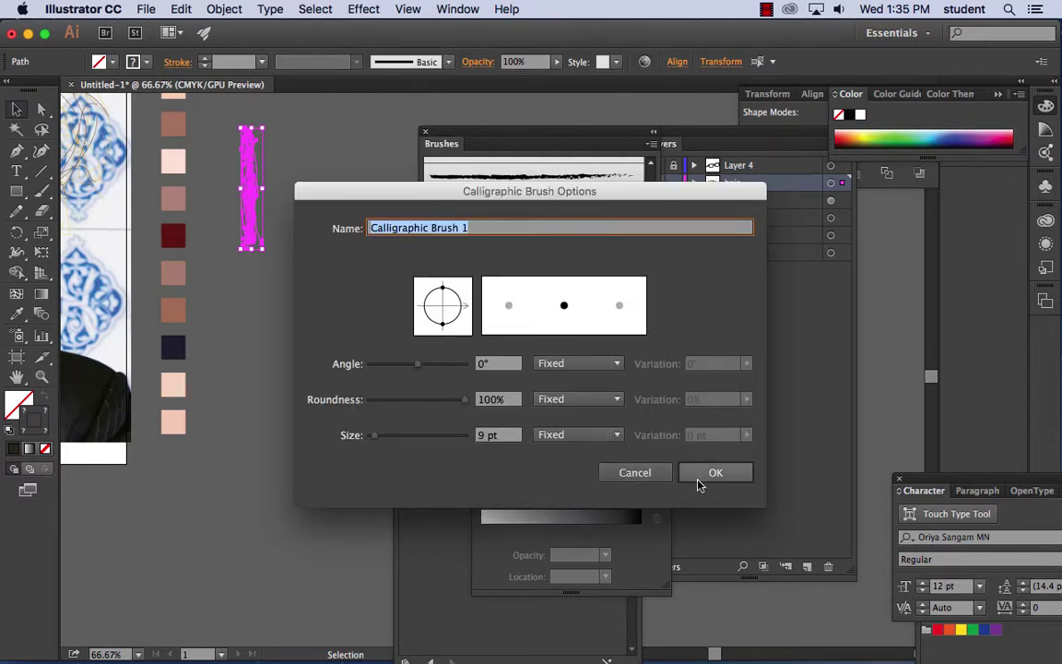
click(701, 476)
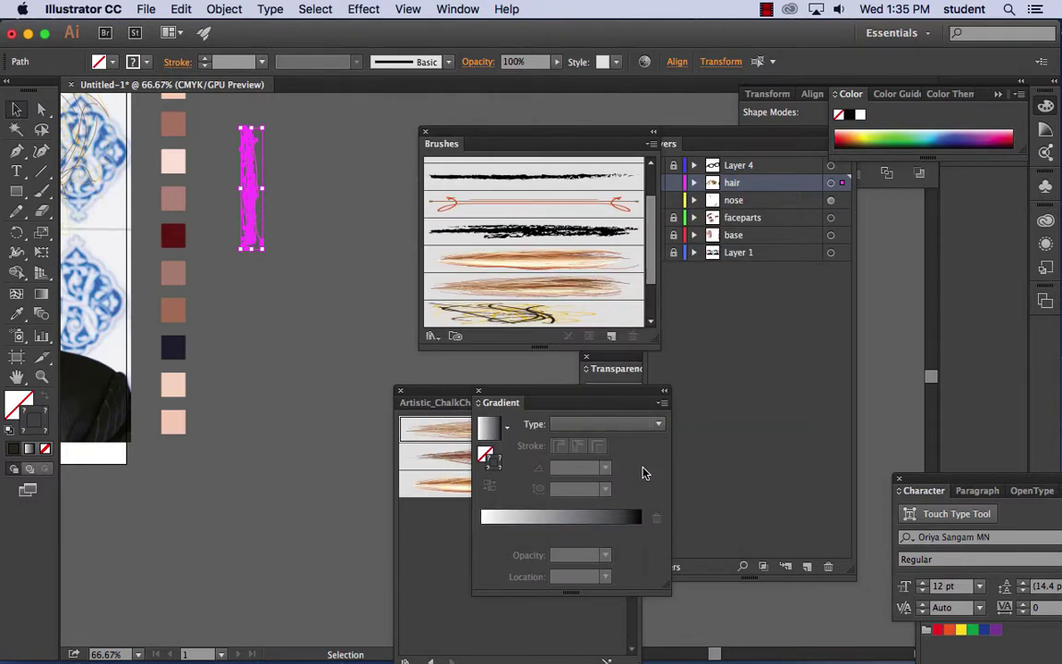
- Create Art Brush 4 from the magenta strand, running upward, with a fixed width
click(611, 336)
click(348, 217)
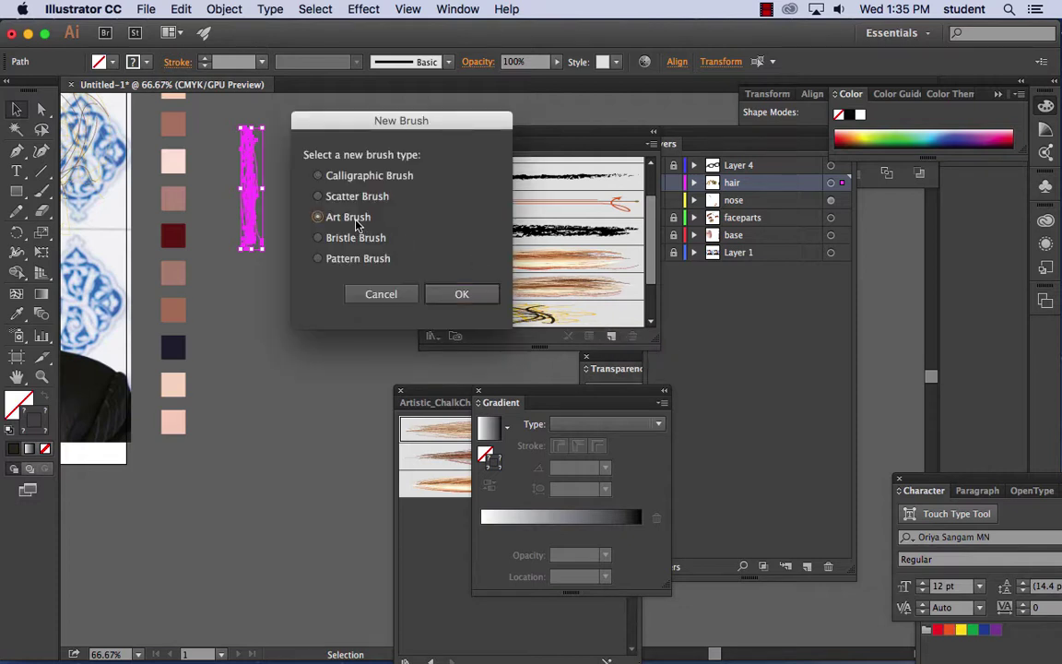
click(466, 295)
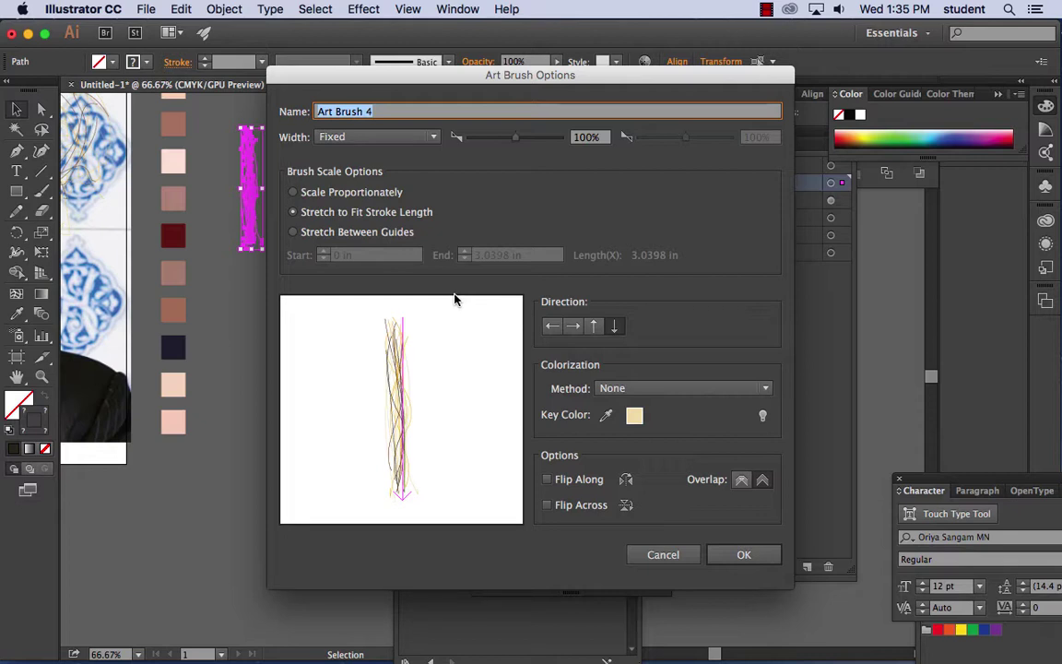
click(594, 327)
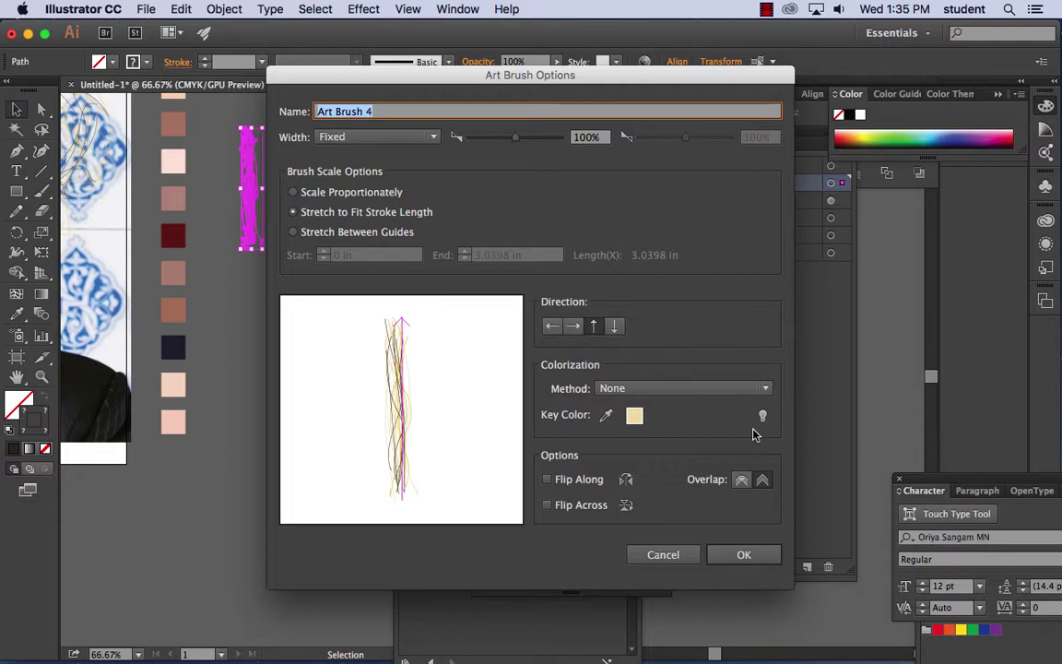
click(427, 137)
click(425, 136)
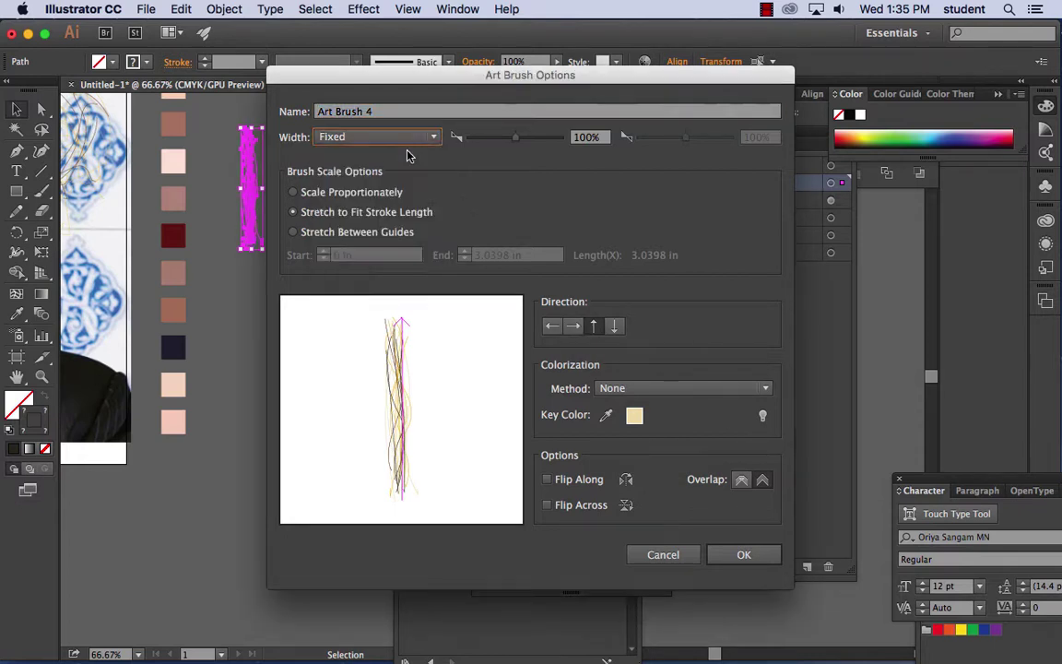
click(743, 554)
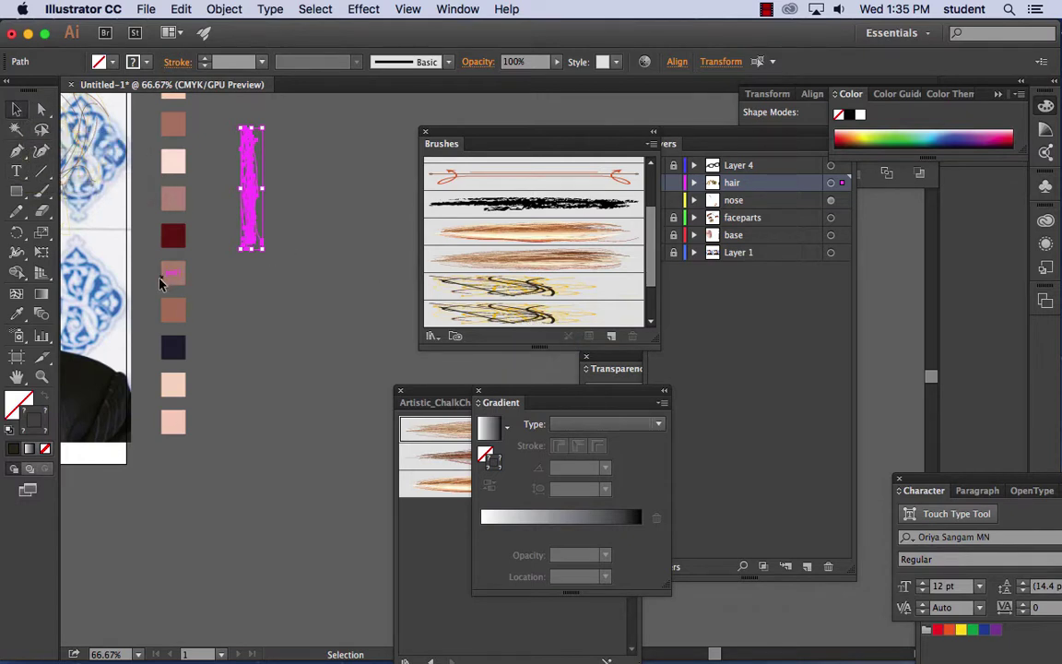
- Scribble a test patch of looping hair strokes on the empty canvas
click(192, 255)
click(42, 191)
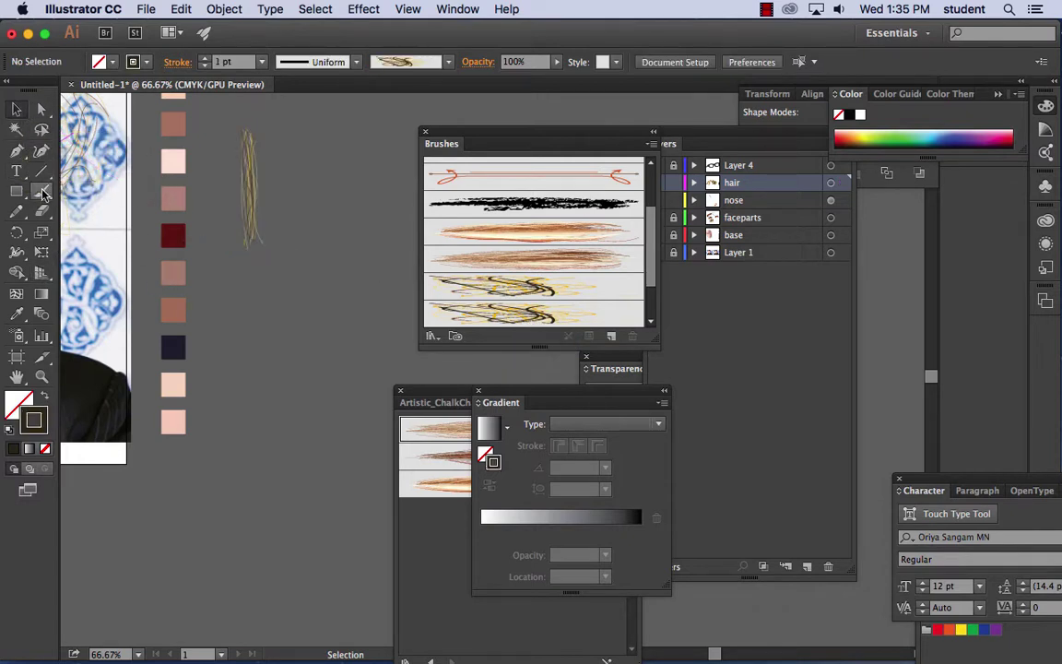
drag(326, 162, 304, 510)
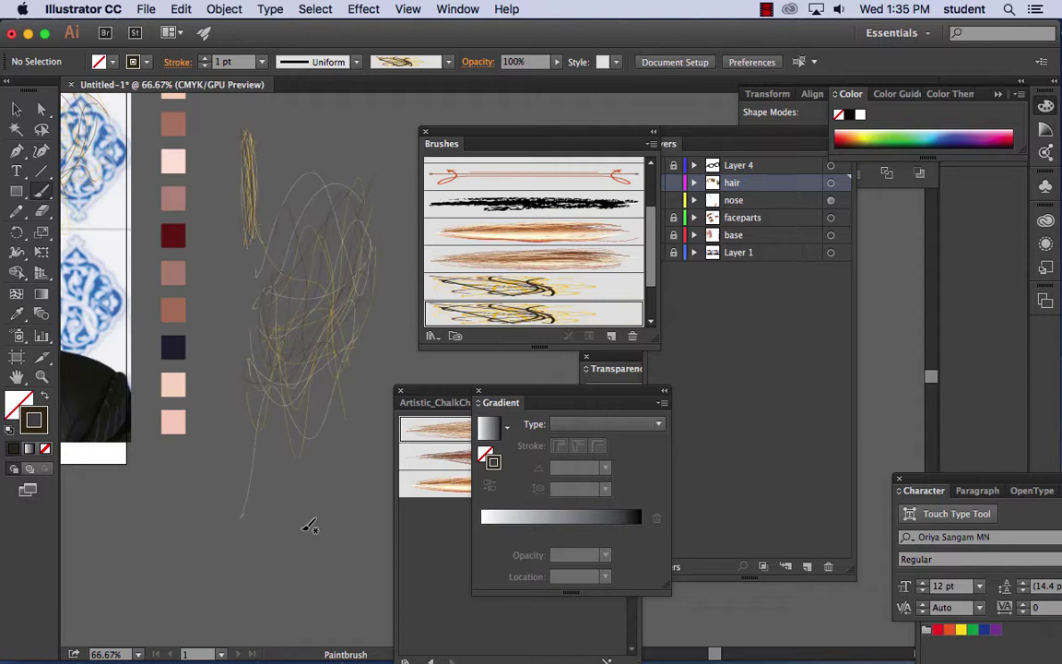
mouse_move(337, 307)
mouse_down()
mouse_move(304, 117)
mouse_move(366, 230)
mouse_up()
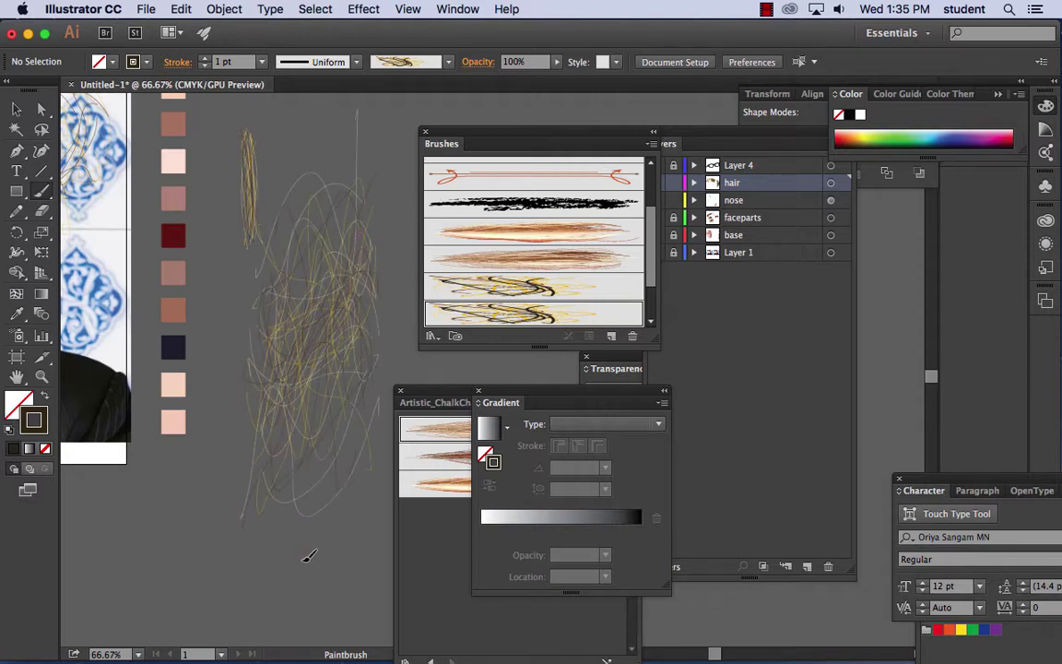
mouse_move(305, 559)
mouse_down()
mouse_move(318, 438)
mouse_move(301, 343)
mouse_up()
mouse_move(325, 526)
mouse_down()
mouse_move(308, 526)
mouse_move(273, 296)
mouse_move(282, 302)
mouse_up()
- Make Art Brush 5 from the thin vertical strand, running left to right
click(17, 109)
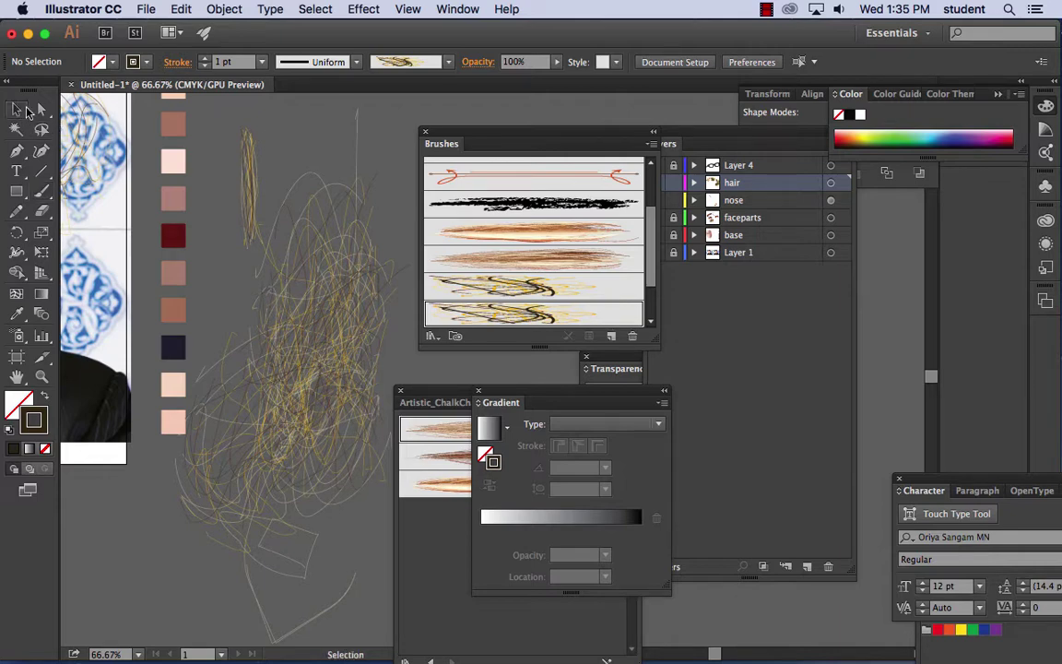
click(251, 162)
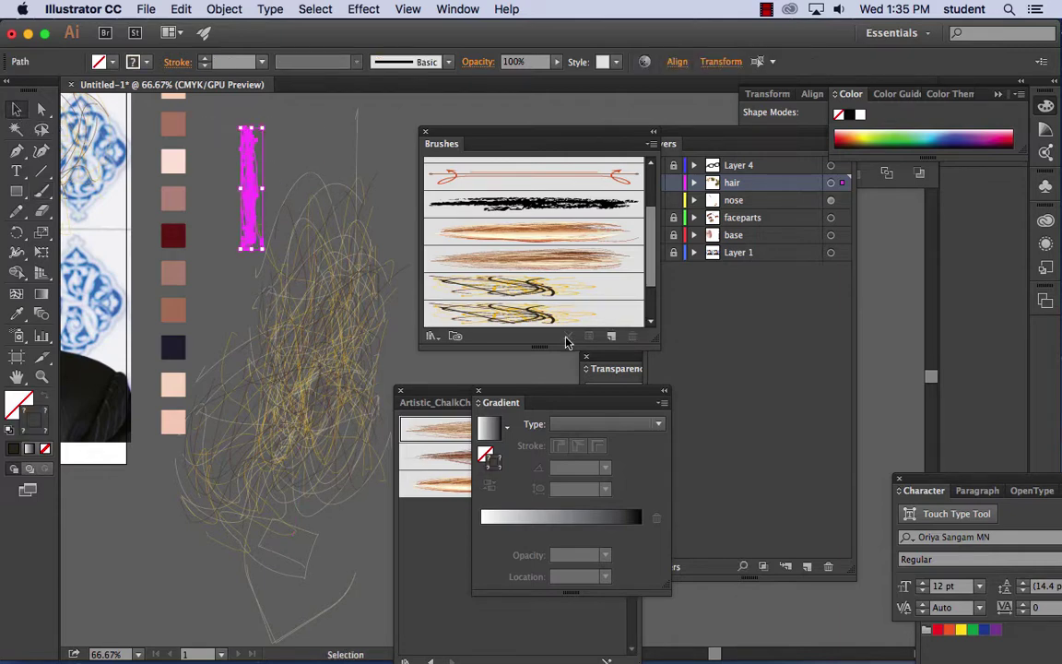
click(615, 339)
click(317, 216)
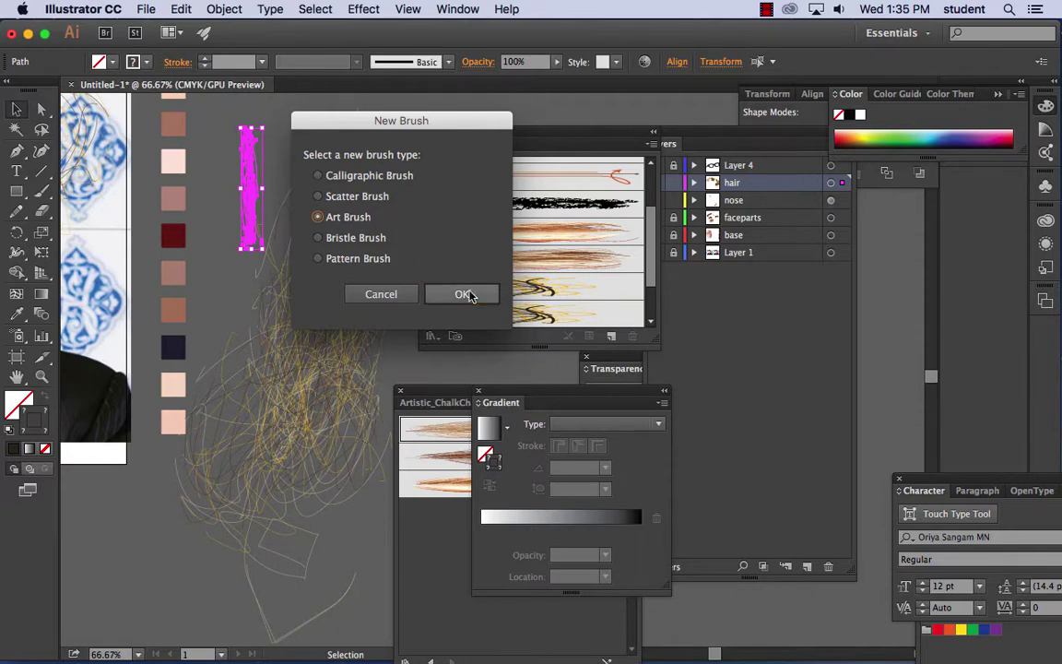
click(467, 294)
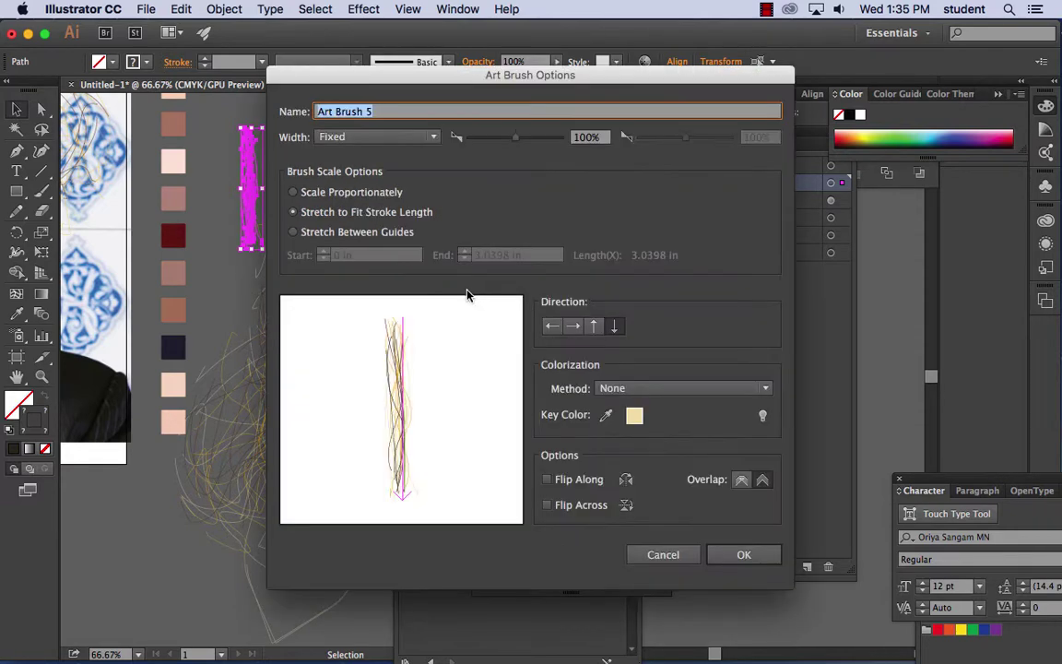
click(573, 327)
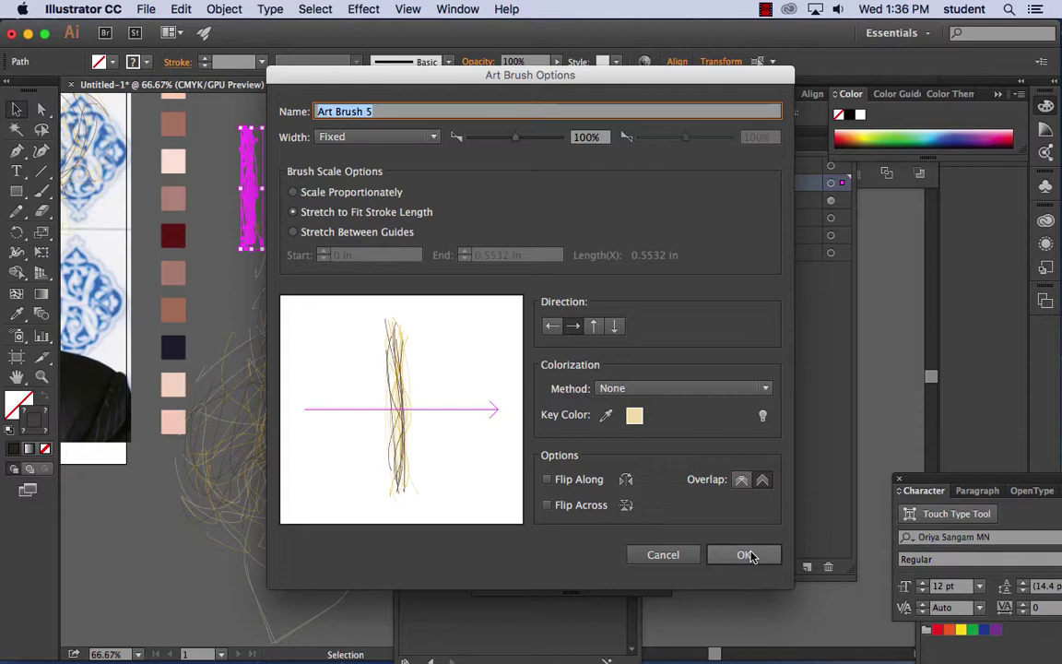
click(747, 555)
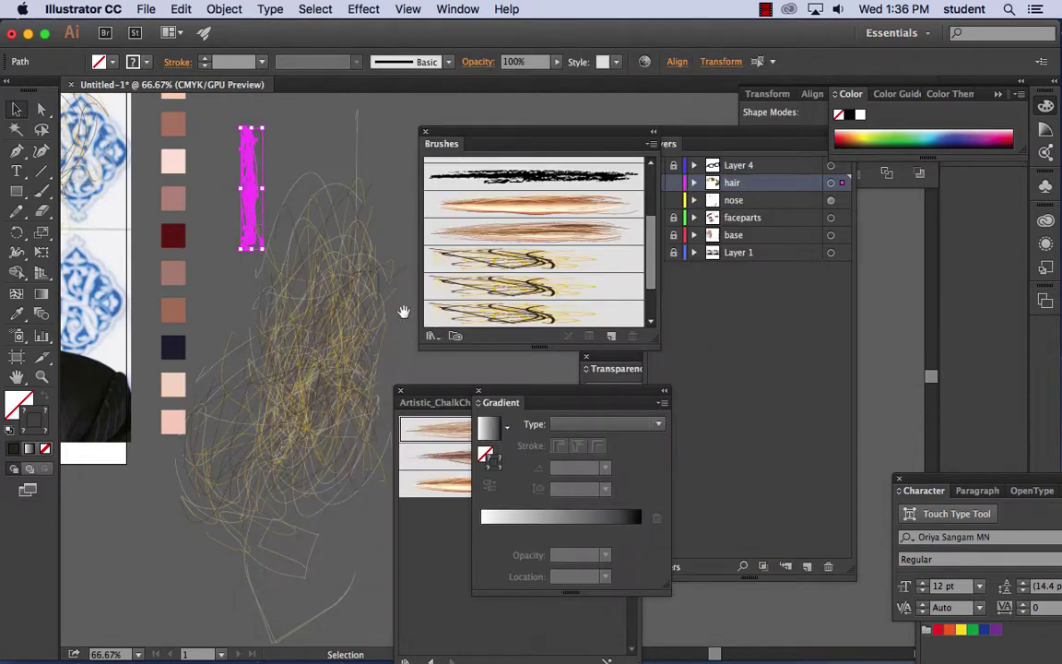
mouse_move(403, 307)
mouse_down()
mouse_move(185, 279)
mouse_move(187, 240)
mouse_up()
- Paint several looping hair scribbles with the new brush
click(187, 239)
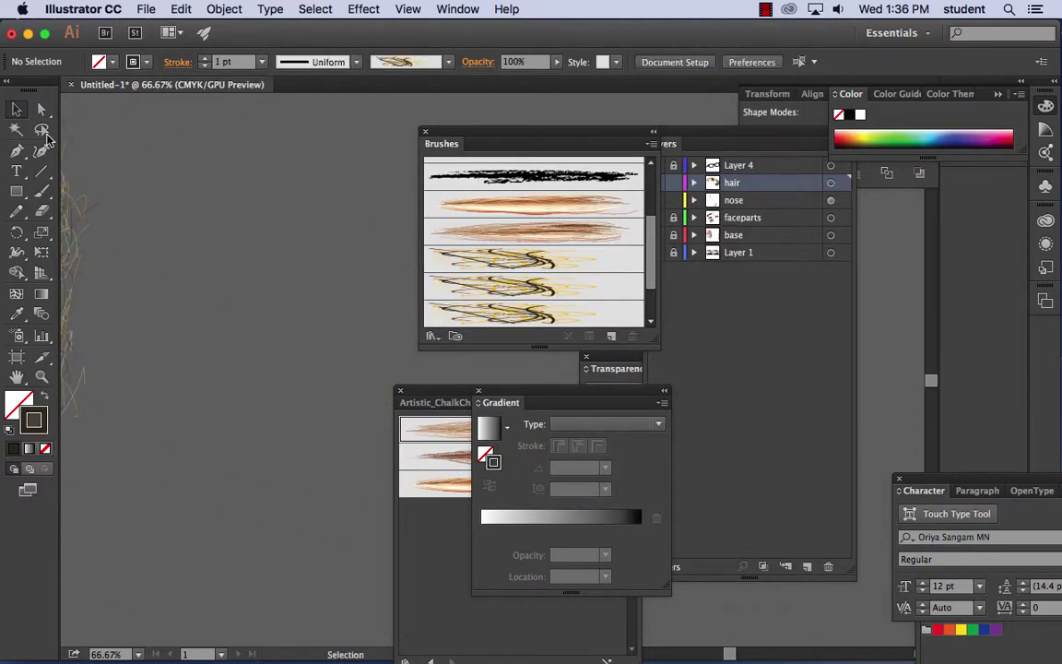
click(41, 191)
mouse_move(288, 176)
mouse_down()
mouse_move(272, 411)
mouse_move(268, 451)
mouse_up()
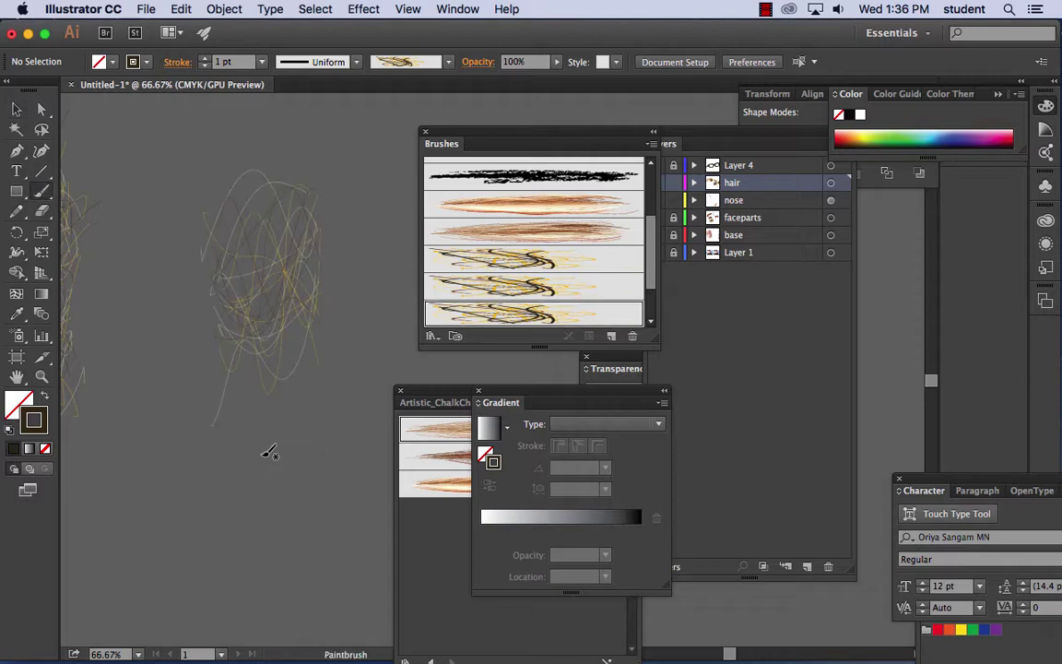
mouse_move(310, 205)
mouse_down()
mouse_move(205, 215)
mouse_move(268, 403)
mouse_move(153, 231)
mouse_move(221, 406)
mouse_move(352, 385)
mouse_up()
mouse_move(247, 300)
mouse_down()
mouse_move(286, 179)
mouse_move(233, 196)
mouse_move(257, 170)
mouse_move(281, 181)
mouse_up()
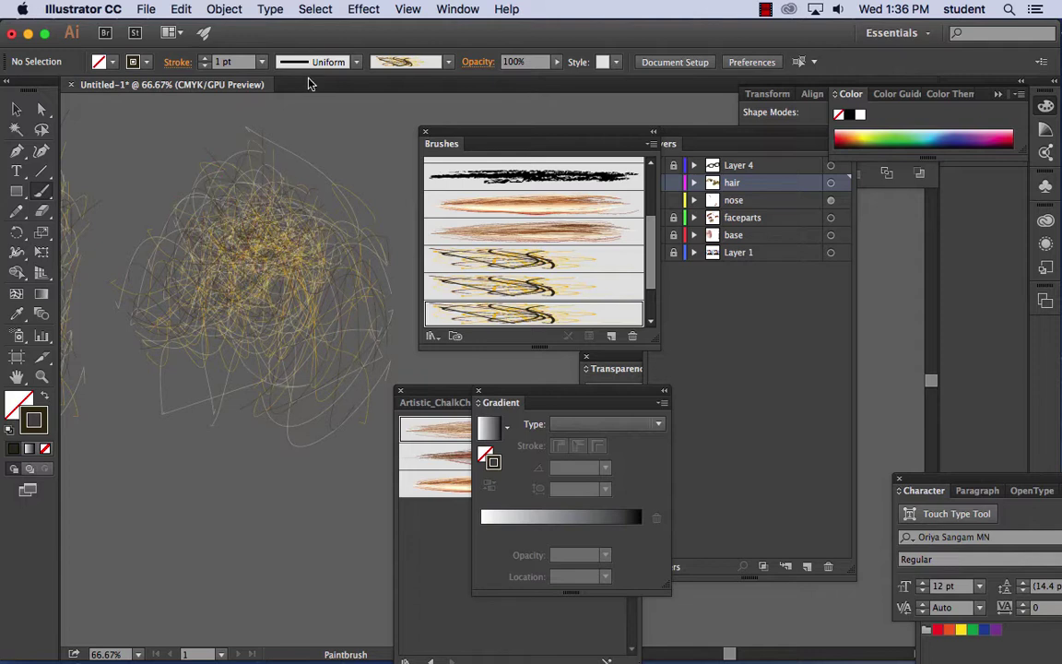
- Set the stroke weight to 5 pt and paint two bundles of thick strands
click(261, 61)
click(276, 207)
key(space)
drag(304, 334, 237, 261)
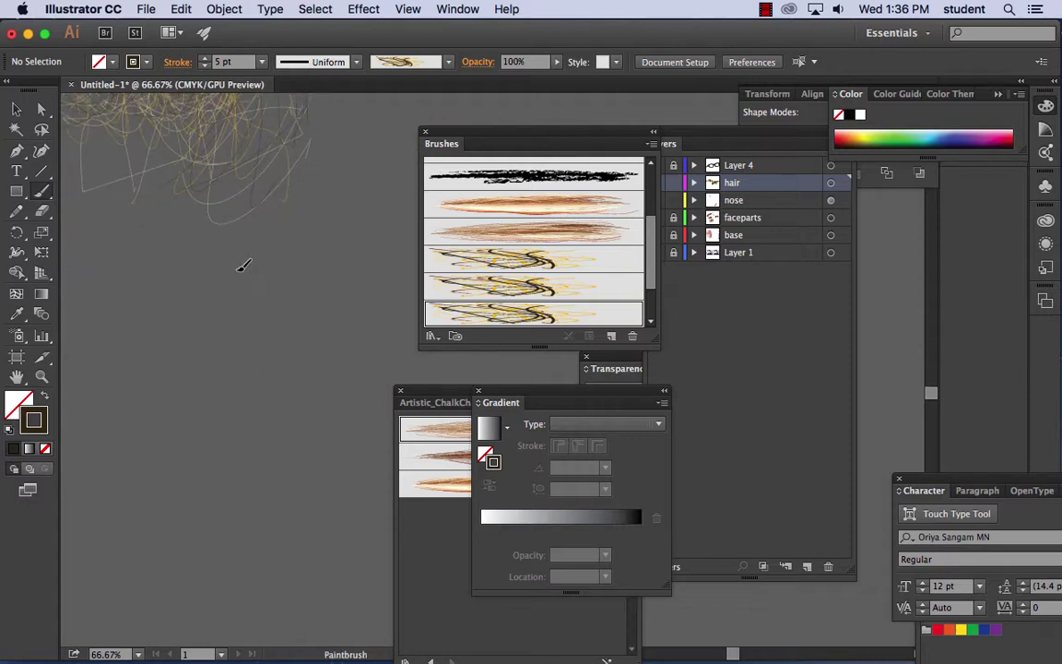
drag(64, 369, 461, 350)
drag(64, 388, 461, 369)
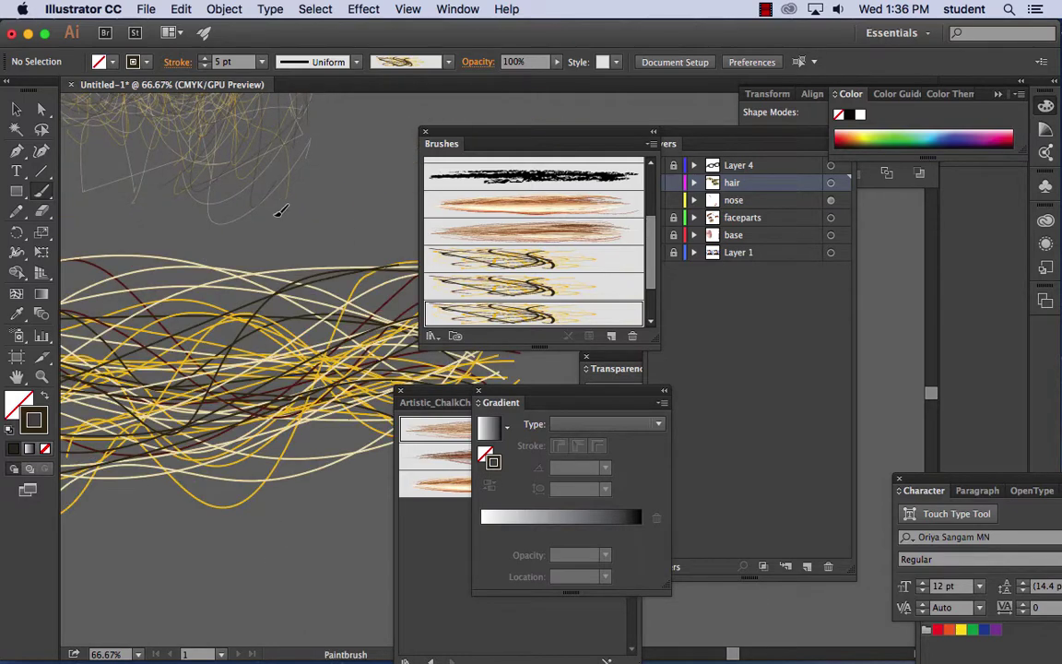
- Drag the orange hair brush onto the canvas and zoom in on its stroke
key(super+minus)
key(super+minus)
key(super+minus)
key(super+minus)
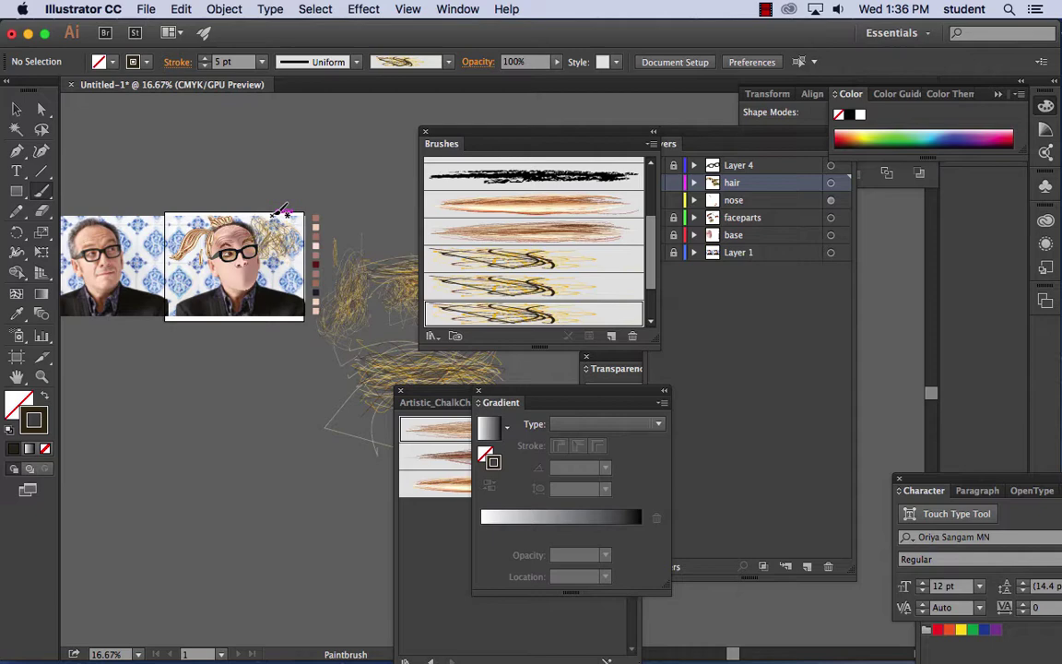
mouse_move(461, 195)
mouse_down()
mouse_move(213, 432)
mouse_move(201, 422)
mouse_up()
key(super+equal)
key(super+equal)
key(super+equal)
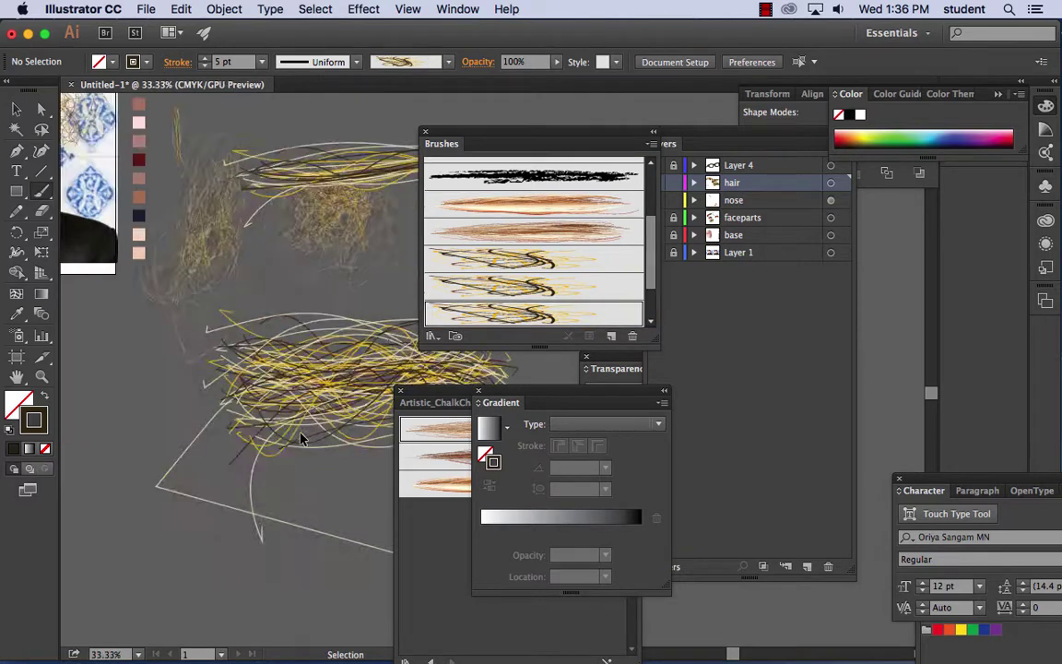
scroll(267, 387, down, 5)
mouse_move(248, 361)
mouse_down()
mouse_move(362, 360)
mouse_move(282, 324)
mouse_up()
key(super+equal)
key(super+equal)
key(super+equal)
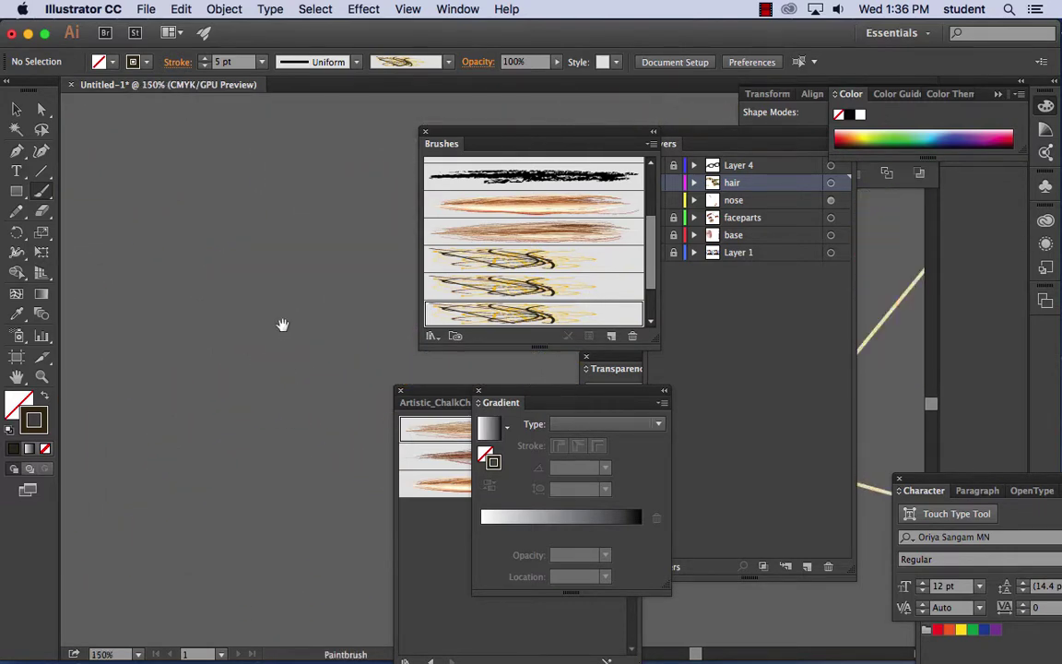
mouse_move(180, 356)
mouse_down()
mouse_move(219, 320)
mouse_move(399, 316)
mouse_up()
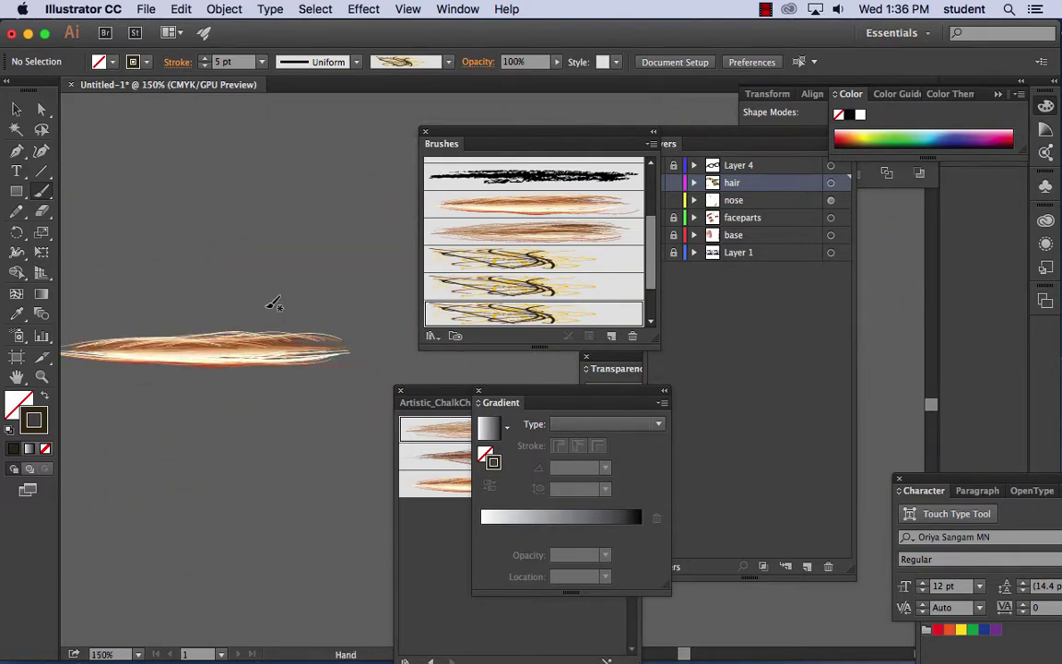
- Draw three crossing dark strands above the orange stroke with the Pencil tool
click(18, 211)
mouse_move(138, 178)
mouse_down()
mouse_move(311, 191)
mouse_move(265, 171)
mouse_move(312, 173)
mouse_up()
mouse_move(158, 161)
mouse_down()
mouse_move(360, 202)
mouse_move(349, 198)
mouse_up()
drag(151, 195, 369, 162)
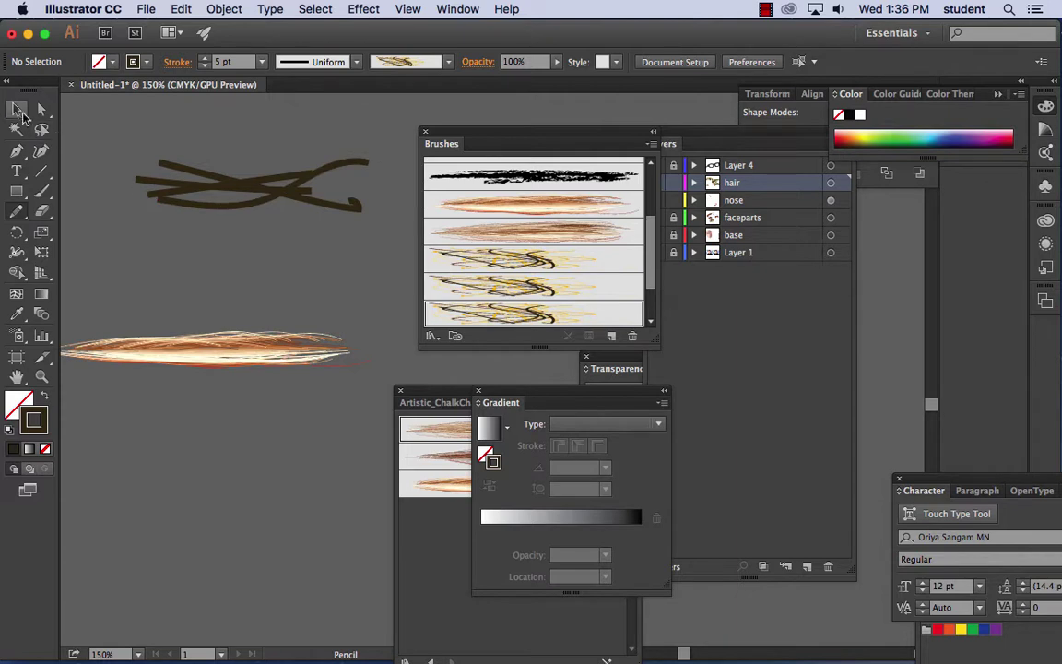
- Recolour the first strand's stroke orange
click(16, 109)
click(258, 208)
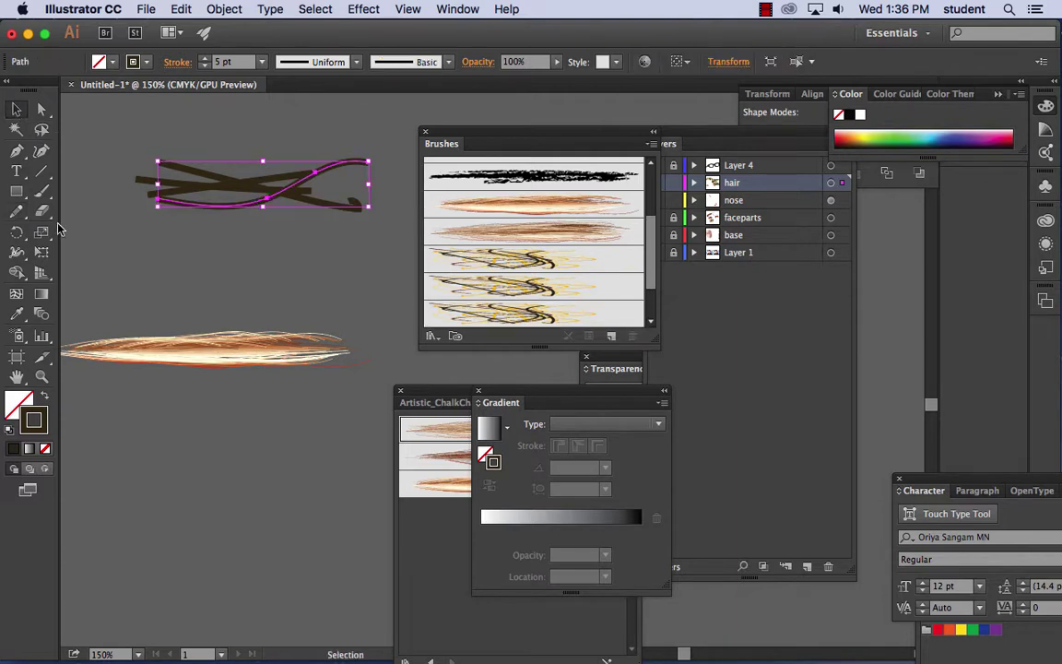
double_click(33, 420)
click(498, 397)
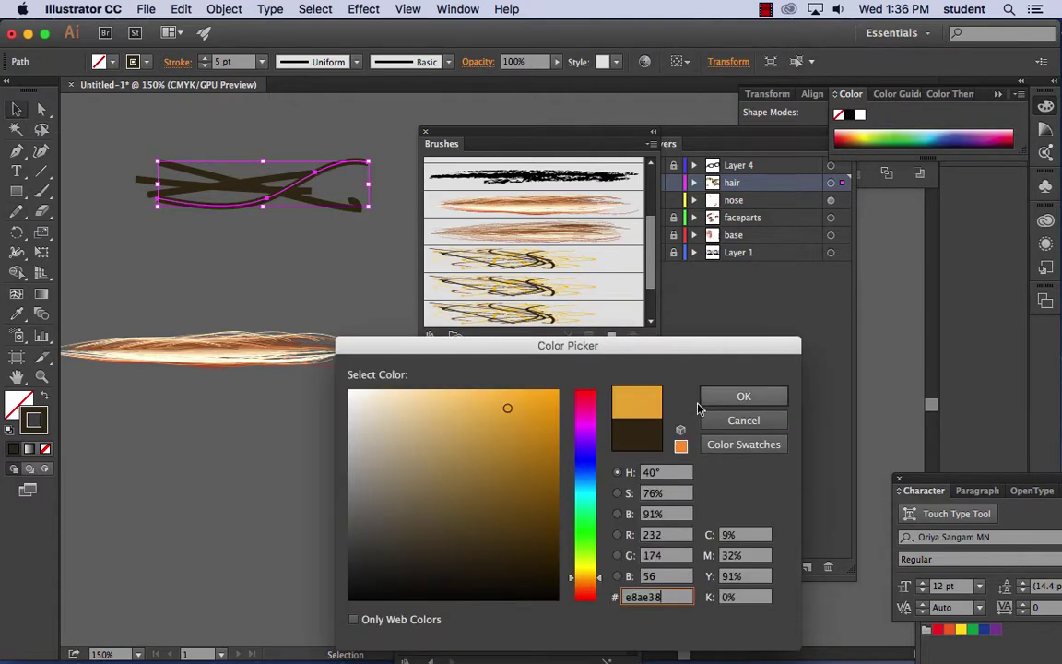
click(743, 395)
- Recolour a second strand's stroke light beige
click(220, 180)
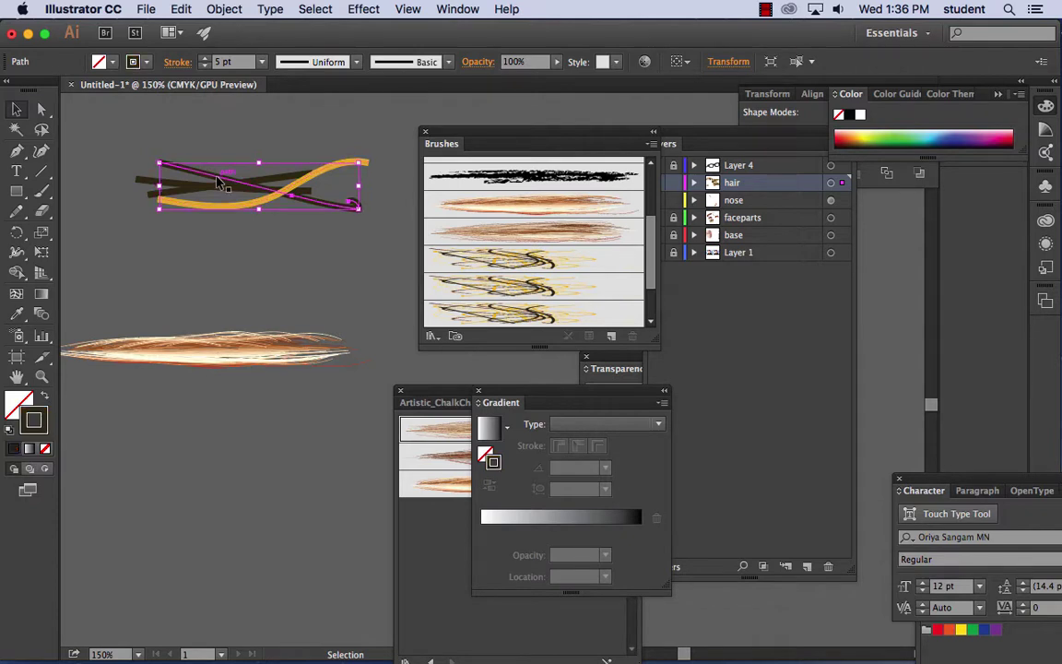
double_click(33, 421)
click(512, 405)
click(420, 408)
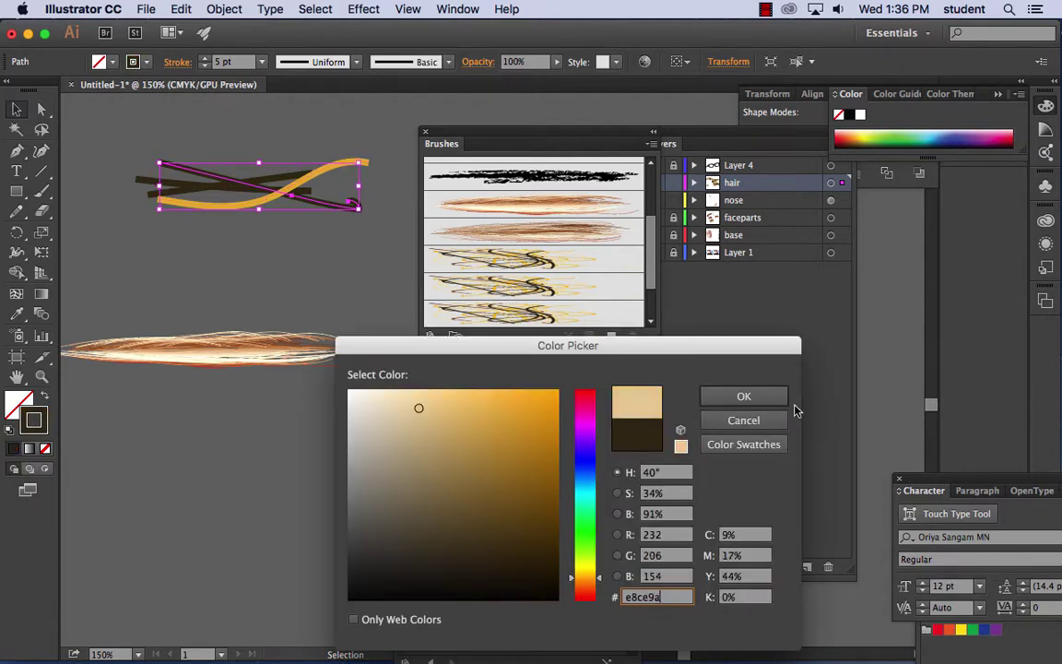
click(743, 395)
- Recolour the dark brown strand beneath to orange, then deselect
click(254, 175)
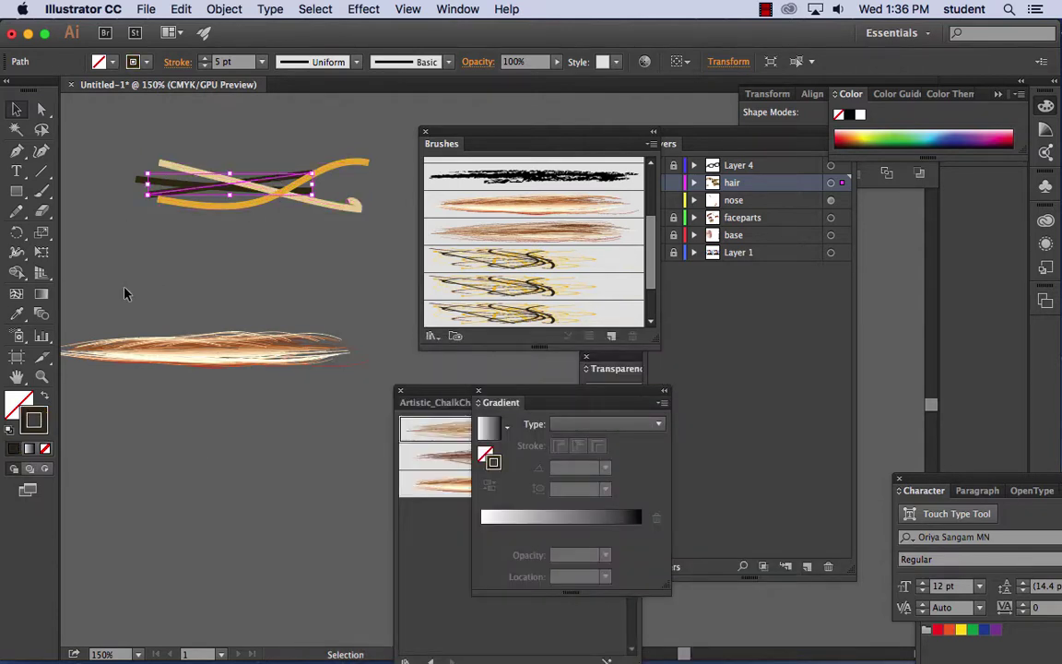
double_click(36, 415)
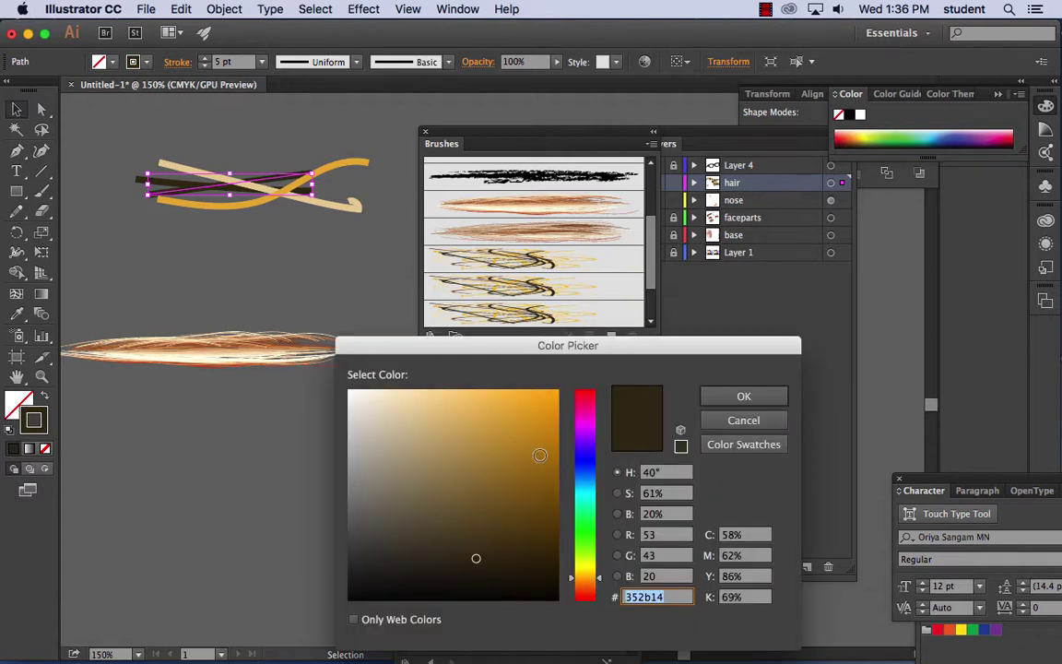
click(556, 412)
click(744, 396)
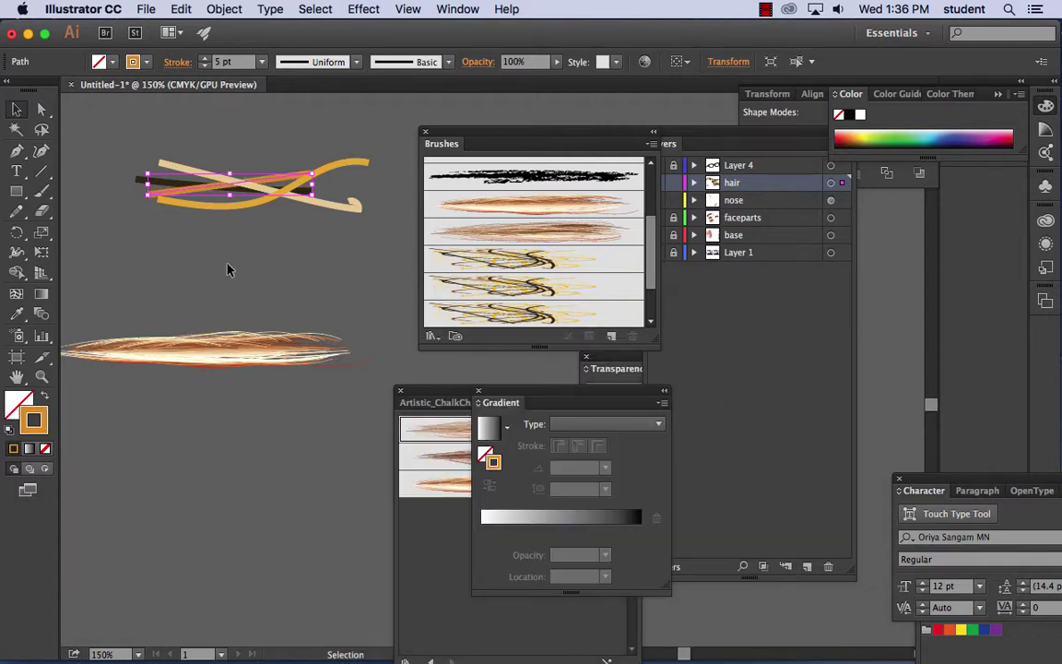
click(203, 237)
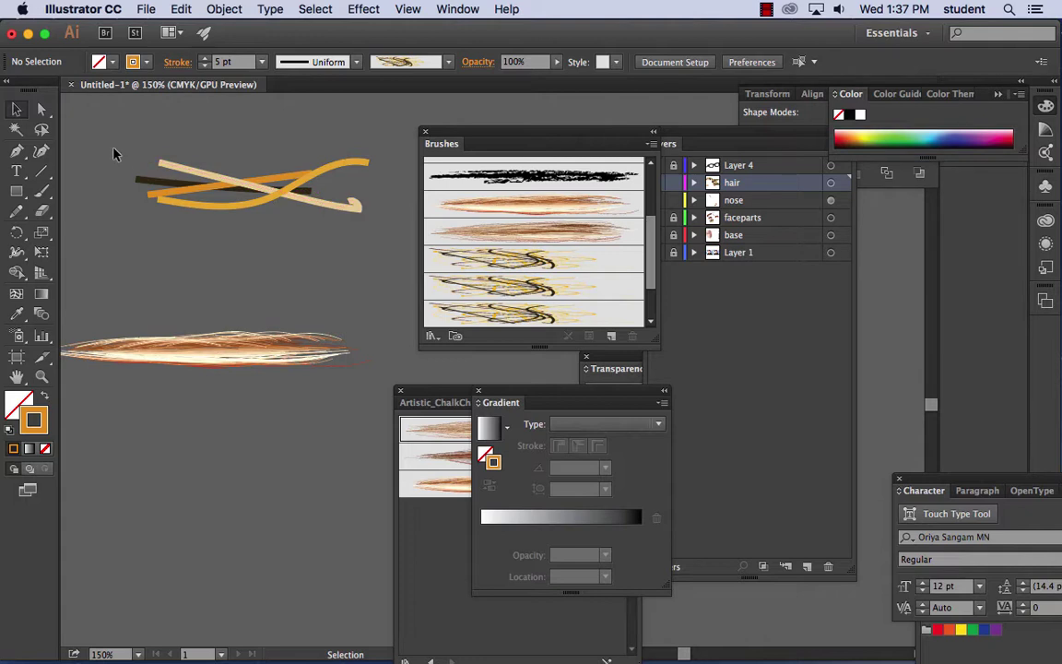
- Stretch the coloured strands wider to both the right and left
key(super+a)
drag(369, 182, 533, 205)
drag(135, 184, 86, 181)
click(172, 130)
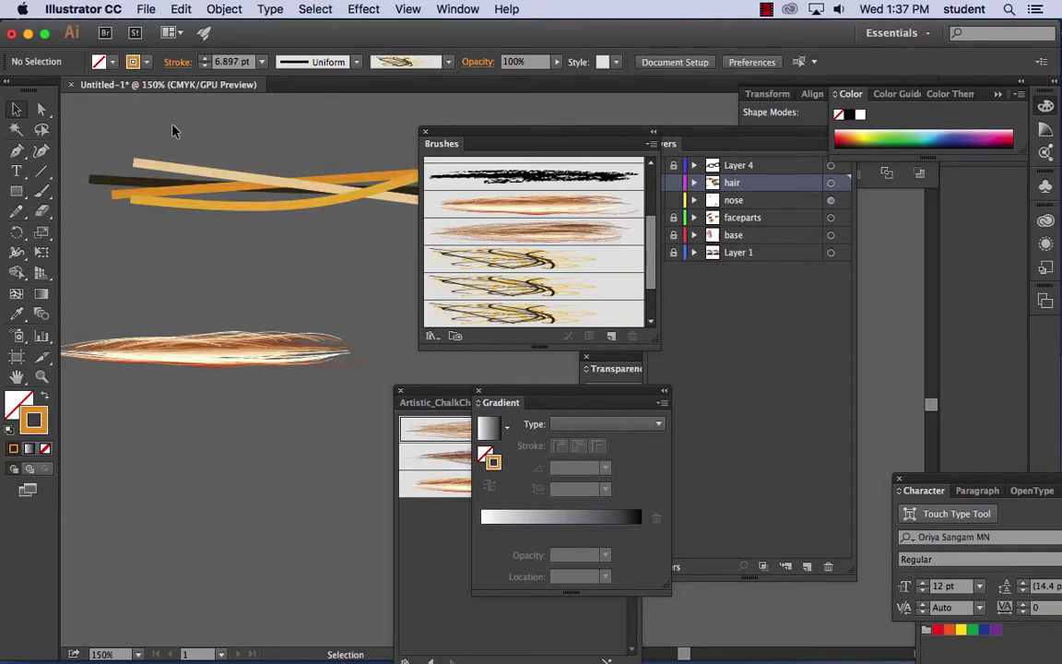
- Zoom out to 66.67% and save the strands as Art Brush 6
key(super+minus)
key(super+minus)
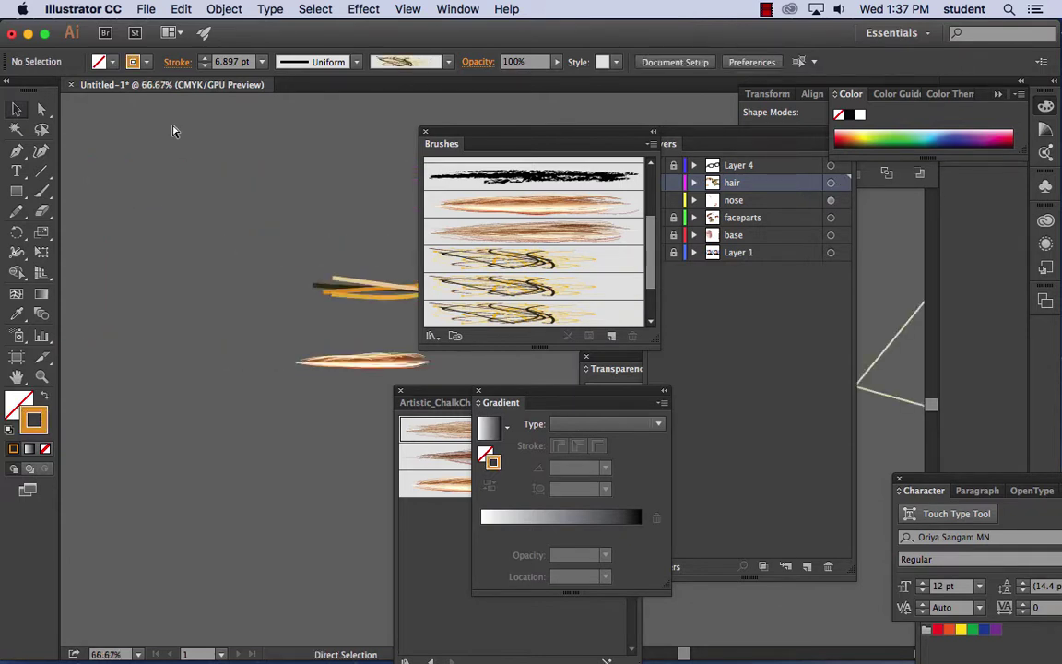
mouse_move(229, 183)
mouse_down()
mouse_move(239, 212)
mouse_move(123, 174)
mouse_up()
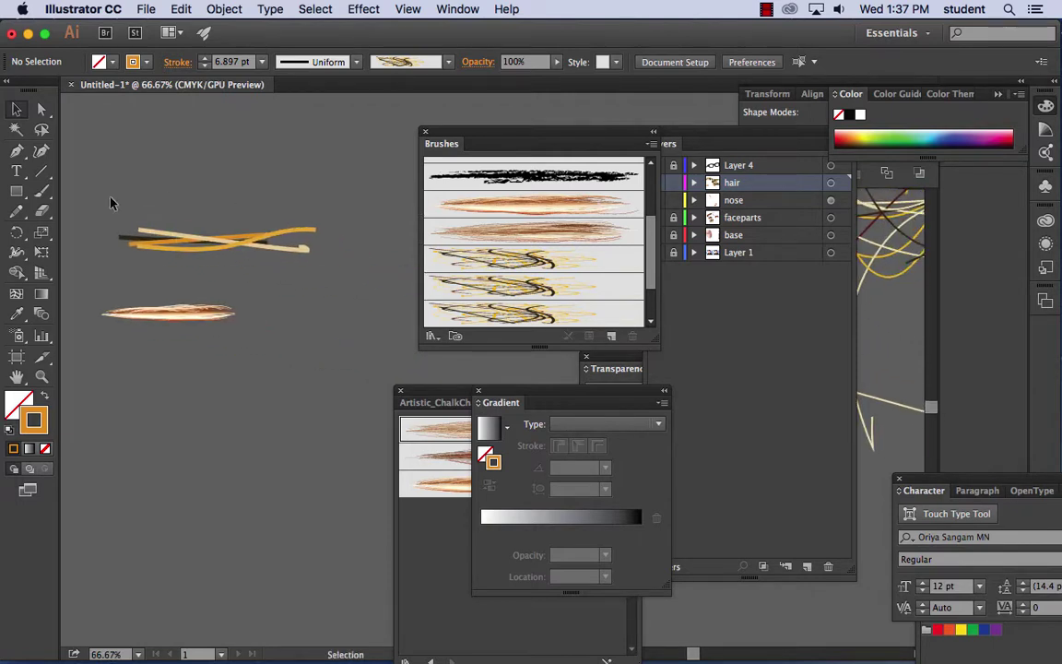
key(super+a)
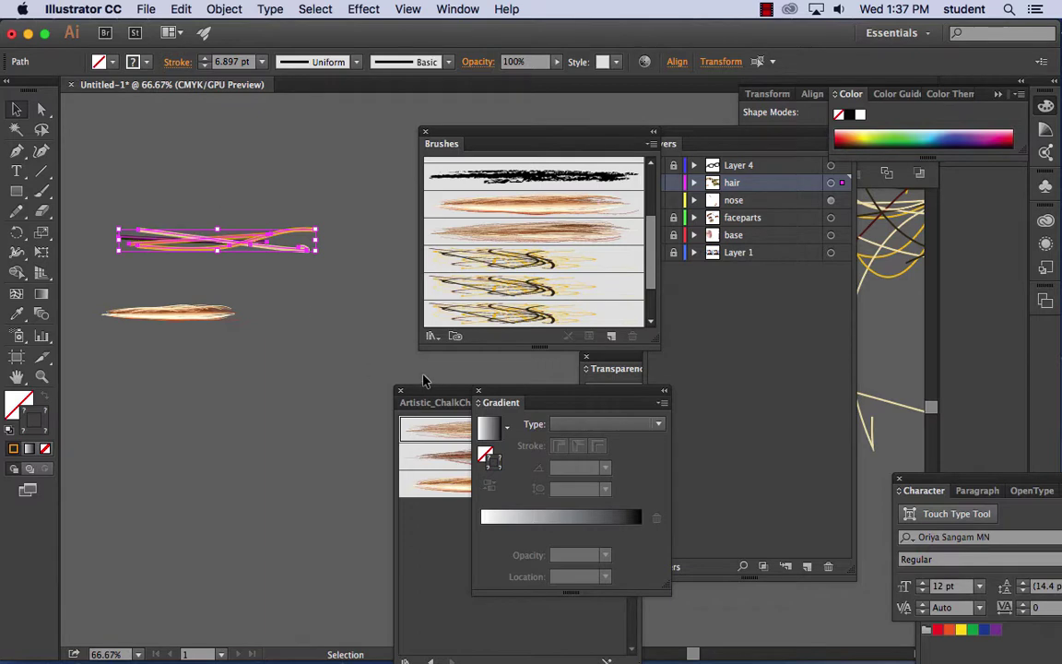
click(610, 336)
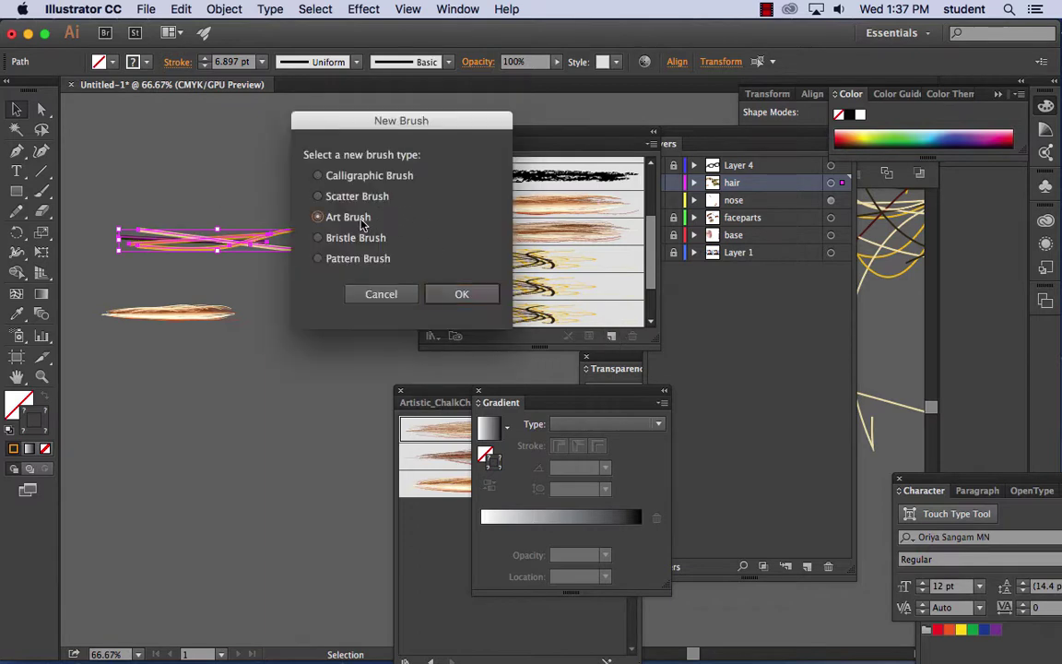
click(461, 294)
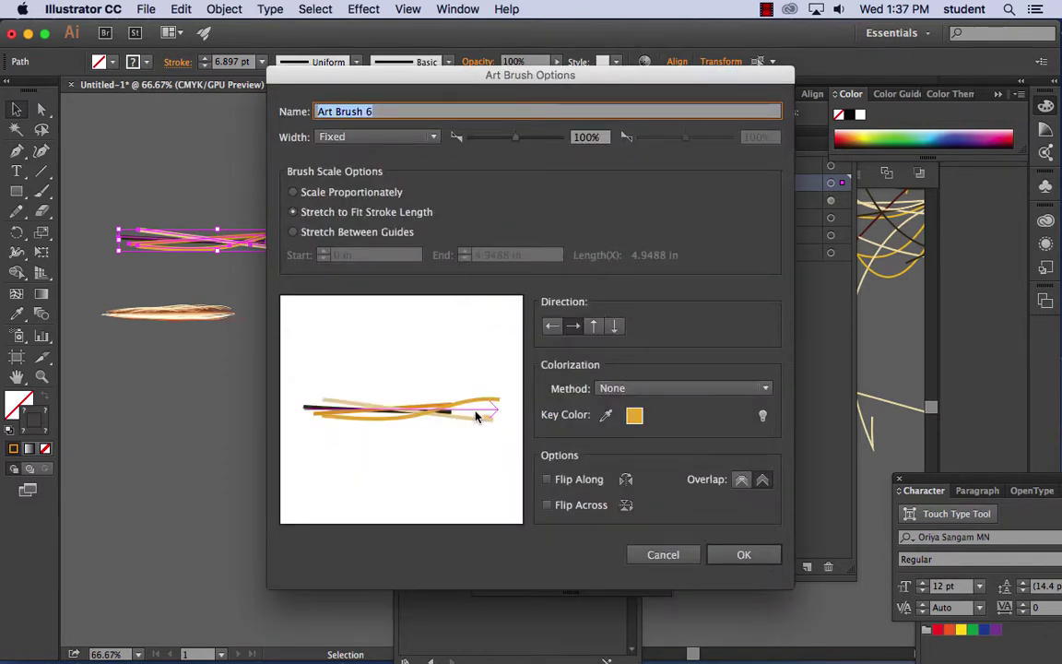
click(745, 555)
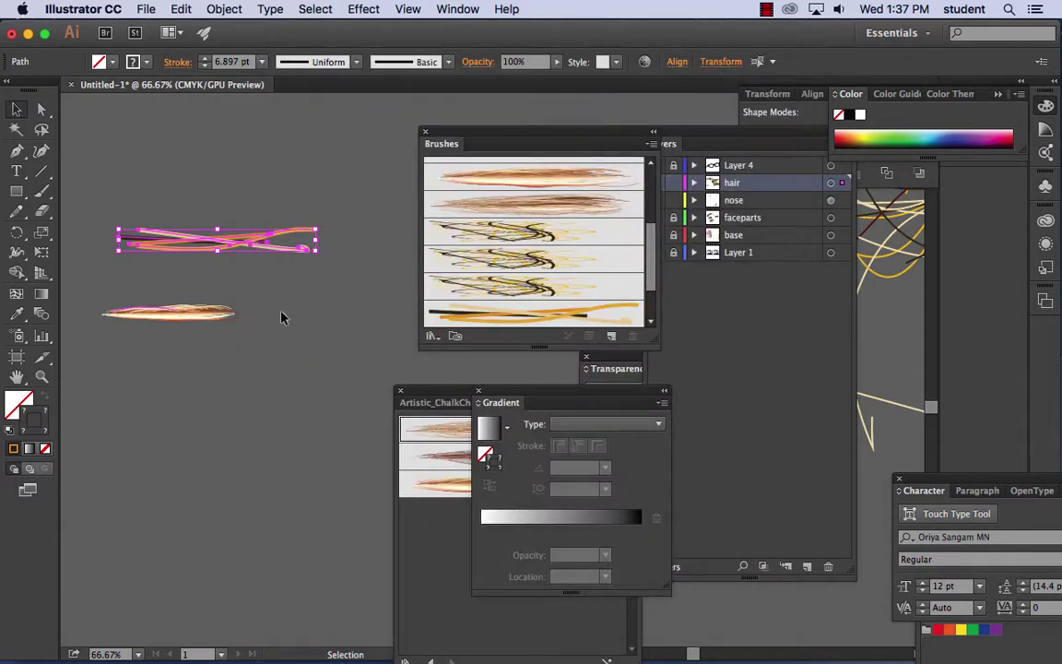
click(83, 122)
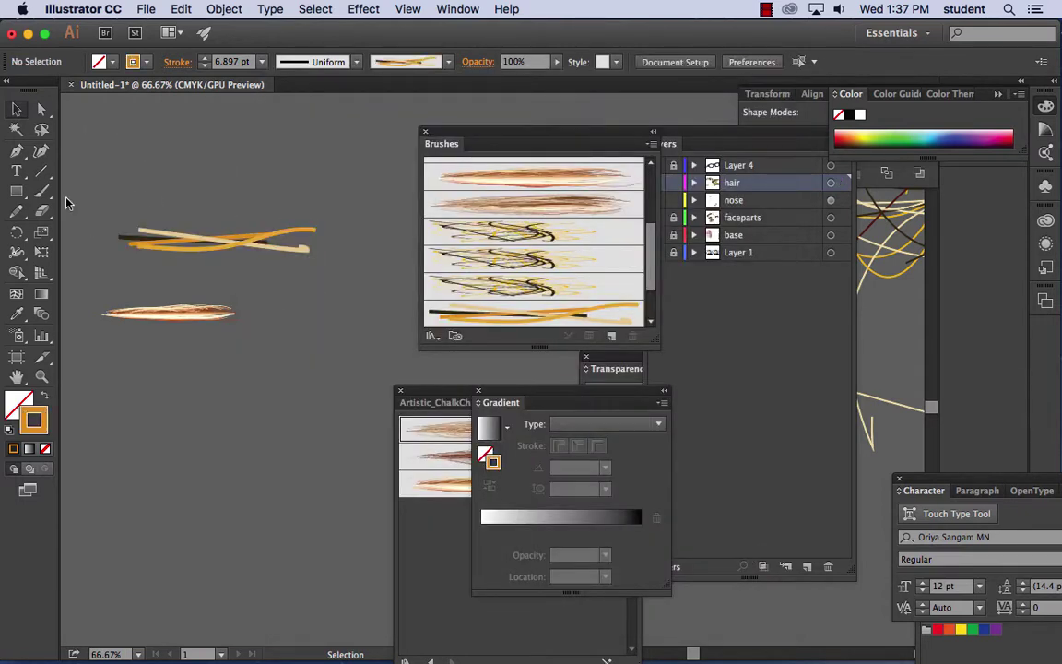
- Paint three orange and tan test strokes with Art Brush 6
key(b)
mouse_move(394, 114)
mouse_down()
mouse_move(351, 478)
mouse_move(232, 593)
mouse_up()
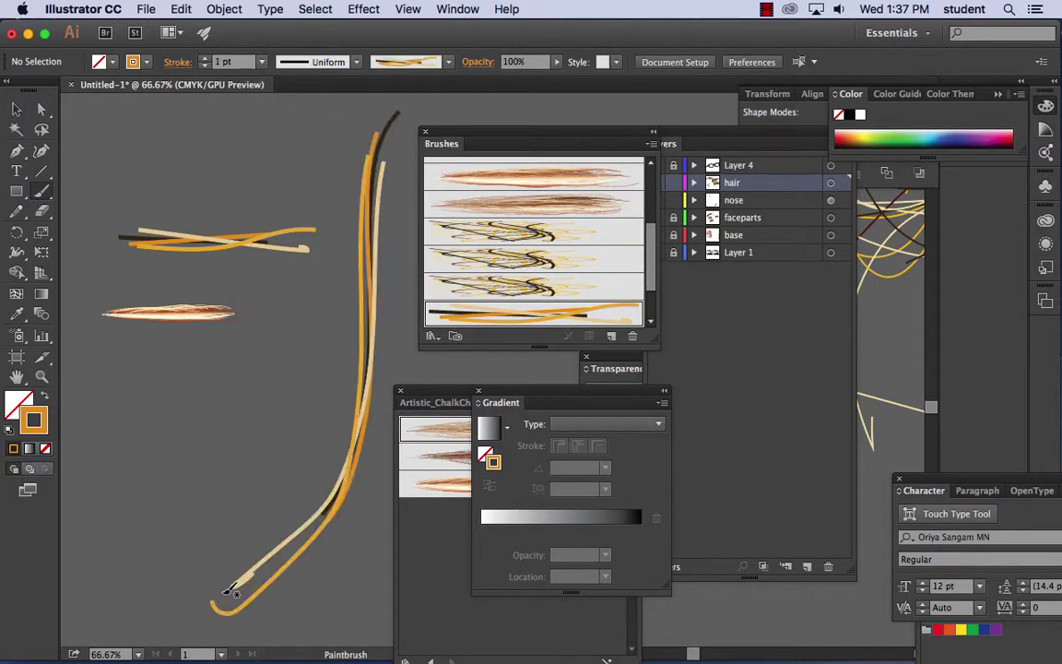
mouse_move(195, 96)
mouse_down()
mouse_move(110, 208)
mouse_move(81, 319)
mouse_up()
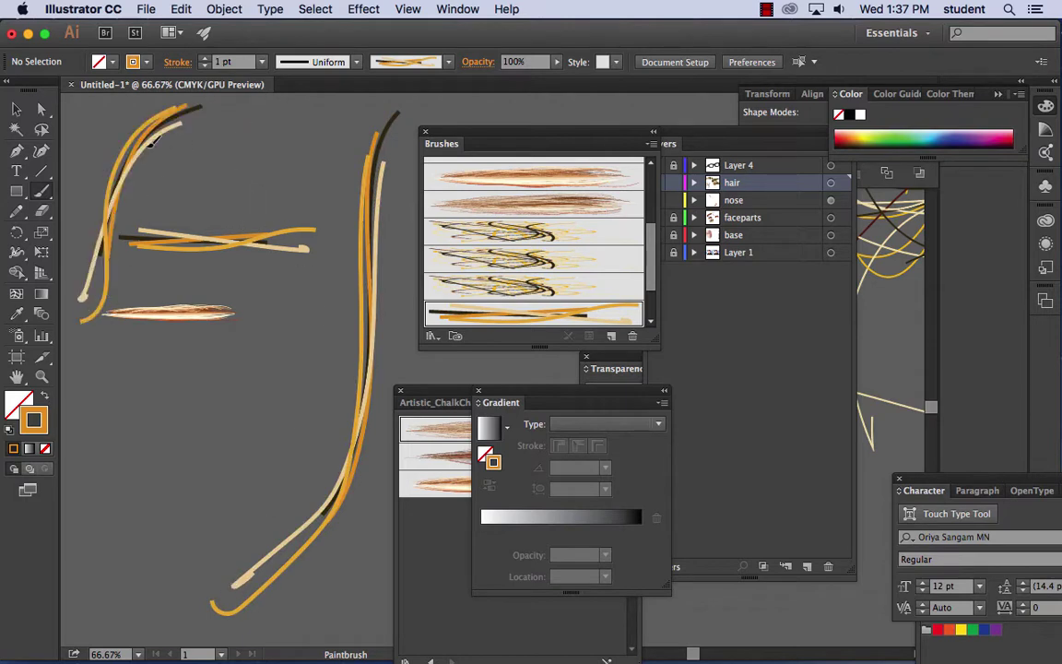
drag(152, 140, 71, 272)
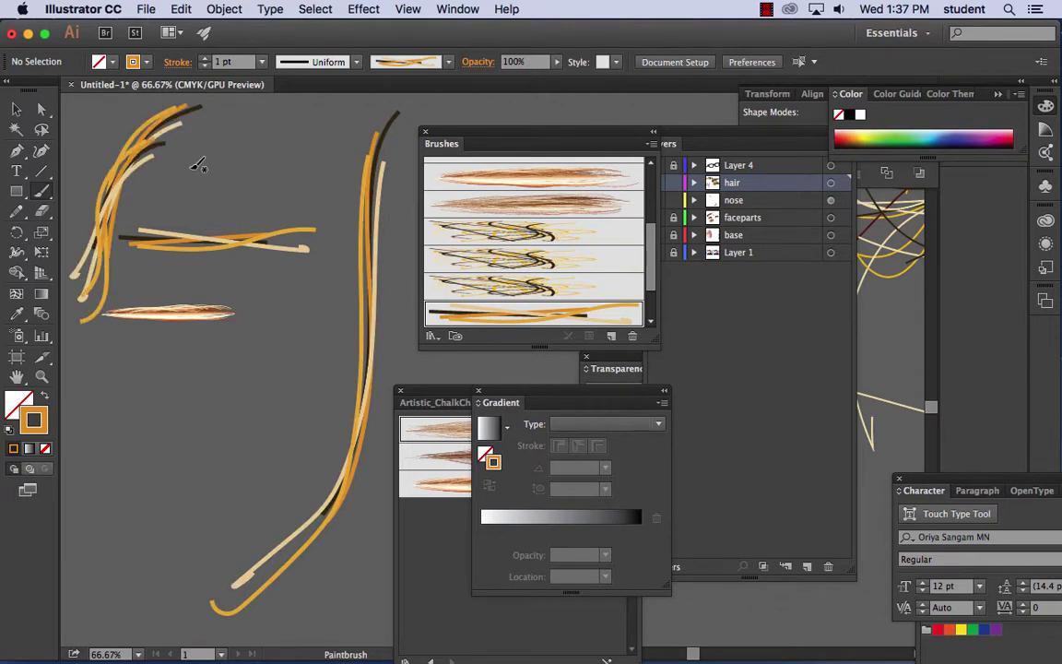
- Paint four yellow strands arching over the top of the caricature's head
key(super+minus)
key(super+minus)
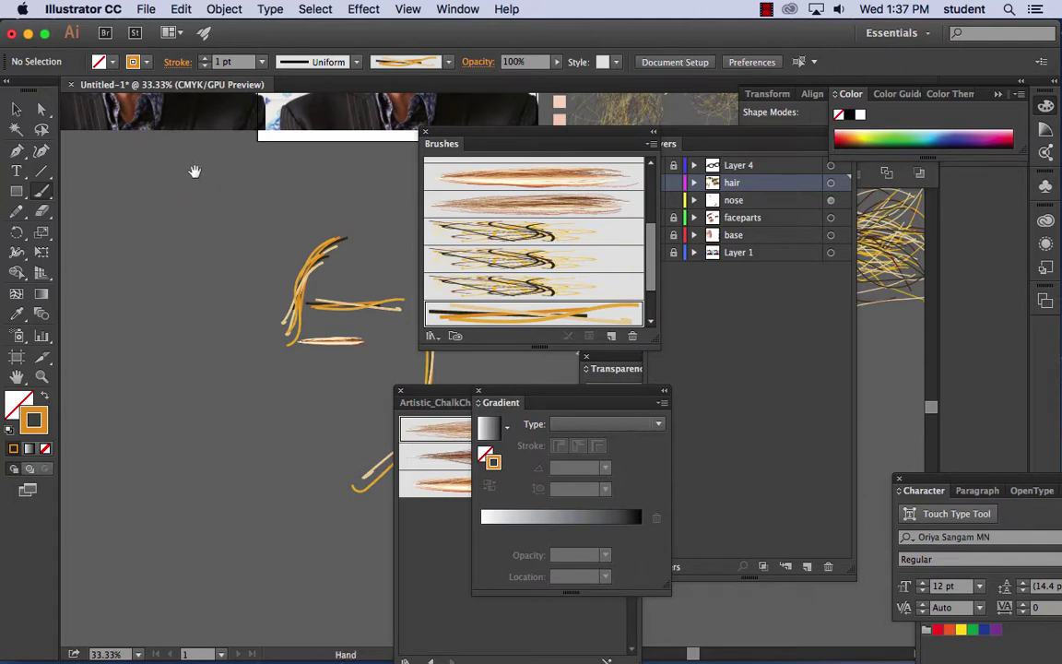
mouse_move(194, 170)
mouse_down()
mouse_move(91, 535)
mouse_move(112, 463)
mouse_up()
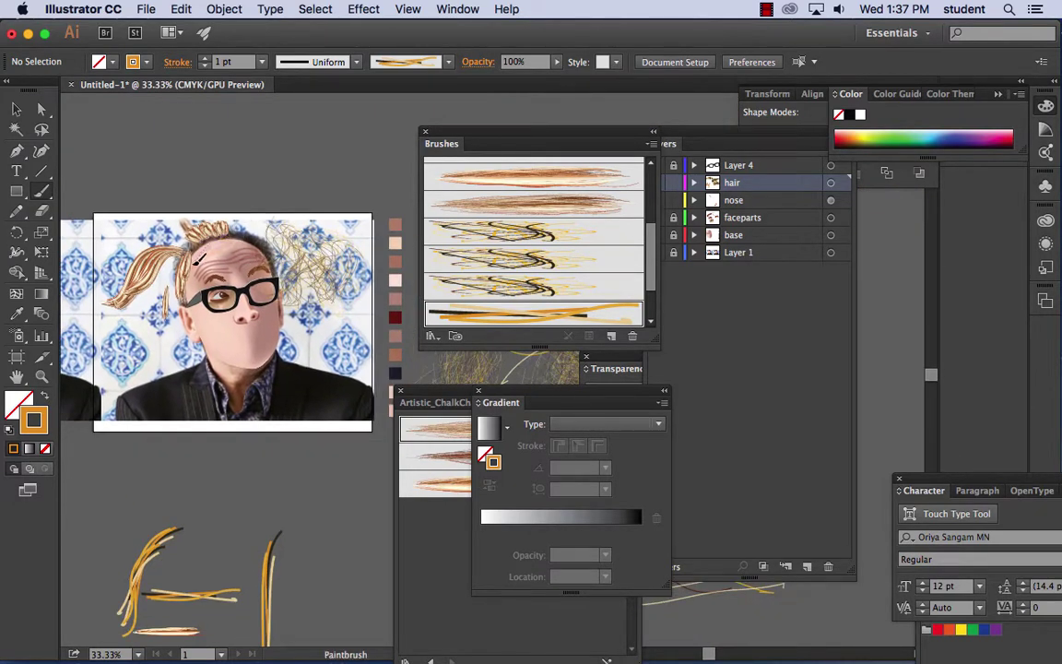
drag(214, 210, 277, 258)
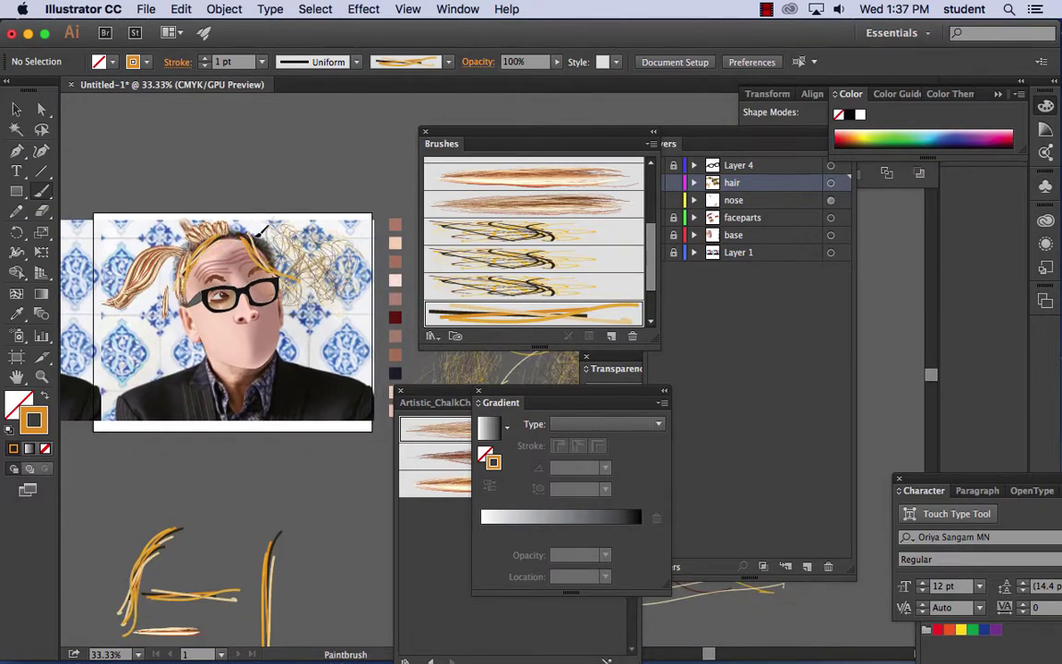
drag(208, 210, 270, 251)
drag(198, 214, 162, 241)
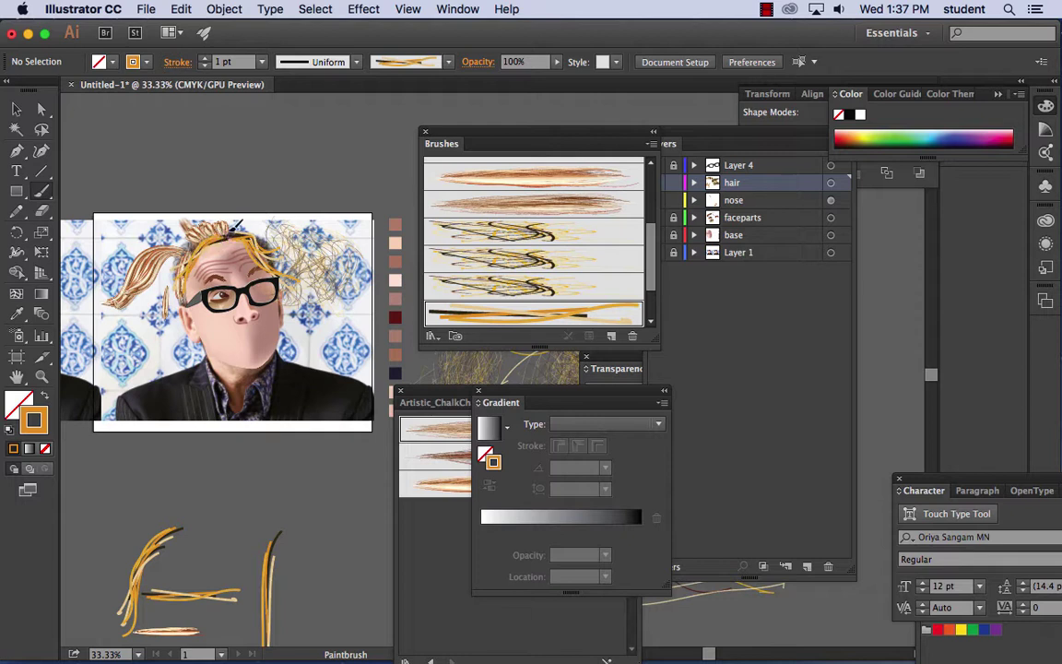
mouse_move(274, 225)
mouse_down()
mouse_move(226, 207)
mouse_move(231, 226)
mouse_move(197, 224)
mouse_move(192, 267)
mouse_move(177, 220)
mouse_move(227, 215)
mouse_move(239, 194)
mouse_move(267, 226)
mouse_move(269, 208)
mouse_move(198, 210)
mouse_move(167, 230)
mouse_up()
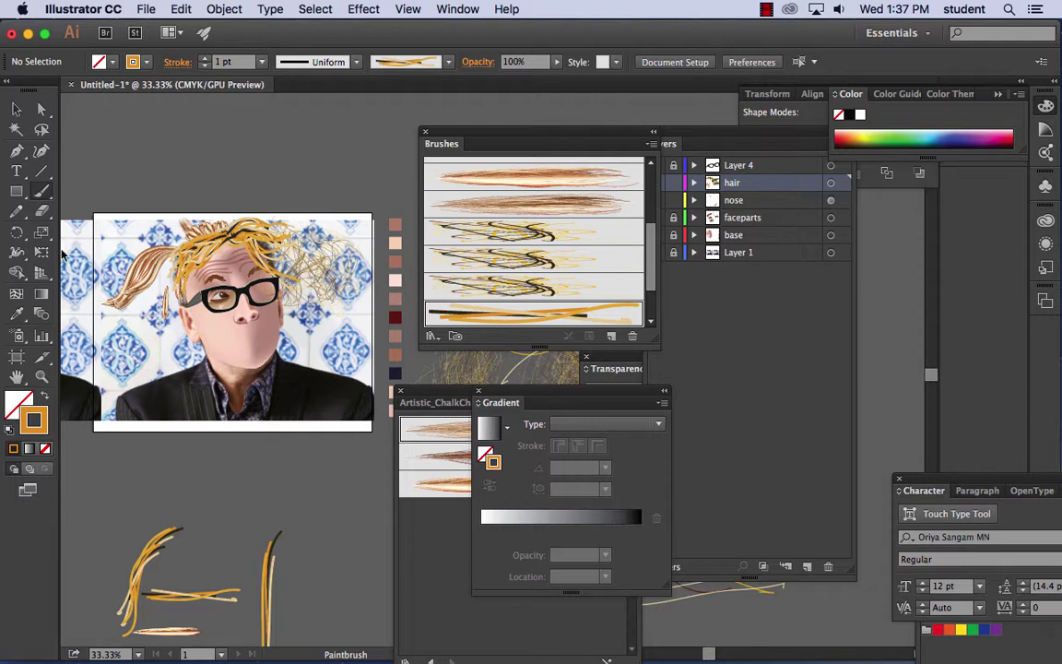
- Isolate the reddish strand beside the face and drag it up onto the head
click(16, 109)
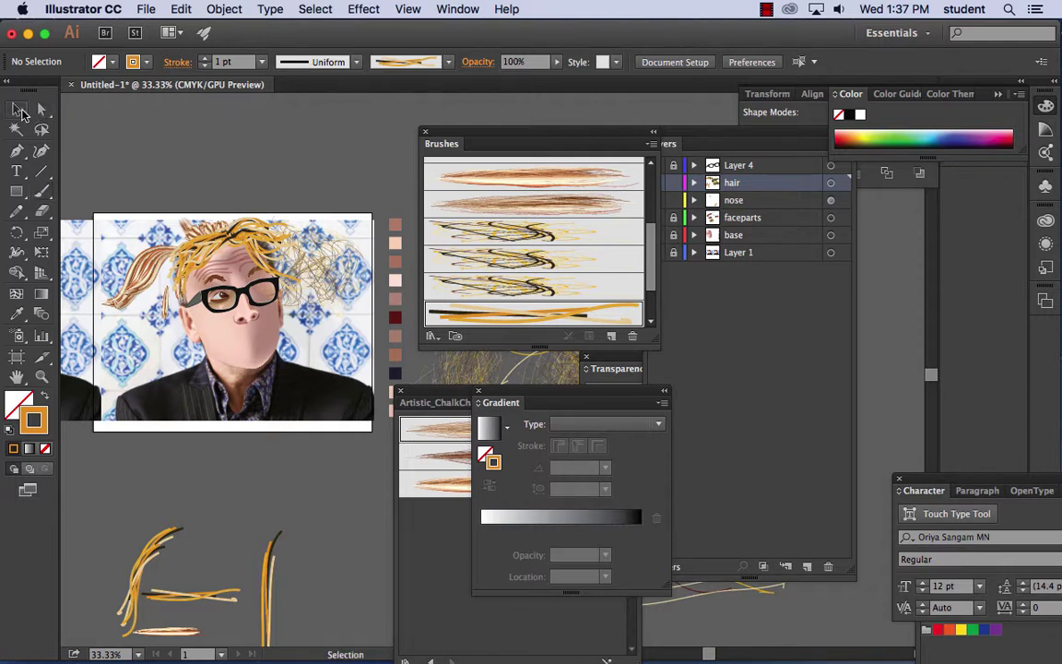
click(136, 252)
click(141, 256)
click(154, 269)
click(152, 269)
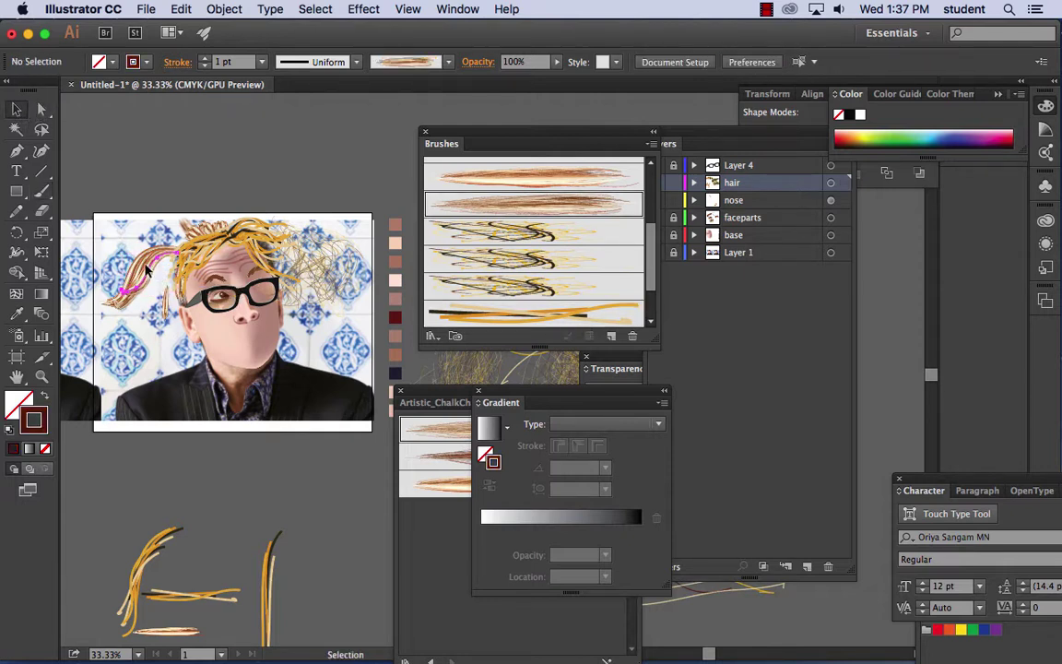
double_click(149, 272)
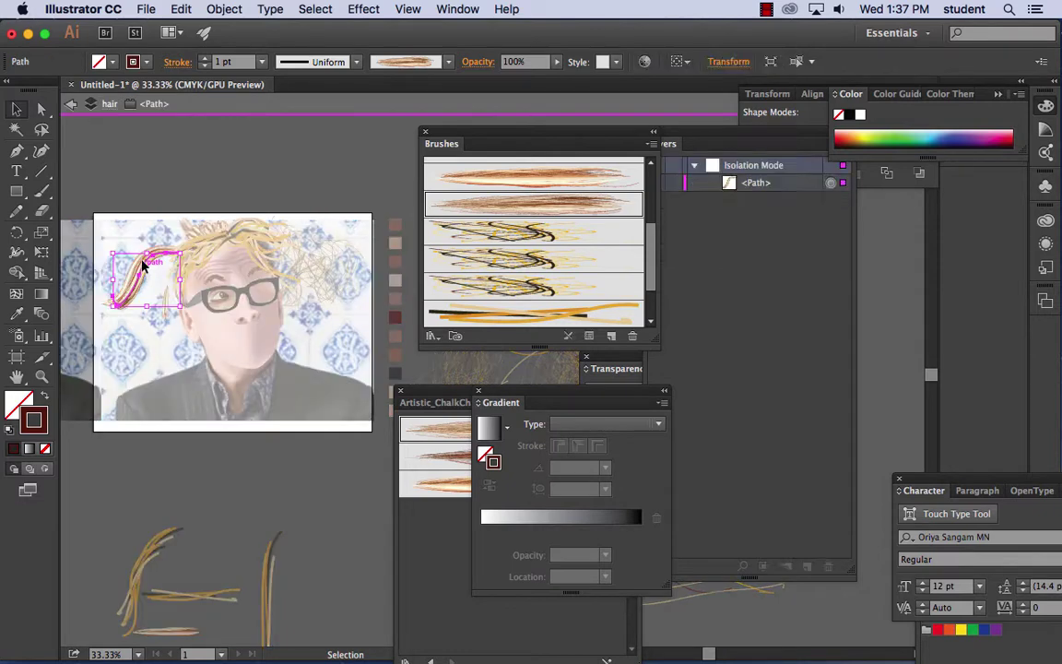
click(197, 150)
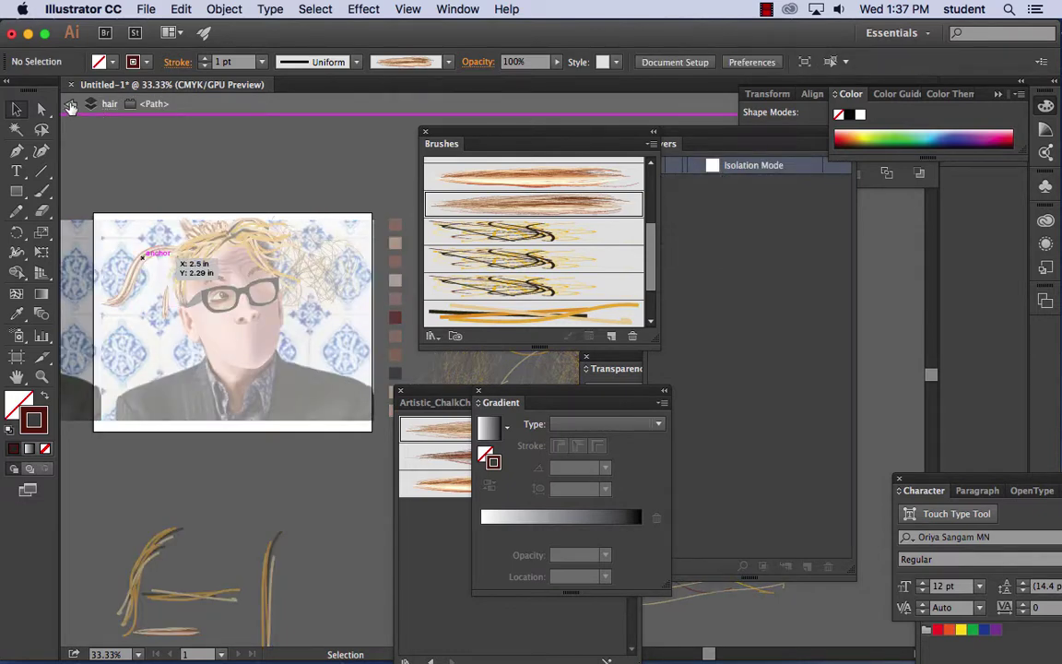
click(71, 106)
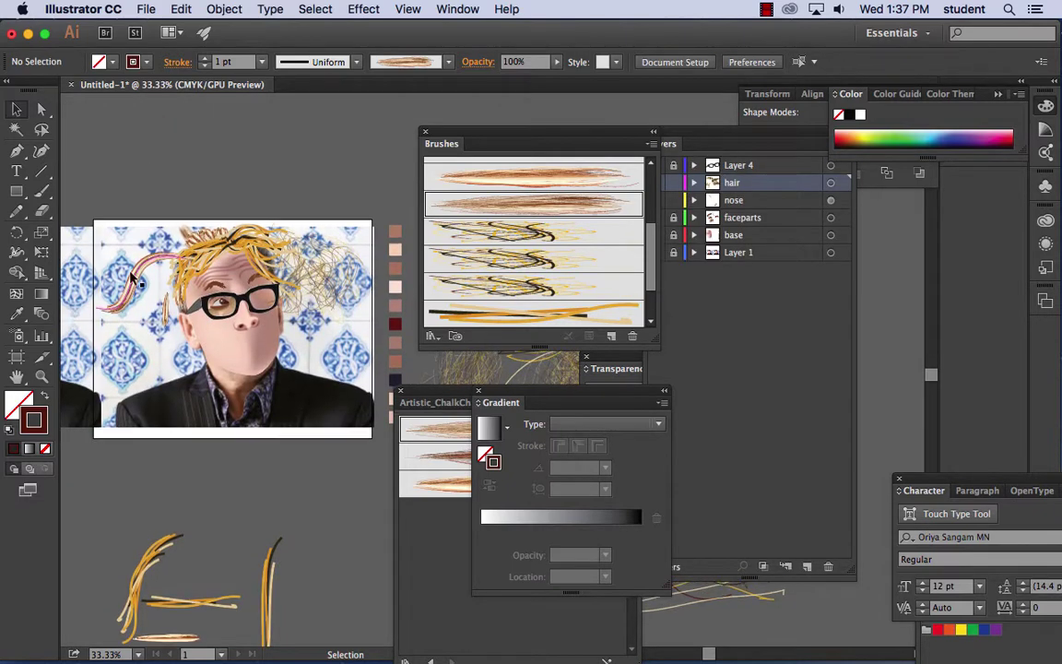
drag(133, 280, 192, 240)
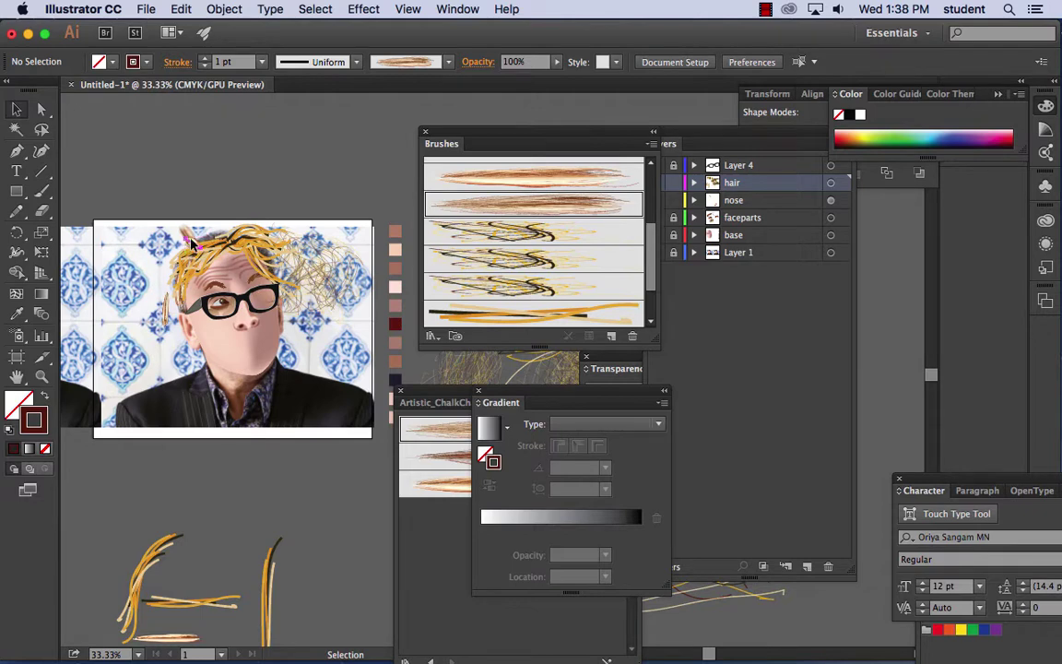
click(146, 269)
- Hide Layer 1's background photo and delete the grey wispy strands right of the hair
drag(600, 132, 552, 131)
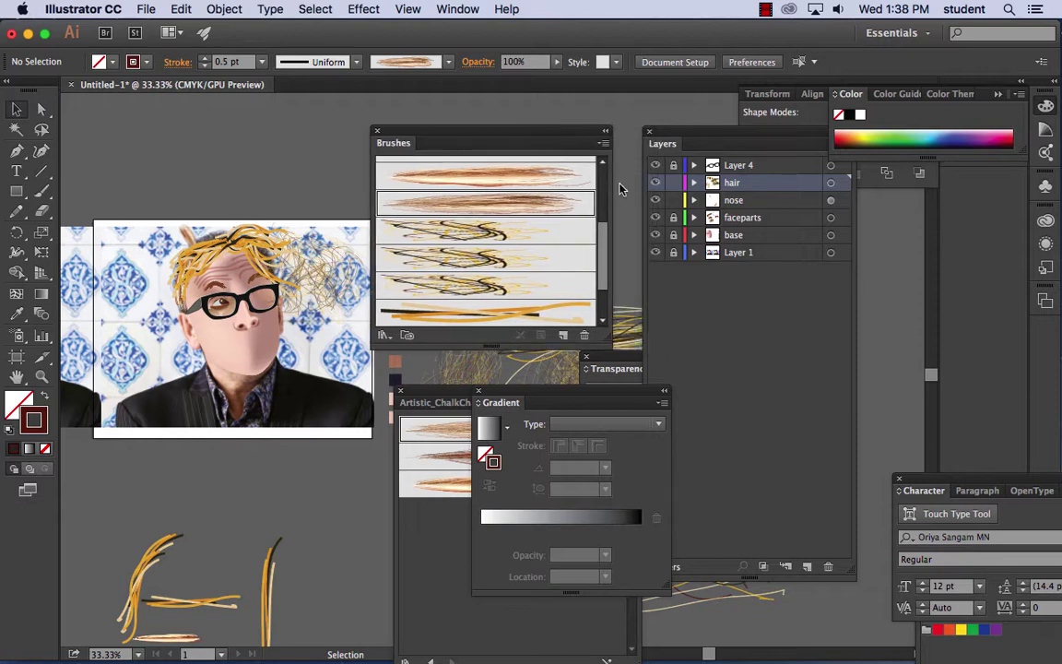
click(654, 254)
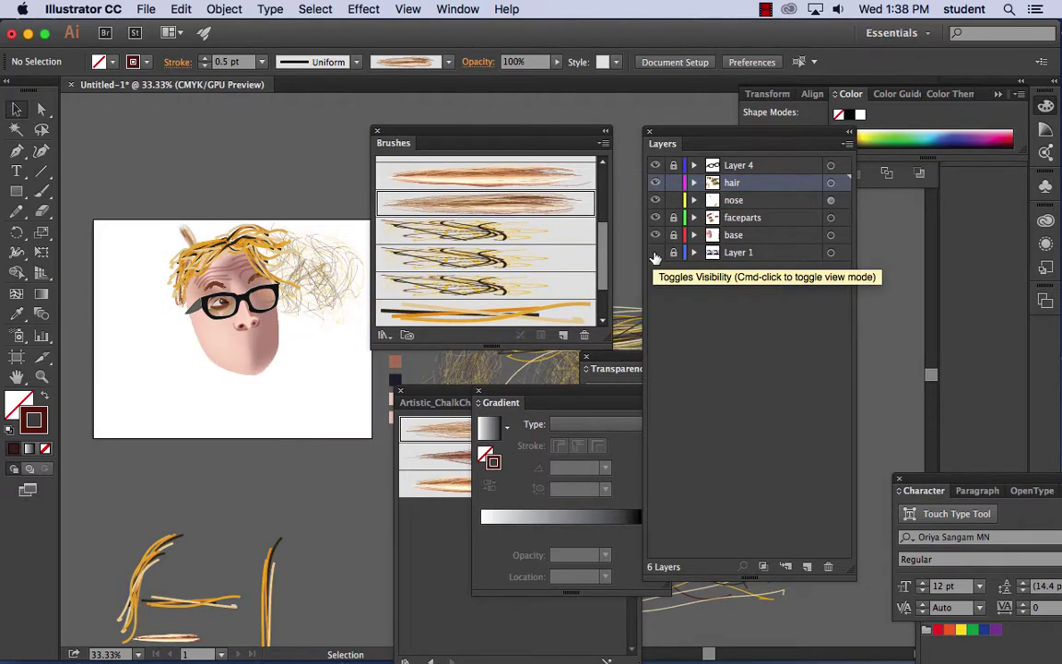
click(325, 254)
click(374, 343)
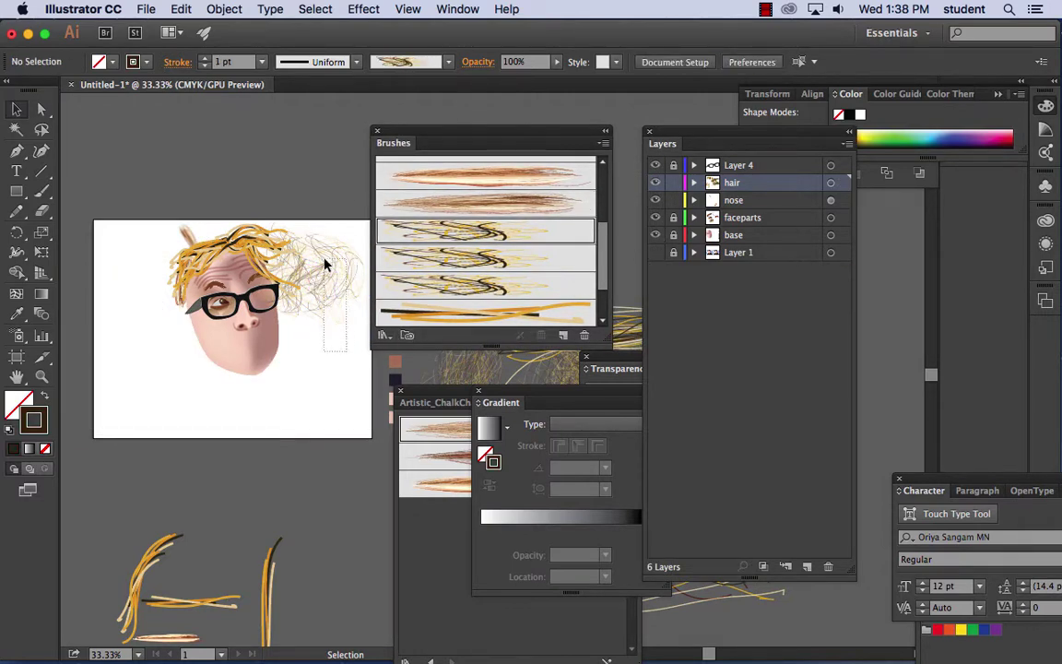
click(313, 231)
key(Delete)
scroll(304, 249, up, 1)
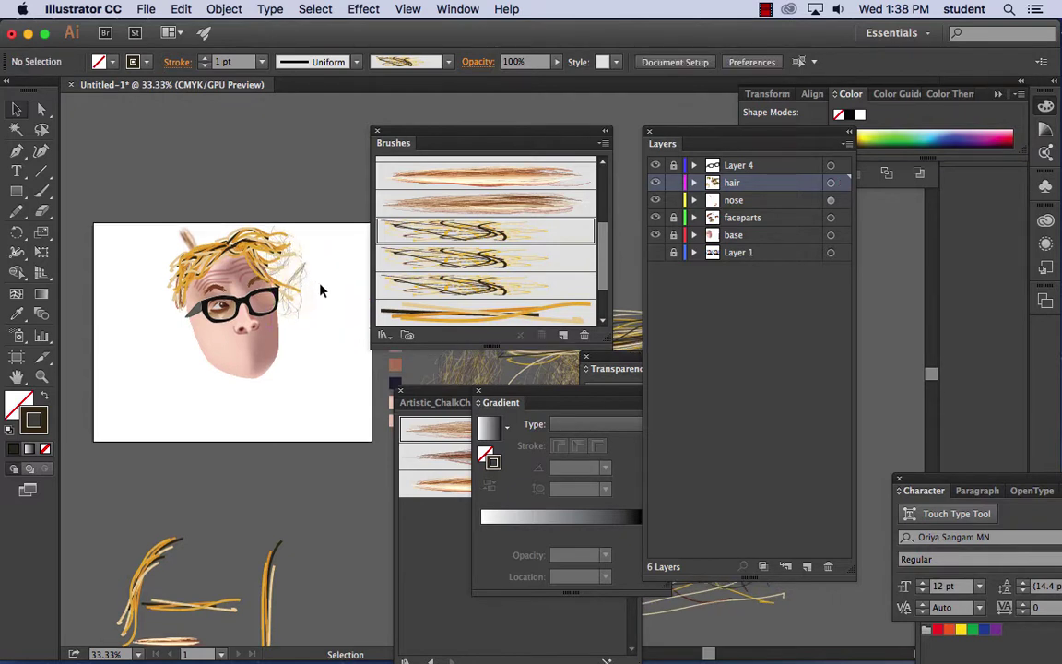
click(297, 277)
key(Delete)
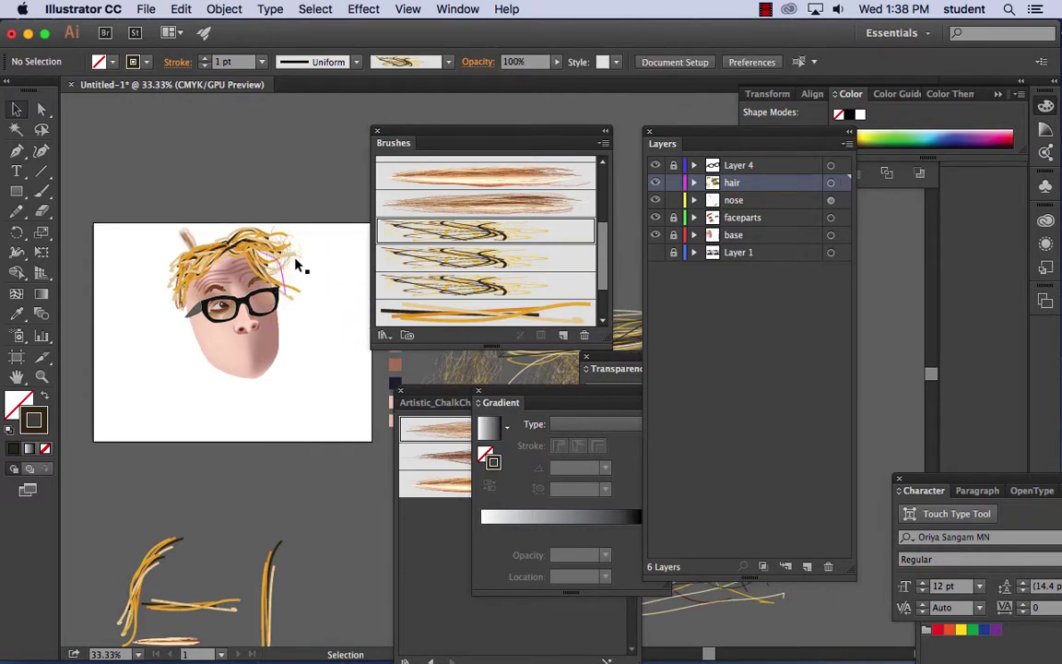
click(295, 264)
key(Delete)
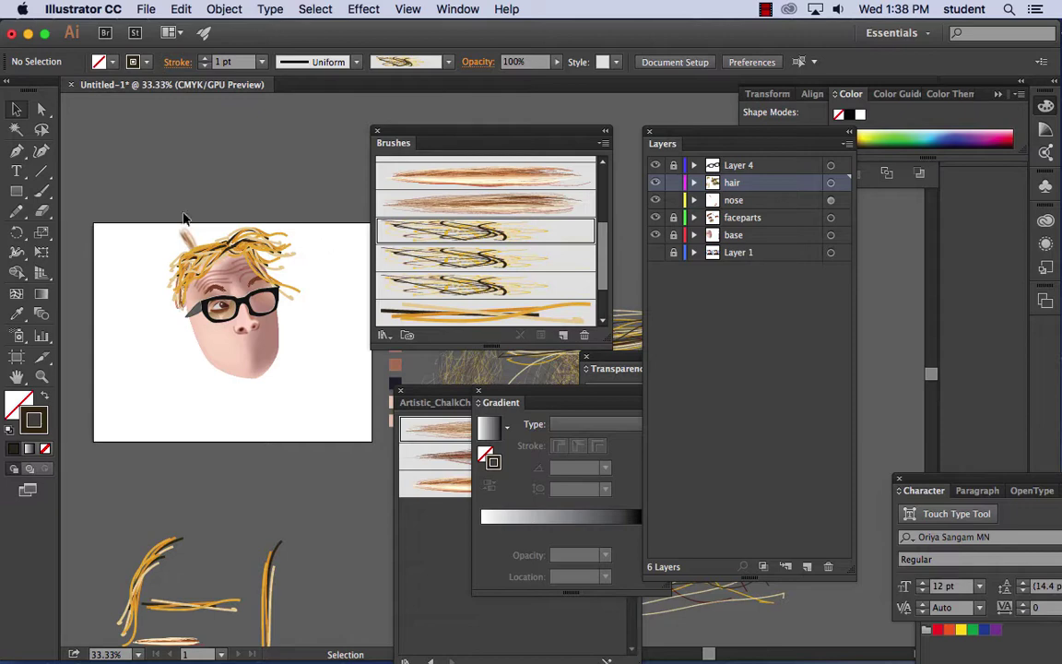
- Switch to Direct Selection and zoom to 100% on the face
key(a)
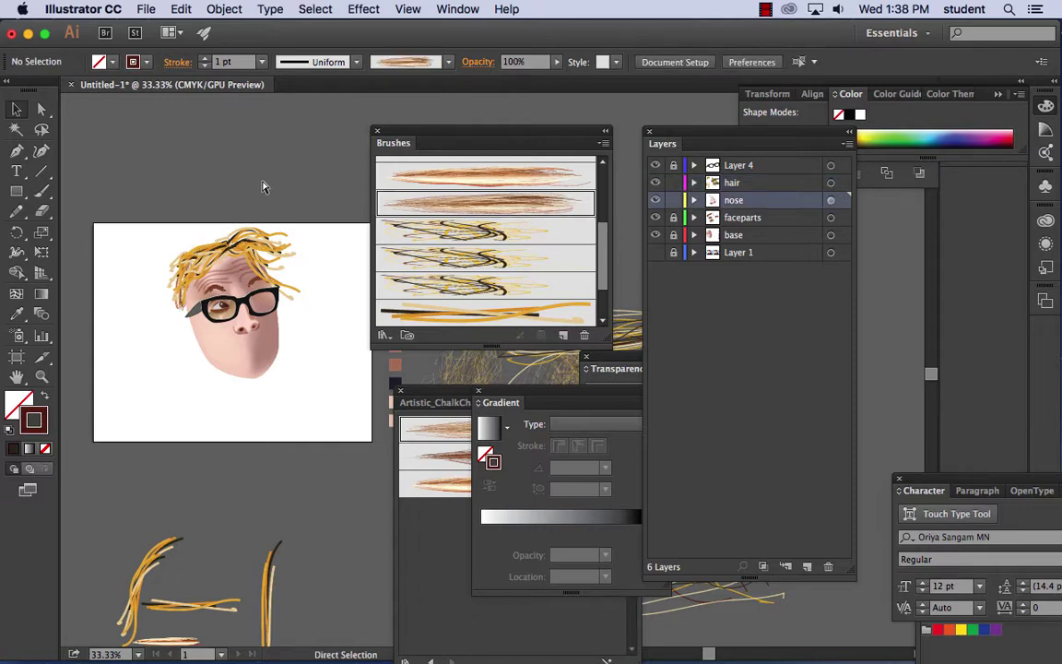
key(super+1)
drag(261, 183, 307, 280)
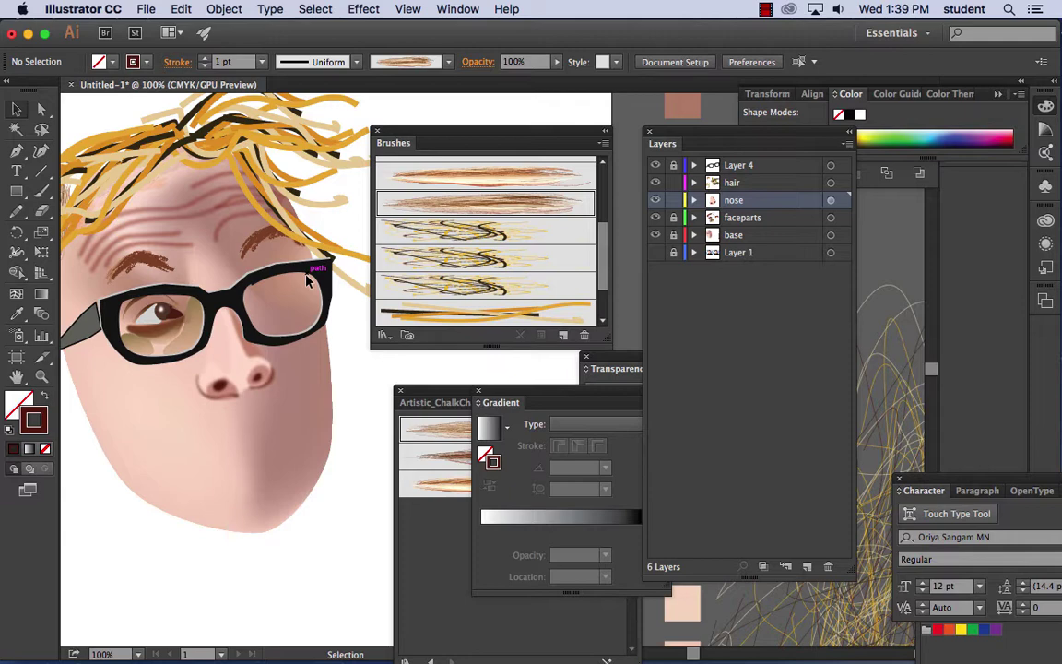
click(766, 9)
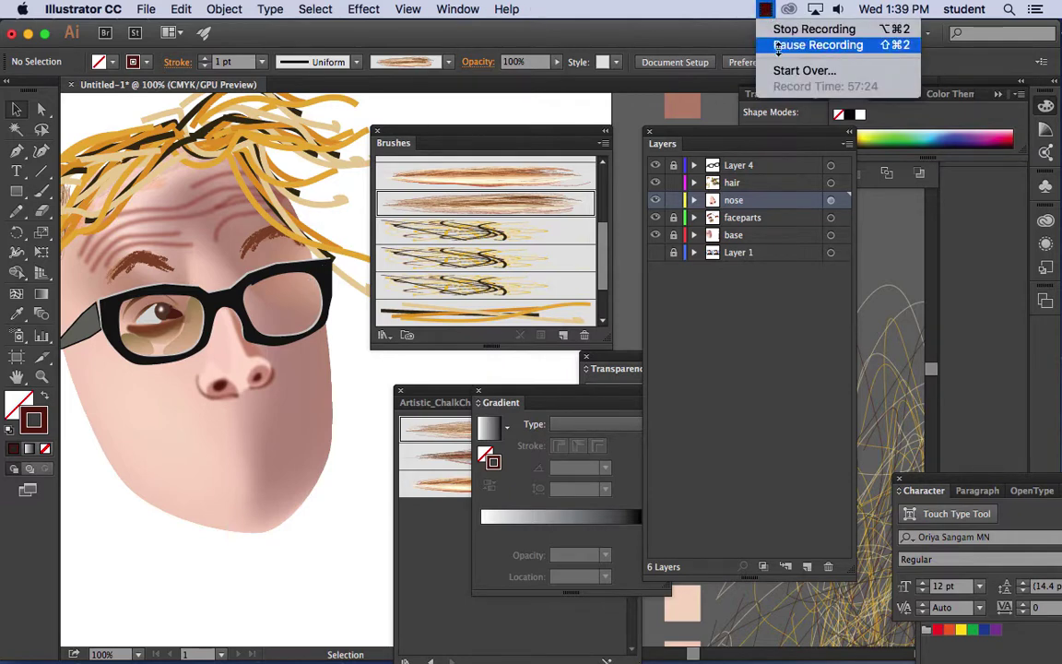
click(698, 10)
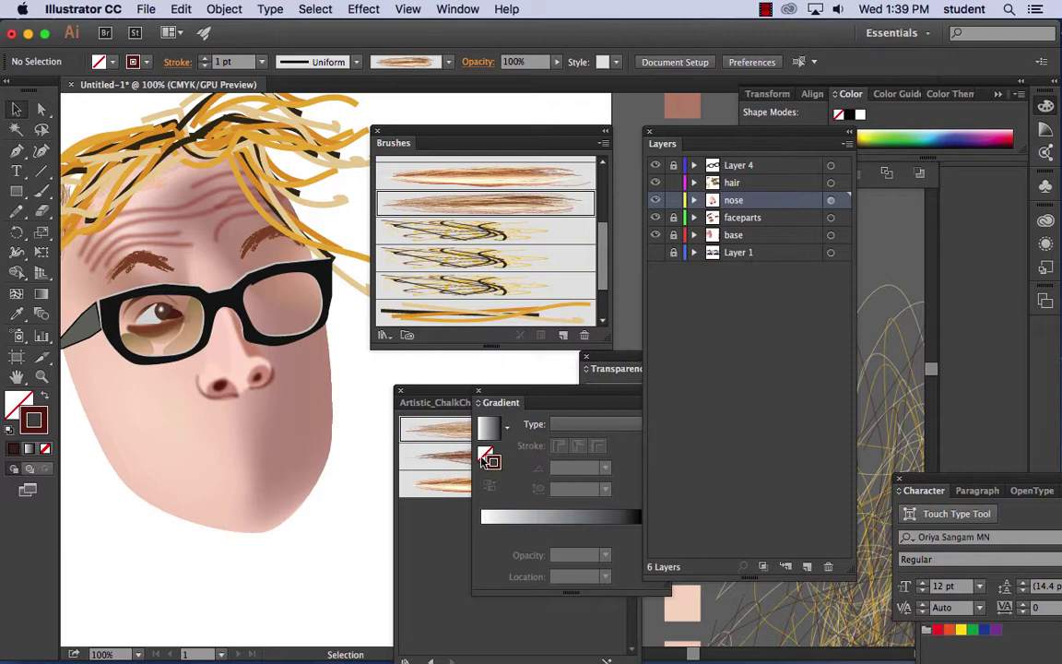
scroll(434, 249, up, 1)
drag(474, 136, 368, 123)
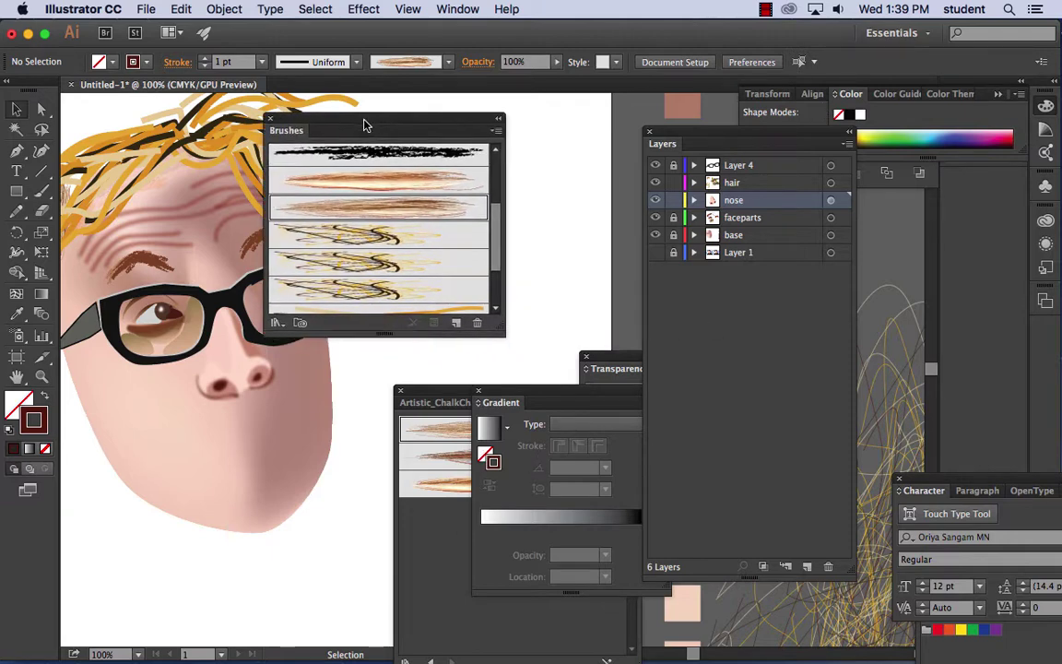
click(497, 131)
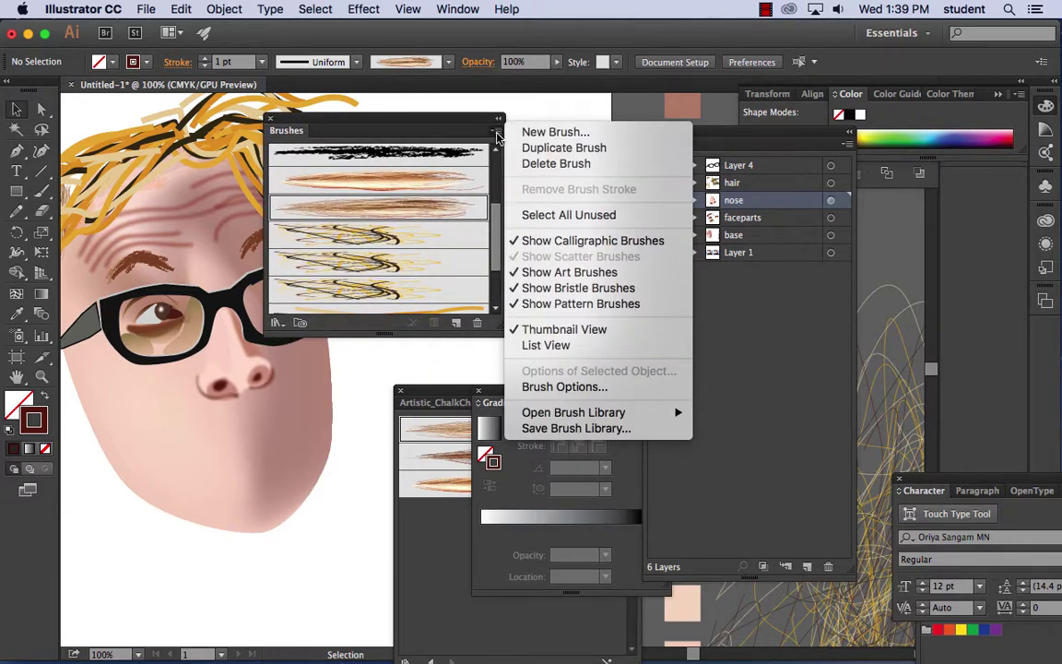
mouse_move(564, 417)
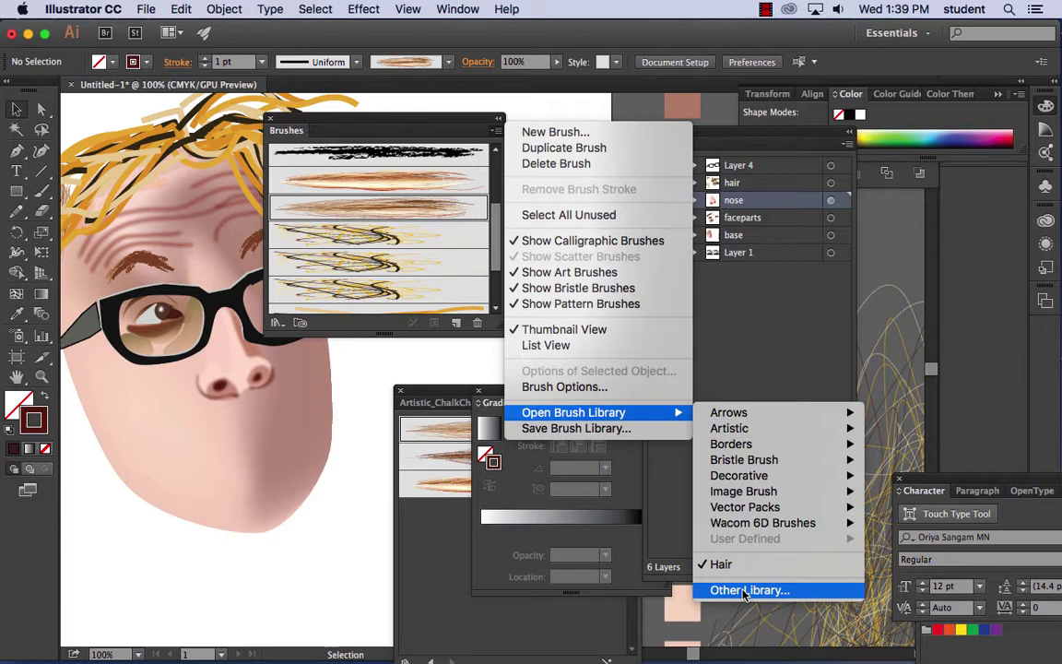
click(145, 9)
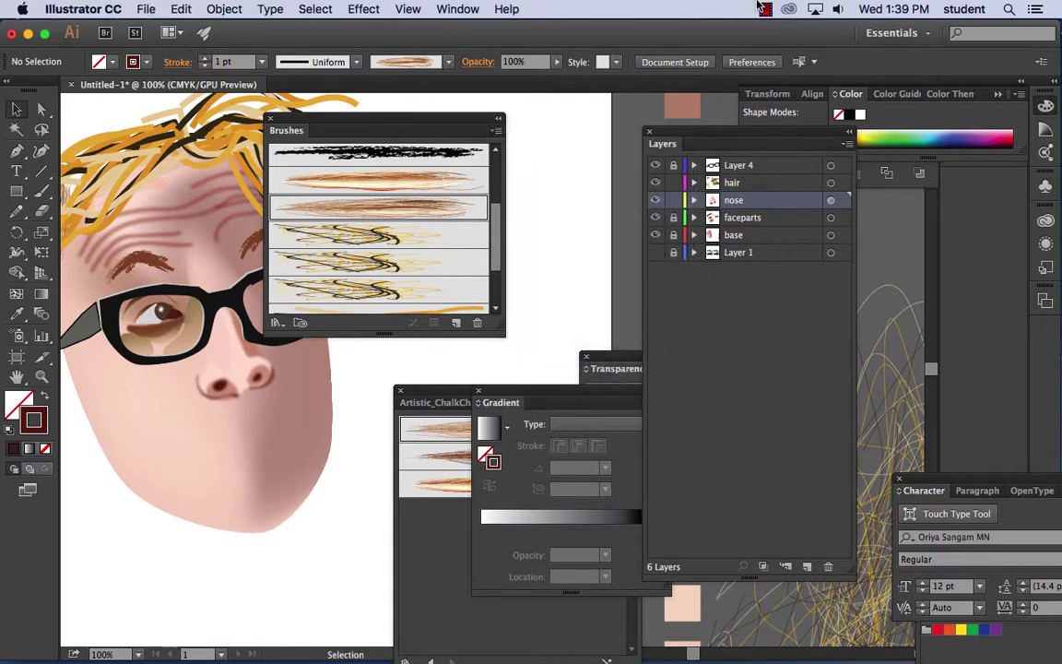